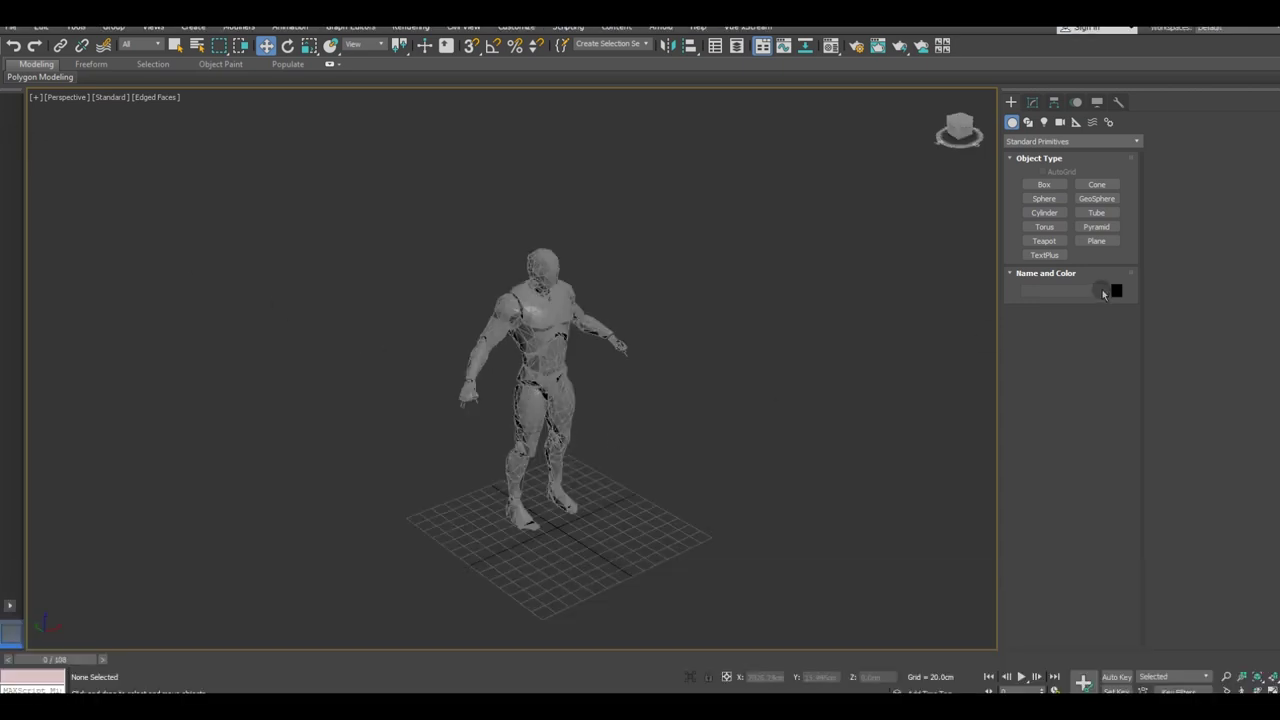
Step: Create a thin flat box, Box010, beside the figure's feet
left_click(1044, 184)
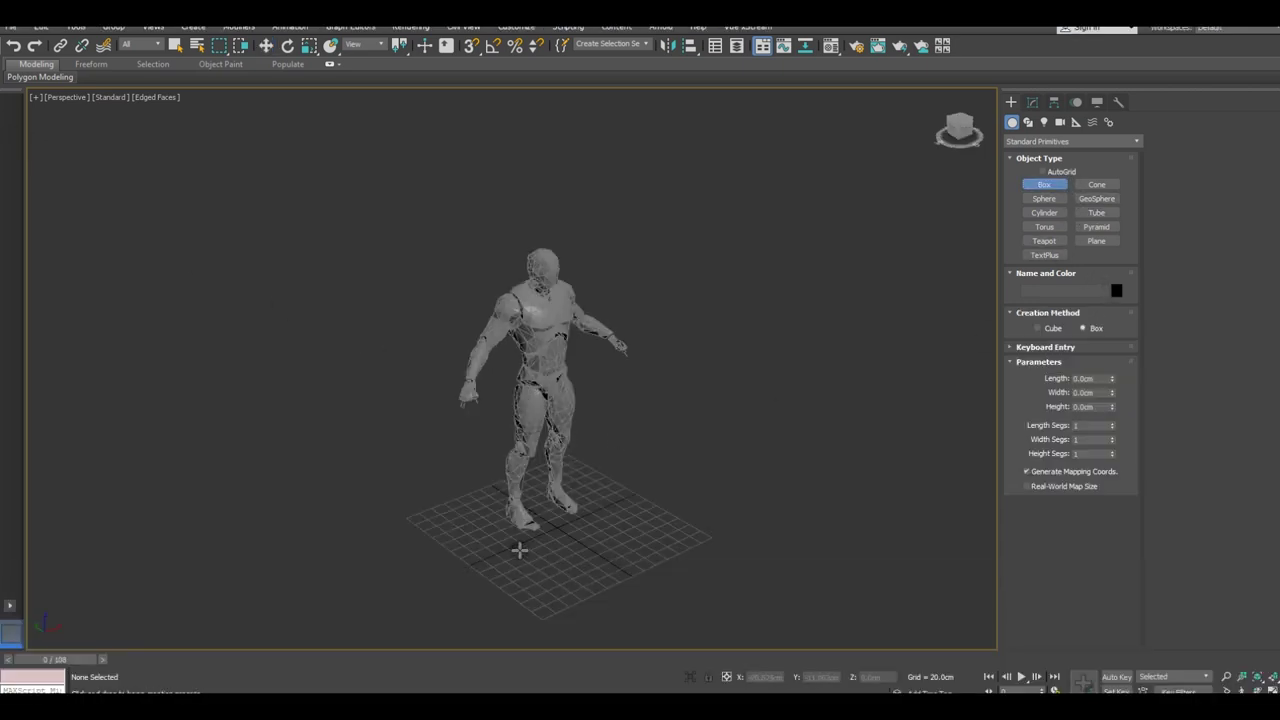
scroll(484, 532, "up", 3)
left_click_drag(474, 522, 861, 442)
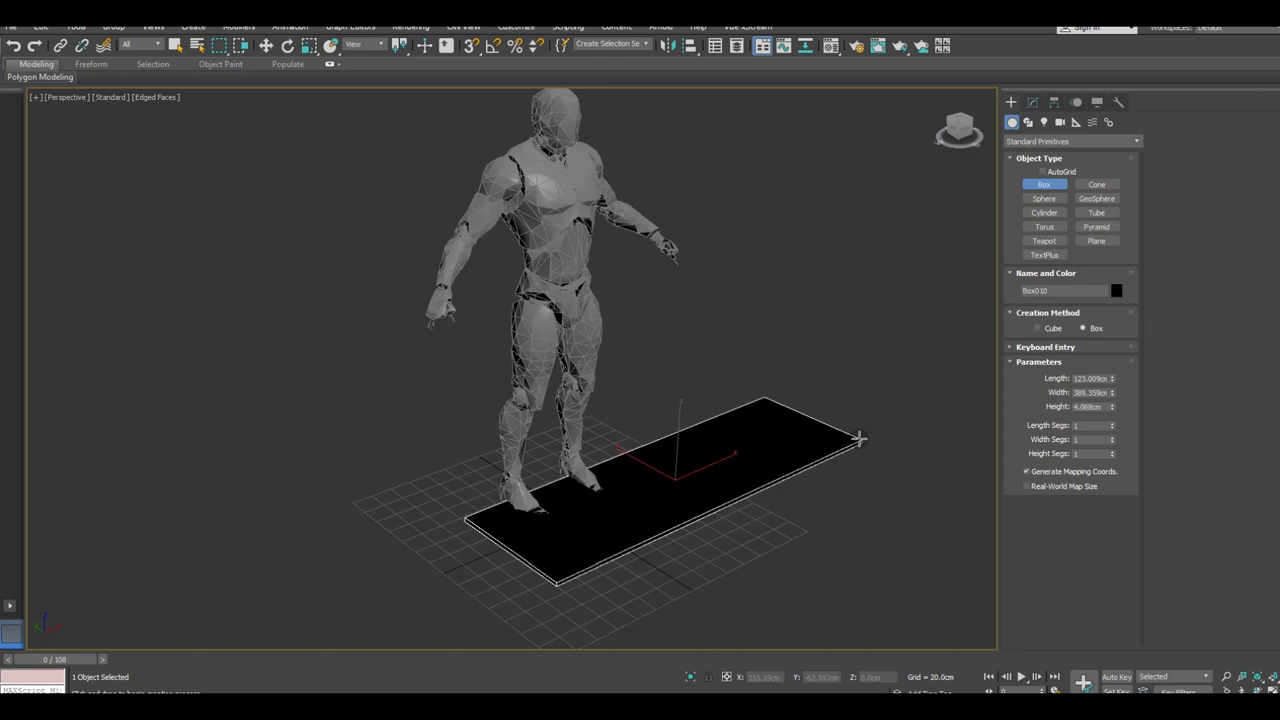
left_click(857, 436)
Step: Raise the board about 62 cm to knee height and pick a grey material sample
key("w")
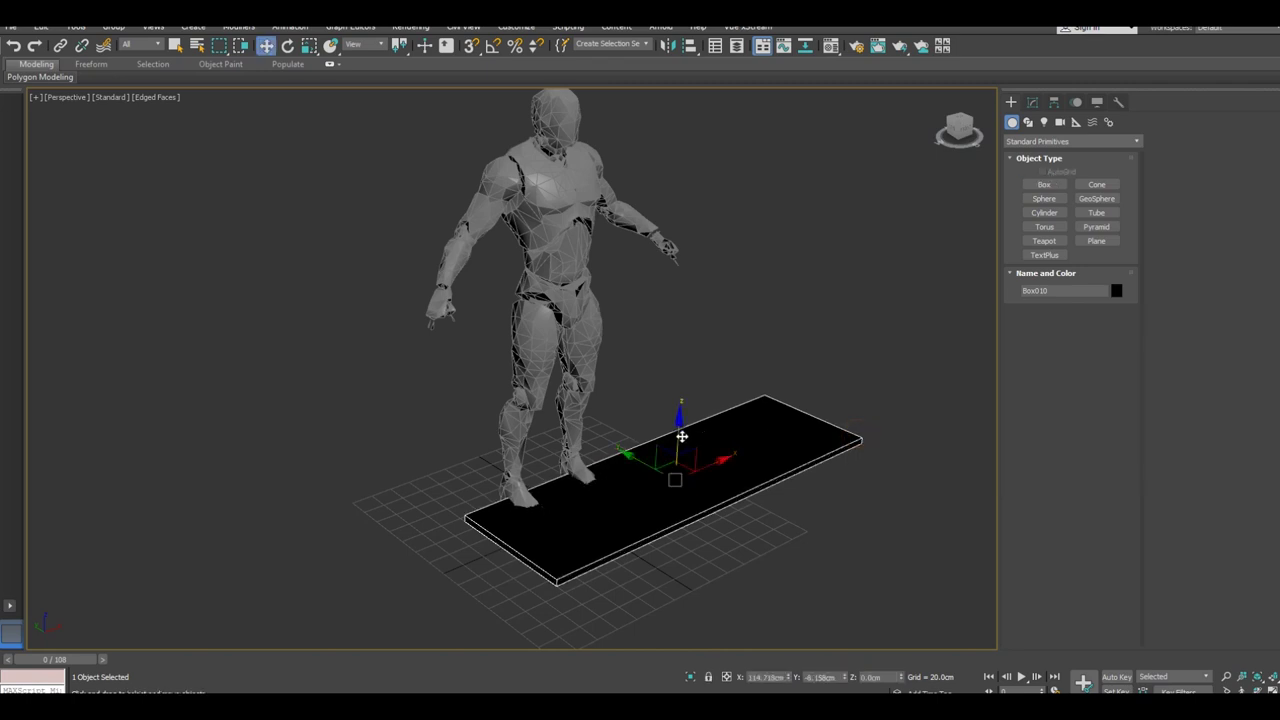
left_click_drag(677, 423, 679, 373)
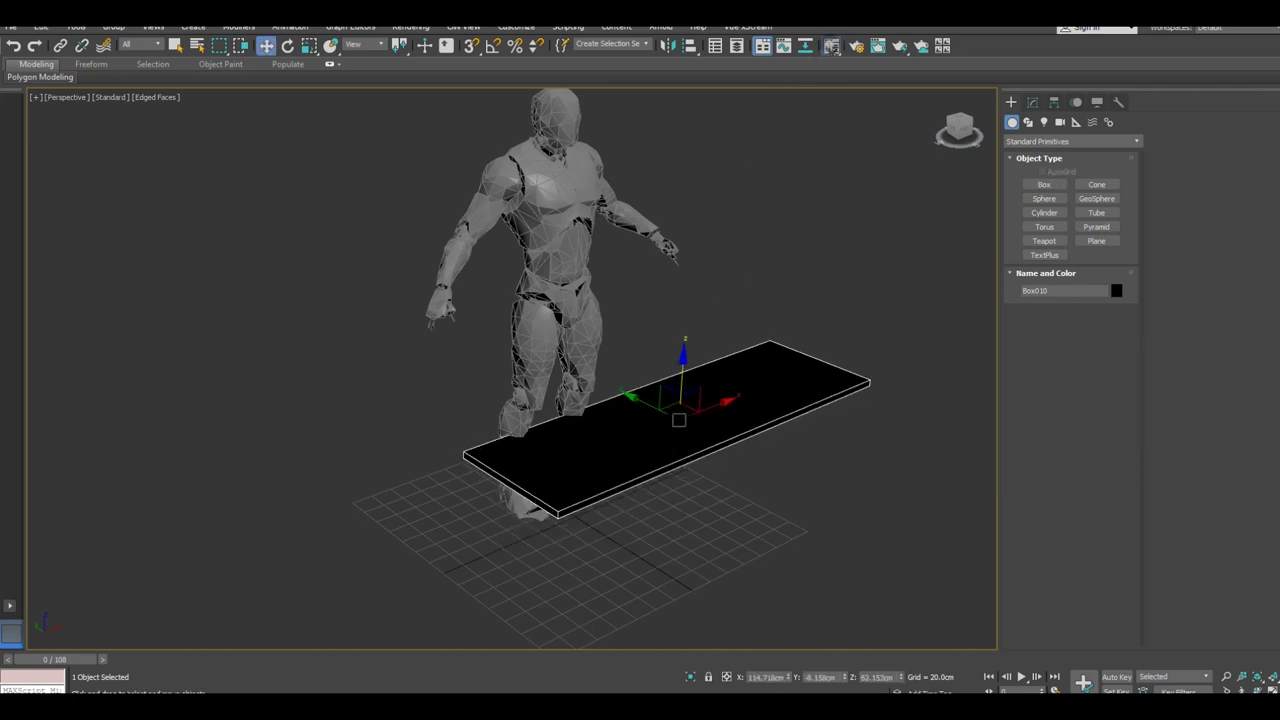
left_click(831, 45)
left_click(145, 198)
Step: Apply the grey material to the board and shift the board up and to the left
left_click(155, 258)
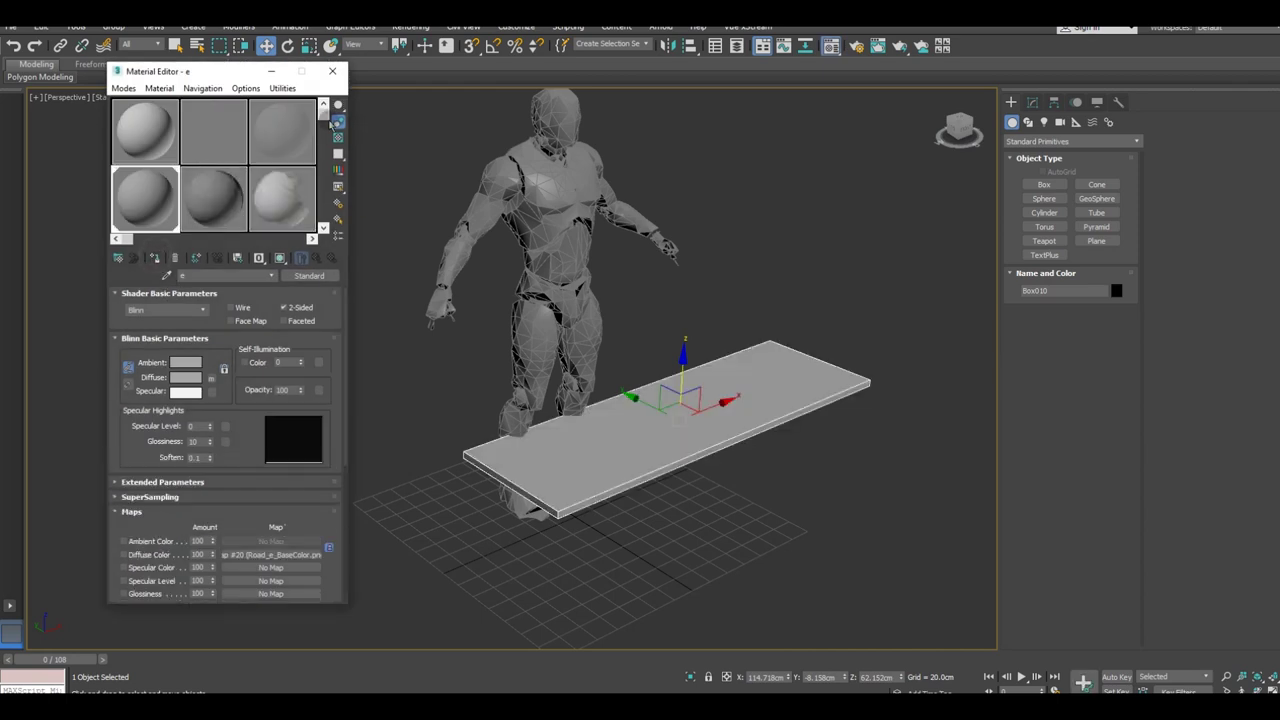
left_click(332, 71)
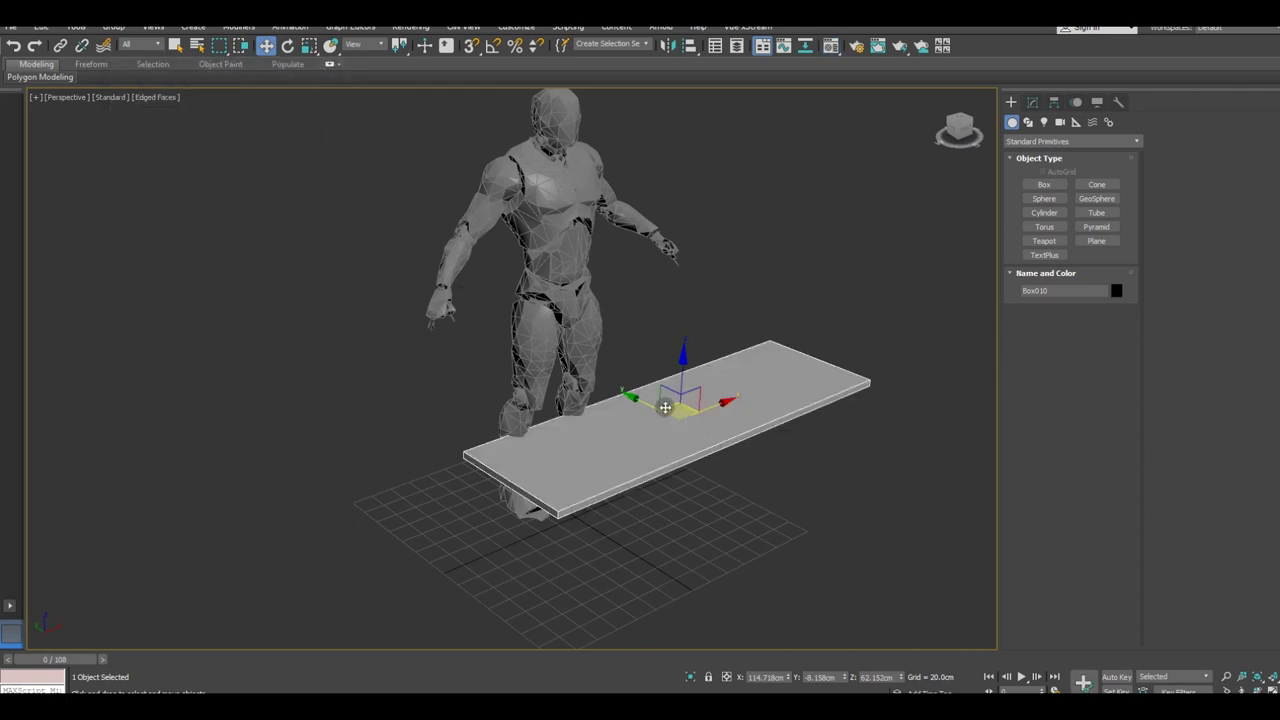
left_click_drag(665, 407, 660, 480)
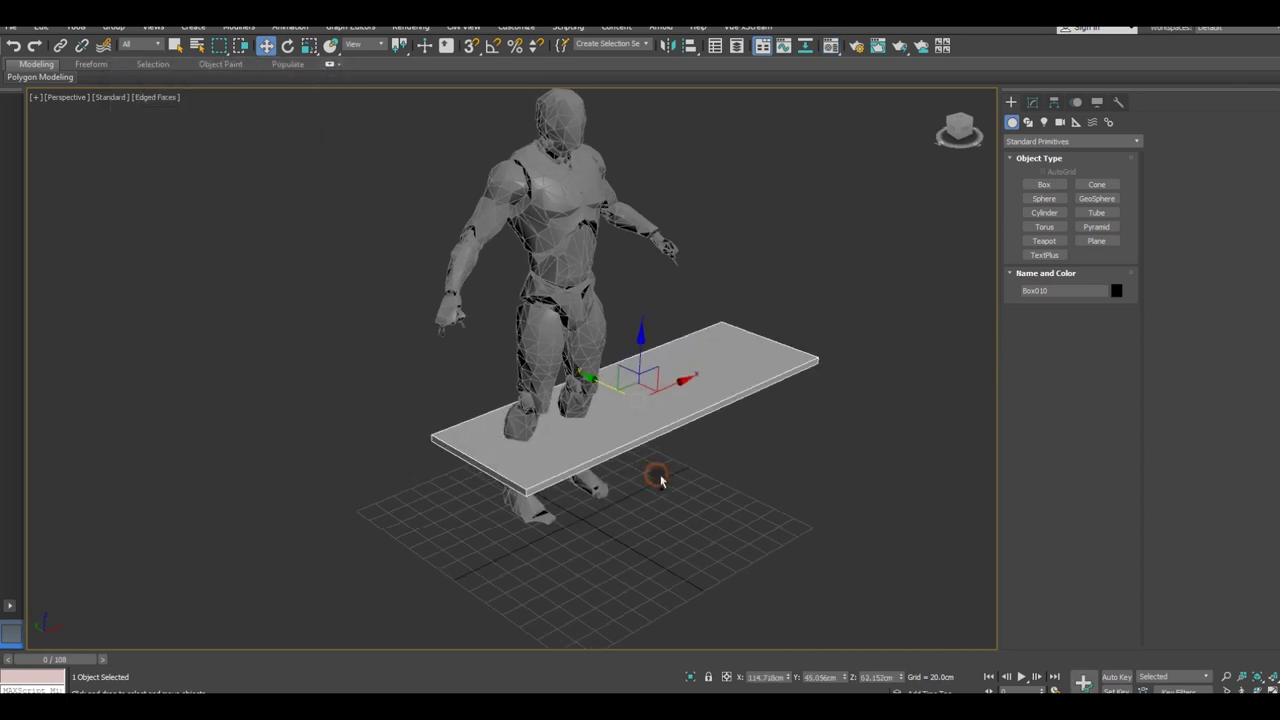
mouse_move(651, 480)
middle_mouse_down("alt")
mouse_move(734, 494)
mouse_move(683, 506)
middle_mouse_up("alt")
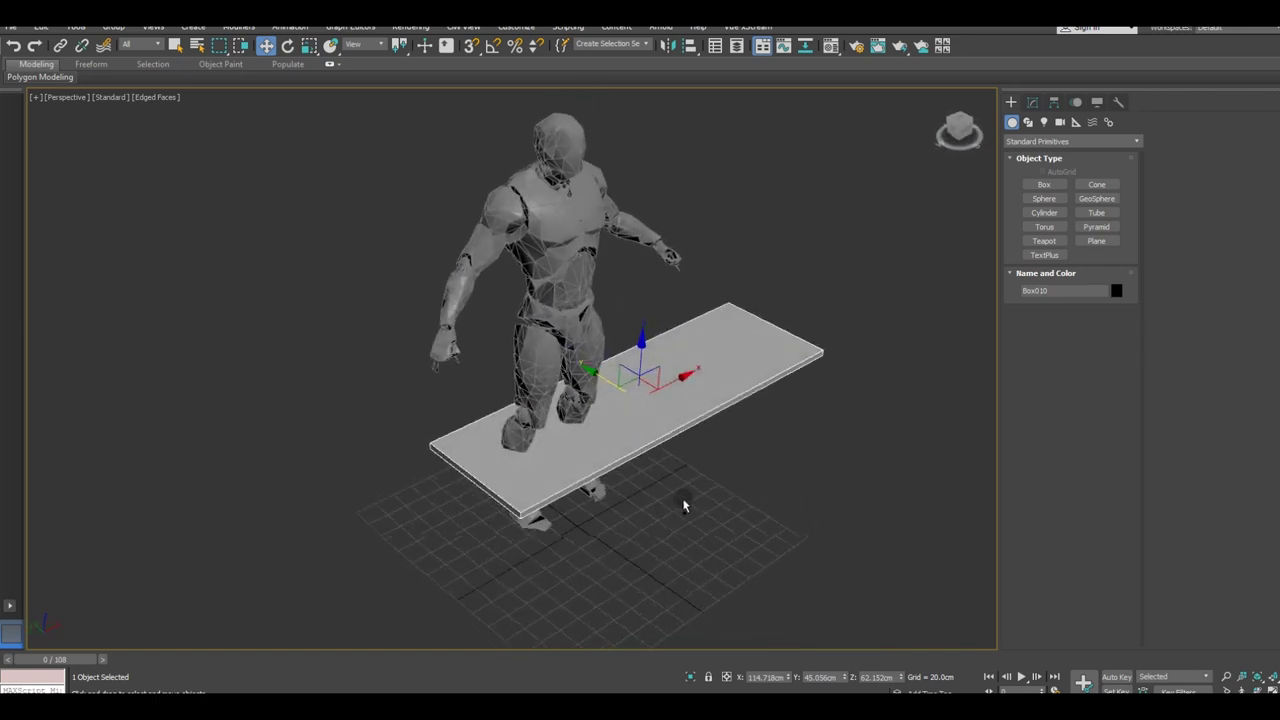
Step: Reduce the board's width from about 389 cm, through 366 cm, to about 344 cm
scroll(618, 411, "up", 3)
scroll(728, 404, "up", 2)
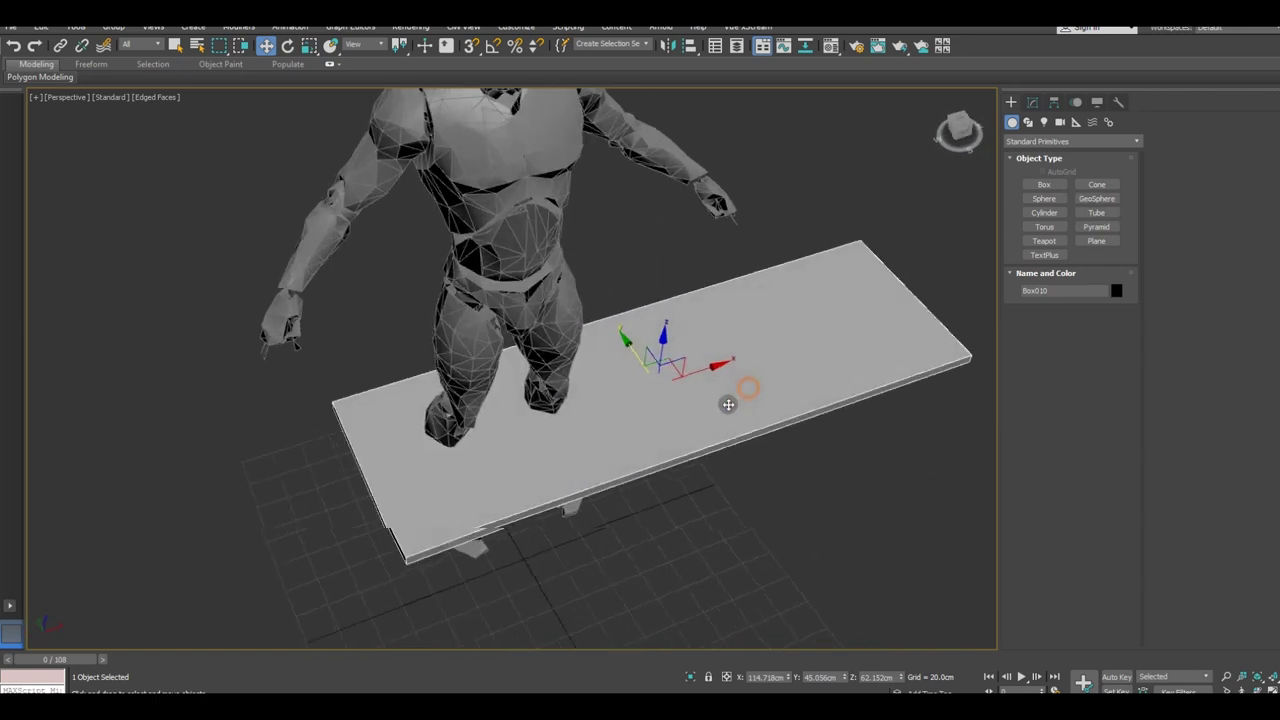
left_click(1032, 102)
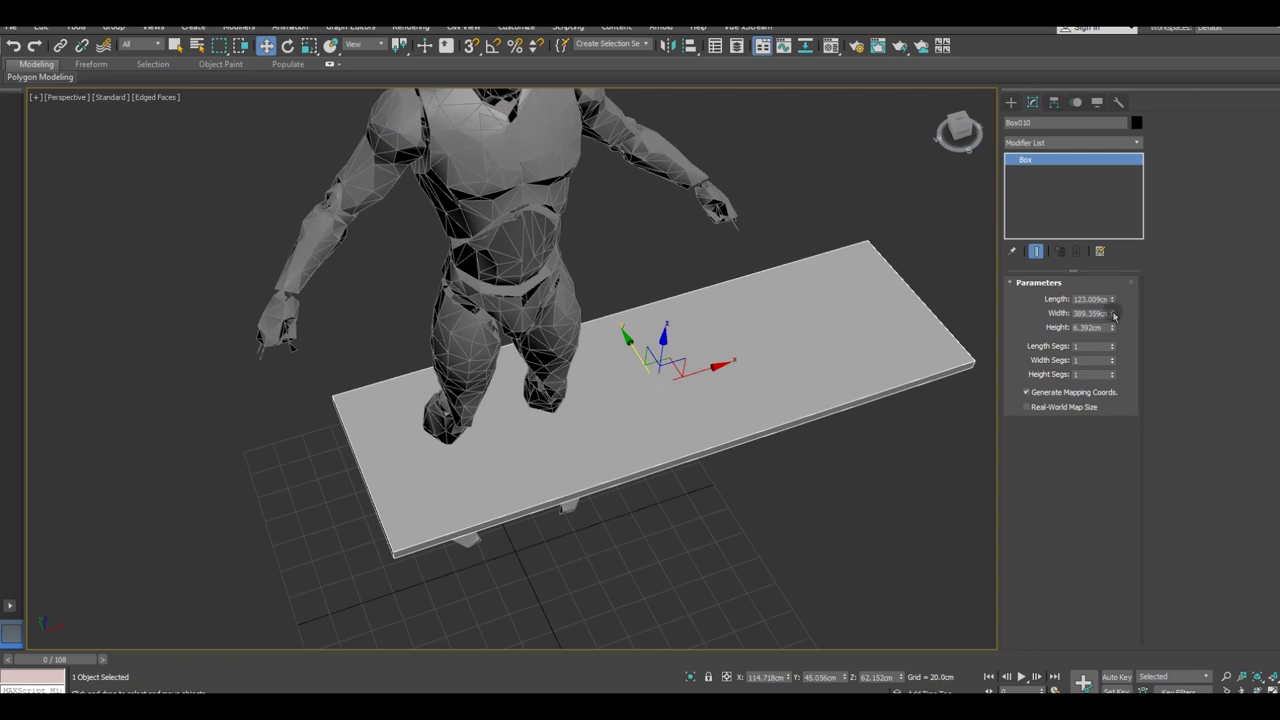
left_click_drag(1114, 316, 1116, 318)
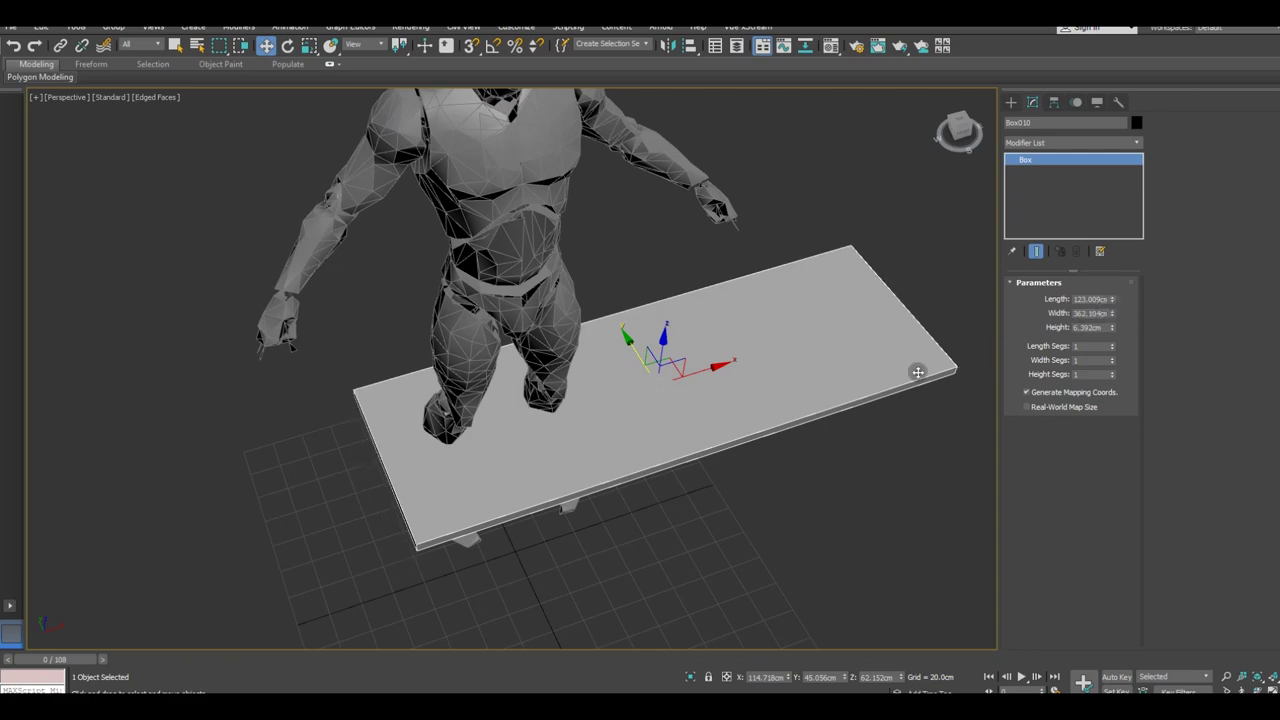
mouse_move(838, 449)
middle_mouse_down("alt")
mouse_move(768, 474)
mouse_move(726, 420)
mouse_move(749, 426)
middle_mouse_up("alt")
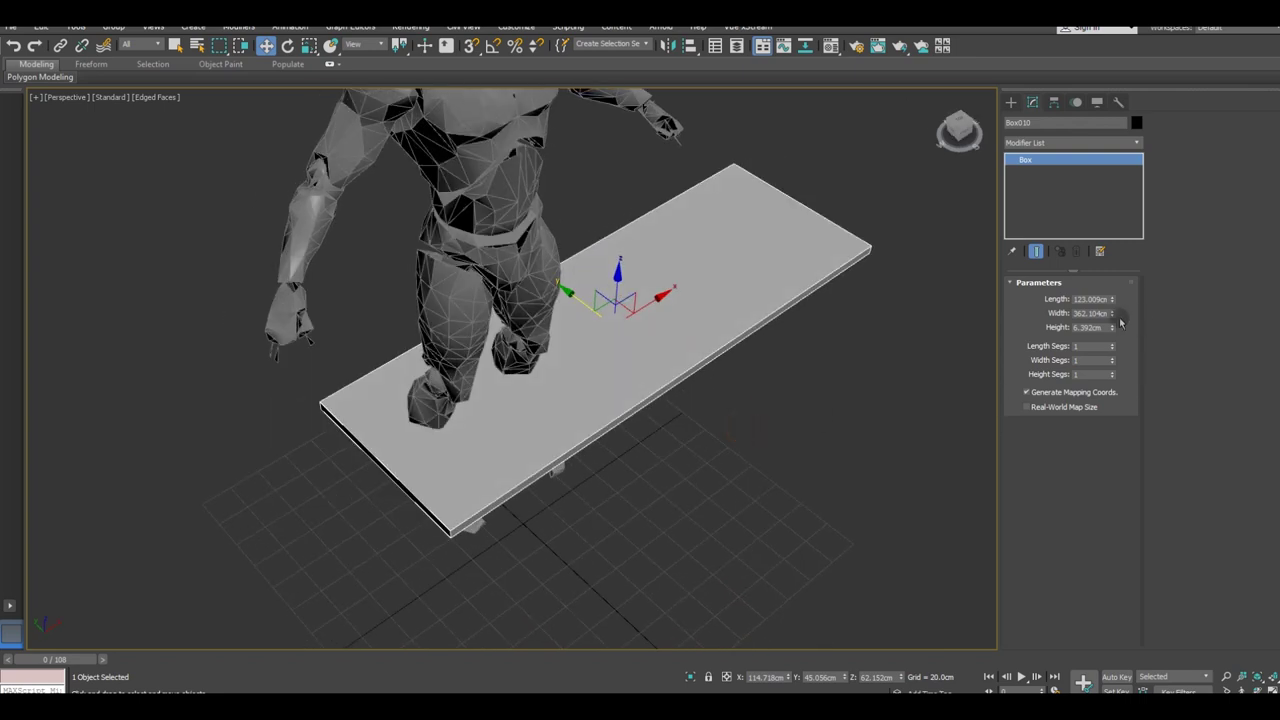
left_click_drag(1113, 318, 1113, 324)
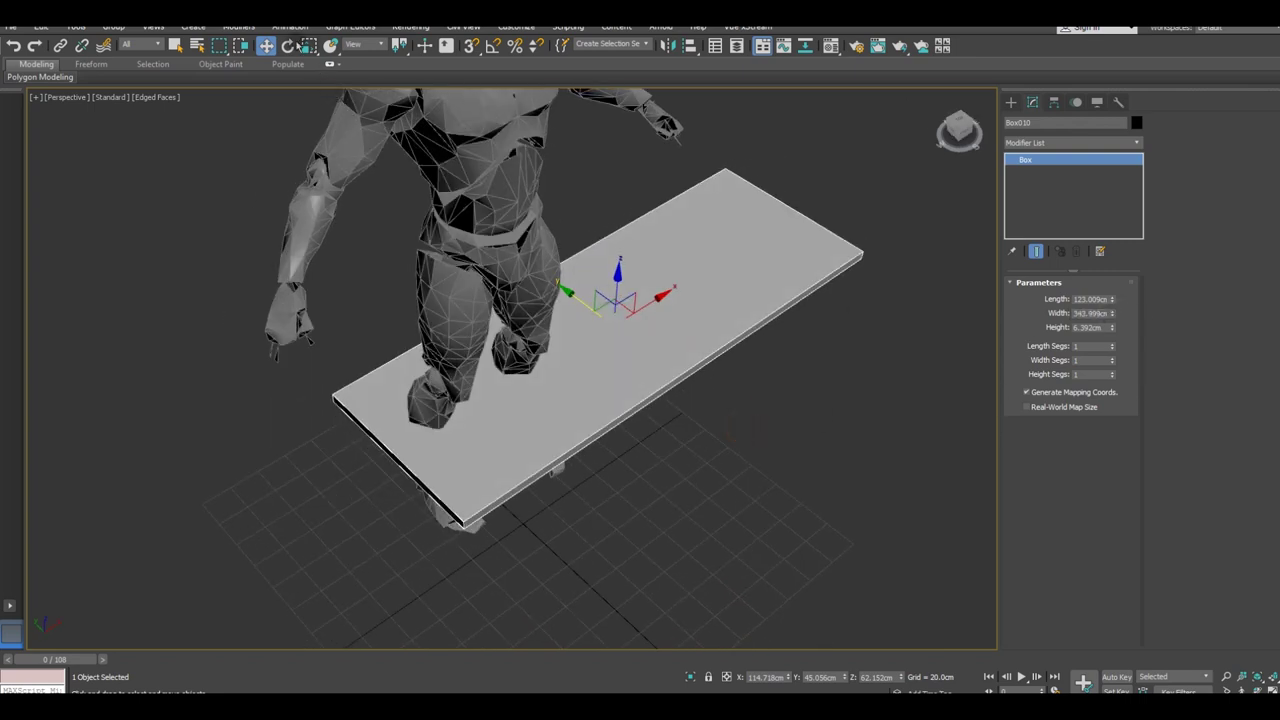
left_click(288, 46)
Step: Clone the board upright at 90° with angle snap, move it to the left end, narrow it to 99.44 cm
left_click(493, 45)
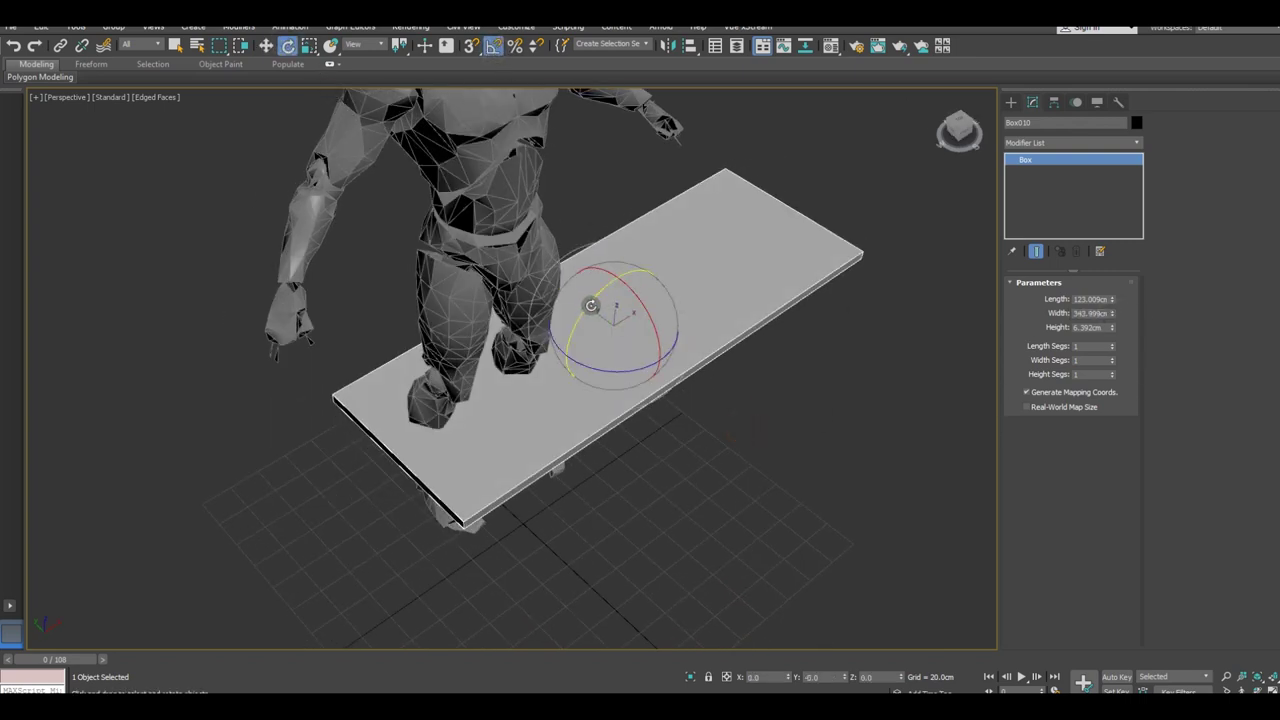
left_click_drag(591, 305, 576, 310, "shift")
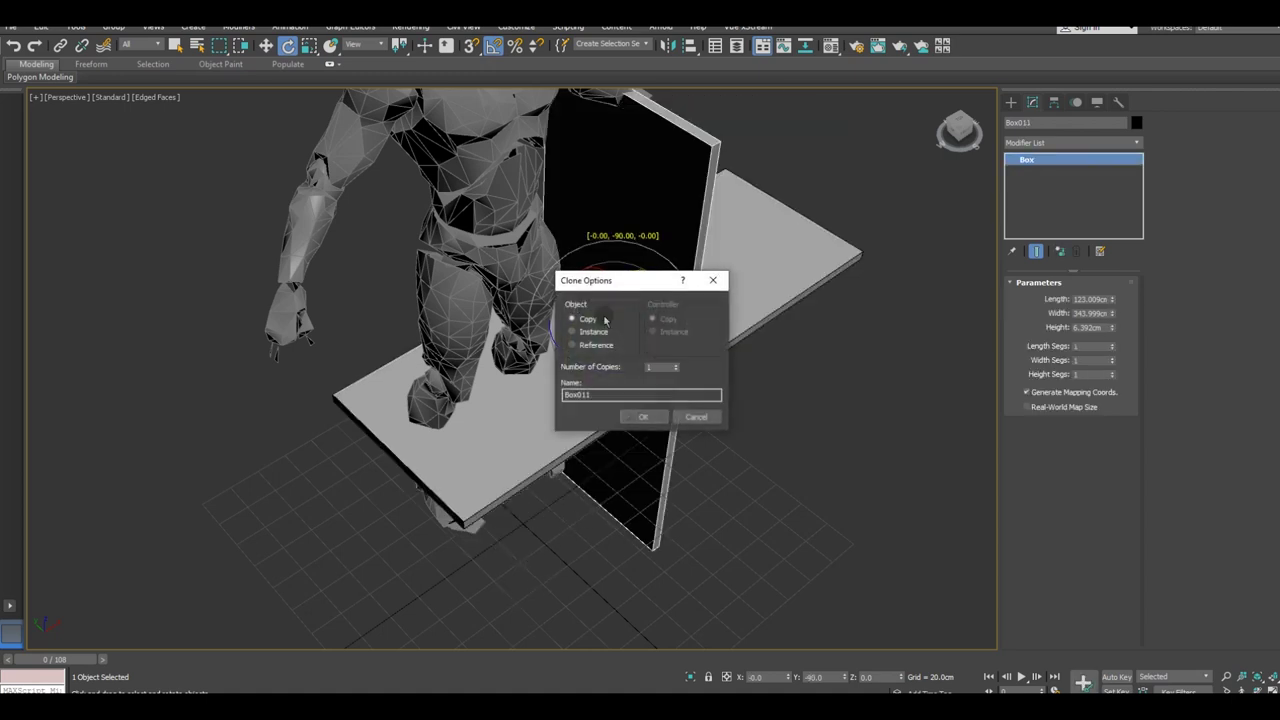
left_click(643, 416)
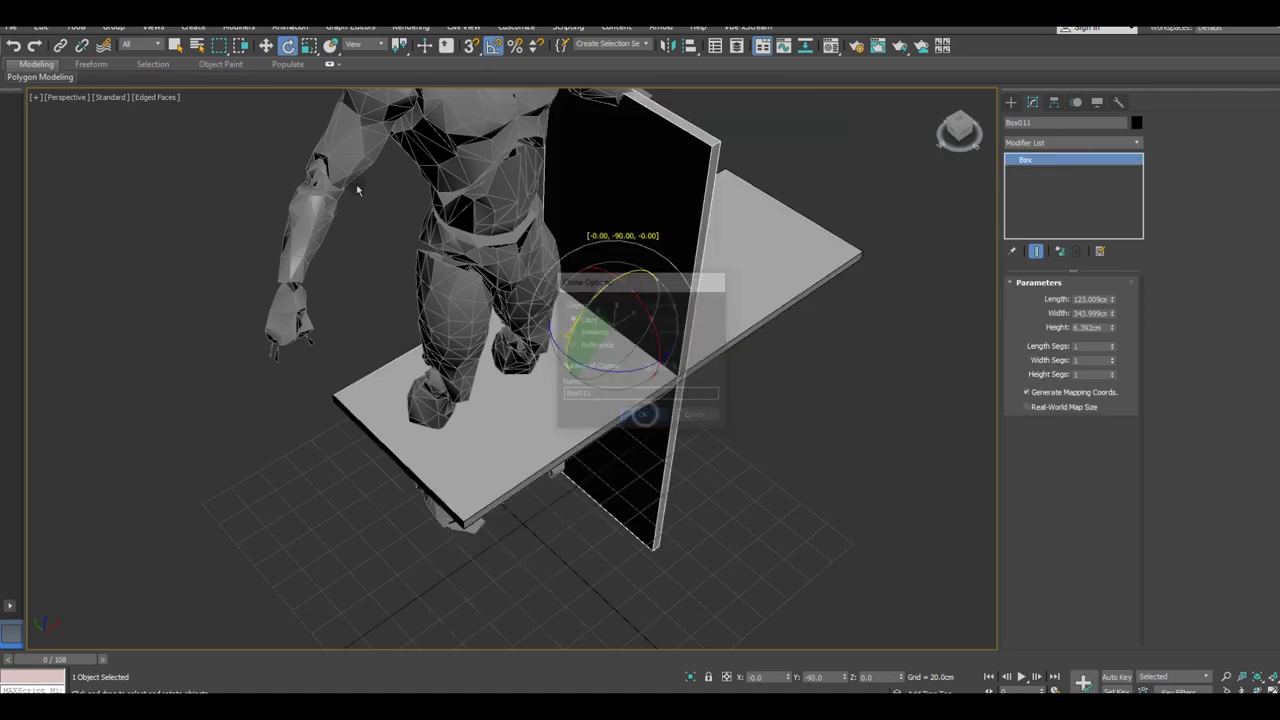
left_click(265, 46)
mouse_move(652, 301)
left_mouse_down()
mouse_move(506, 372)
mouse_move(503, 396)
mouse_move(428, 412)
left_mouse_up()
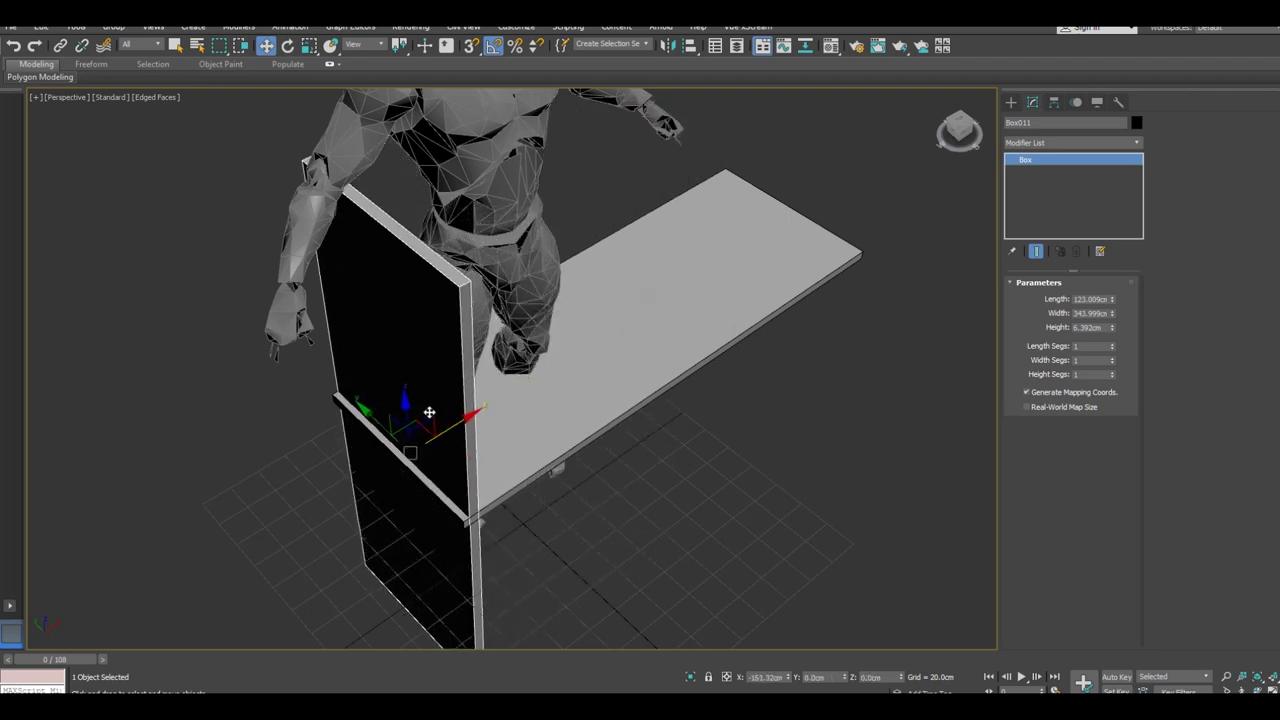
middle_click_drag(552, 434, 563, 357, "alt")
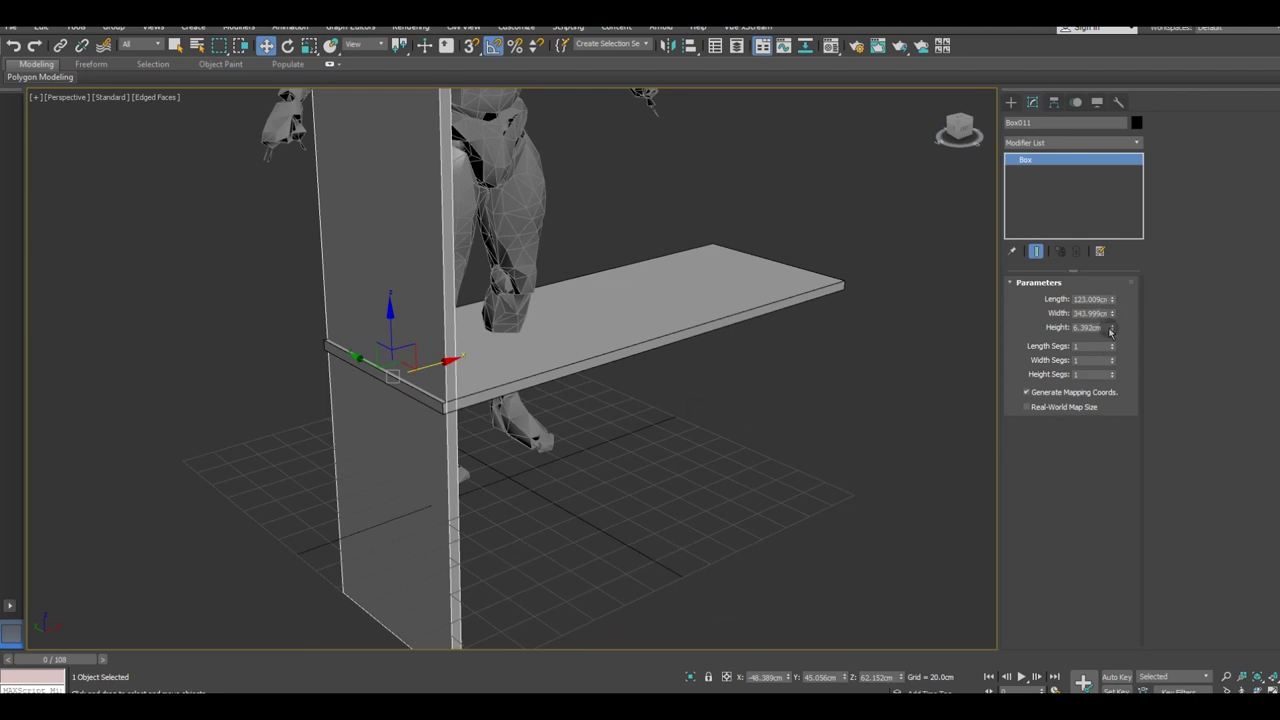
left_click_drag(1113, 314, 1110, 360)
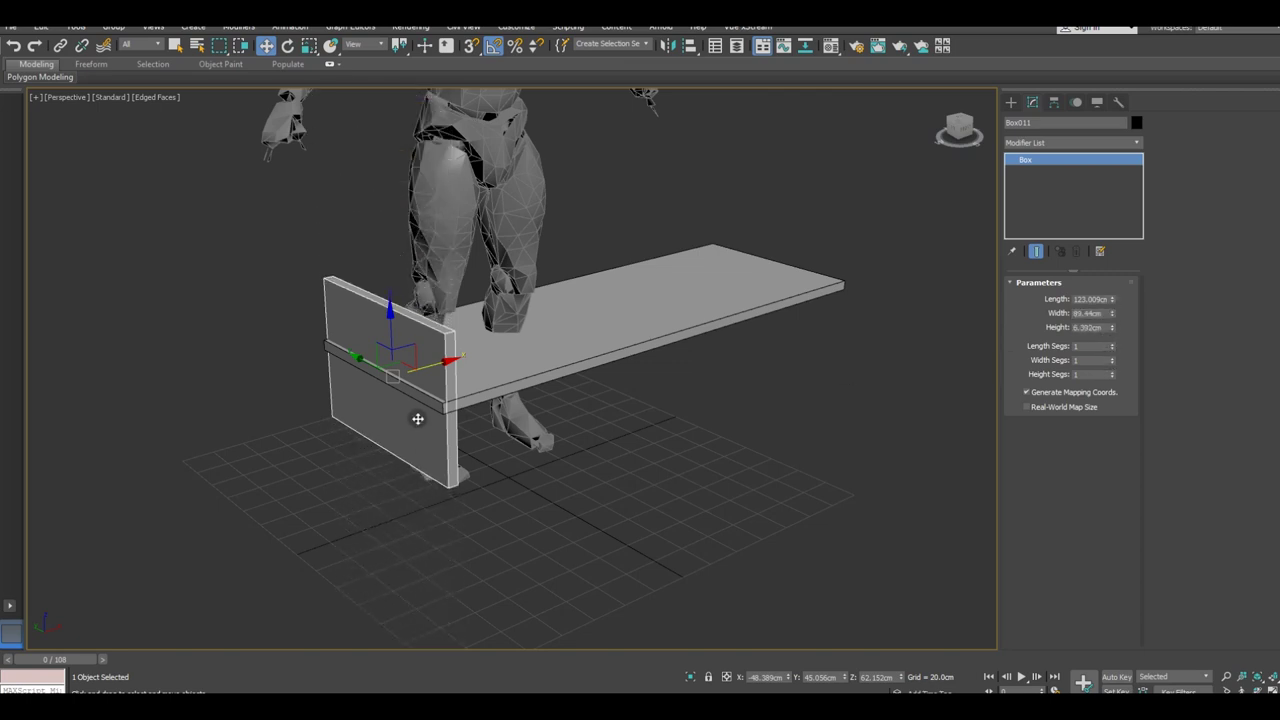
Step: Lower the upright panel beneath the board's left edge
scroll(418, 419, "up", 4)
left_click_drag(366, 279, 373, 430)
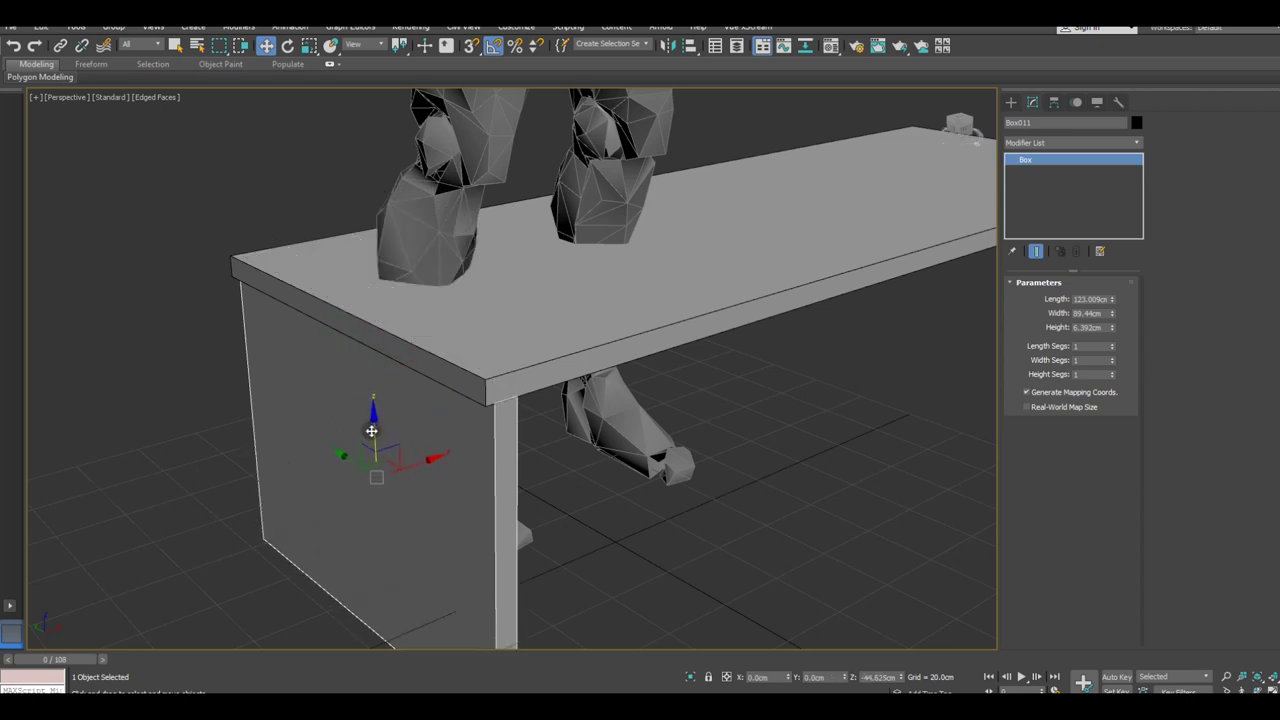
mouse_move(437, 400)
middle_mouse_down("alt")
mouse_move(508, 360)
mouse_move(520, 366)
mouse_move(503, 371)
mouse_move(515, 406)
mouse_move(483, 309)
mouse_move(531, 354)
mouse_move(563, 363)
mouse_move(434, 375)
middle_mouse_up("alt")
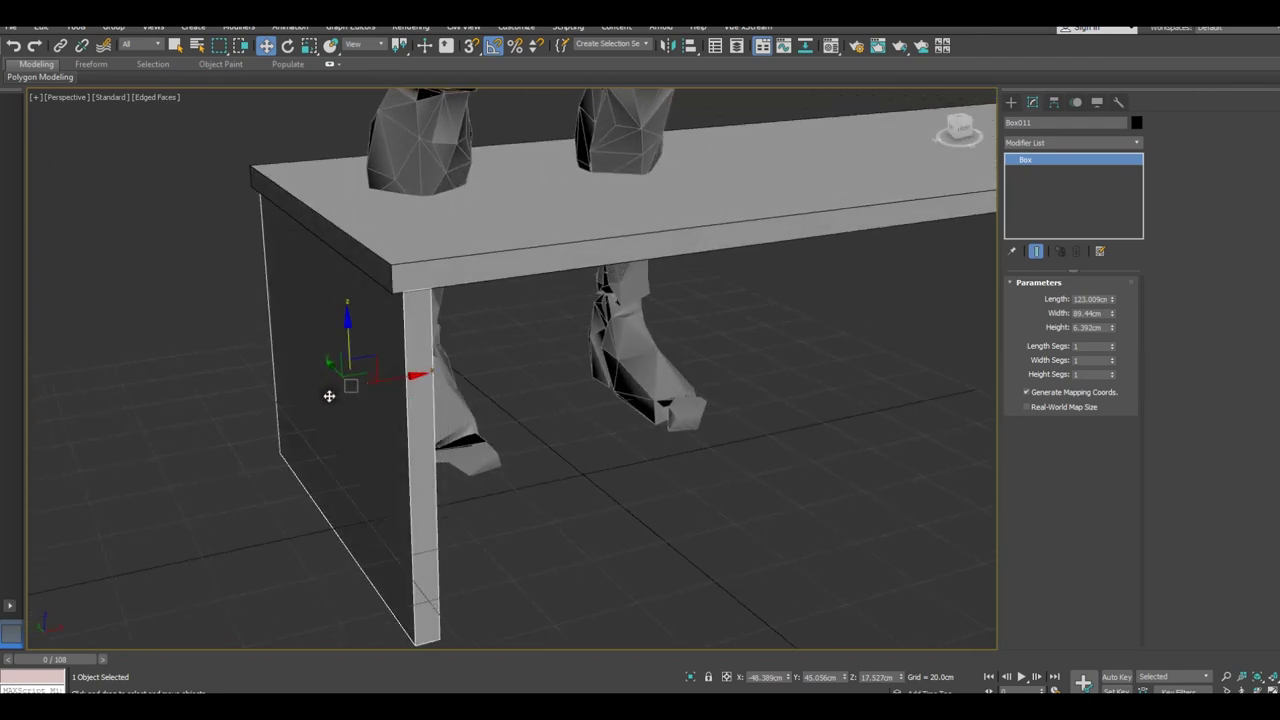
scroll(318, 426, "down", 5)
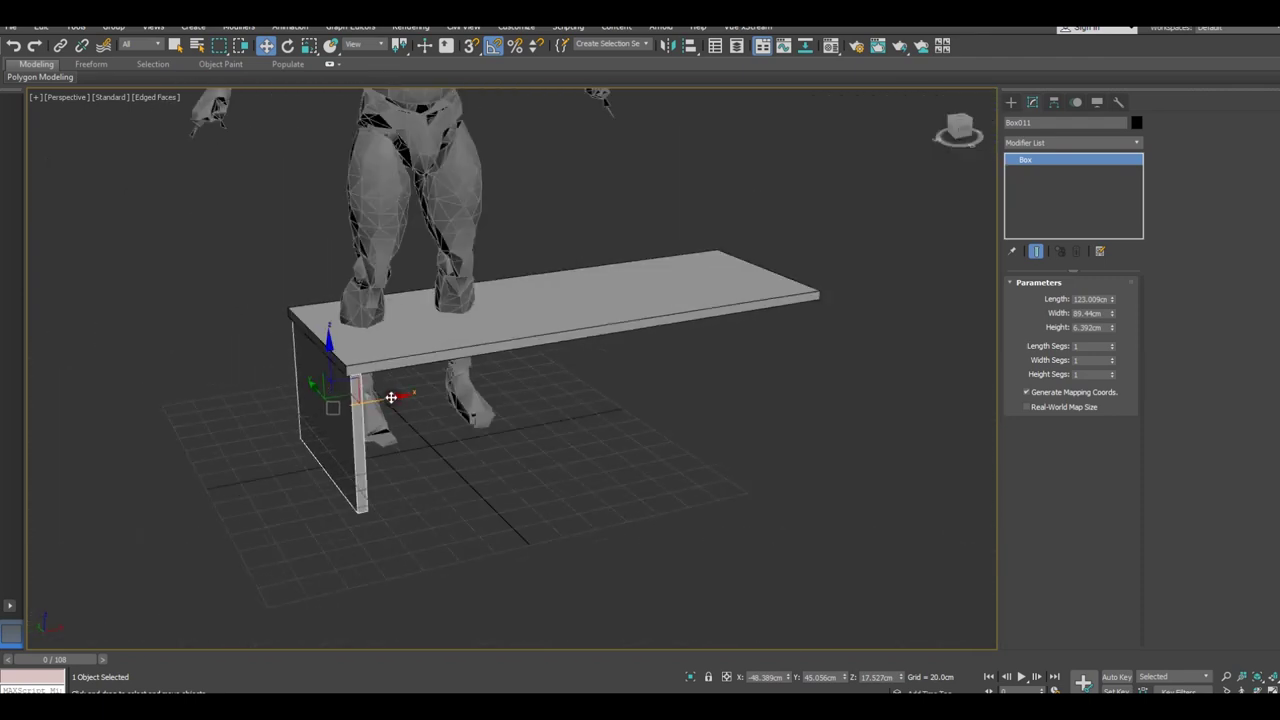
Step: Copy the panel to the board's right end, then delete both the right and left panels
left_click_drag(391, 397, 813, 353, "shift")
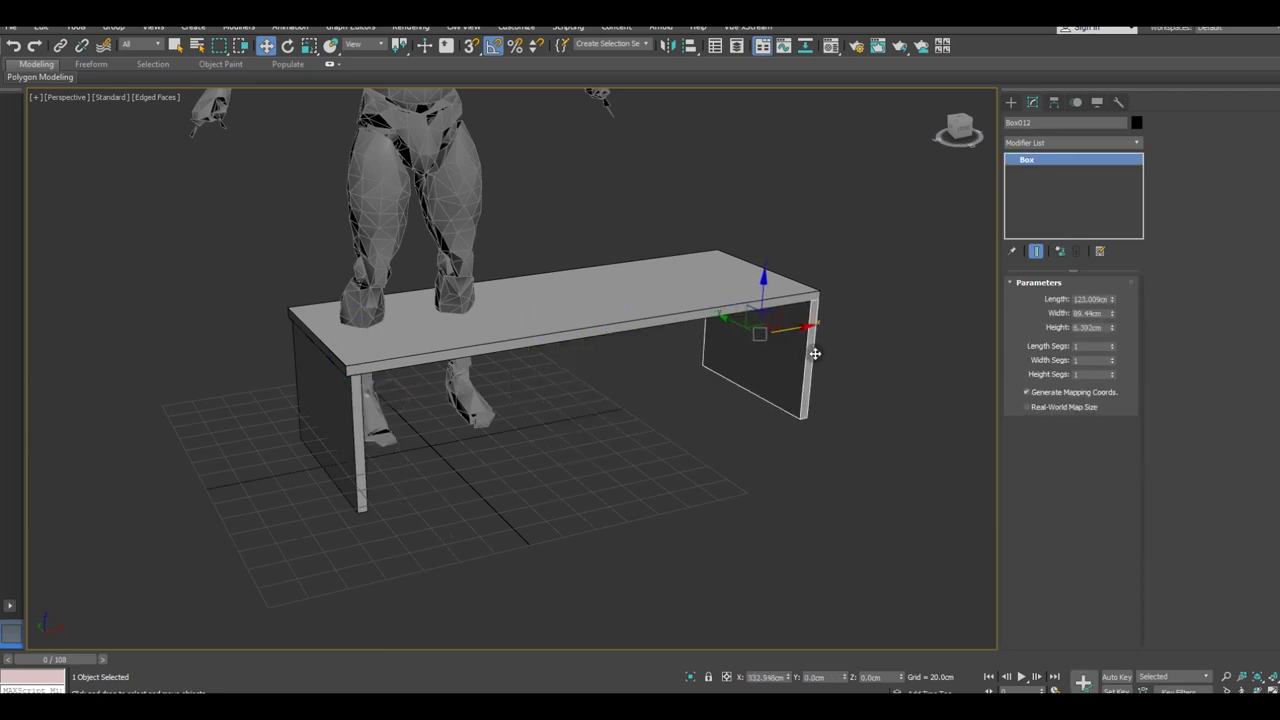
left_click_drag(813, 353, 808, 349, "shift")
left_click(641, 417)
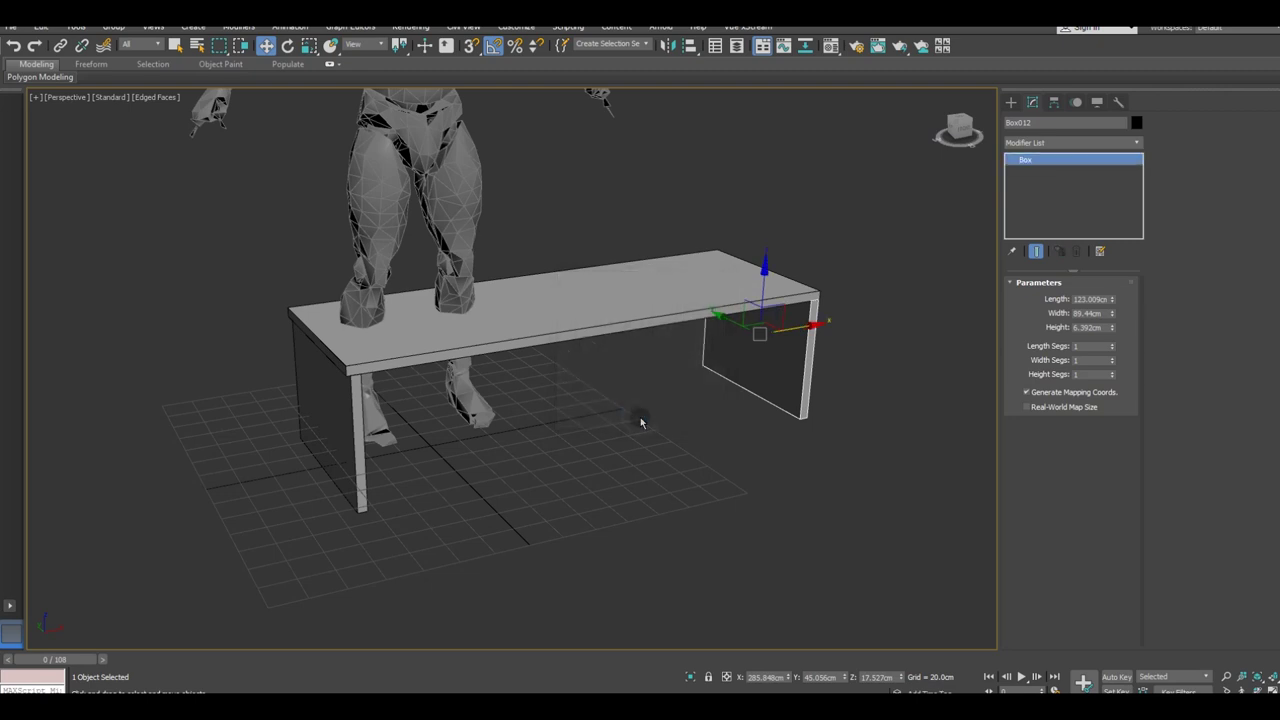
middle_click_drag(640, 420, 553, 445, "alt")
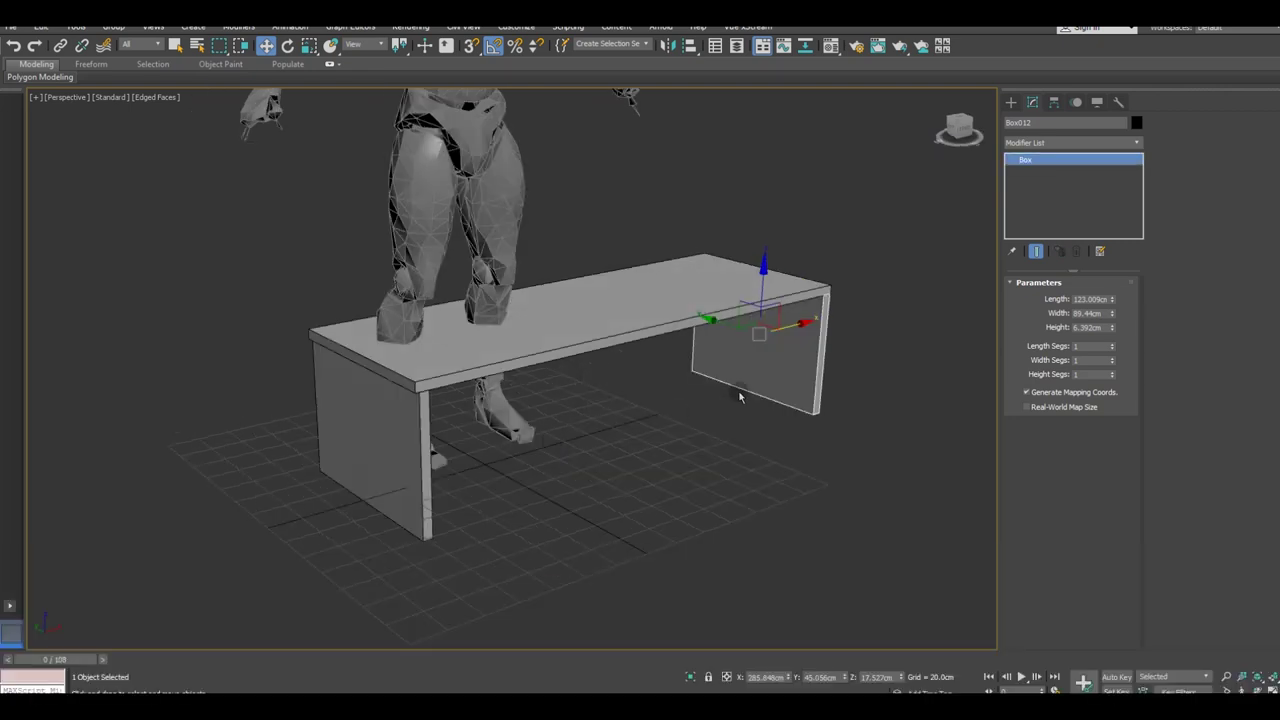
key("Delete")
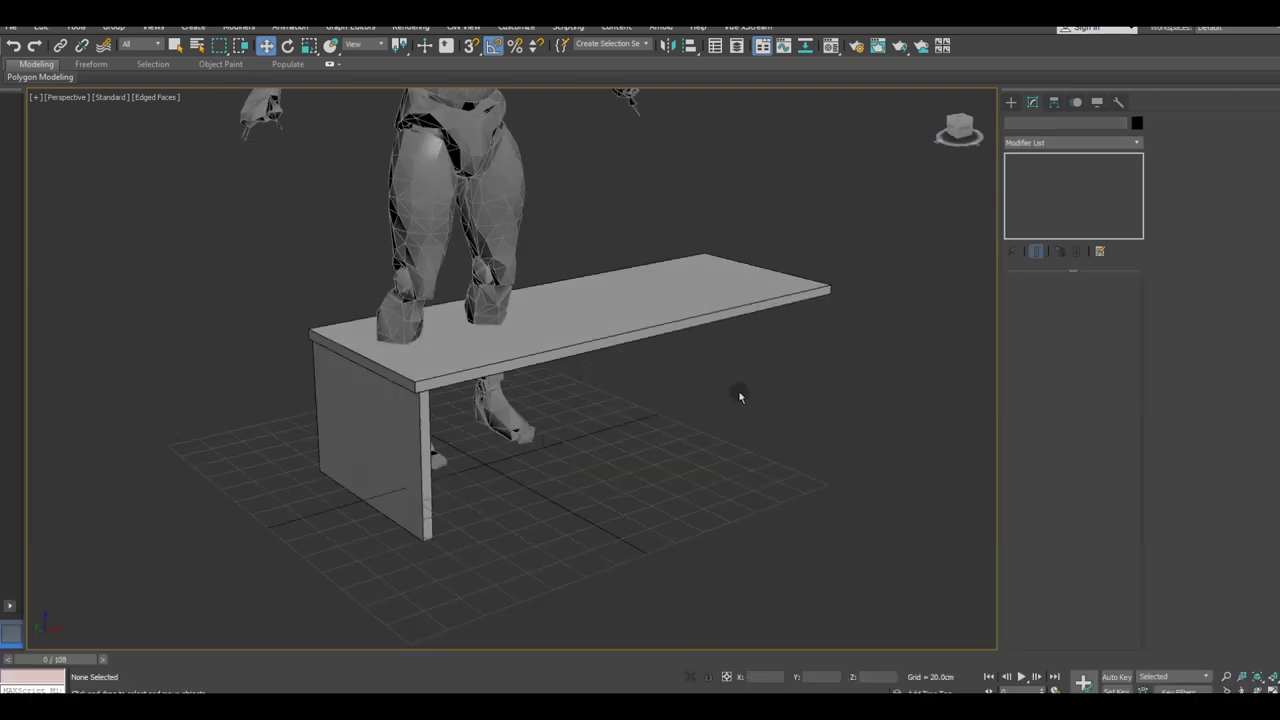
left_click(390, 429)
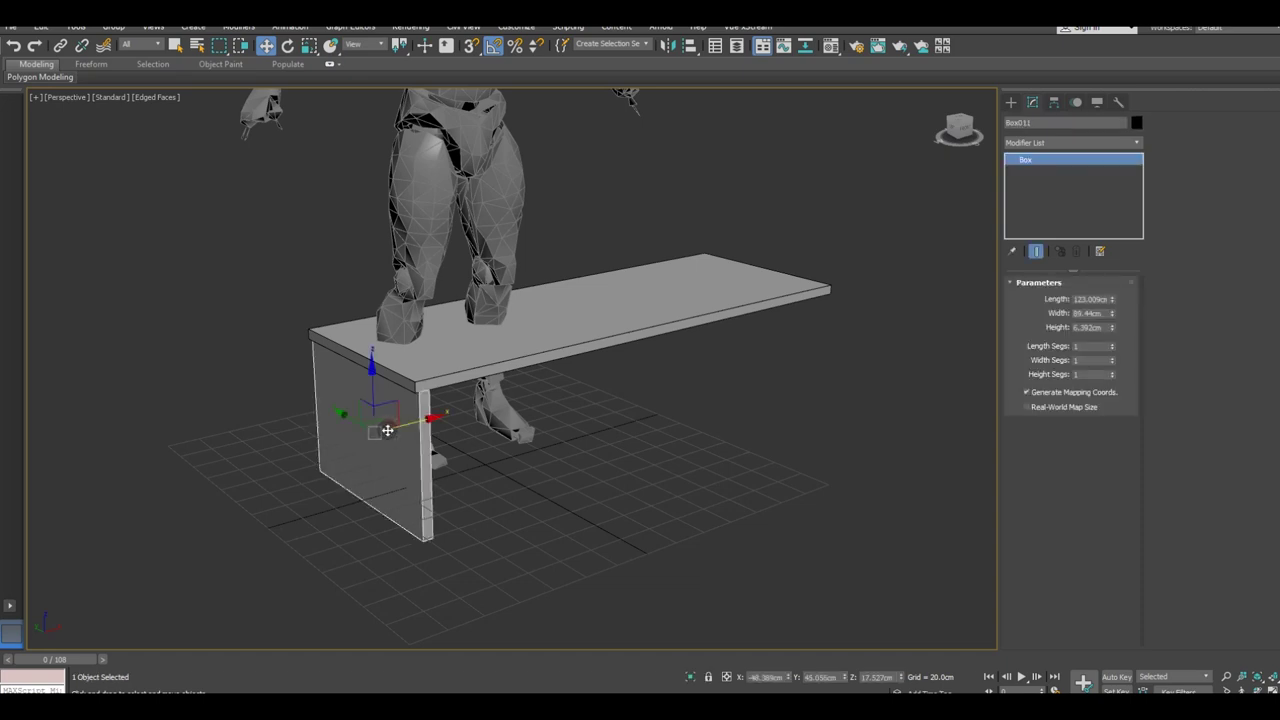
key("Delete")
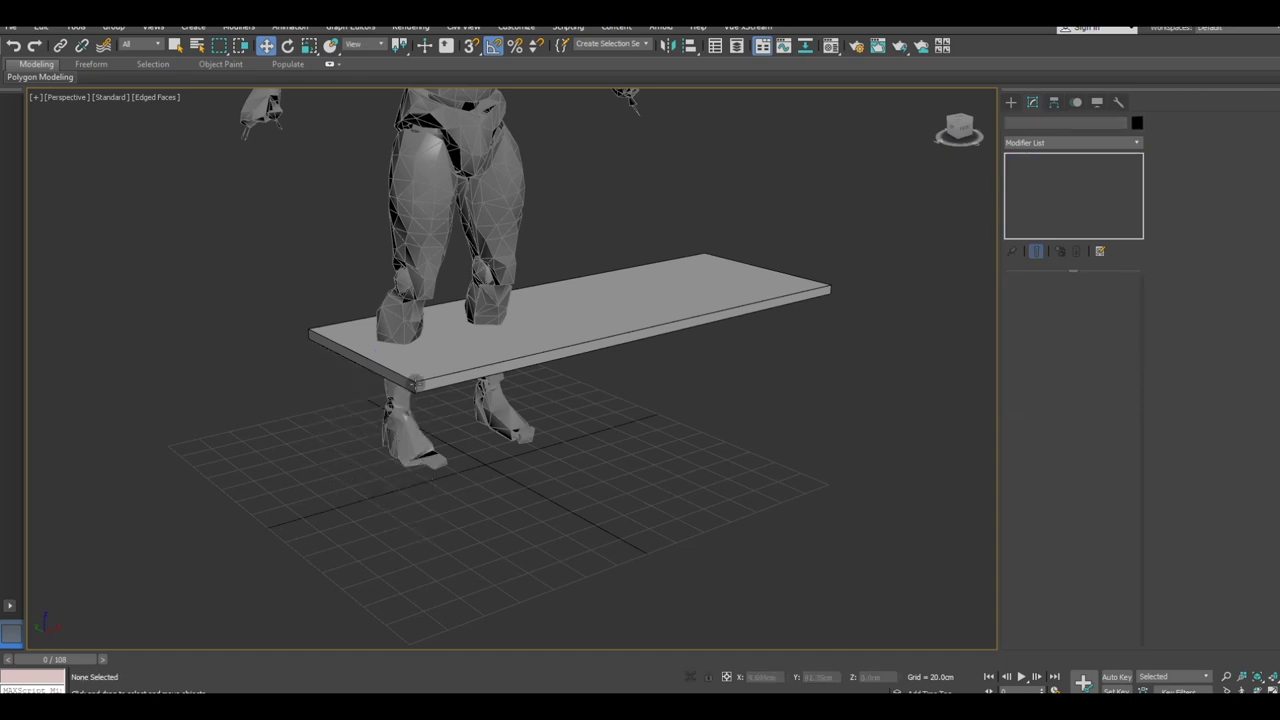
Step: Make the tabletop board thinner, about 5 cm high
left_click(415, 384)
scroll(415, 384, "up", 3)
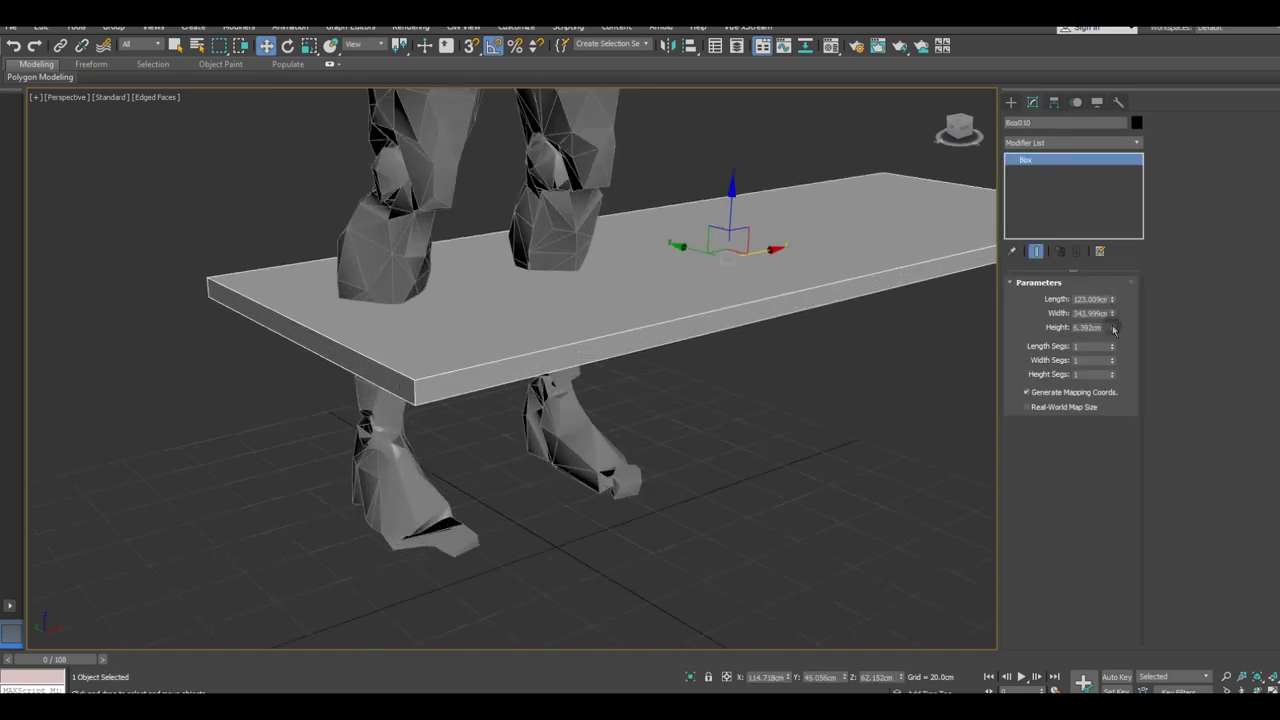
left_click_drag(1113, 335, 1124, 362)
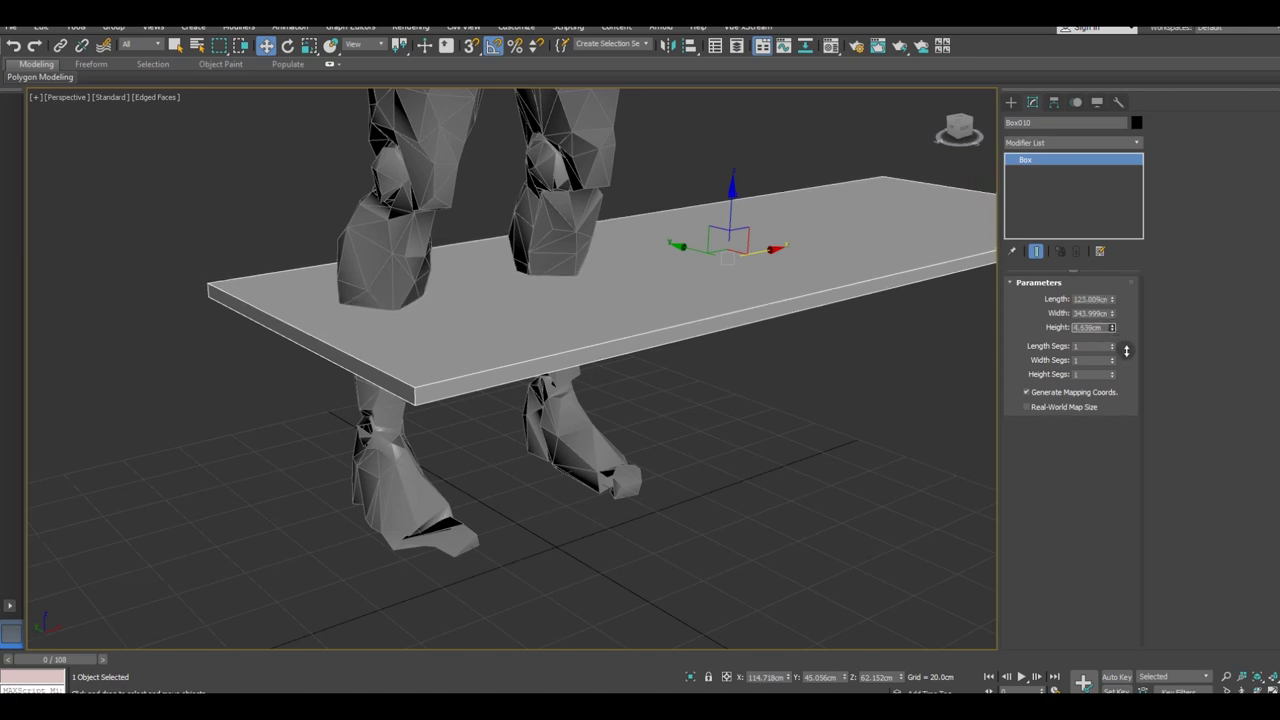
scroll(463, 336, "down", 2)
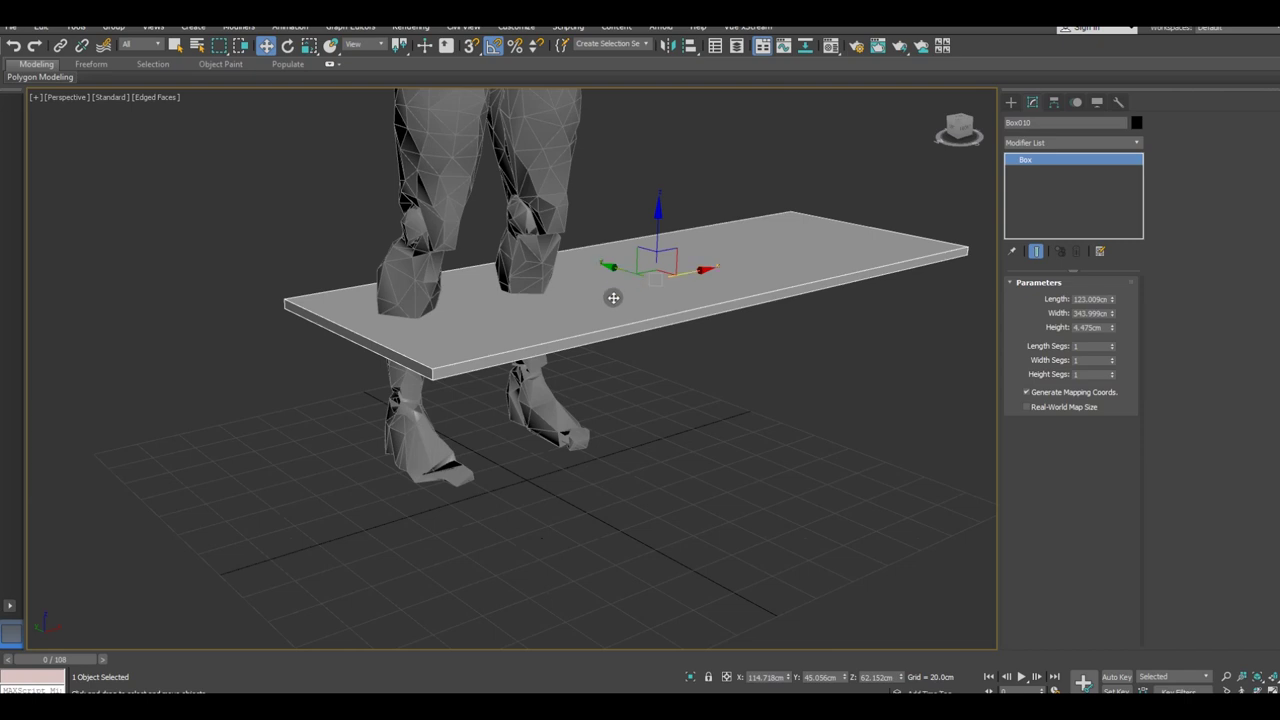
Step: Add a rotated upright copy narrowed to 72.24 cm and place it under the table's near end
key("e")
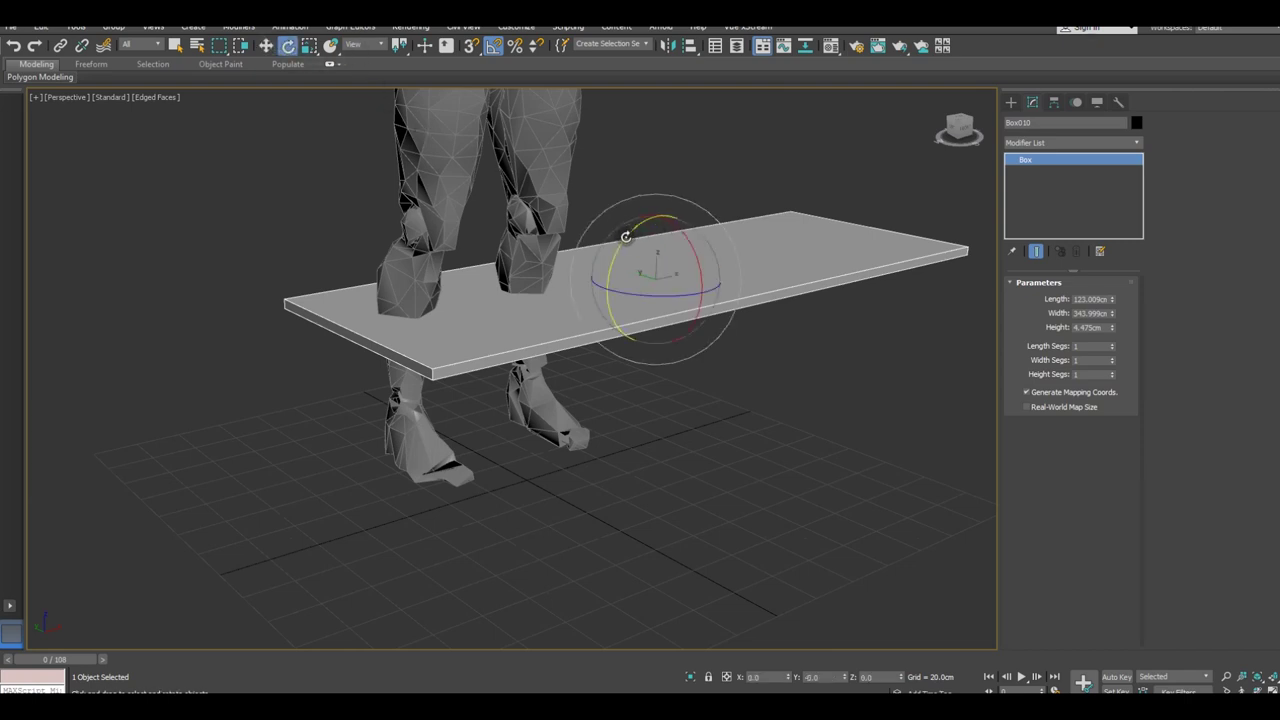
left_click_drag(625, 238, 612, 252, "shift")
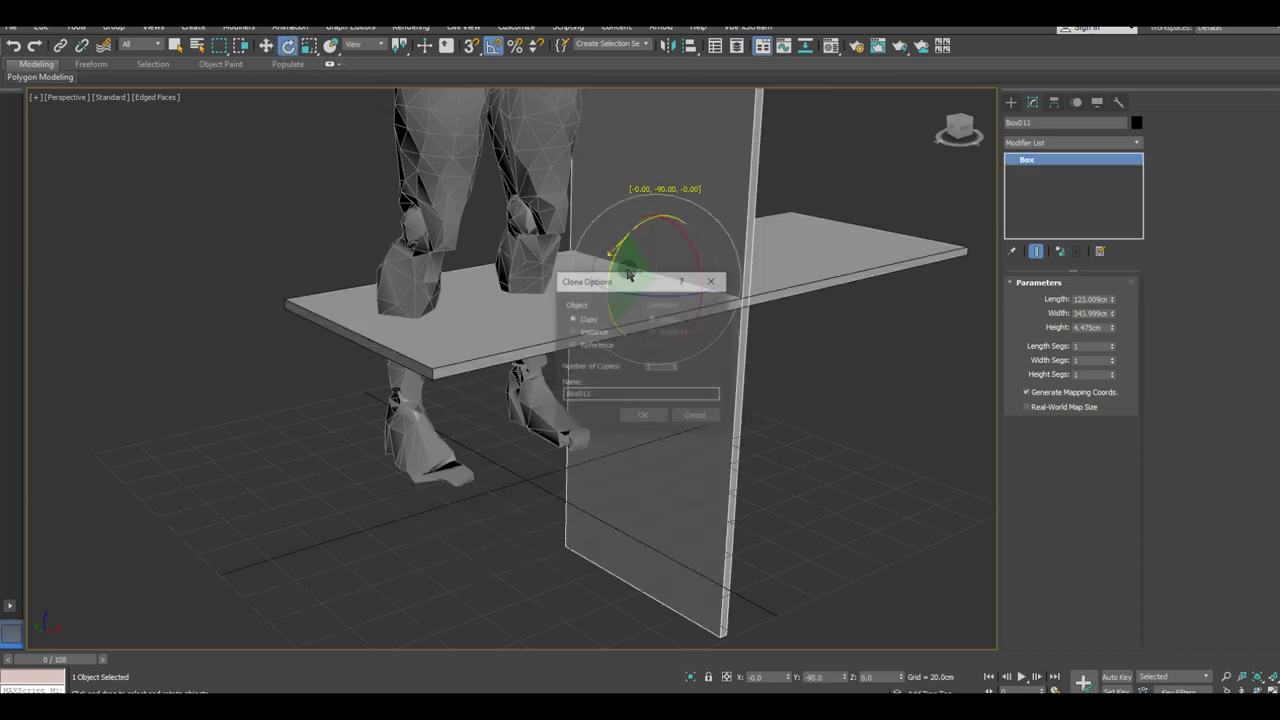
left_click(644, 416)
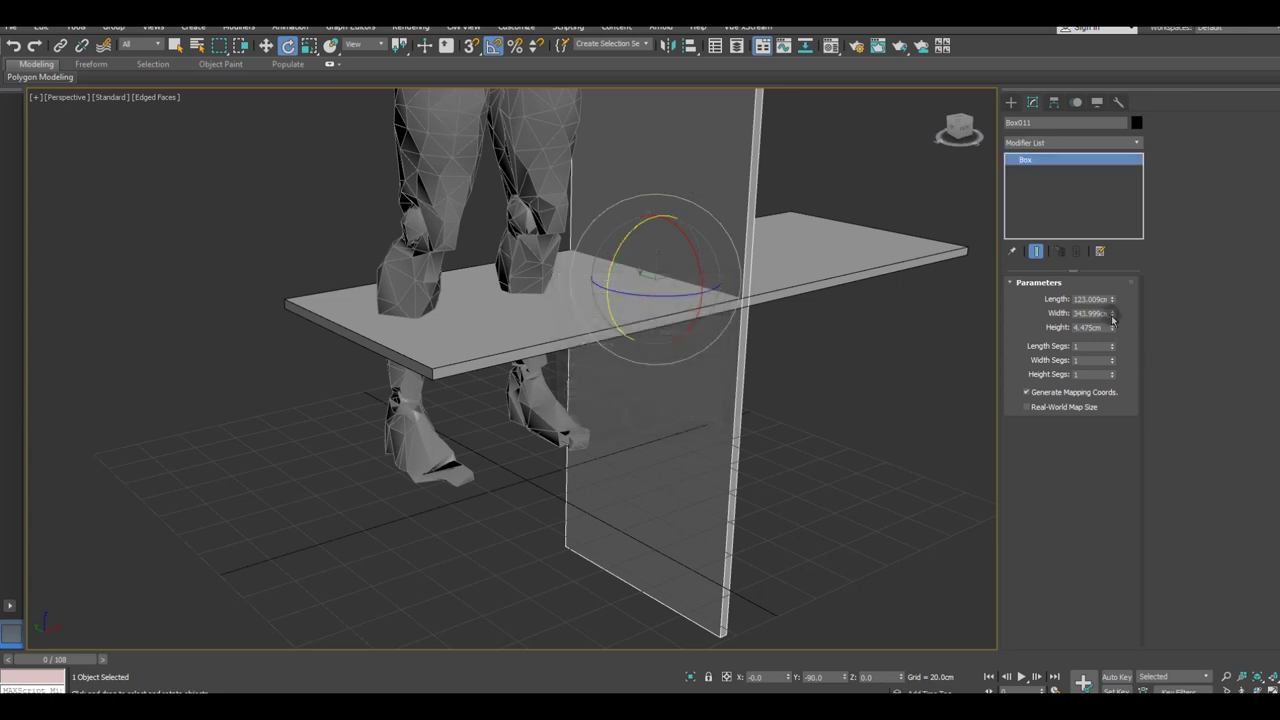
left_click_drag(1113, 318, 1115, 374)
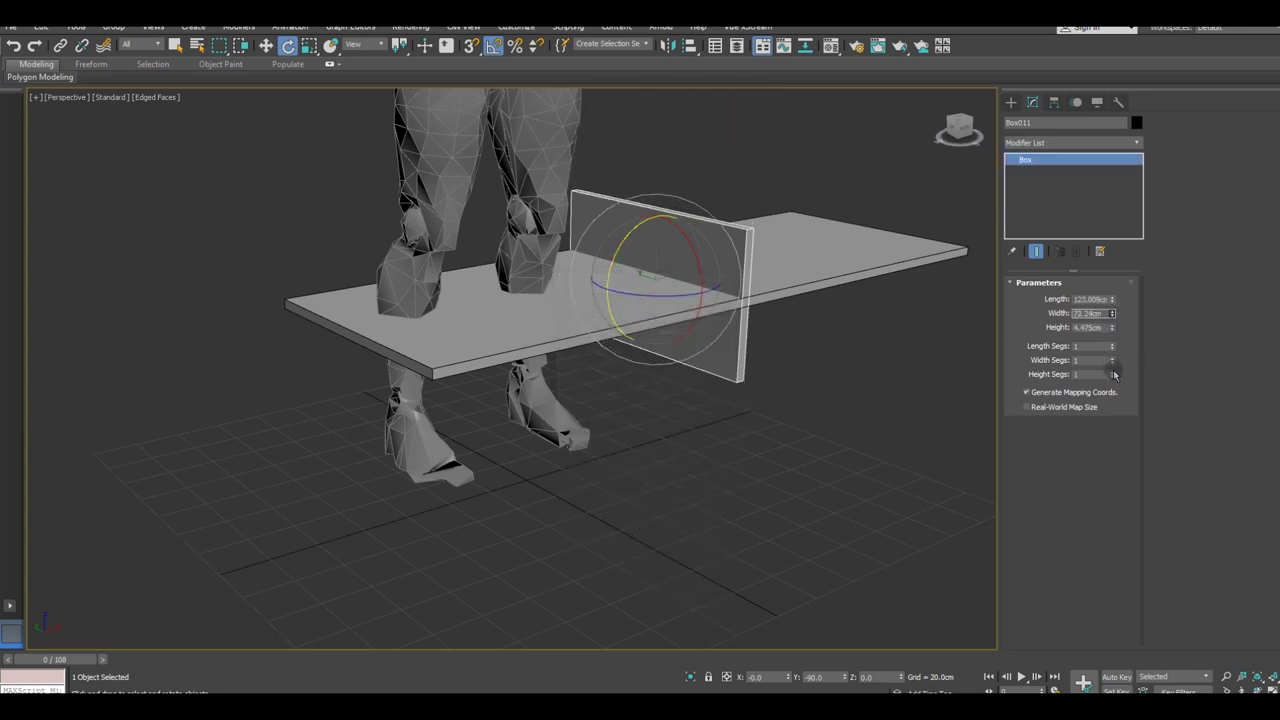
left_click(265, 45)
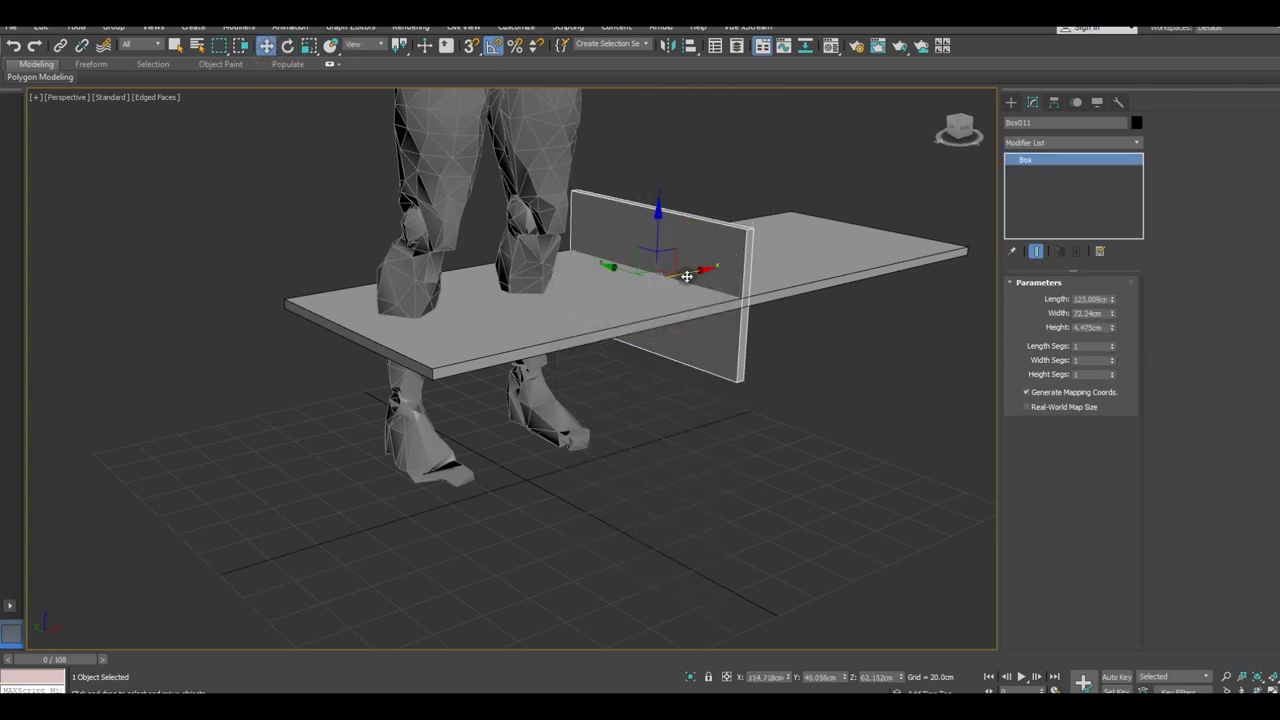
left_click_drag(686, 276, 395, 340)
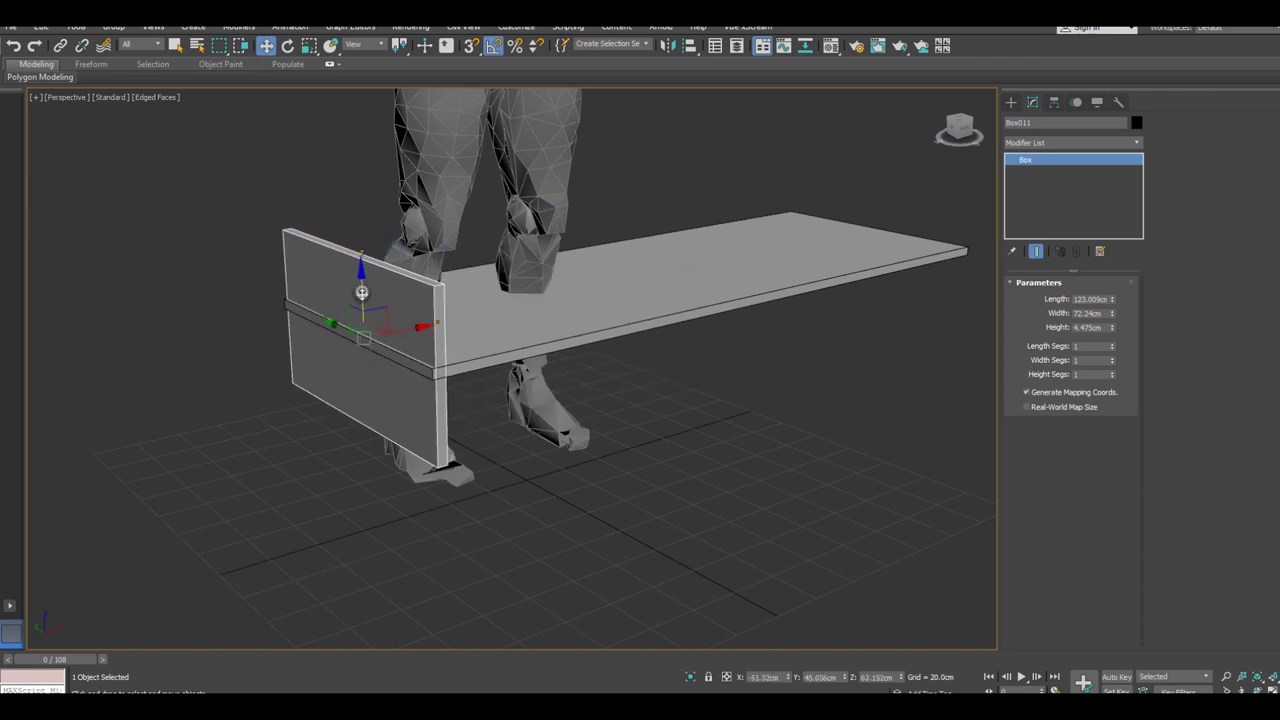
left_click_drag(361, 292, 366, 371)
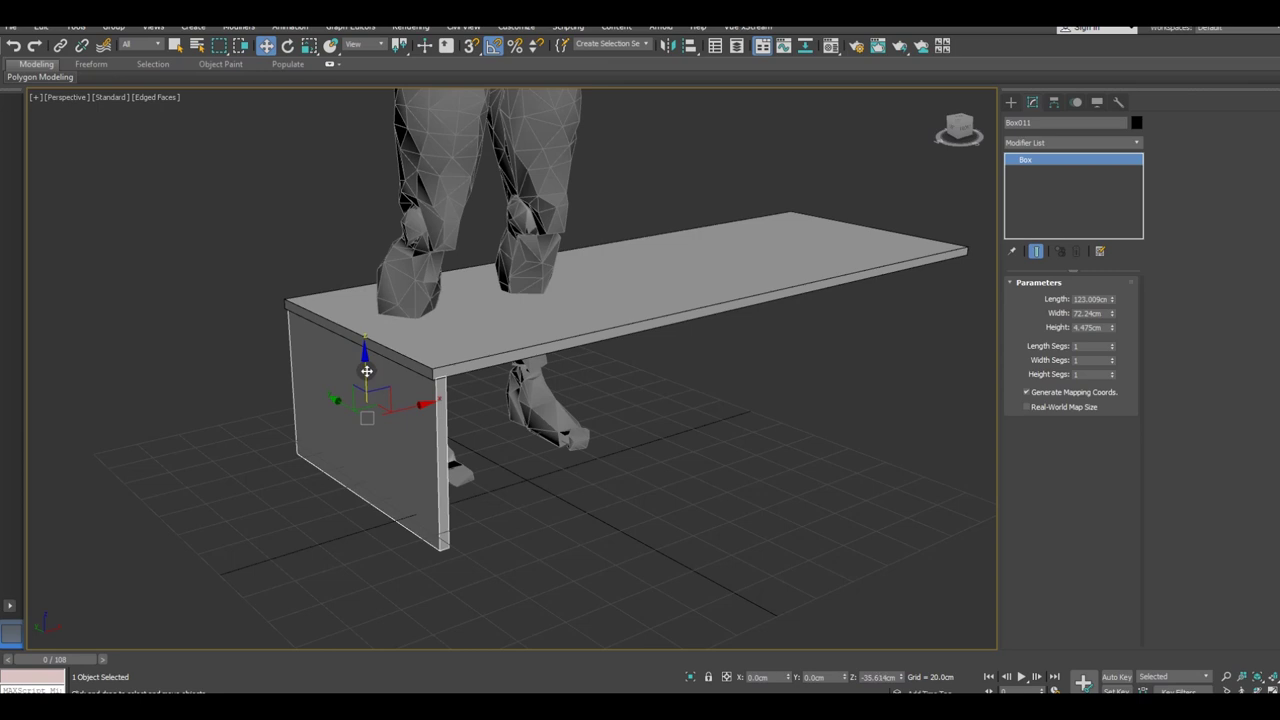
middle_click_drag(470, 364, 494, 372, "alt")
Step: Convert the table top, Box010, to an Editable Poly
left_click(484, 354)
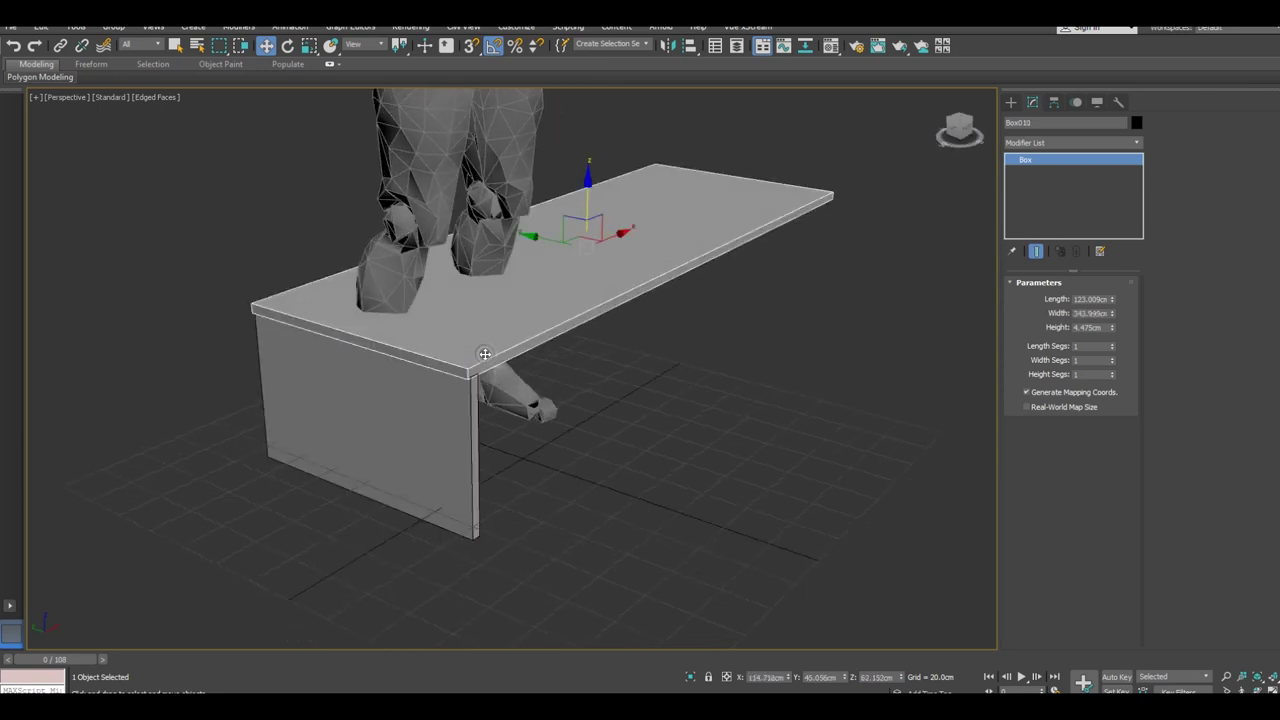
right_click(1090, 203)
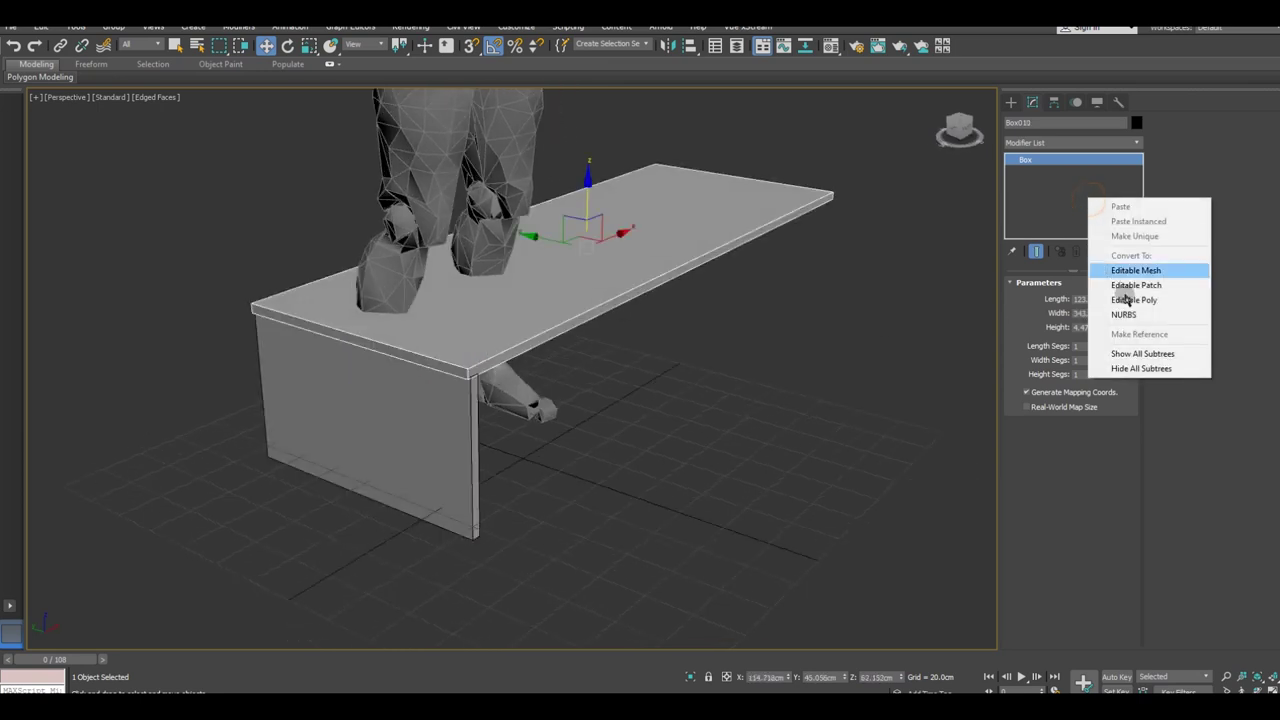
left_click(1118, 268)
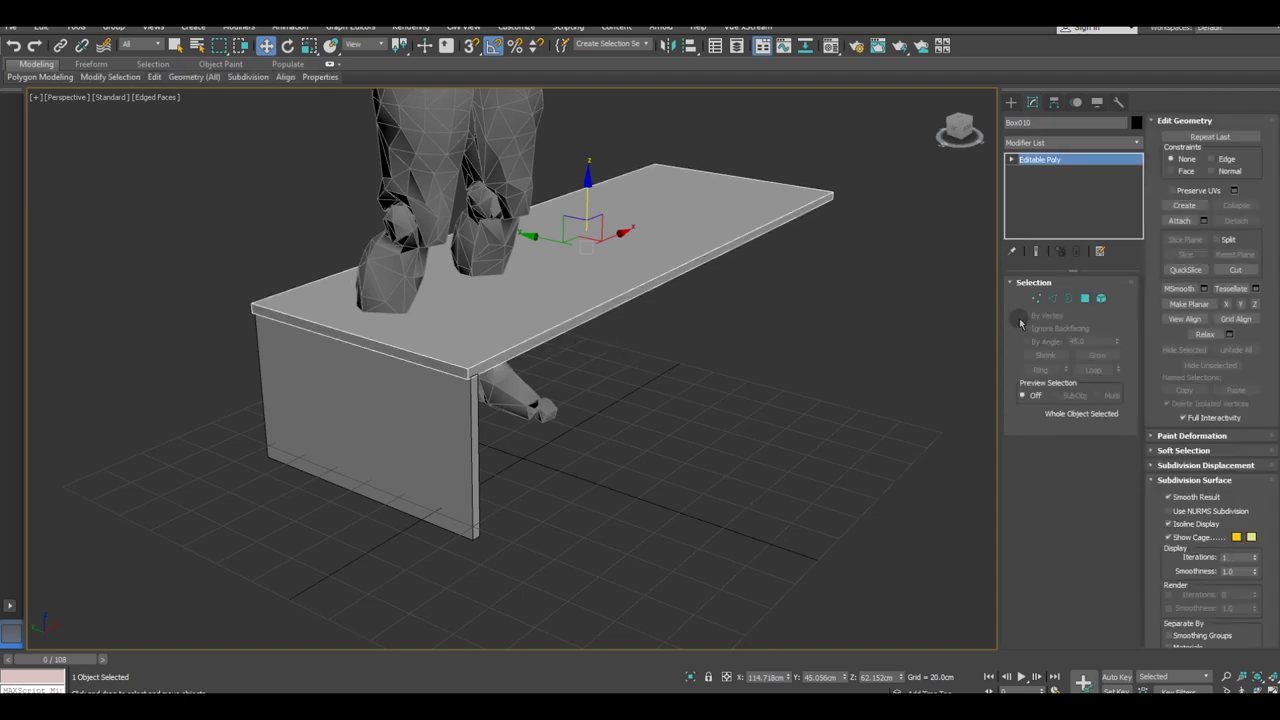
Step: Try pulling the front face outward in Polygon mode, then undo the change
left_click(1086, 299)
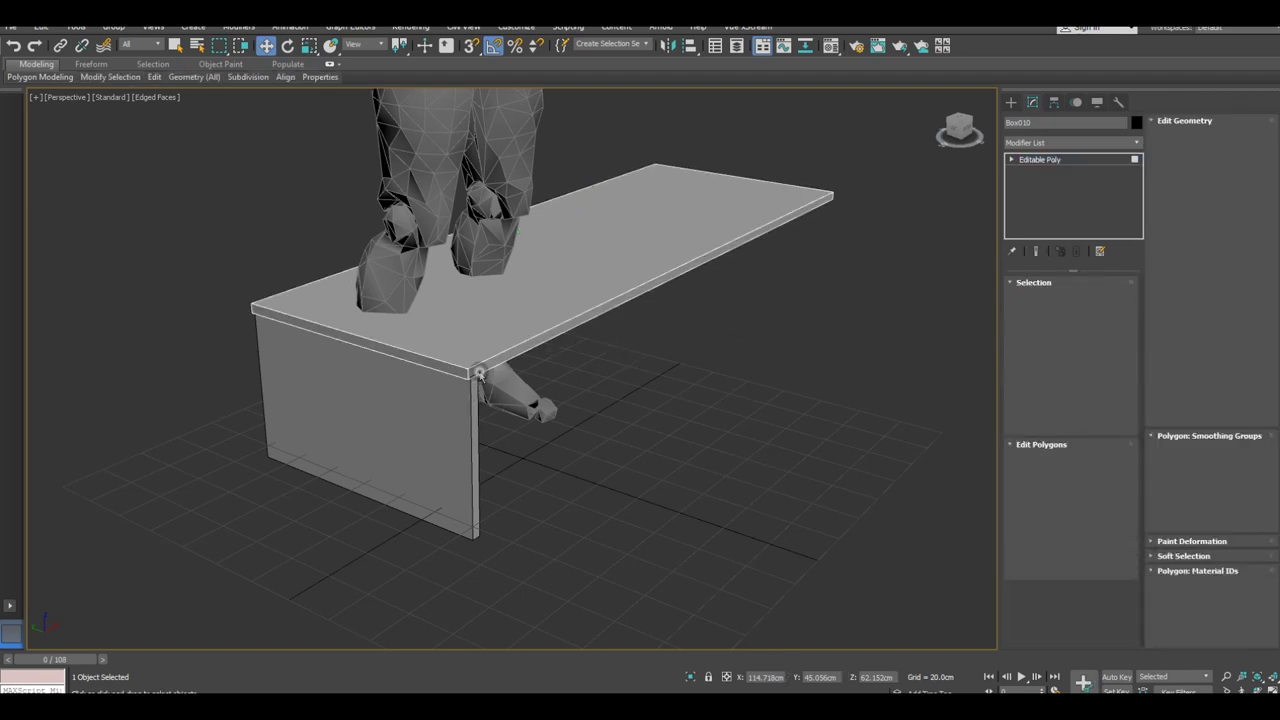
left_click(480, 372)
scroll(480, 372, "up", 3)
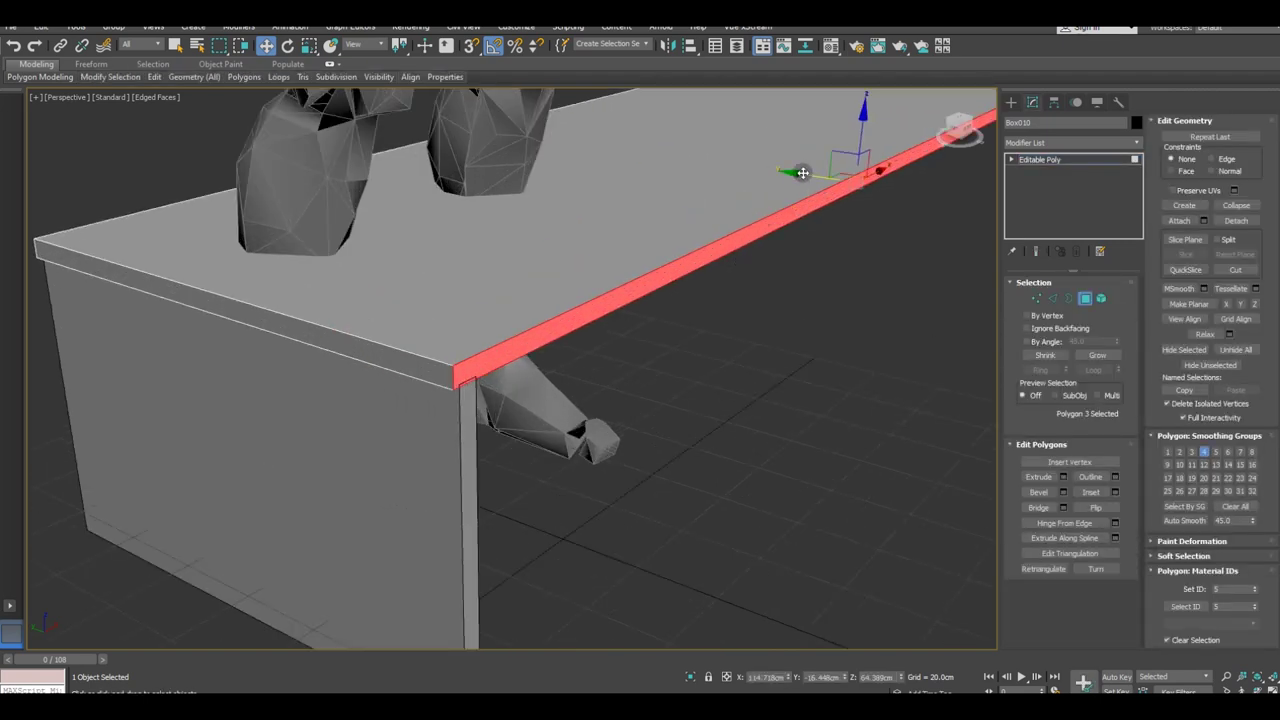
left_click_drag(802, 173, 790, 172)
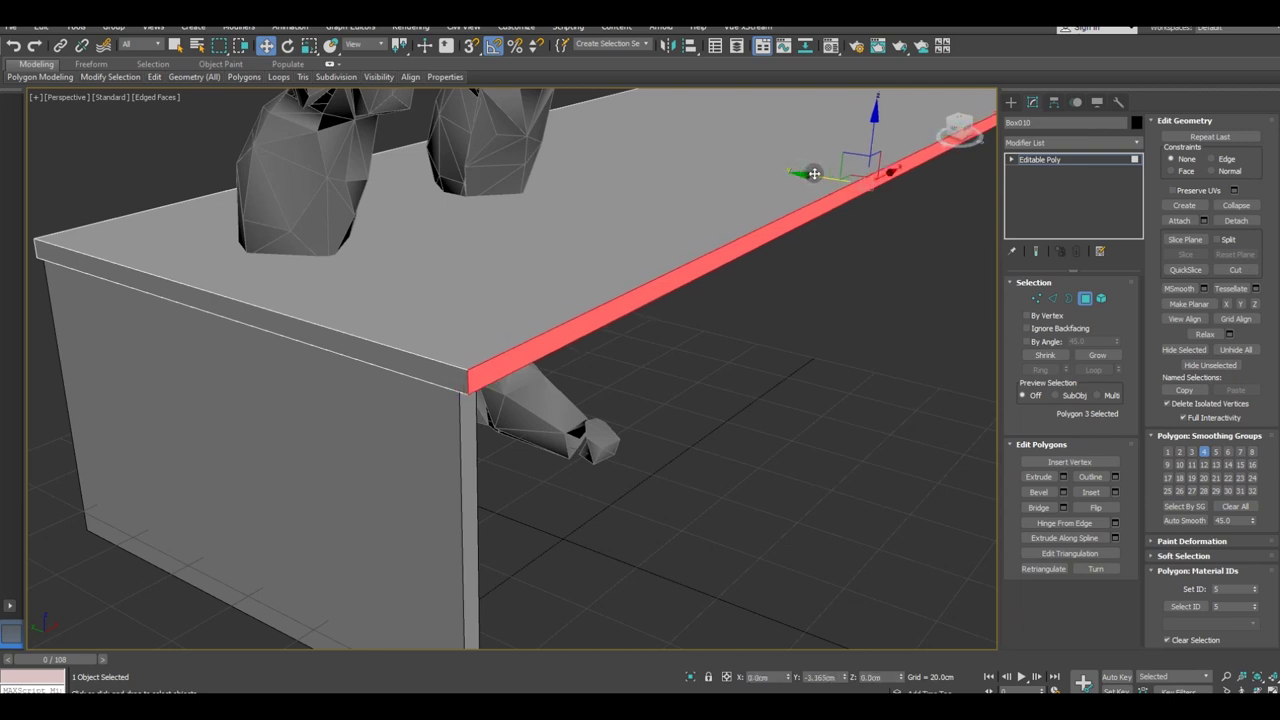
left_click(14, 45)
left_click(14, 45)
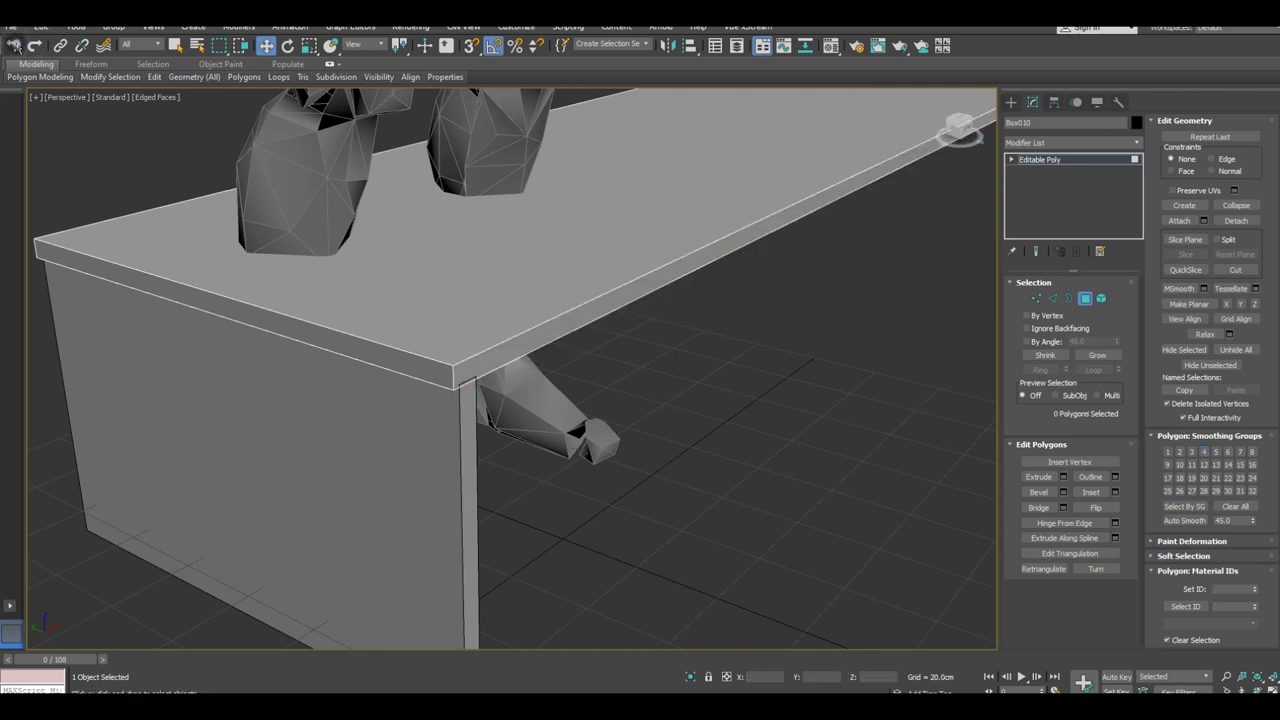
Step: Undo back to the Box parameters, testing and reverting a small width change
left_click(14, 45)
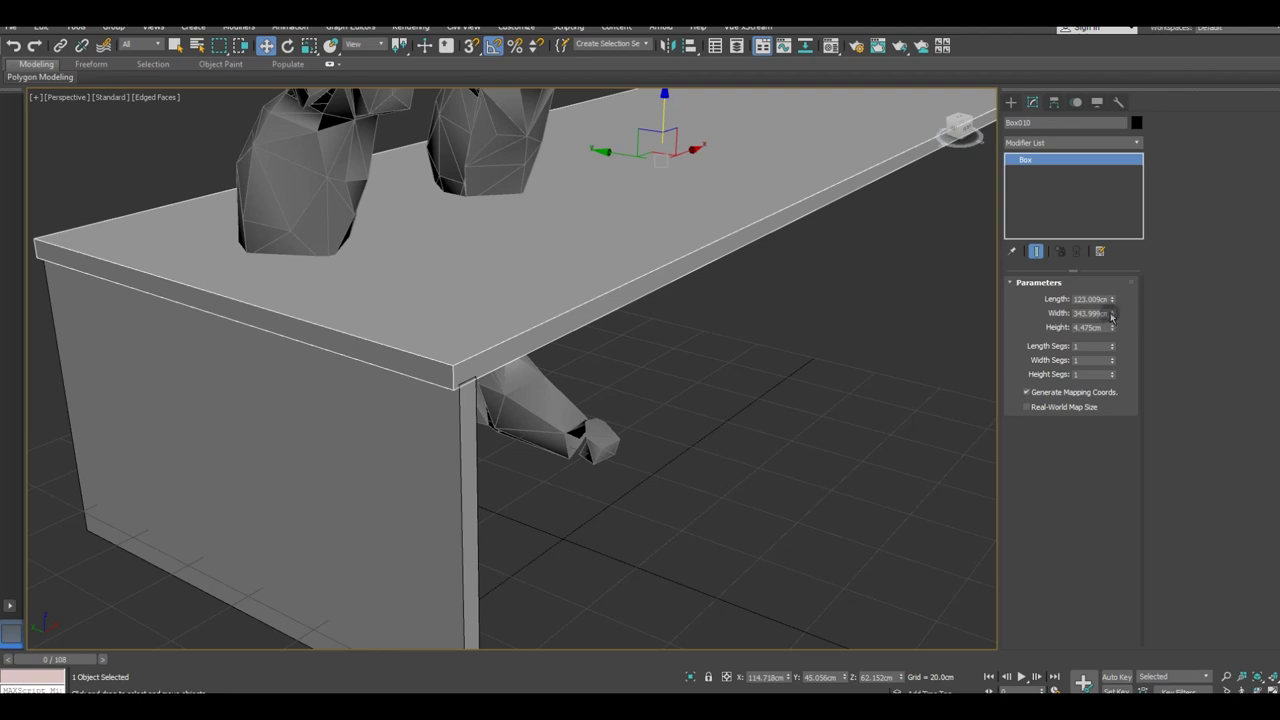
left_click_drag(1111, 316, 1111, 312)
left_click(12, 46)
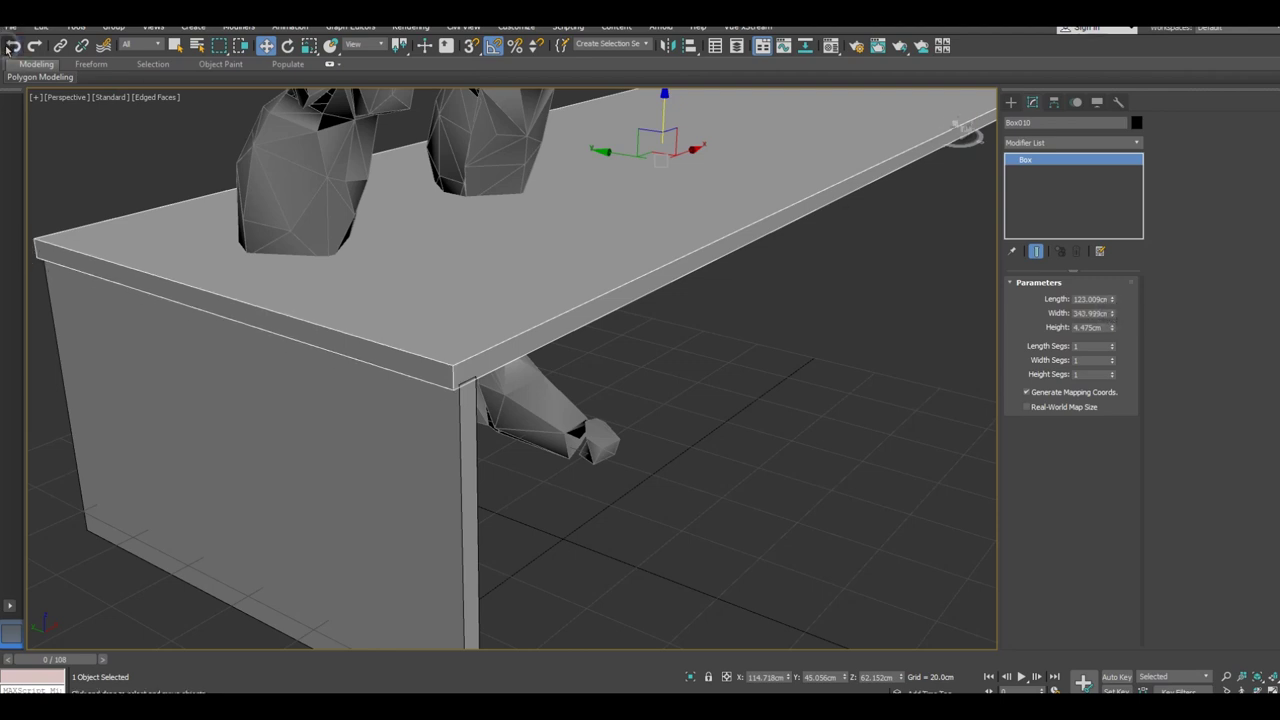
left_click(12, 46)
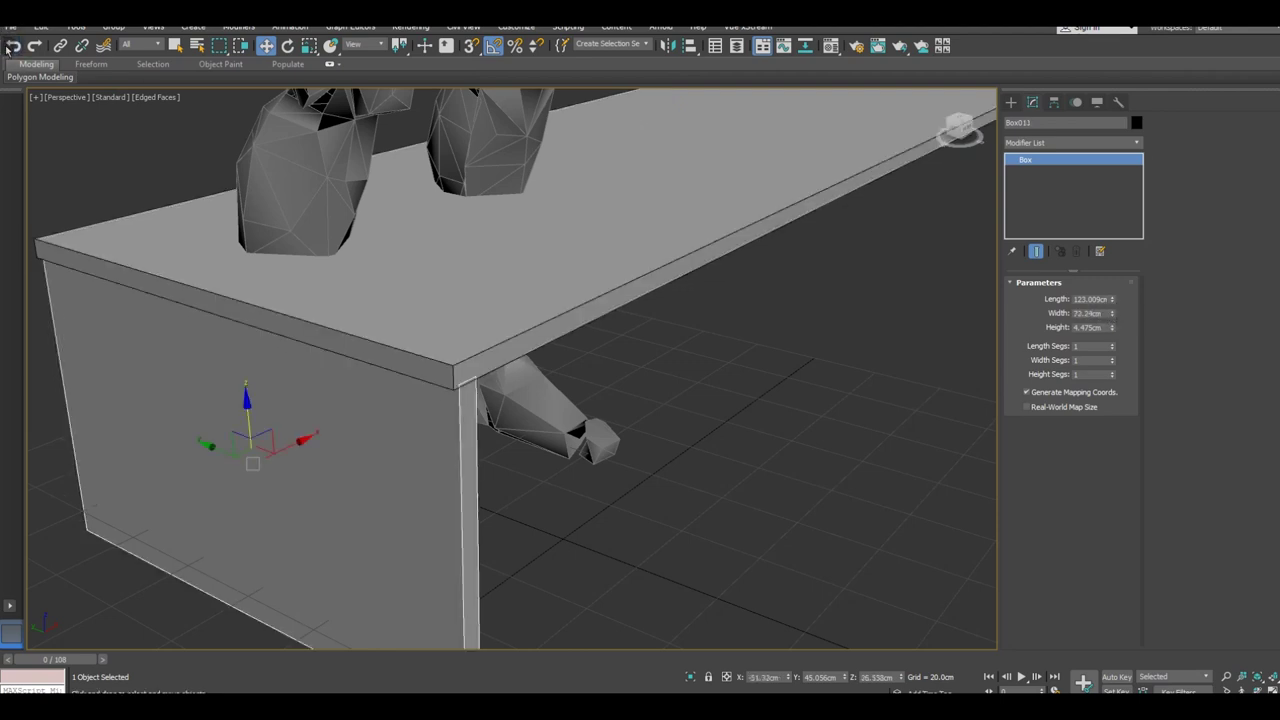
Step: Lengthen the table top from 123 cm to about 132.8 cm
left_click(453, 309)
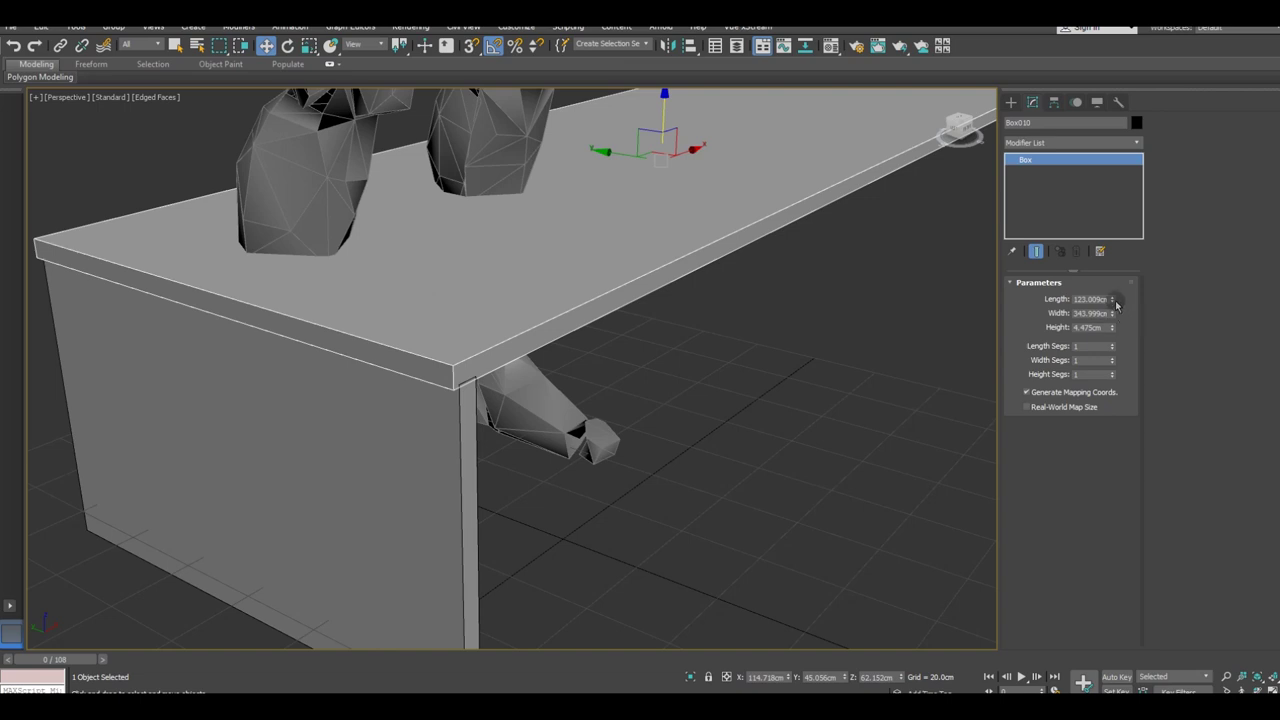
left_click_drag(1113, 300, 1110, 294)
mouse_move(324, 434)
middle_mouse_down("alt")
mouse_move(422, 443)
mouse_move(474, 423)
mouse_move(429, 422)
middle_mouse_up("alt")
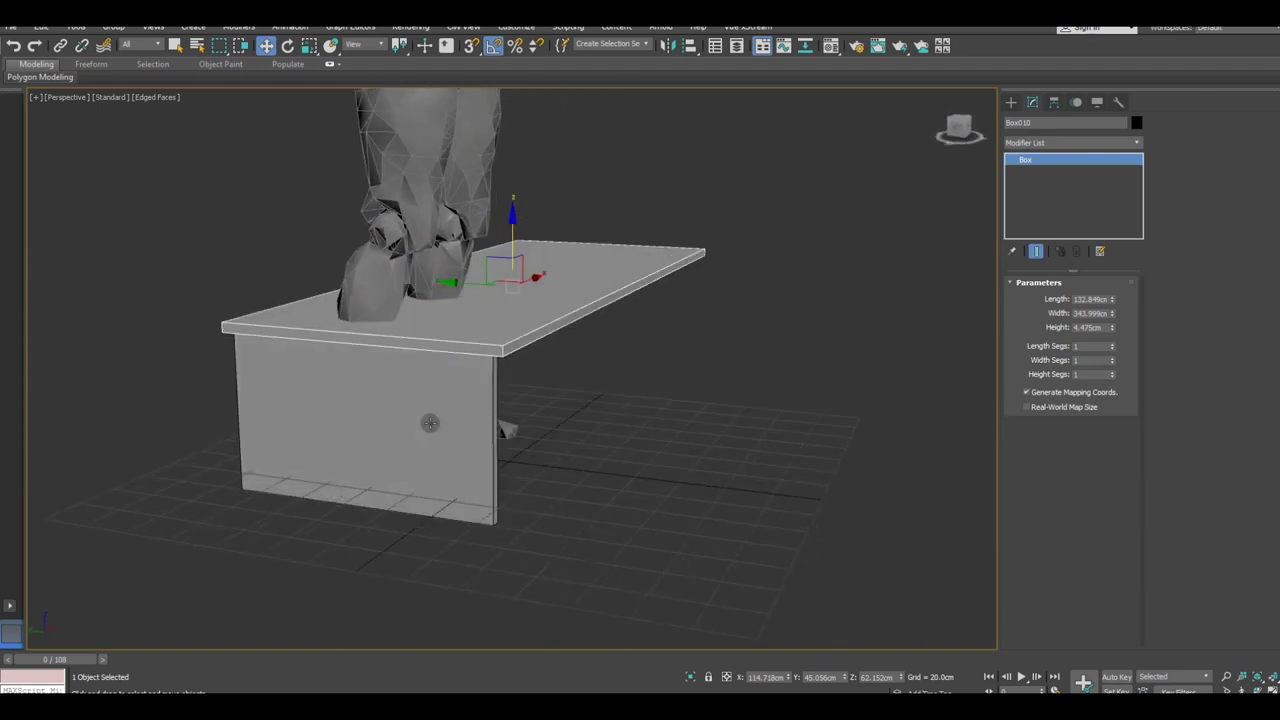
Step: Clone the table top upright as Box012 and place it along the long side, reaching below
left_click(429, 429)
left_click(518, 315)
left_click(287, 46)
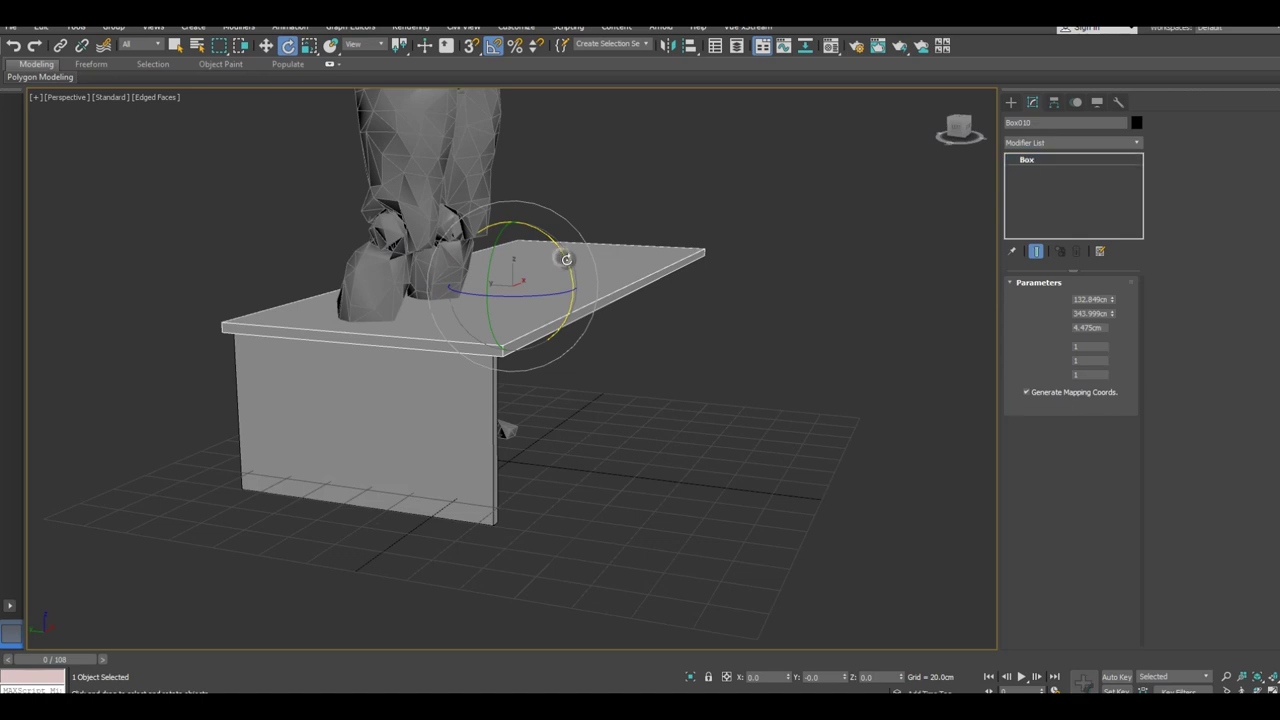
left_click_drag(566, 259, 566, 330, "shift")
left_click(634, 417)
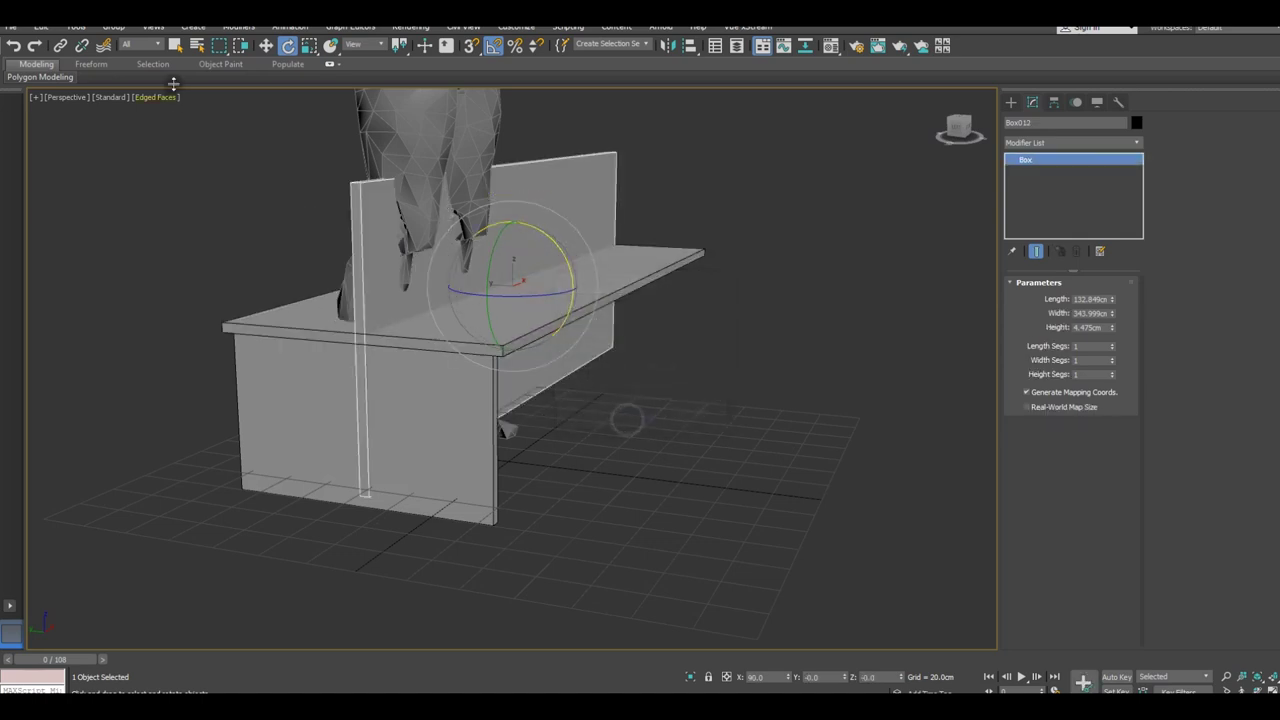
left_click(265, 46)
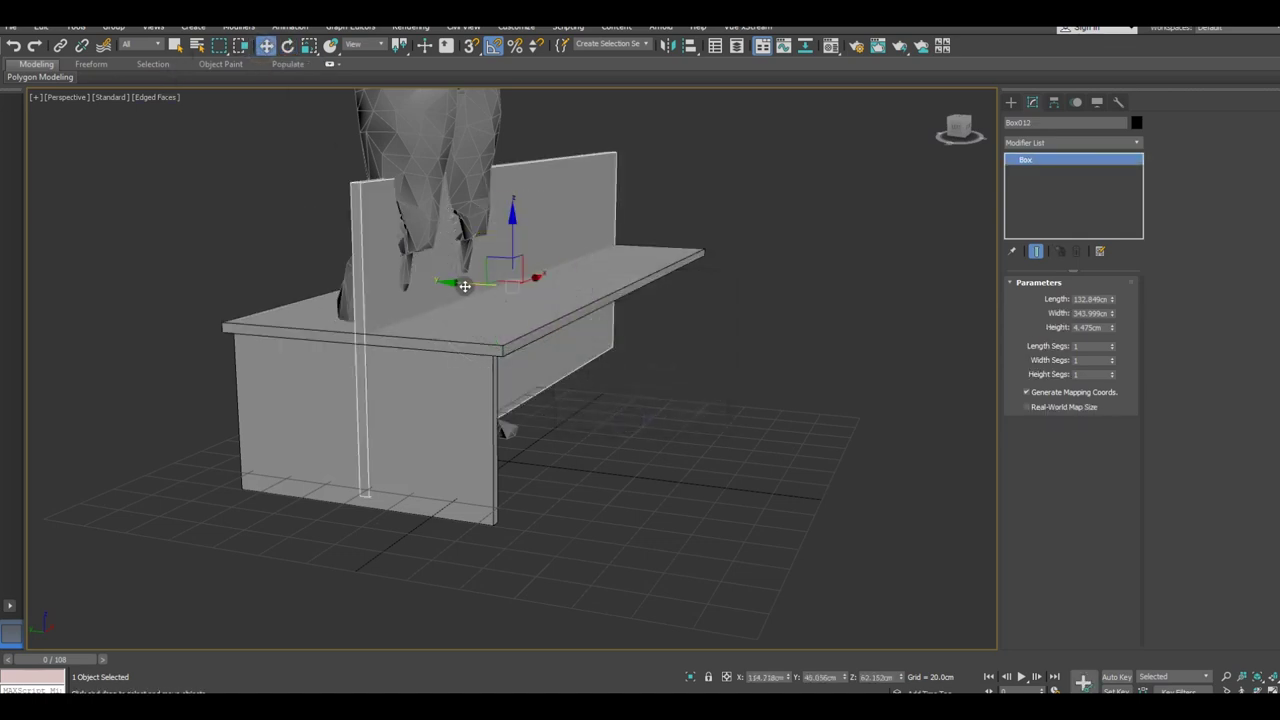
left_click_drag(464, 286, 564, 281)
left_click_drag(612, 231, 614, 305)
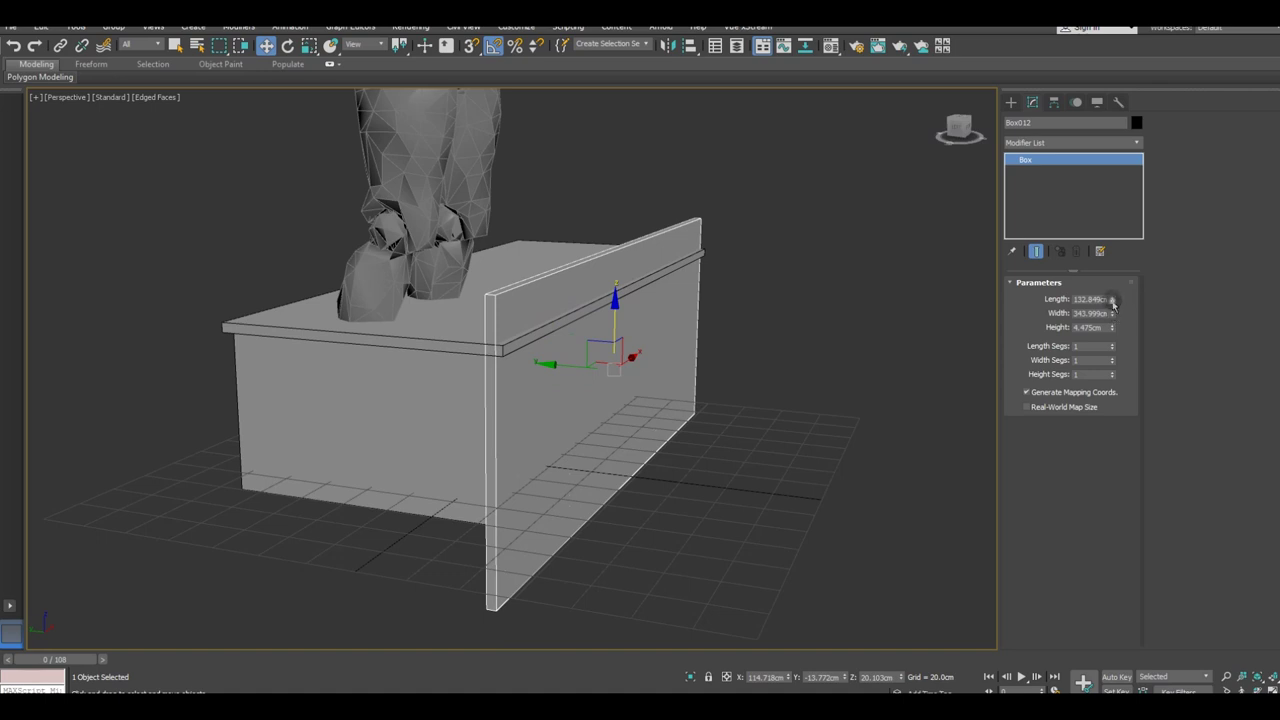
Step: Shorten Box012 to about 73 cm and raise it to meet the table top, hiding the grid
left_click_drag(1112, 302, 1131, 330)
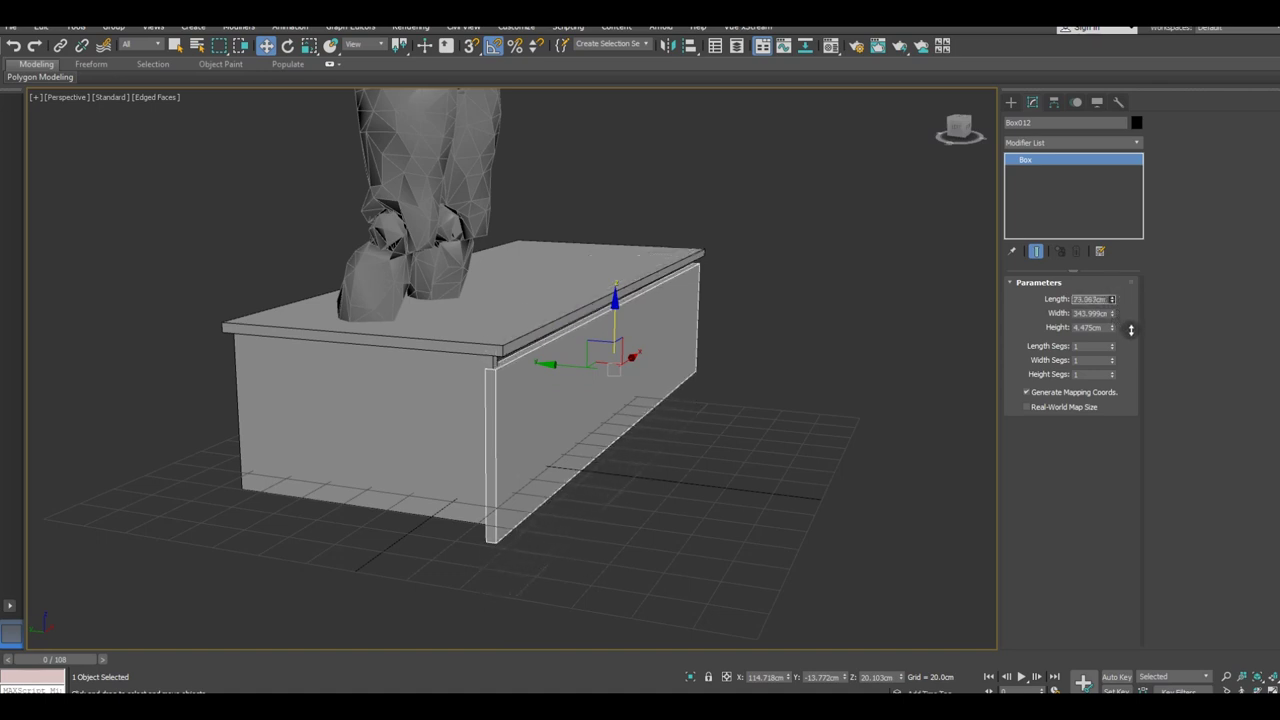
scroll(553, 444, "up", 4)
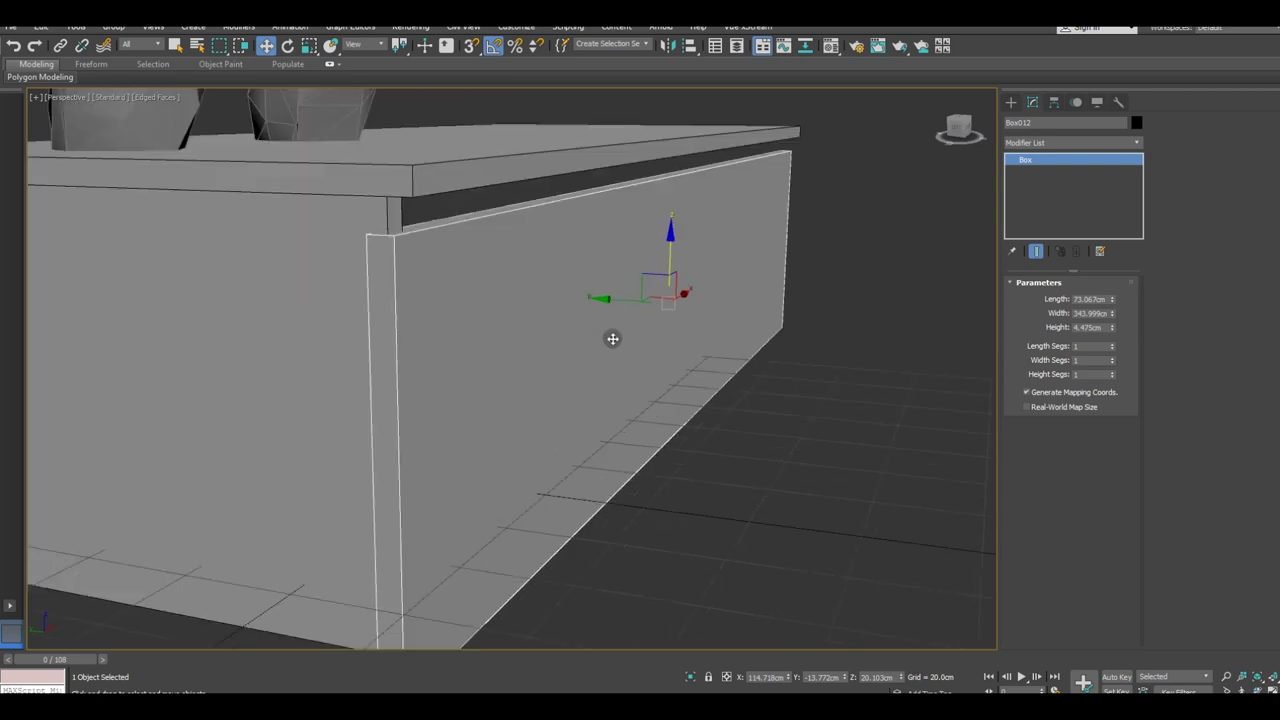
left_click_drag(668, 260, 663, 242)
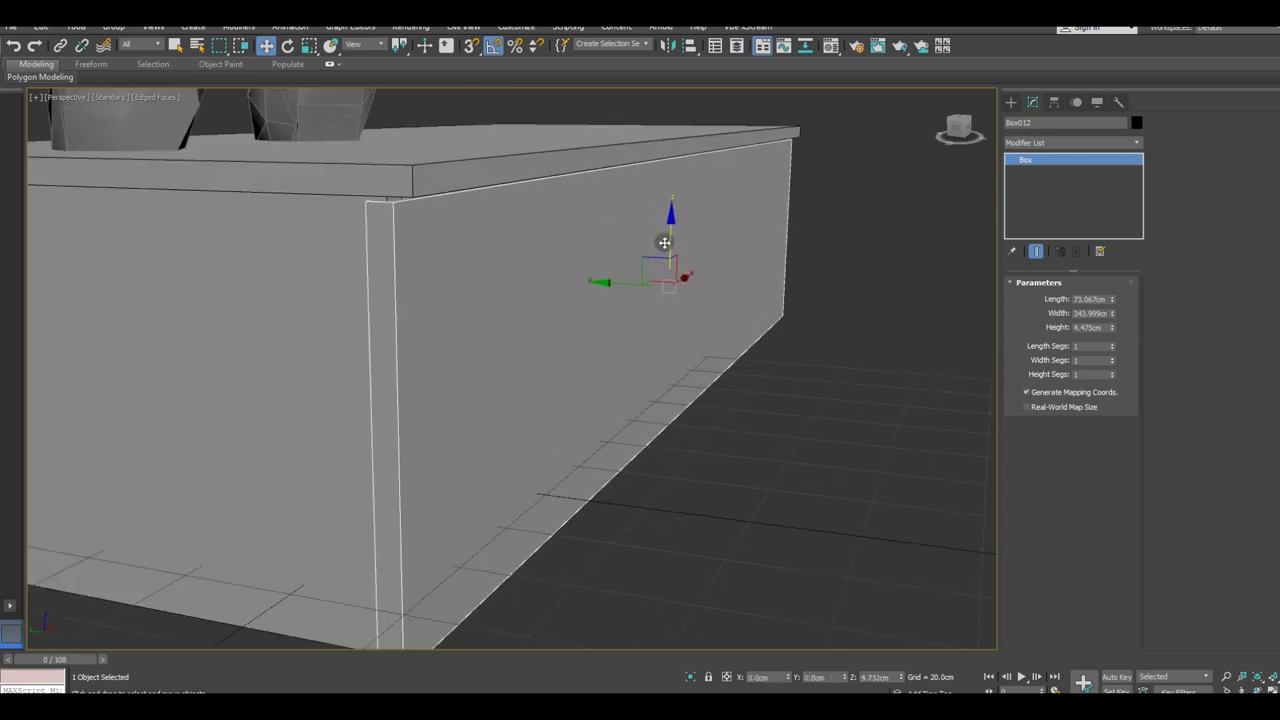
mouse_move(586, 329)
middle_mouse_down()
mouse_move(623, 329)
mouse_move(671, 360)
mouse_move(282, 358)
middle_mouse_up()
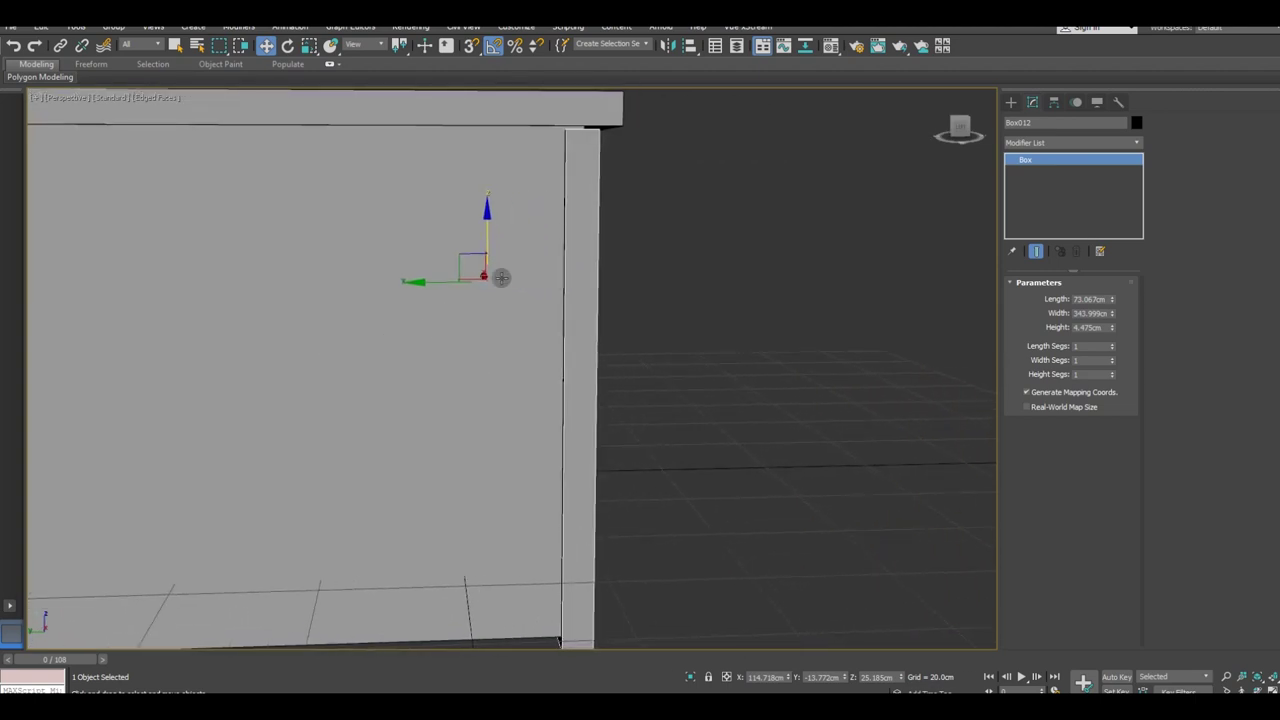
left_click_drag(416, 285, 423, 281)
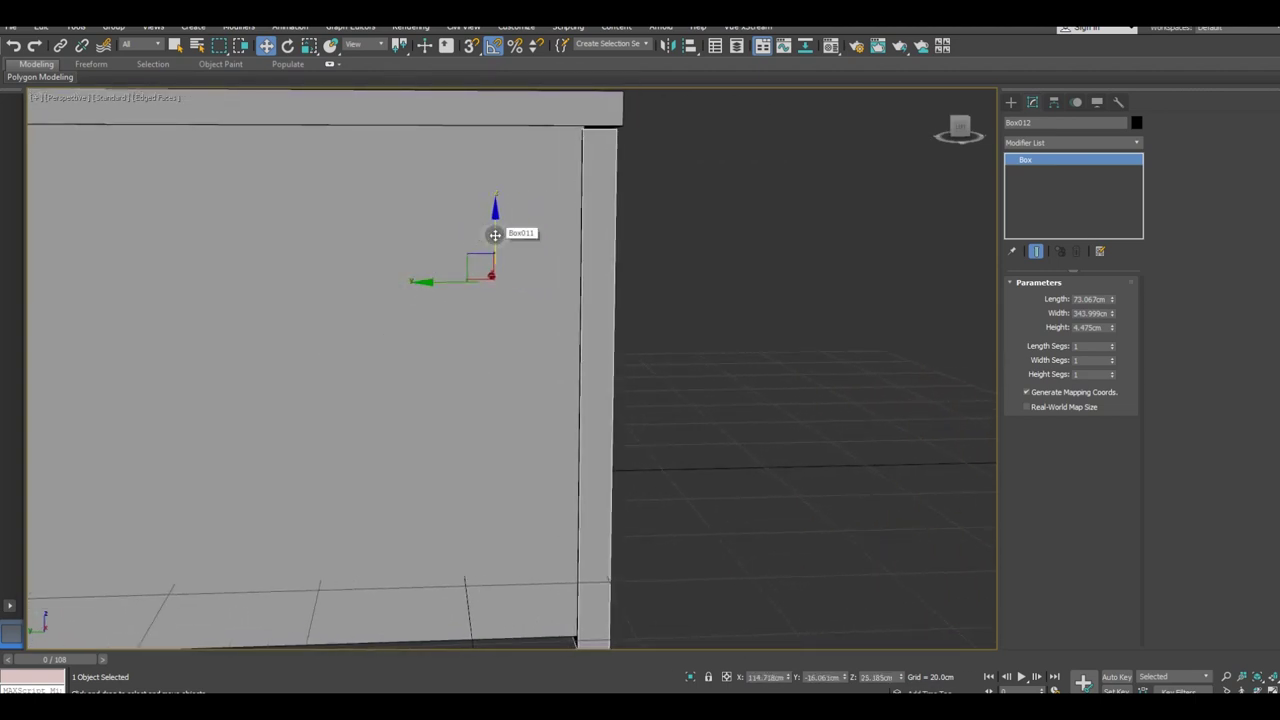
left_click_drag(494, 234, 495, 233)
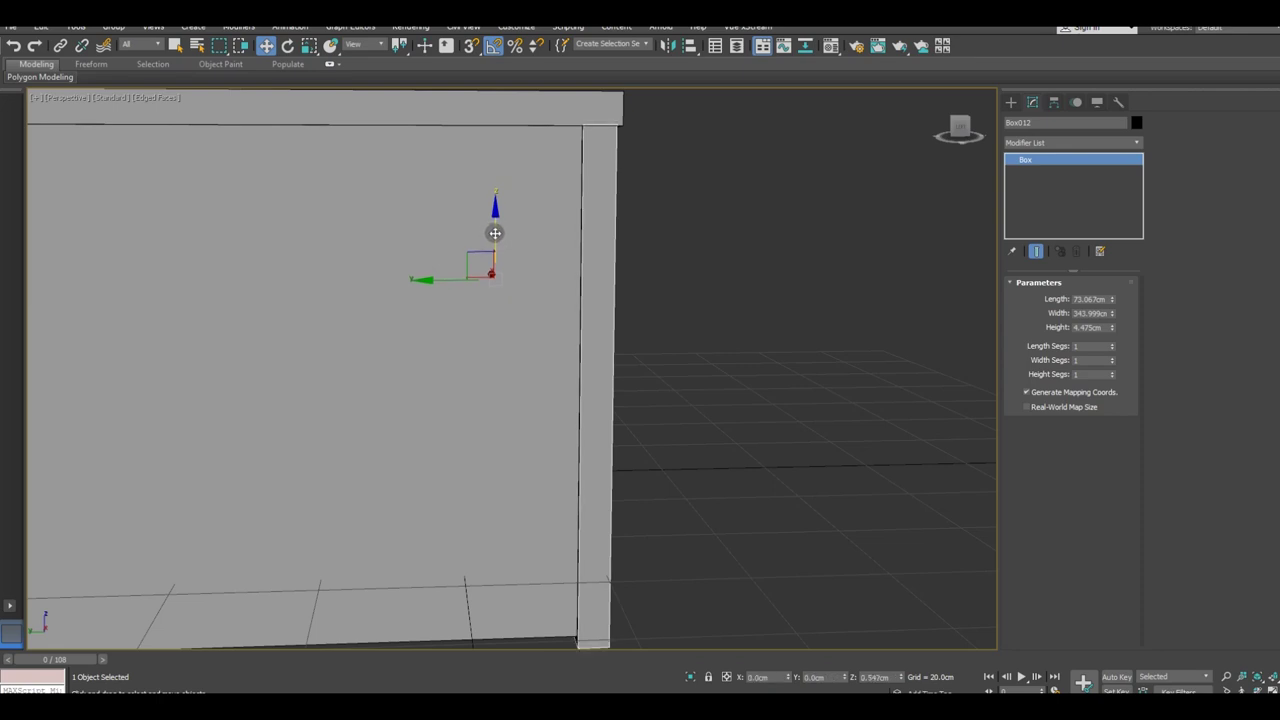
mouse_move(486, 251)
middle_mouse_down("alt")
mouse_move(571, 366)
mouse_move(545, 362)
middle_mouse_up("alt")
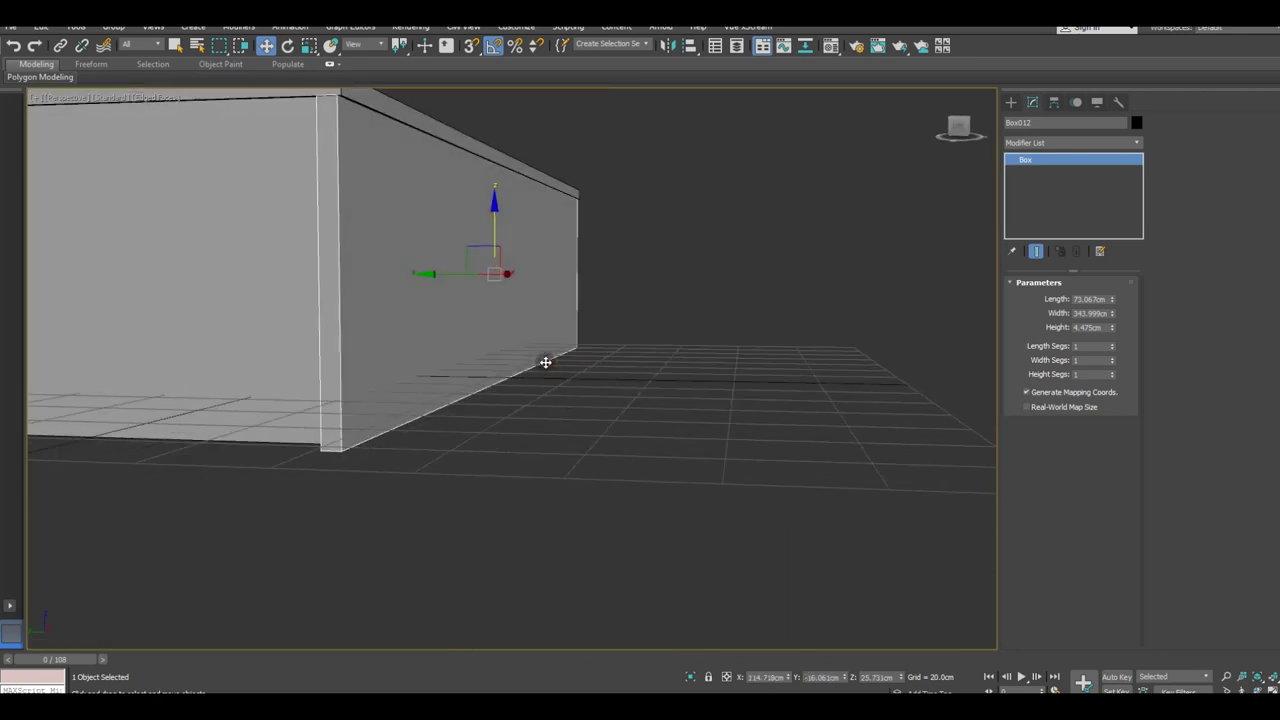
key("g")
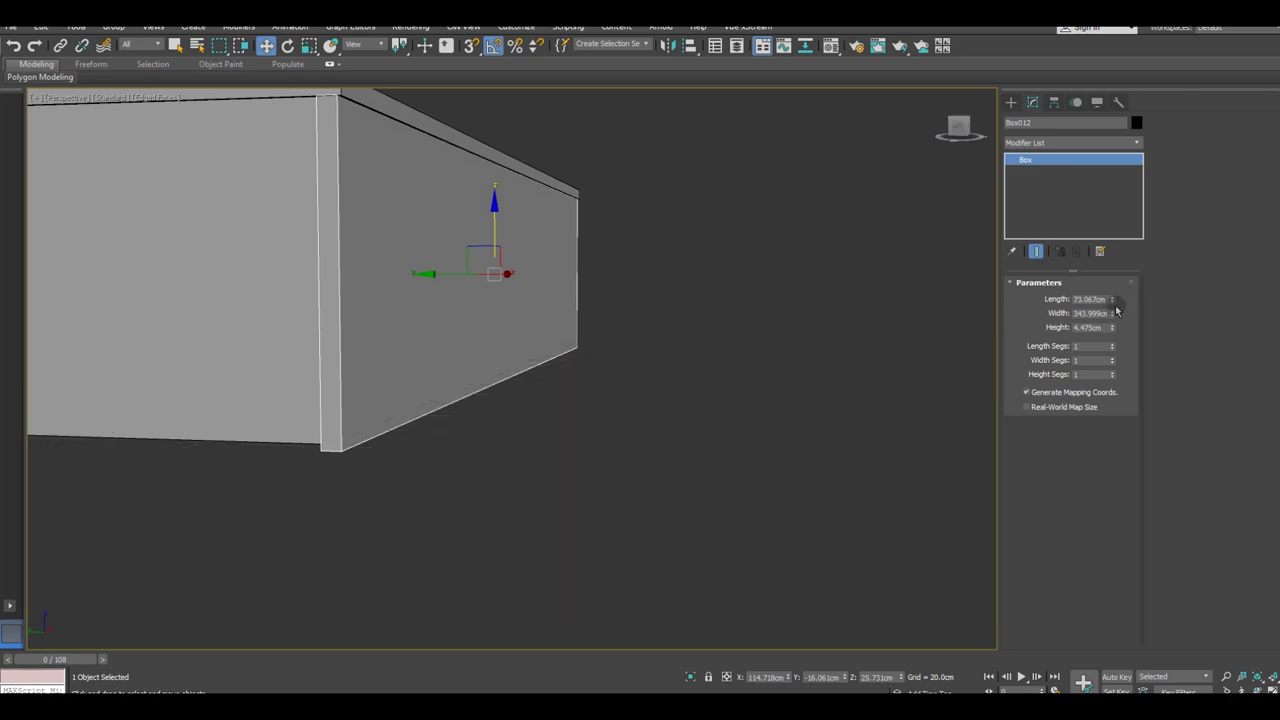
Step: Fine-tune the end board to 70.876 cm long and widen it to 357.966 cm
left_click_drag(1113, 303, 1113, 305)
middle_click_drag(417, 354, 520, 285, "alt")
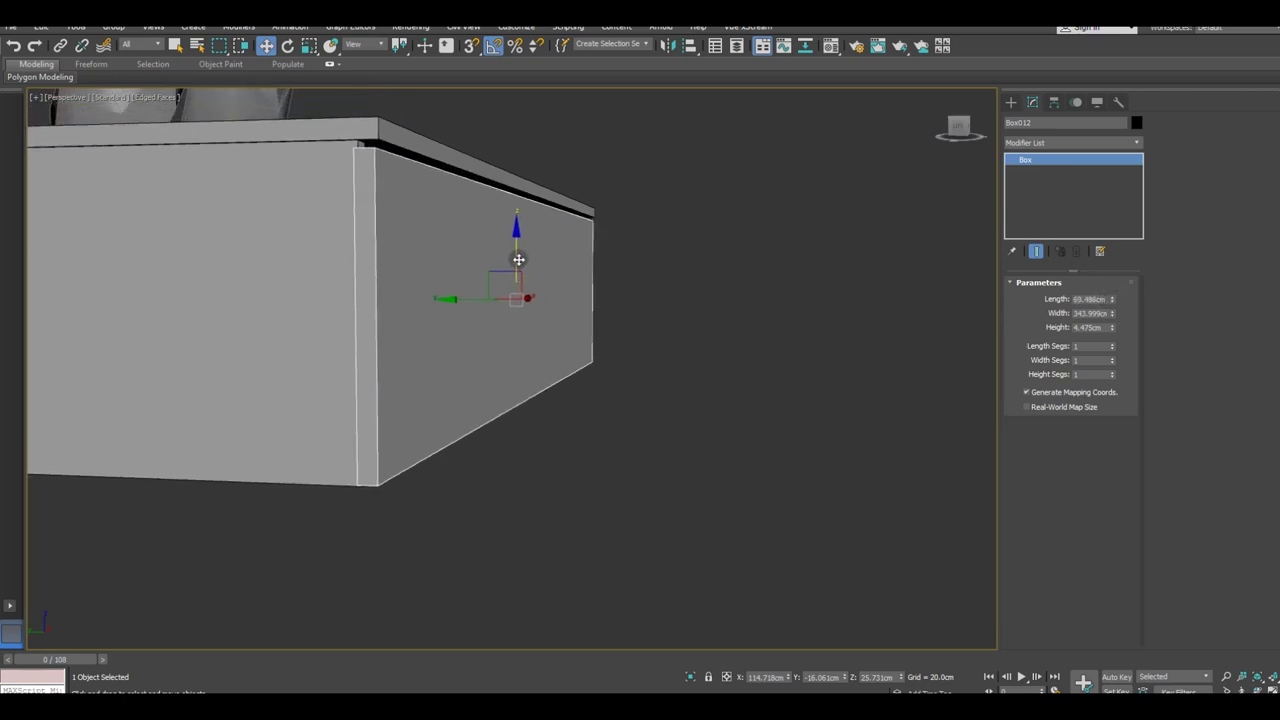
left_click_drag(516, 262, 510, 255)
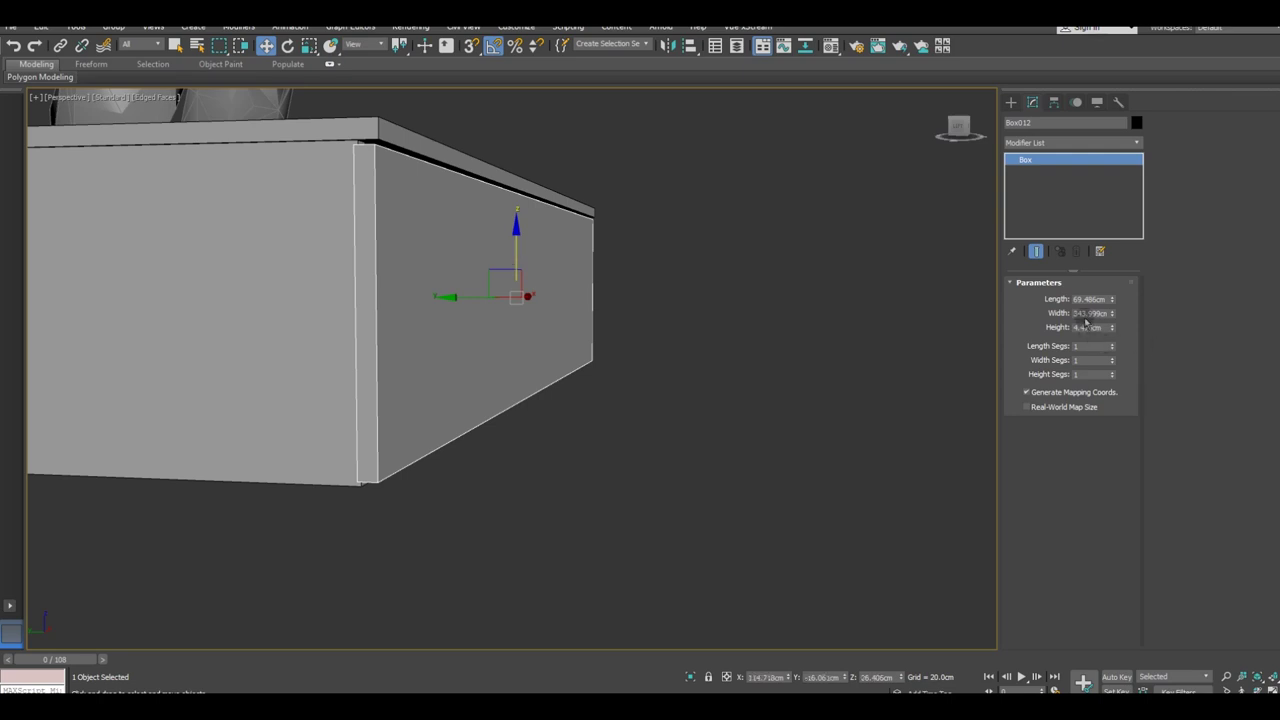
left_click_drag(1115, 299, 1115, 298)
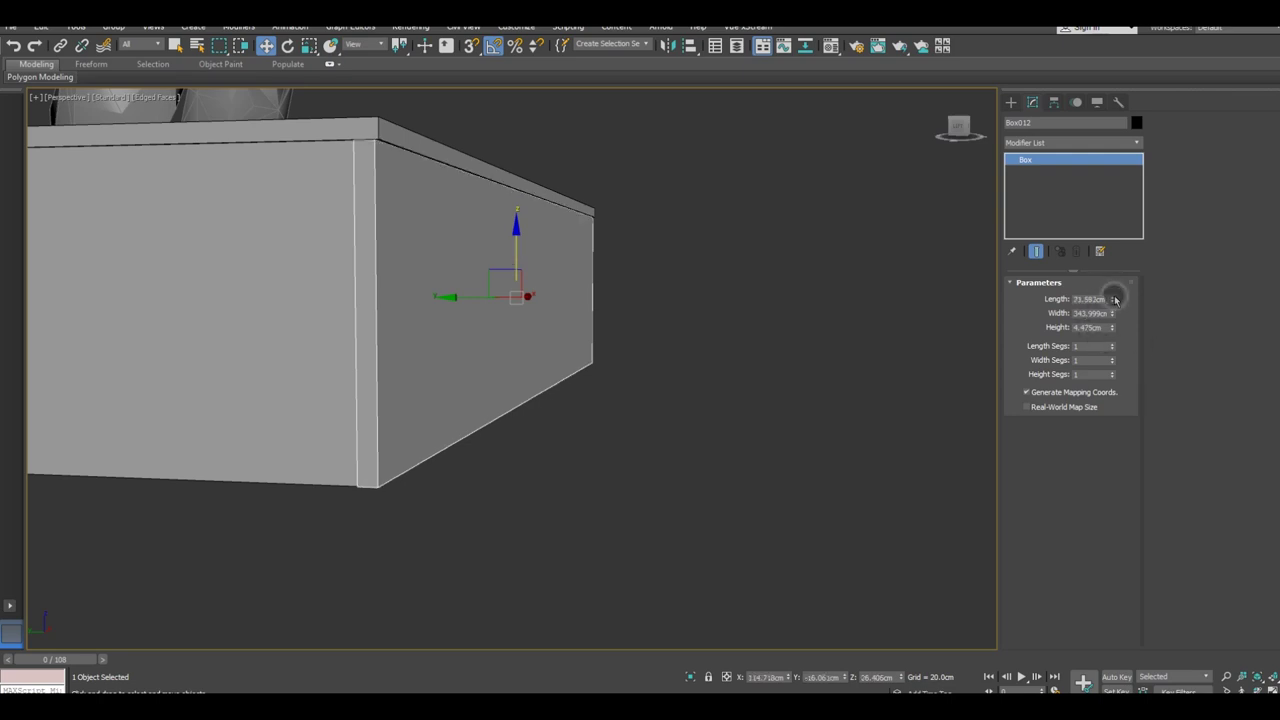
middle_click_drag(714, 360, 659, 388, "alt")
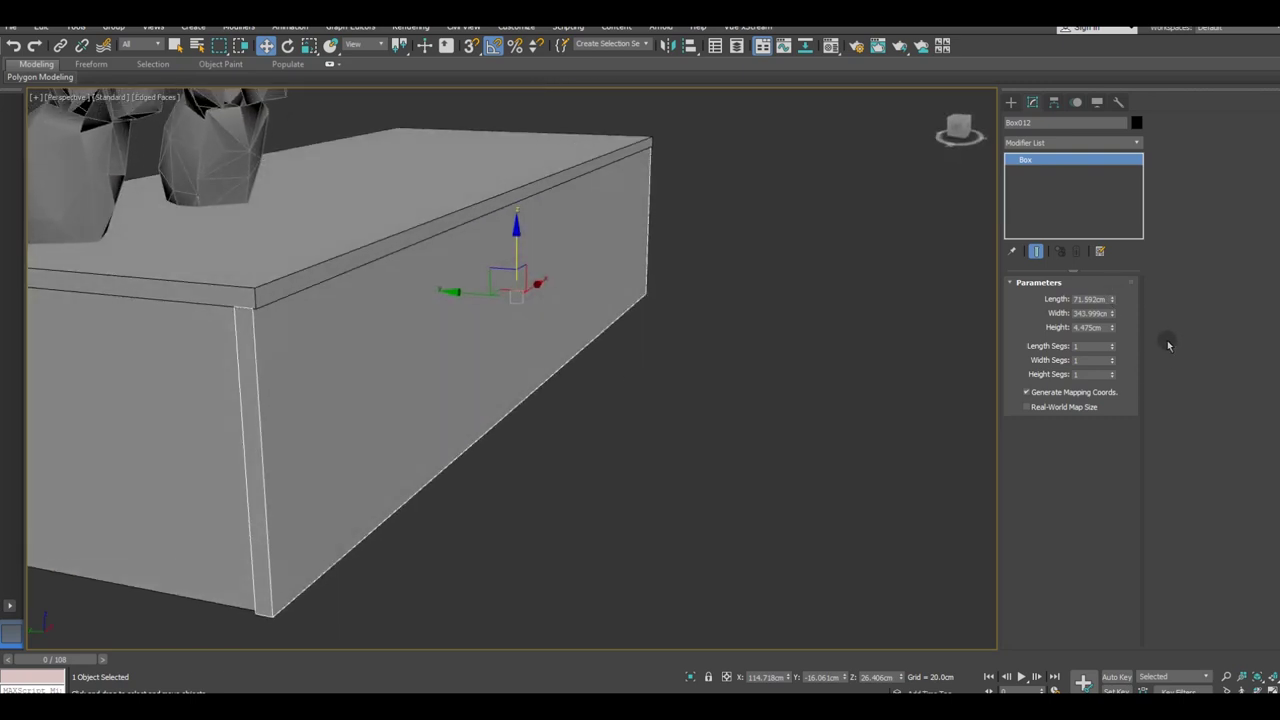
left_click_drag(1112, 305, 1112, 306)
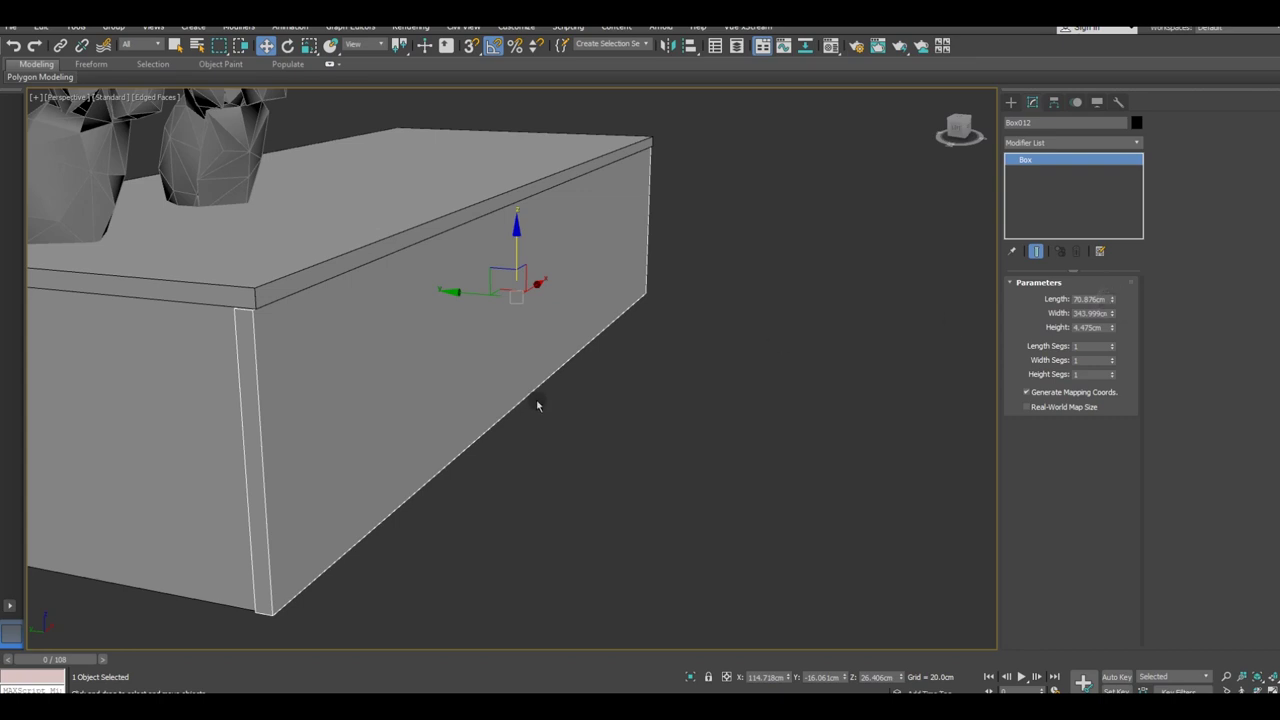
middle_click_drag(537, 405, 586, 423)
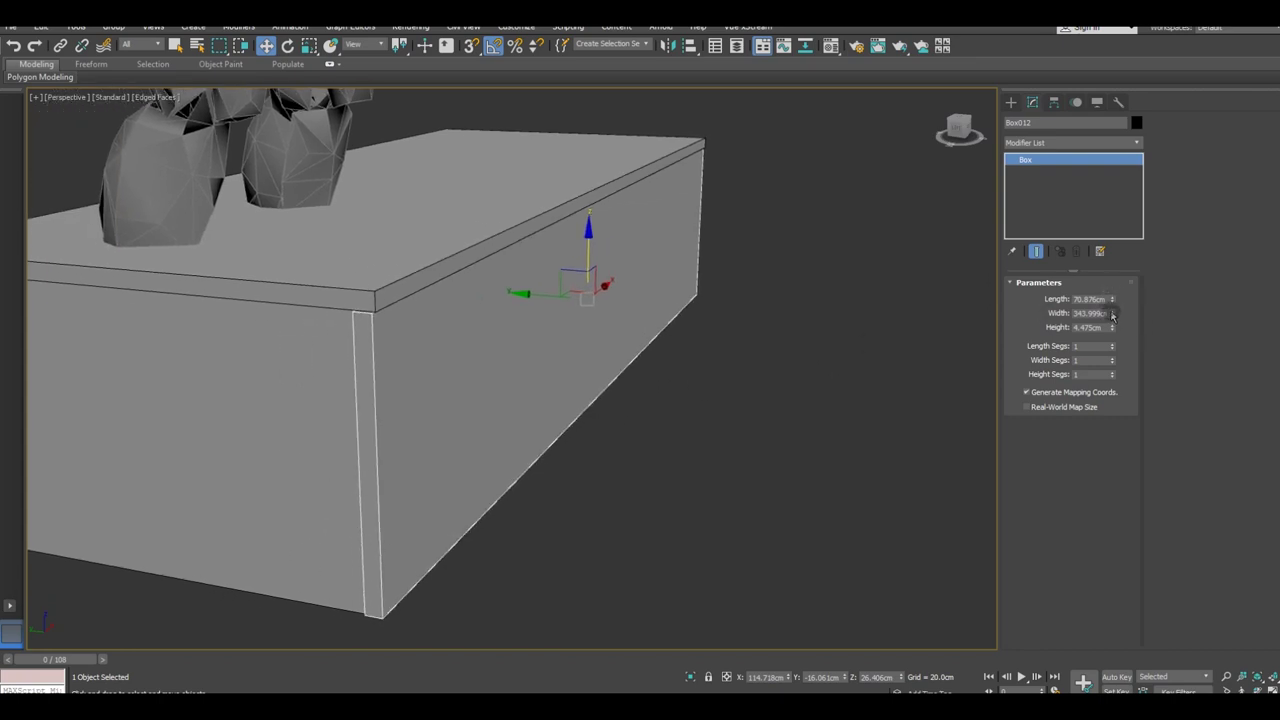
left_click_drag(1112, 314, 1112, 312)
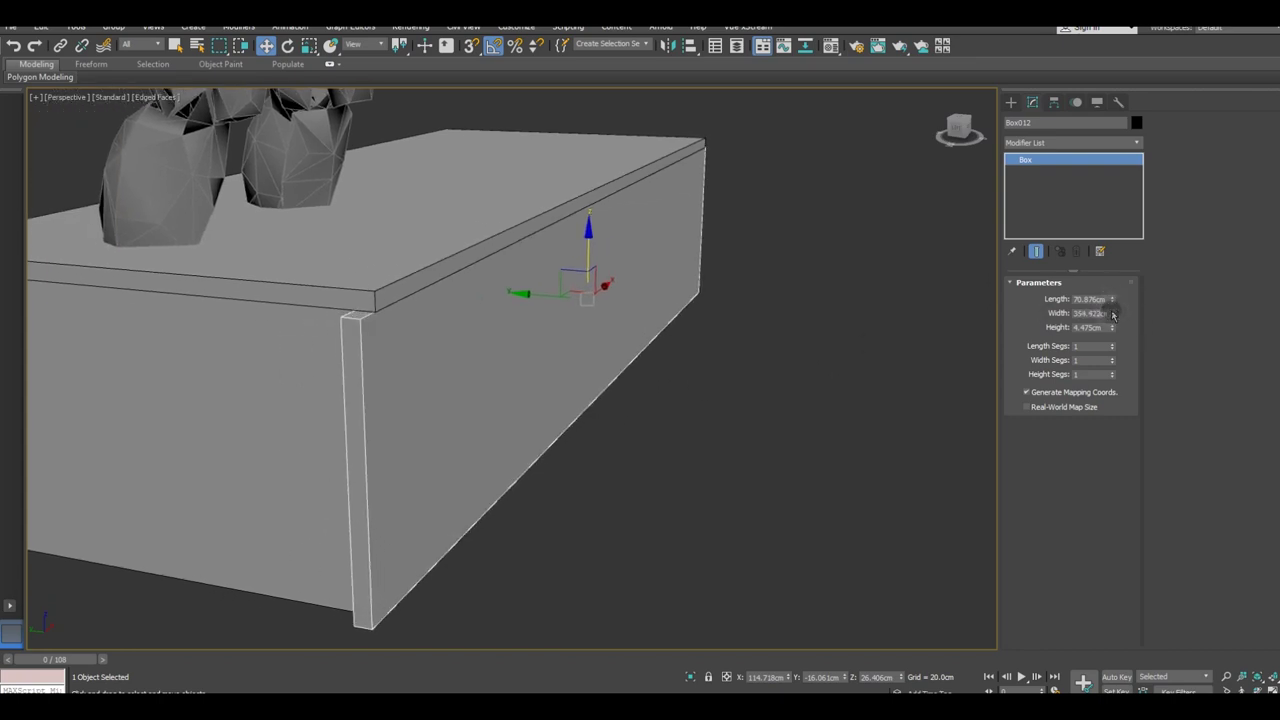
mouse_move(686, 397)
middle_mouse_down("alt")
mouse_move(746, 406)
mouse_move(729, 401)
middle_mouse_up("alt")
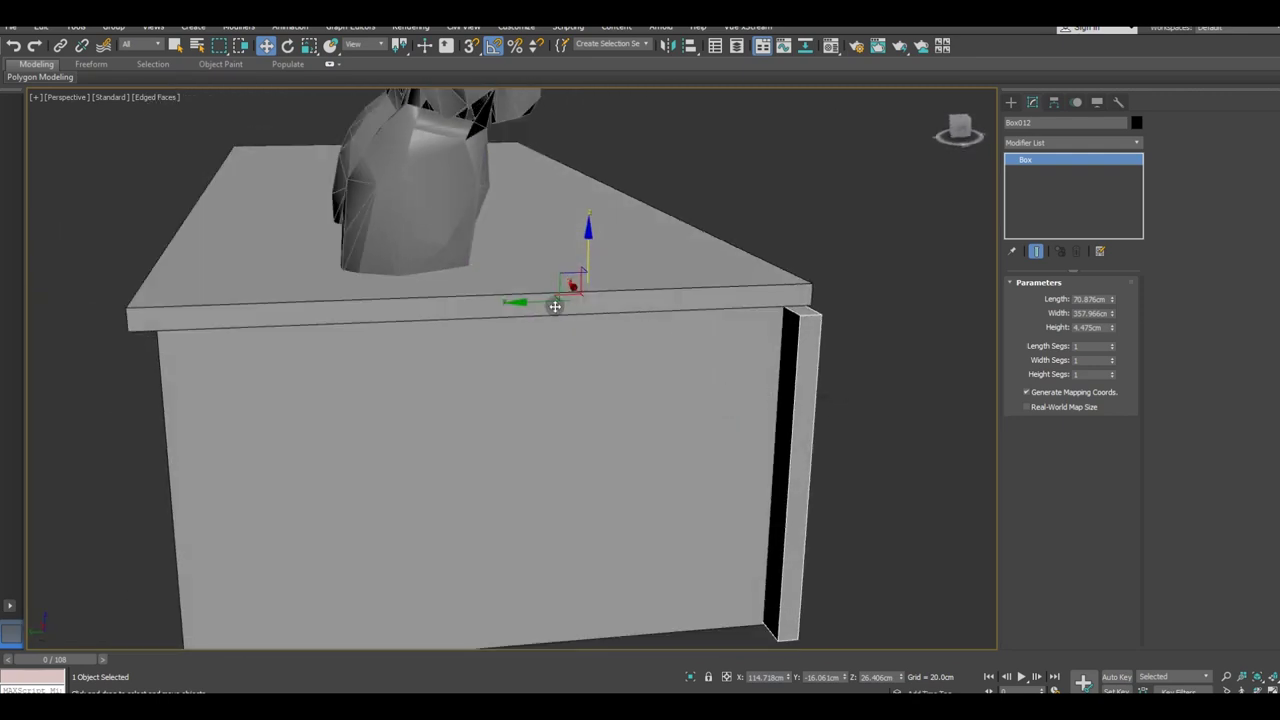
Step: Clone the long side panel as Box013 onto the table's opposite long side
left_click_drag(537, 303, 161, 302, "shift")
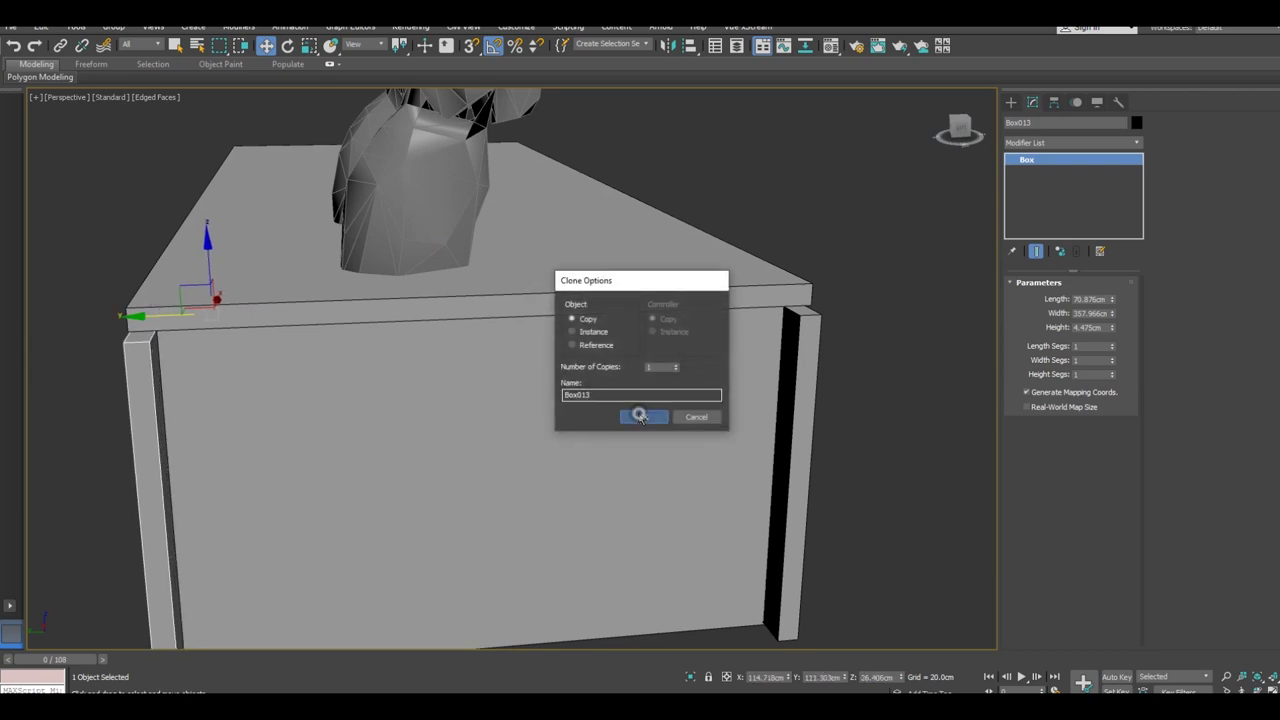
left_click(643, 417)
mouse_move(379, 353)
middle_mouse_down("alt")
mouse_move(535, 388)
mouse_move(434, 380)
mouse_move(354, 394)
mouse_move(397, 462)
mouse_move(594, 386)
mouse_move(556, 448)
mouse_move(594, 446)
middle_mouse_up("alt")
Step: Clone the front panel Box011 as Box014 and shrink it to a narrow 16 cm strip
left_click(460, 410)
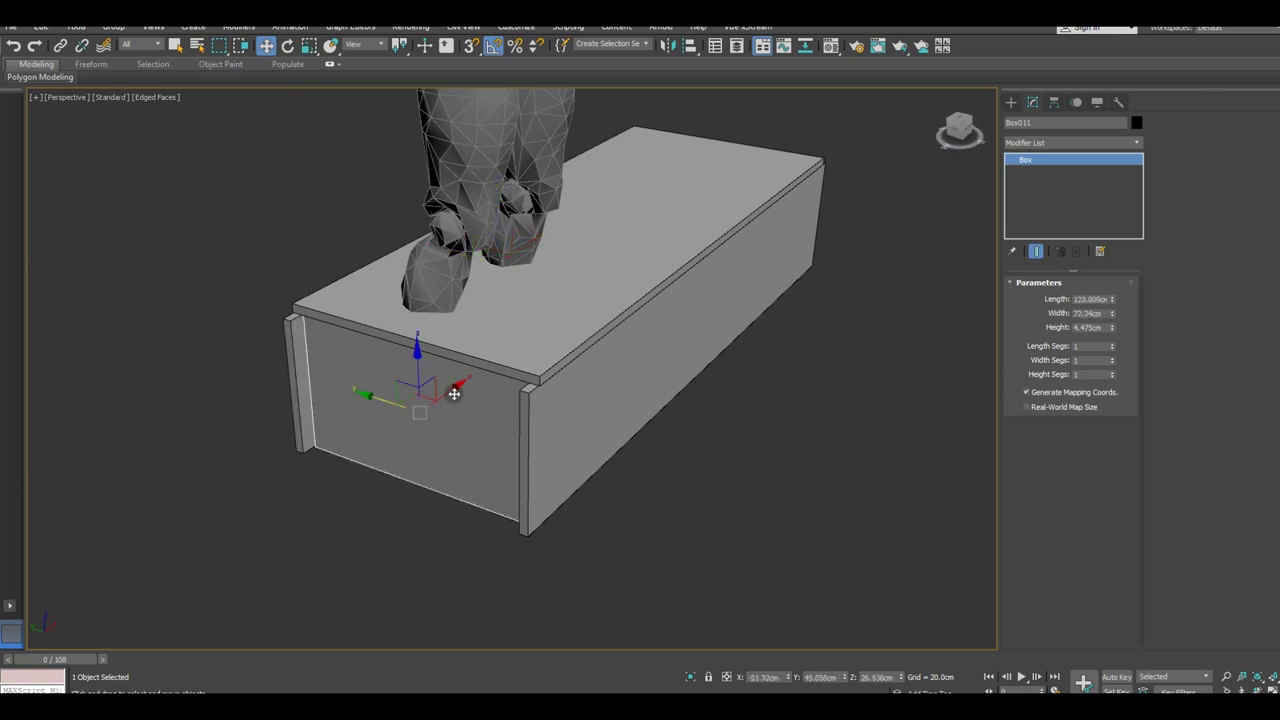
left_click_drag(452, 392, 443, 390, "shift")
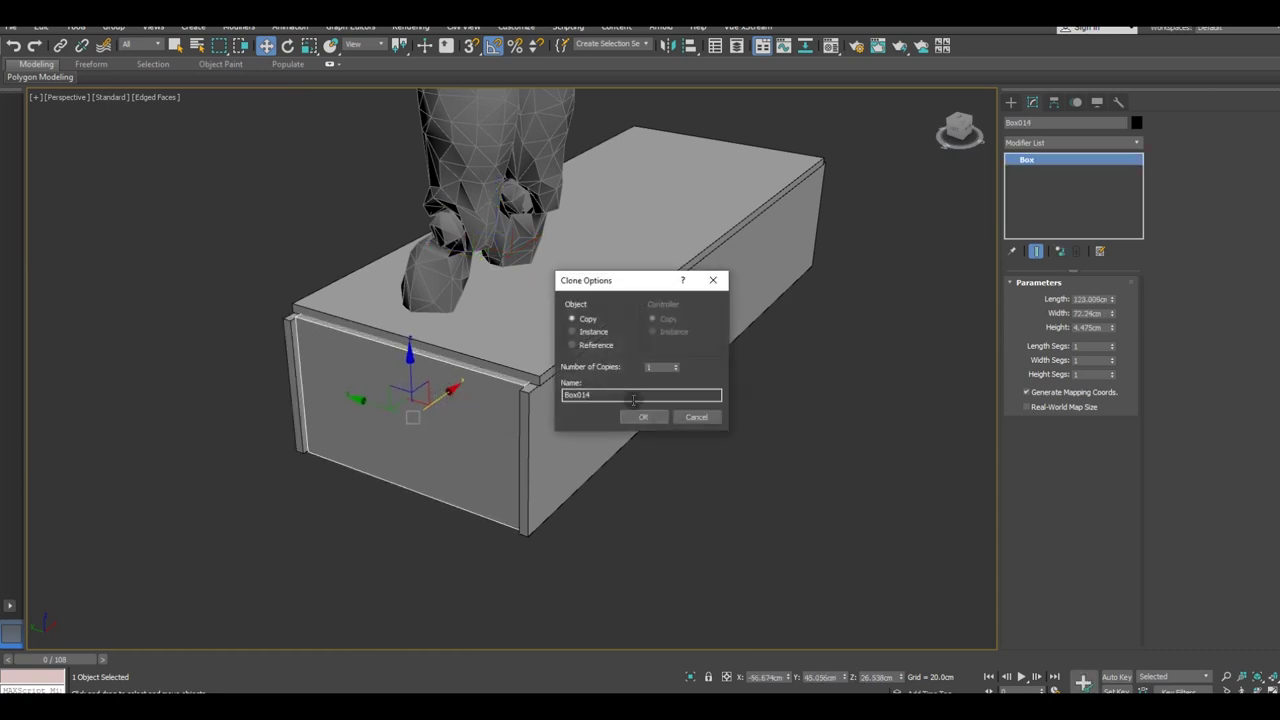
left_click(641, 414)
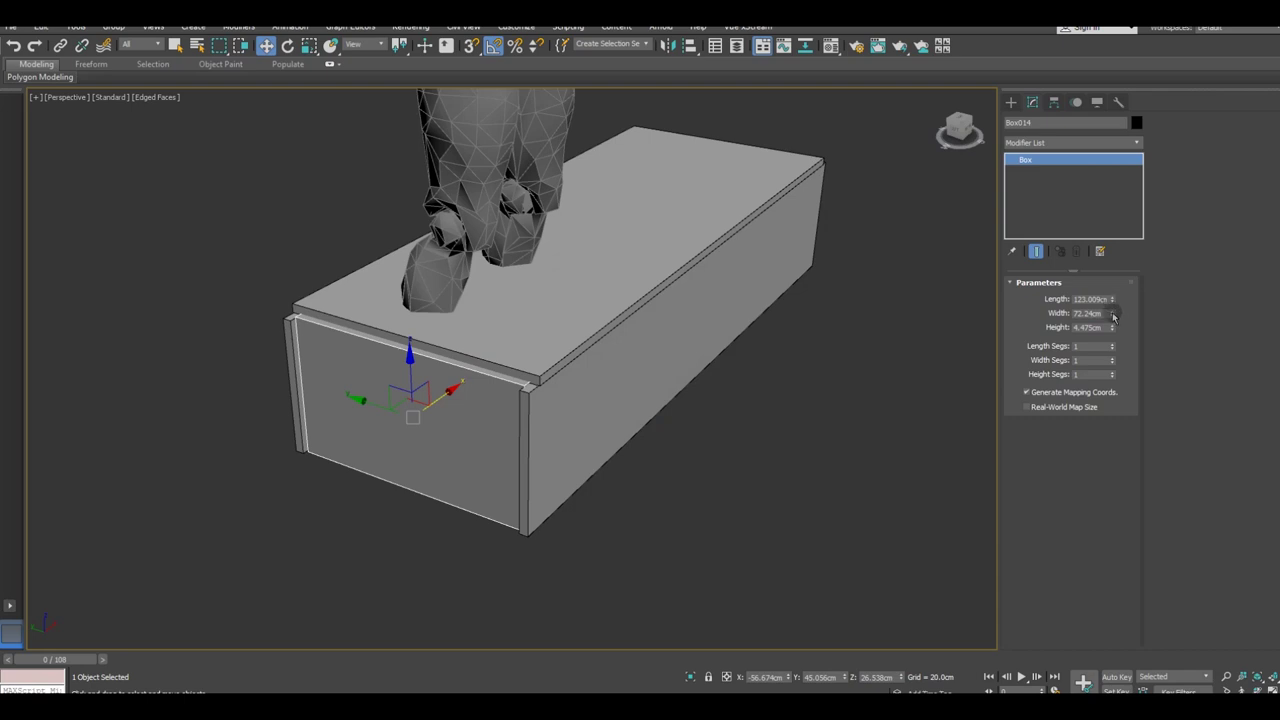
left_click_drag(1112, 316, 1113, 325)
left_click(13, 45)
left_click_drag(1110, 299, 1107, 355)
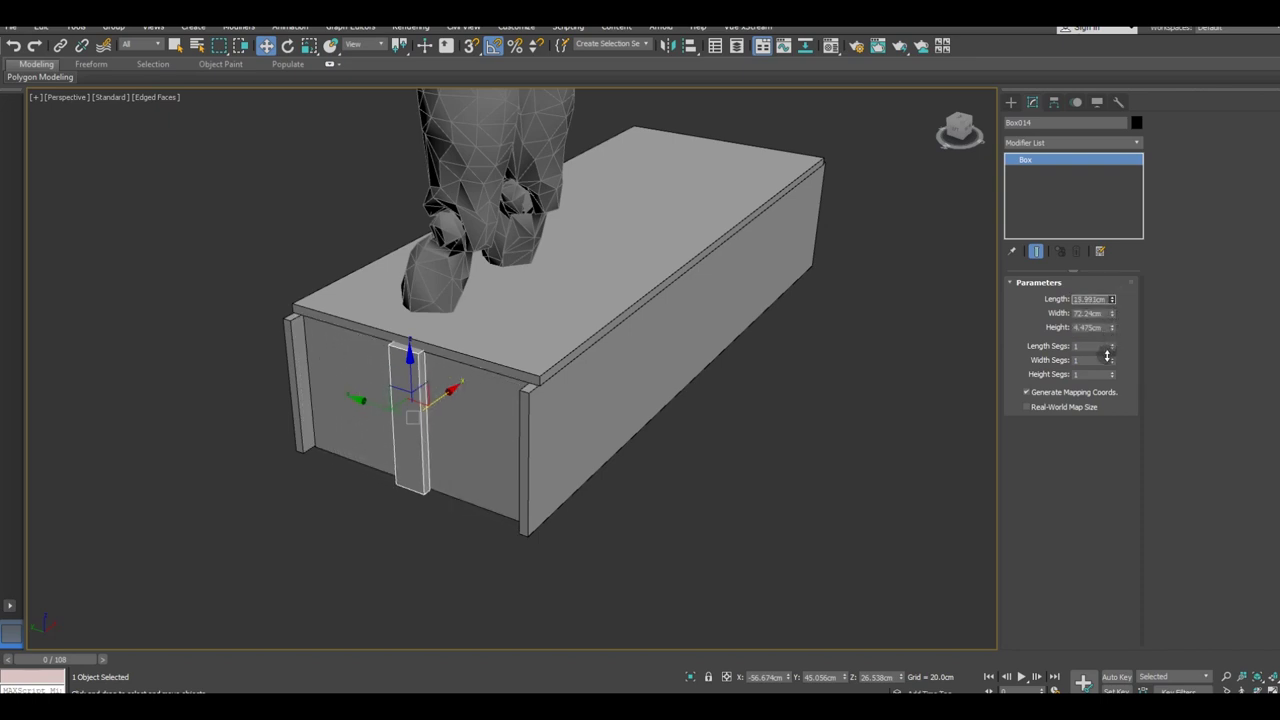
Step: Slide the Box014 strip to the crate's right corner, undoing a trial widening
scroll(433, 434, "up", 2)
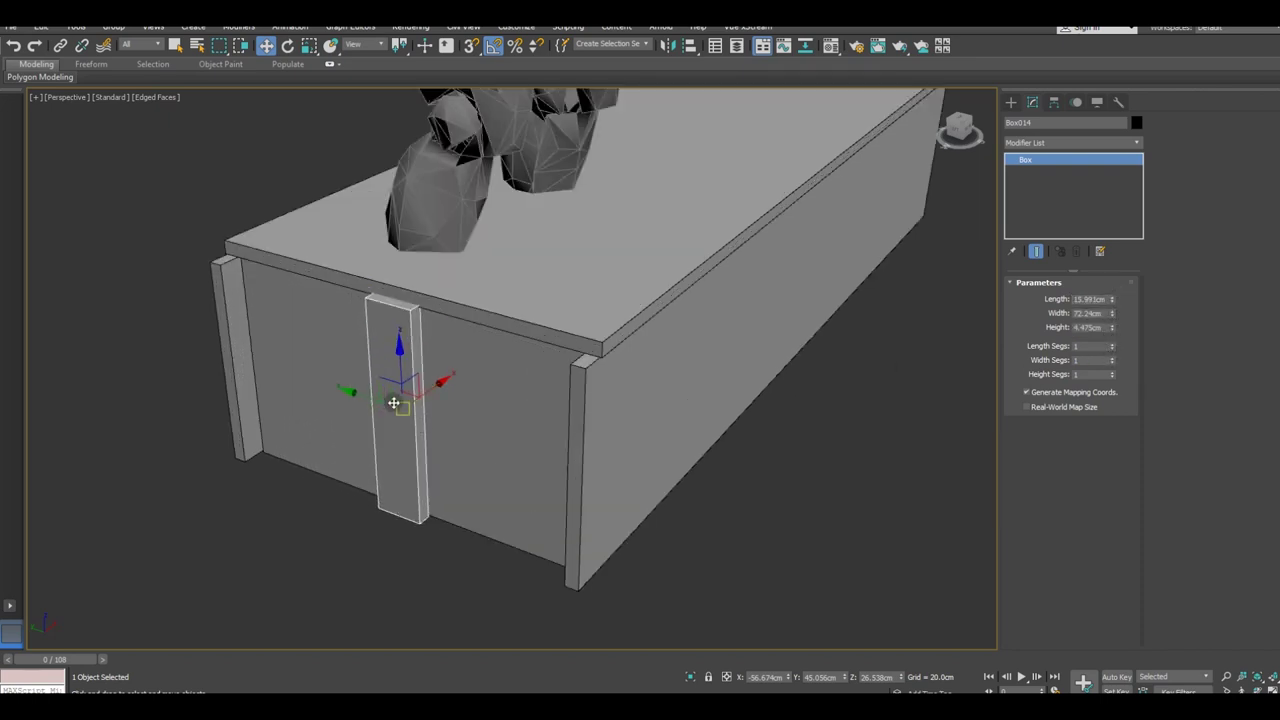
left_click_drag(361, 393, 511, 422)
mouse_move(580, 450)
middle_mouse_down("alt")
mouse_move(681, 487)
mouse_move(578, 430)
middle_mouse_up("alt")
scroll(576, 430, "up", 1)
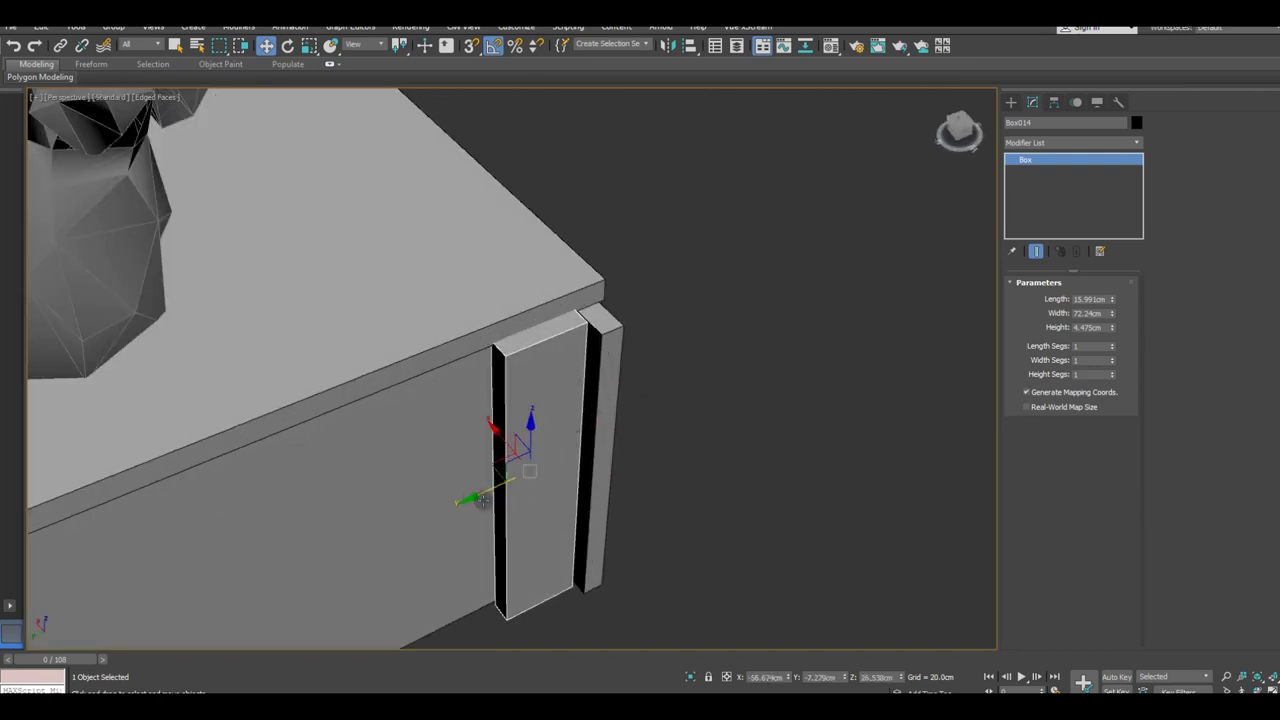
left_click_drag(471, 497, 476, 495)
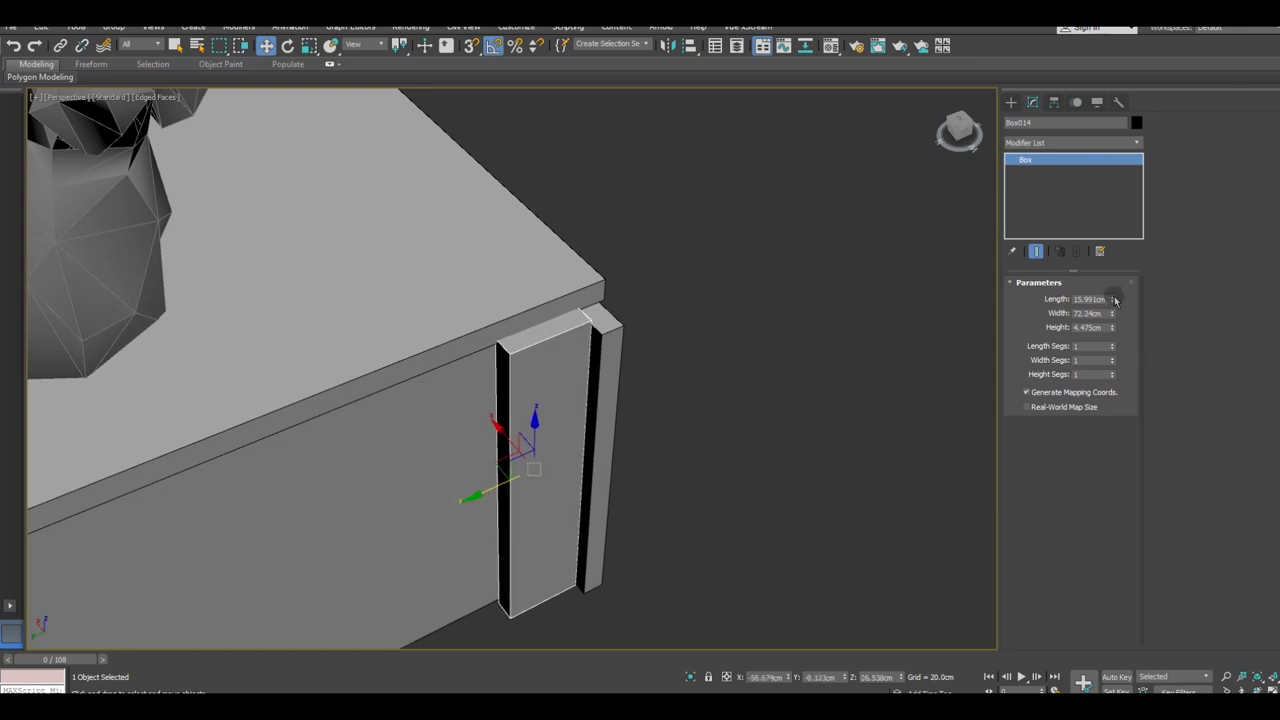
left_click_drag(1114, 298, 1109, 281)
left_click(15, 55)
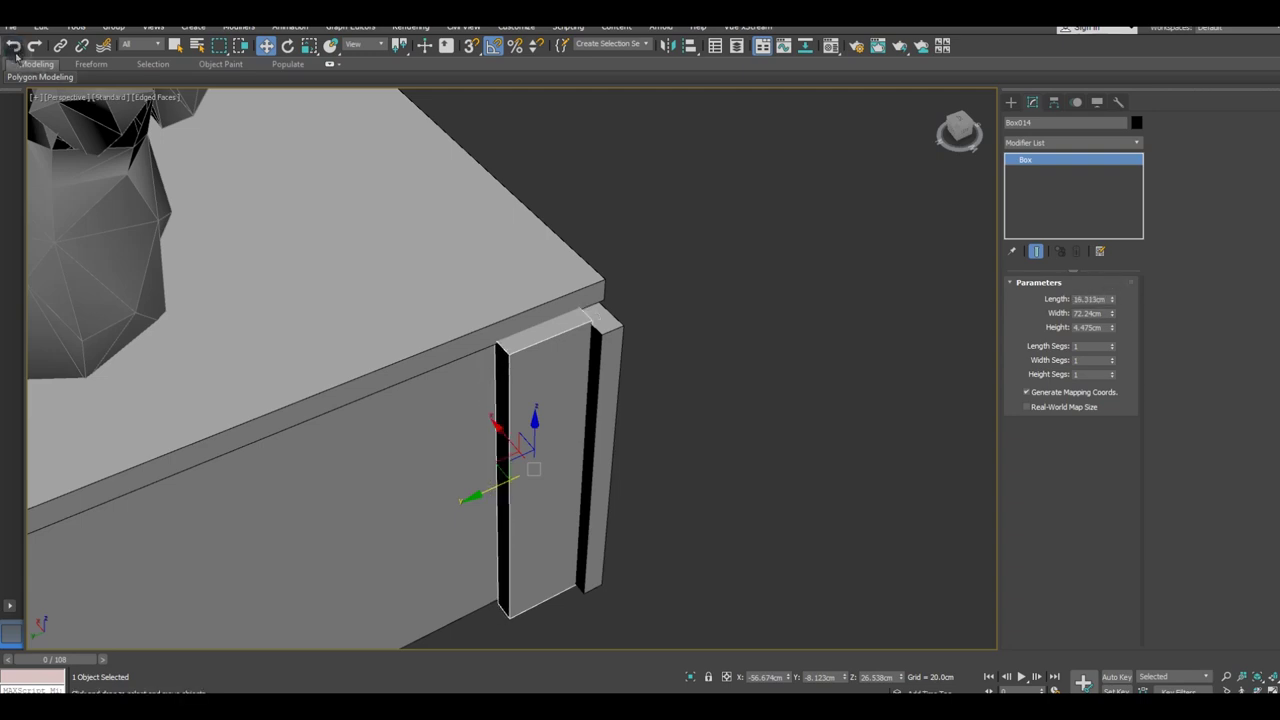
left_click(15, 55)
left_click(15, 55)
left_click(15, 55)
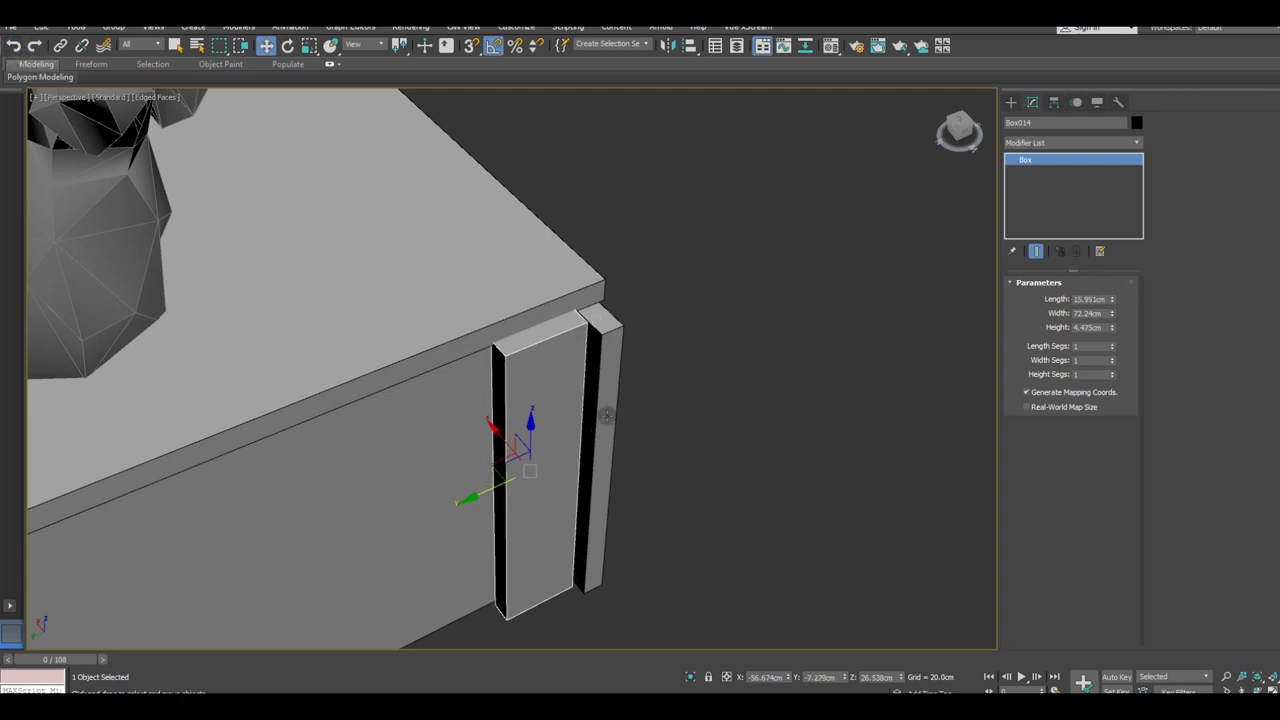
Step: Set Box014's width to 79.464 cm and nudge it into place at the corner
left_click_drag(1113, 316, 1109, 309)
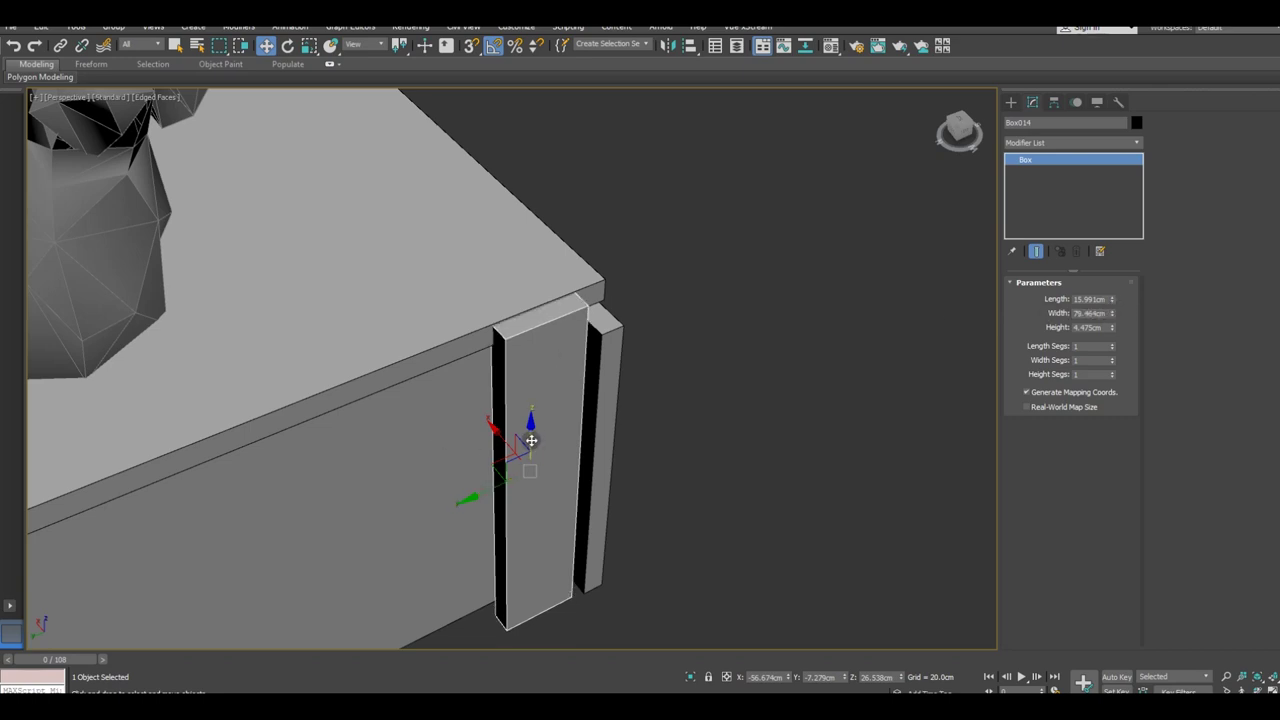
left_click_drag(531, 440, 533, 438)
middle_click_drag(531, 438, 503, 474, "alt")
left_click_drag(482, 470, 485, 469)
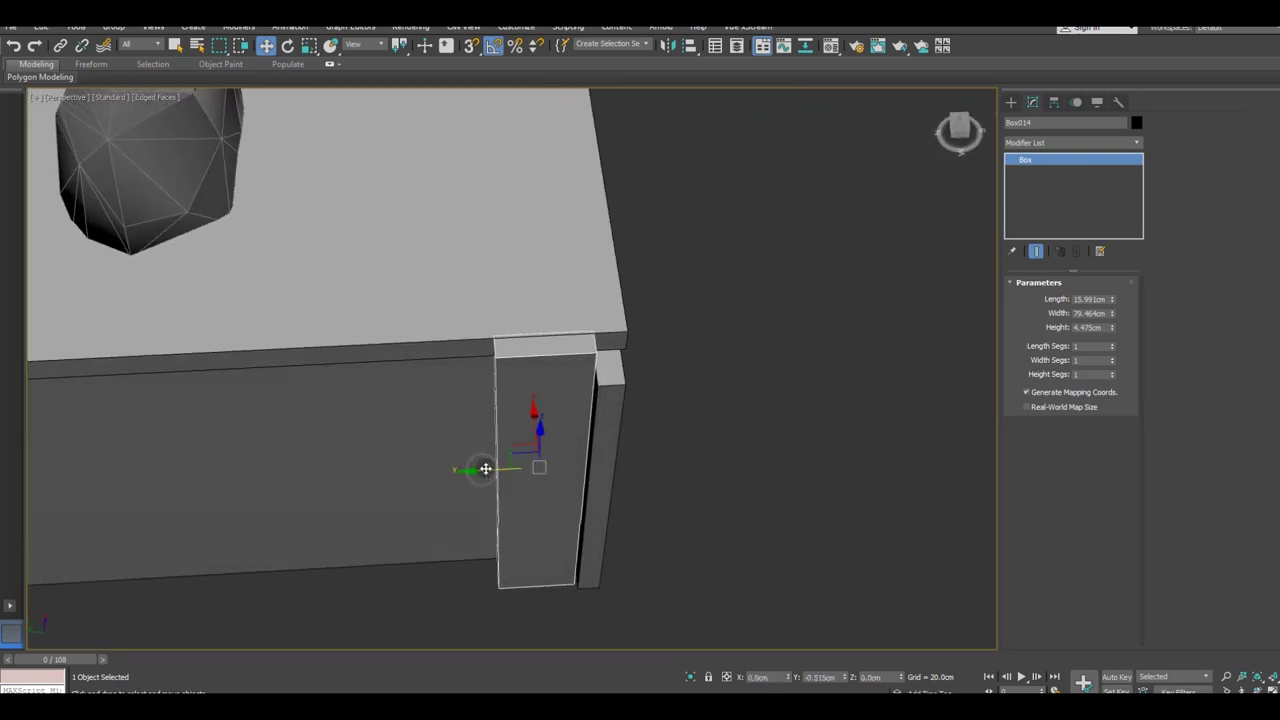
mouse_move(598, 469)
middle_mouse_down("alt")
mouse_move(663, 363)
mouse_move(677, 380)
mouse_move(622, 428)
mouse_move(547, 276)
middle_mouse_up("alt")
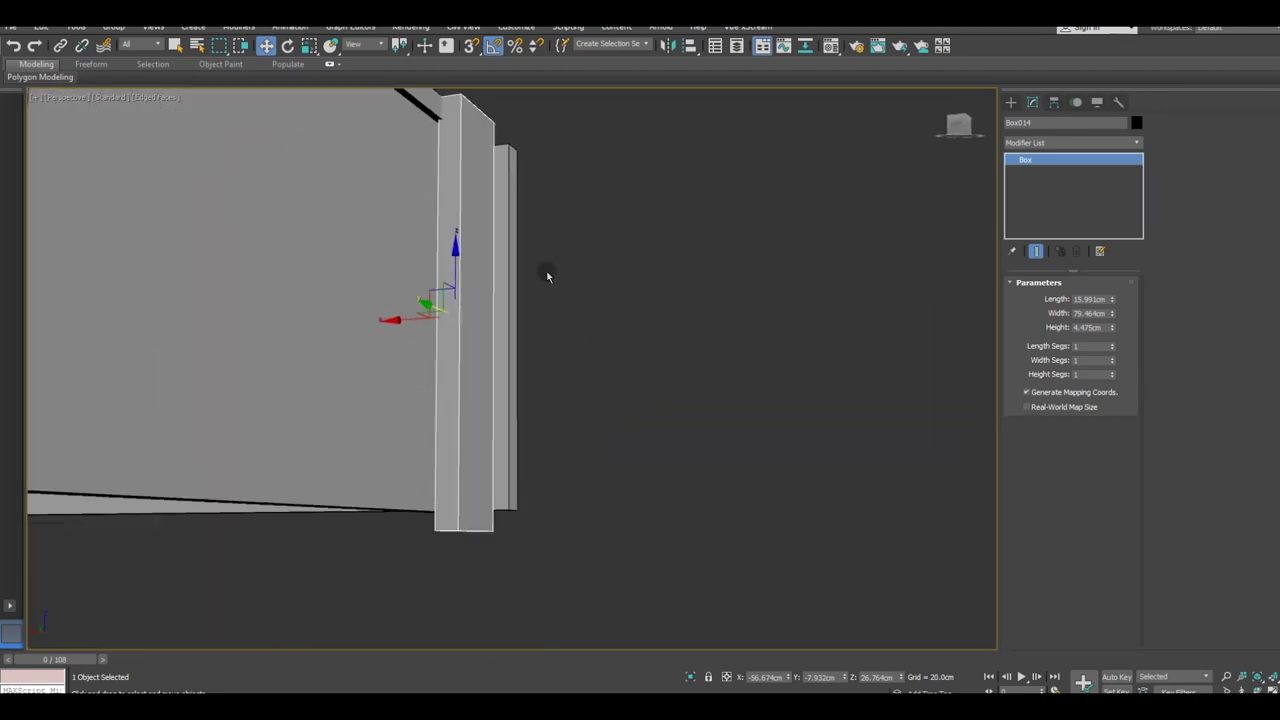
Step: Convert Box014 to Editable Poly and raise its four bottom vertices
right_click(1027, 208)
left_click(1080, 296)
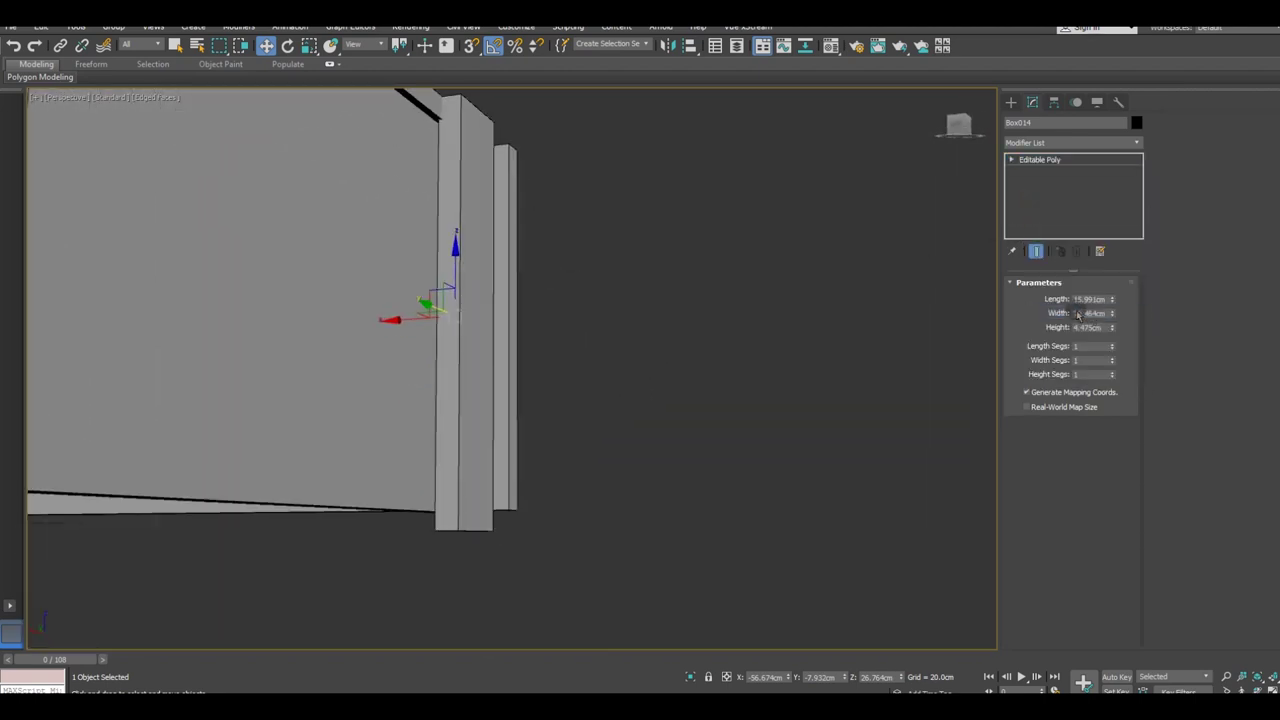
left_click(1036, 299)
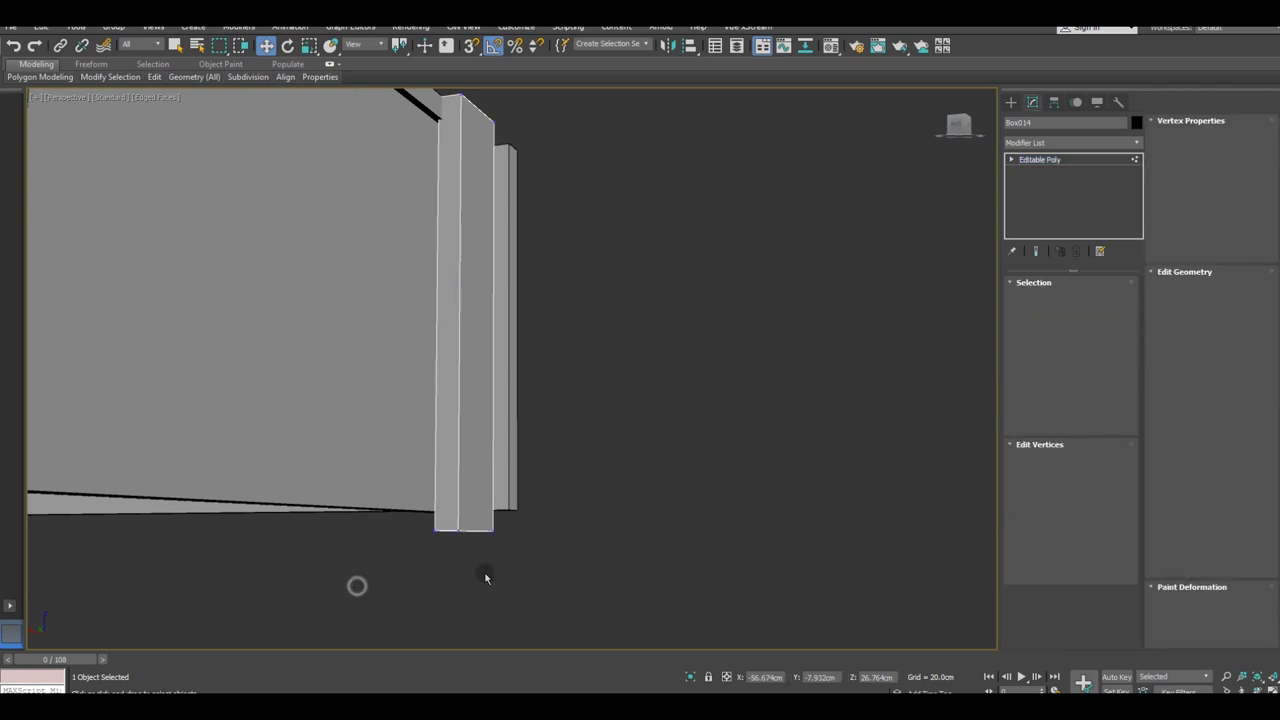
left_click_drag(357, 586, 598, 434)
left_click_drag(465, 483, 463, 470)
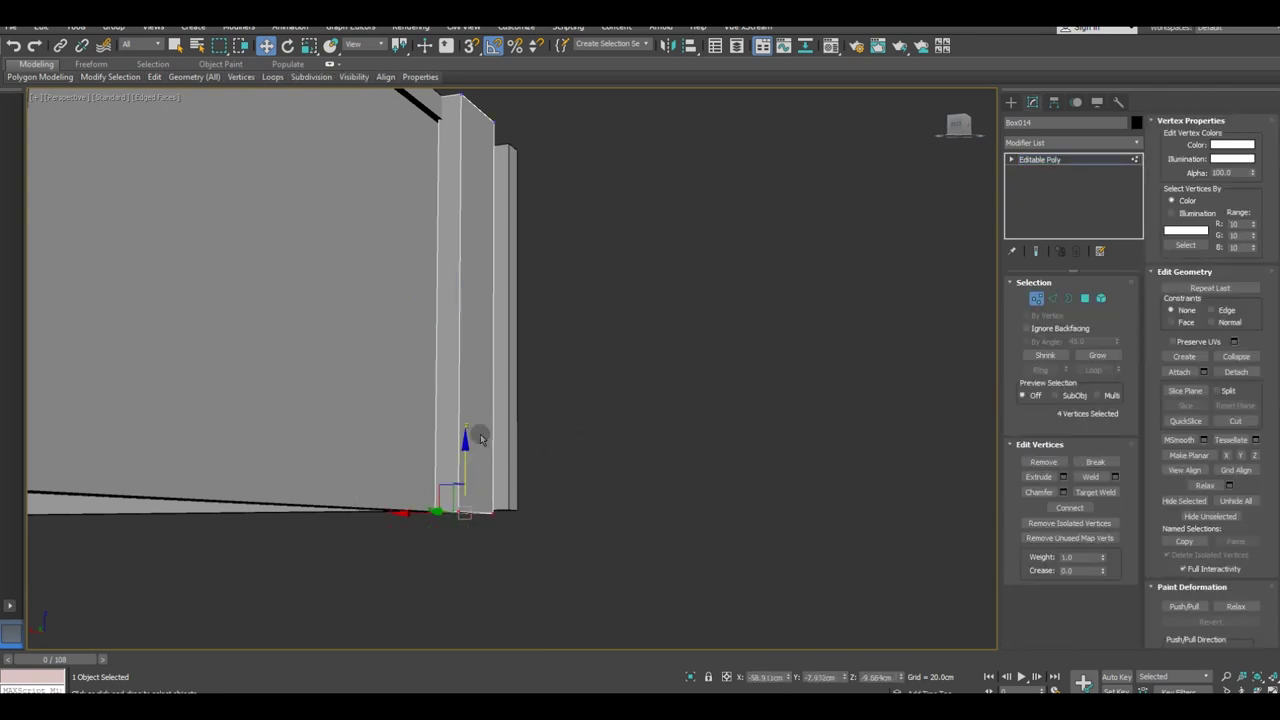
mouse_move(477, 434)
middle_mouse_down("alt")
mouse_move(528, 380)
mouse_move(531, 394)
mouse_move(391, 397)
mouse_move(386, 414)
mouse_move(414, 415)
middle_mouse_up("alt")
left_click(1053, 161)
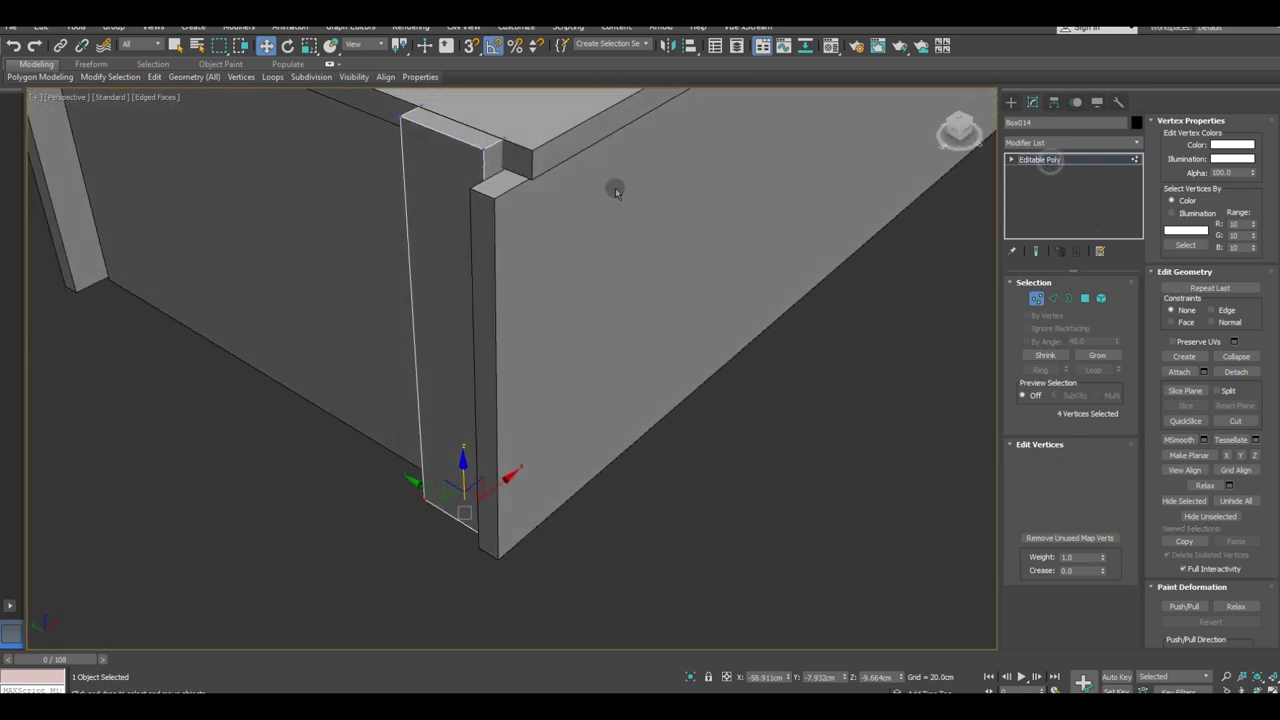
Step: Nudge the crate's front panel sideways to meet the corner post
left_click(380, 229)
mouse_move(469, 272)
middle_mouse_down("alt")
mouse_move(504, 277)
mouse_move(609, 223)
mouse_move(397, 251)
mouse_move(509, 410)
mouse_move(512, 390)
middle_mouse_up("alt")
scroll(512, 390, "up", 2)
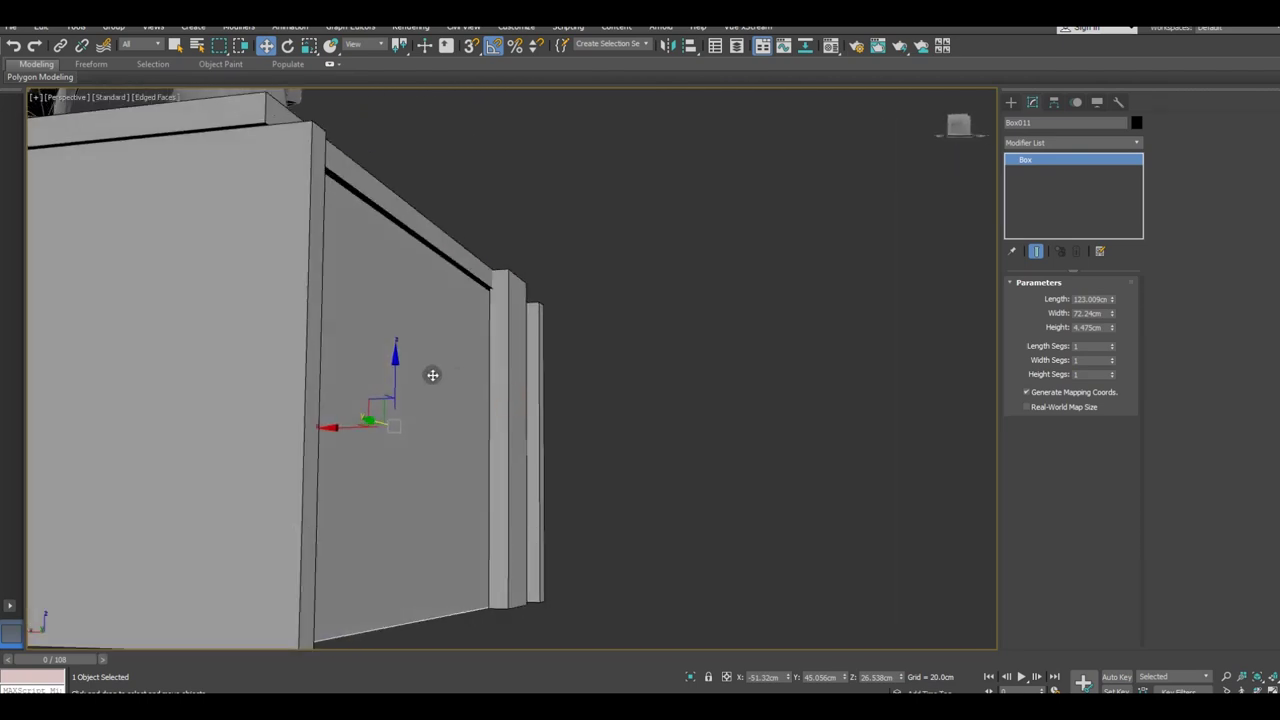
scroll(383, 451, "up", 3)
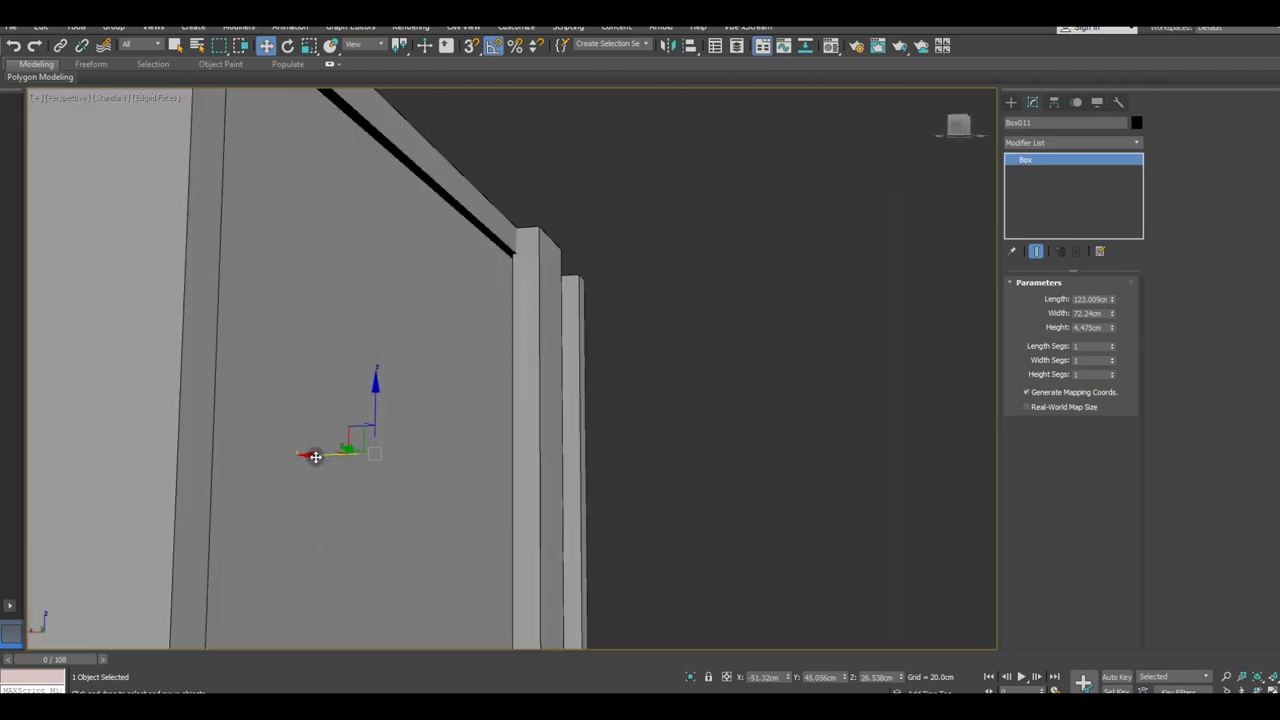
left_click_drag(315, 457, 322, 454)
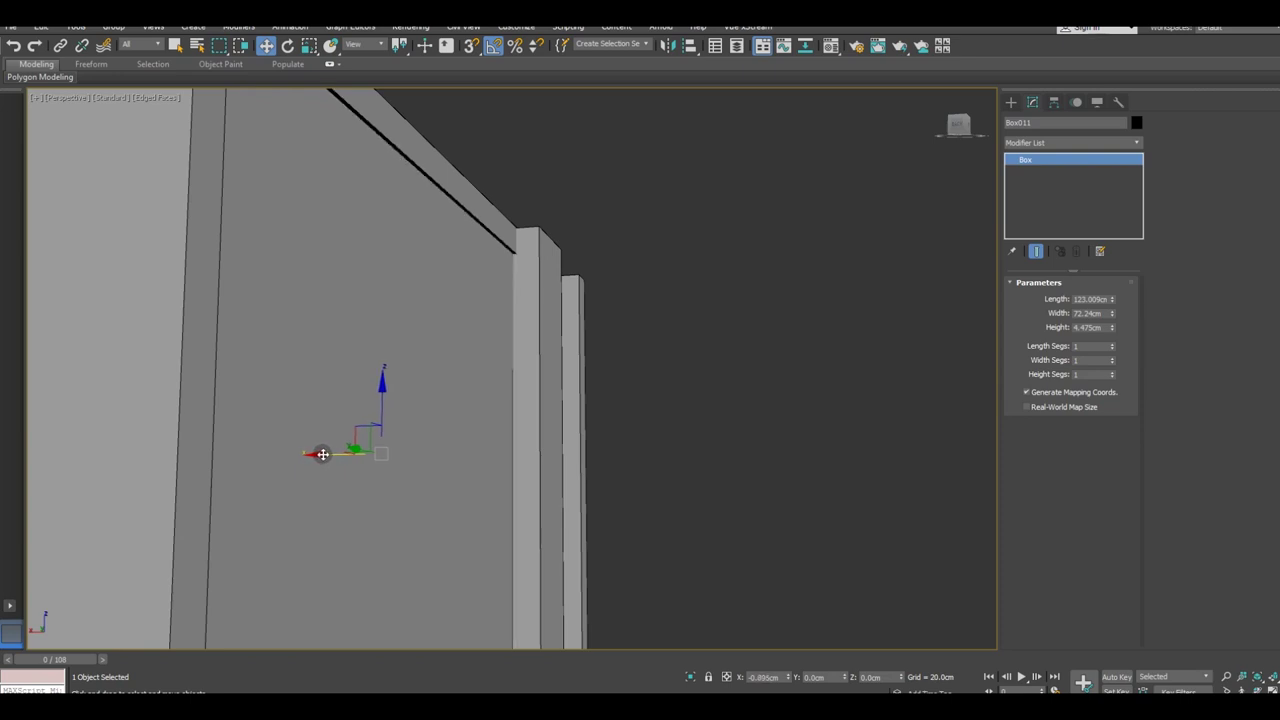
left_click_drag(323, 454, 324, 454)
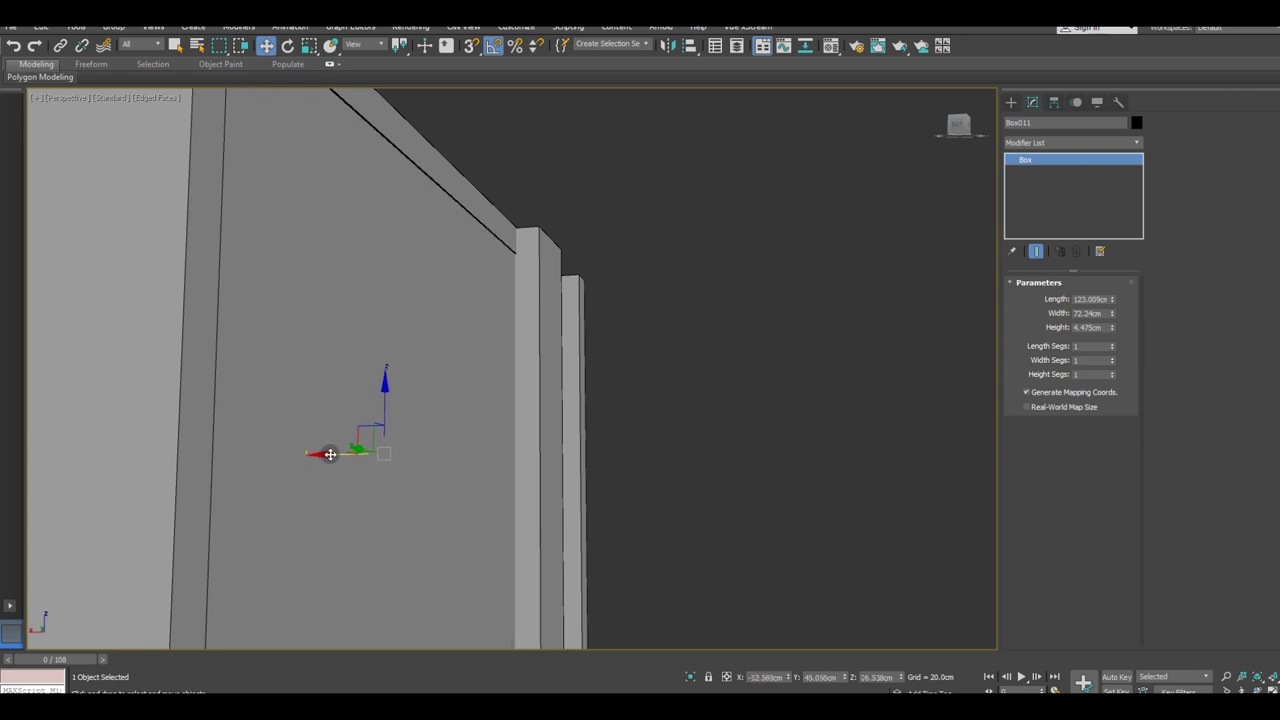
Step: Nudge the corner post into alignment, then deselect and frame the whole crate and figure
left_click(528, 418)
mouse_move(540, 463)
middle_mouse_down("alt")
mouse_move(474, 349)
mouse_move(449, 360)
middle_mouse_up("alt")
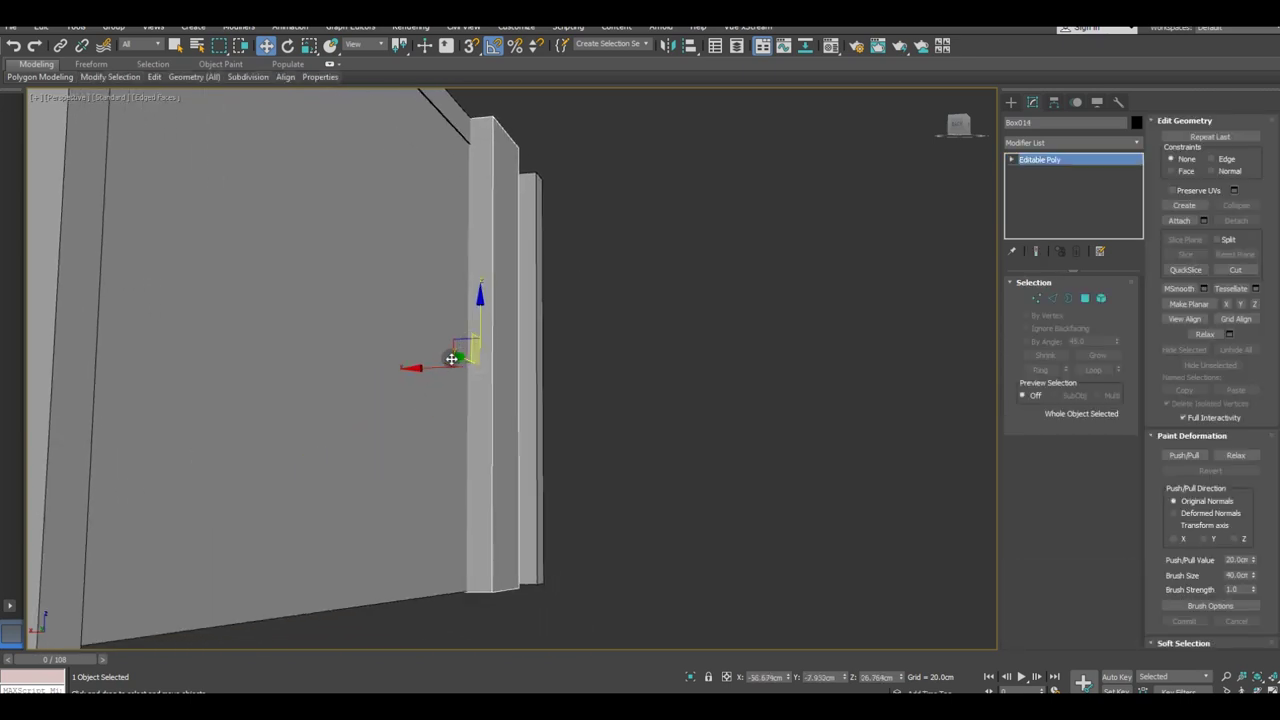
left_click_drag(431, 367, 434, 366)
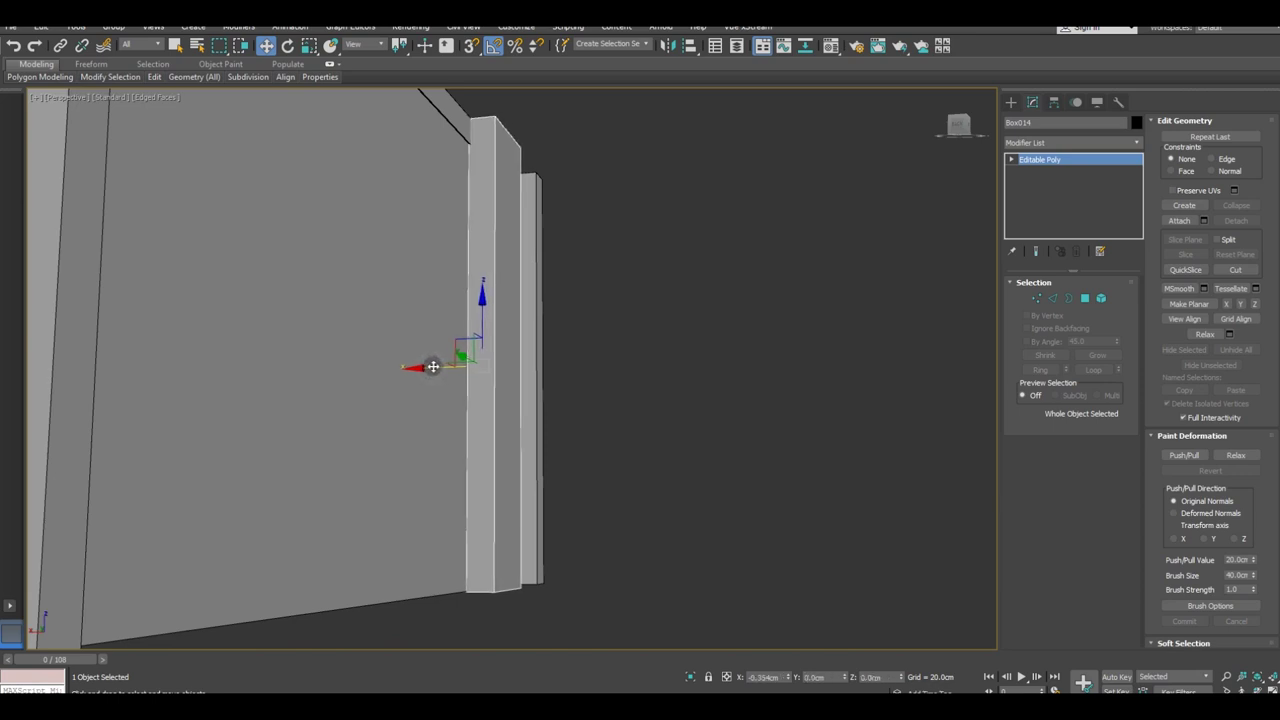
mouse_move(634, 451)
middle_mouse_down("alt")
mouse_move(530, 507)
mouse_move(489, 515)
mouse_move(591, 457)
mouse_move(472, 506)
middle_mouse_up("alt")
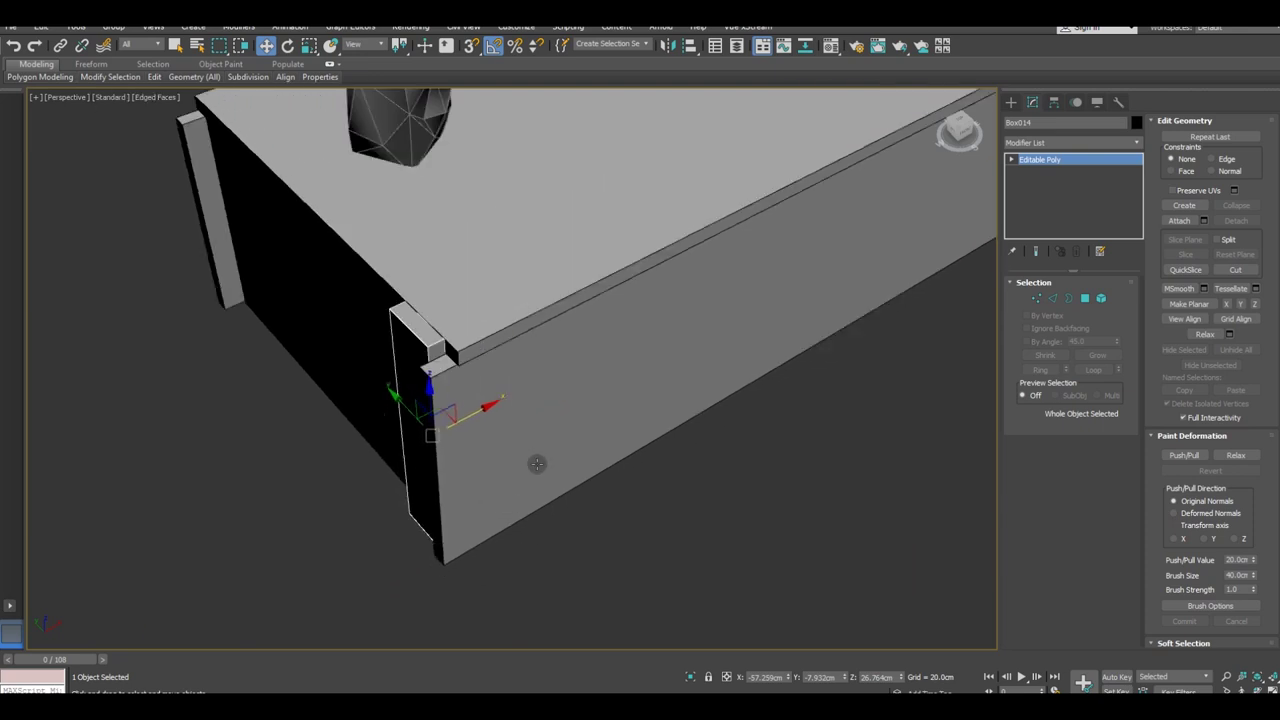
scroll(537, 463, "down", 2)
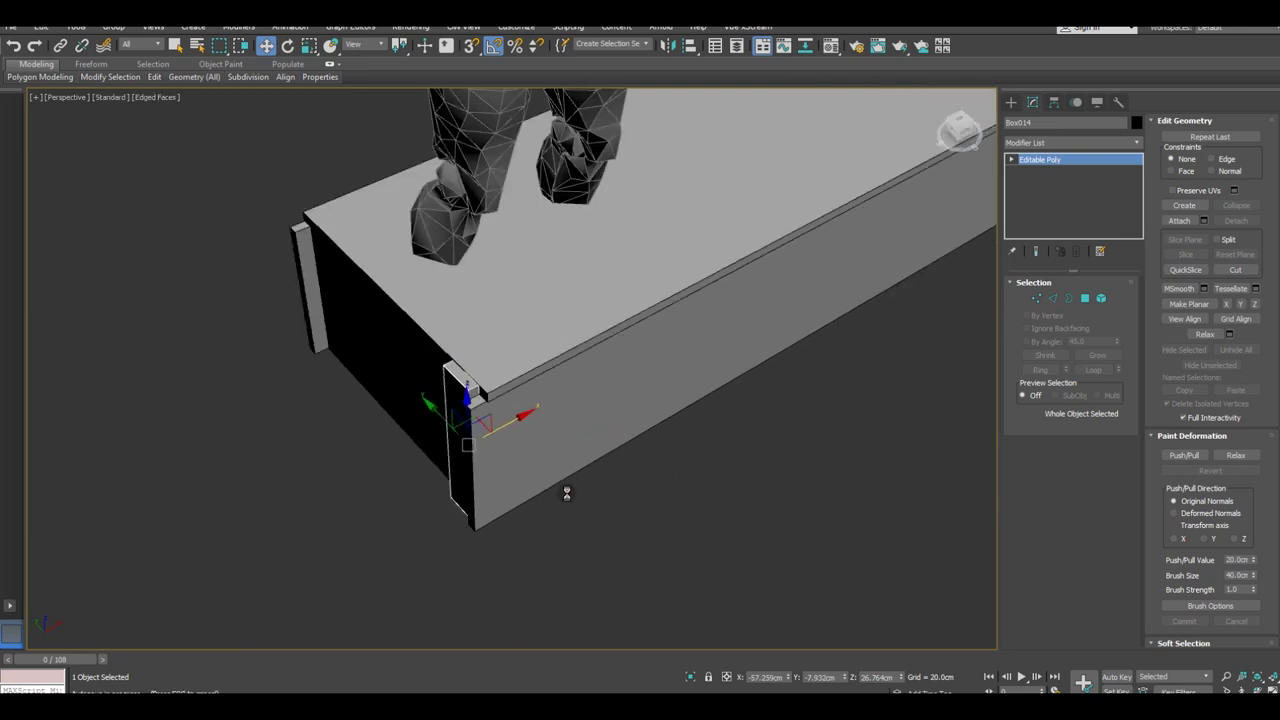
mouse_move(566, 491)
middle_mouse_down("alt")
mouse_move(661, 497)
mouse_move(514, 512)
mouse_move(622, 491)
middle_mouse_up("alt")
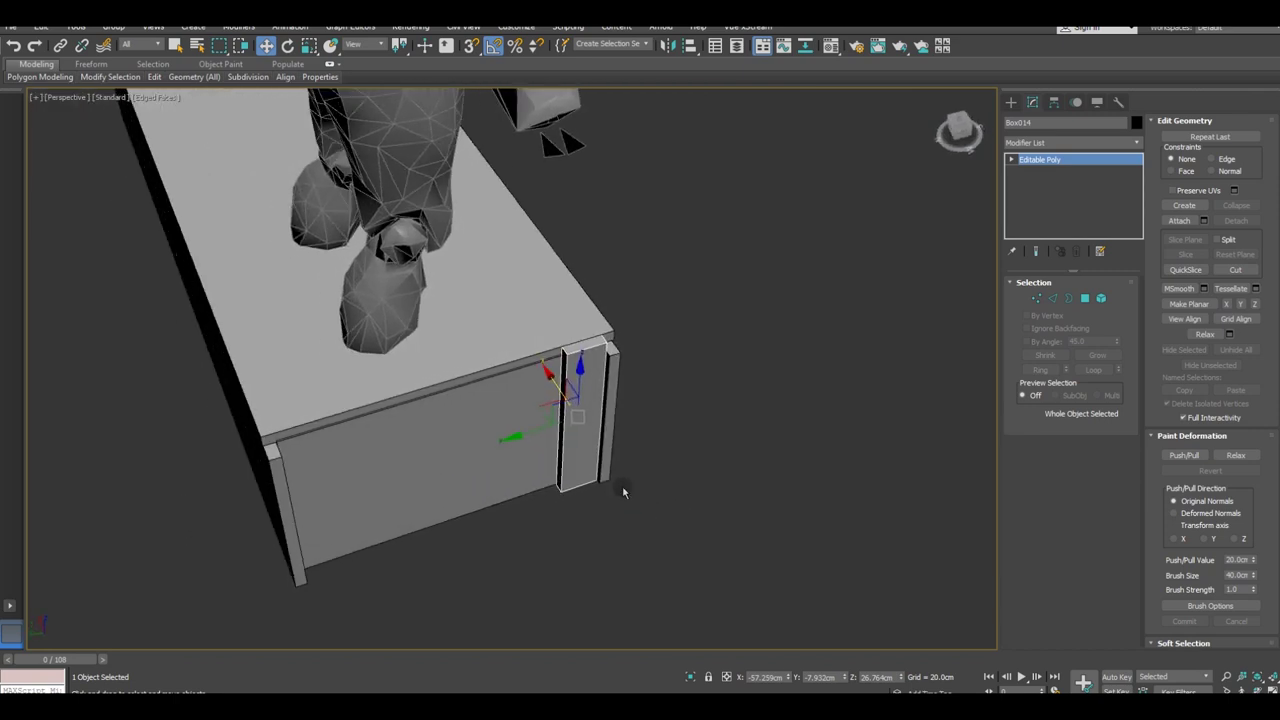
left_click(677, 523)
key("shift+z")
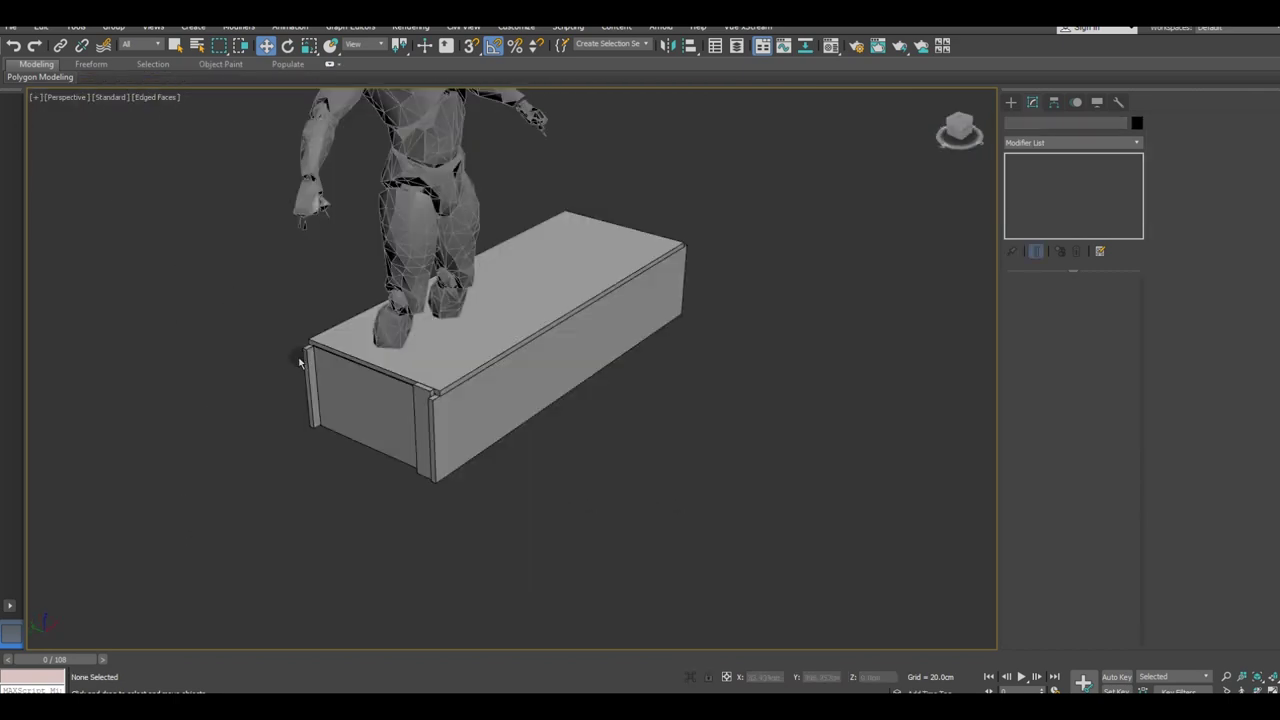
Step: Copy the top slab Box010 down as Box015 and lower it beneath the crate
left_click(372, 370)
middle_click_drag(472, 345, 552, 259, "alt")
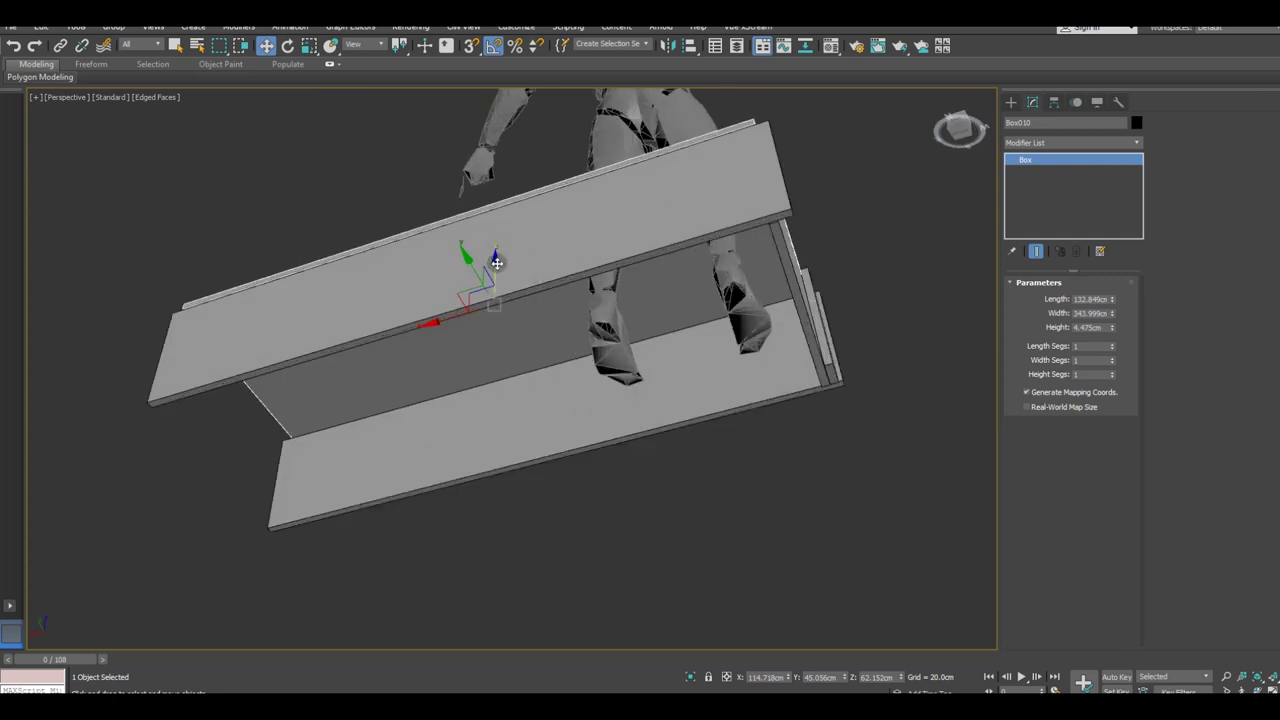
left_click_drag(497, 262, 527, 348, "shift")
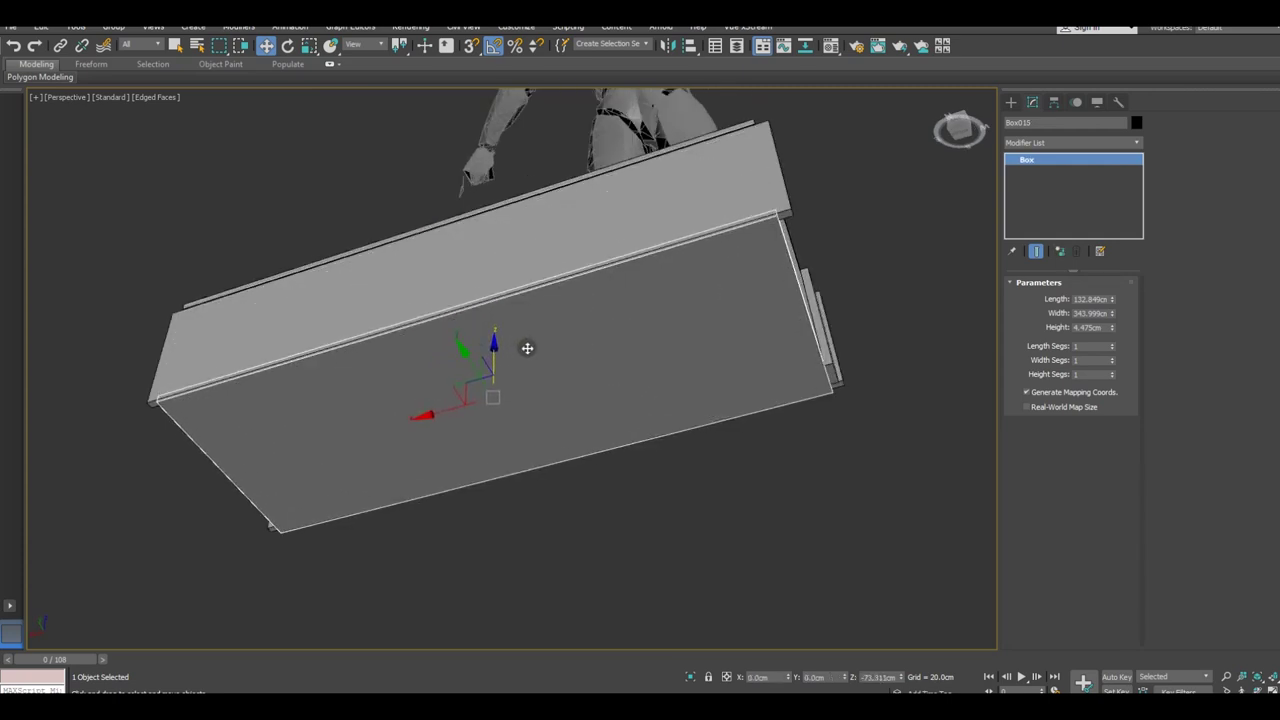
left_click(640, 417)
middle_click_drag(720, 358, 577, 430, "alt")
middle_click_drag(233, 432, 571, 443, "alt")
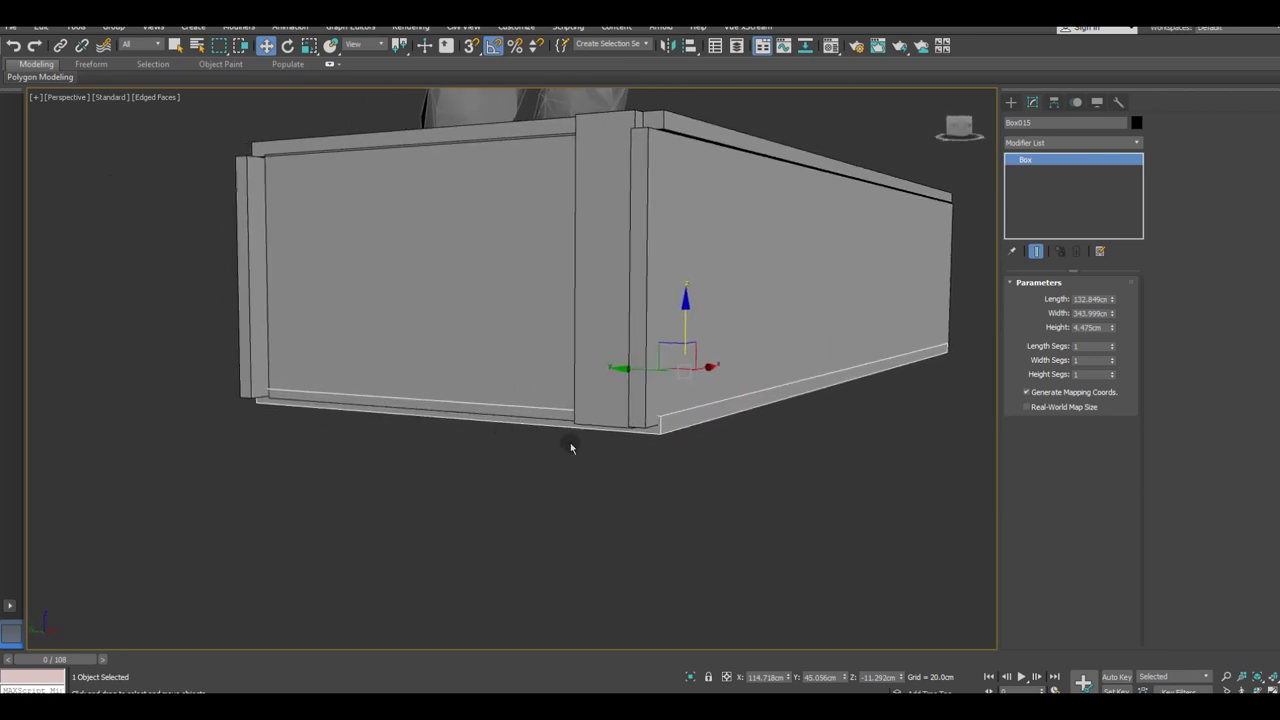
scroll(606, 437, "up", 3)
scroll(599, 431, "down", 4)
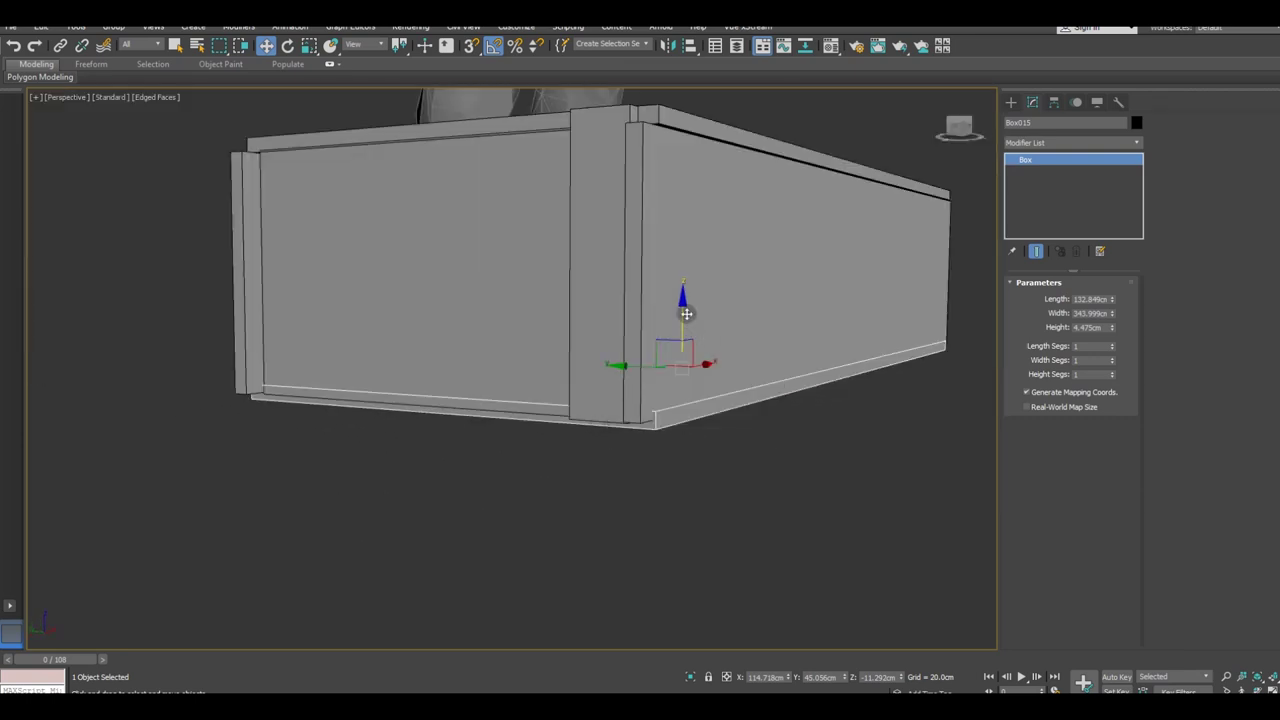
left_click_drag(685, 313, 692, 320)
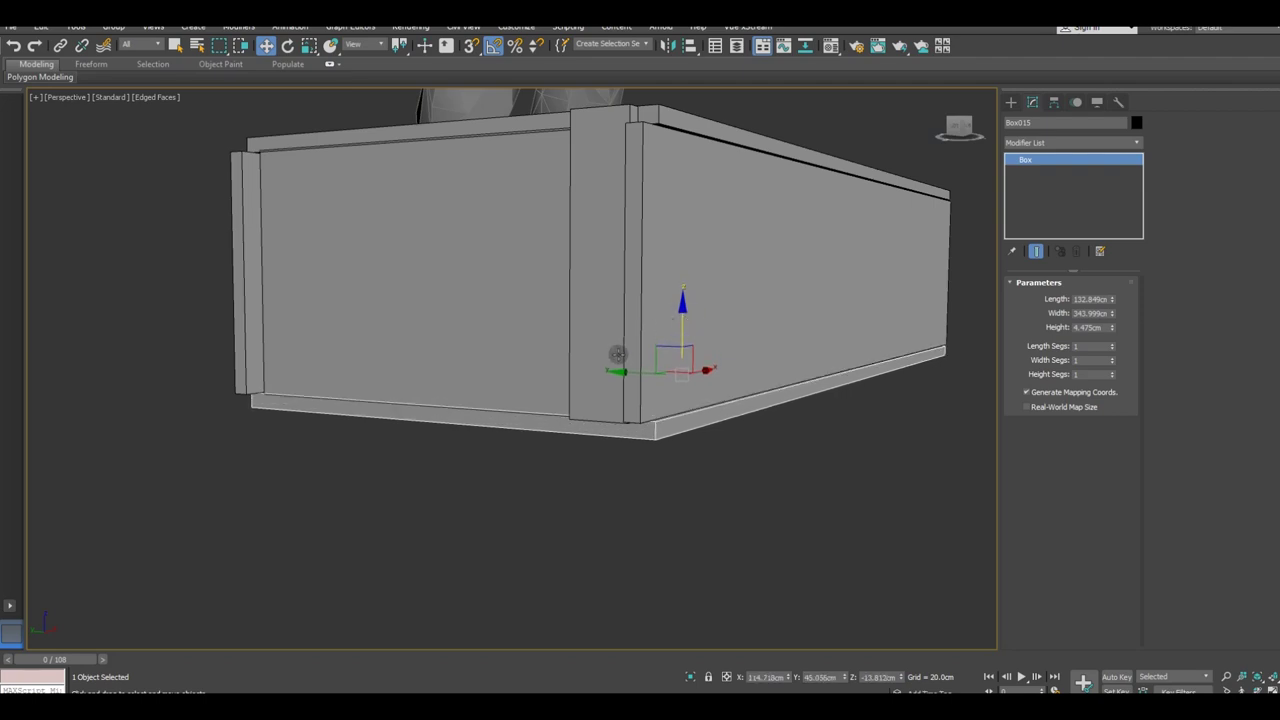
Step: Shorten Box015's length to 130.206 cm and check it from several angles
mouse_move(617, 354)
middle_mouse_down("alt")
mouse_move(649, 366)
mouse_move(615, 390)
mouse_move(608, 365)
middle_mouse_up("alt")
scroll(552, 440, "up", 4)
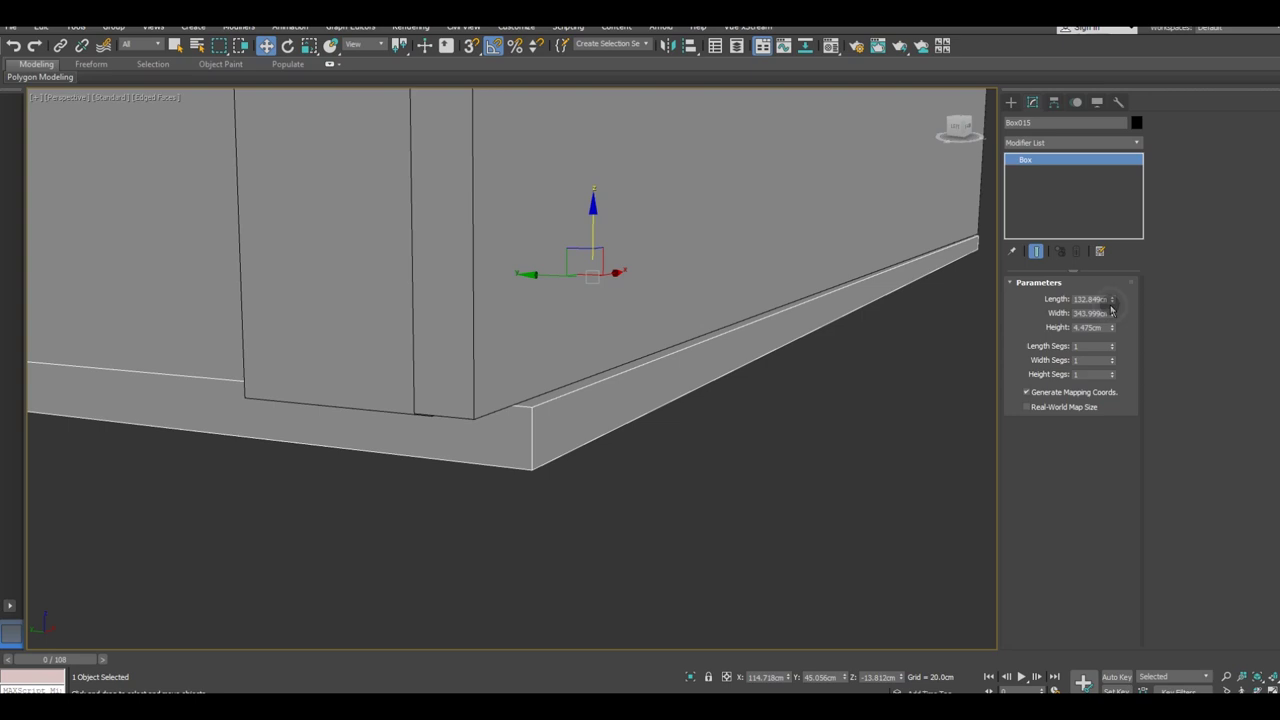
left_click_drag(1113, 305, 1113, 307)
scroll(526, 440, "down", 4)
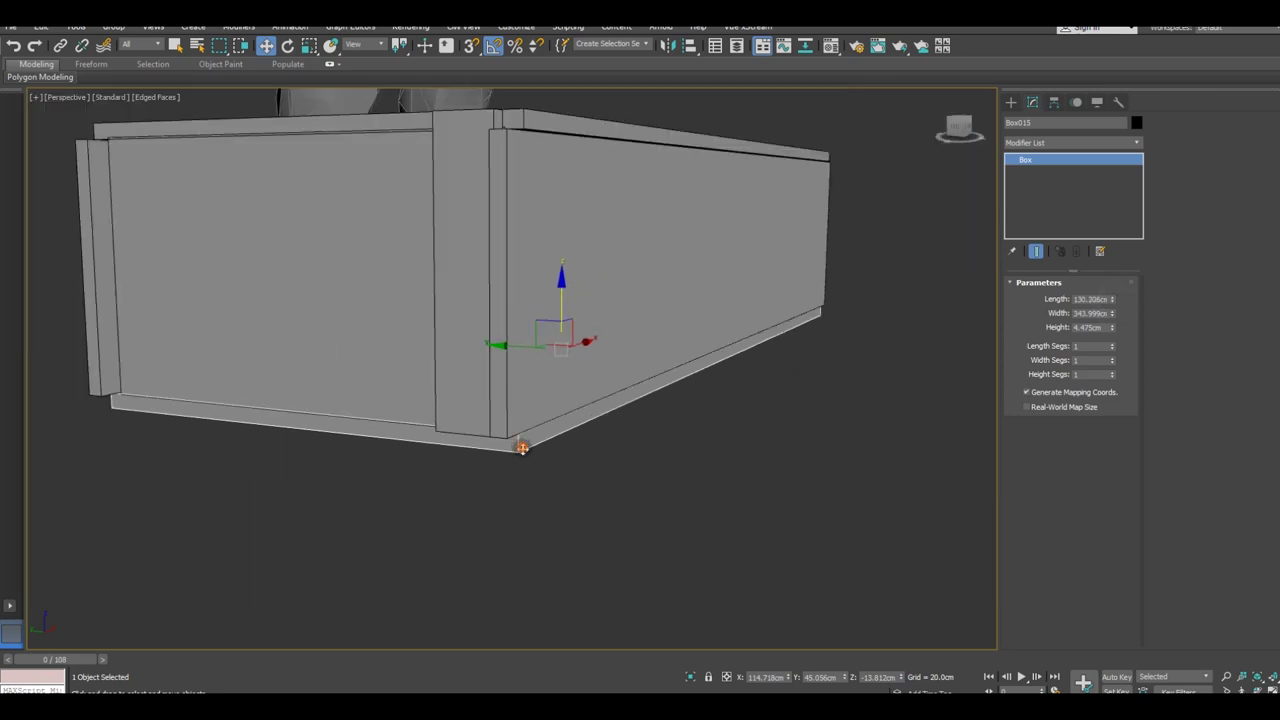
mouse_move(522, 447)
middle_mouse_down("alt")
mouse_move(580, 486)
mouse_move(367, 282)
middle_mouse_up("alt")
scroll(577, 488, "up", 1)
mouse_move(487, 392)
middle_mouse_down("alt")
mouse_move(431, 374)
mouse_move(437, 363)
mouse_move(423, 389)
mouse_move(378, 402)
mouse_move(568, 445)
middle_mouse_up("alt")
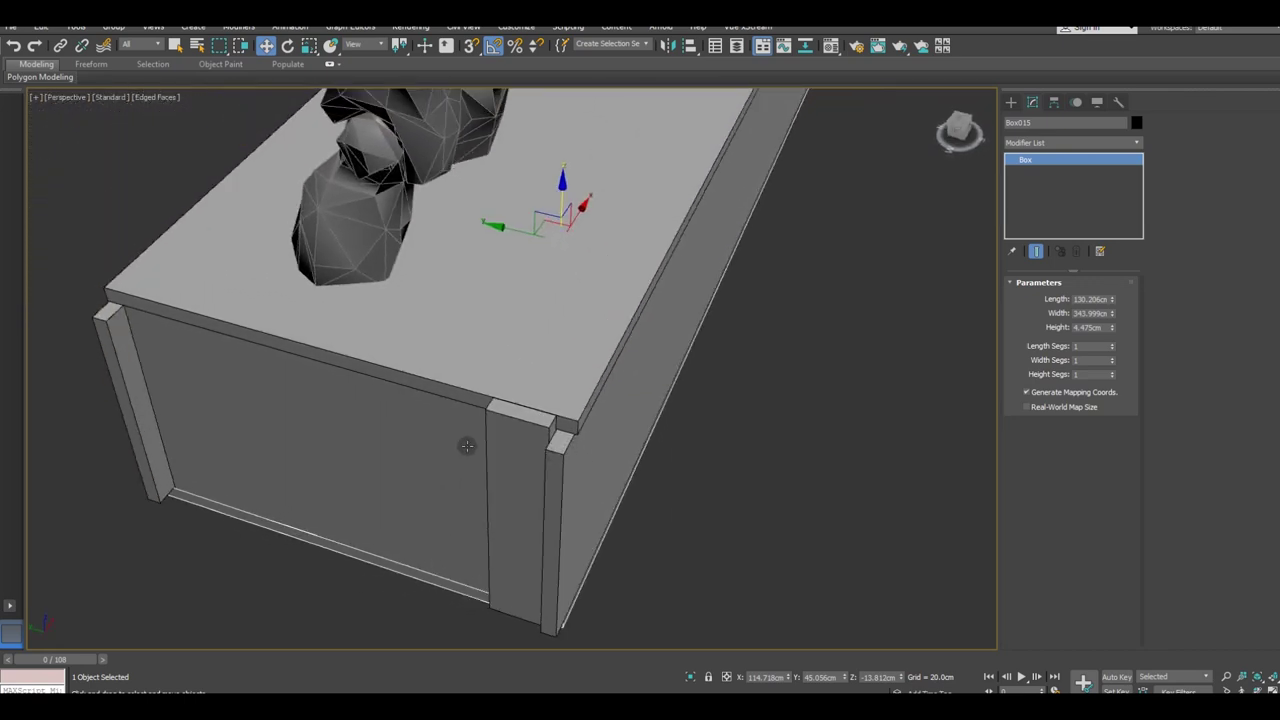
Step: Copy corner post Box014 to the panel's left end as Box016
left_click(498, 460)
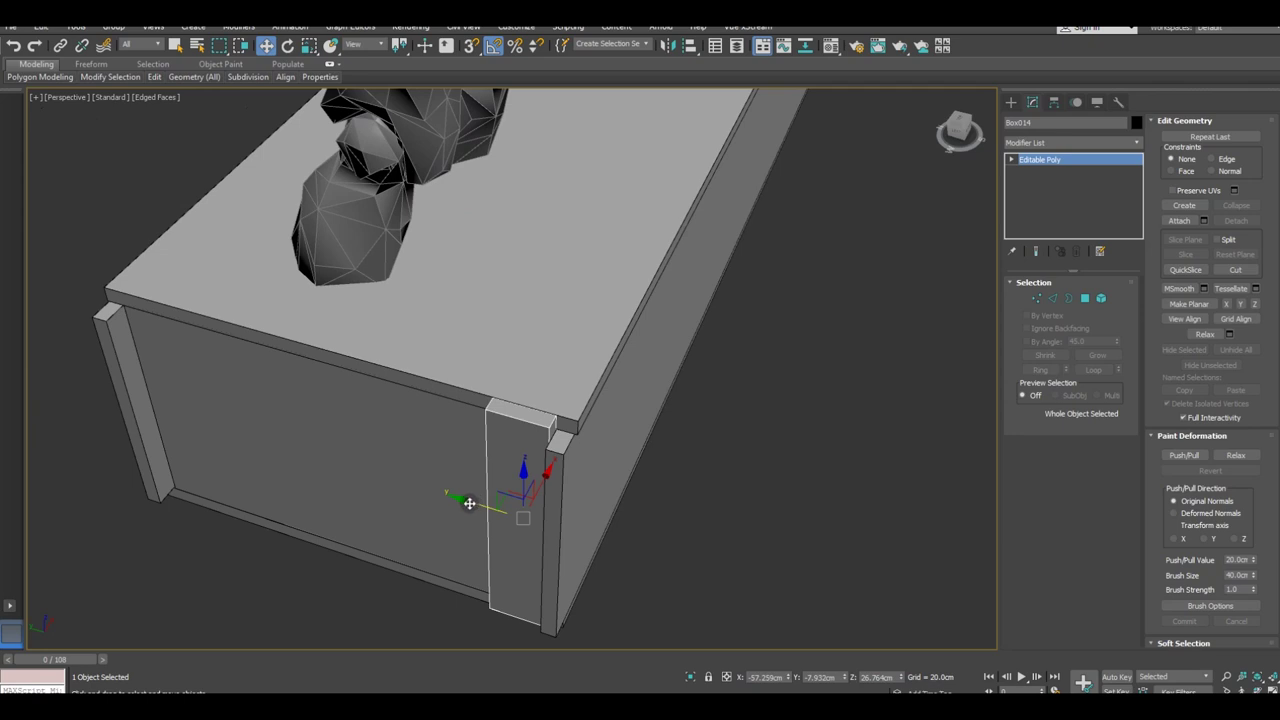
left_click_drag(469, 503, 122, 392, "shift")
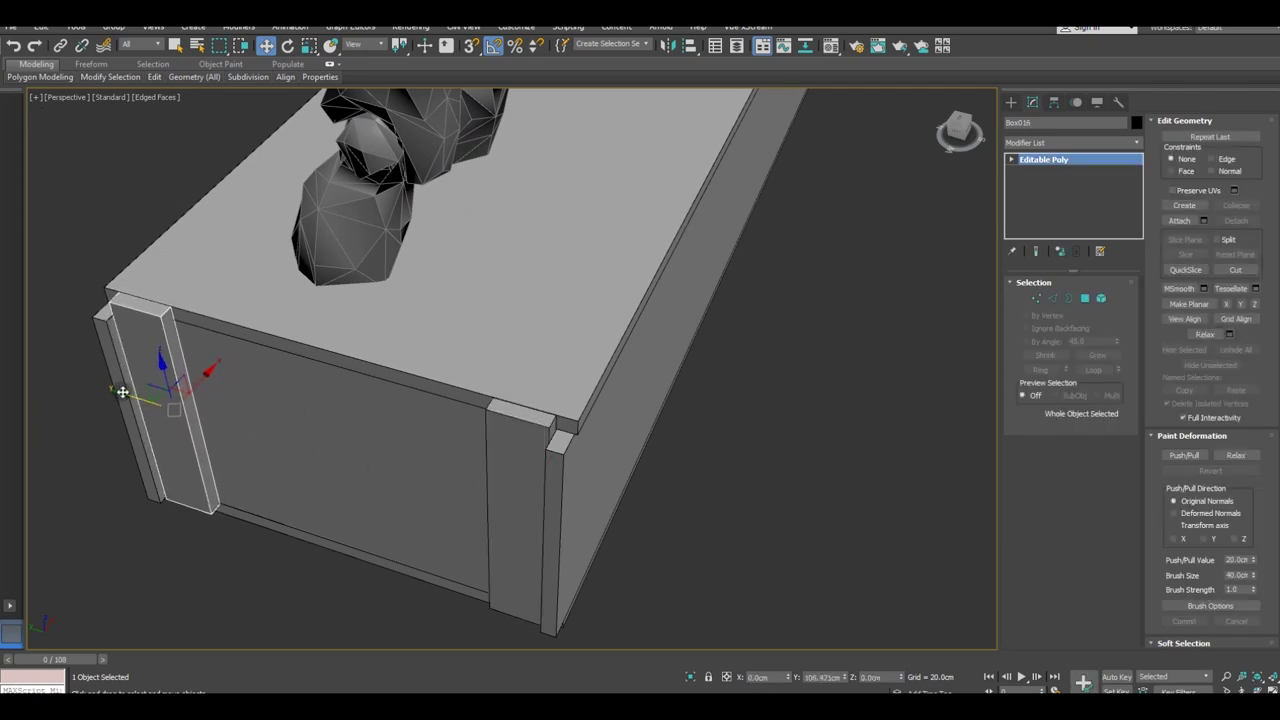
left_click(648, 414)
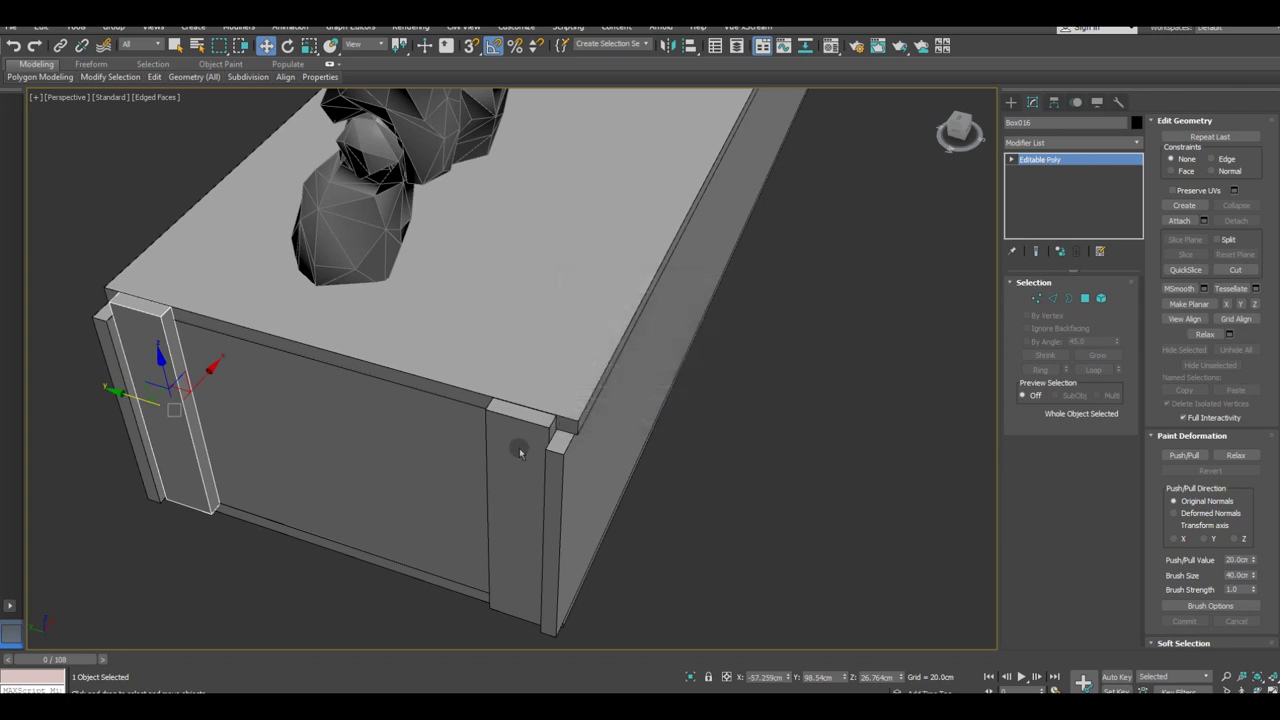
Step: Select both posts plus a third trim piece and copy all three to the crate's far end
left_click(519, 452, "ctrl")
scroll(517, 443, "down", 3)
scroll(517, 443, "down", 2)
middle_click_drag(337, 434, 528, 449, "alt")
scroll(398, 450, "down", 2)
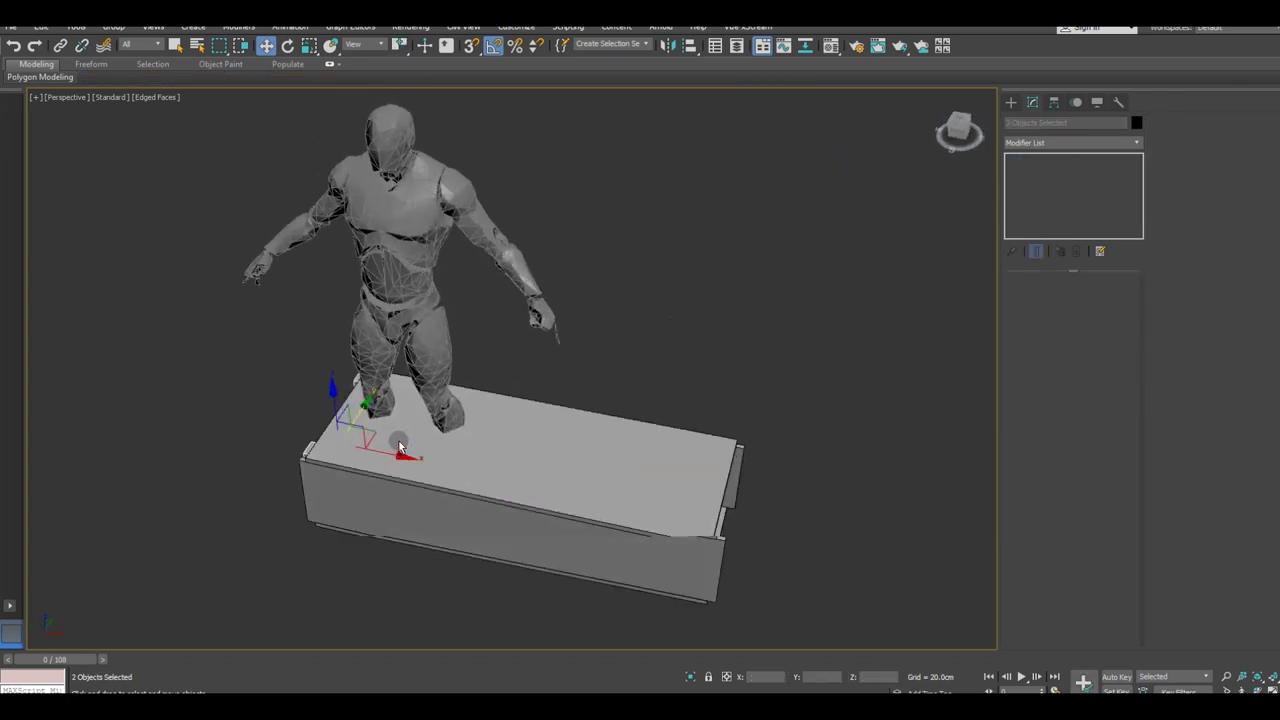
mouse_move(445, 480)
middle_mouse_down()
mouse_move(258, 408)
mouse_move(296, 415)
mouse_move(243, 429)
mouse_move(231, 397)
middle_mouse_up()
left_click(190, 392, "ctrl")
left_click_drag(226, 394, 600, 466)
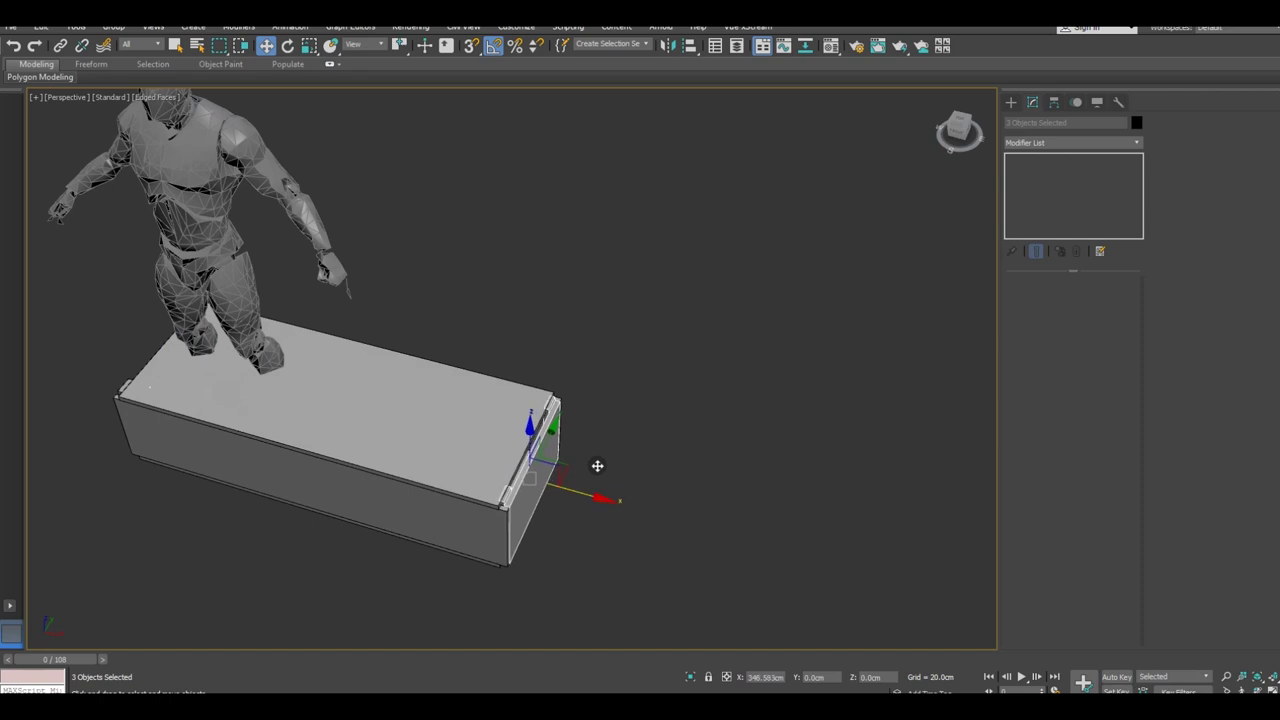
left_click_drag(600, 466, 594, 466, "shift")
left_click(635, 418)
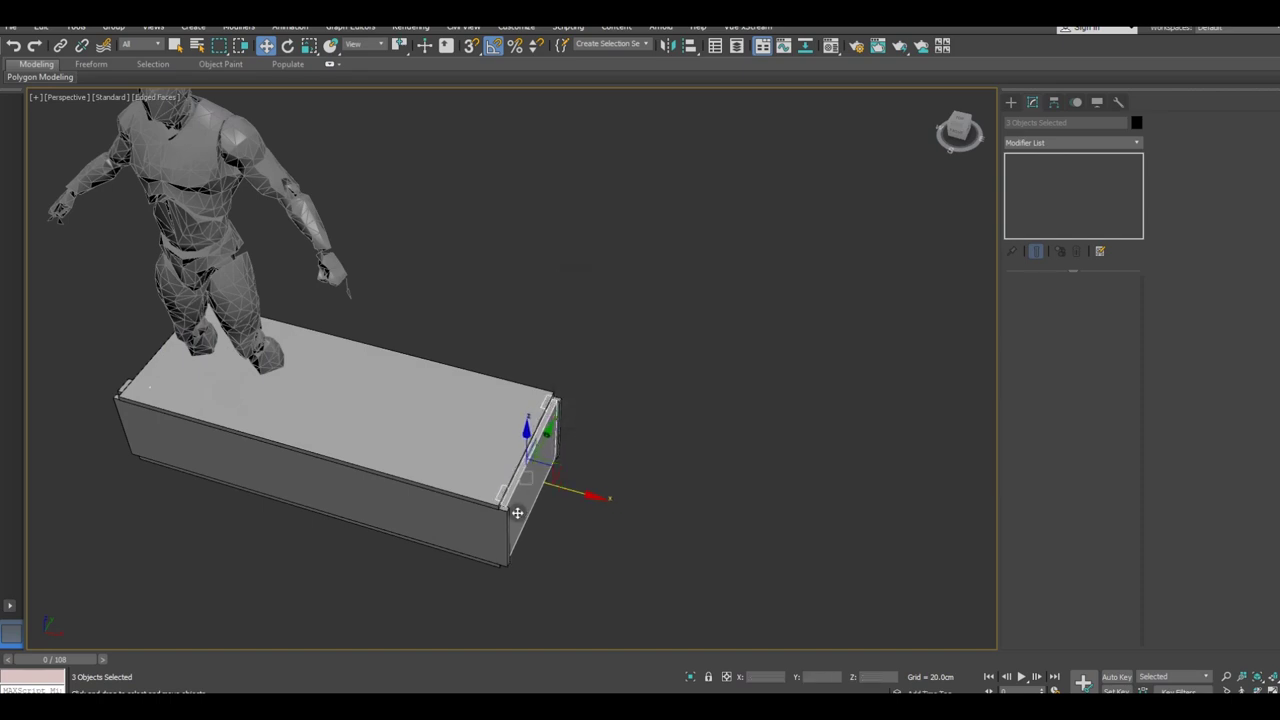
scroll(517, 511, "up", 5)
scroll(517, 511, "up", 2)
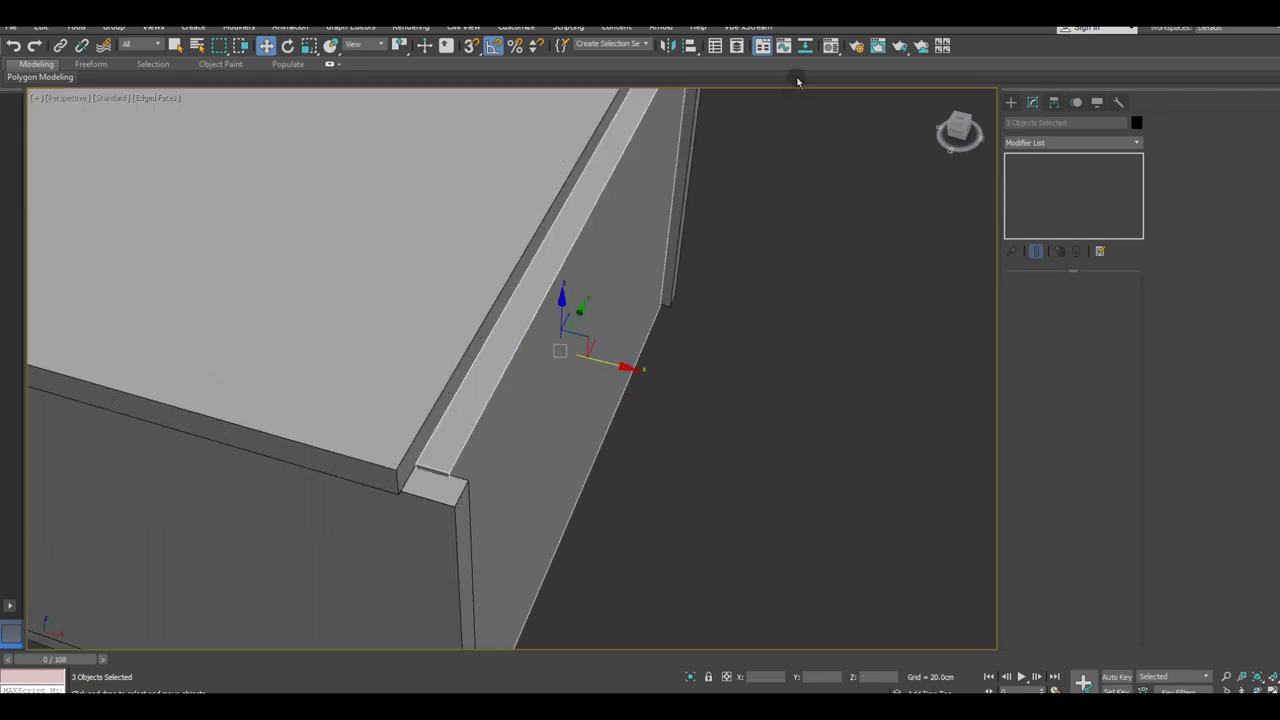
Step: Mirror the three copied pieces' geometry on X and slide them flush against the far end
left_click(674, 47)
left_click(642, 260)
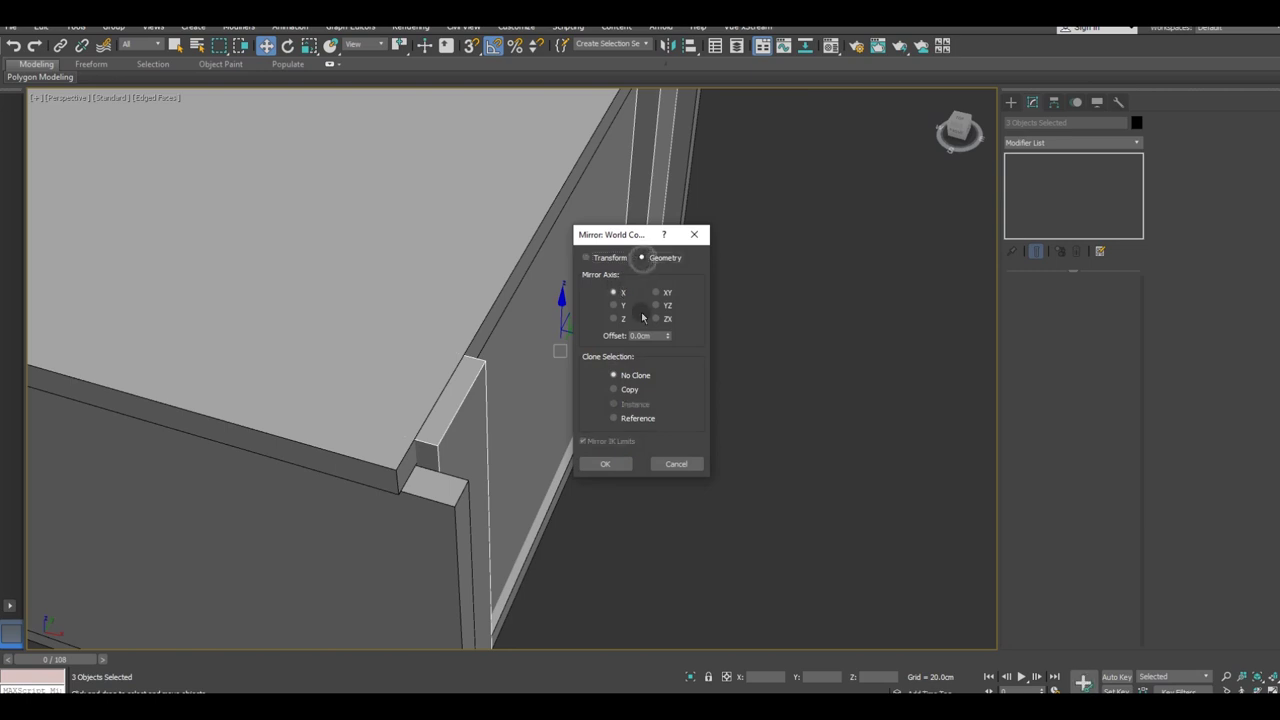
left_click(605, 464)
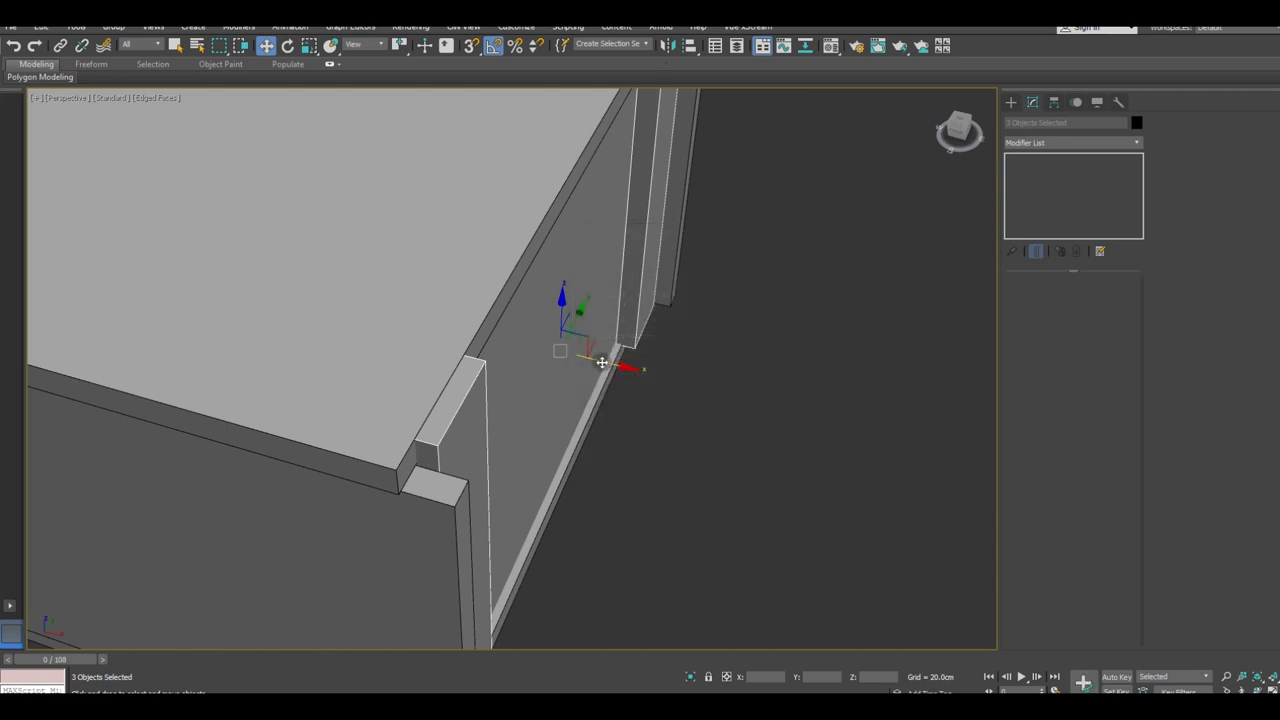
mouse_move(602, 362)
left_mouse_down()
mouse_move(646, 362)
mouse_move(610, 365)
left_mouse_up()
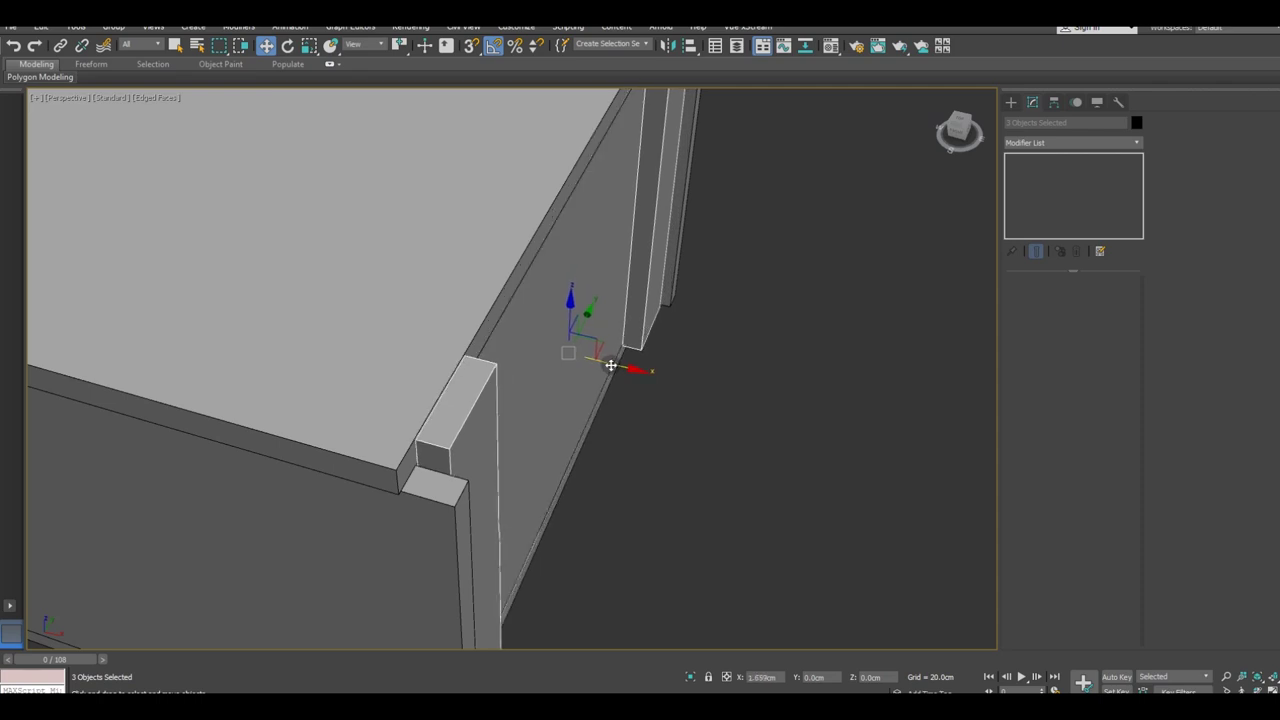
scroll(579, 391, "down", 4)
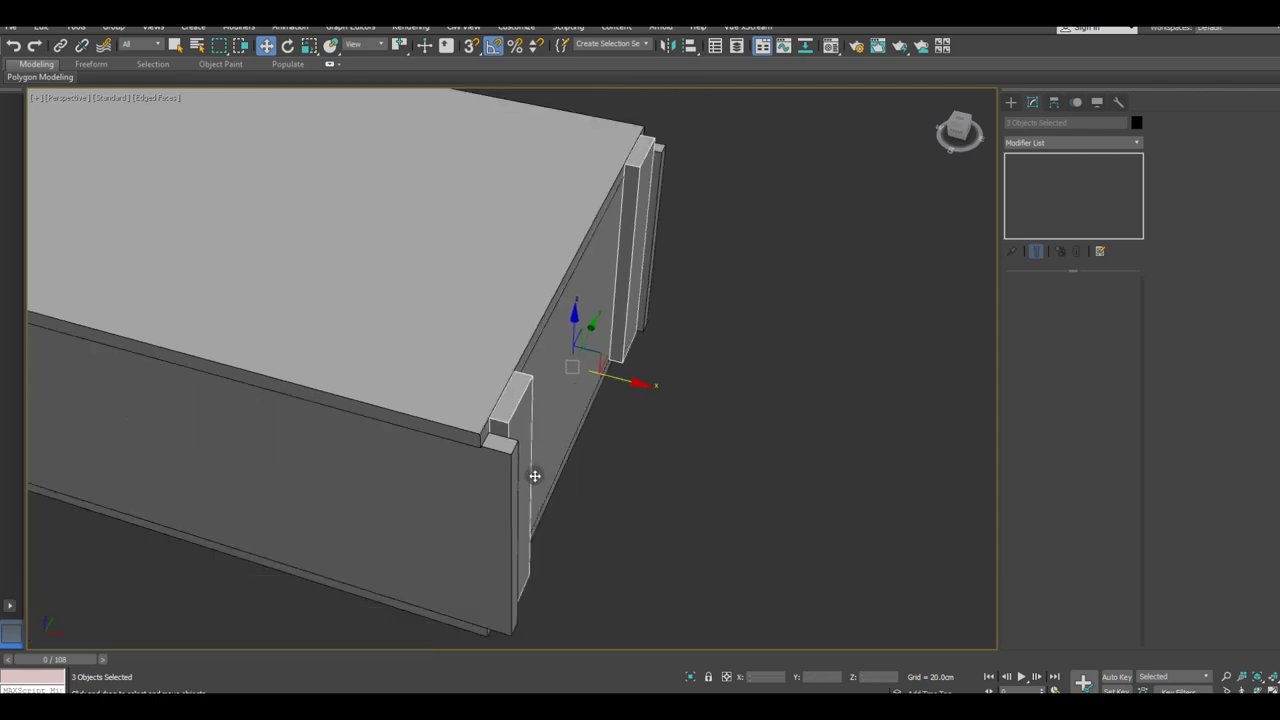
left_click(499, 477)
mouse_move(527, 467)
middle_mouse_down()
mouse_move(528, 414)
mouse_move(789, 451)
mouse_move(536, 504)
mouse_move(600, 486)
mouse_move(517, 457)
mouse_move(576, 502)
mouse_move(566, 498)
middle_mouse_up()
scroll(714, 463, "down", 5)
left_click(594, 557)
Step: Set the crate side panel's width to 354.351 cm
left_click(488, 386)
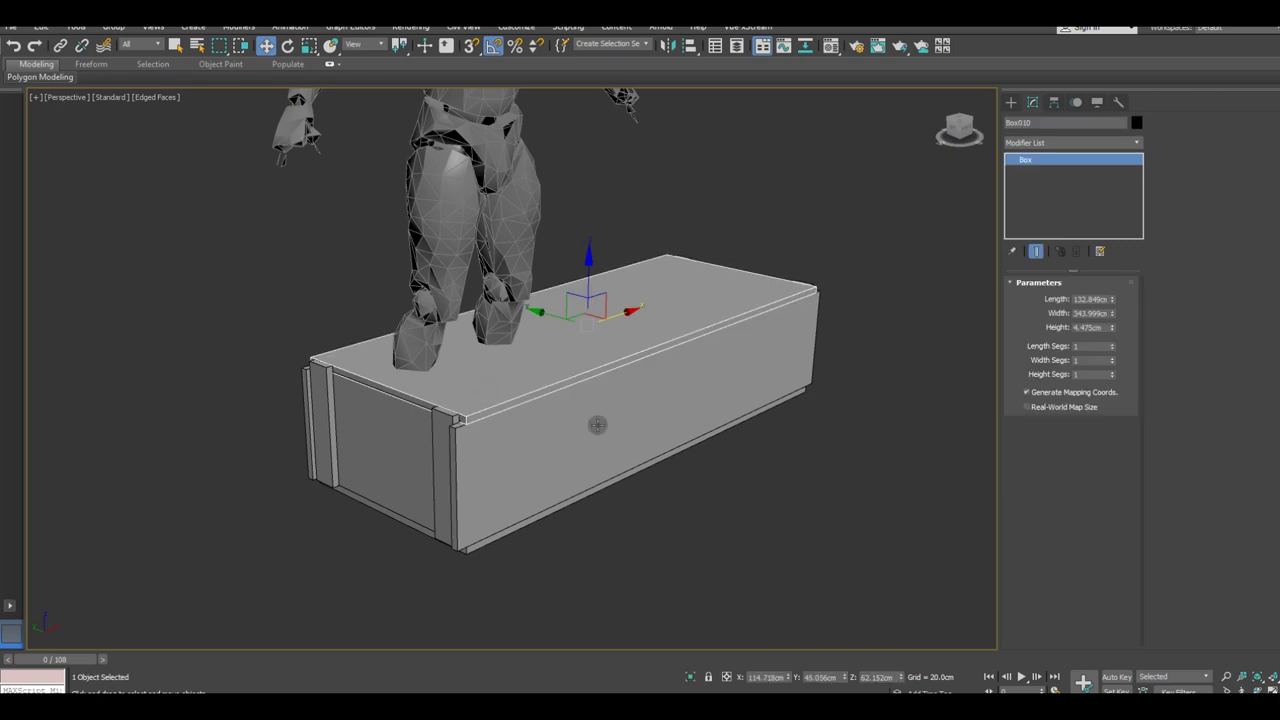
mouse_move(592, 423)
middle_mouse_down("alt")
mouse_move(586, 310)
mouse_move(685, 369)
mouse_move(666, 414)
mouse_move(483, 466)
middle_mouse_up("alt")
scroll(390, 465, "up", 3)
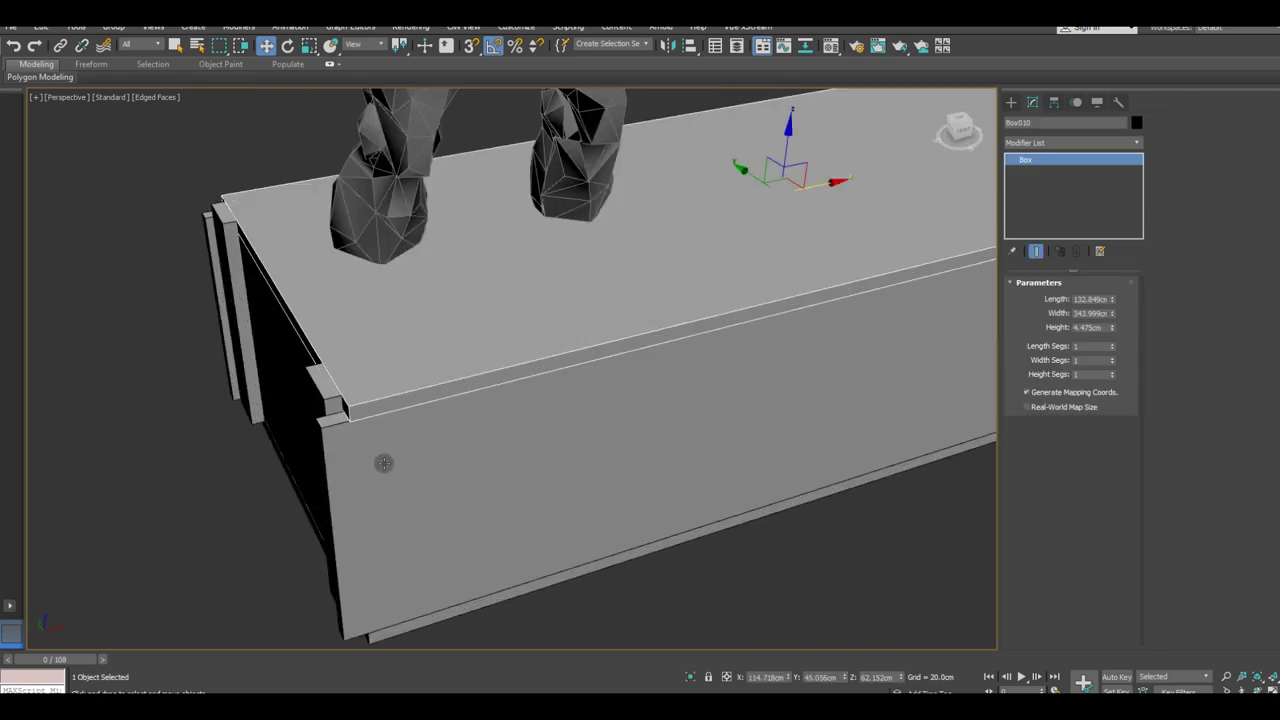
left_click(383, 460)
scroll(400, 437, "up", 2)
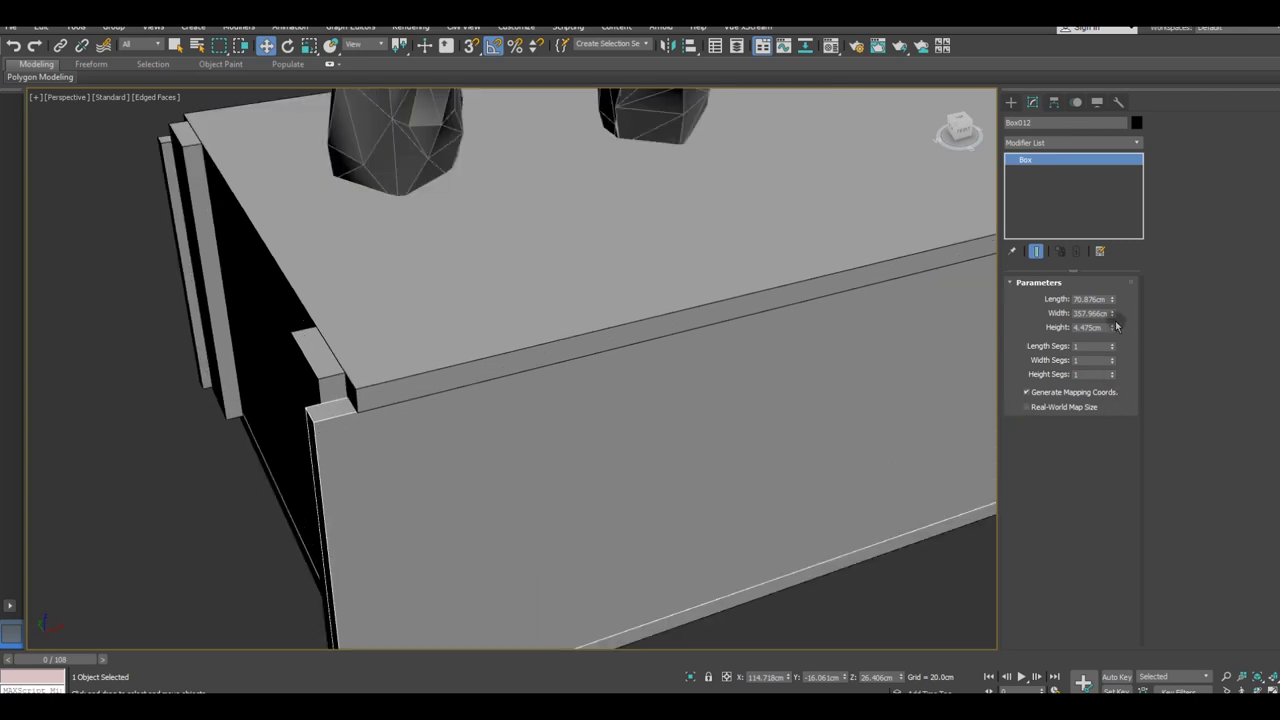
left_click_drag(1112, 318, 1113, 305)
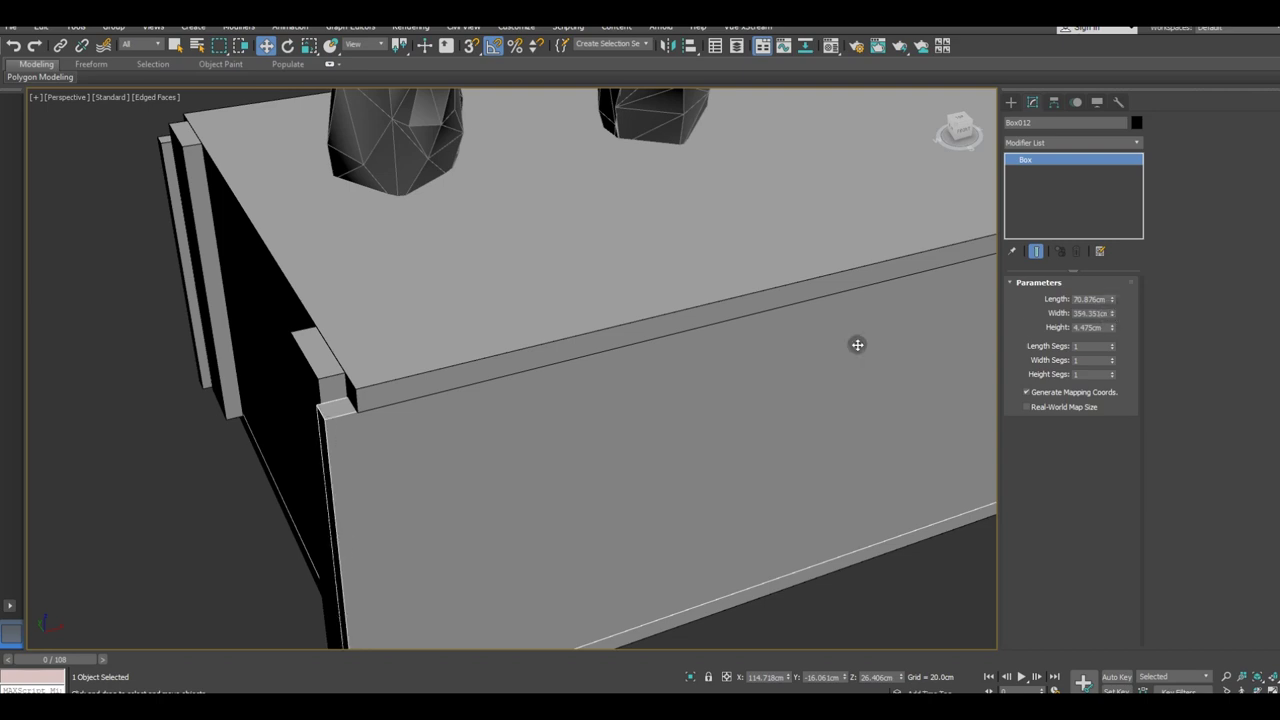
middle_click_drag(854, 343, 380, 423, "alt")
Step: Reduce the thin end board's width to fit the crate's end
mouse_move(398, 483)
middle_mouse_down("alt")
mouse_move(574, 471)
mouse_move(731, 520)
mouse_move(387, 440)
middle_mouse_up("alt")
scroll(517, 374, "up", 2)
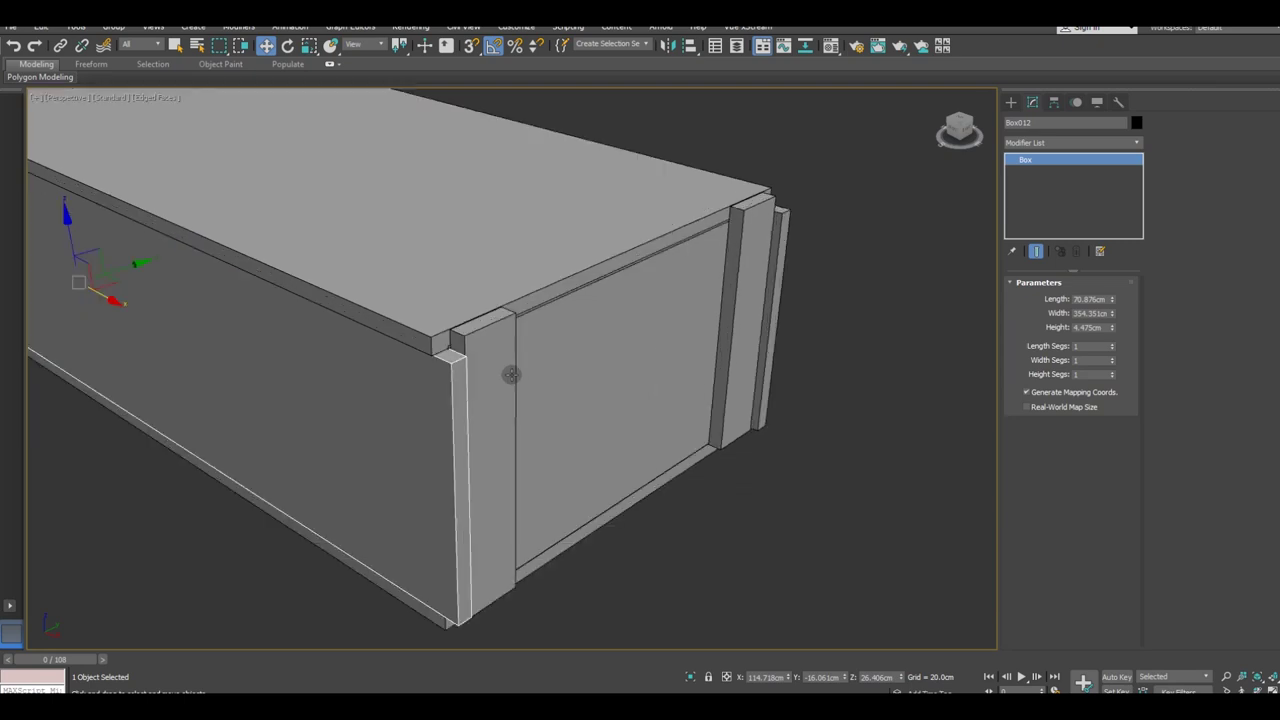
left_click(772, 264)
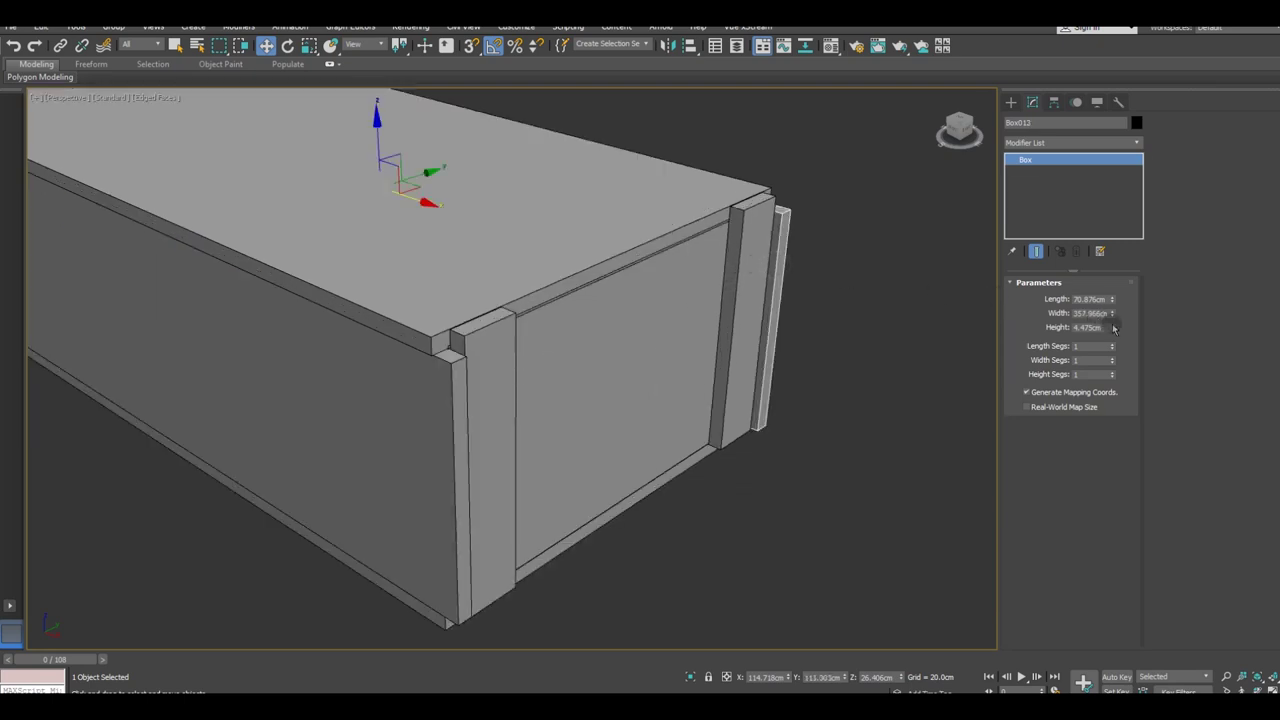
left_click_drag(1113, 315, 1113, 318)
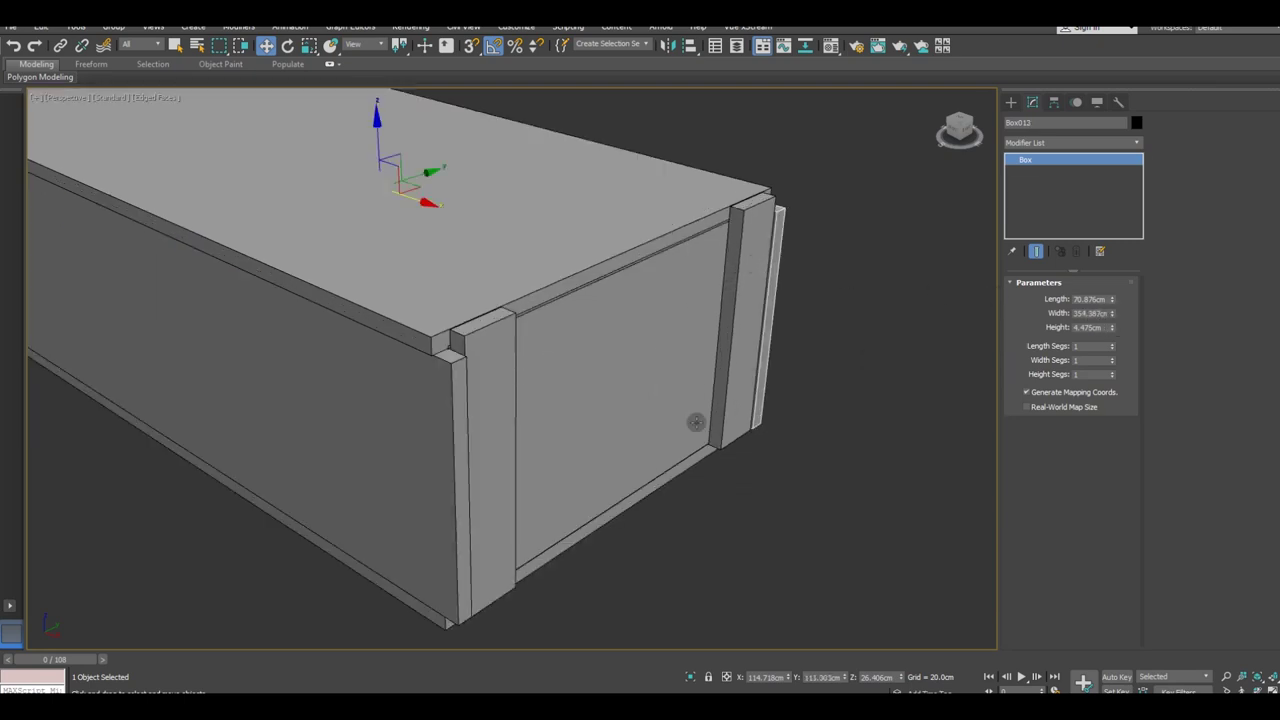
middle_click_drag(696, 422, 628, 424, "alt")
mouse_move(388, 317)
middle_mouse_down("alt")
mouse_move(414, 357)
mouse_move(386, 363)
mouse_move(397, 374)
mouse_move(500, 366)
middle_mouse_up("alt")
scroll(469, 369, "up", 3)
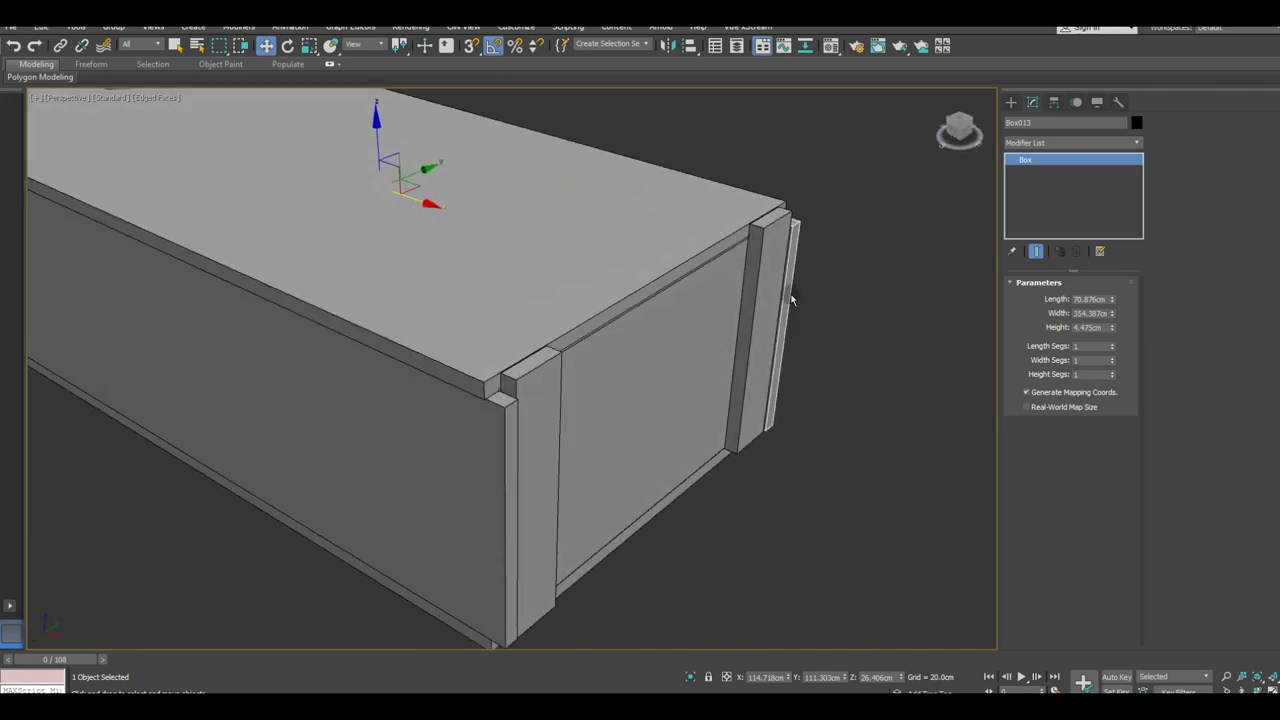
scroll(739, 253, "up", 3)
scroll(765, 270, "down", 5)
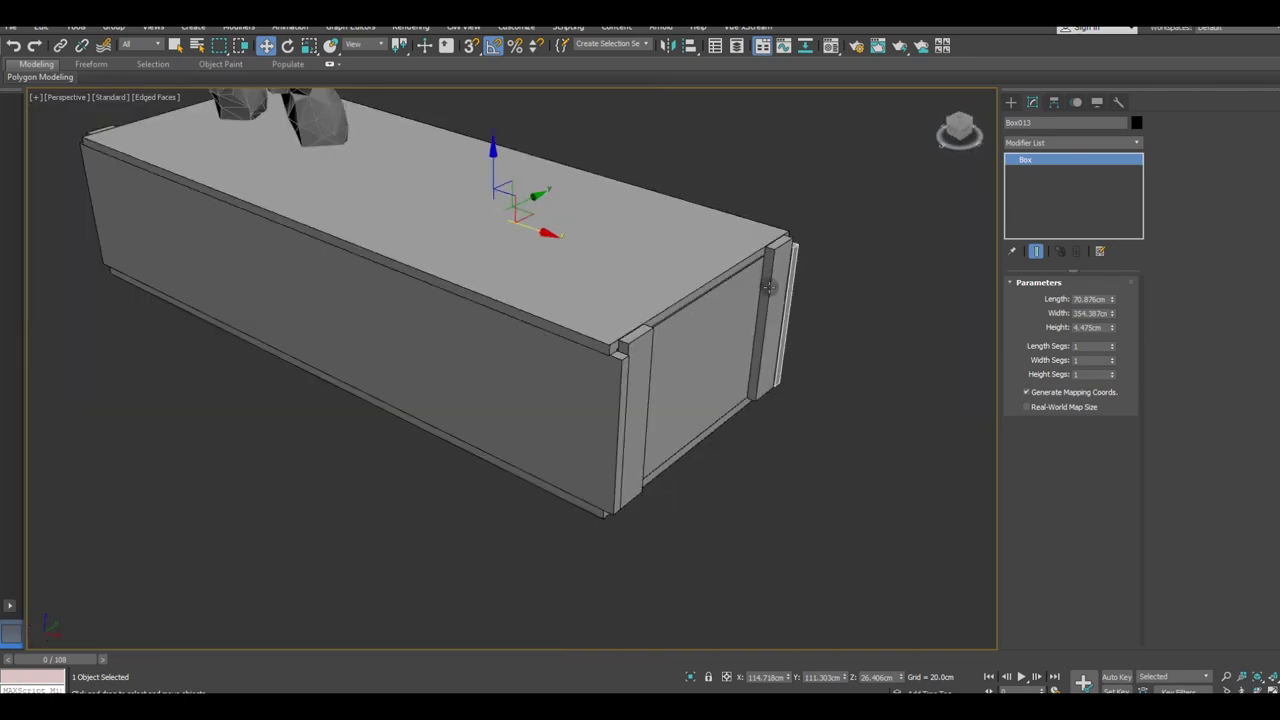
mouse_move(765, 285)
middle_mouse_down("alt")
mouse_move(766, 363)
mouse_move(886, 355)
middle_mouse_up("alt")
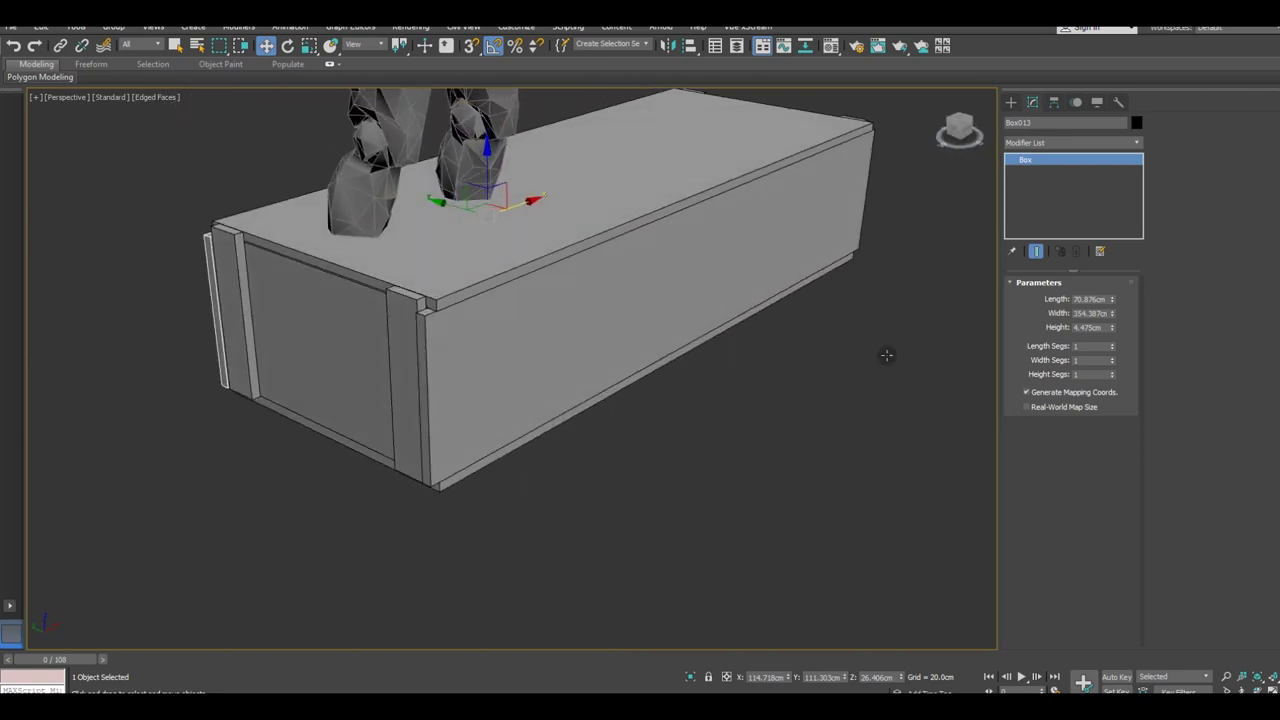
Step: Zoom in on the crate and select the top board Box010 alone
left_click(794, 443)
scroll(492, 491, "down", 3)
scroll(495, 493, "down", 2)
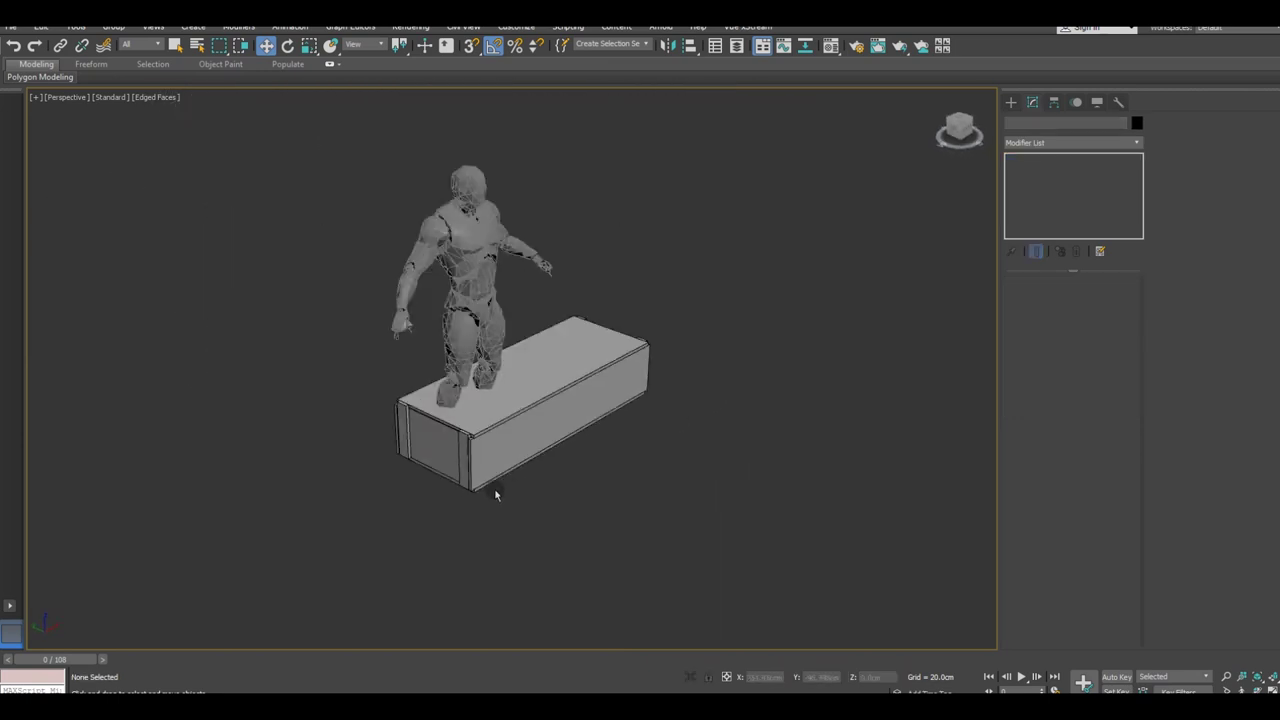
scroll(495, 494, "up", 2)
left_click(519, 512)
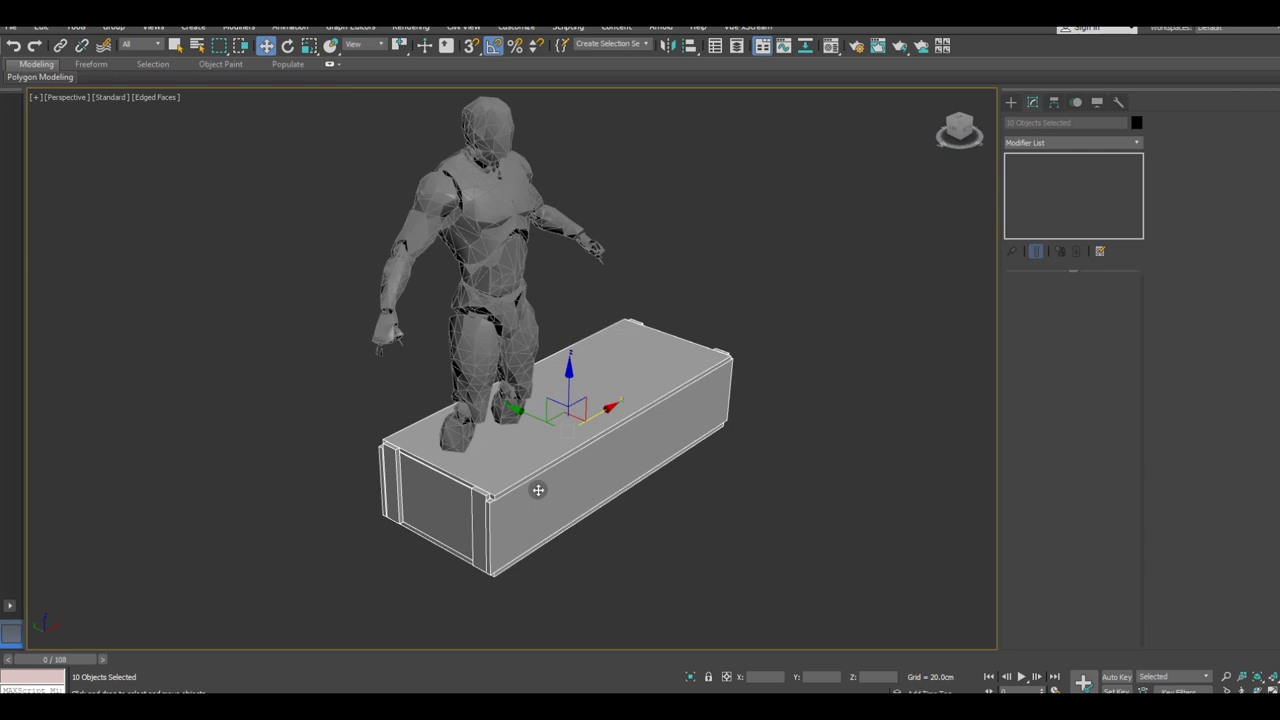
scroll(538, 490, "up", 3)
left_click(486, 438)
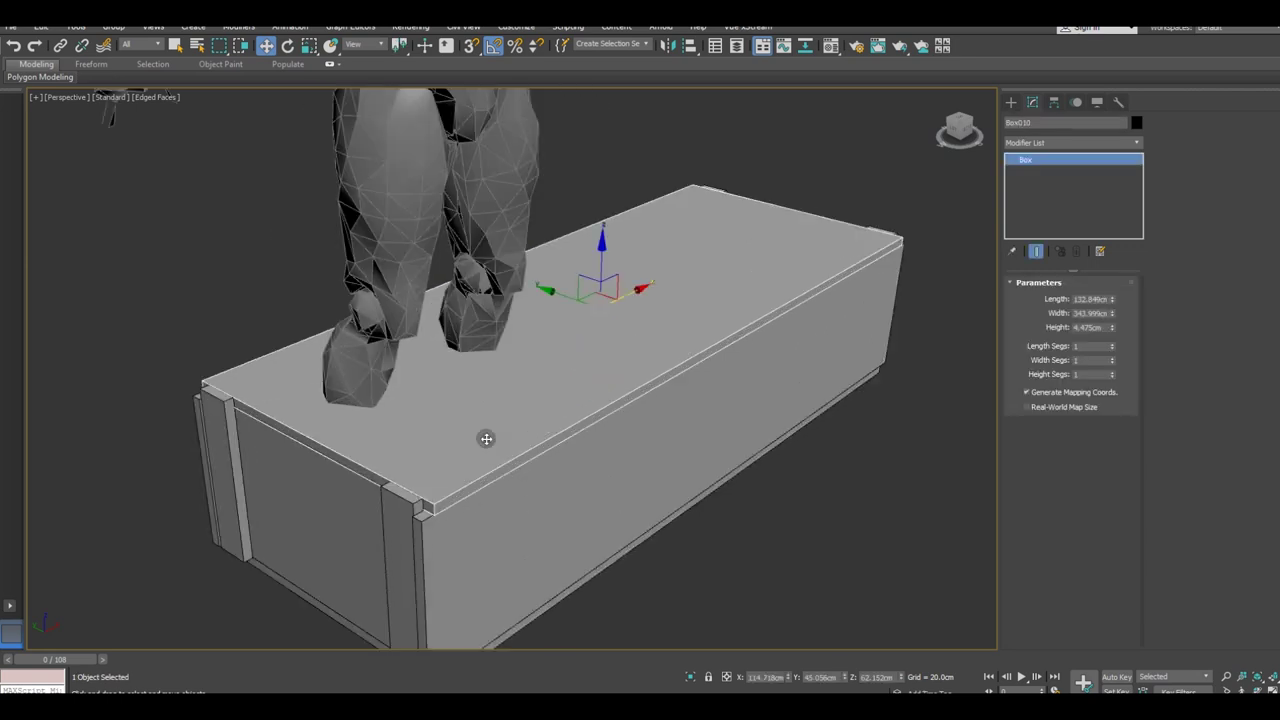
Step: Clone the top board as an independent copy and narrow it to about 24 cm
left_click(41, 30)
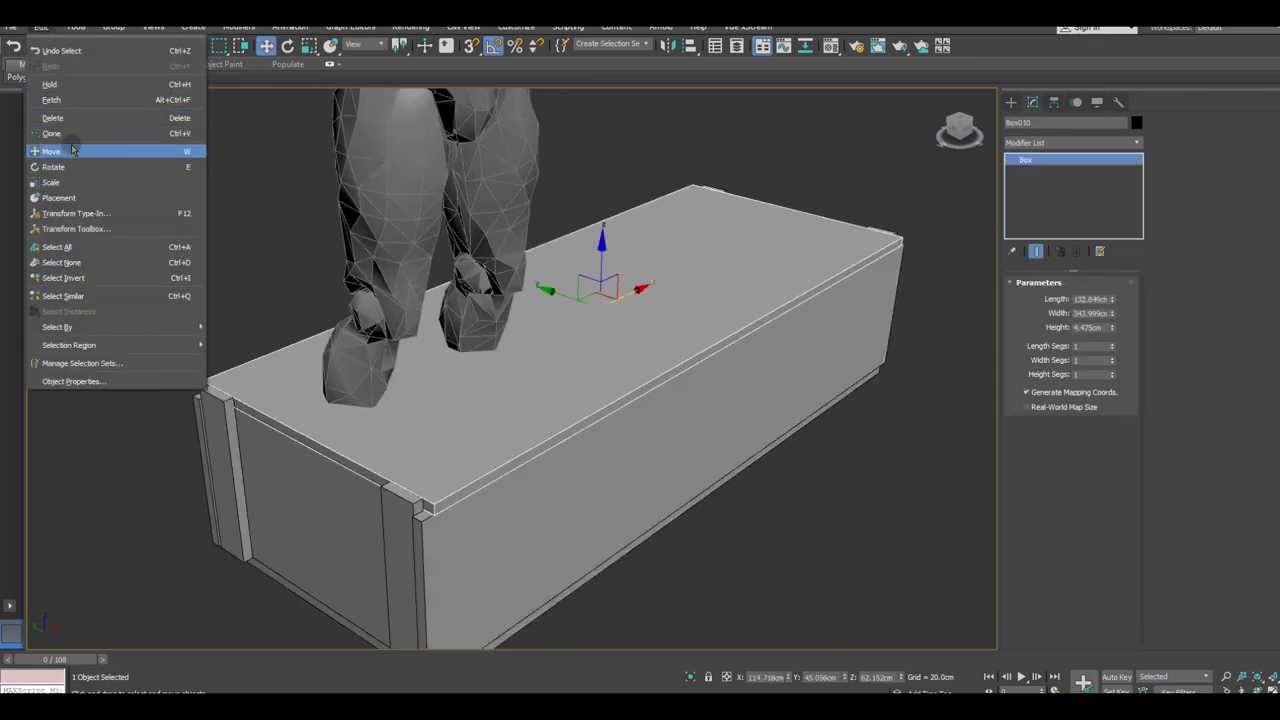
left_click(55, 133)
left_click(605, 326)
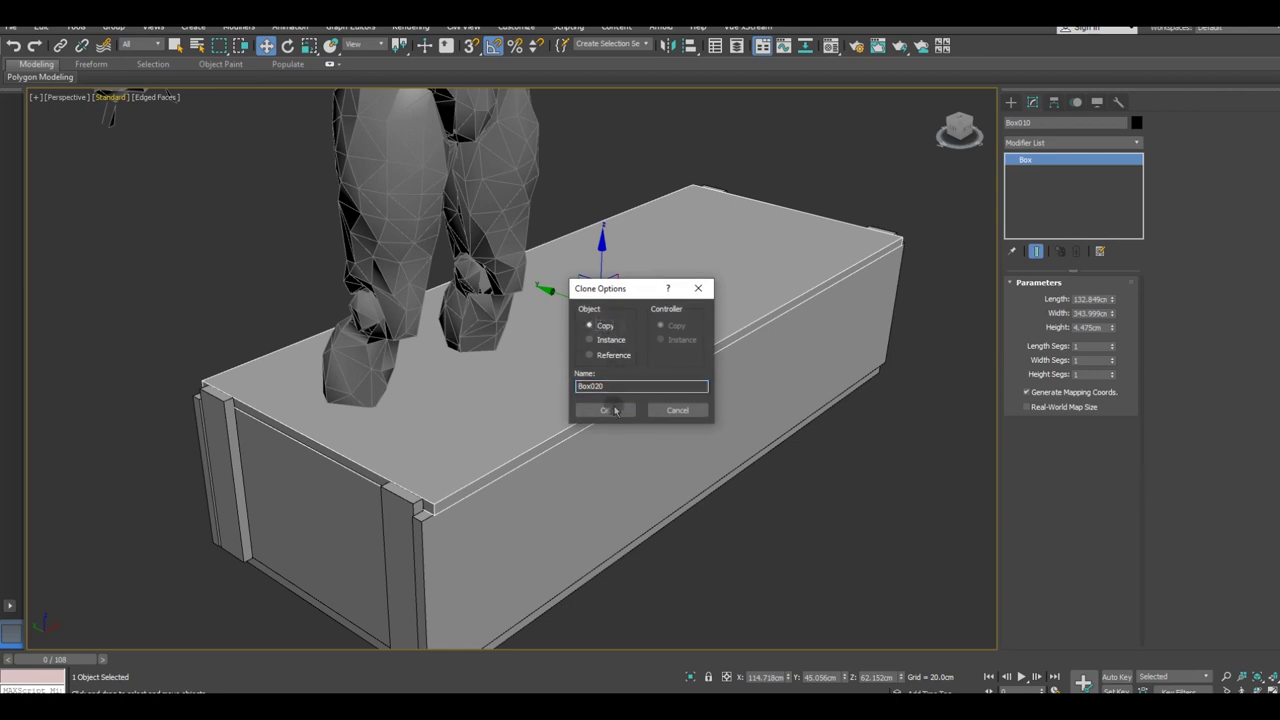
left_click(605, 410)
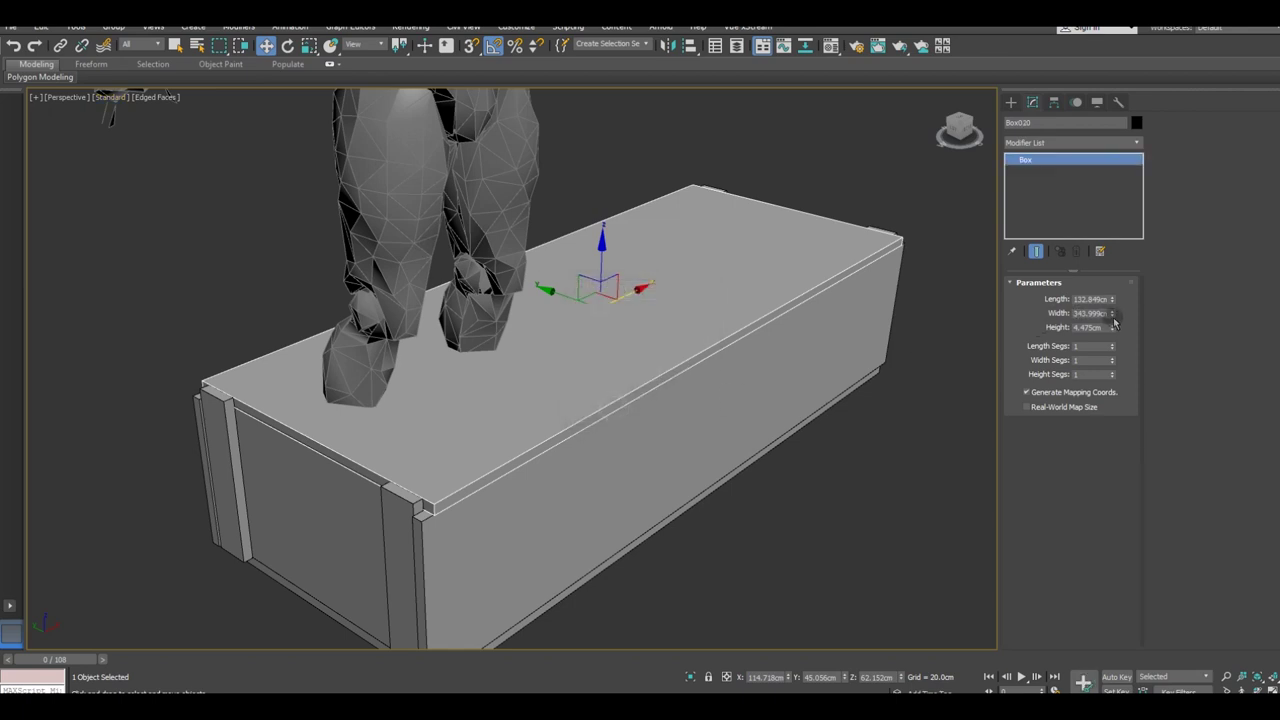
left_click_drag(1113, 318, 1109, 382)
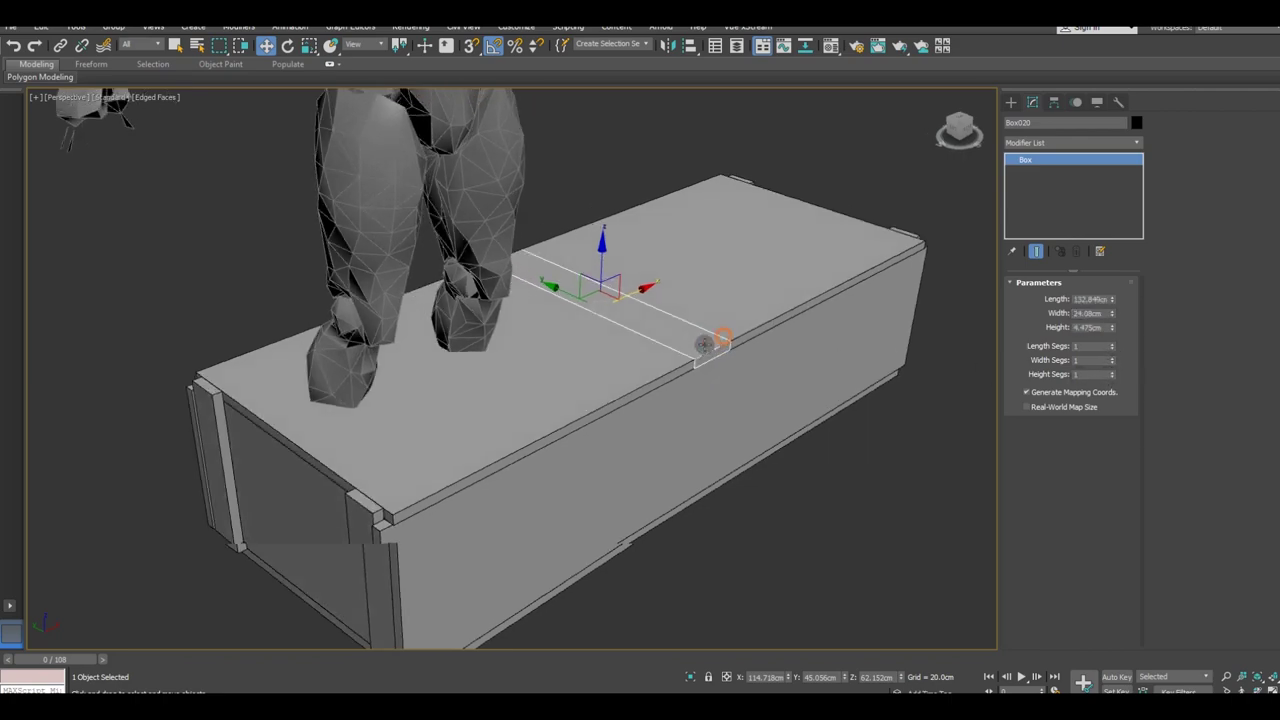
middle_click_drag(714, 337, 653, 364, "alt")
Step: Shorten the slat slightly and lift it up onto the crate lid
middle_click_drag(605, 329, 640, 314, "alt")
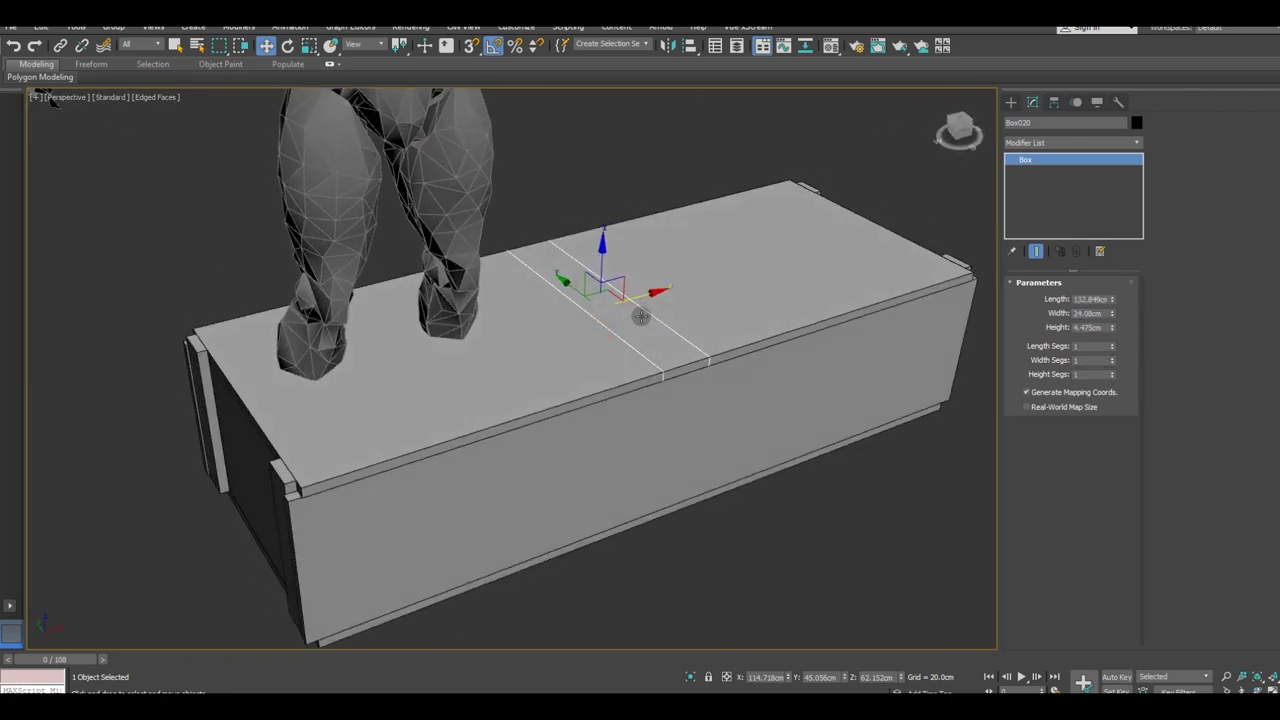
scroll(640, 314, "up", 3)
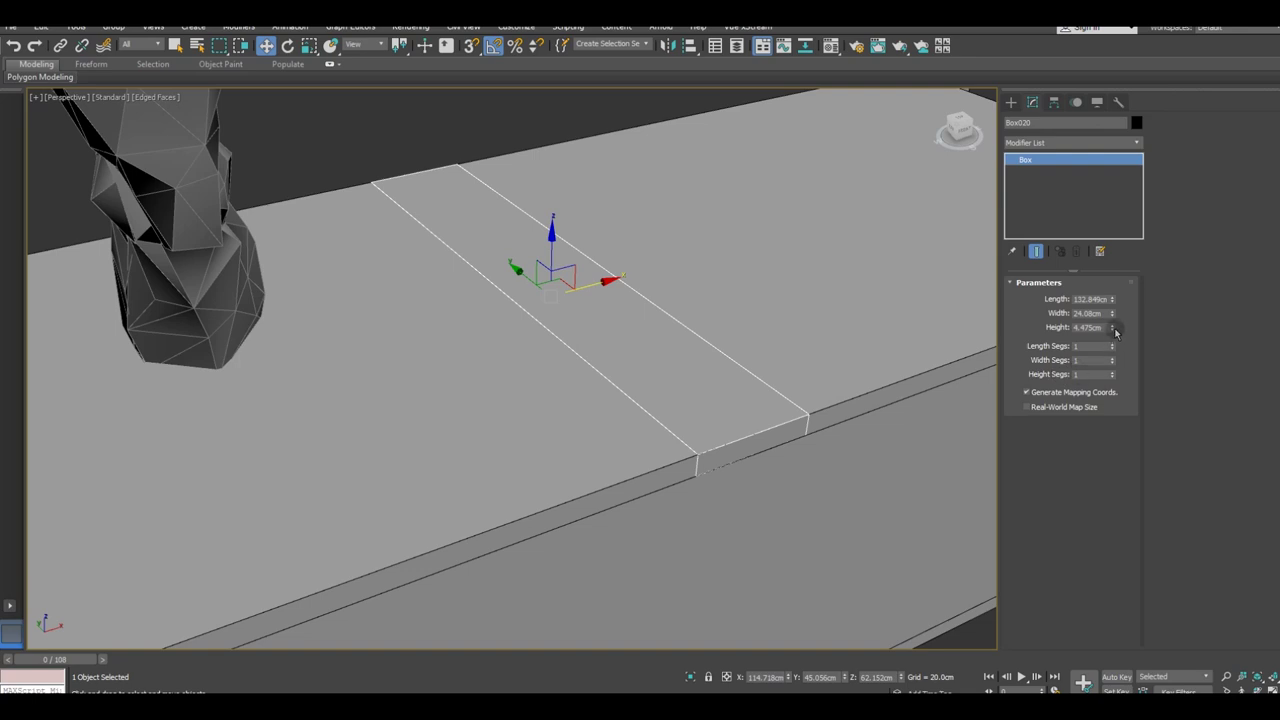
left_click_drag(1111, 306, 1113, 302)
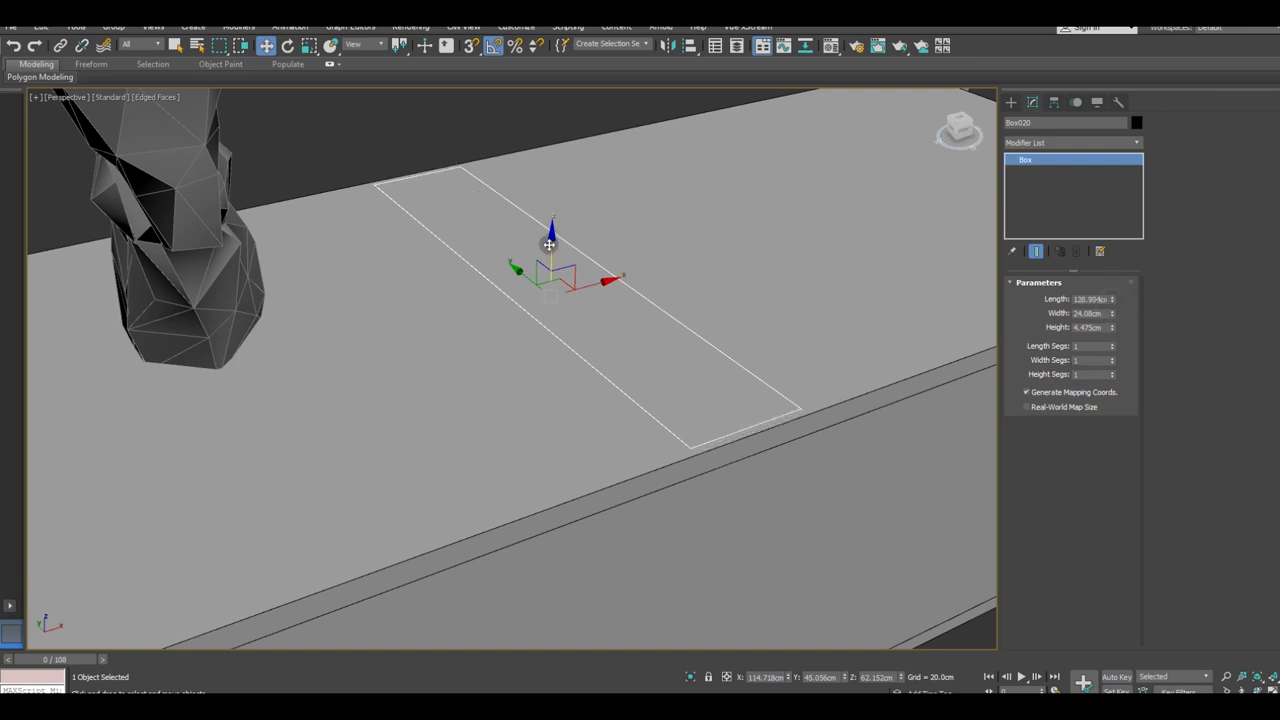
left_click_drag(549, 244, 551, 229)
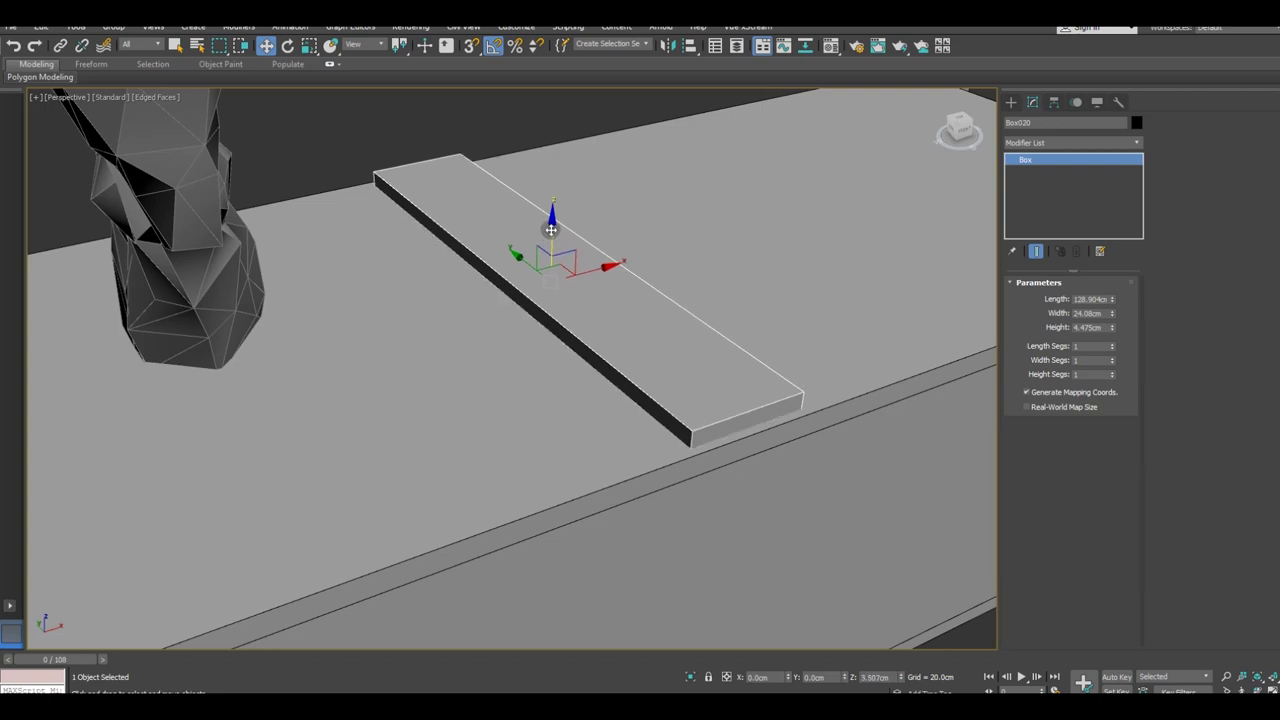
left_click_drag(551, 229, 553, 226)
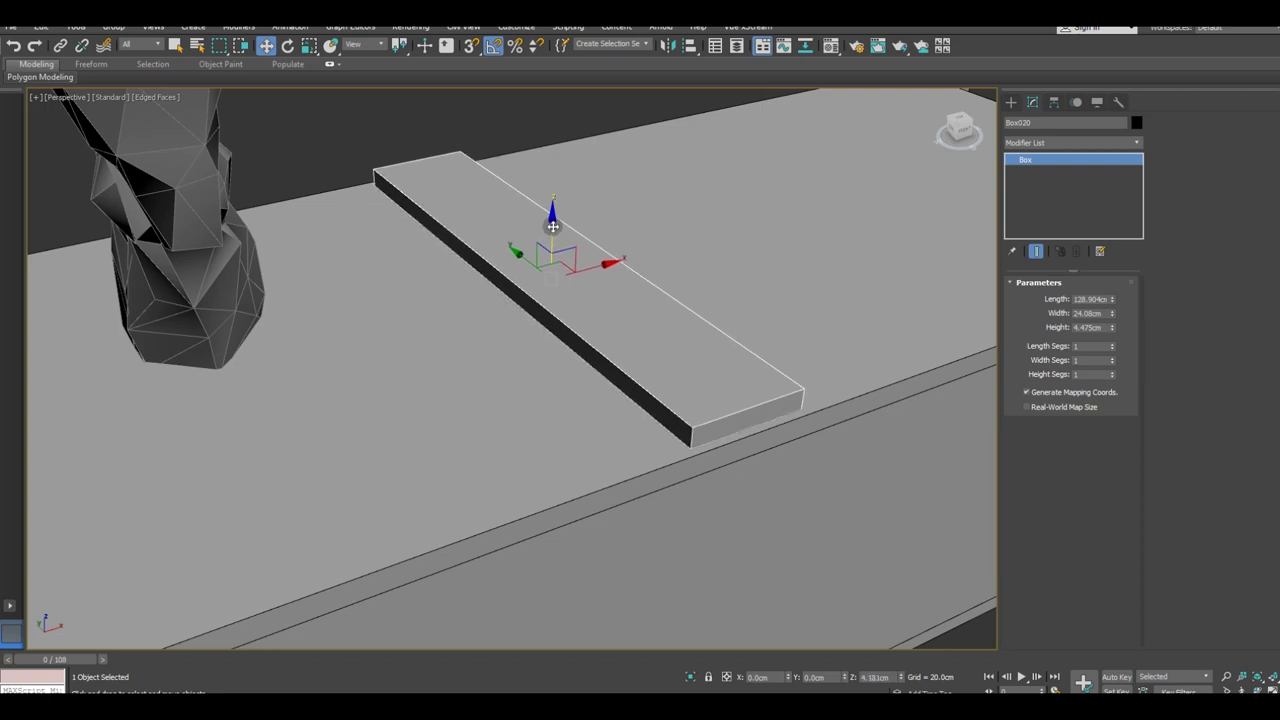
key("shift+z")
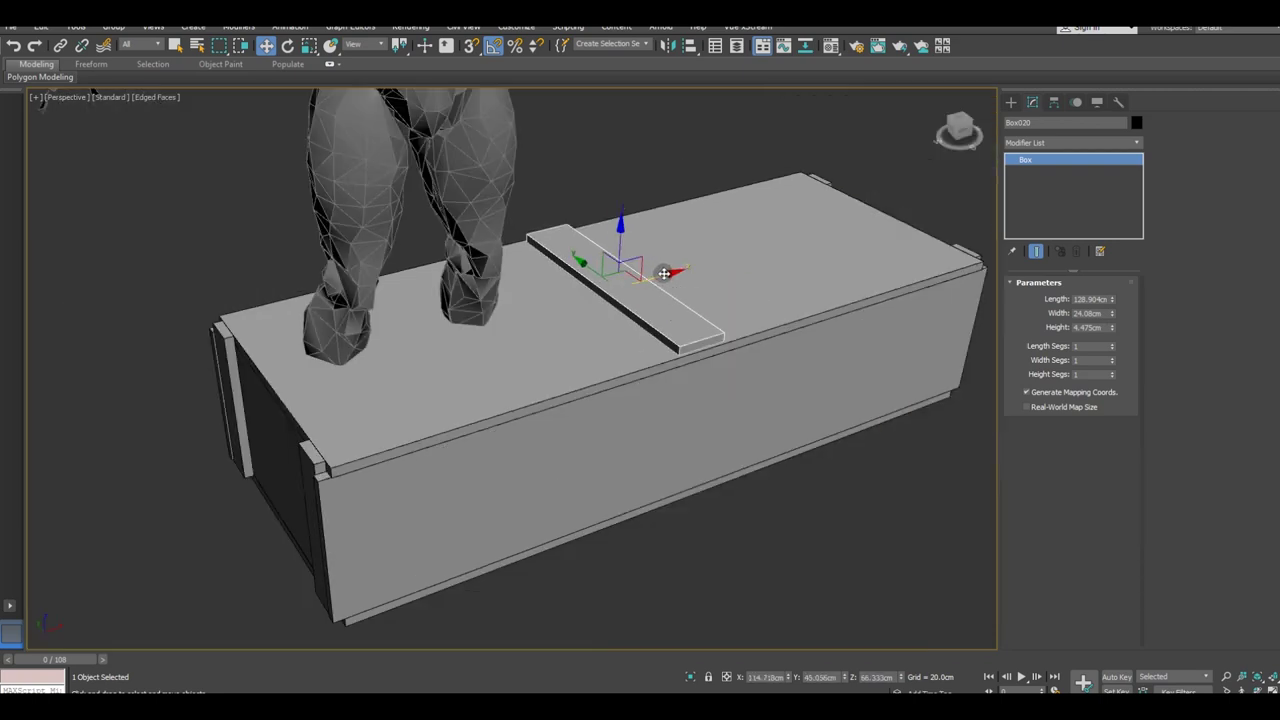
Step: Narrow the slat to 16.687 cm and position it near the lid's left end
left_click_drag(663, 273, 467, 332)
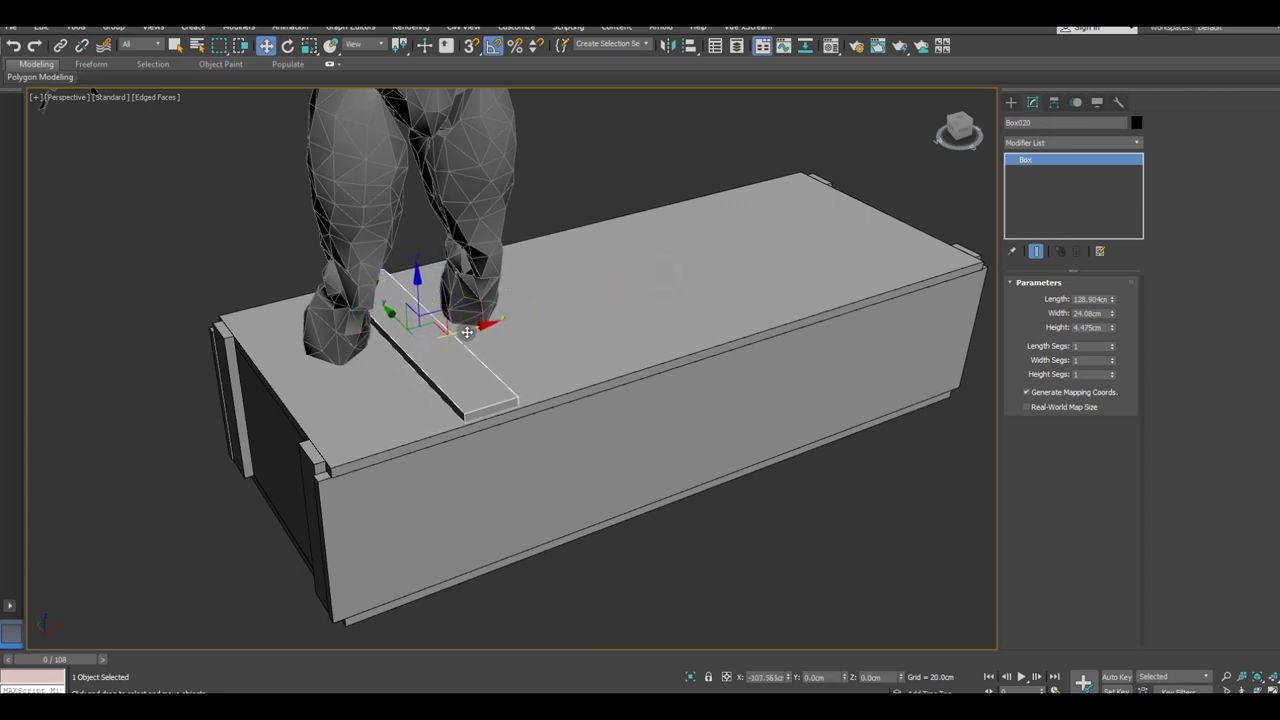
middle_click_drag(467, 332, 443, 386, "alt")
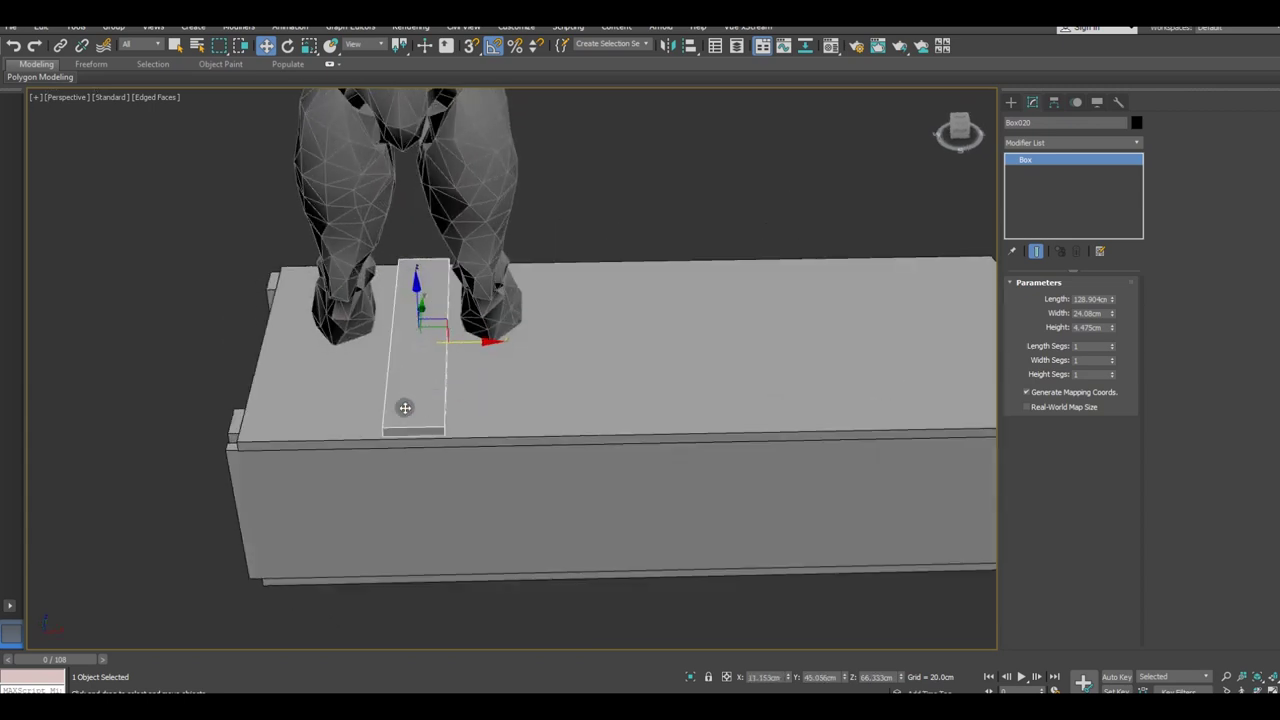
scroll(403, 408, "up", 3)
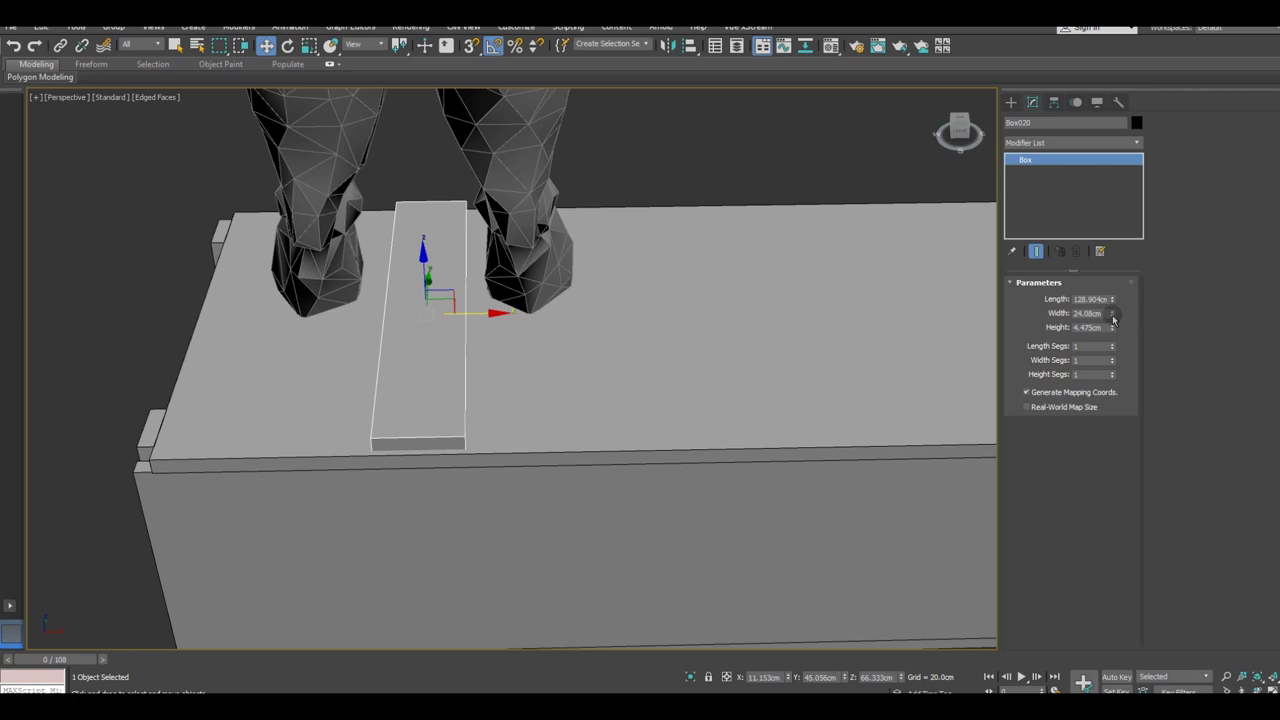
left_click_drag(1112, 318, 1120, 335)
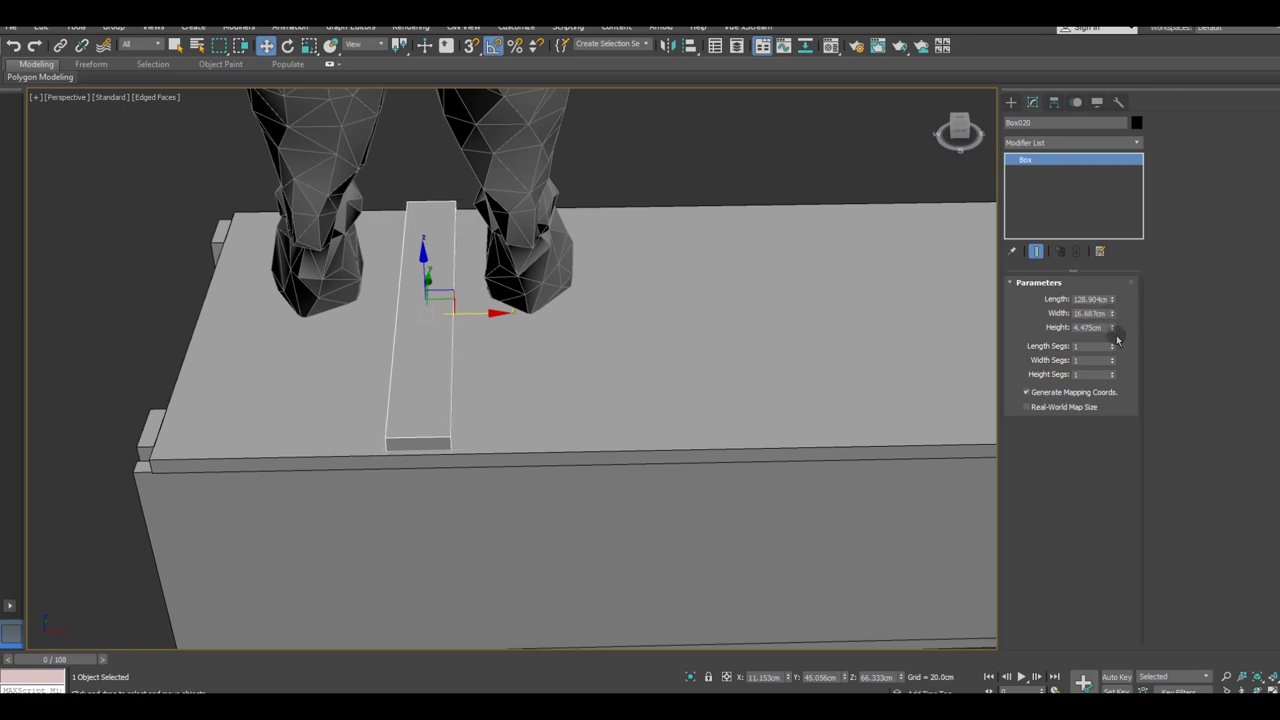
scroll(301, 400, "down", 5)
mouse_move(418, 363)
left_mouse_down()
mouse_move(397, 364)
mouse_move(772, 358)
left_mouse_up()
Step: Clone both top slats down beneath the crate as bottom runners
left_click(643, 414)
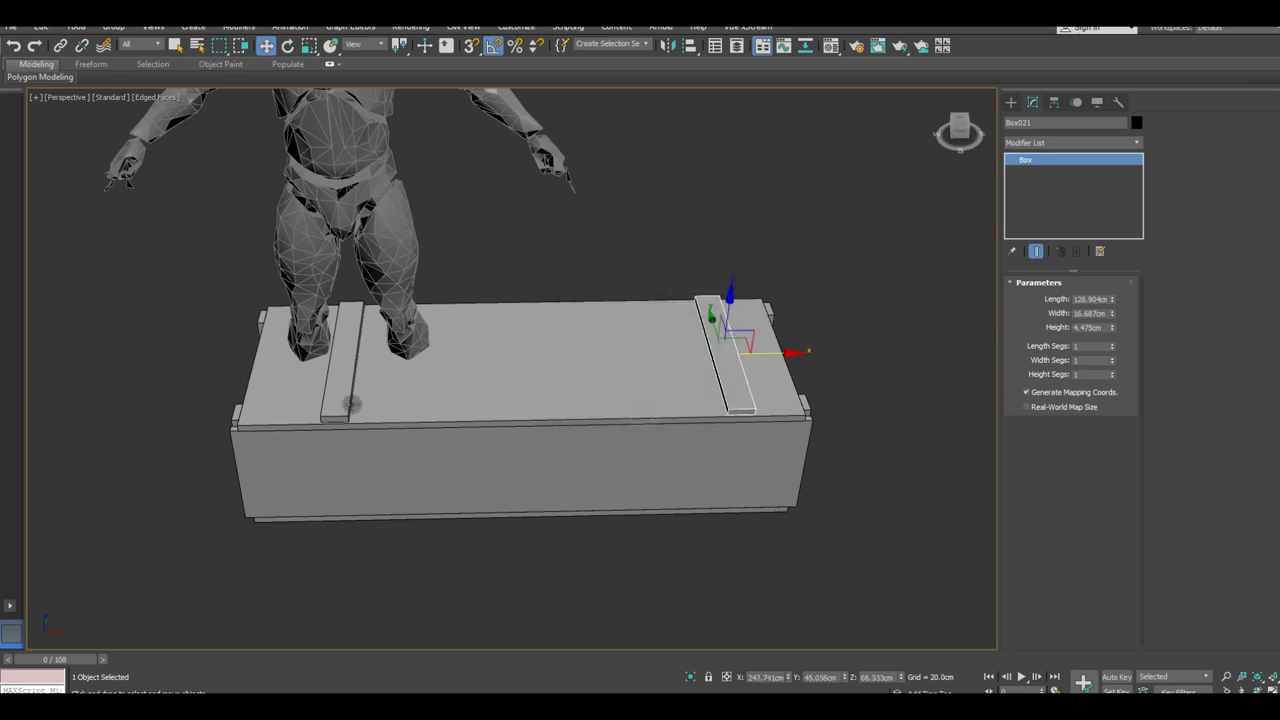
left_click(338, 403, "ctrl")
middle_click_drag(338, 403, 537, 299, "alt")
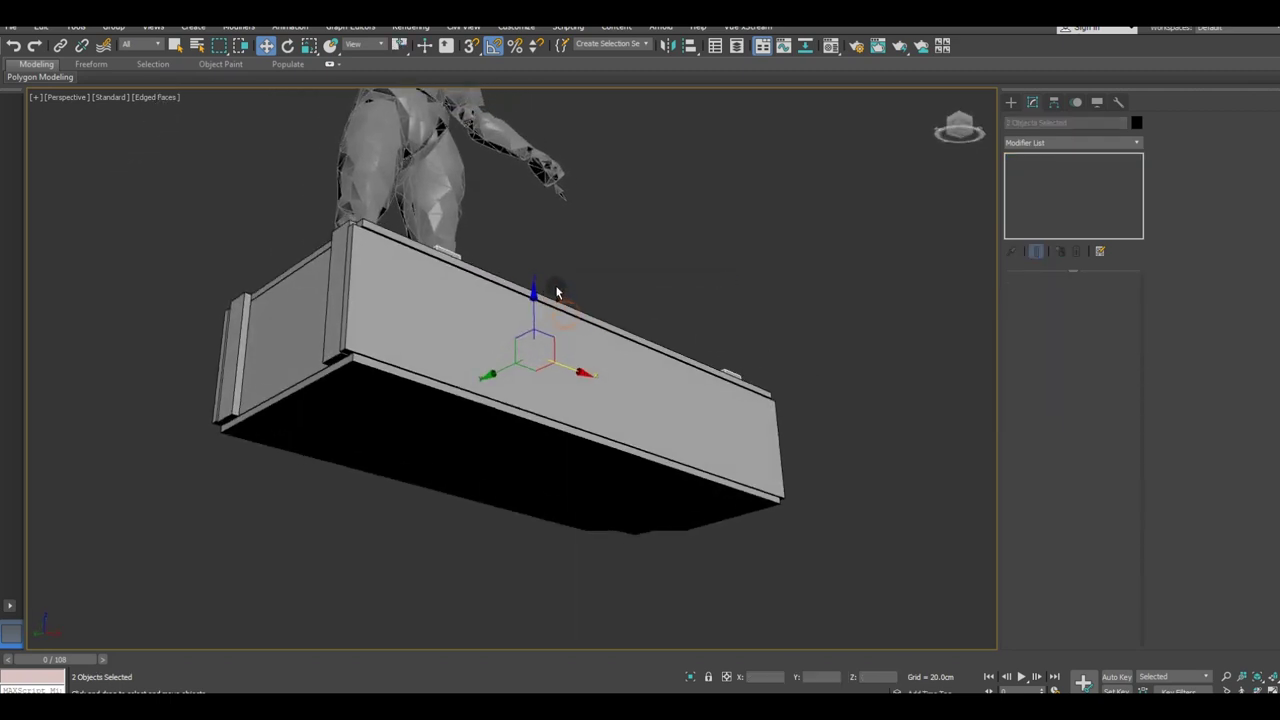
mouse_move(537, 299)
left_mouse_down()
mouse_move(546, 404)
mouse_move(533, 420)
left_mouse_up()
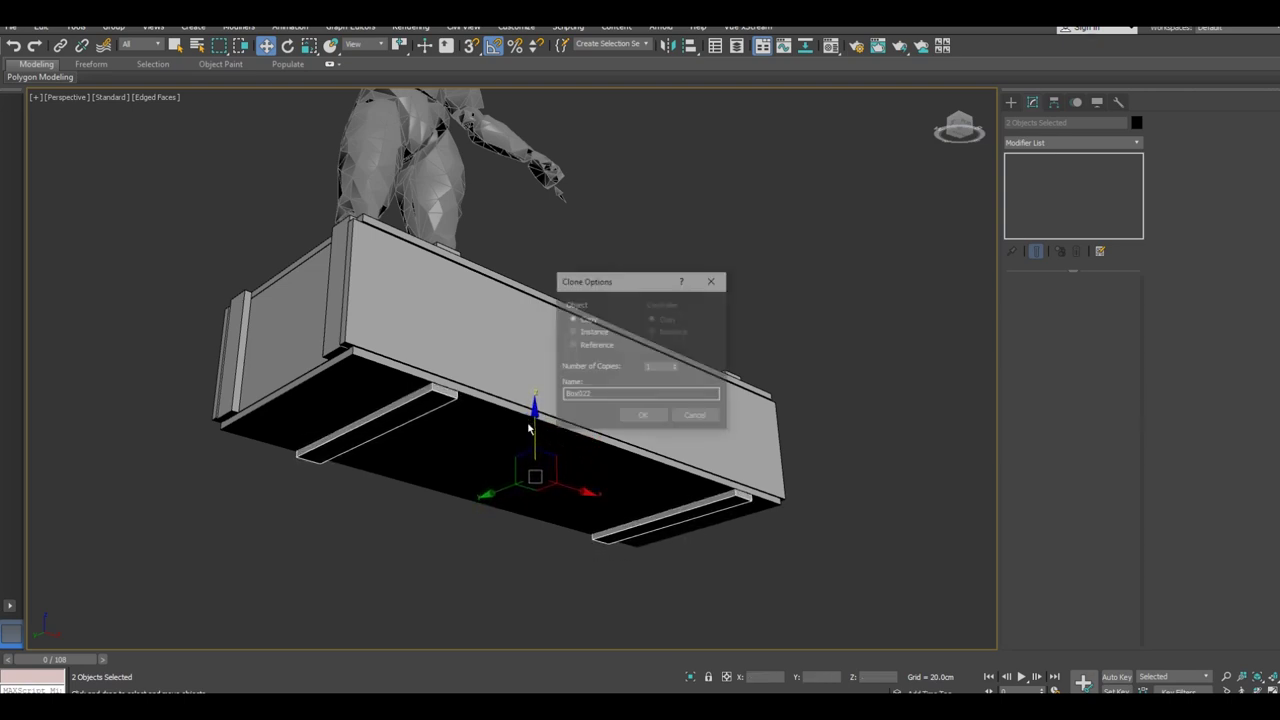
left_click(643, 416)
Step: Orbit and zoom around the crate's bottom corners to inspect the new runners
mouse_move(543, 371)
middle_mouse_down("alt")
mouse_move(577, 409)
mouse_move(946, 328)
middle_mouse_up("alt")
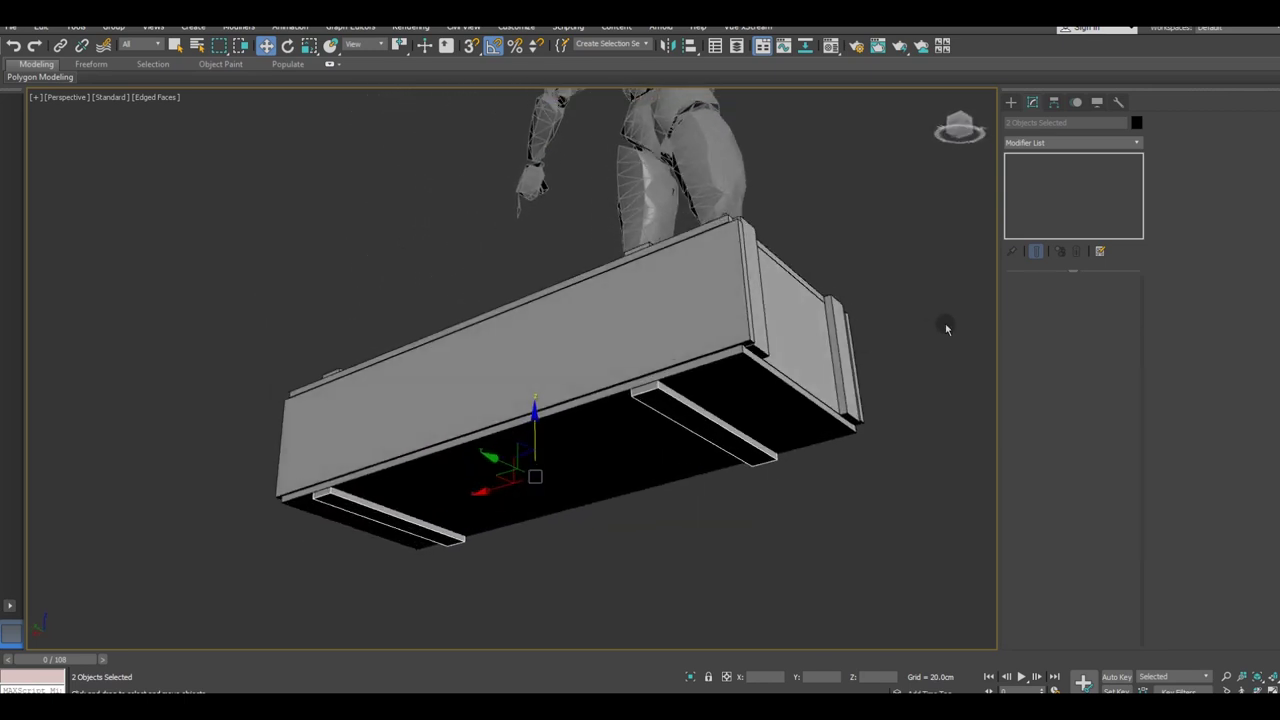
scroll(773, 337, "up", 5)
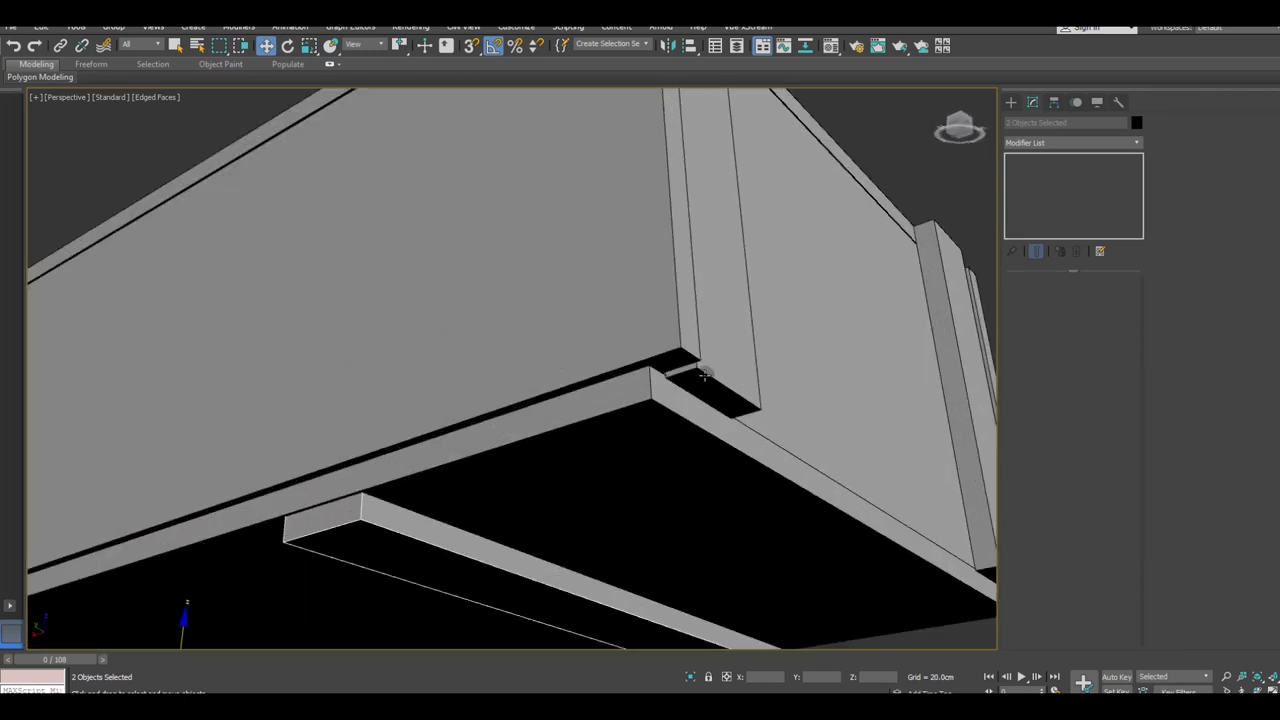
scroll(704, 374, "up", 2)
scroll(704, 374, "up", 1)
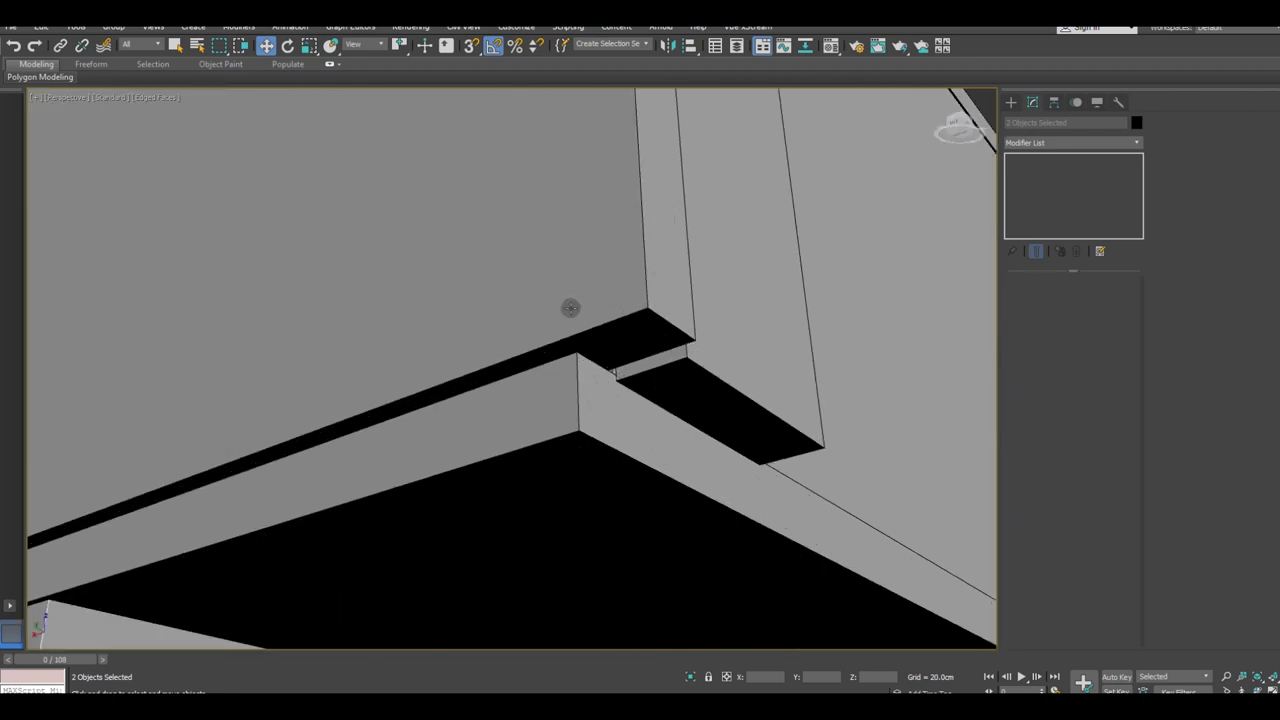
scroll(570, 307, "down", 4)
left_click(688, 352)
scroll(582, 375, "up", 4)
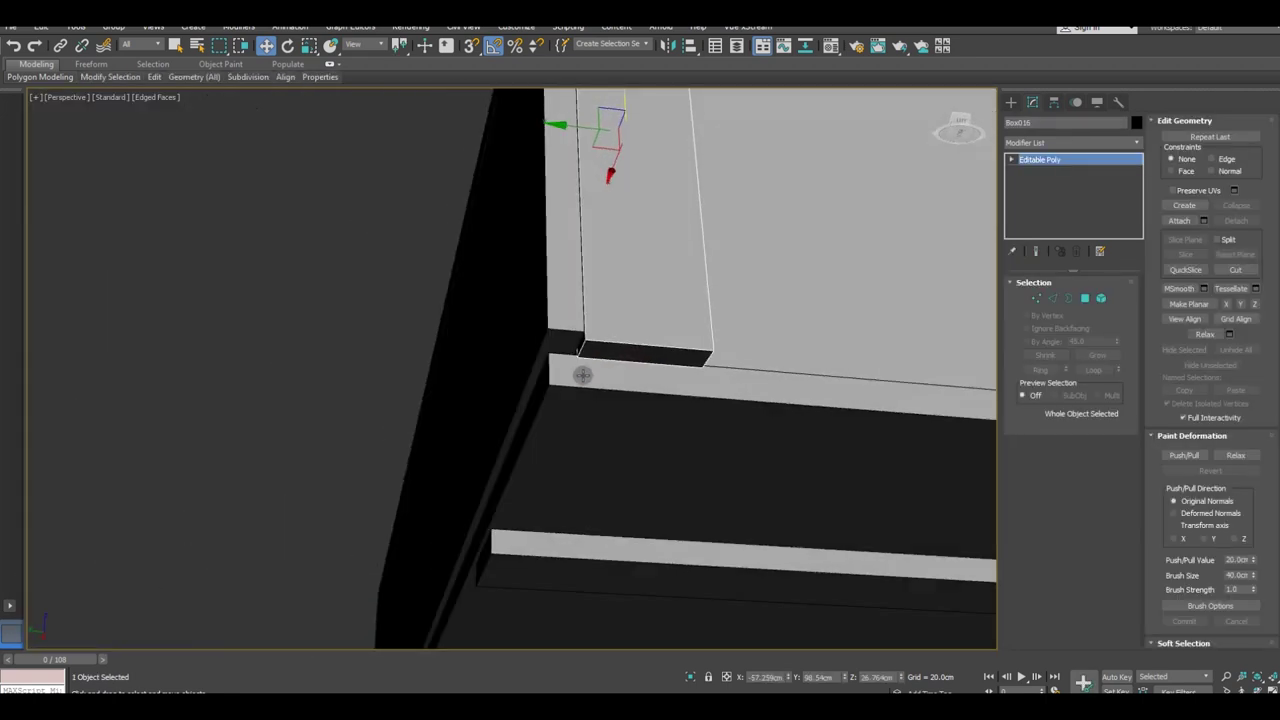
mouse_move(582, 375)
middle_mouse_down("alt")
mouse_move(563, 383)
mouse_move(586, 414)
mouse_move(692, 406)
mouse_move(657, 434)
mouse_move(588, 455)
mouse_move(726, 394)
middle_mouse_up("alt")
scroll(726, 394, "down", 3)
scroll(469, 446, "up", 2)
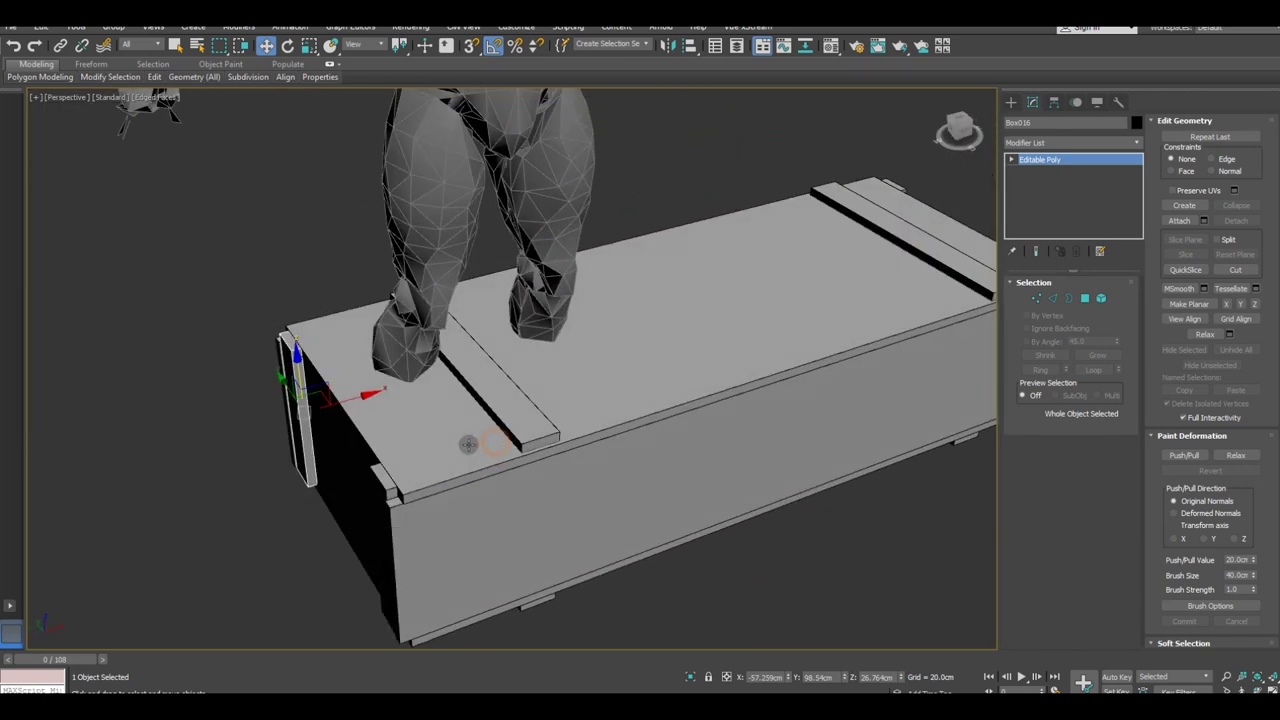
scroll(649, 484, "up", 2)
left_click(310, 198)
middle_click_drag(310, 198, 458, 444, "alt")
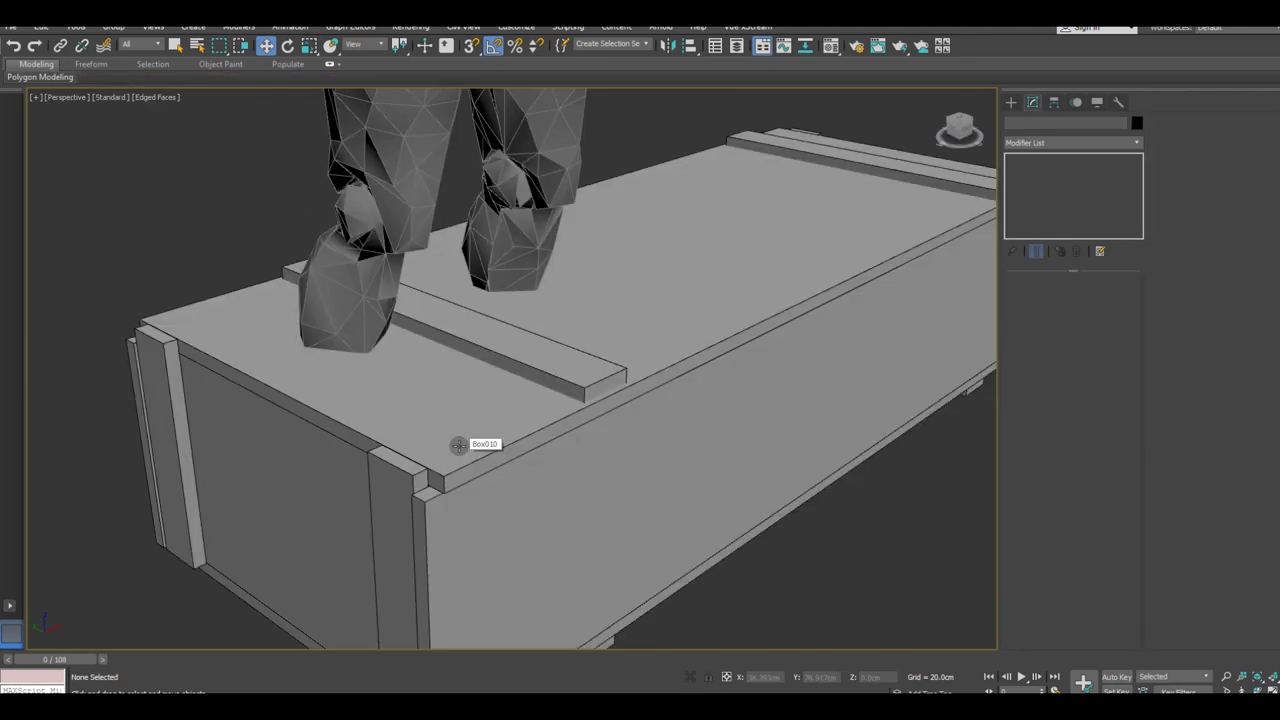
Step: Clone the crate's top board and place the copy as a thin strip on the lid
left_click(458, 444)
left_click(48, 28)
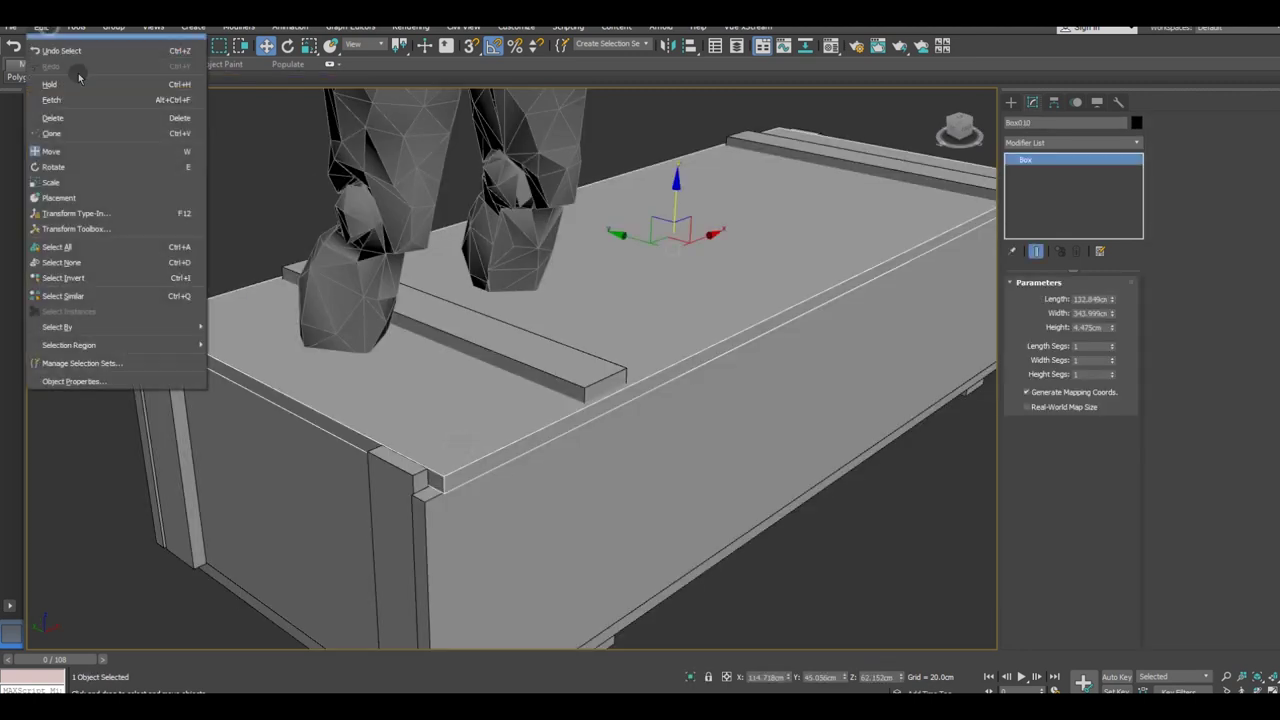
left_click(94, 126)
left_click(608, 410)
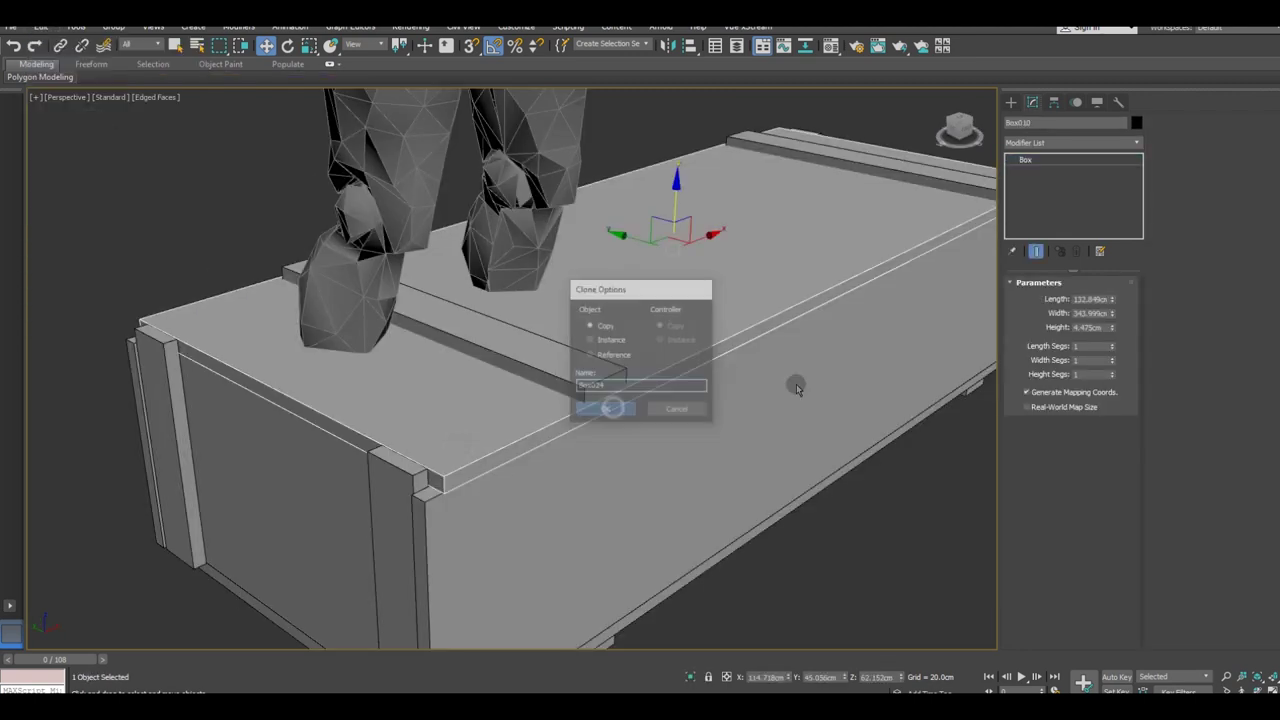
left_click_drag(1112, 313, 1107, 377)
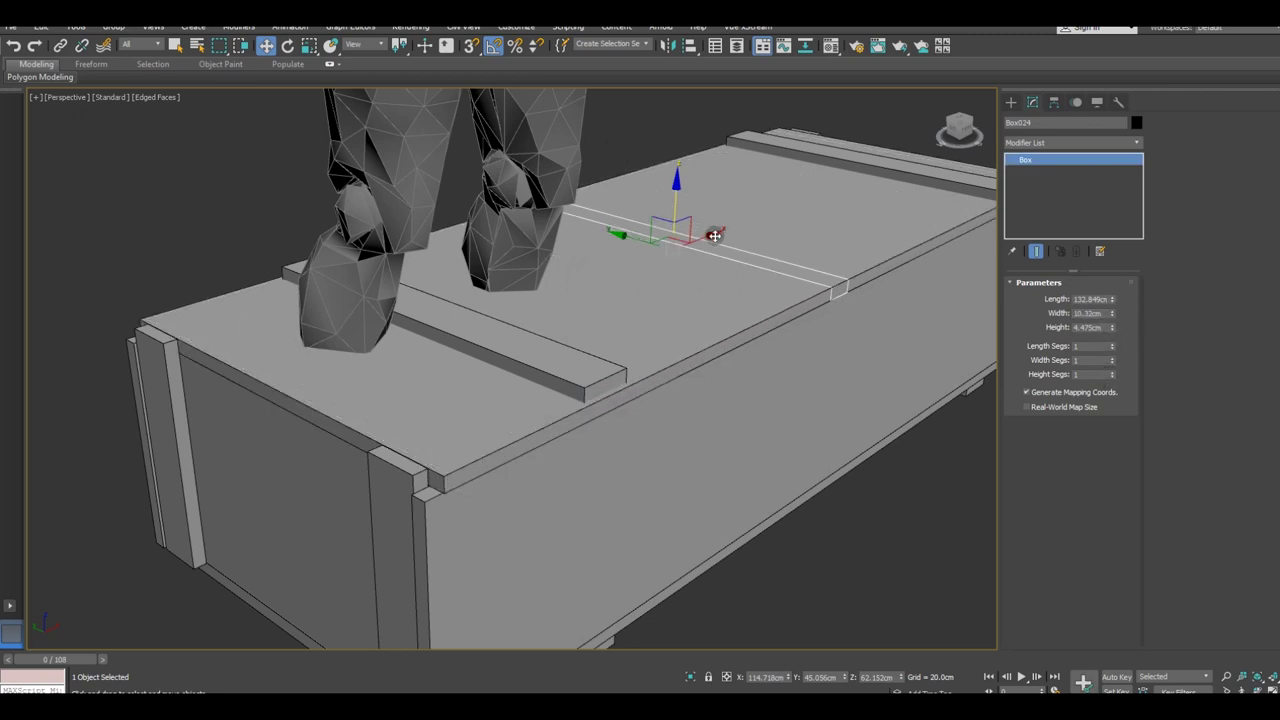
mouse_move(706, 236)
left_mouse_down()
mouse_move(620, 250)
mouse_move(368, 348)
left_mouse_up()
scroll(423, 443, "up", 2)
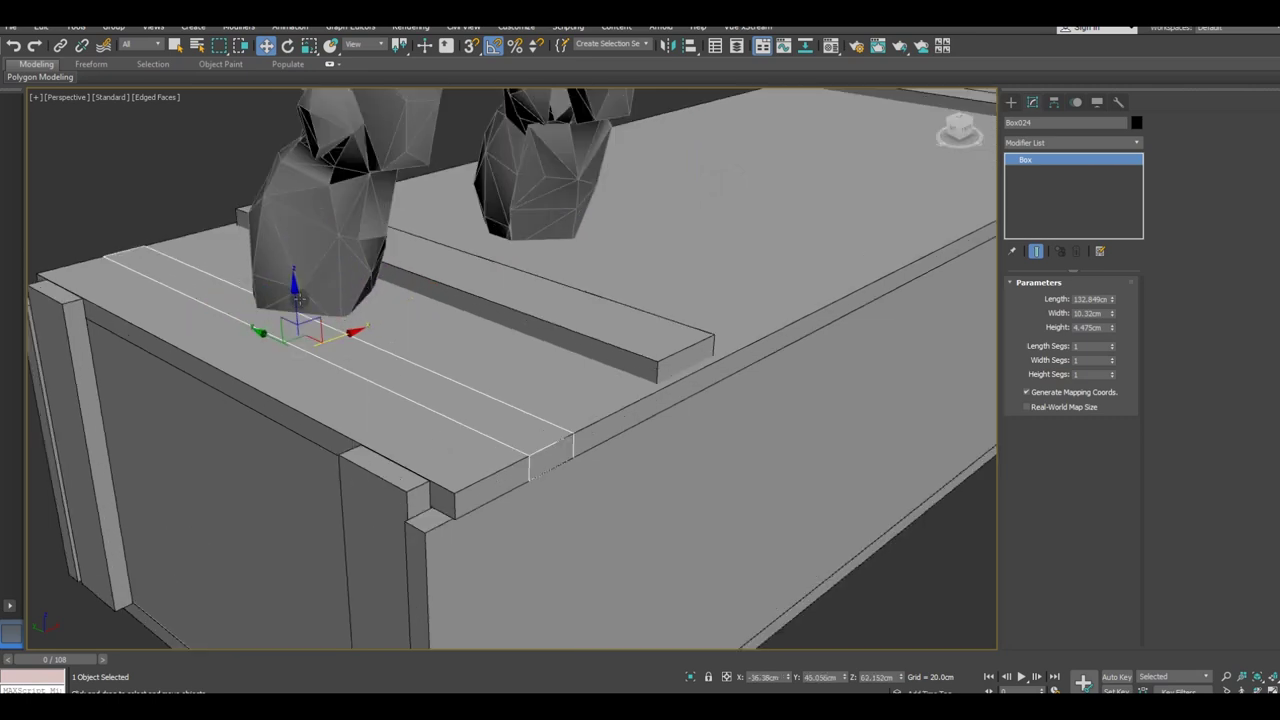
left_click_drag(297, 306, 296, 295)
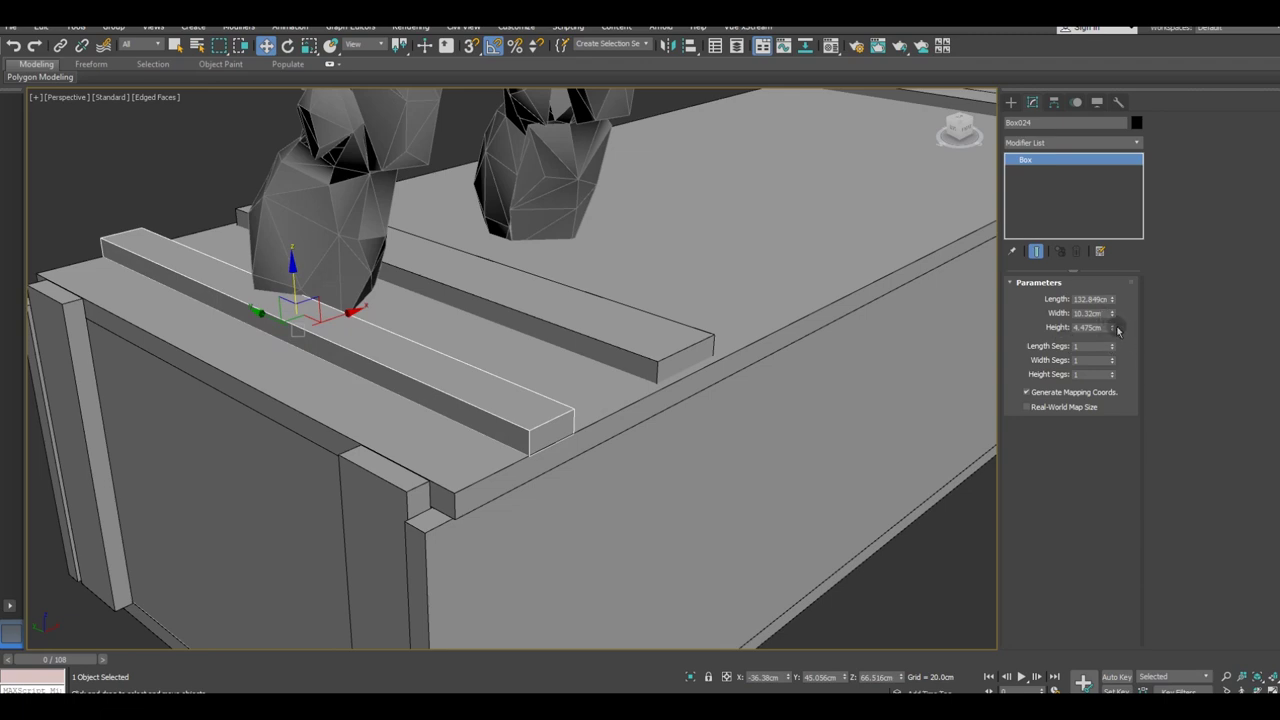
Step: Thin the strap to 0.654 cm height and lift it slightly above the lid
left_click_drag(1117, 330, 1116, 377)
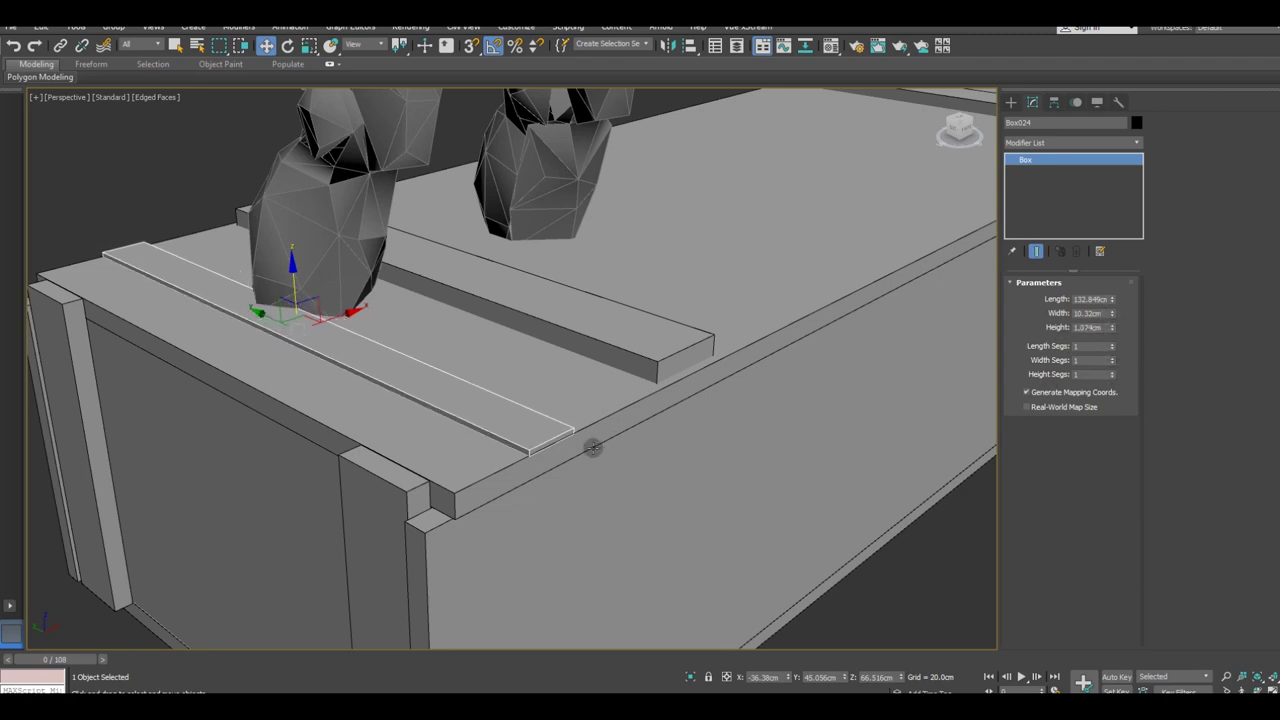
scroll(482, 480, "up", 2)
scroll(506, 480, "up", 2)
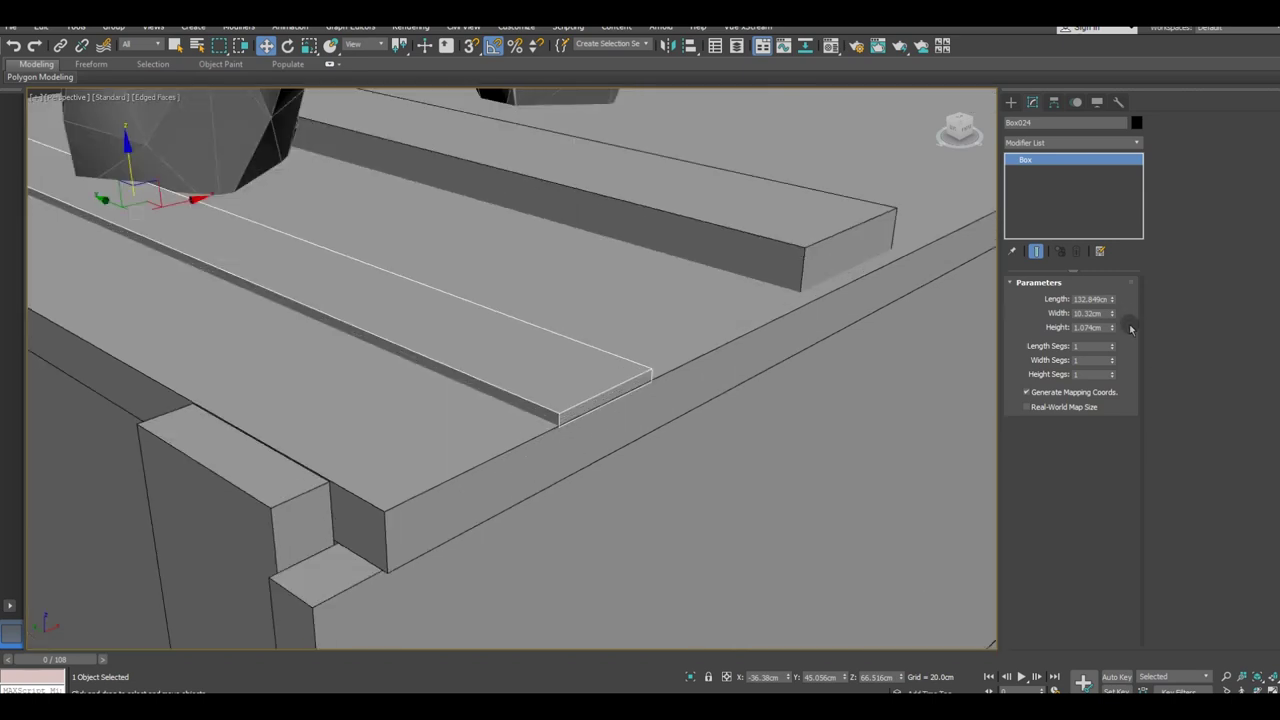
left_click_drag(1114, 315, 1118, 328)
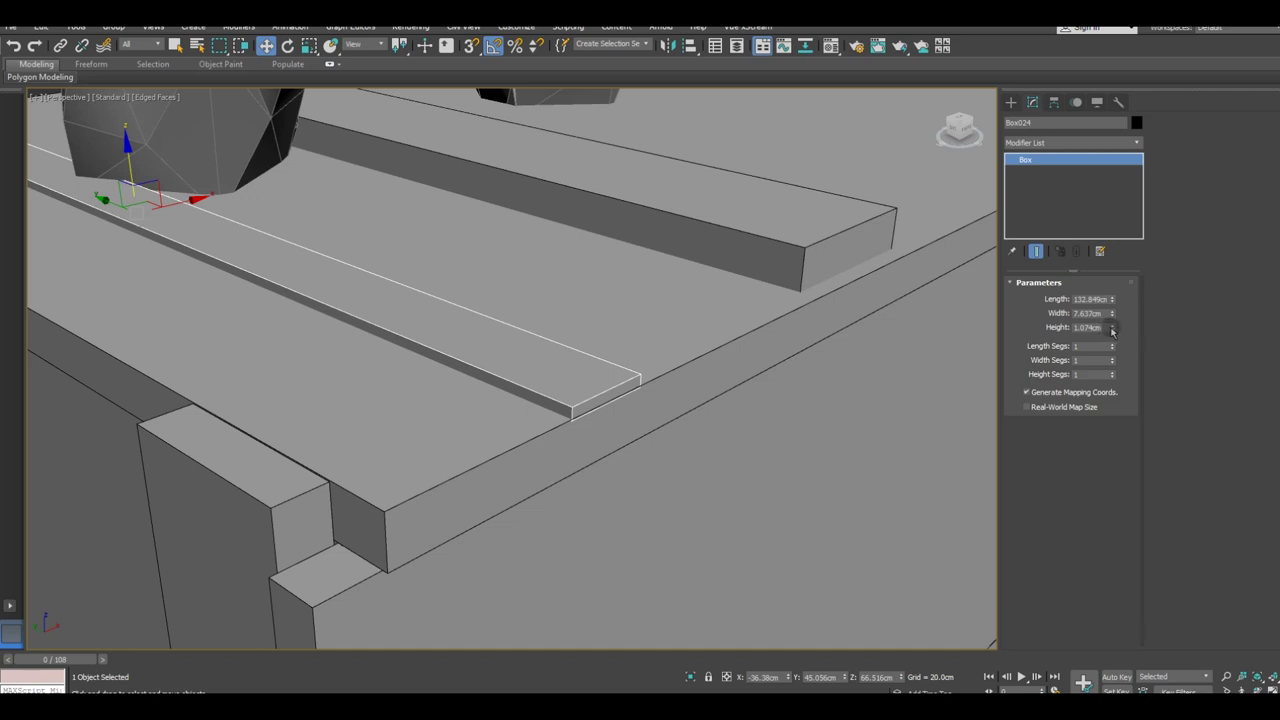
left_click_drag(1112, 330, 1123, 342)
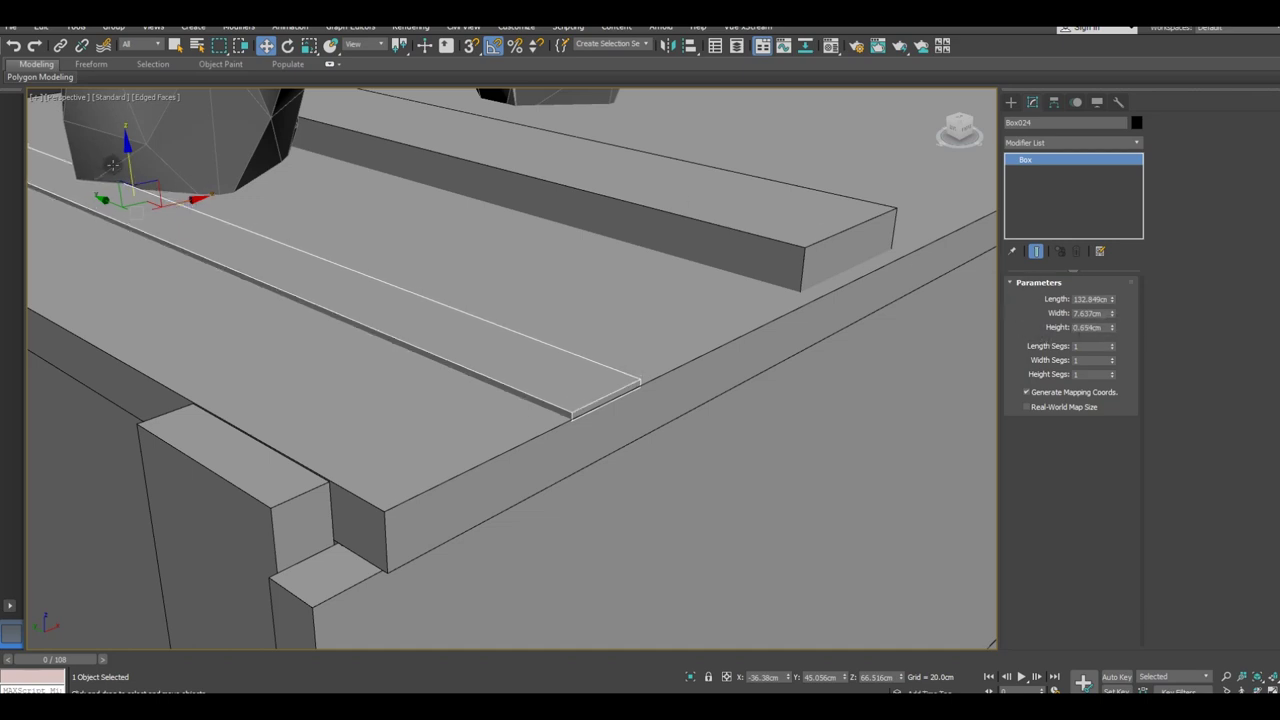
left_click_drag(131, 177, 128, 178)
Step: Narrow the strap to 6.579 cm wide and lengthen it to 134.178 cm
mouse_move(128, 177)
middle_mouse_down("alt")
mouse_move(386, 251)
mouse_move(408, 243)
mouse_move(374, 257)
mouse_move(525, 289)
middle_mouse_up("alt")
scroll(525, 289, "down", 5)
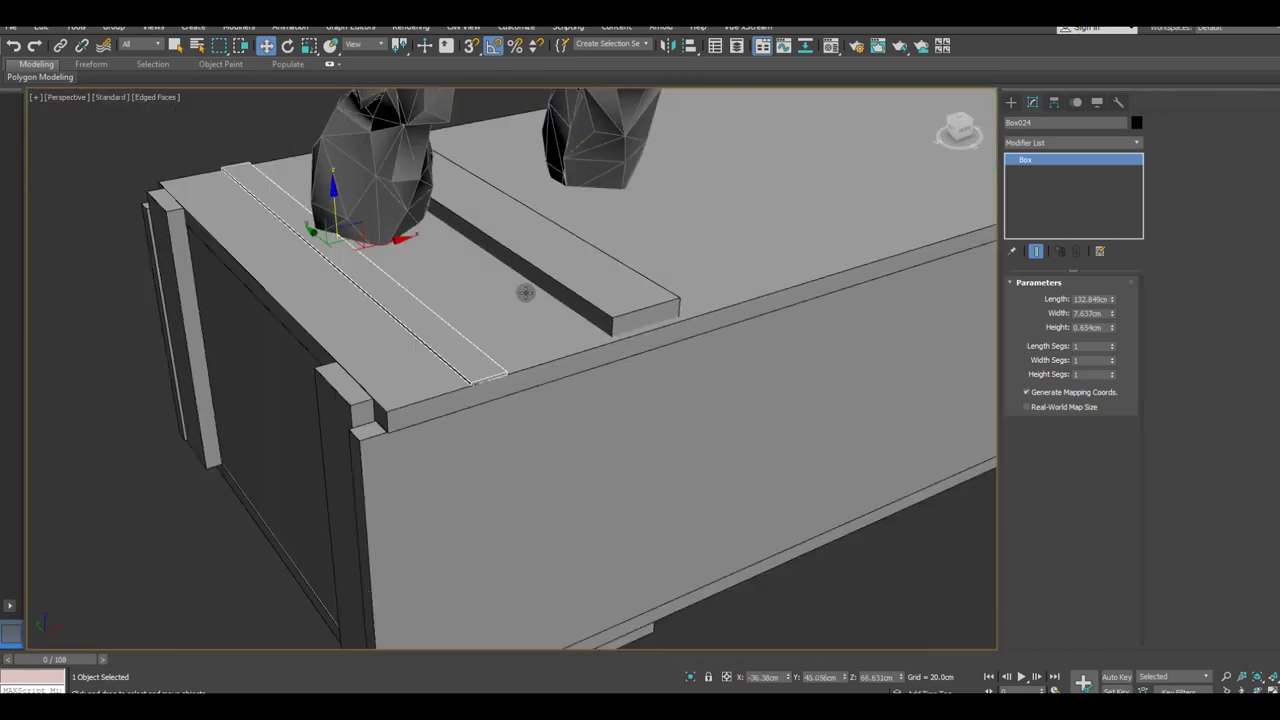
scroll(463, 366, "up", 3)
scroll(463, 366, "up", 2)
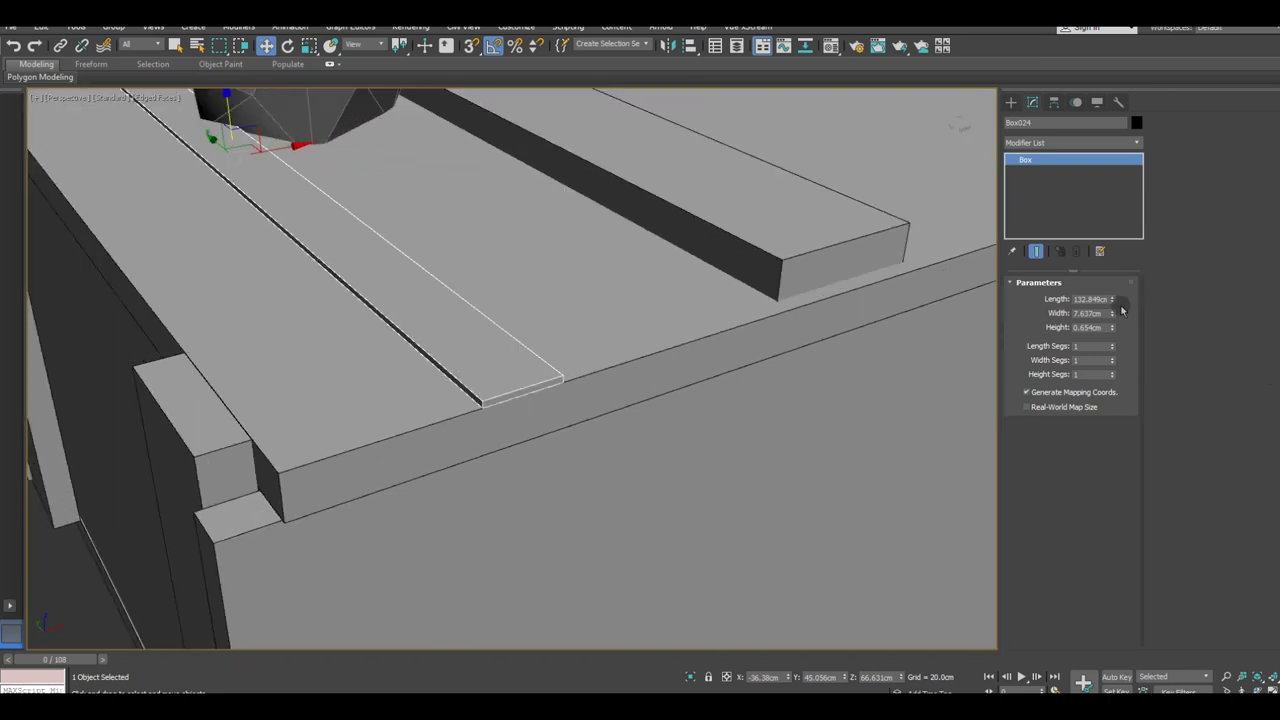
left_click_drag(1112, 319, 1113, 325)
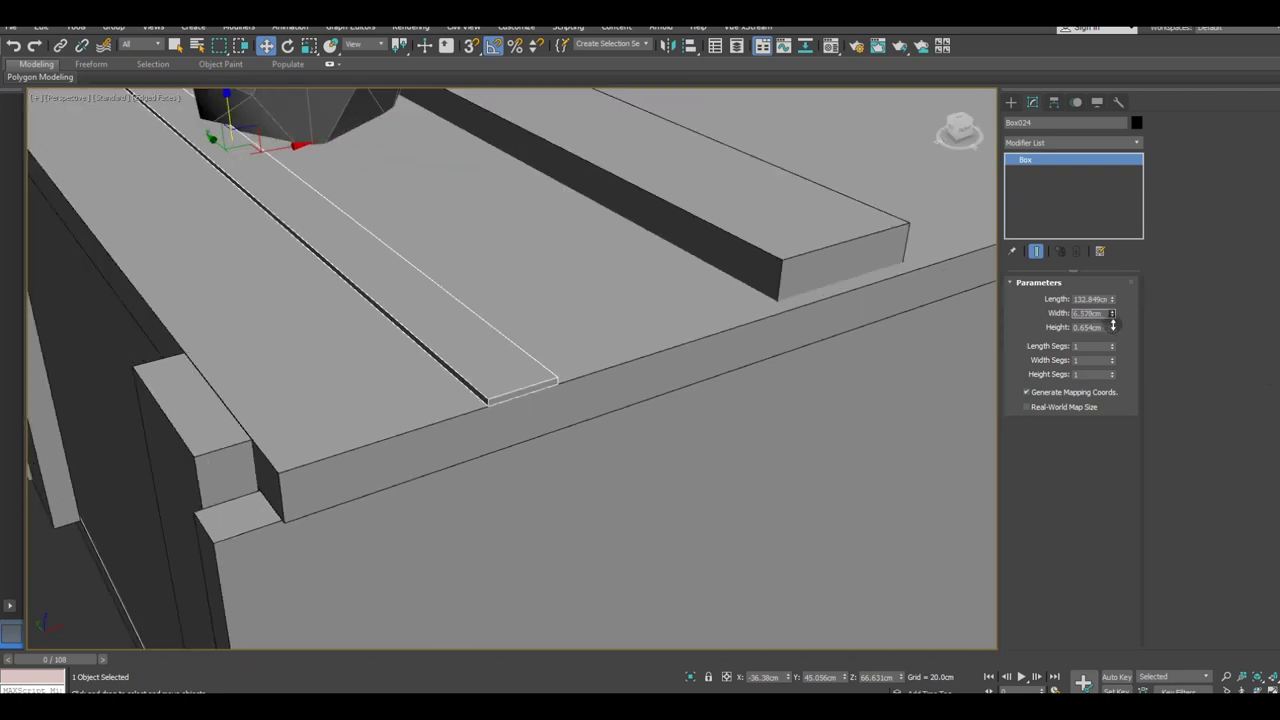
right_click(1064, 180)
left_click(1007, 332)
left_click_drag(1112, 299, 1112, 297)
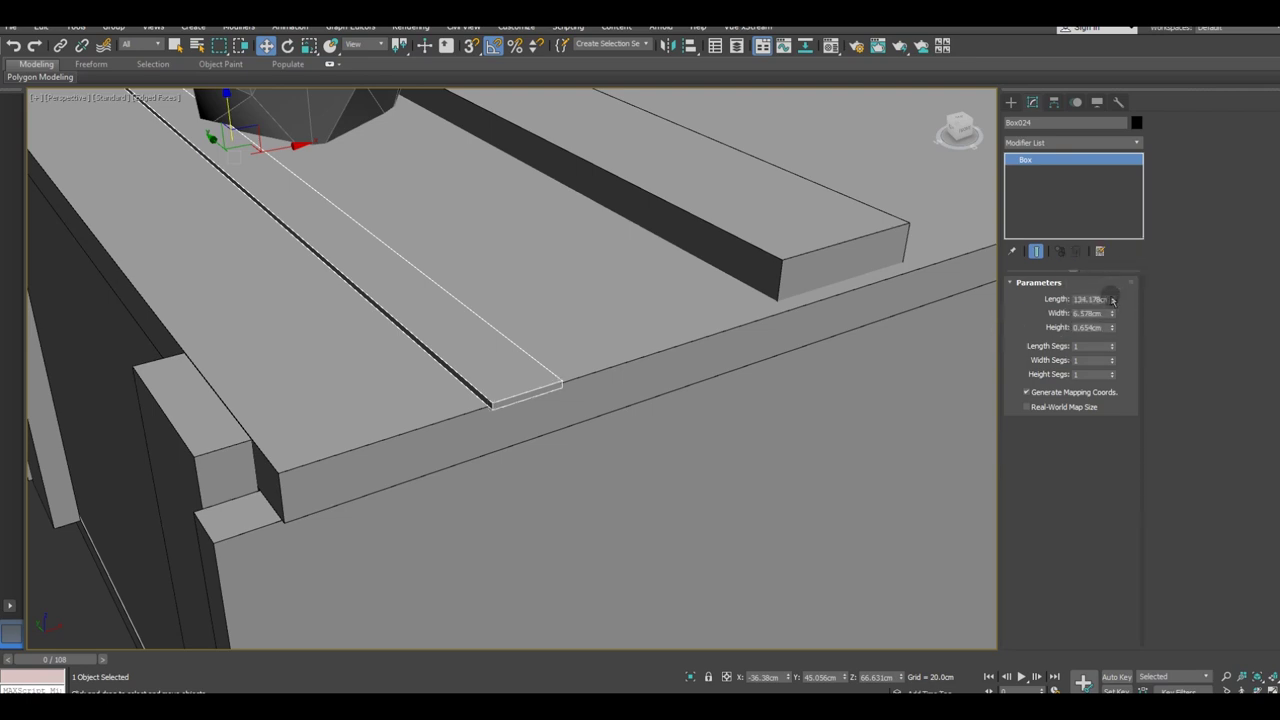
Step: Convert the strap to an Editable Poly, after trying and undoing a NURBS conversion
right_click(1082, 214)
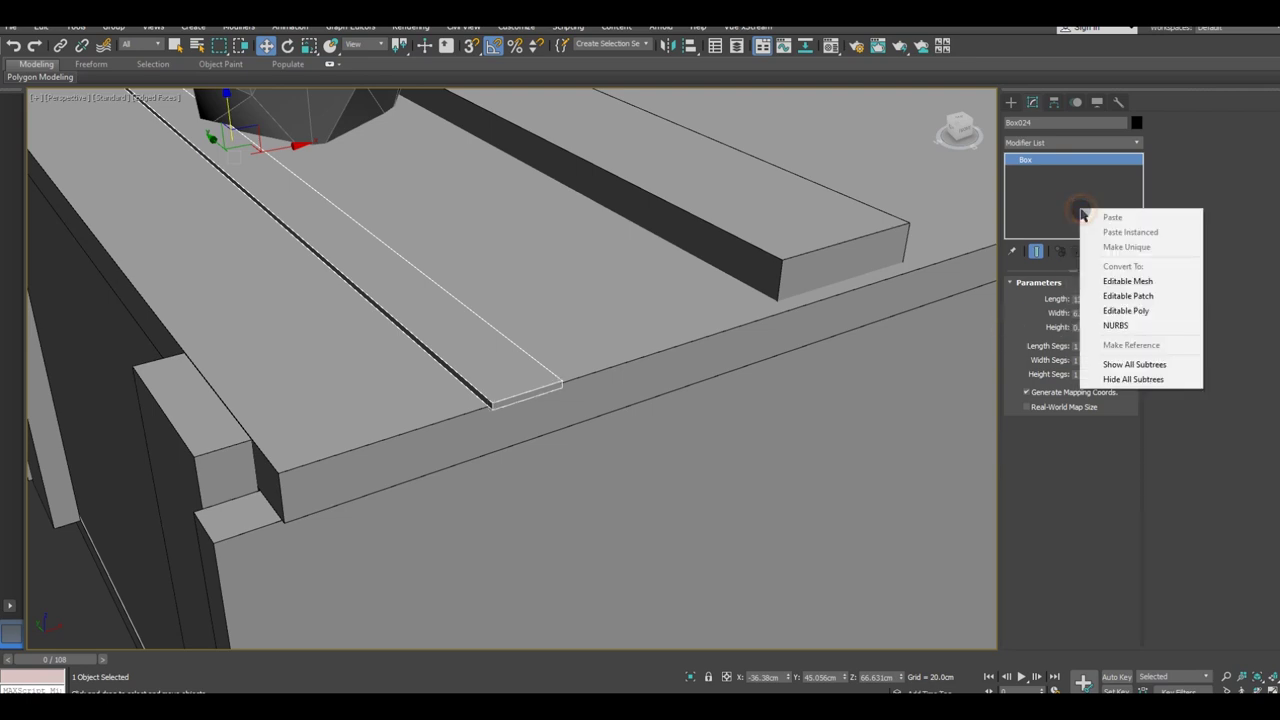
left_click(1115, 310)
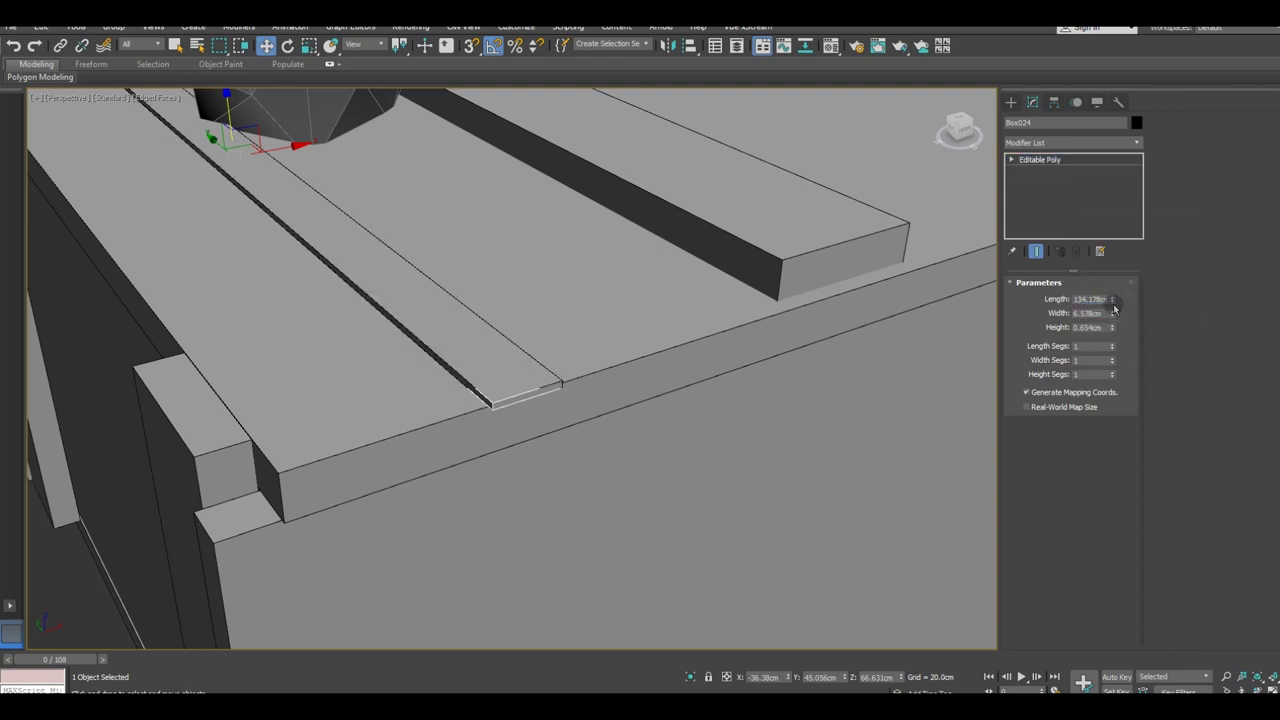
left_click(12, 46)
left_click(12, 46)
right_click(1014, 185)
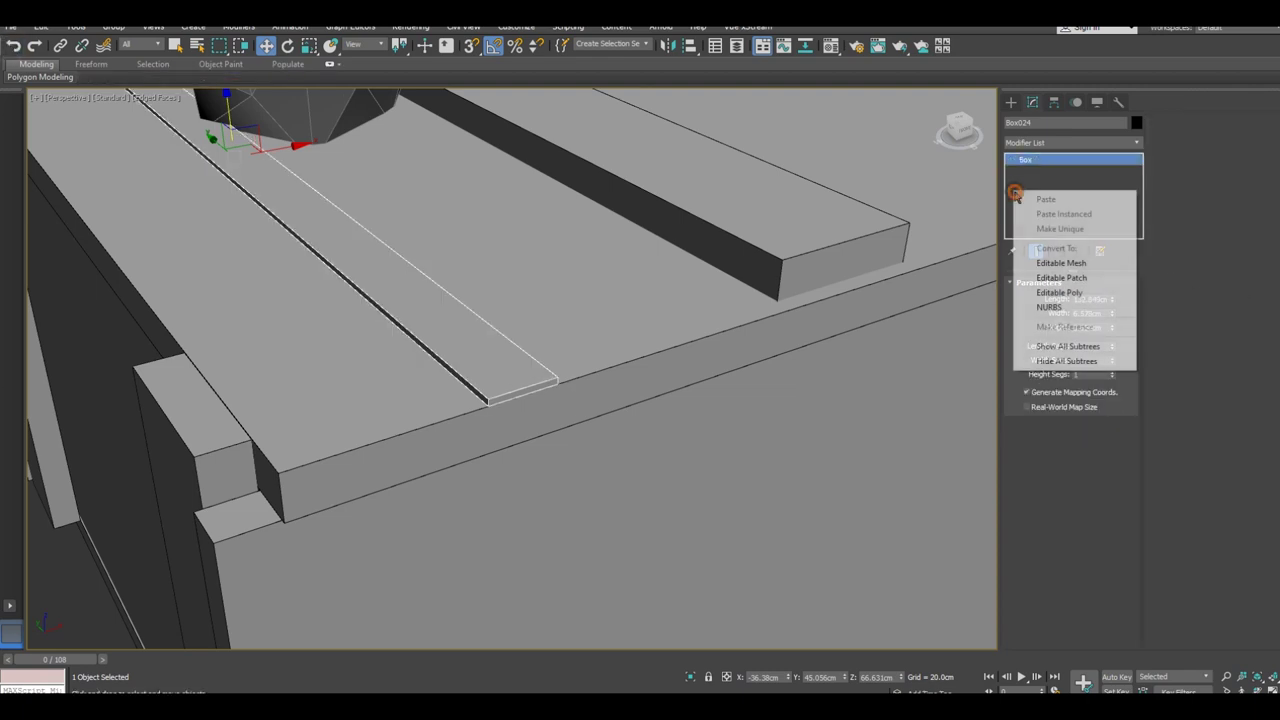
left_click(1076, 304)
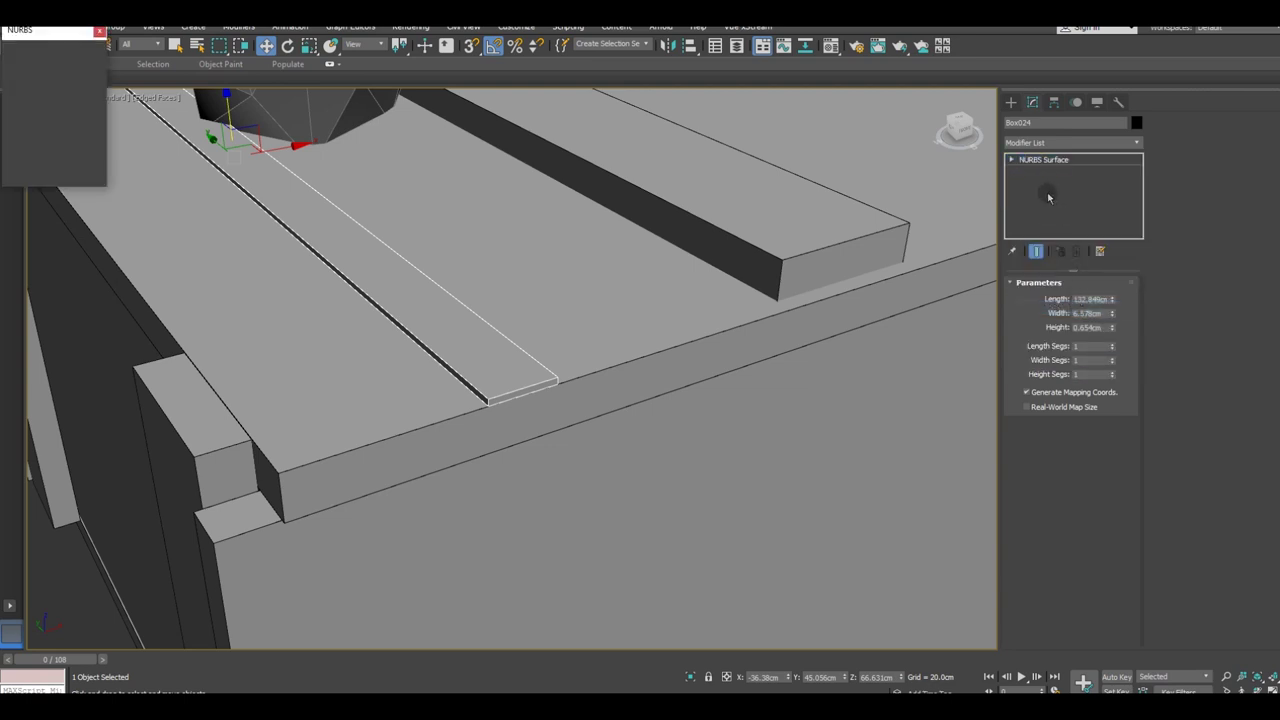
left_click(99, 32)
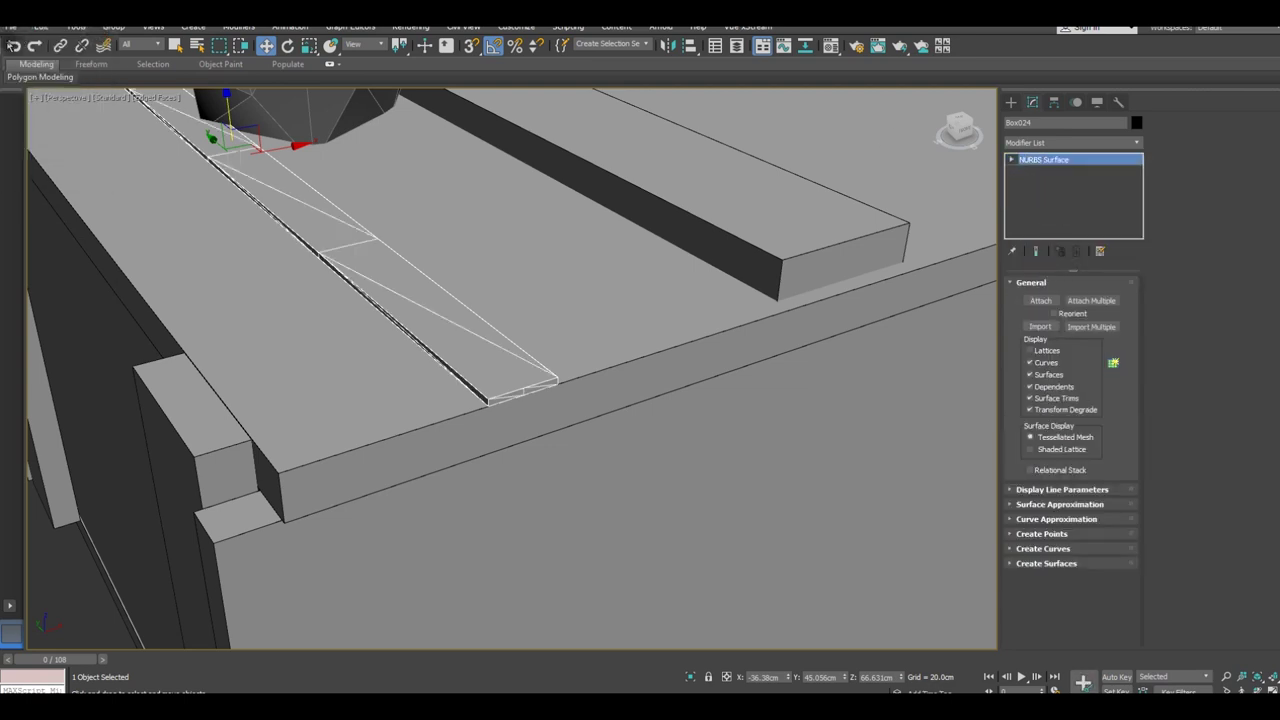
left_click(12, 46)
right_click(1124, 208)
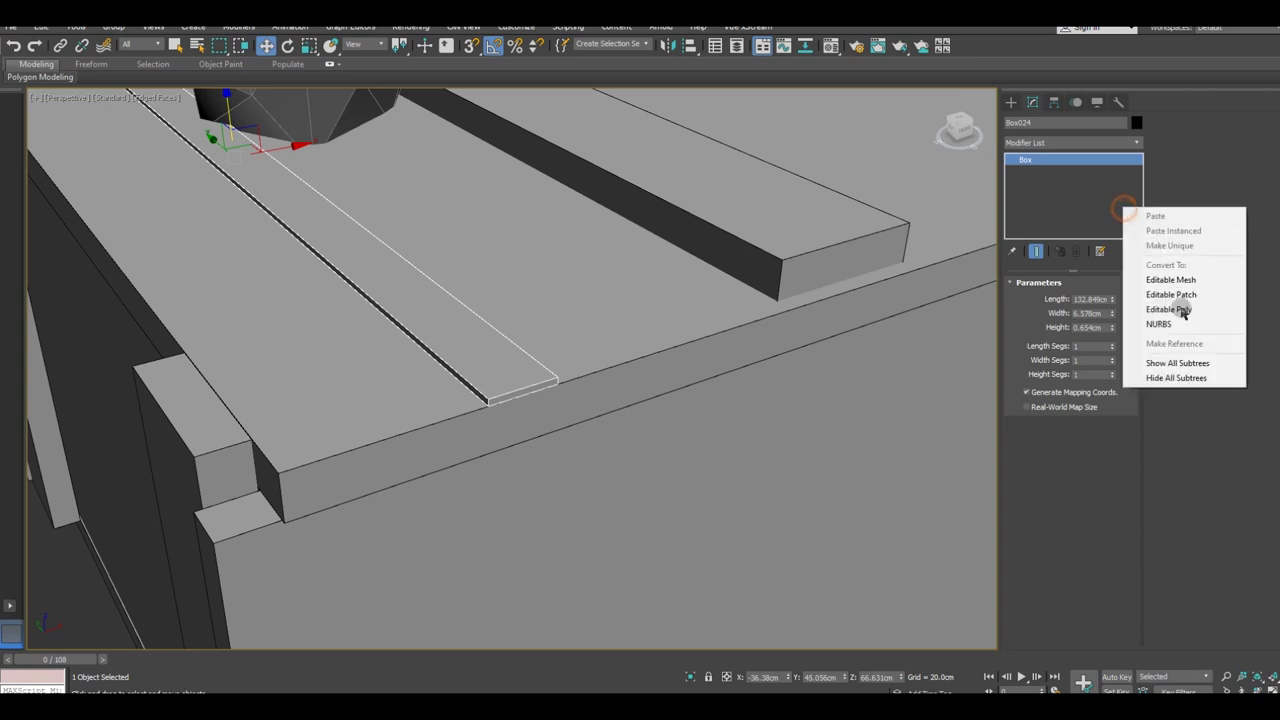
left_click(1184, 312)
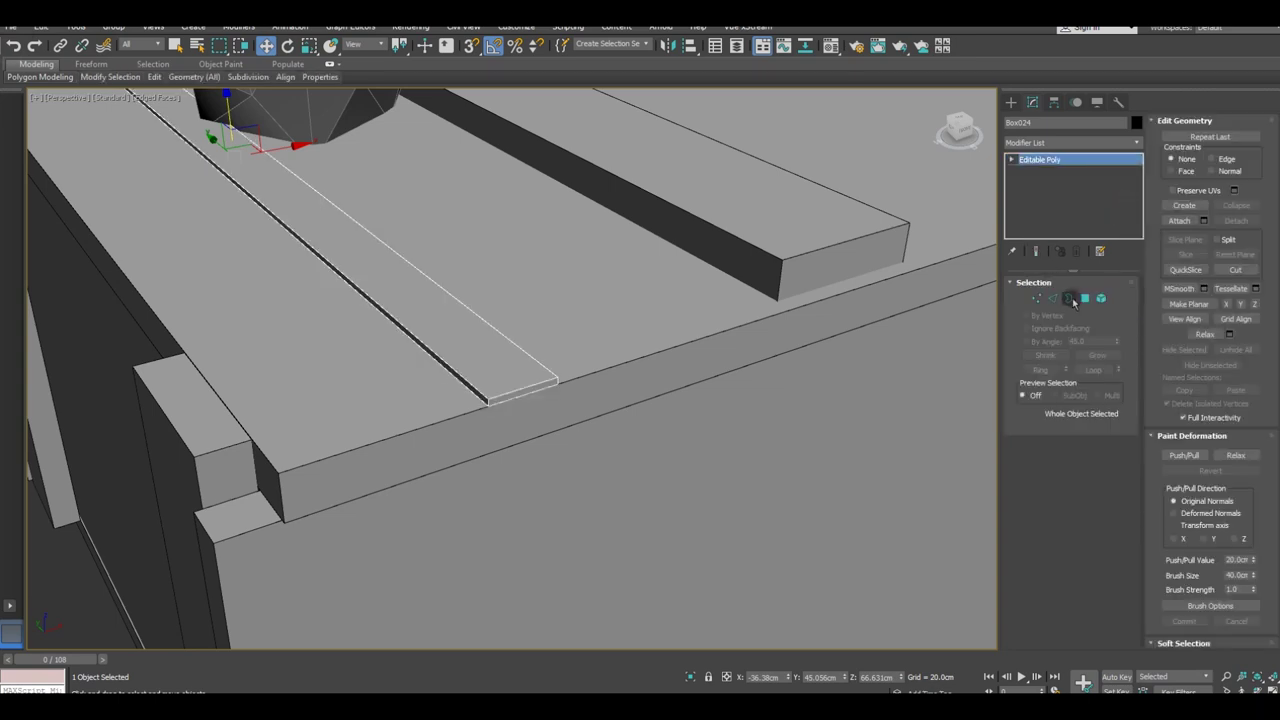
Step: Select both strap end polygons and extrude them into a short lip
key("4")
left_click(503, 397)
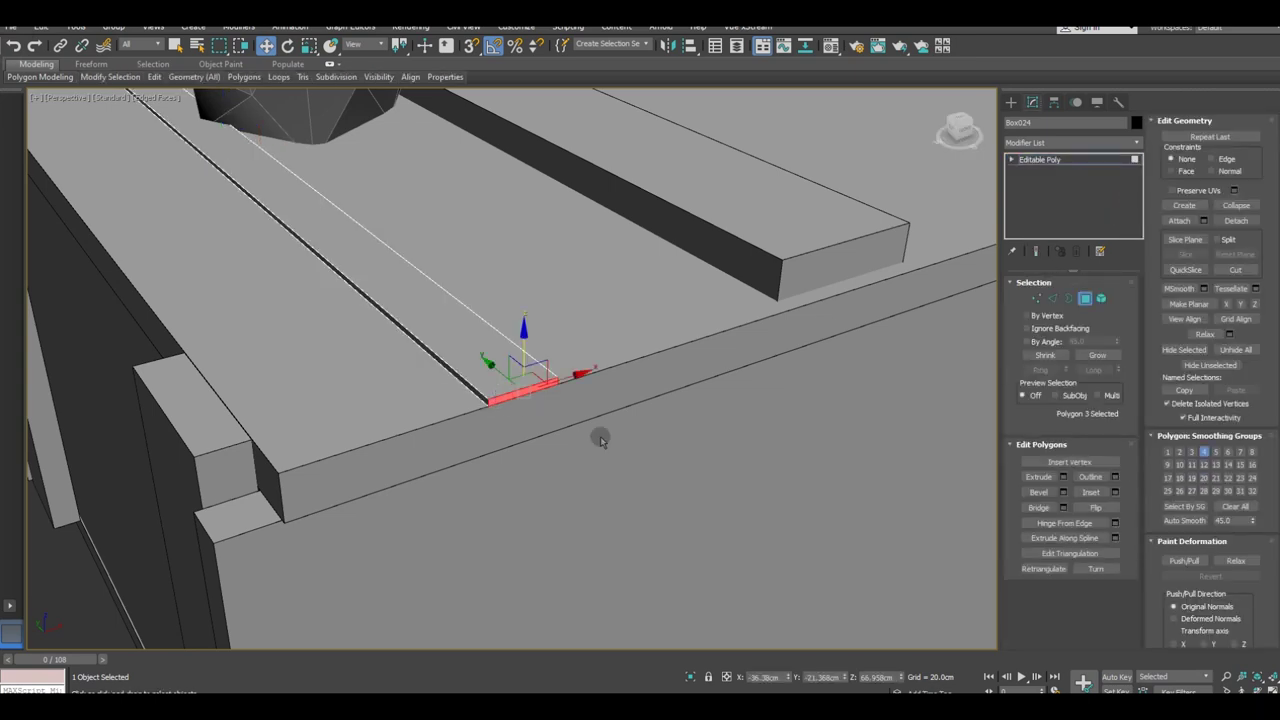
middle_click_drag(600, 436, 666, 360, "alt")
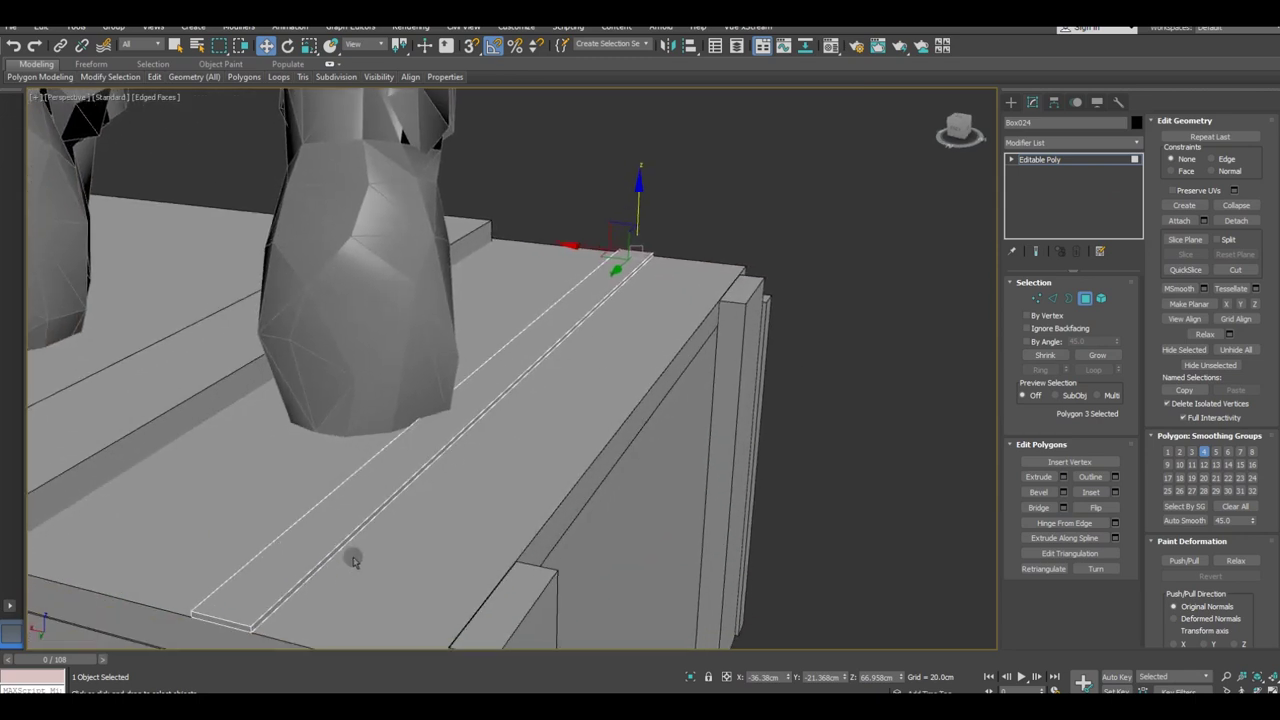
mouse_move(349, 557)
middle_mouse_down()
mouse_move(466, 449)
mouse_move(354, 482)
middle_mouse_up()
left_click(341, 484, "ctrl")
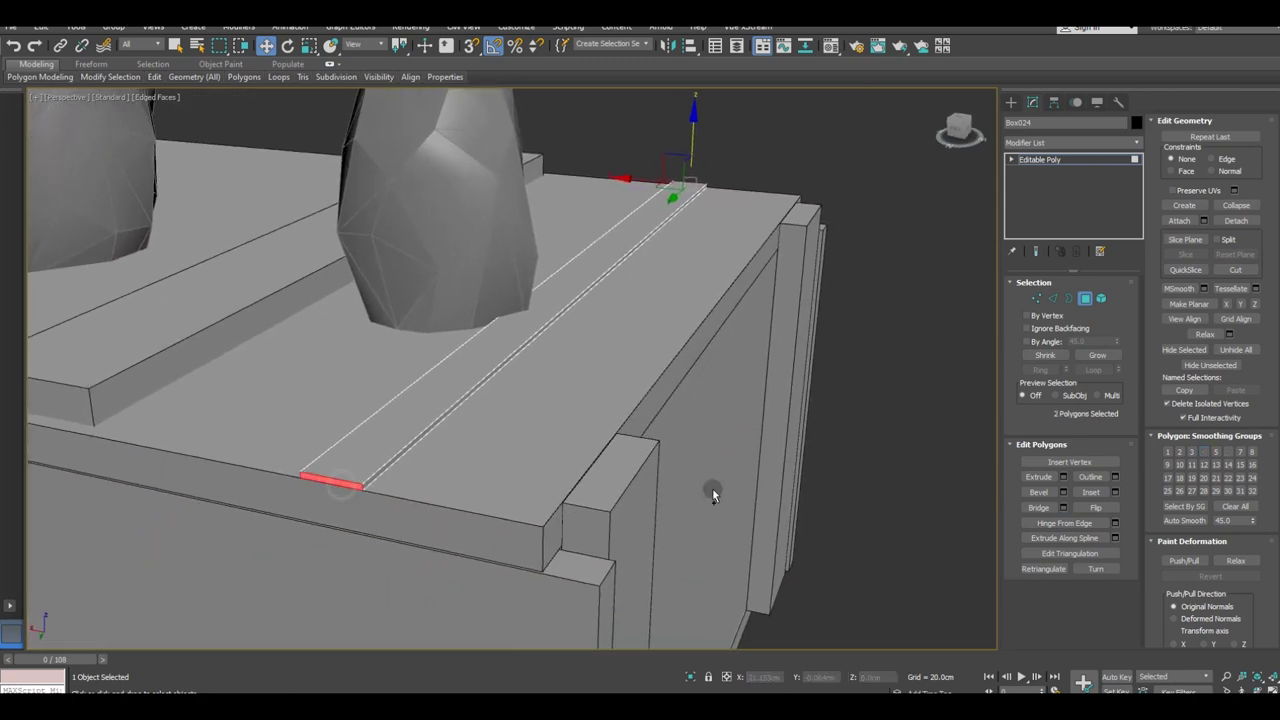
left_click(1064, 477)
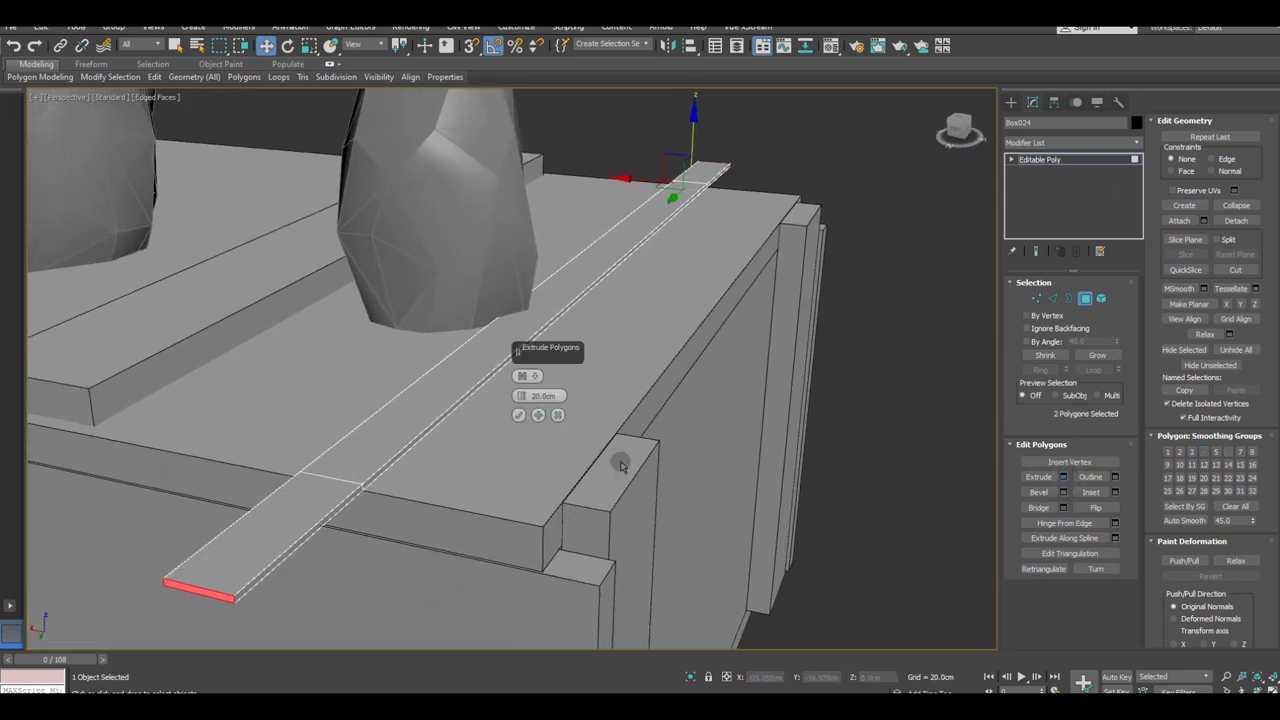
left_click_drag(522, 396, 535, 444)
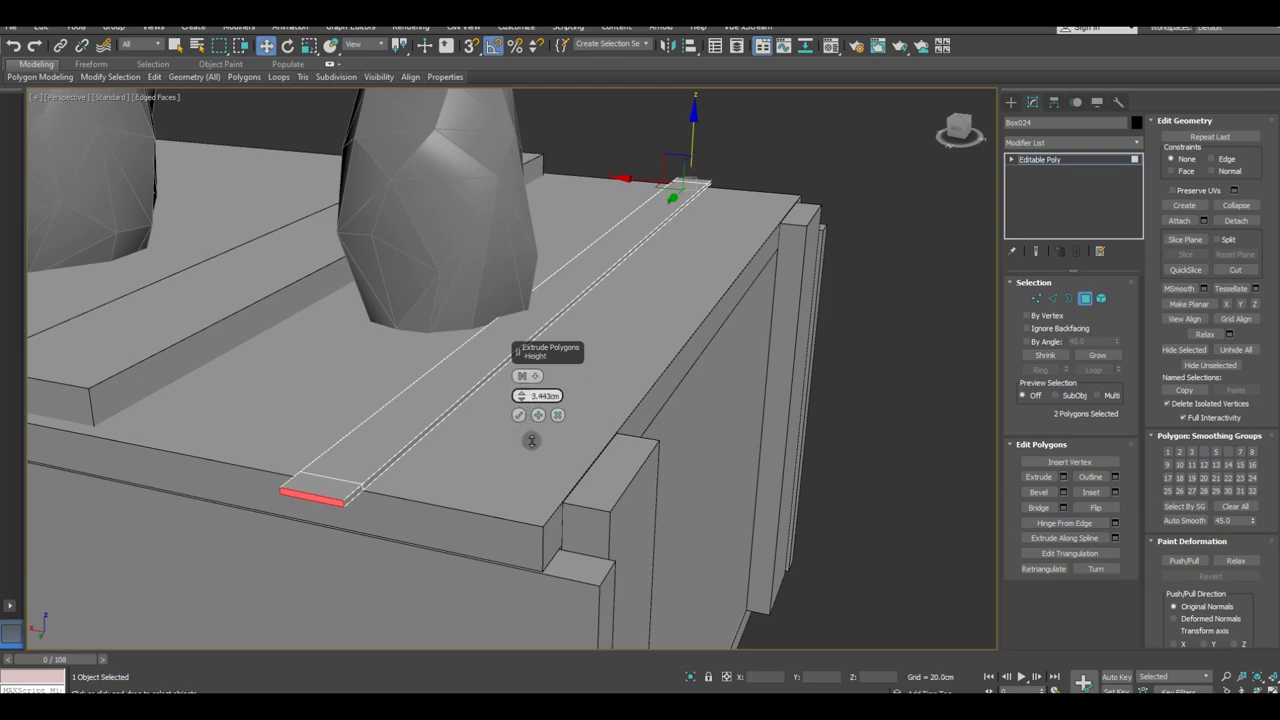
mouse_move(538, 451)
middle_mouse_down("alt")
mouse_move(626, 451)
mouse_move(754, 497)
mouse_move(443, 449)
mouse_move(310, 460)
mouse_move(646, 457)
mouse_move(410, 410)
middle_mouse_up("alt")
scroll(380, 397, "up", 2)
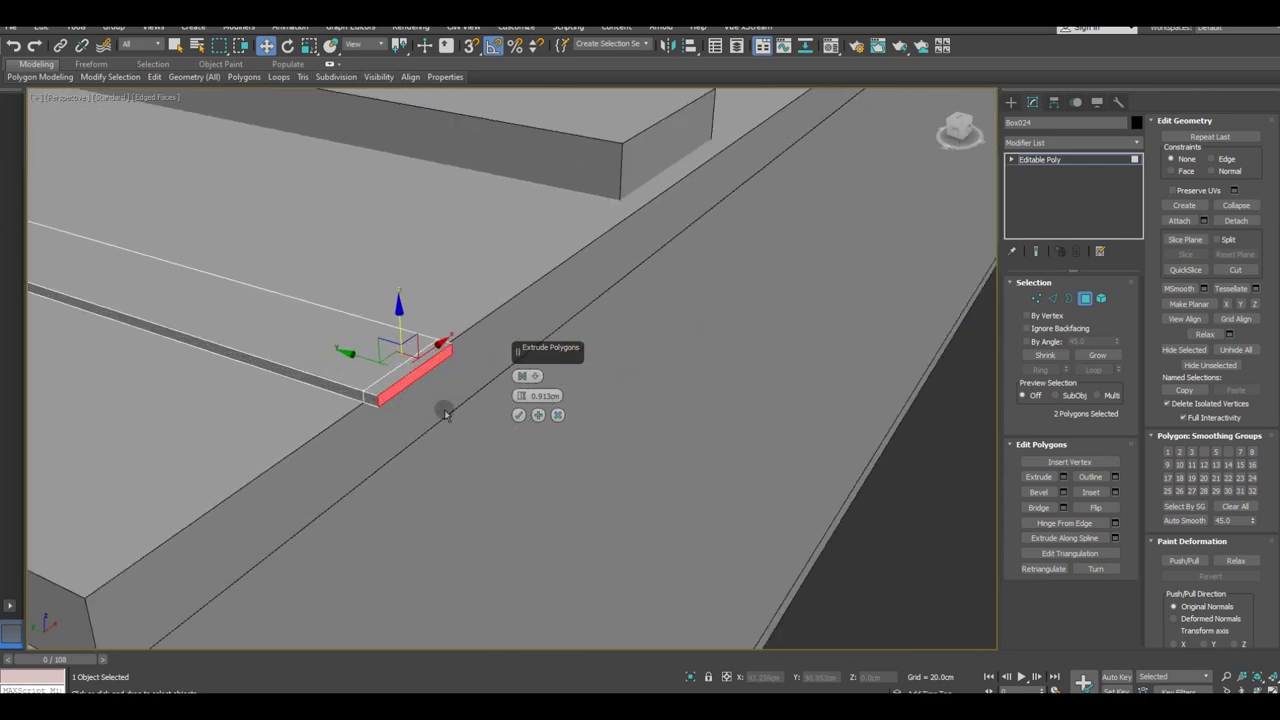
left_click(519, 415)
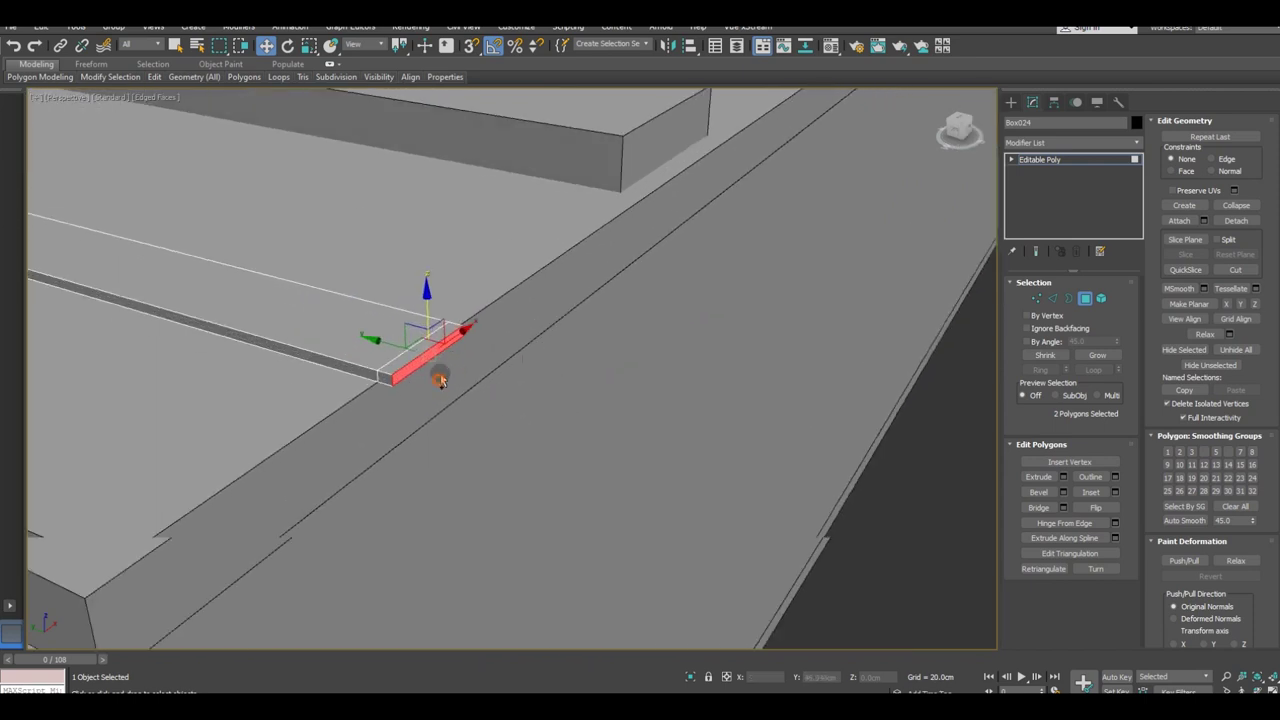
Step: Extrude the strap's end faces about 48.5 cm down the crate's side wall
middle_click_drag(443, 380, 453, 345, "alt")
left_click(512, 109)
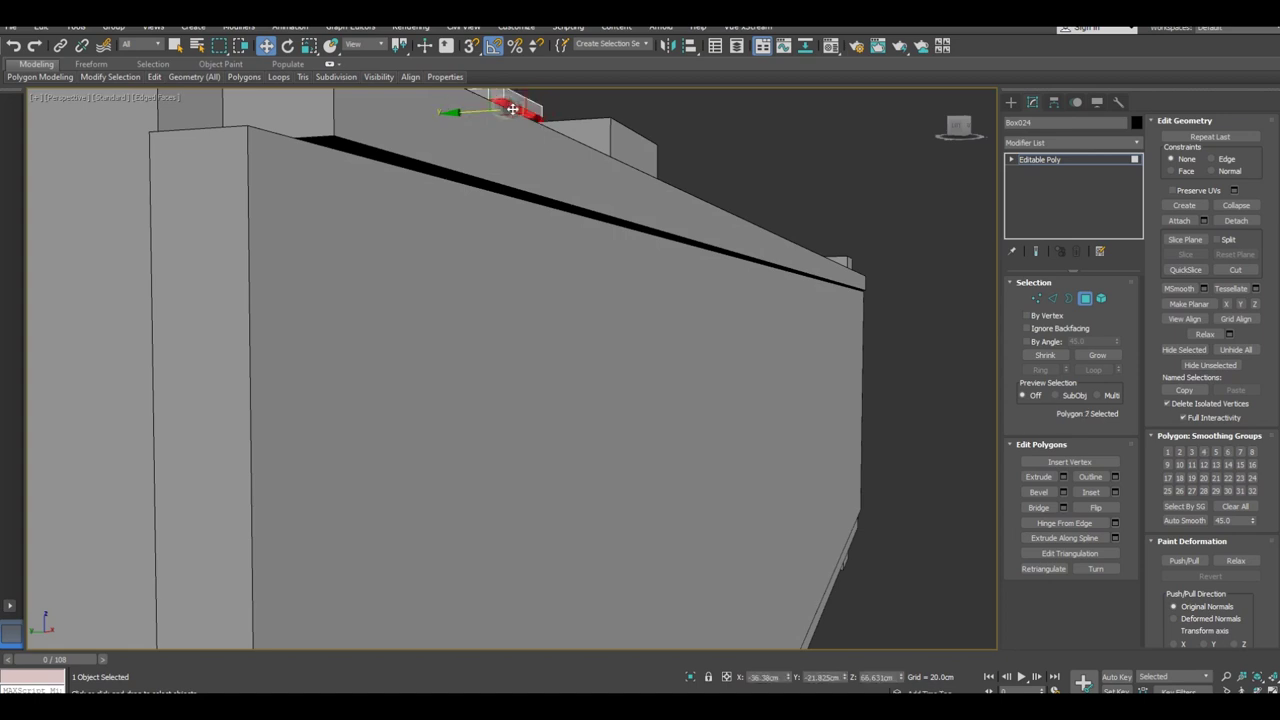
mouse_move(635, 204)
middle_mouse_down("alt")
mouse_move(688, 265)
mouse_move(248, 128)
middle_mouse_up("alt")
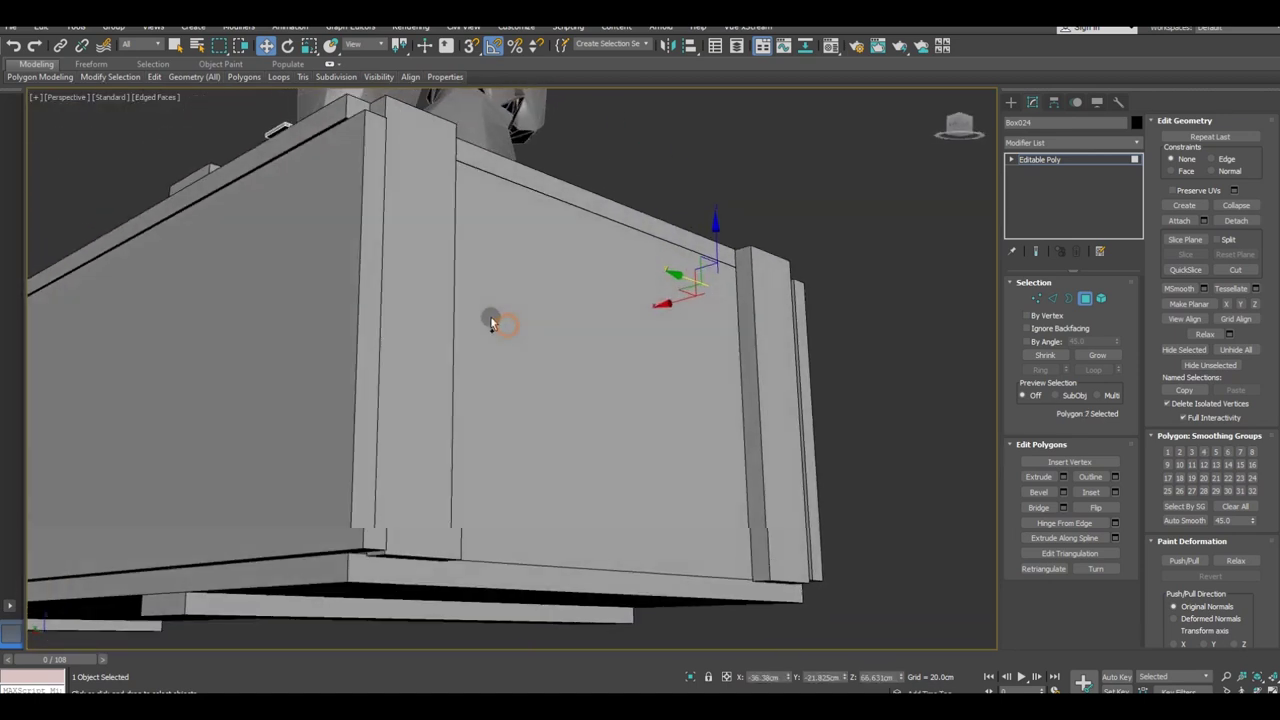
left_click(252, 140)
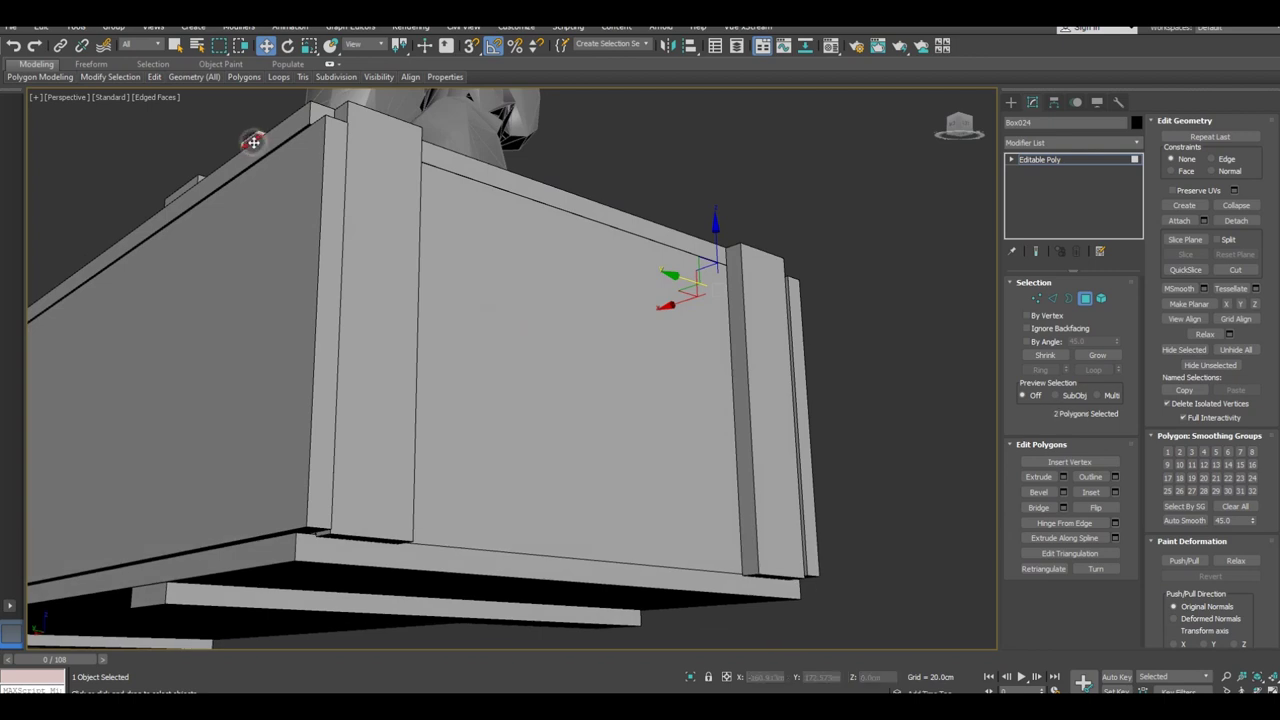
left_click(1063, 477)
left_click_drag(521, 396, 482, 256)
middle_click_drag(447, 357, 332, 420, "alt")
middle_click_drag(391, 466, 197, 530, "alt")
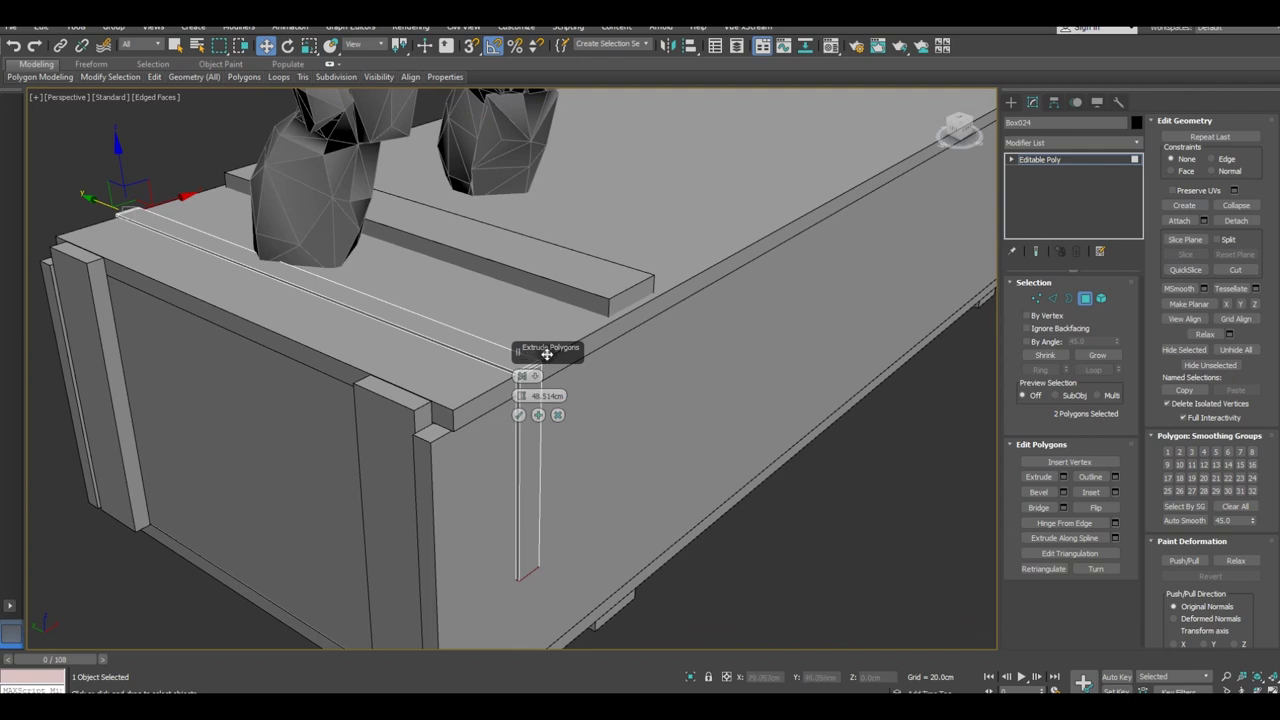
left_click_drag(547, 354, 641, 350)
scroll(508, 387, "up", 3)
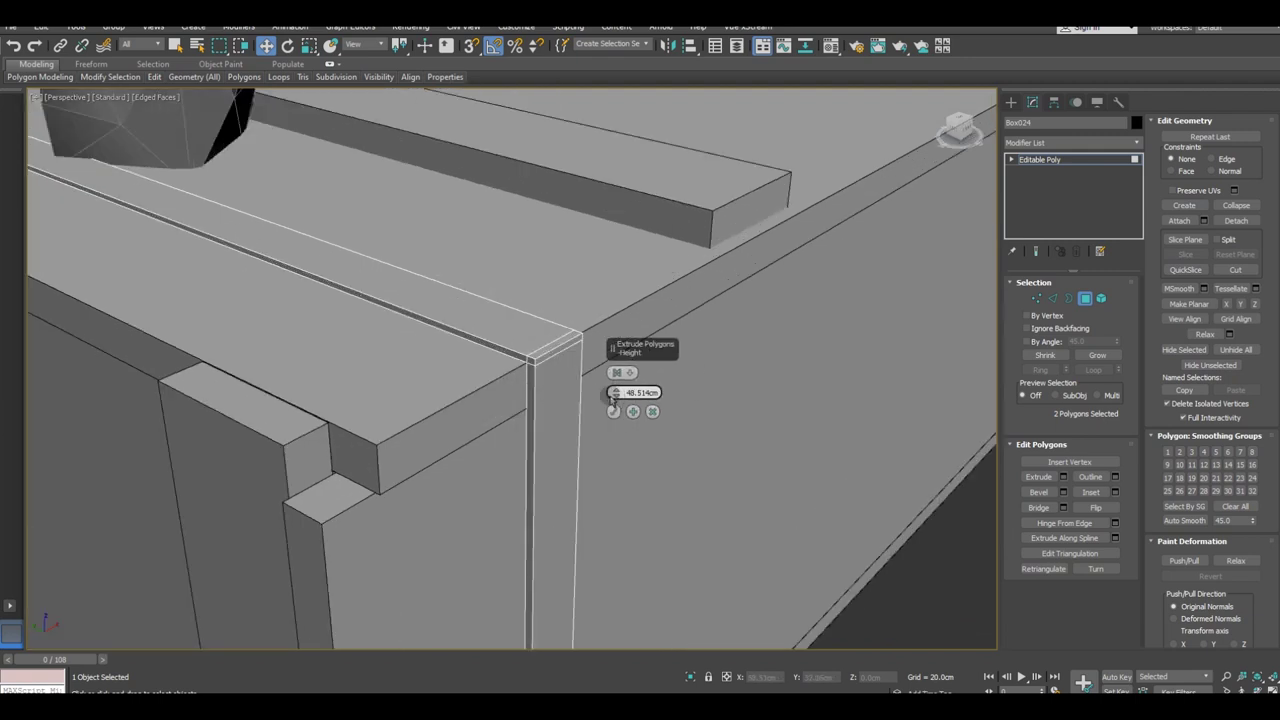
key("shift+z")
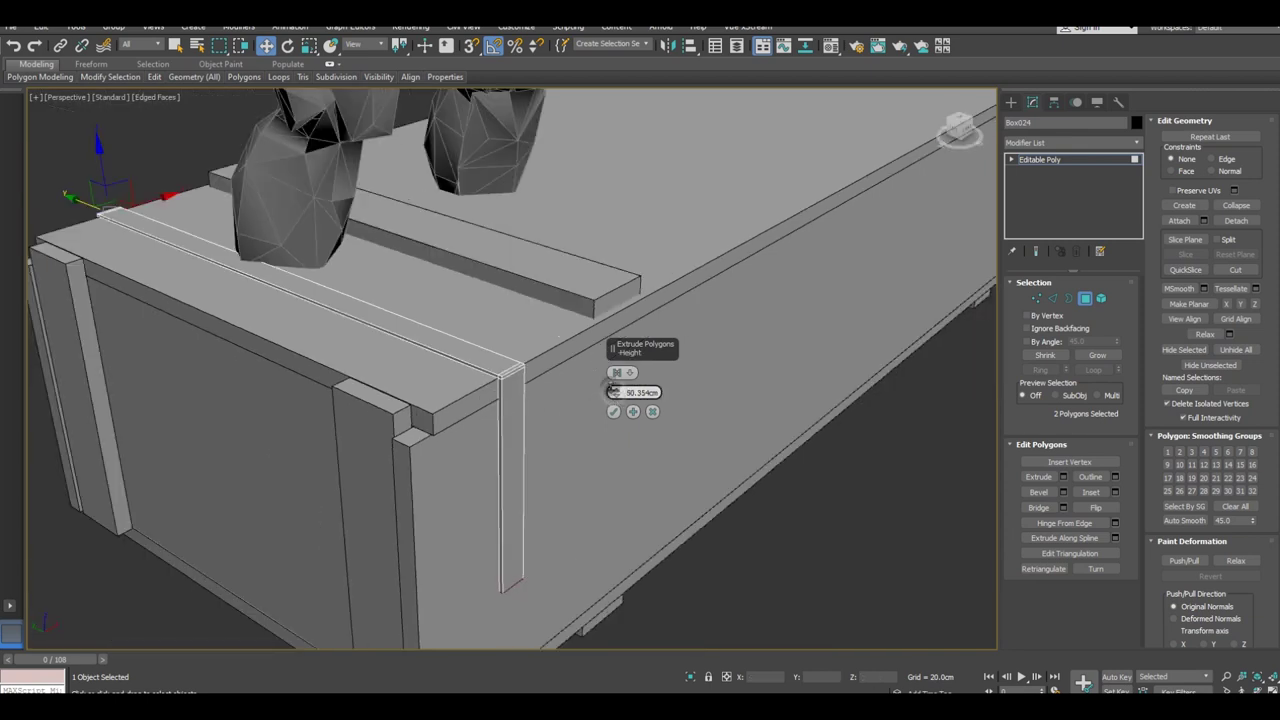
left_click(613, 411)
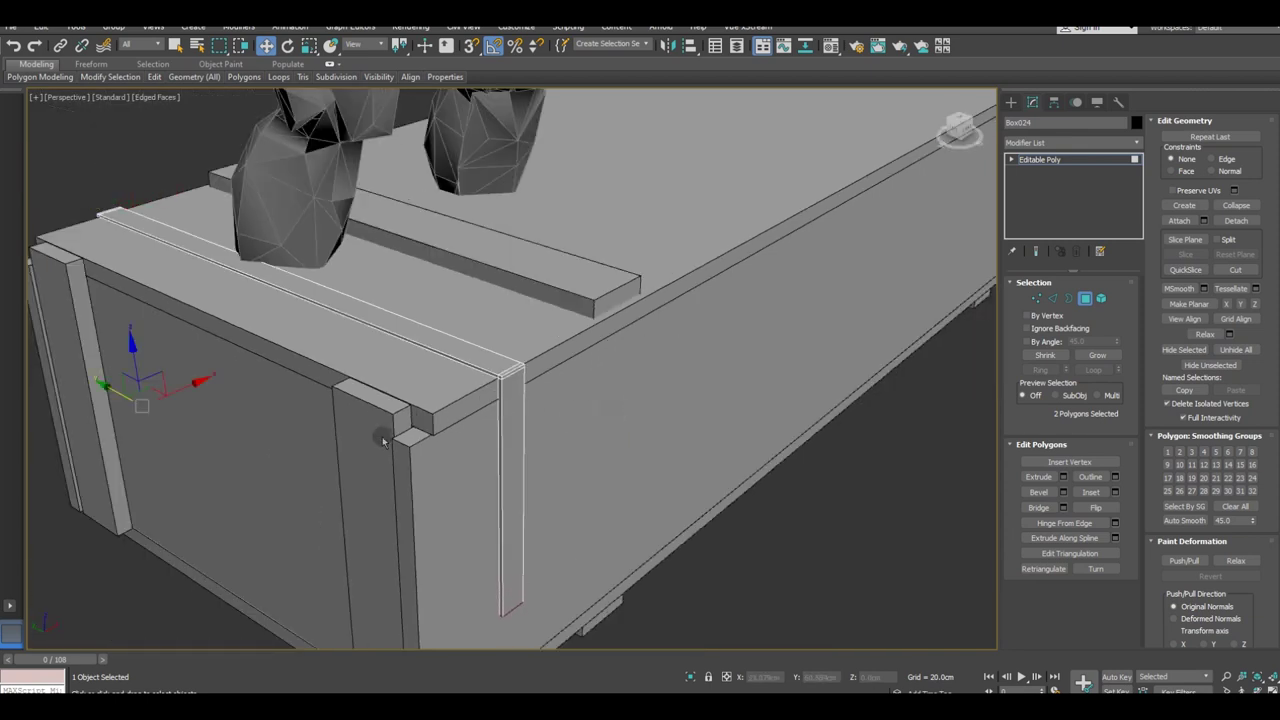
Step: Check the crate's end view and leave polygon editing for the whole strap
key("shift+z")
mouse_move(503, 441)
middle_mouse_down("alt")
mouse_move(640, 417)
mouse_move(563, 440)
mouse_move(452, 445)
middle_mouse_up("alt")
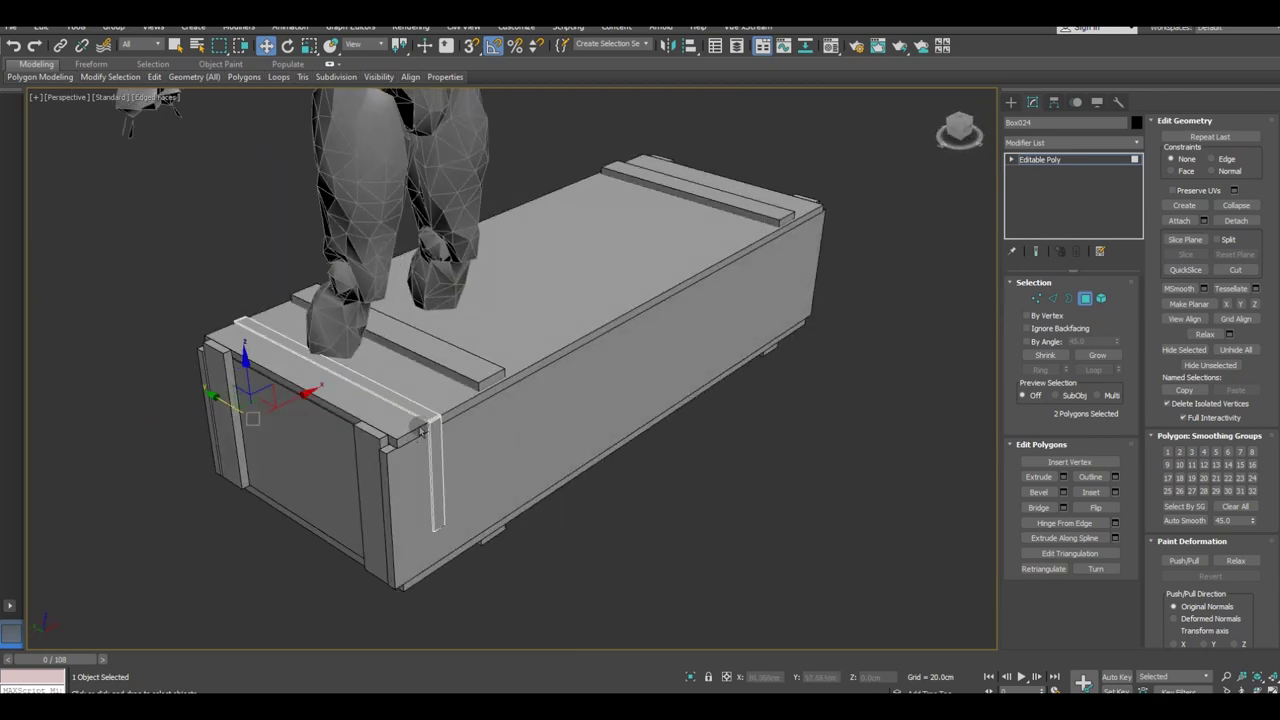
scroll(428, 416, "up", 3)
scroll(432, 417, "up", 3)
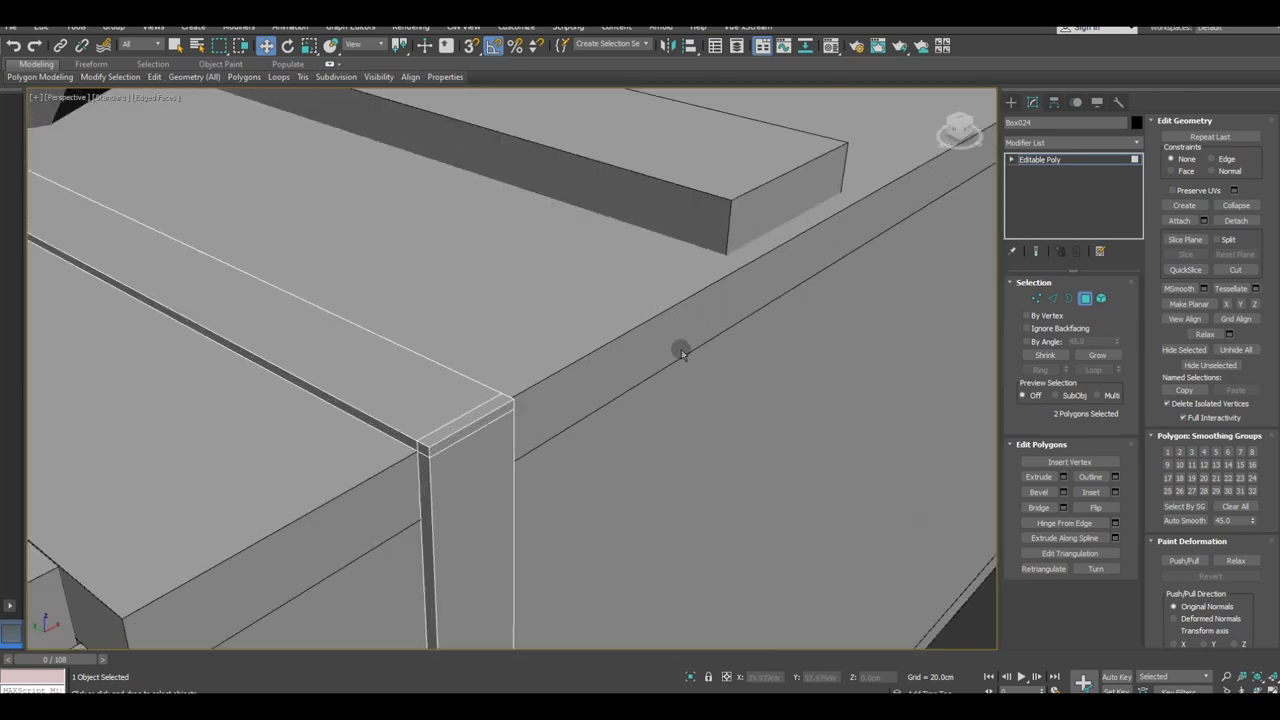
left_click(1052, 160)
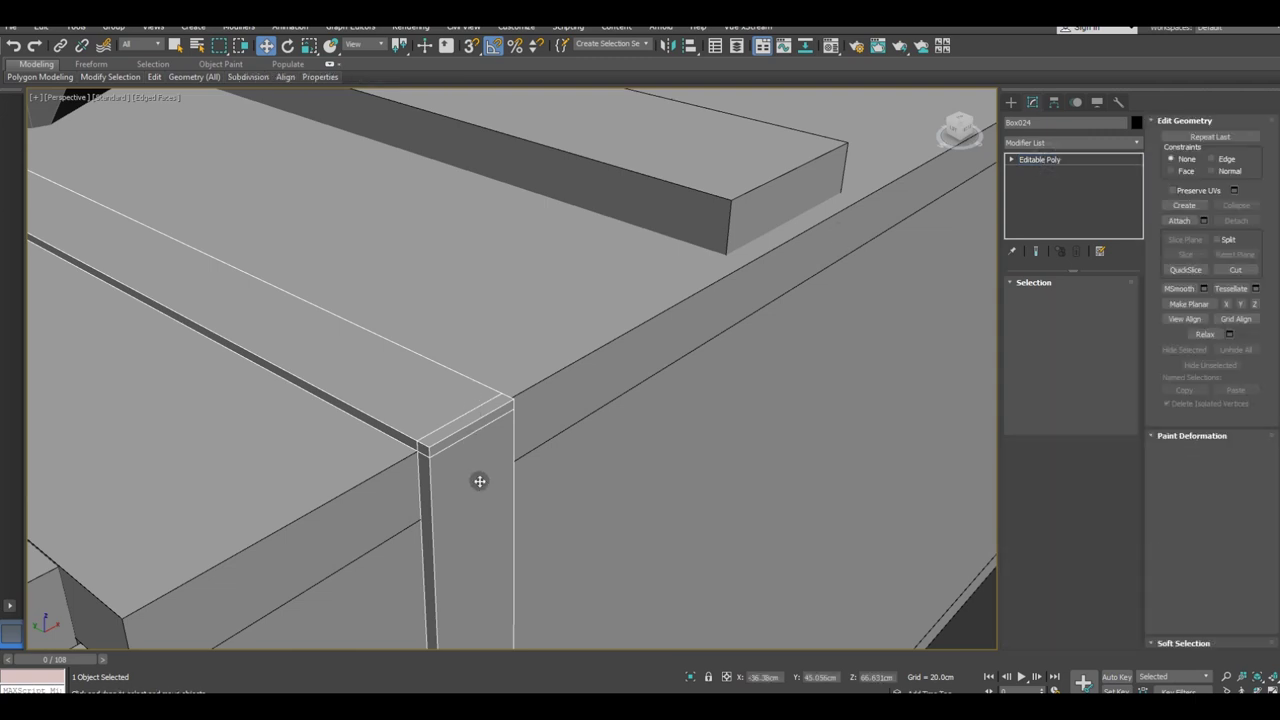
Step: Shift-clone the strap toward the crate's far end, creating Box025
scroll(470, 470, "down", 3)
scroll(443, 457, "down", 3)
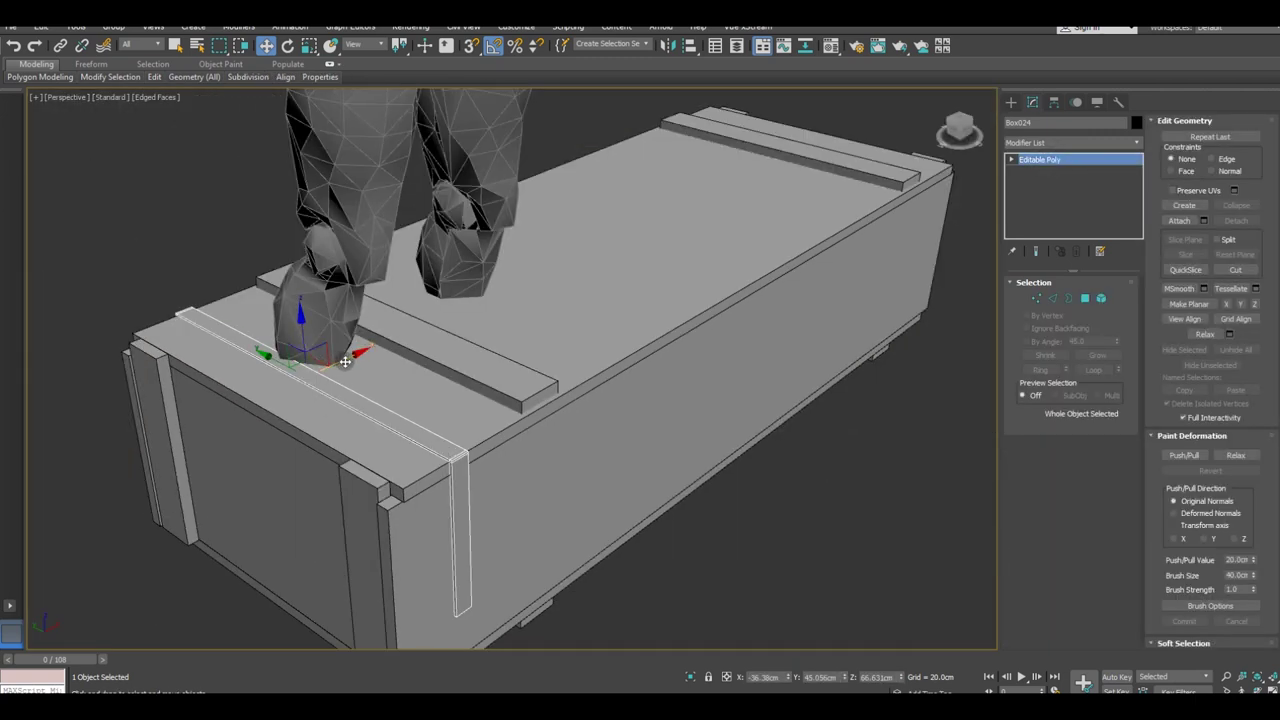
left_click_drag(345, 361, 793, 208, "shift")
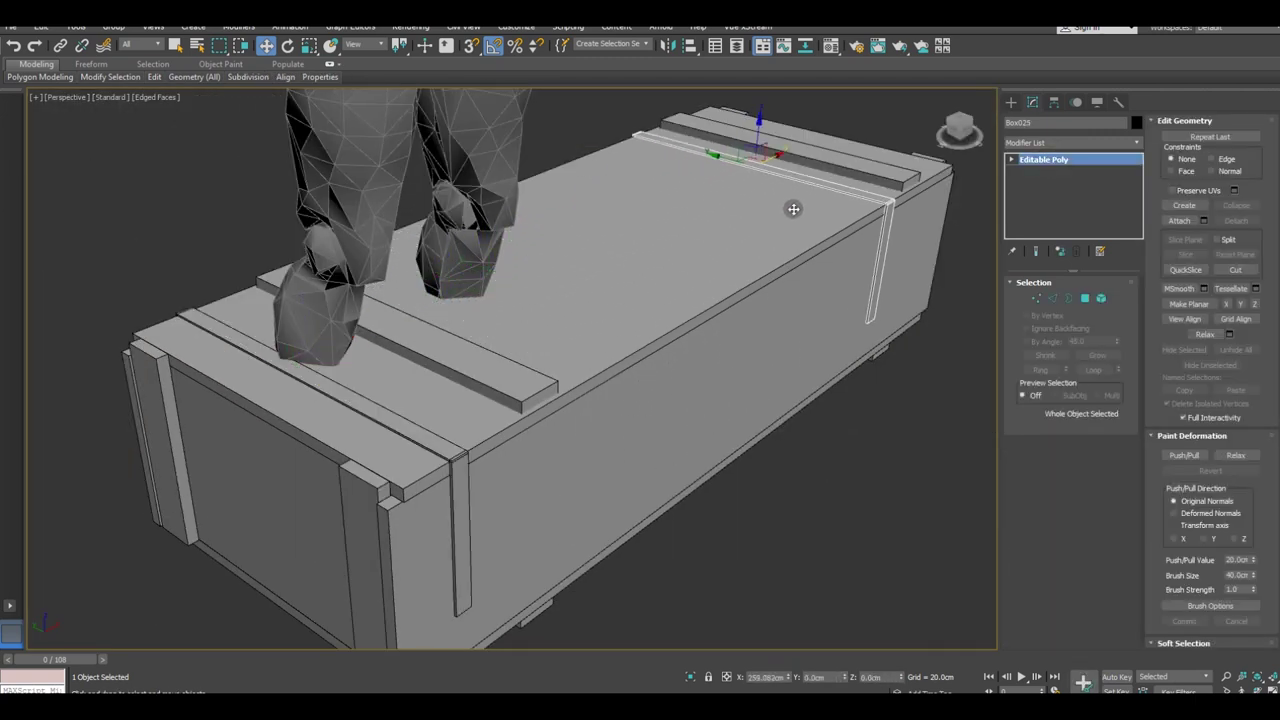
left_click_drag(793, 208, 829, 191, "shift")
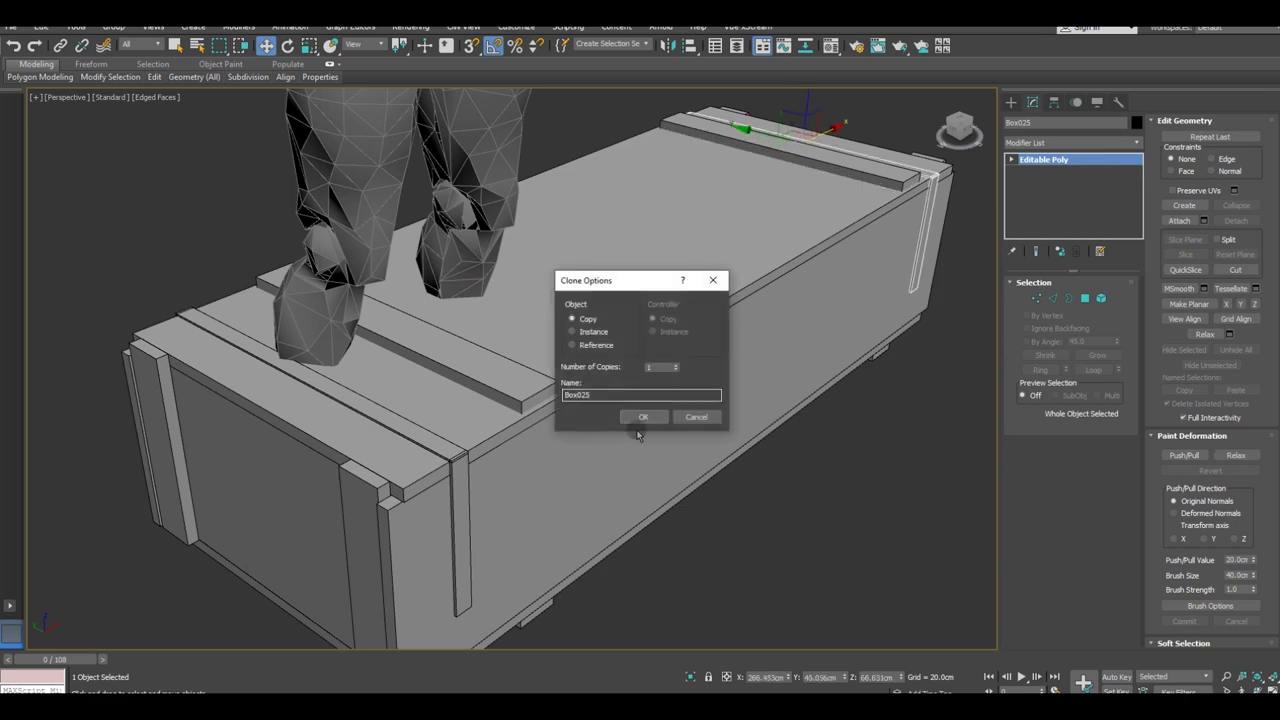
left_click(636, 417)
Step: Slide the new strap and the top slat left along the crate together
mouse_move(611, 420)
middle_mouse_down("alt")
mouse_move(514, 434)
mouse_move(617, 429)
mouse_move(563, 566)
middle_mouse_up("alt")
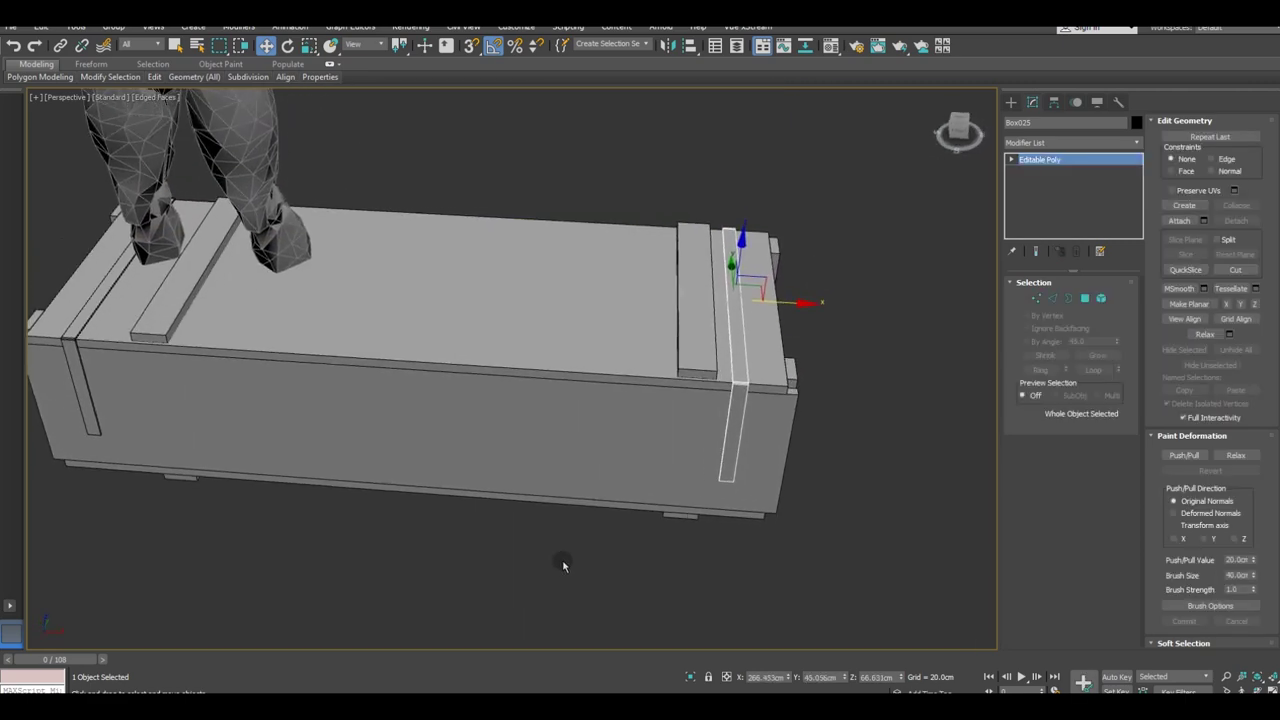
left_click(690, 287, "ctrl")
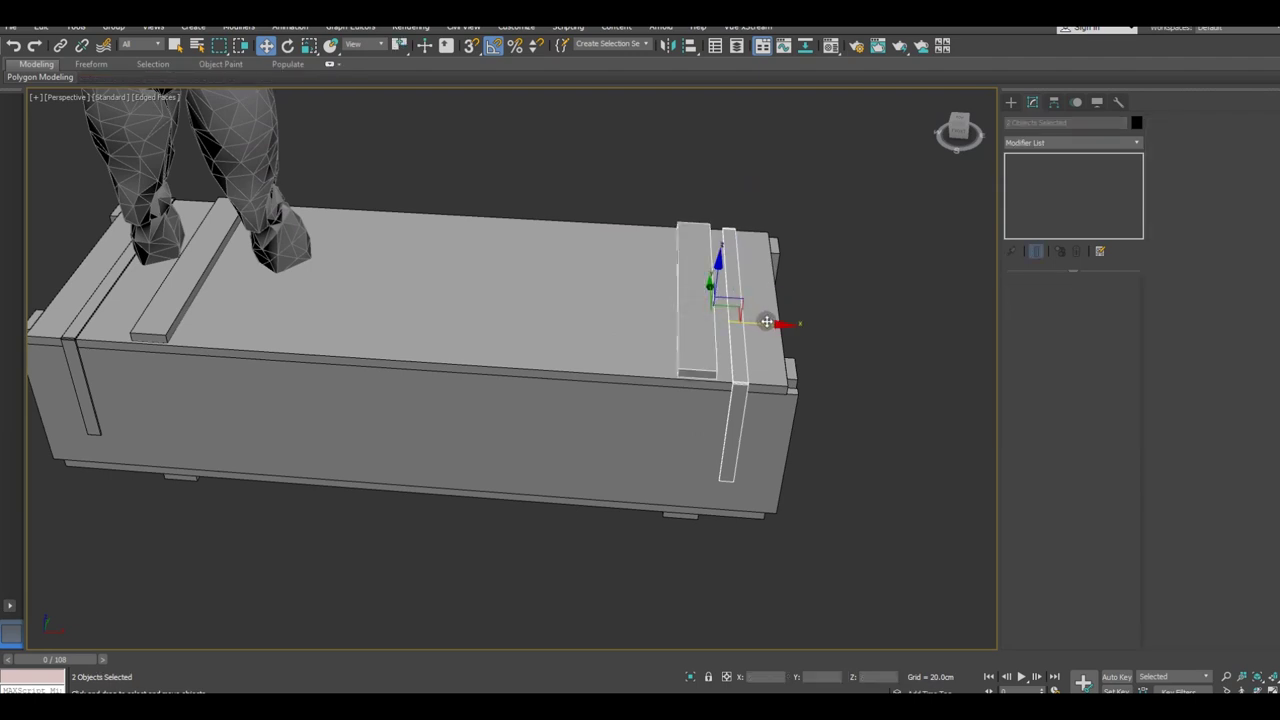
left_click_drag(766, 321, 730, 318)
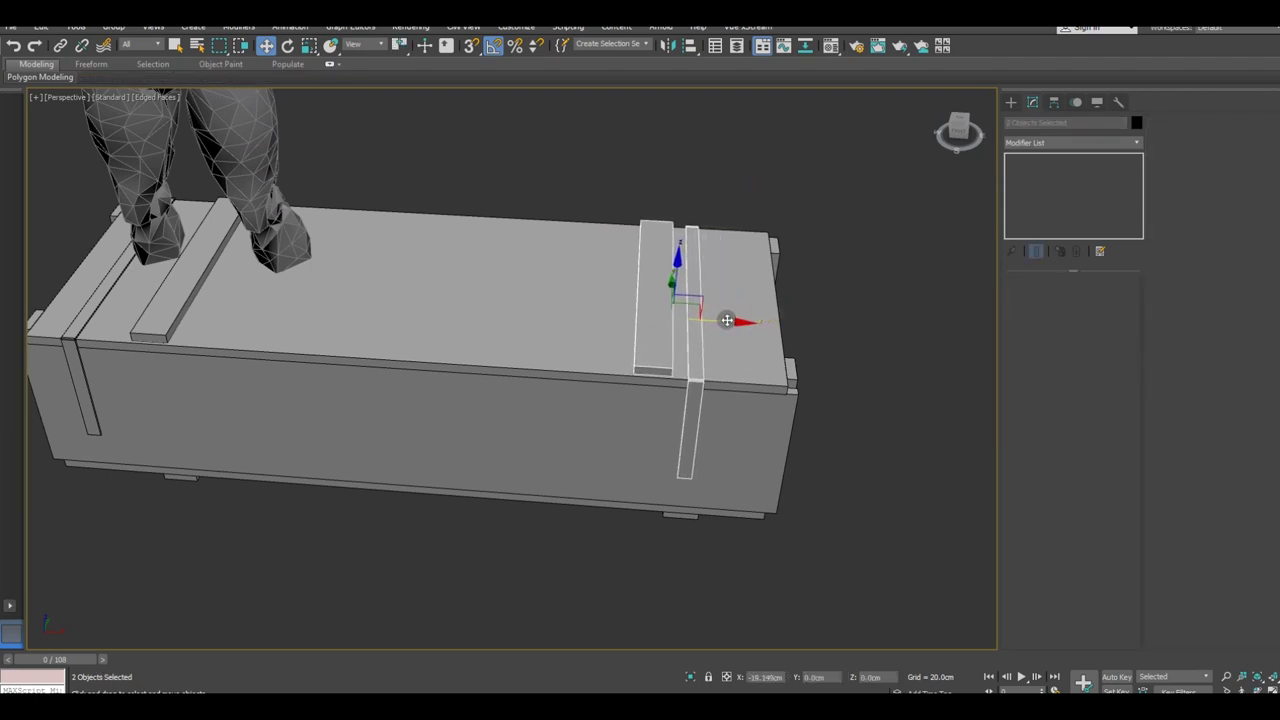
left_click(666, 320)
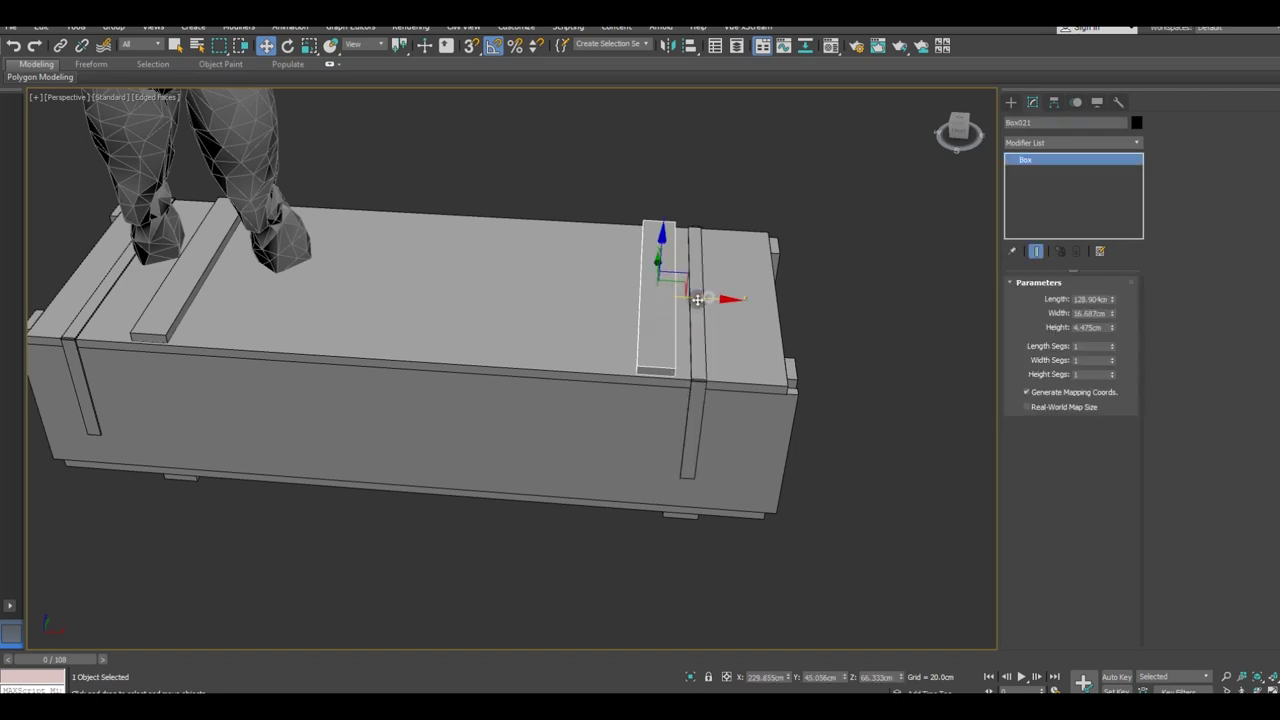
Step: Nudge top slat Box021 slightly left and slide runner Box022 left
left_click_drag(697, 300, 676, 300)
mouse_move(614, 337)
middle_mouse_down("alt")
mouse_move(645, 335)
mouse_move(591, 386)
mouse_move(677, 363)
mouse_move(631, 364)
mouse_move(654, 357)
middle_mouse_up("alt")
middle_click_drag(437, 437, 516, 457, "alt")
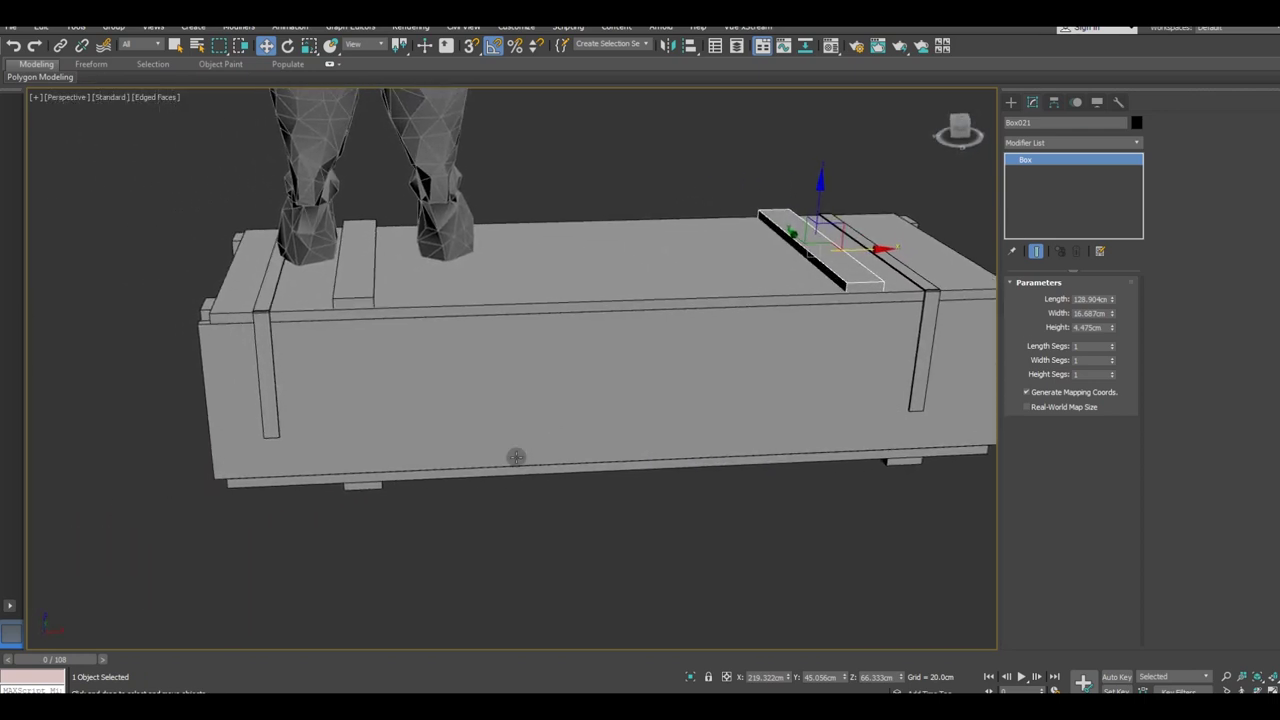
left_click(363, 488)
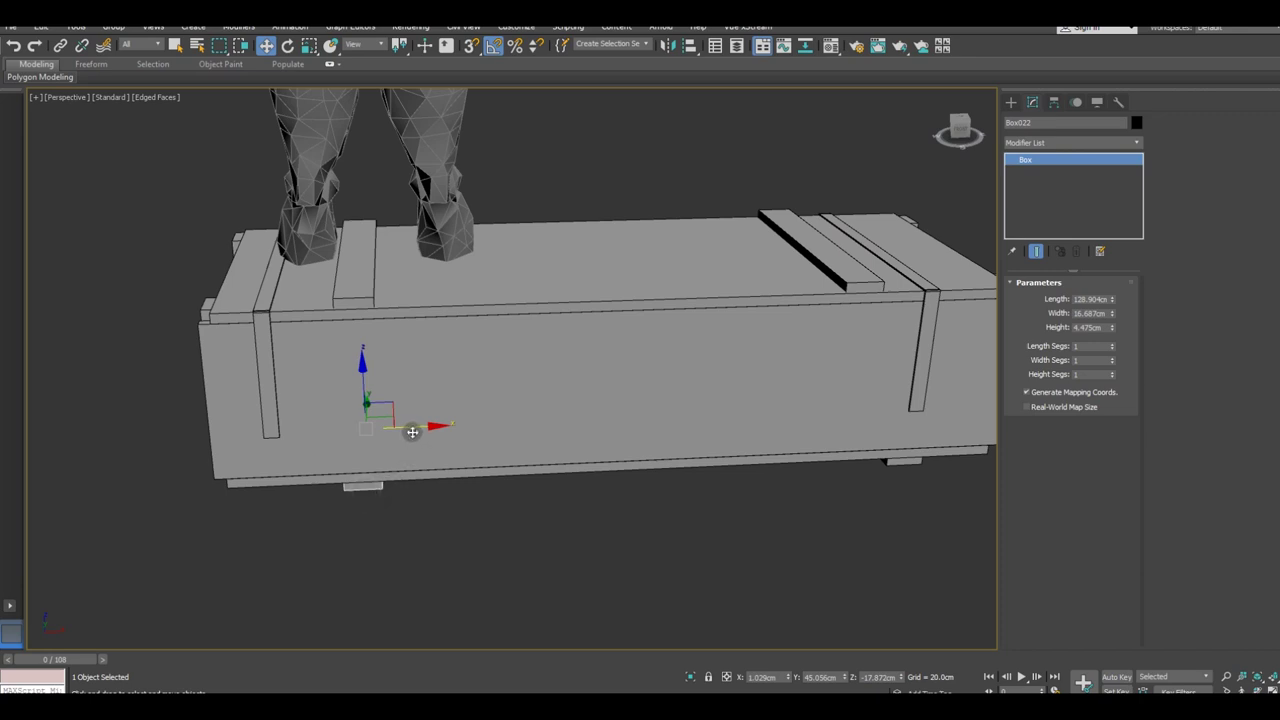
left_click_drag(414, 429, 377, 431)
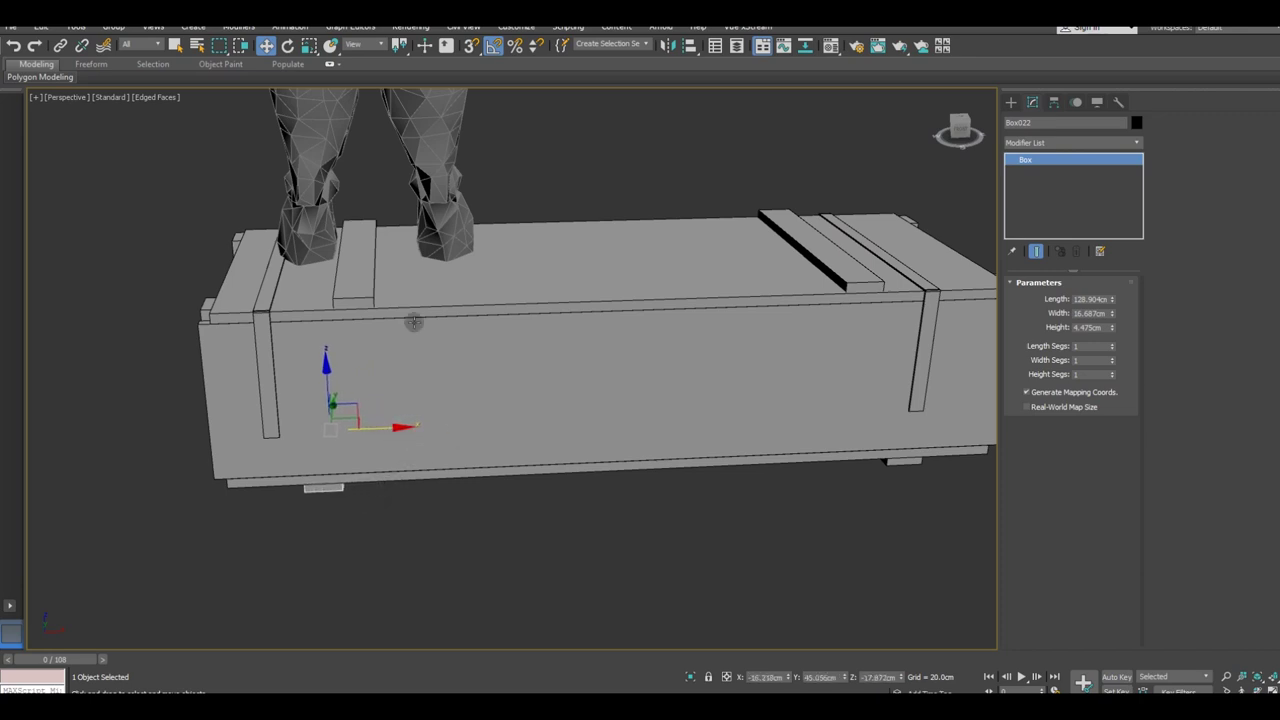
Step: Shift strap Box025 right beside the top slat and check it from below
middle_click_drag(608, 400, 469, 419)
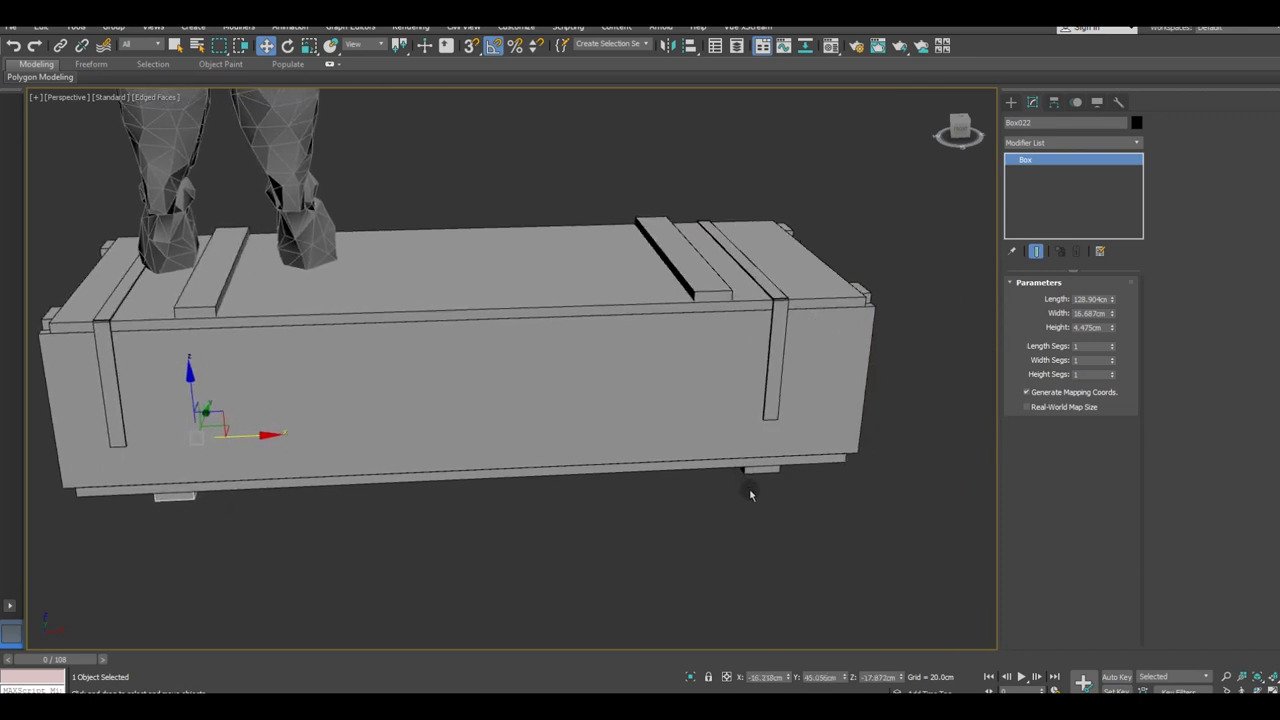
middle_click_drag(750, 493, 259, 418, "alt")
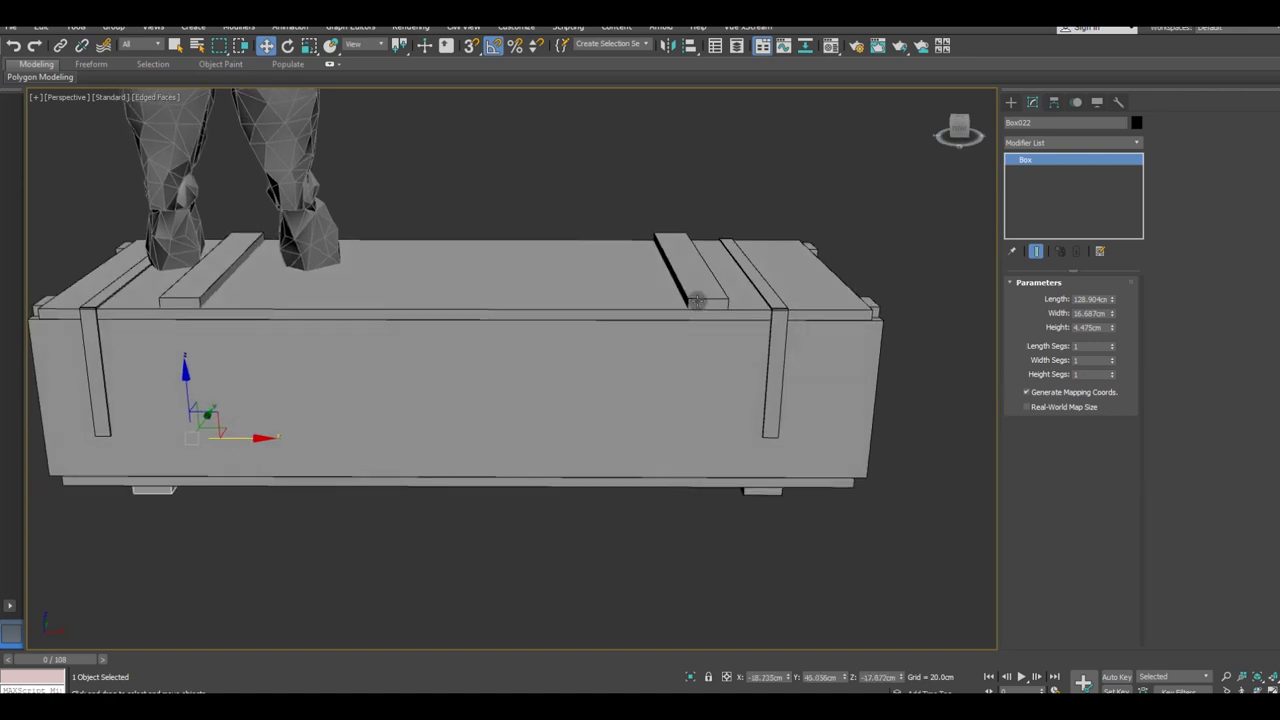
middle_click_drag(711, 320, 700, 354, "alt")
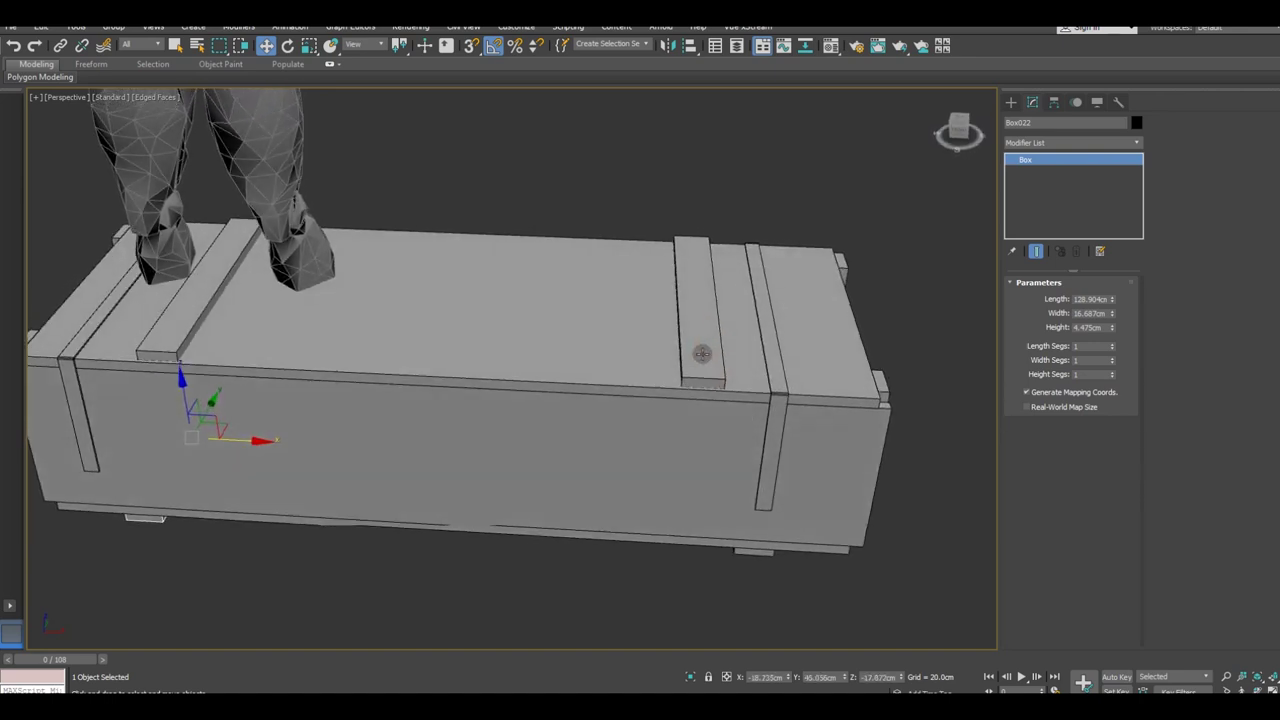
left_click(771, 354)
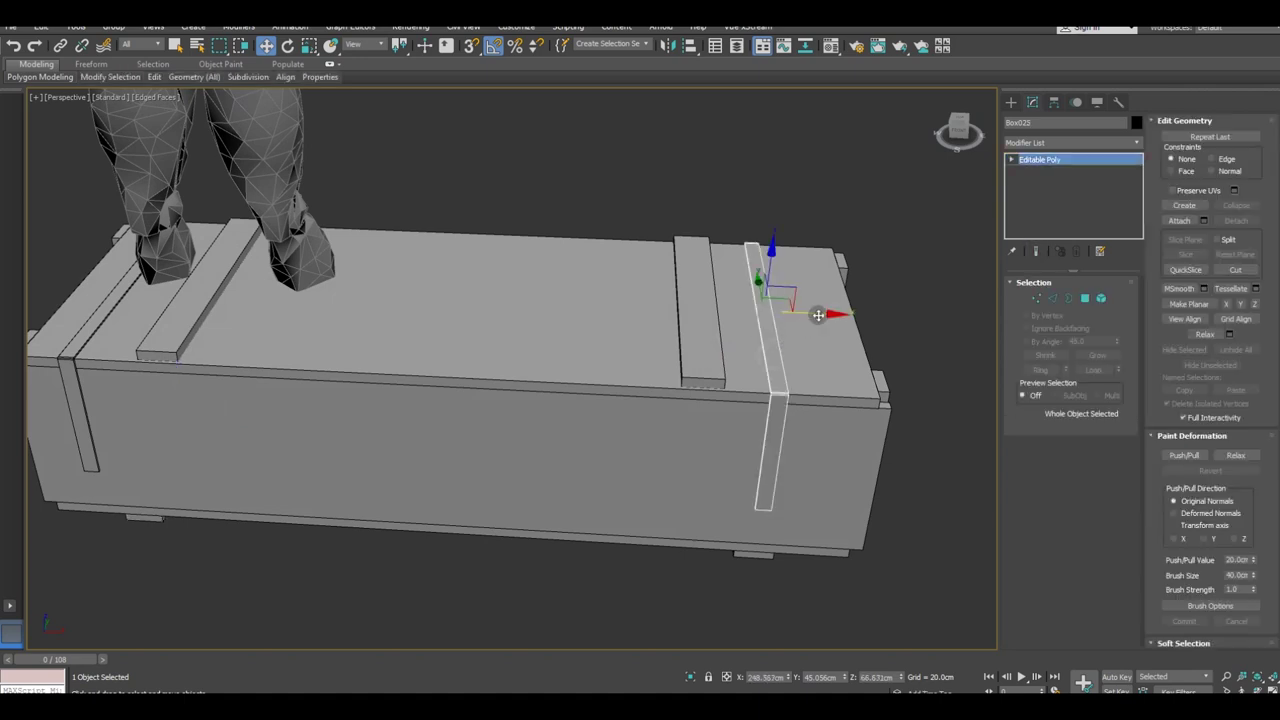
left_click_drag(819, 313, 846, 317)
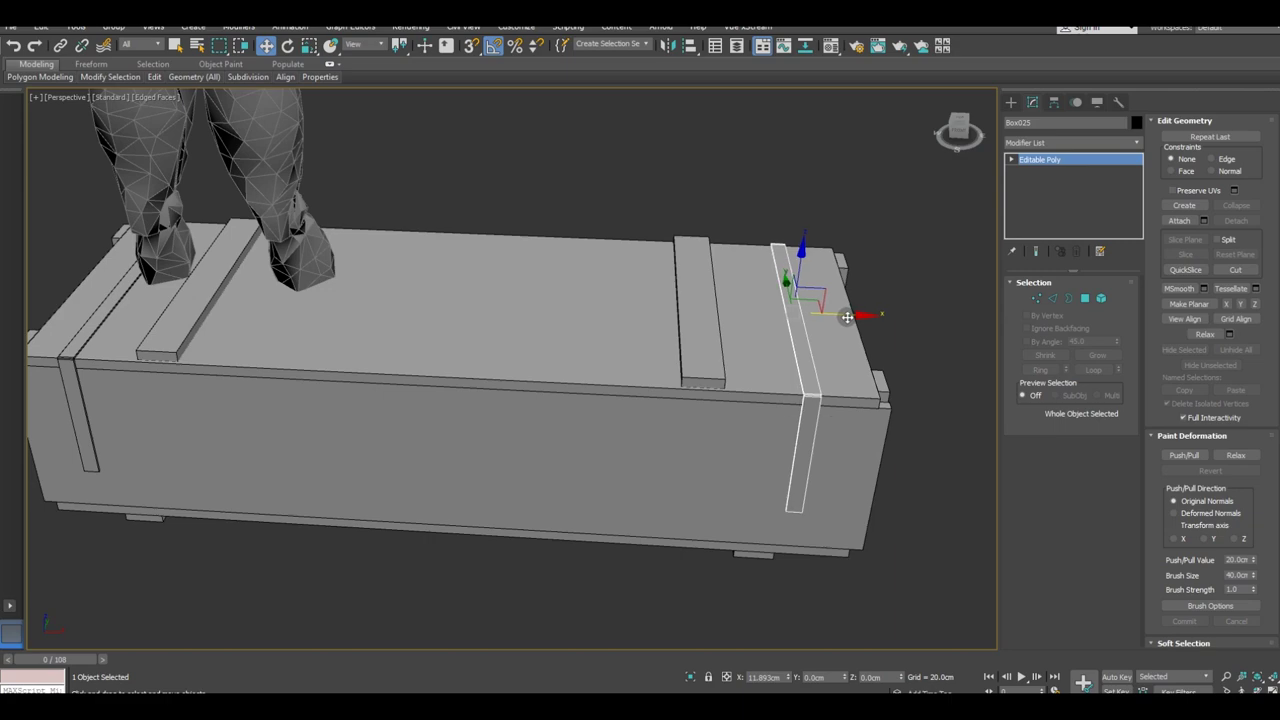
middle_click_drag(229, 354, 313, 340, "alt")
scroll(290, 325, "down", 2)
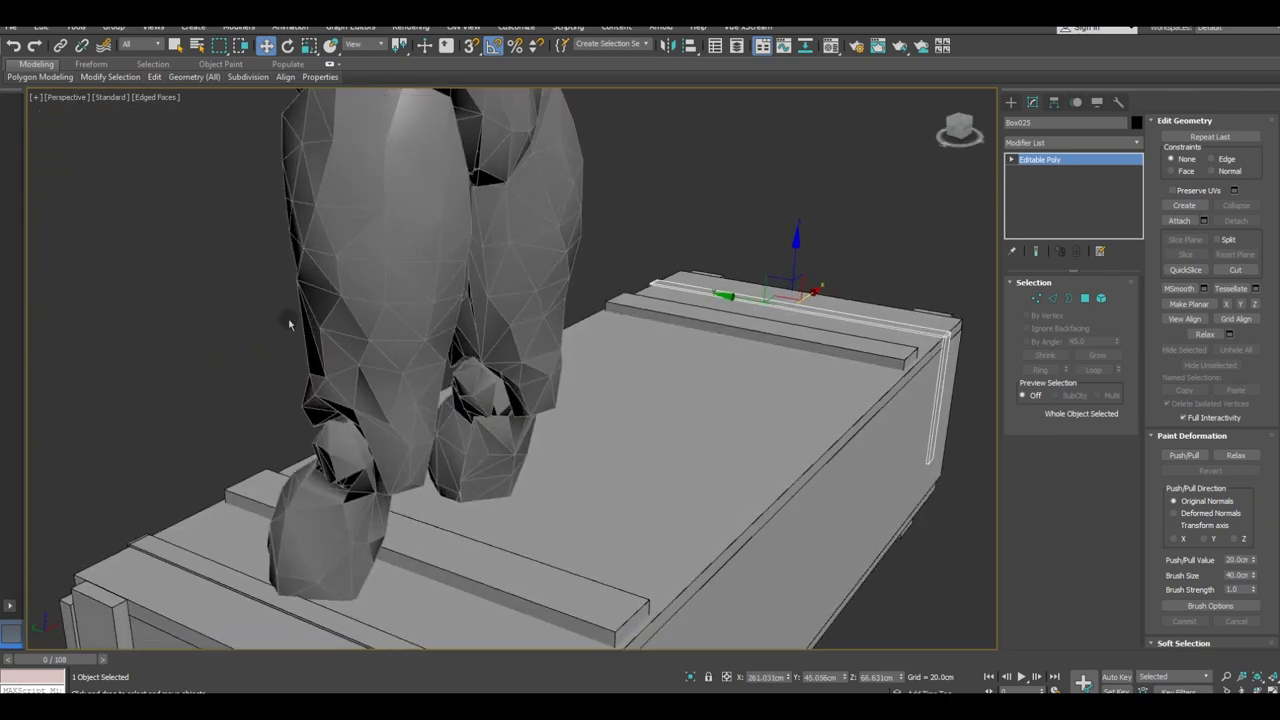
scroll(289, 323, "down", 2)
mouse_move(364, 376)
middle_mouse_down("alt")
mouse_move(387, 341)
mouse_move(390, 357)
middle_mouse_up("alt")
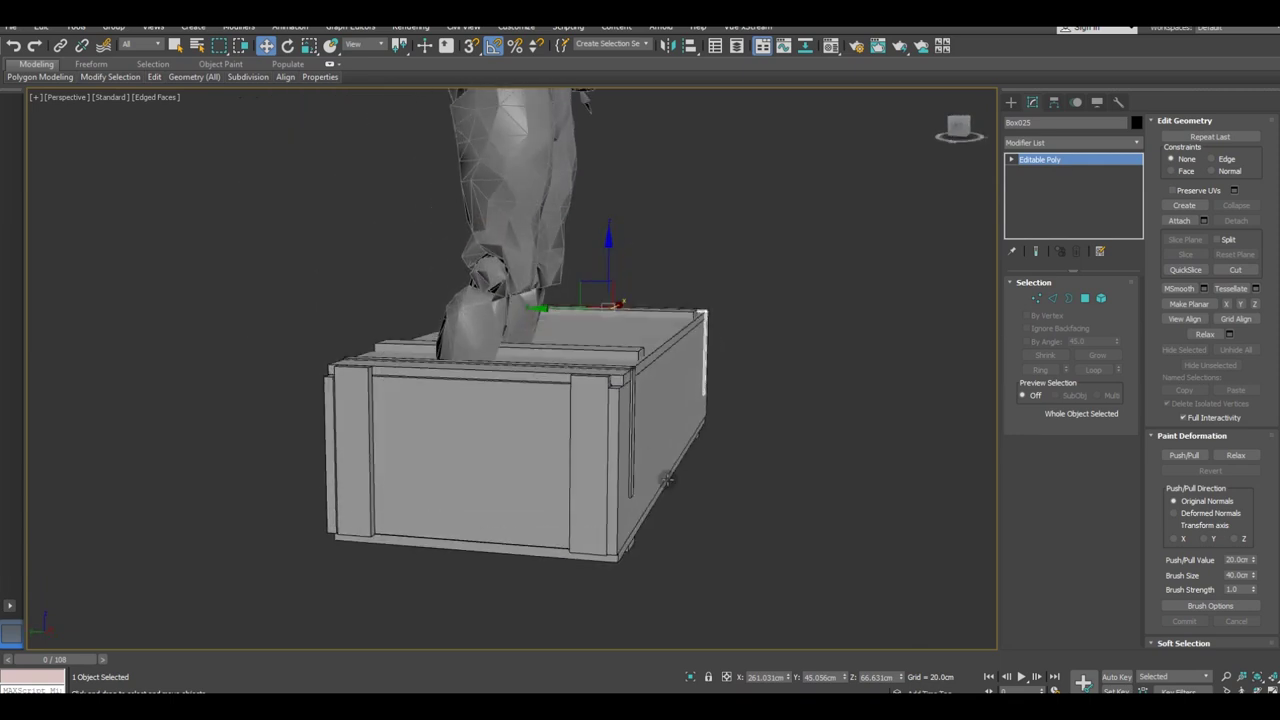
Step: Shorten corner rail Box010's length to 131.521 cm
scroll(659, 438, "up", 3)
scroll(553, 325, "up", 2)
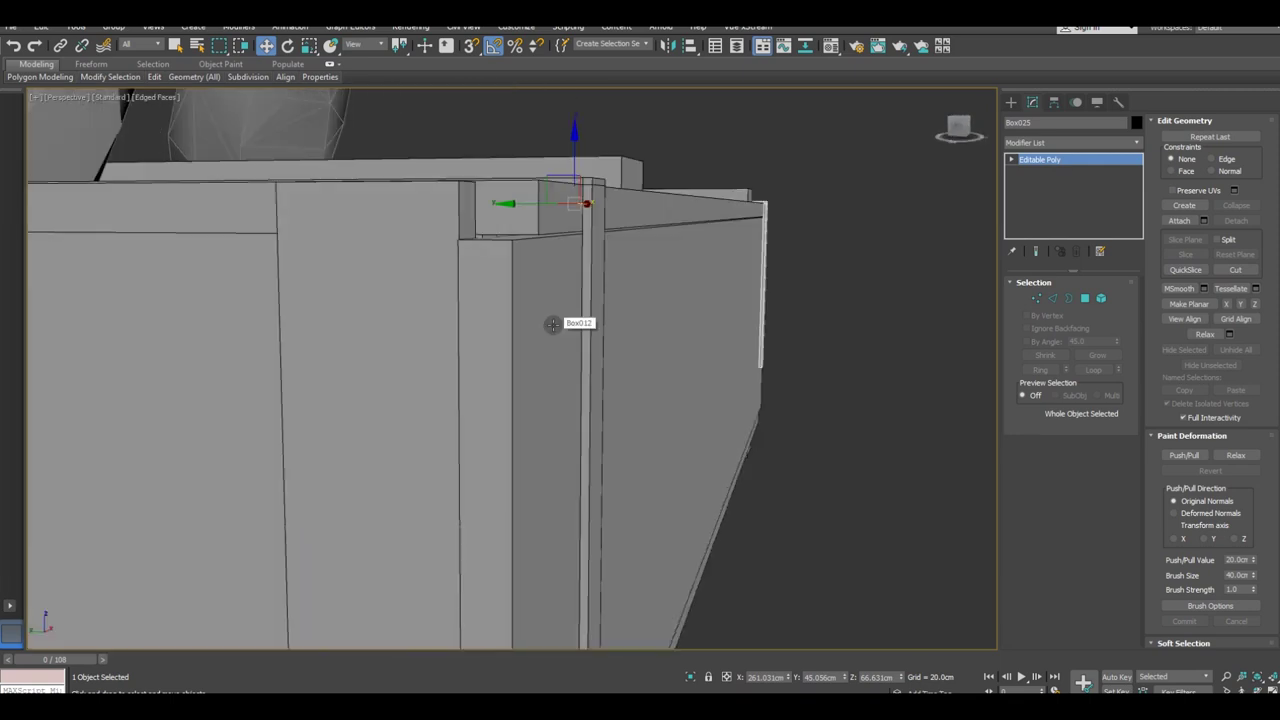
scroll(541, 235, "up", 2)
mouse_move(541, 235)
middle_mouse_down("alt")
mouse_move(557, 291)
mouse_move(586, 306)
mouse_move(561, 295)
mouse_move(529, 354)
middle_mouse_up("alt")
left_click(494, 311)
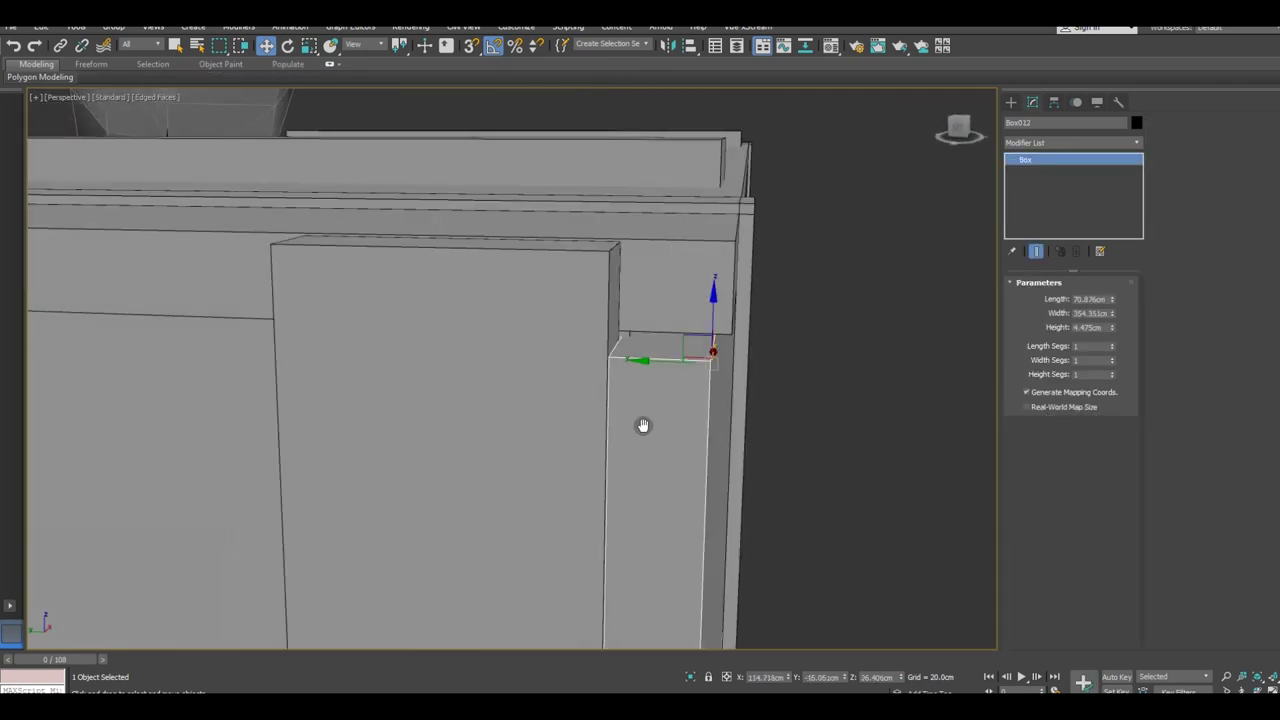
mouse_move(643, 423)
middle_mouse_down("alt")
mouse_move(514, 434)
mouse_move(593, 316)
middle_mouse_up("alt")
left_click(603, 308)
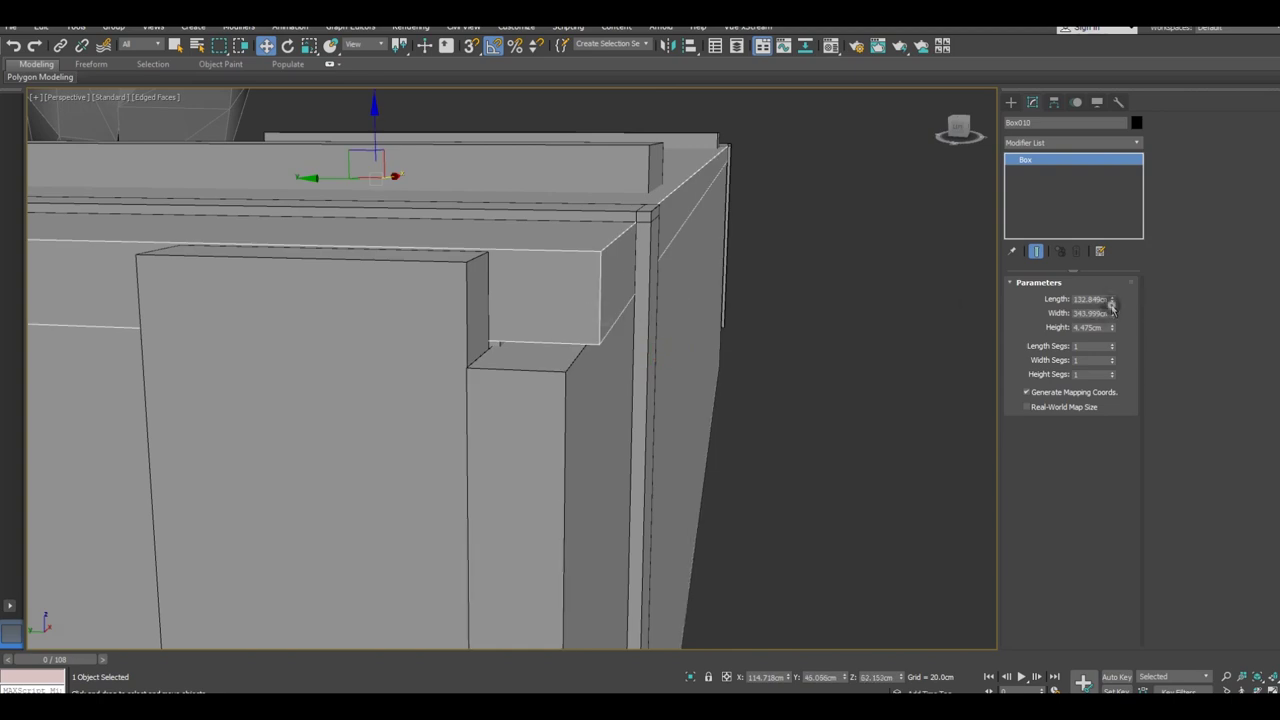
left_click_drag(1112, 305, 1112, 307)
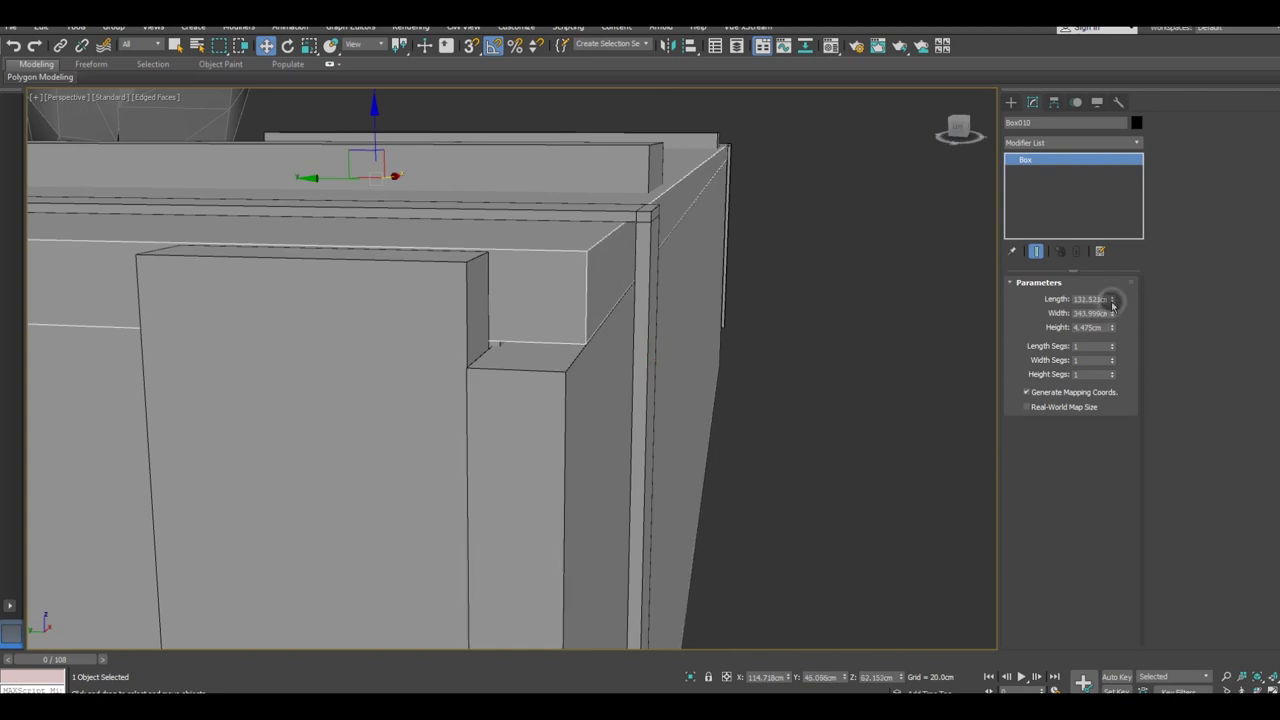
Step: Inspect bottom board Box015 from below, then deselect in a three-quarter view
scroll(610, 298, "down", 1)
scroll(594, 306, "down", 1)
scroll(594, 306, "down", 1)
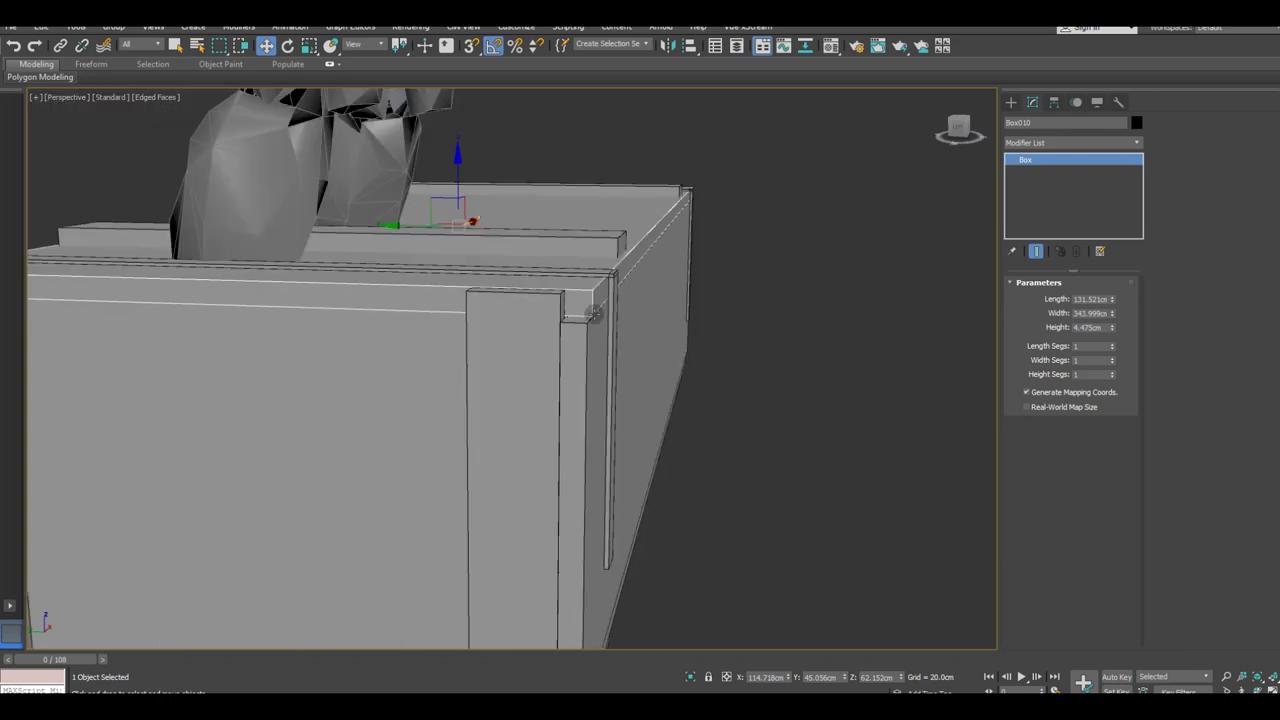
mouse_move(592, 318)
middle_mouse_down("alt")
mouse_move(608, 371)
mouse_move(586, 354)
mouse_move(530, 496)
middle_mouse_up("alt")
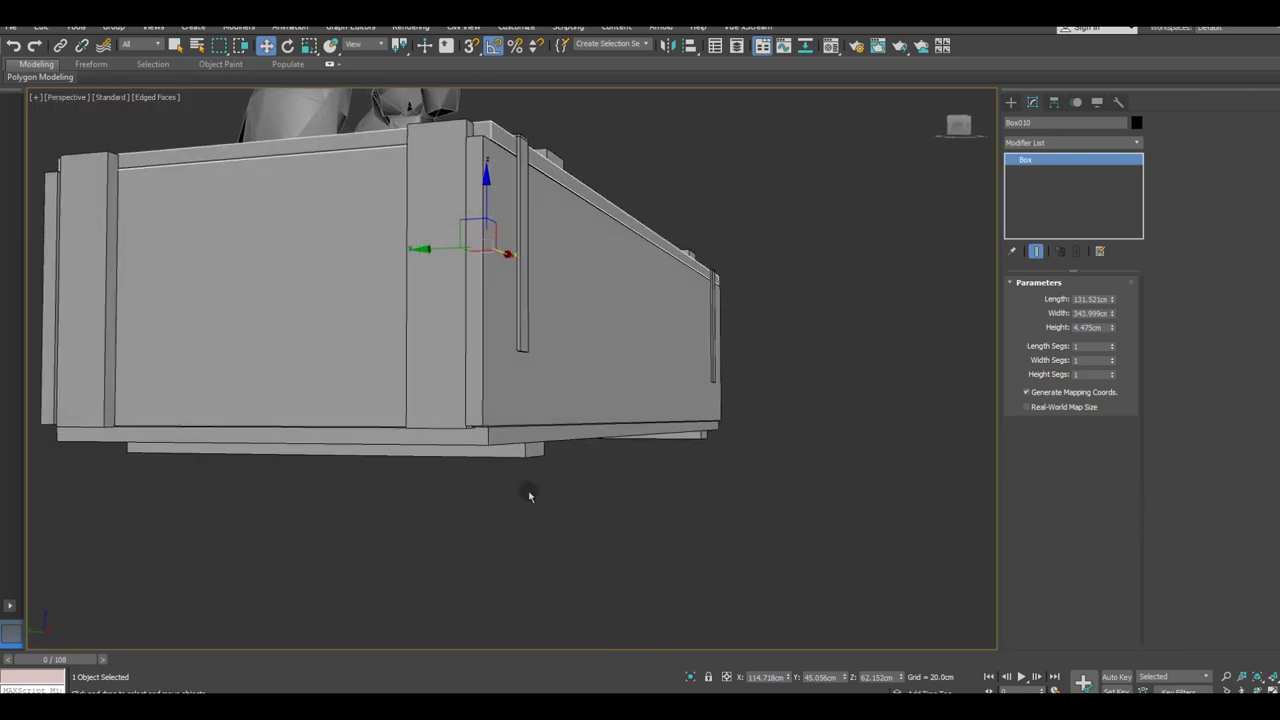
left_click(489, 428)
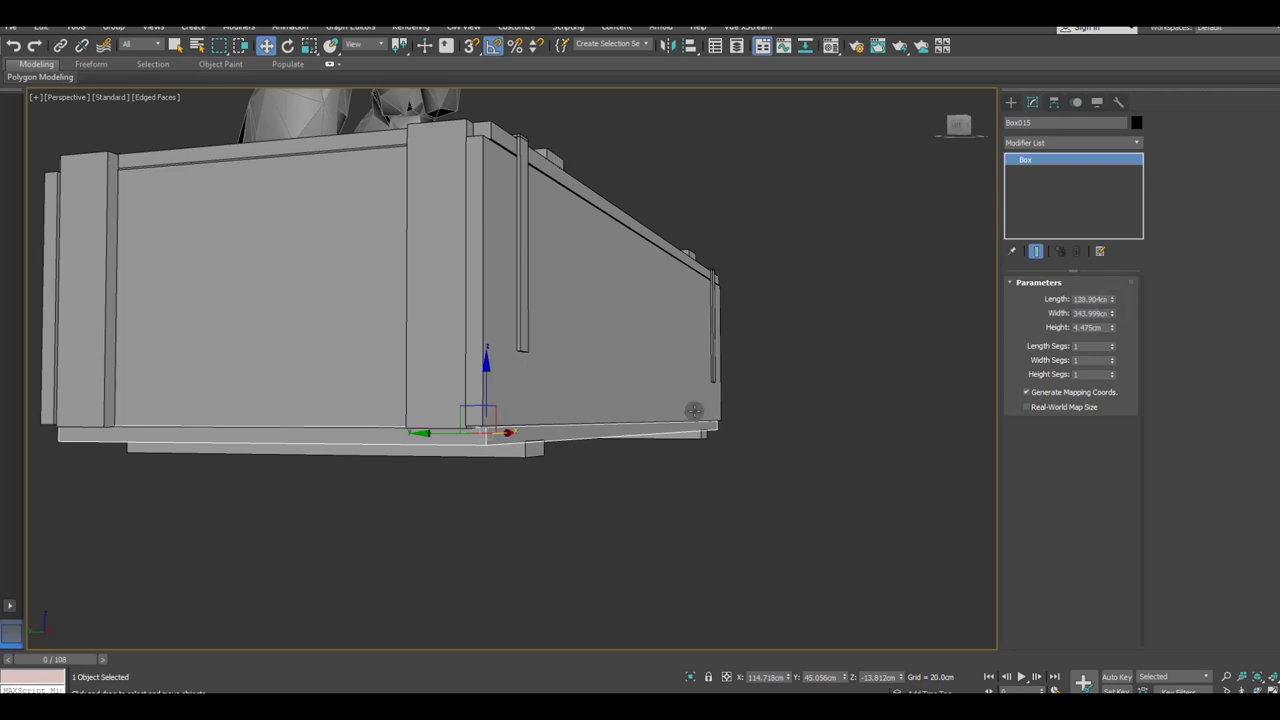
mouse_move(694, 414)
middle_mouse_down("alt")
mouse_move(528, 451)
mouse_move(643, 466)
mouse_move(514, 438)
middle_mouse_up("alt")
scroll(514, 438, "down", 3)
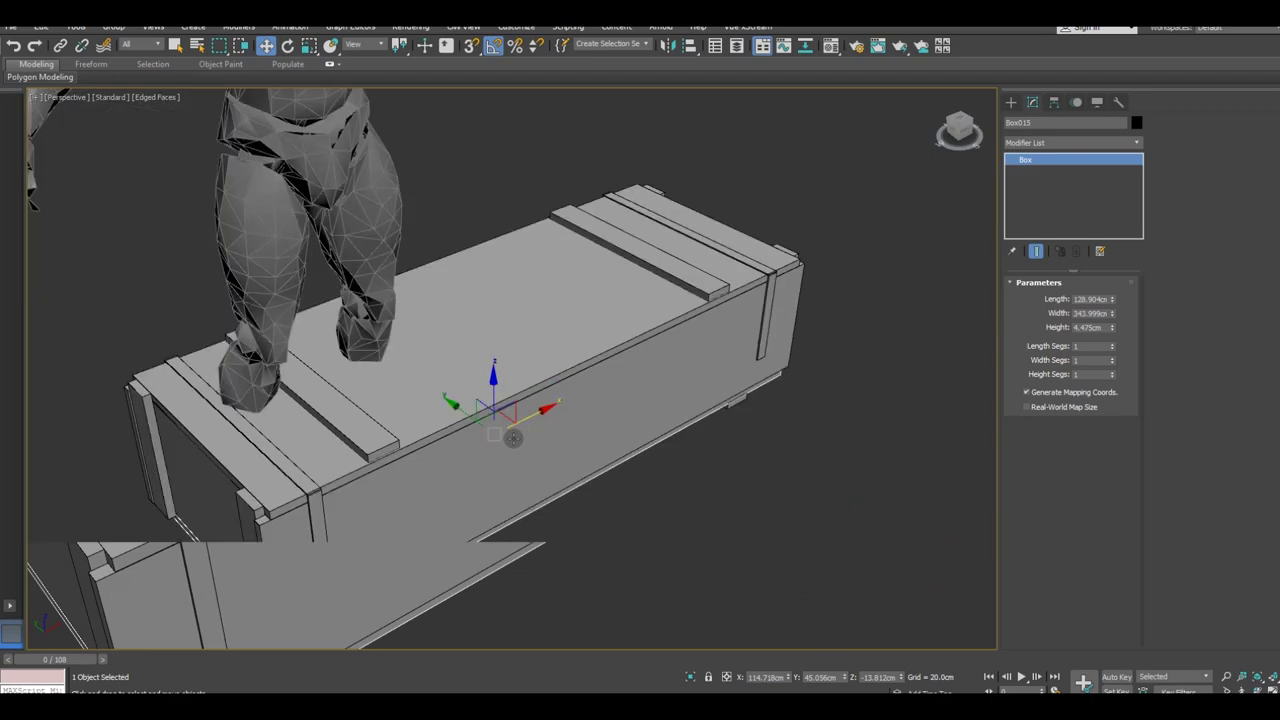
scroll(560, 460, "down", 2)
mouse_move(603, 486)
middle_mouse_down("alt")
mouse_move(668, 462)
mouse_move(625, 475)
mouse_move(626, 502)
middle_mouse_up("alt")
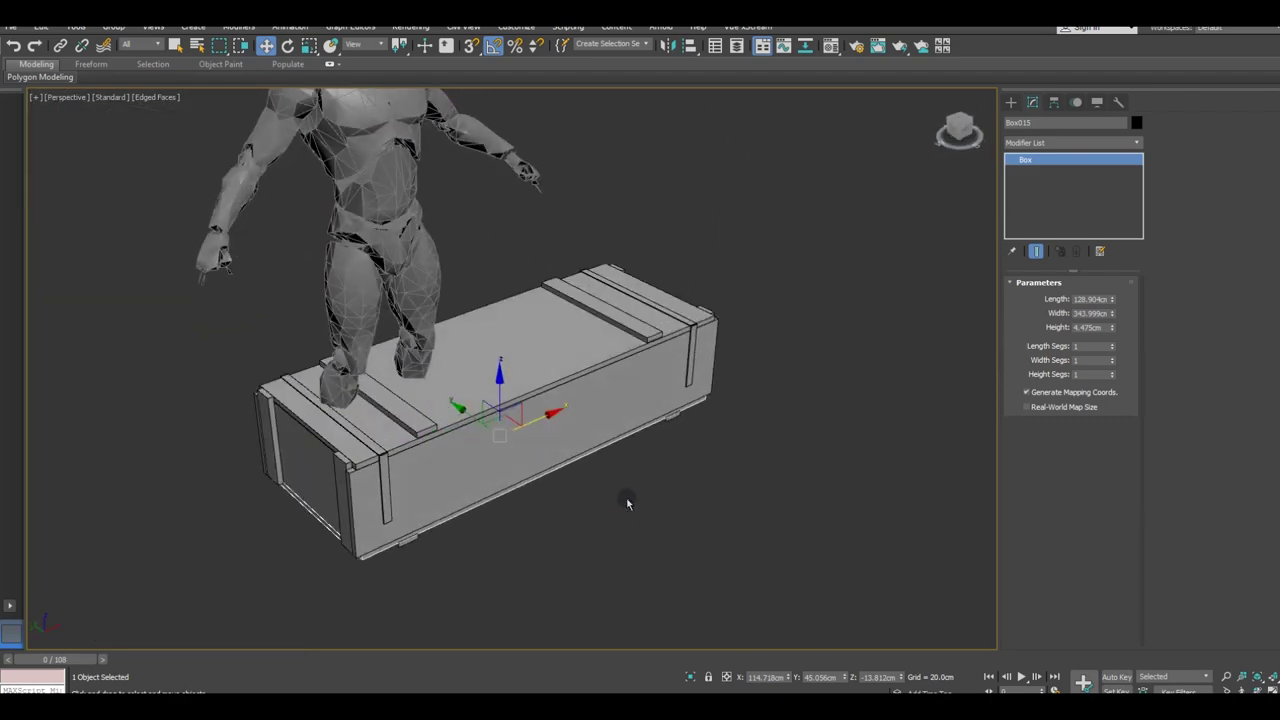
left_click(626, 500)
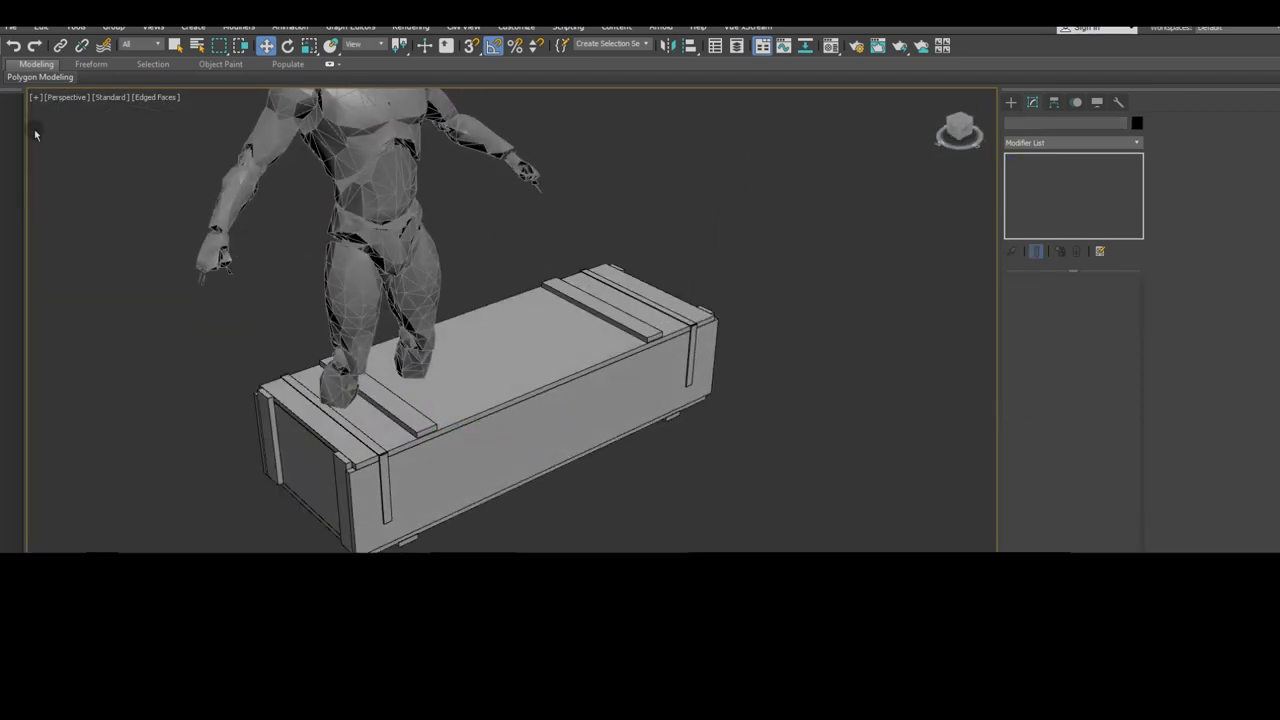
Step: Switch to the Left view and pick the Line spline tool
key("l")
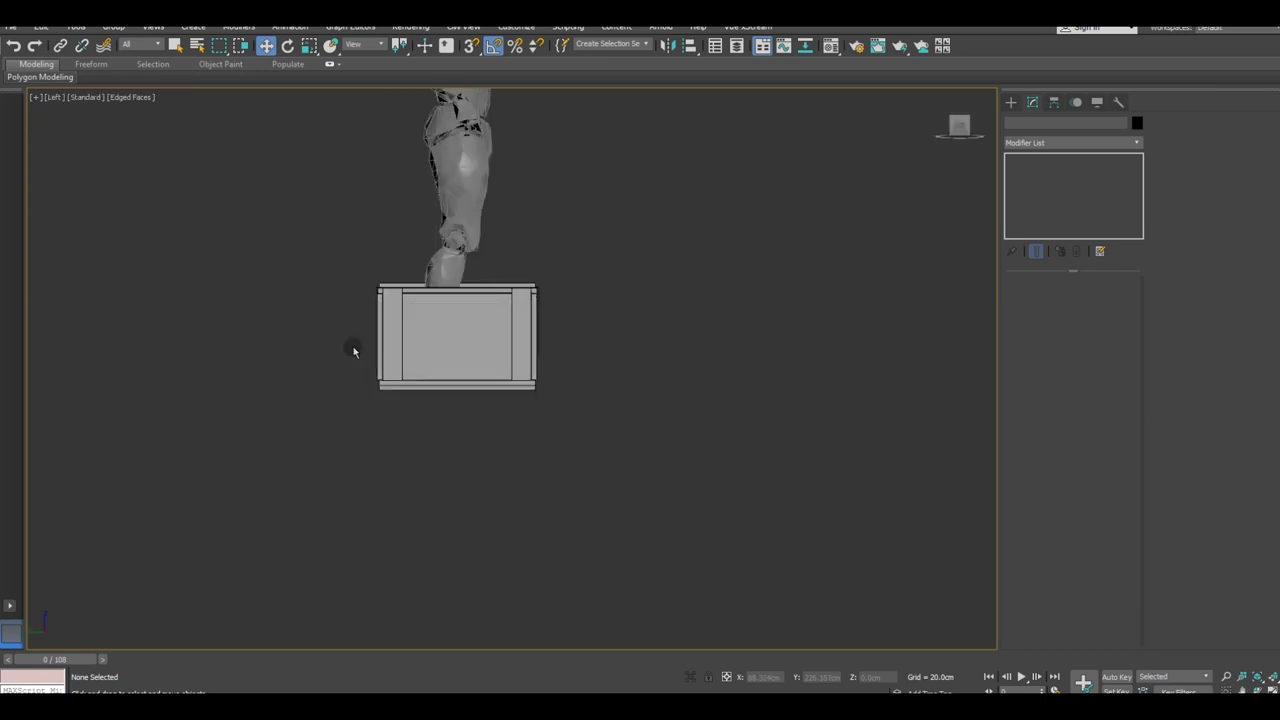
scroll(424, 316, "up", 4)
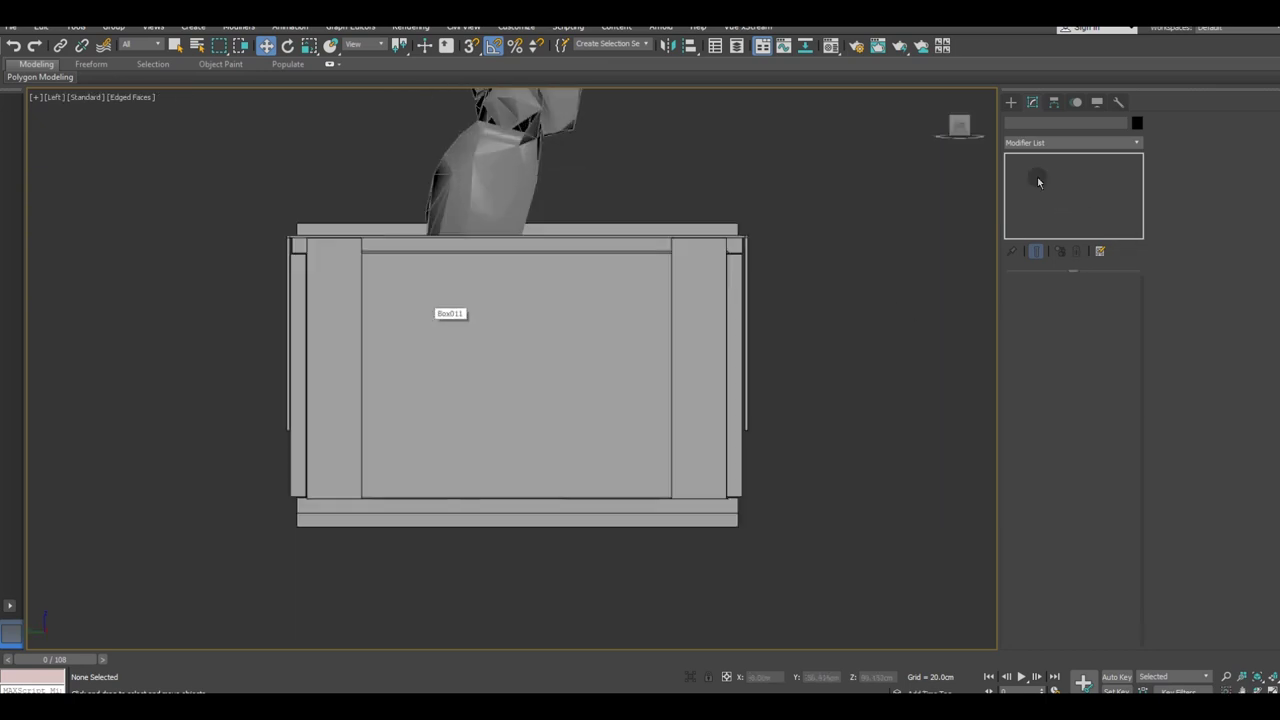
left_click(1011, 103)
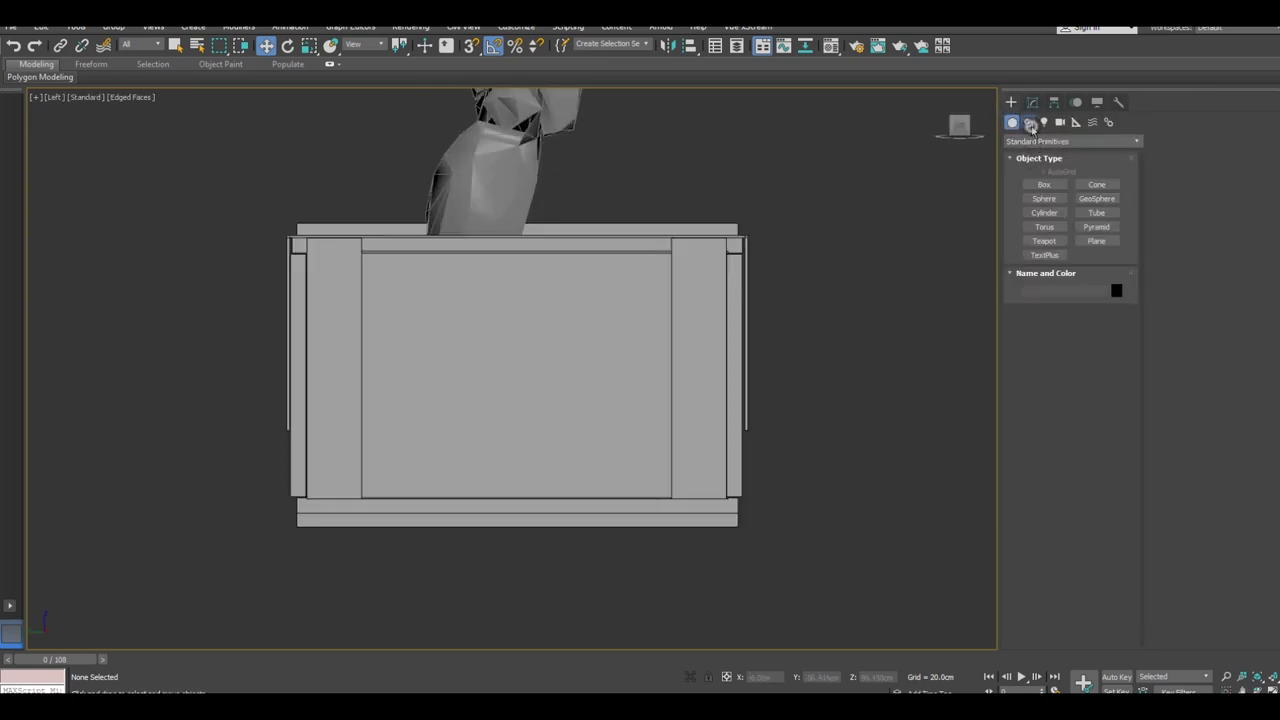
left_click(1028, 122)
left_click(1045, 195)
mouse_move(768, 326)
middle_mouse_down()
mouse_move(717, 343)
mouse_move(433, 333)
middle_mouse_up()
Step: Set the viewport to Wireframe Override and place the line's first vertex
left_click(140, 100)
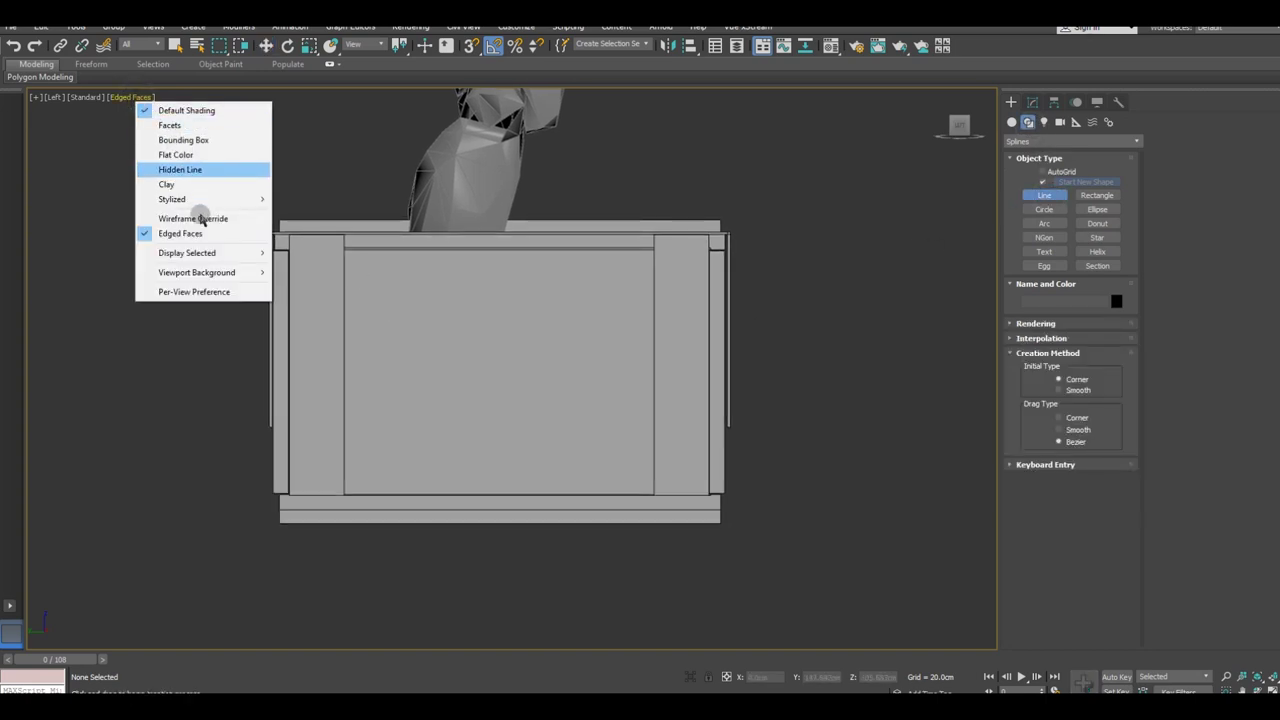
left_click(200, 214)
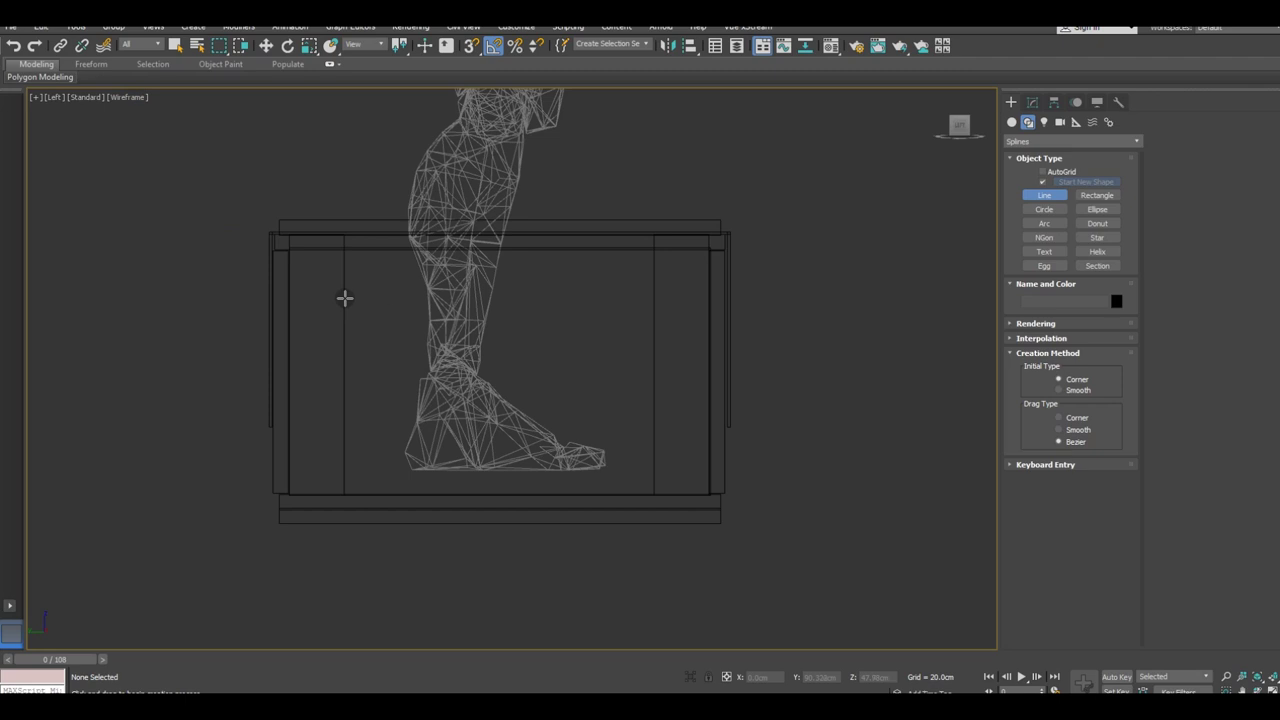
left_click(342, 288)
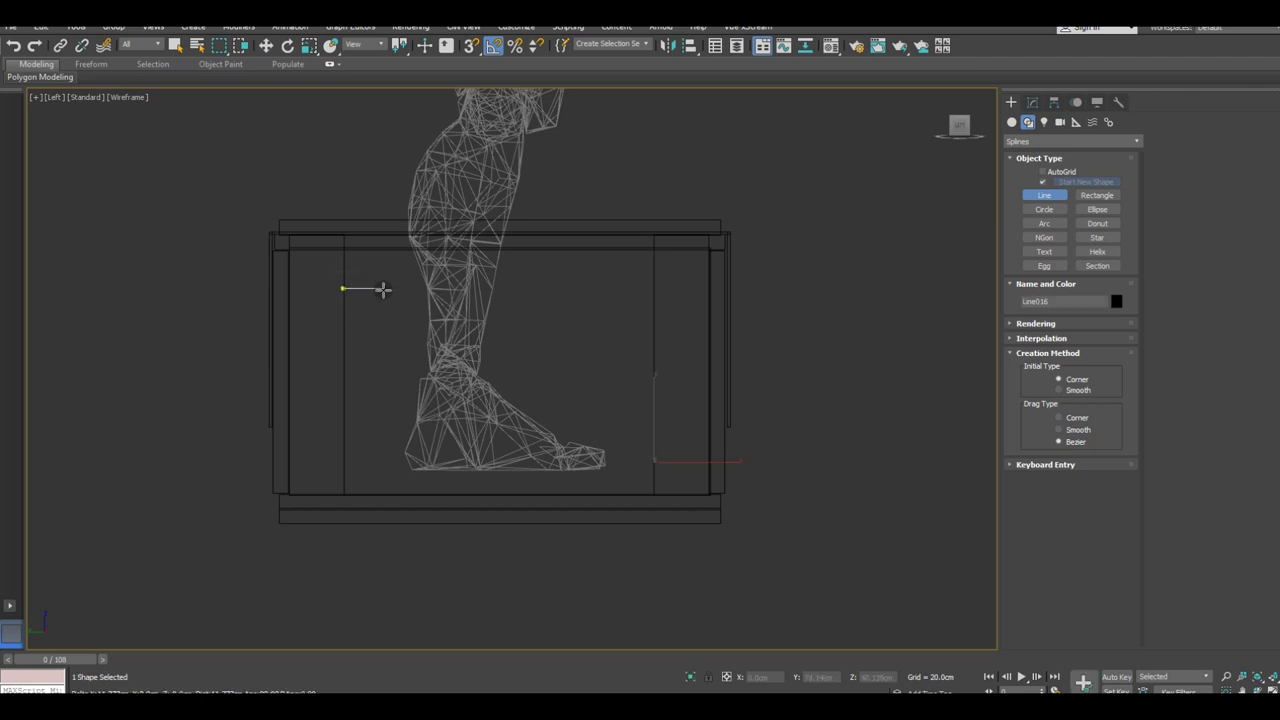
Step: Draw a five-point zigzag Line across the crate's side panel in the Left view
left_click(383, 289)
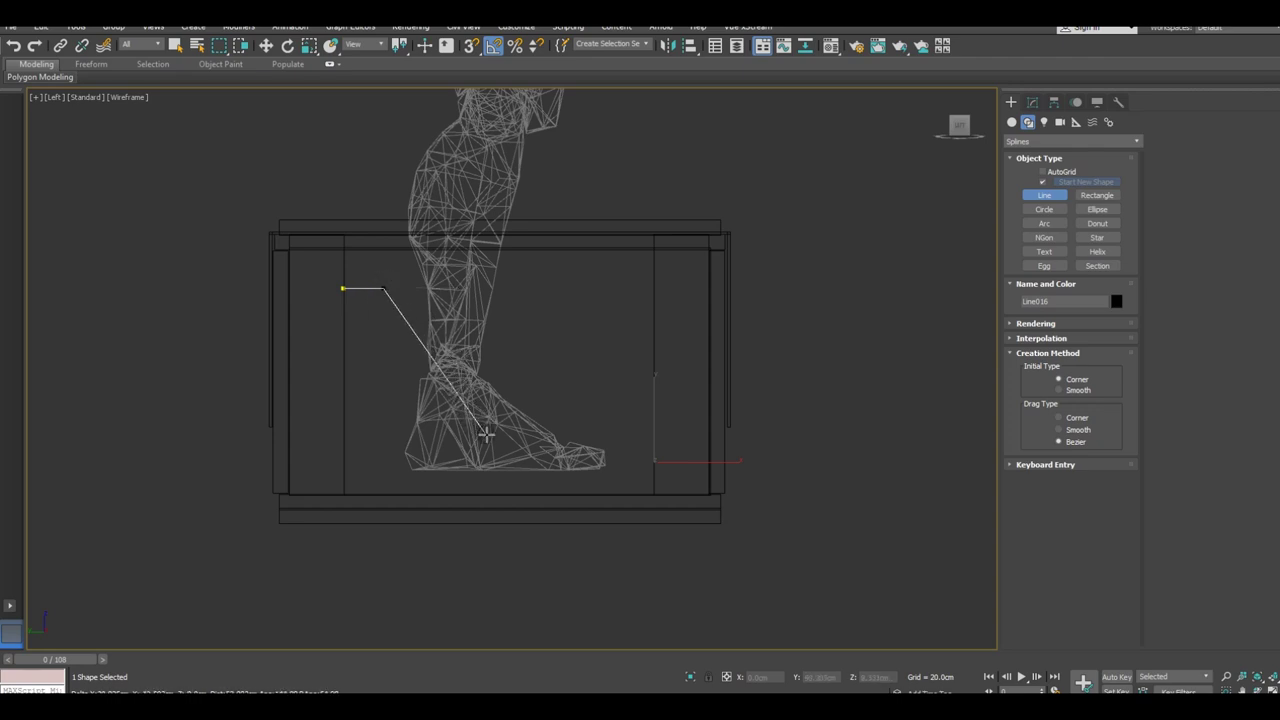
left_click(487, 435)
left_click(548, 416)
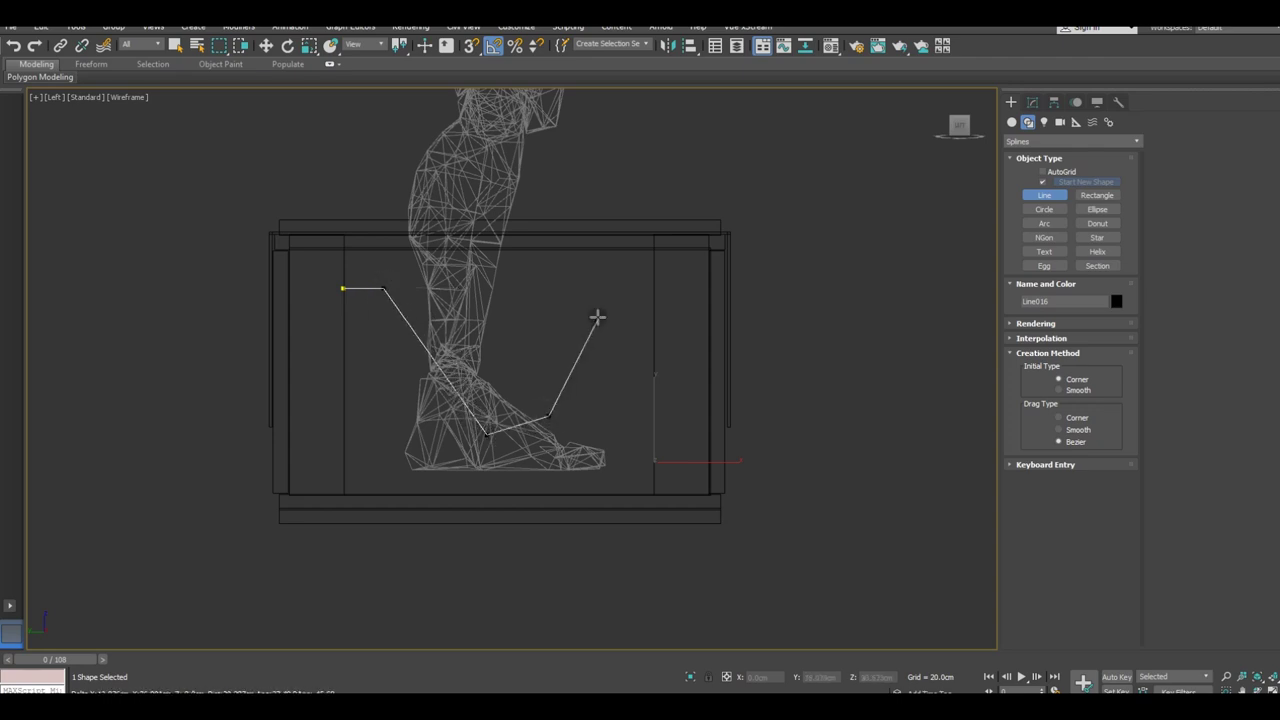
left_click(594, 295)
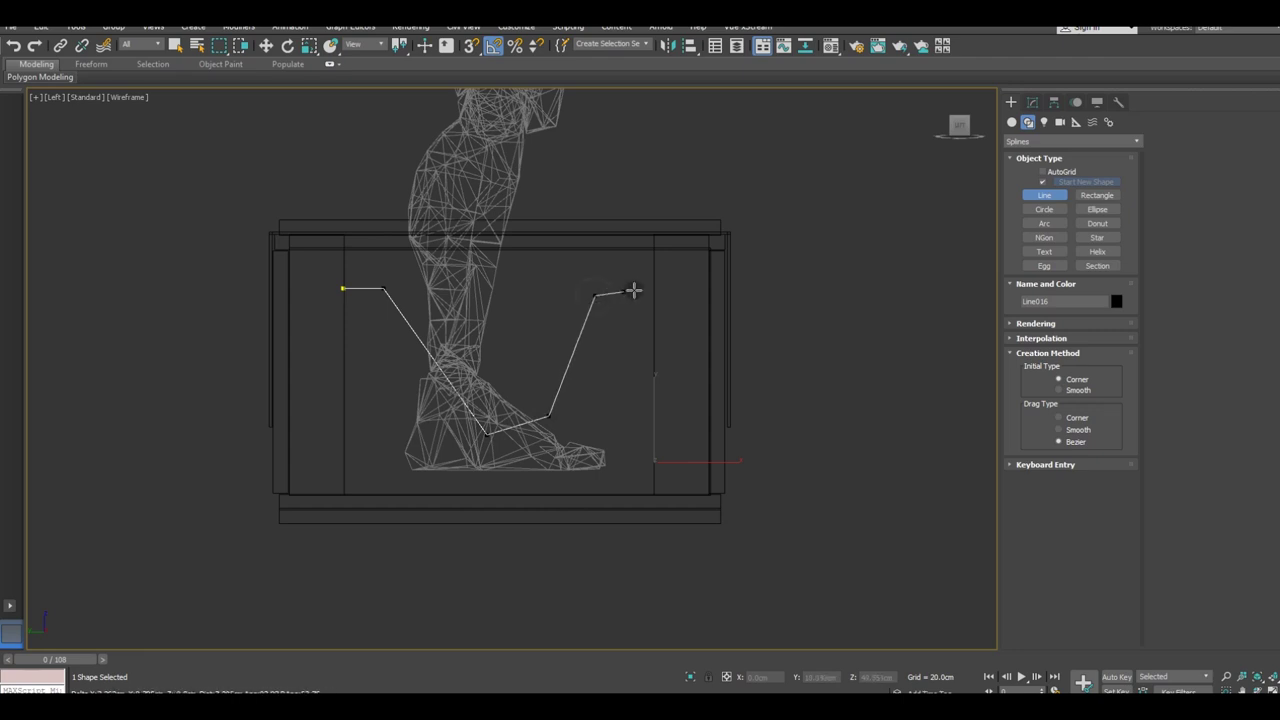
left_click(657, 292)
right_click(660, 291)
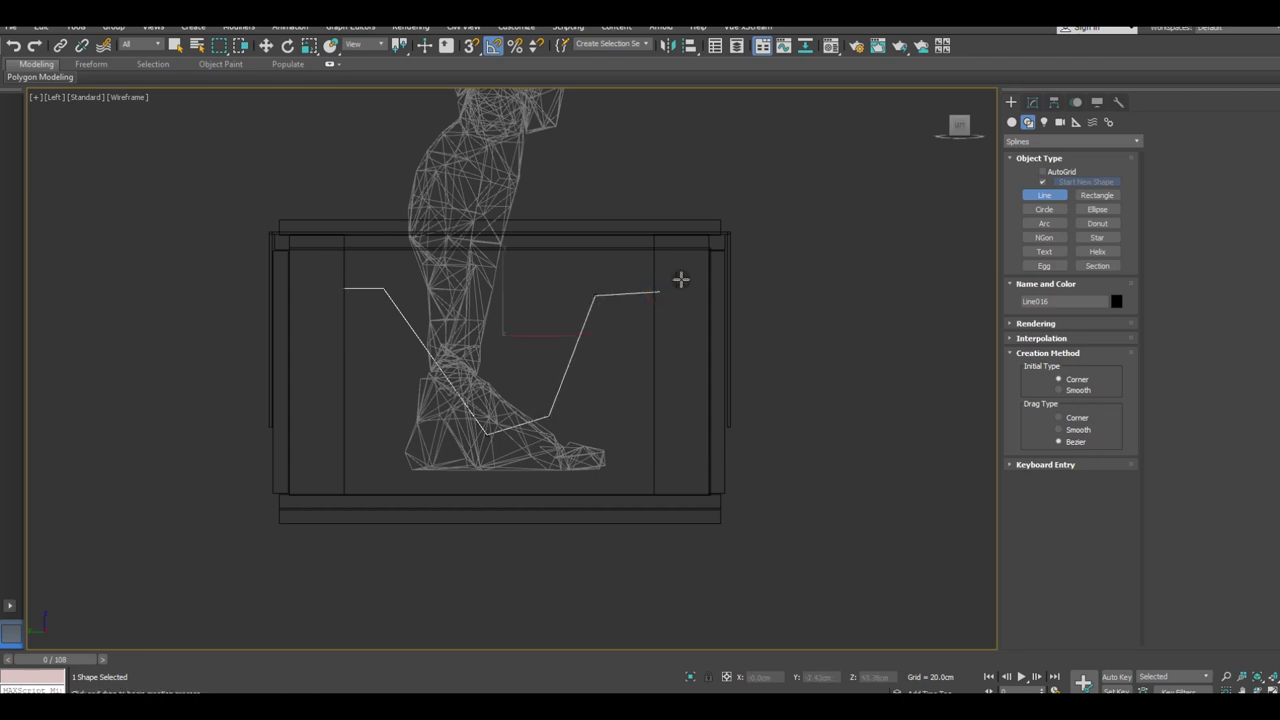
right_click(681, 283)
Step: Raise the line's second vertex slightly and switch to shaded-with-edges Perspective view
left_click(1032, 102)
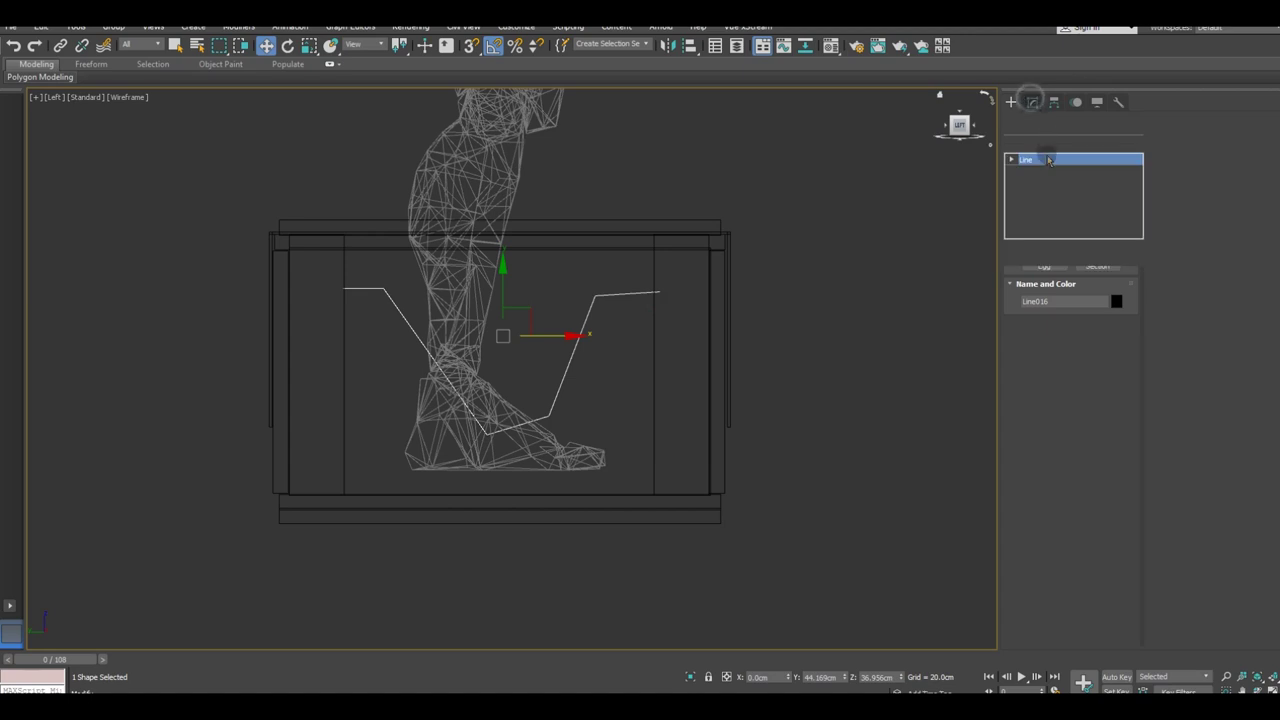
key("1")
left_click(380, 290)
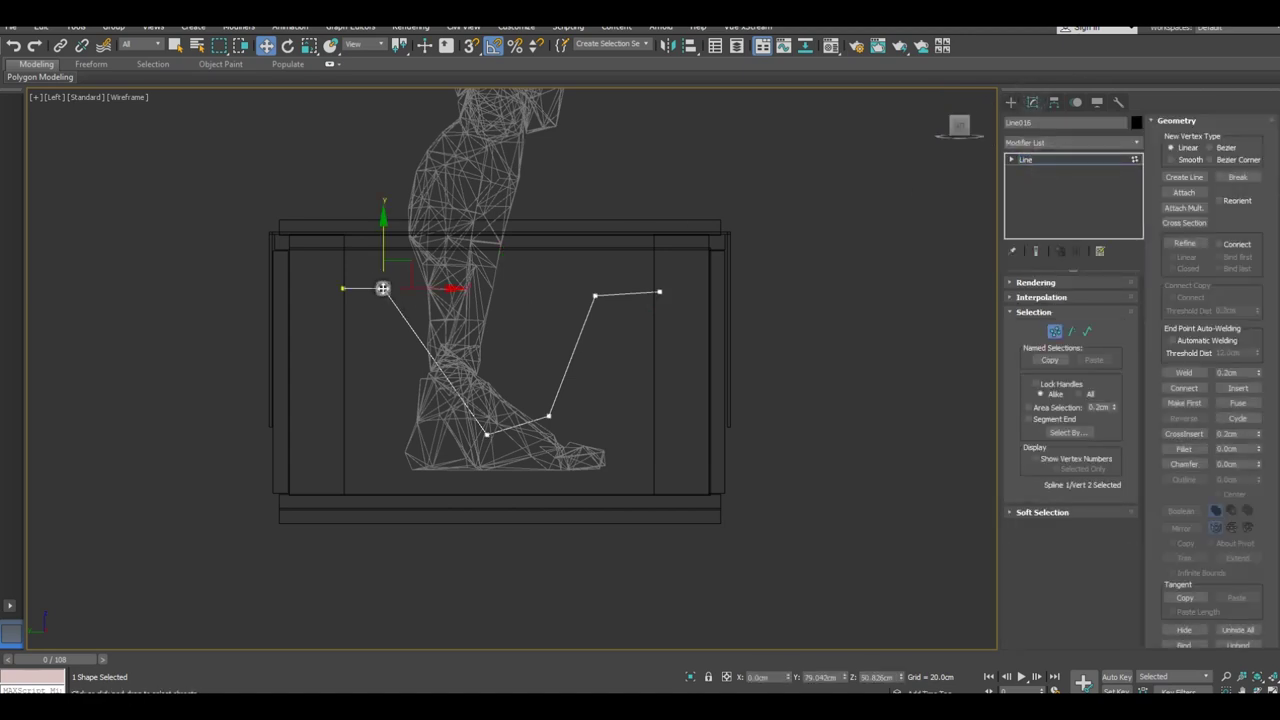
left_click_drag(381, 225, 381, 243)
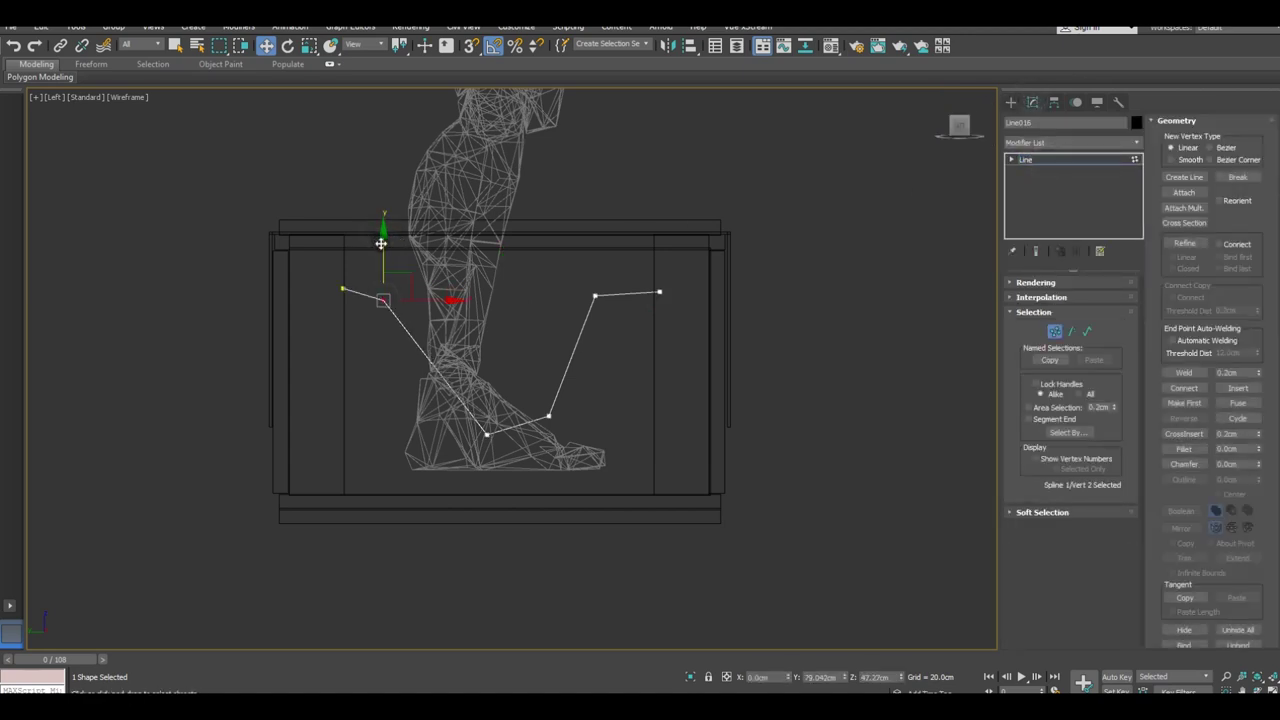
key("p")
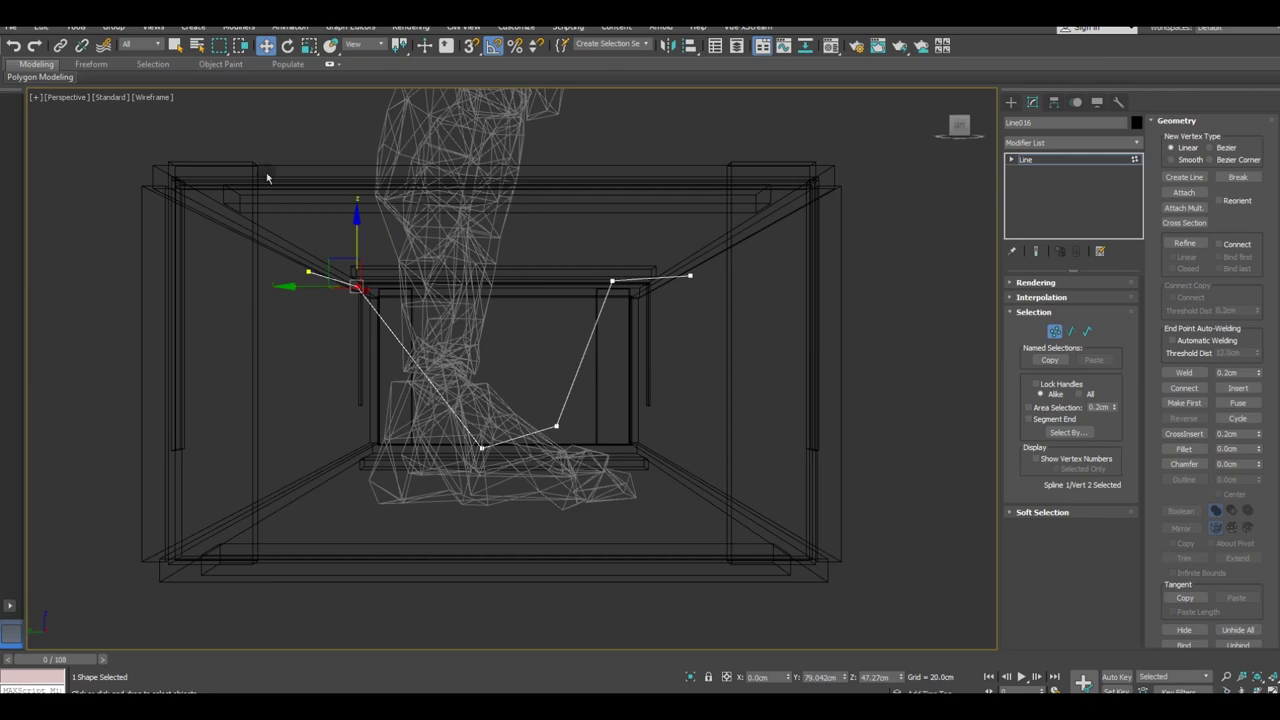
left_click(155, 97)
left_click(206, 109)
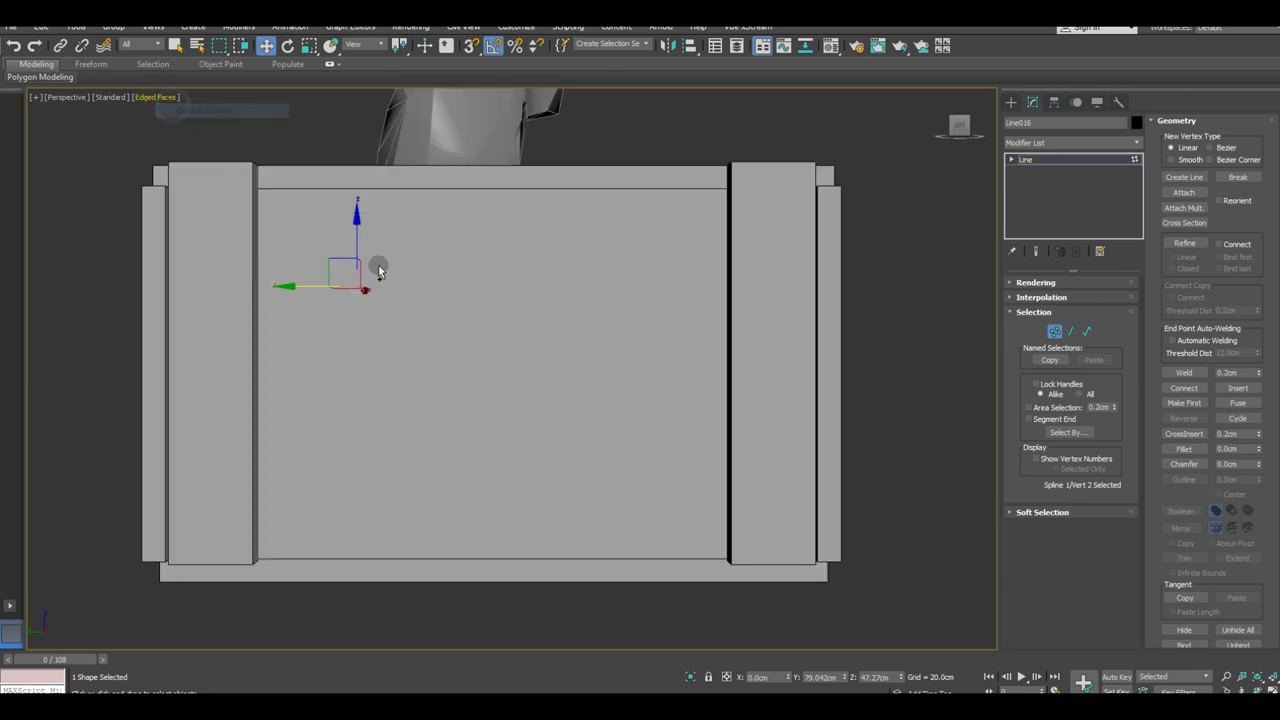
mouse_move(380, 266)
middle_mouse_down("alt")
mouse_move(351, 320)
mouse_move(958, 152)
middle_mouse_up("alt")
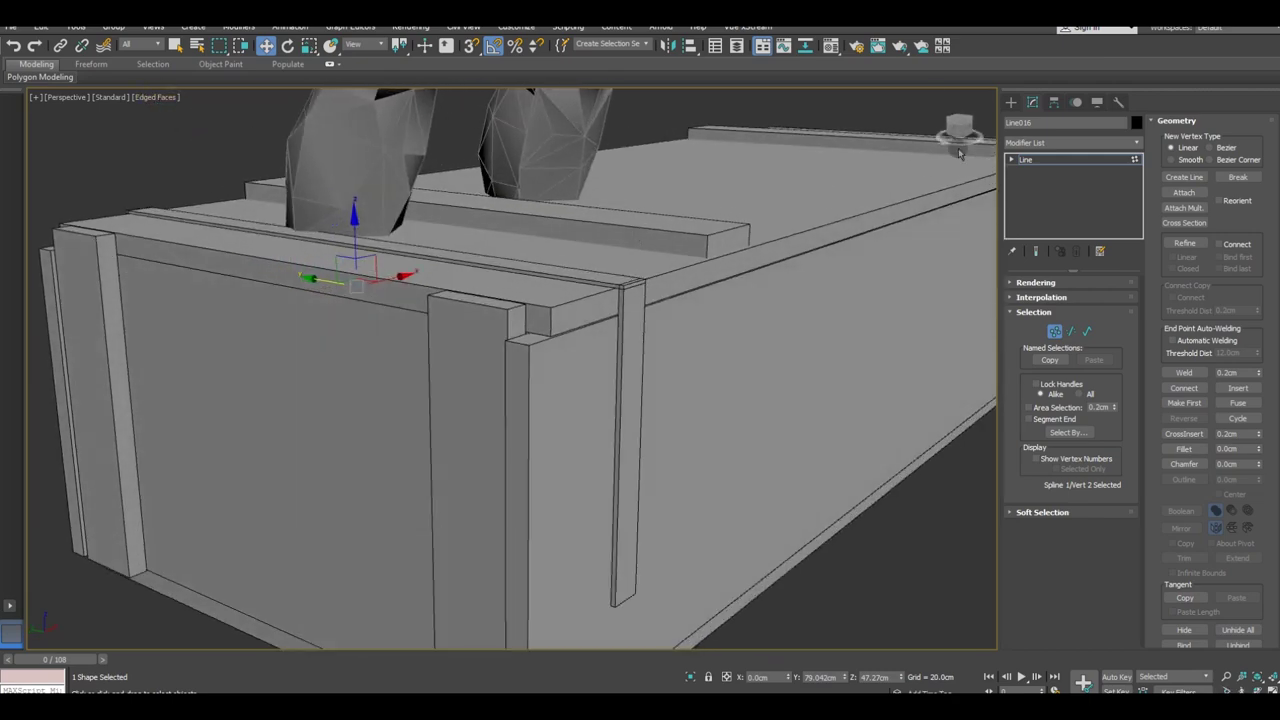
Step: Move the whole line onto the face of the crate's front board
left_click(1028, 160)
left_click_drag(503, 341, 282, 360)
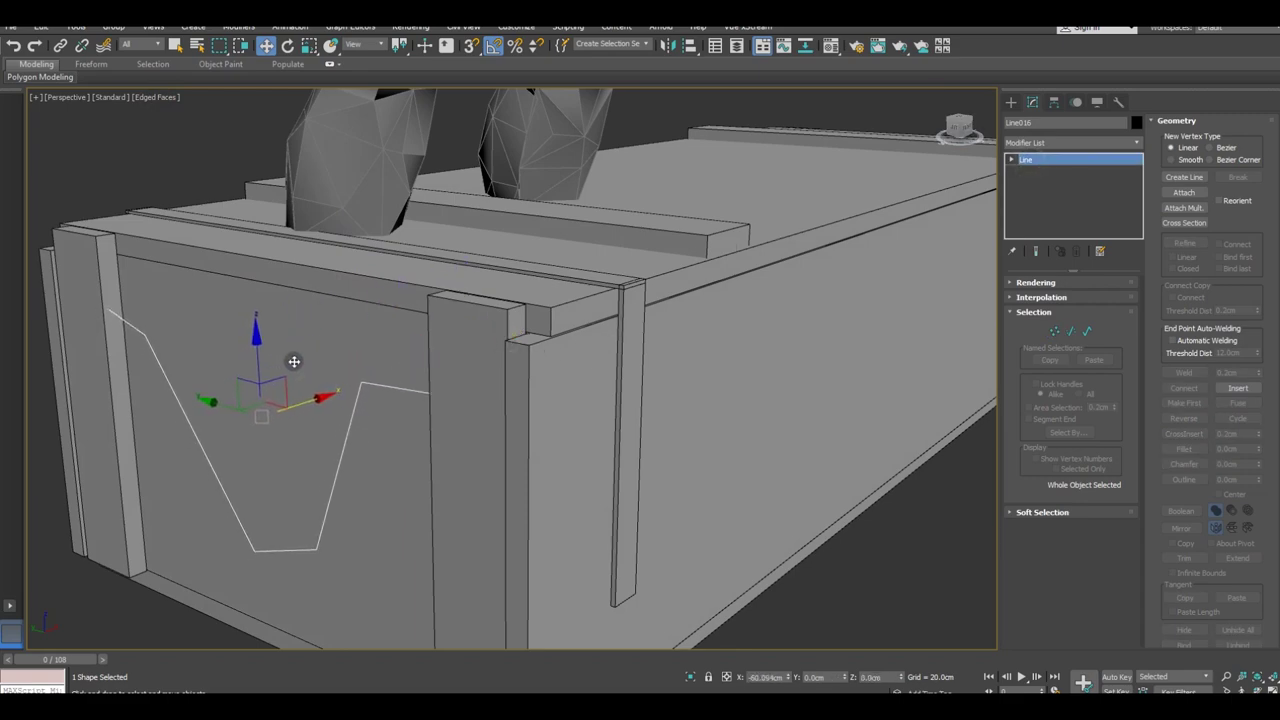
mouse_move(294, 361)
middle_mouse_down("alt")
mouse_move(514, 349)
mouse_move(406, 371)
mouse_move(586, 353)
middle_mouse_up("alt")
left_click_drag(336, 388, 336, 386)
mouse_move(457, 371)
middle_mouse_down("alt")
mouse_move(509, 386)
mouse_move(554, 360)
middle_mouse_up("alt")
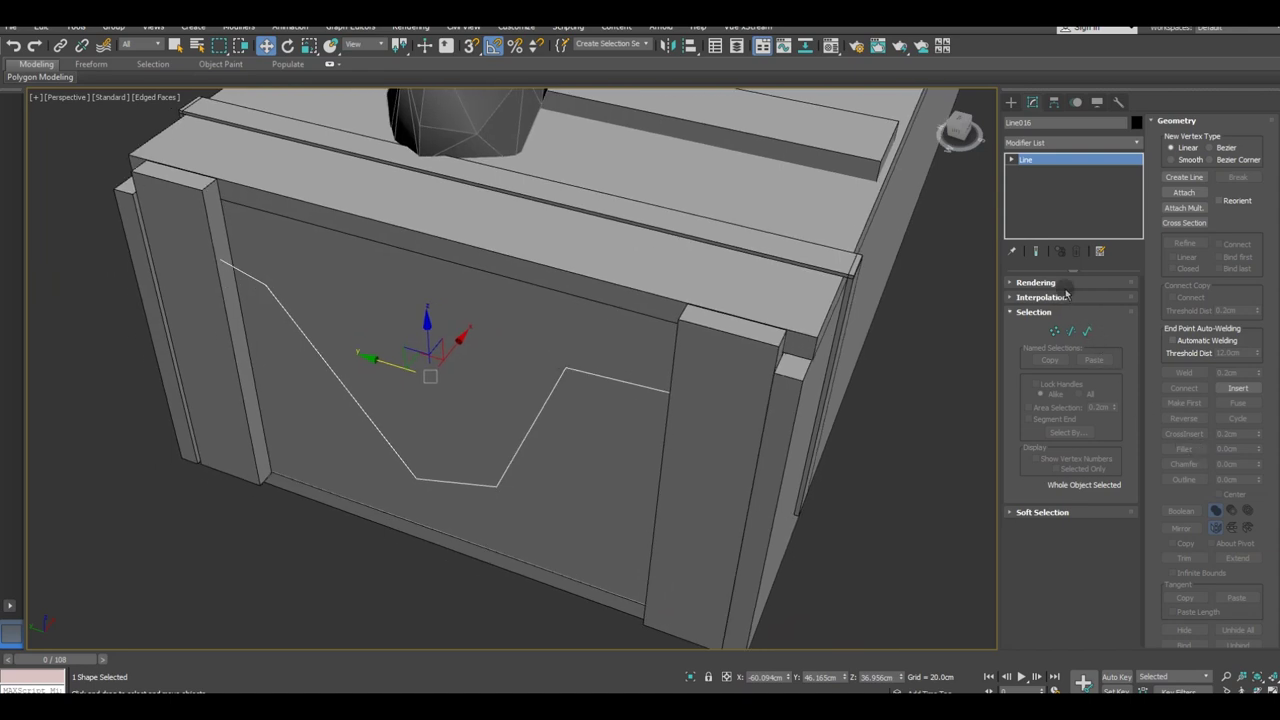
Step: Fillet the line's four bend vertices to about 9cm for a smooth S-curve
left_click(1054, 332)
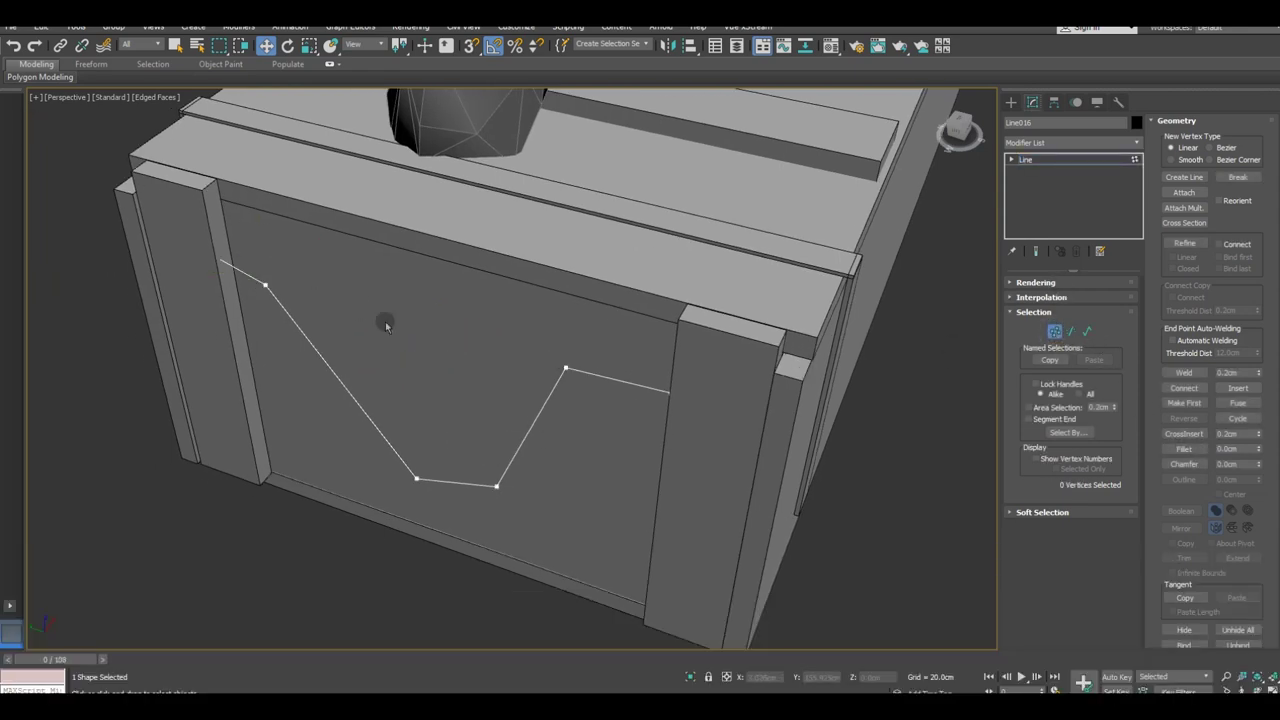
left_click_drag(386, 449, 534, 517)
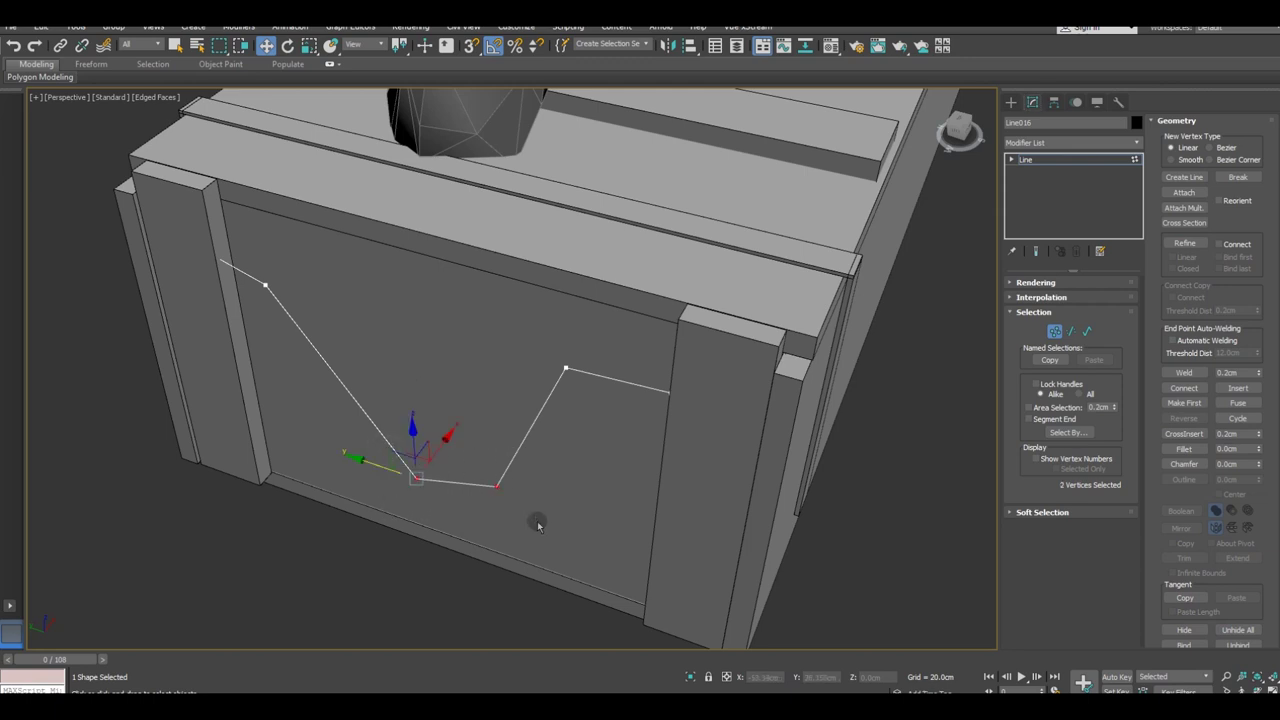
left_click(265, 285, "ctrl")
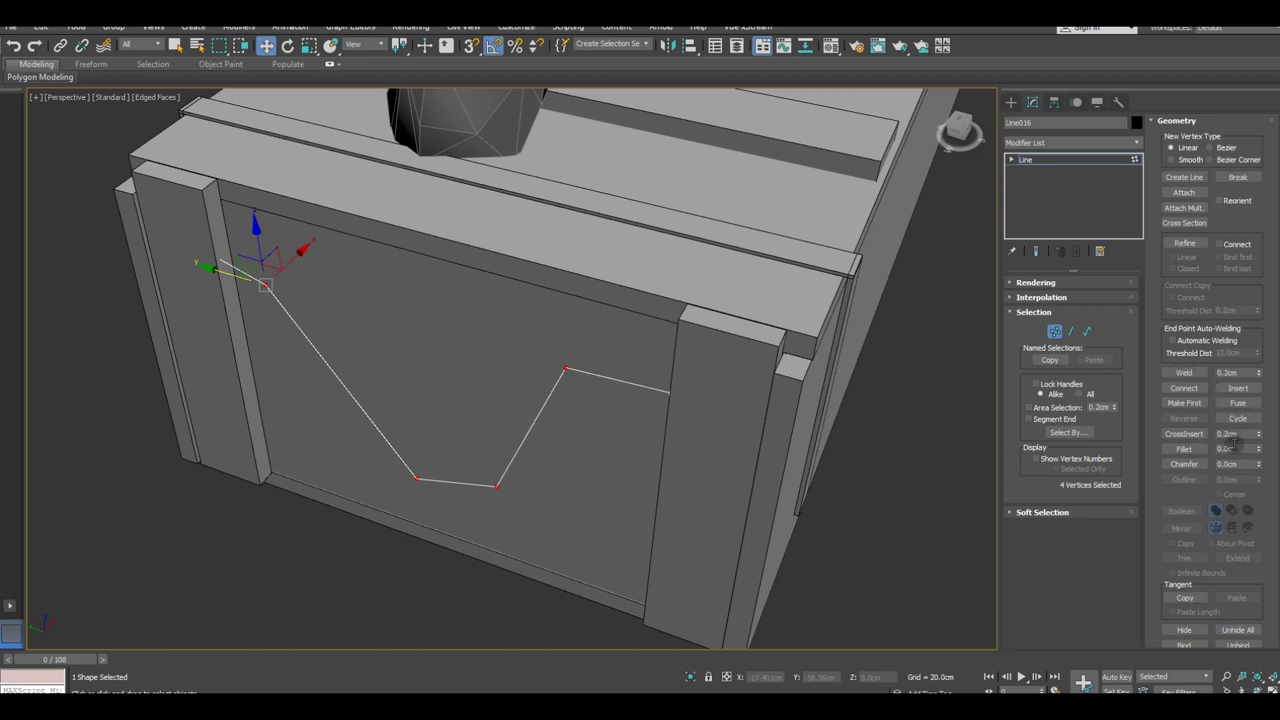
left_click_drag(1259, 453, 1256, 449)
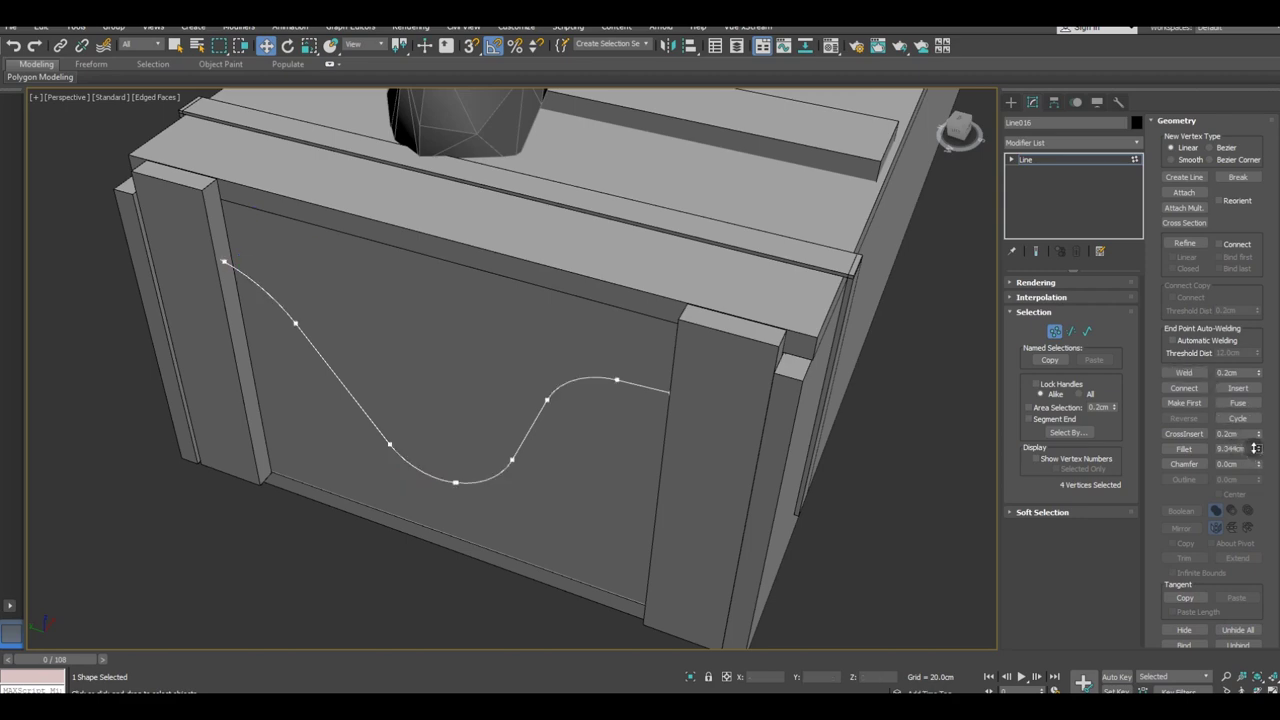
middle_click_drag(586, 394, 620, 355, "alt")
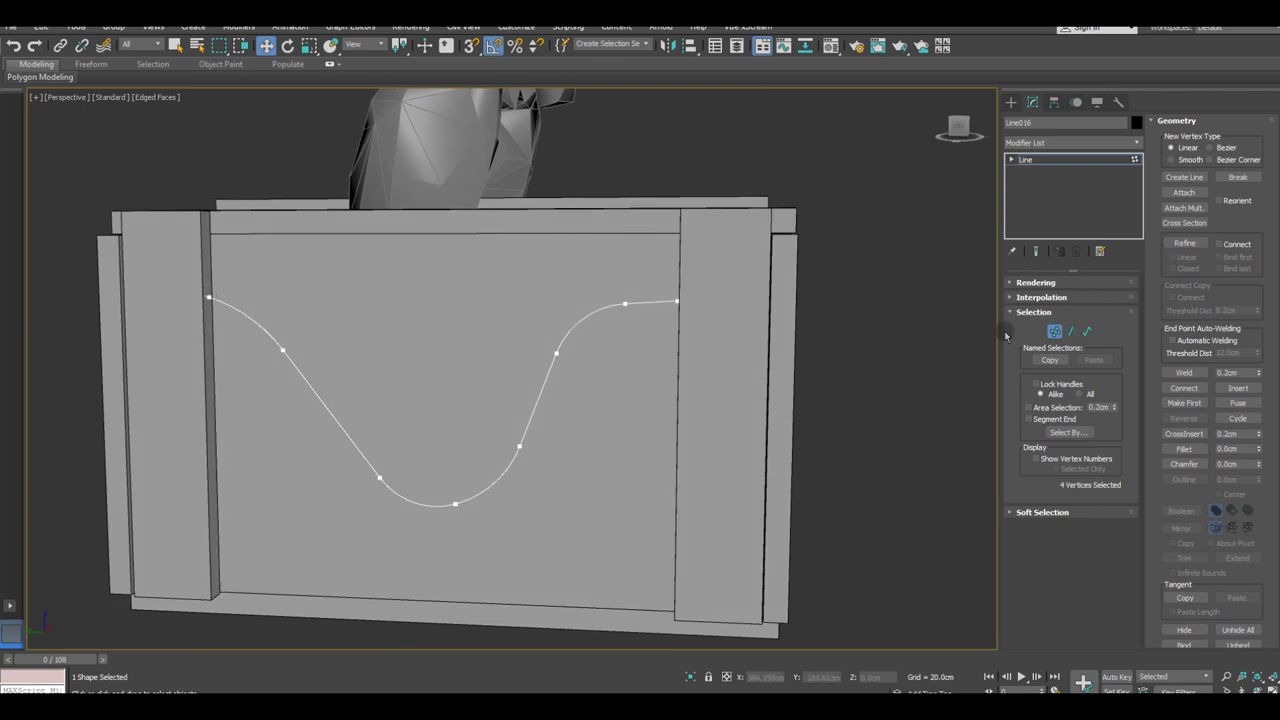
Step: Enable the line In Renderer and In Viewport with 6.28cm thickness
left_click(1026, 283)
left_click(1026, 297)
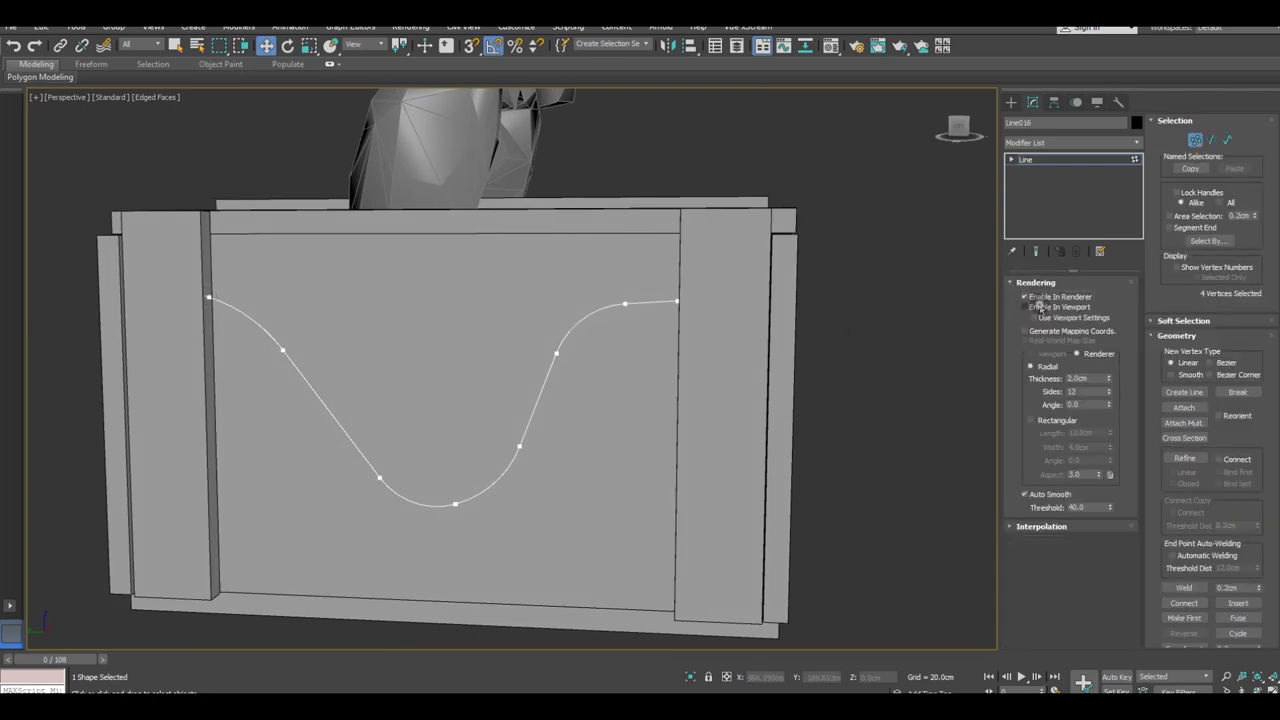
left_click(1030, 307)
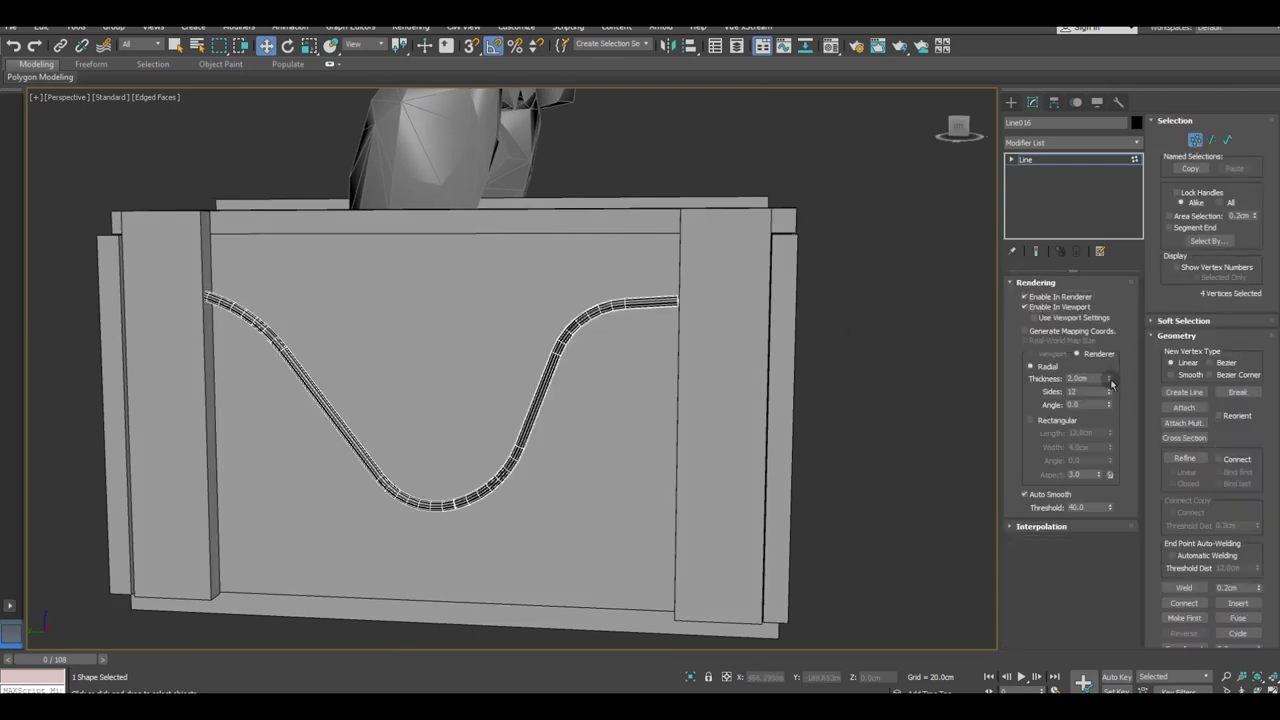
left_click_drag(1108, 378, 1055, 240)
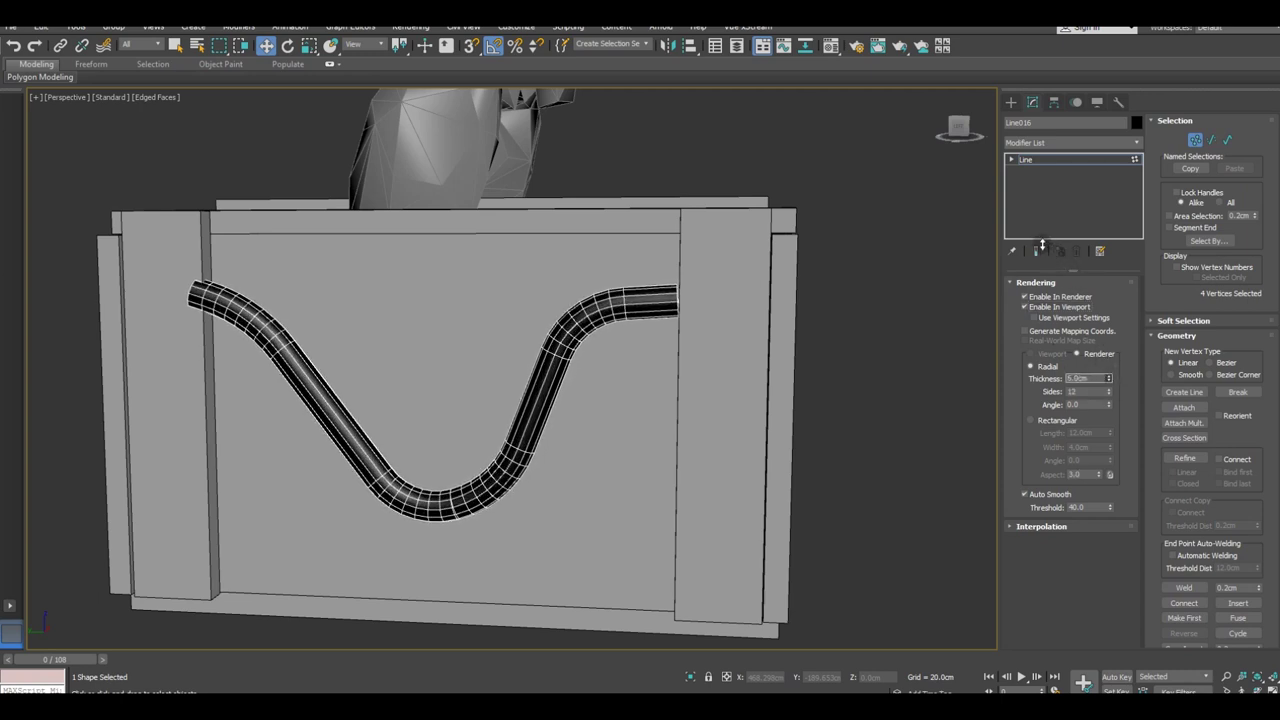
mouse_move(826, 297)
middle_mouse_down("alt")
mouse_move(725, 404)
mouse_move(712, 404)
mouse_move(690, 330)
mouse_move(814, 392)
mouse_move(751, 394)
middle_mouse_up("alt")
Step: Push the cable's right and left end vertices into the crate's side posts
left_click(674, 298)
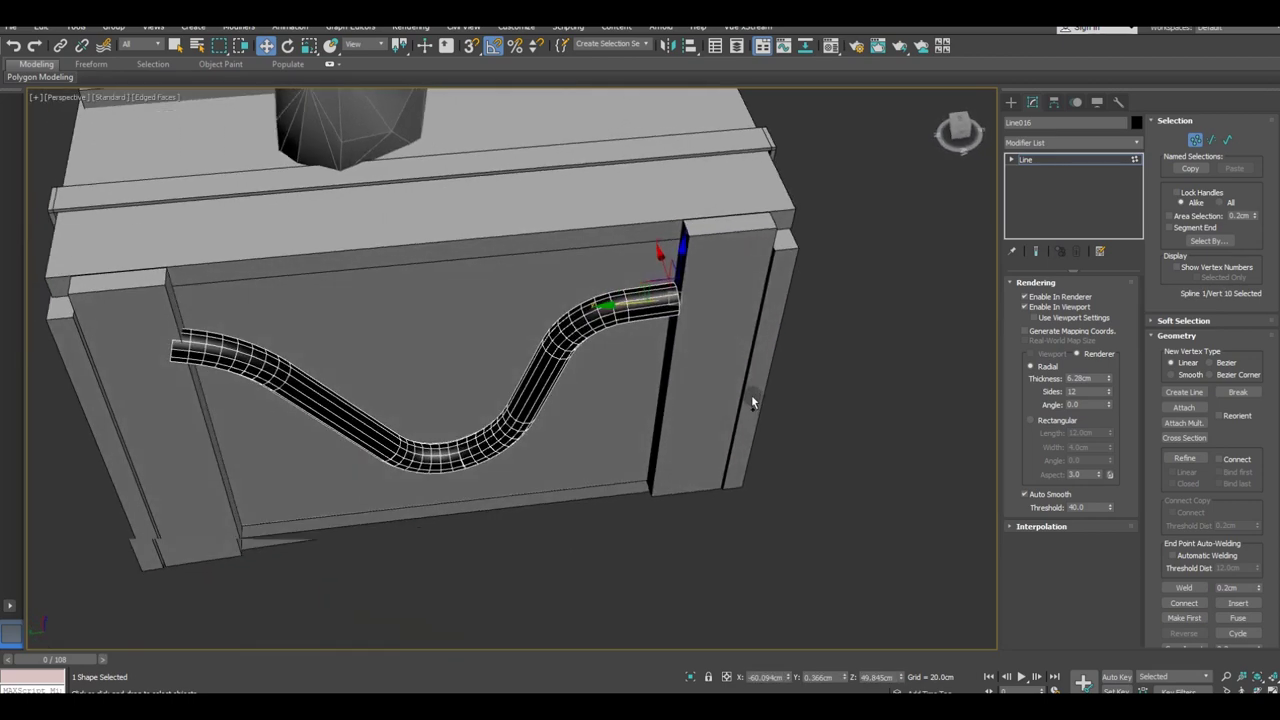
left_click_drag(636, 308, 643, 302)
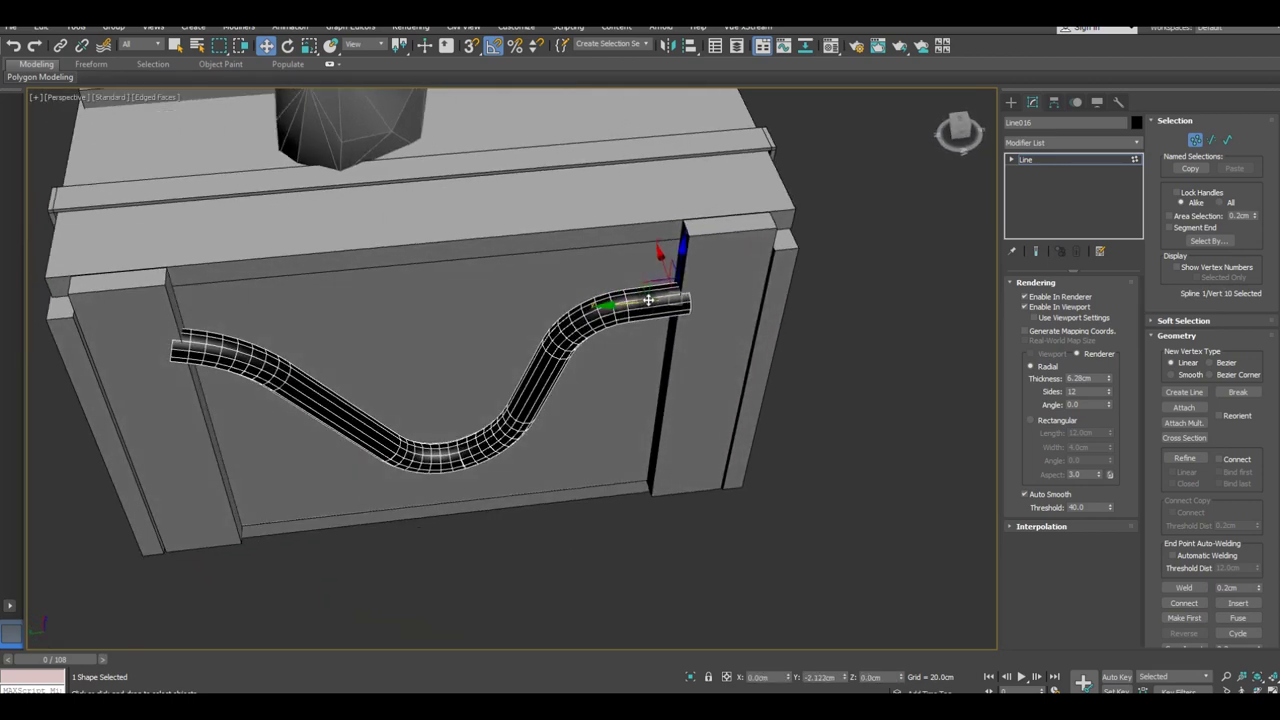
mouse_move(695, 355)
middle_mouse_down("alt")
mouse_move(795, 352)
mouse_move(771, 340)
mouse_move(647, 348)
middle_mouse_up("alt")
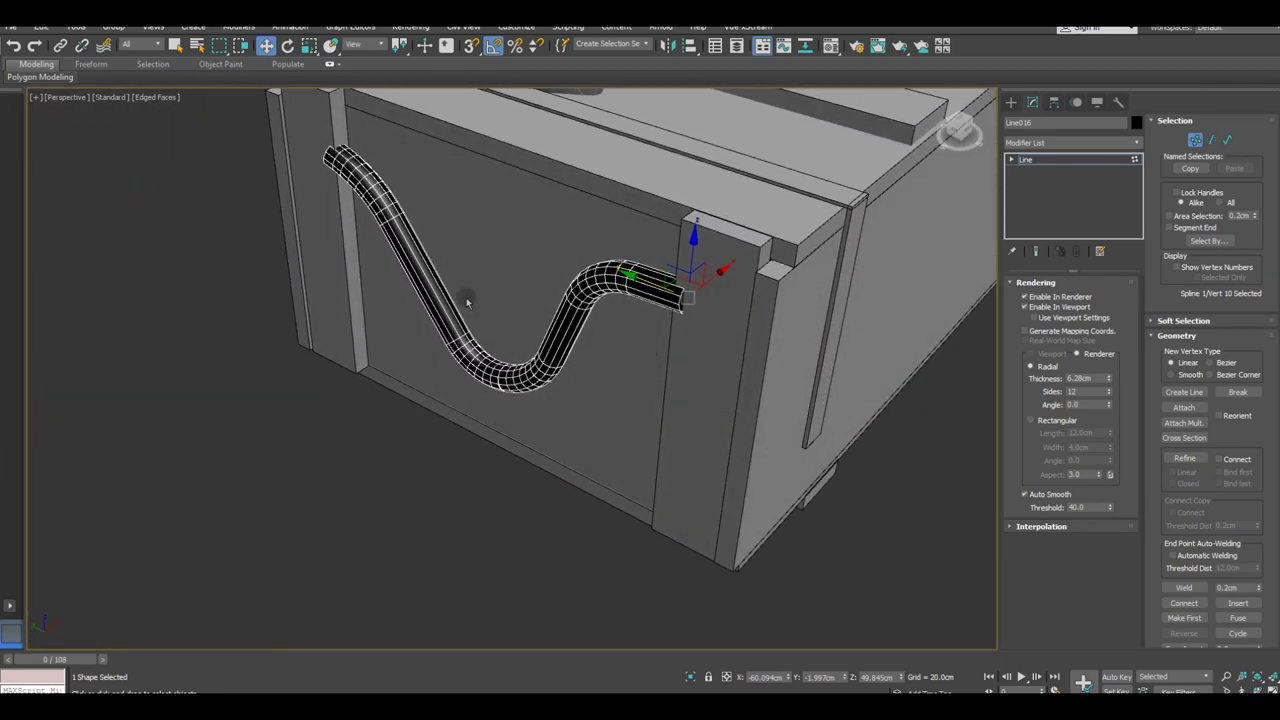
mouse_move(466, 297)
middle_mouse_down("alt")
mouse_move(517, 366)
mouse_move(372, 222)
middle_mouse_up("alt")
left_click_drag(372, 222, 306, 184)
left_click_drag(387, 200, 390, 197)
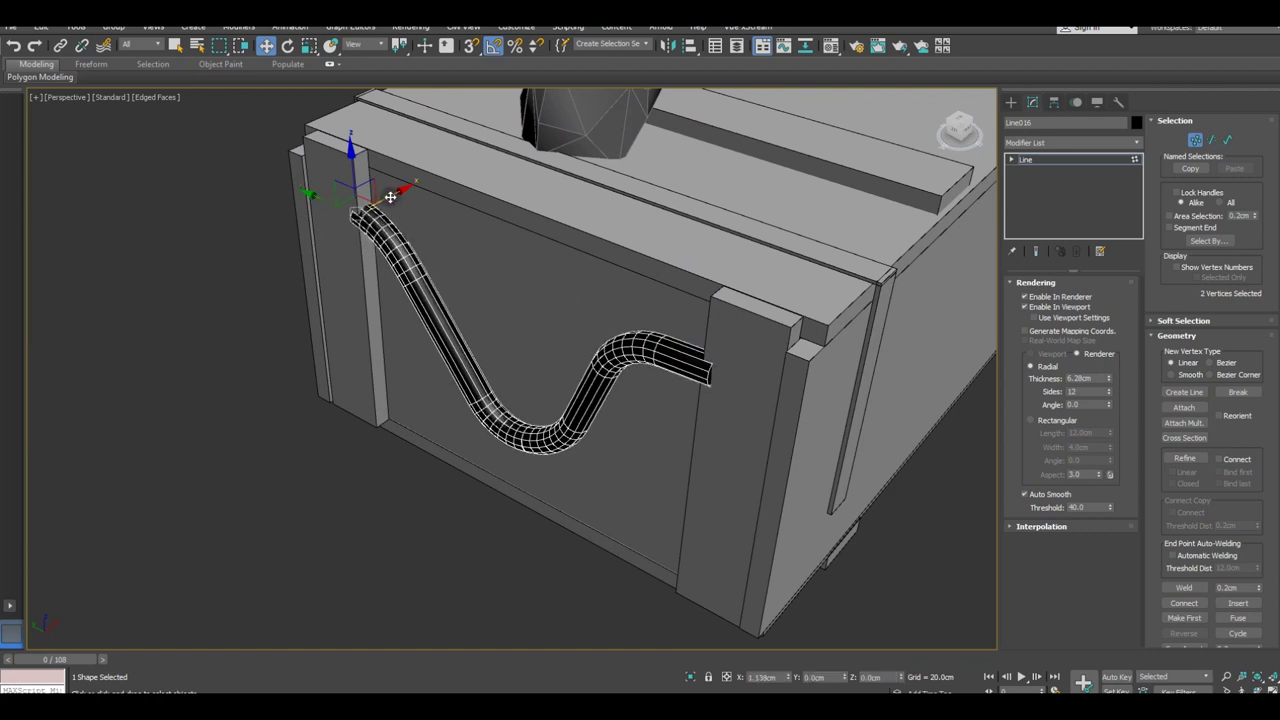
left_click_drag(390, 196, 391, 196)
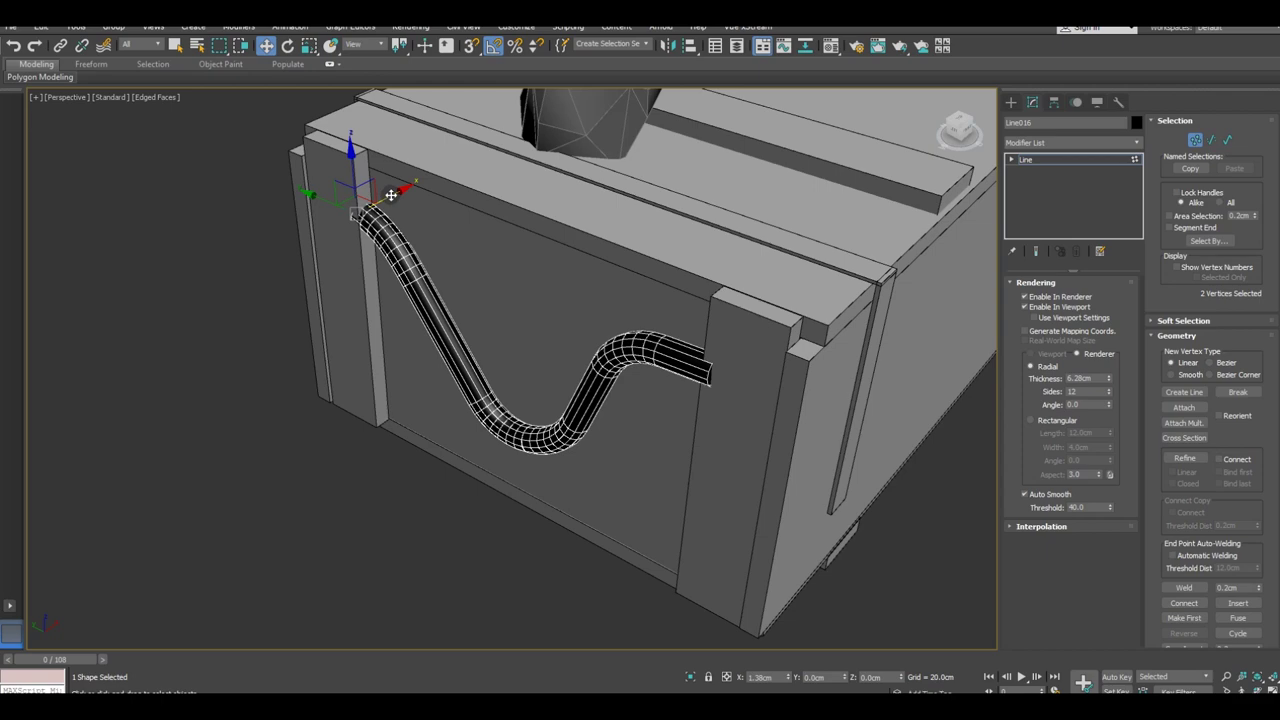
mouse_move(480, 277)
middle_mouse_down("alt")
mouse_move(671, 337)
mouse_move(720, 330)
middle_mouse_up("alt")
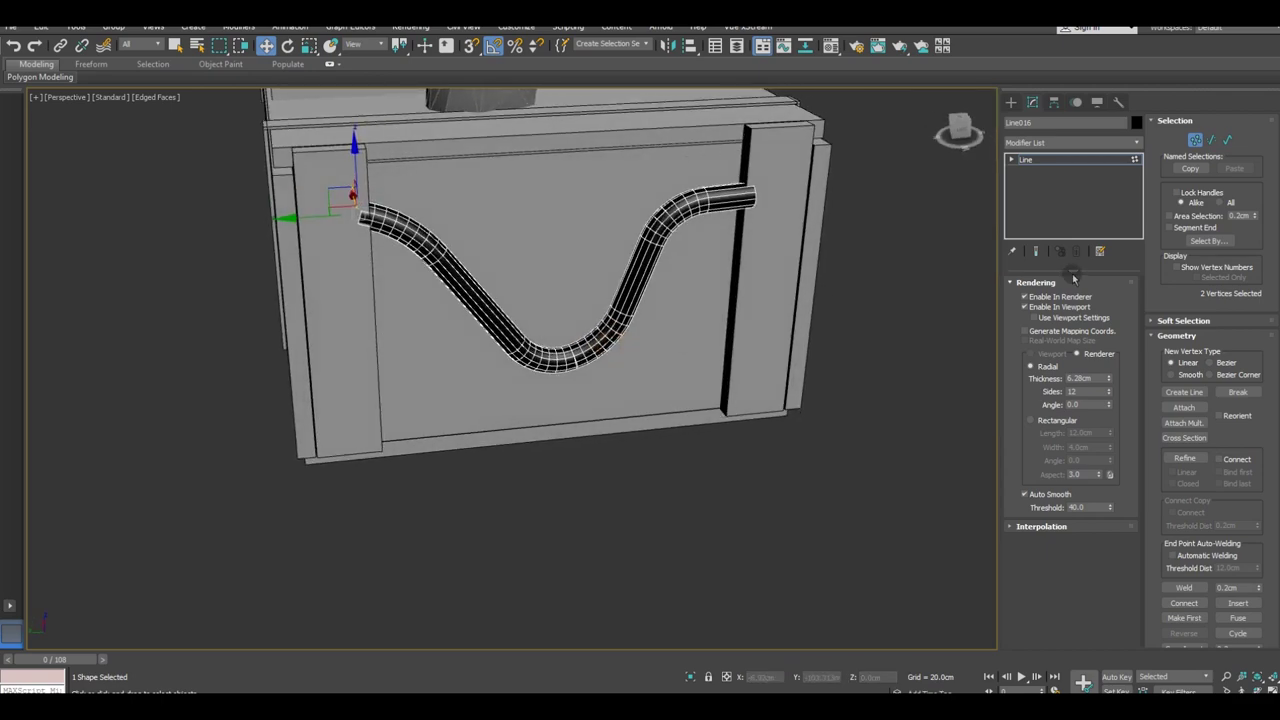
Step: Assign a material to the cable from the material settings
left_click(832, 46)
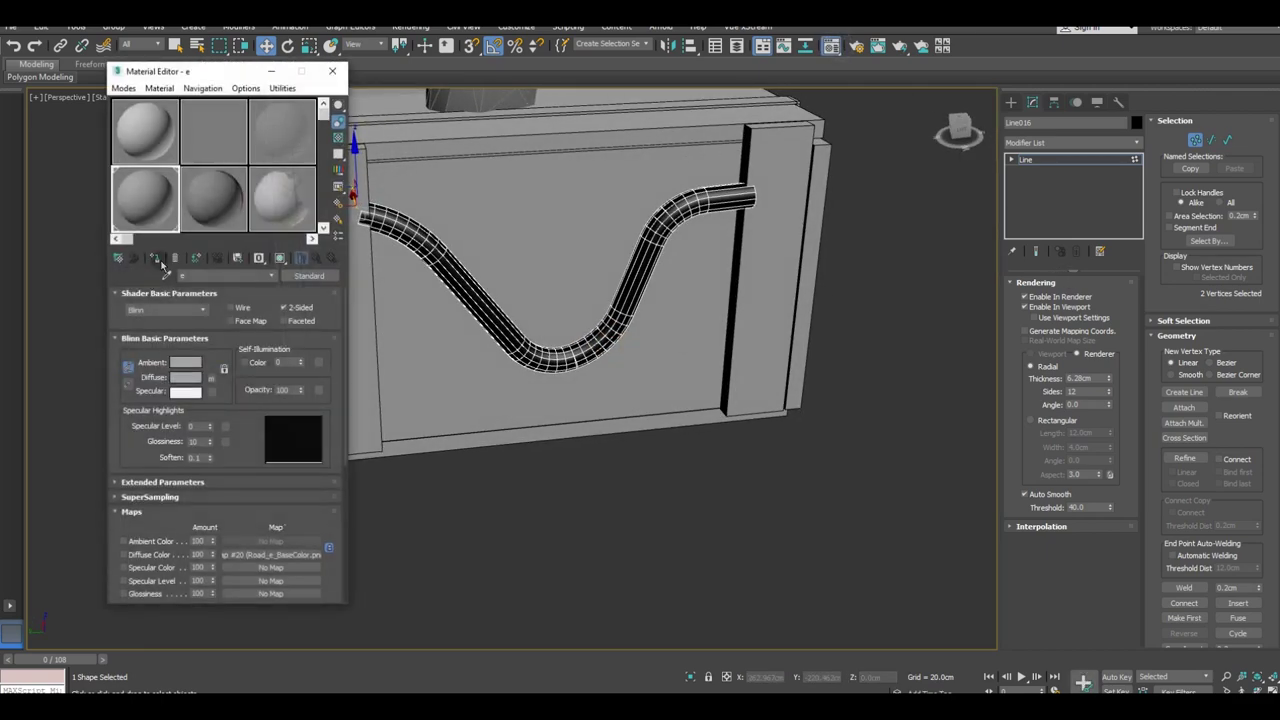
left_click(155, 258)
left_click(334, 72)
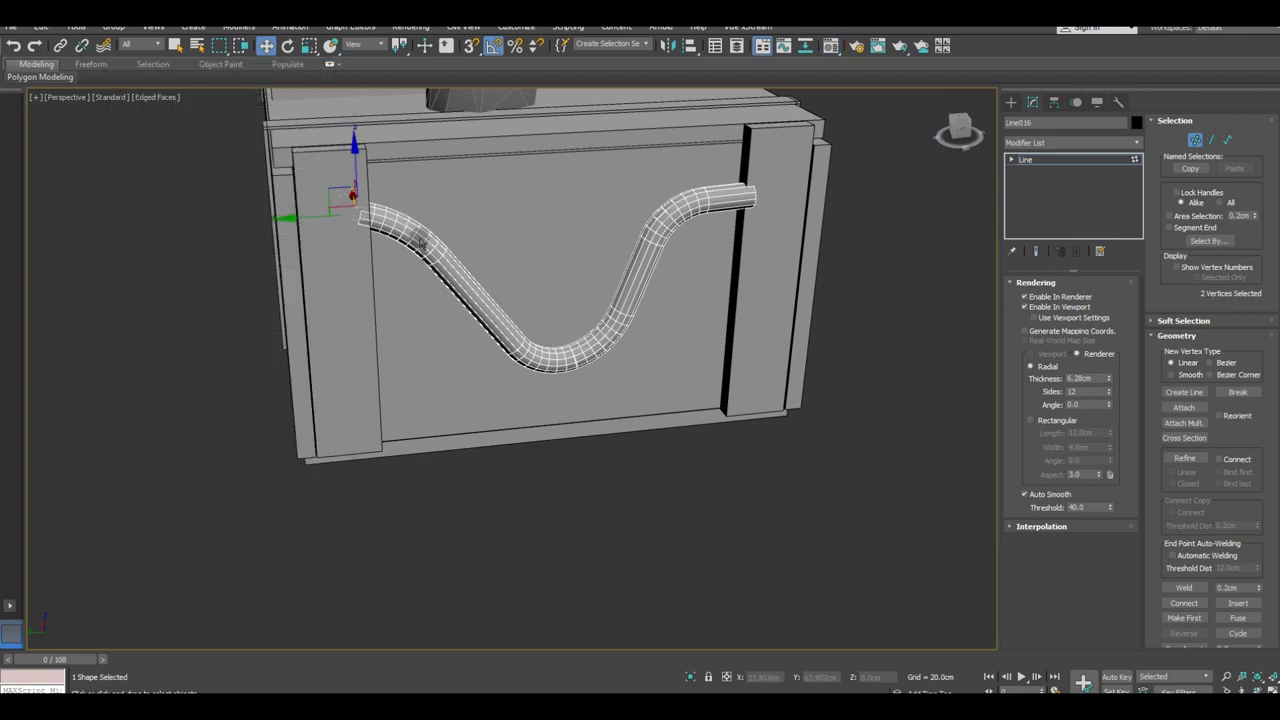
Step: Set the cable tube to 7 sides, 71.6 auto-smooth threshold and 2 interpolation steps
scroll(420, 240, "up", 5)
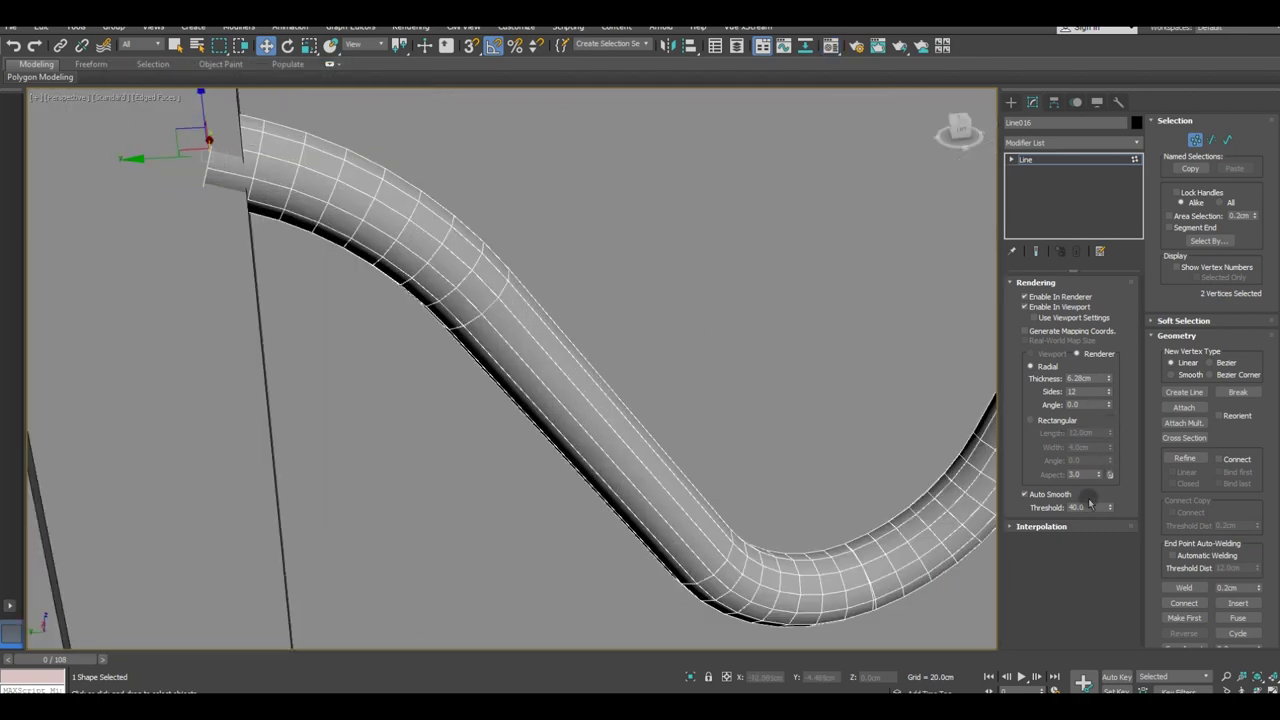
left_click(1066, 524)
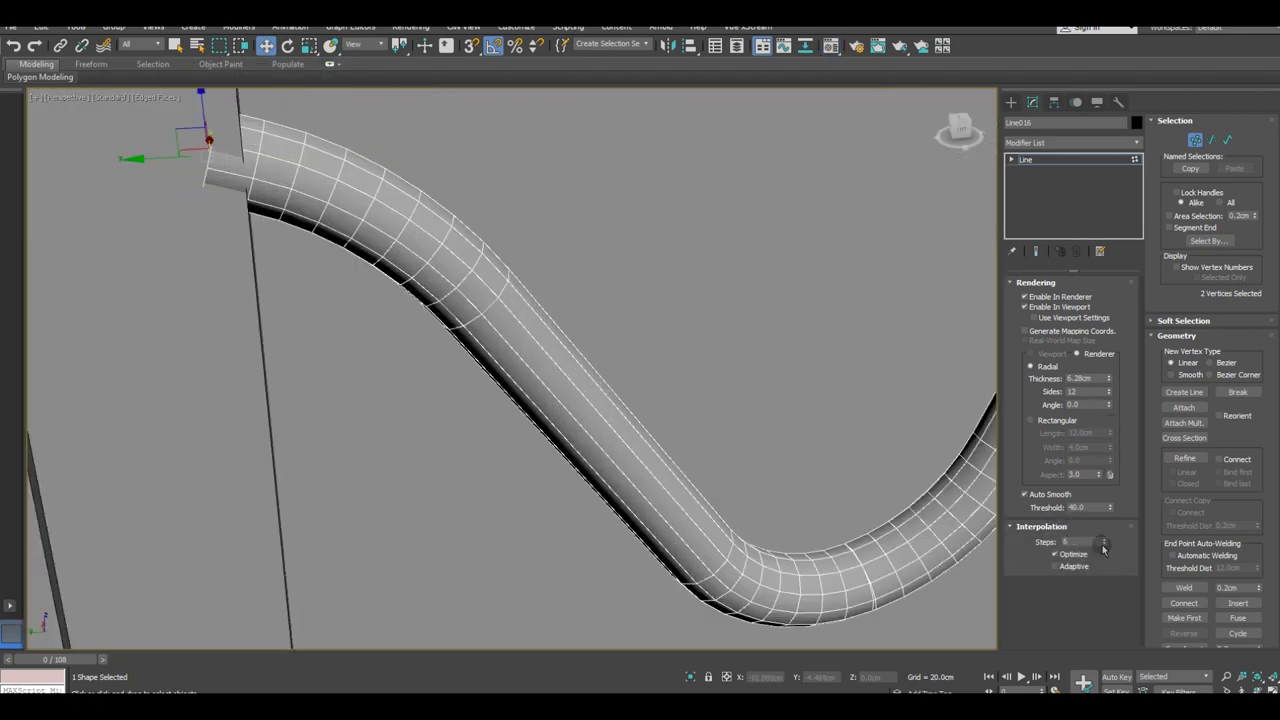
left_click(1104, 546)
left_click(1104, 546)
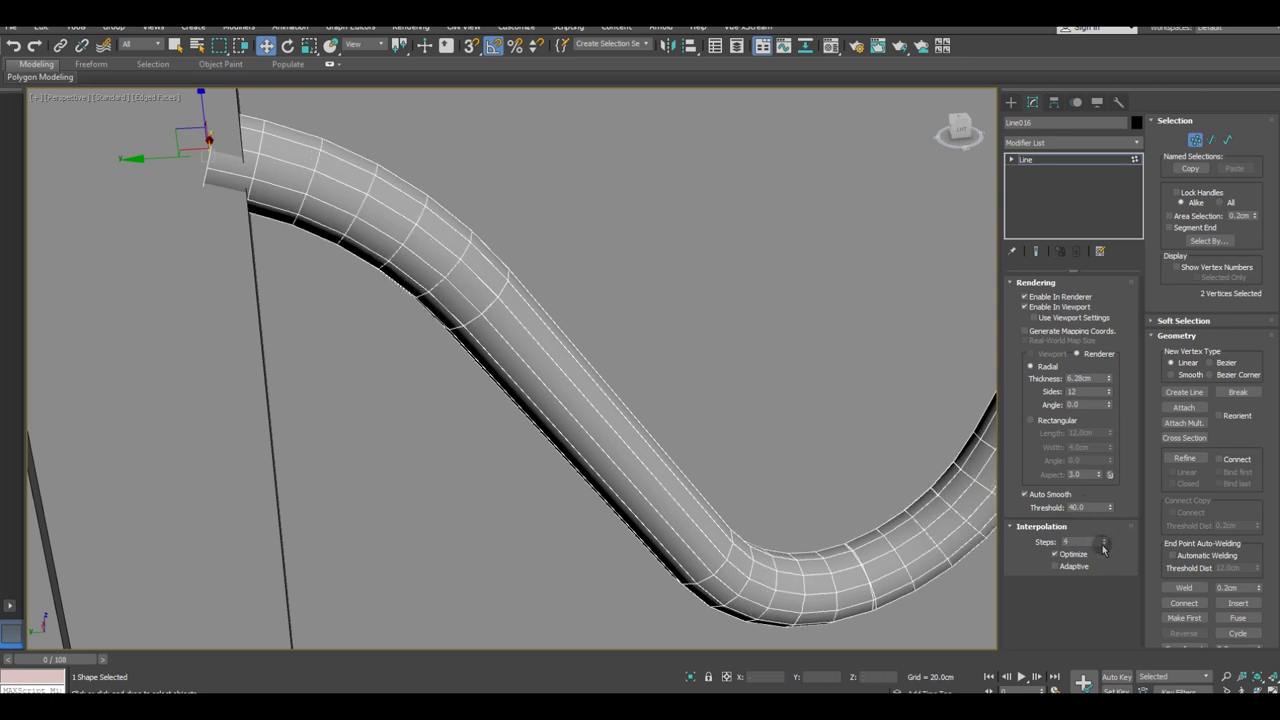
left_click(1108, 395)
left_click(1108, 395)
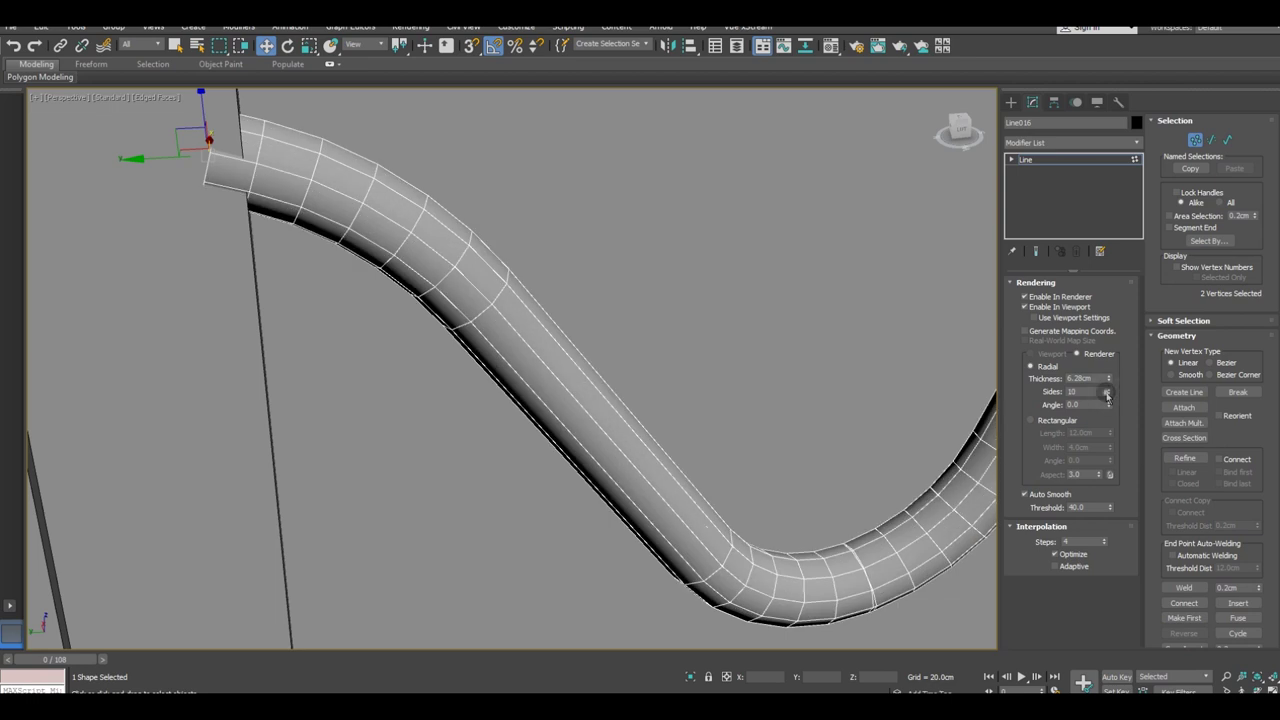
left_click(1108, 395)
left_click(1107, 395)
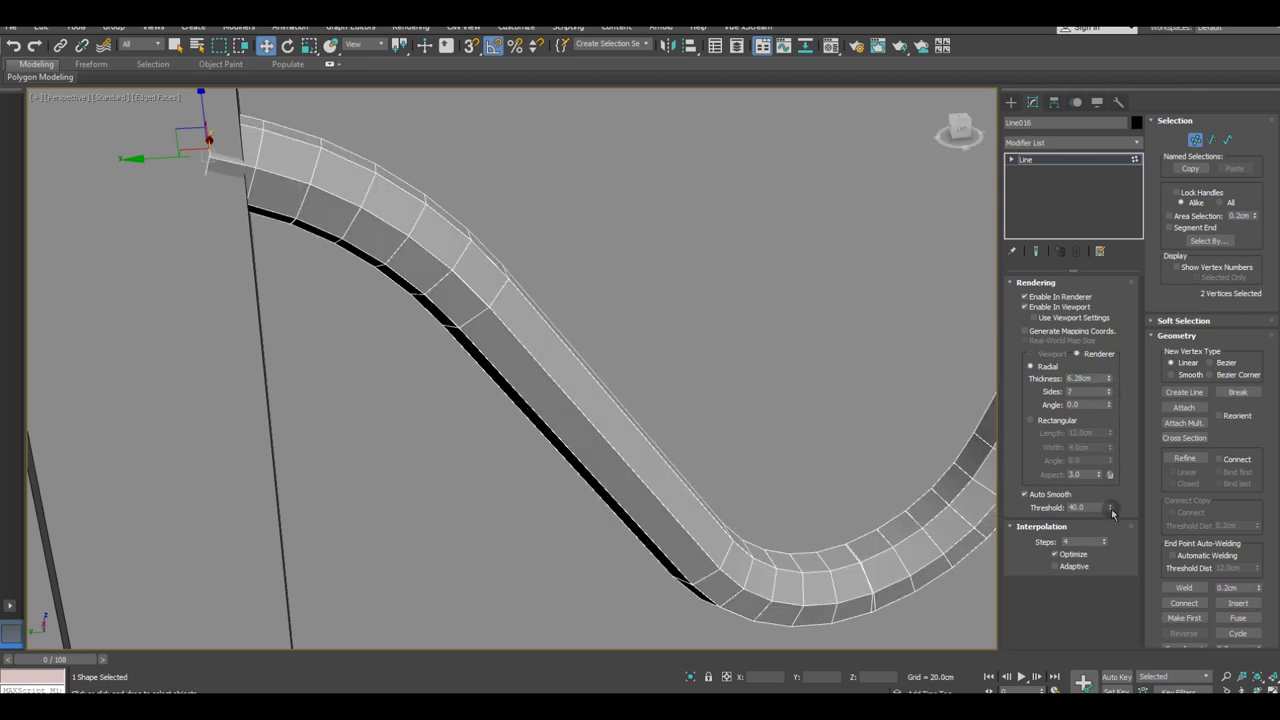
left_click_drag(1110, 509, 1106, 460)
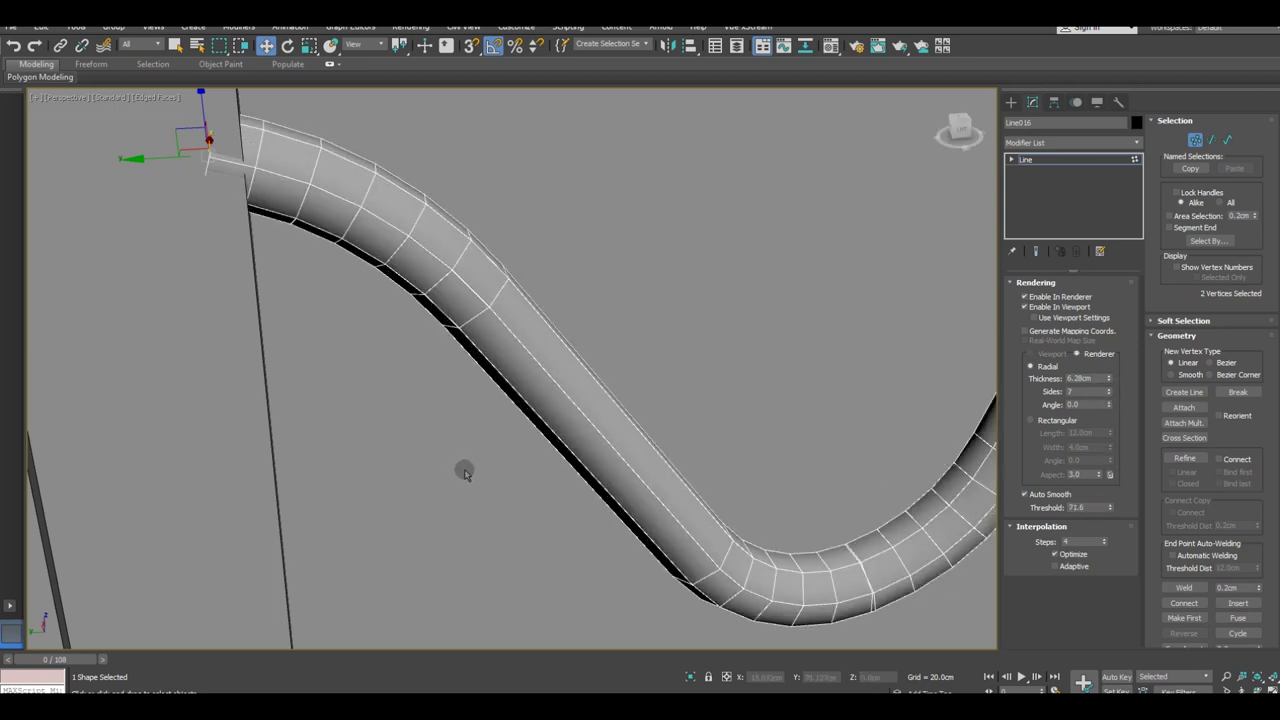
middle_click_drag(465, 473, 310, 468)
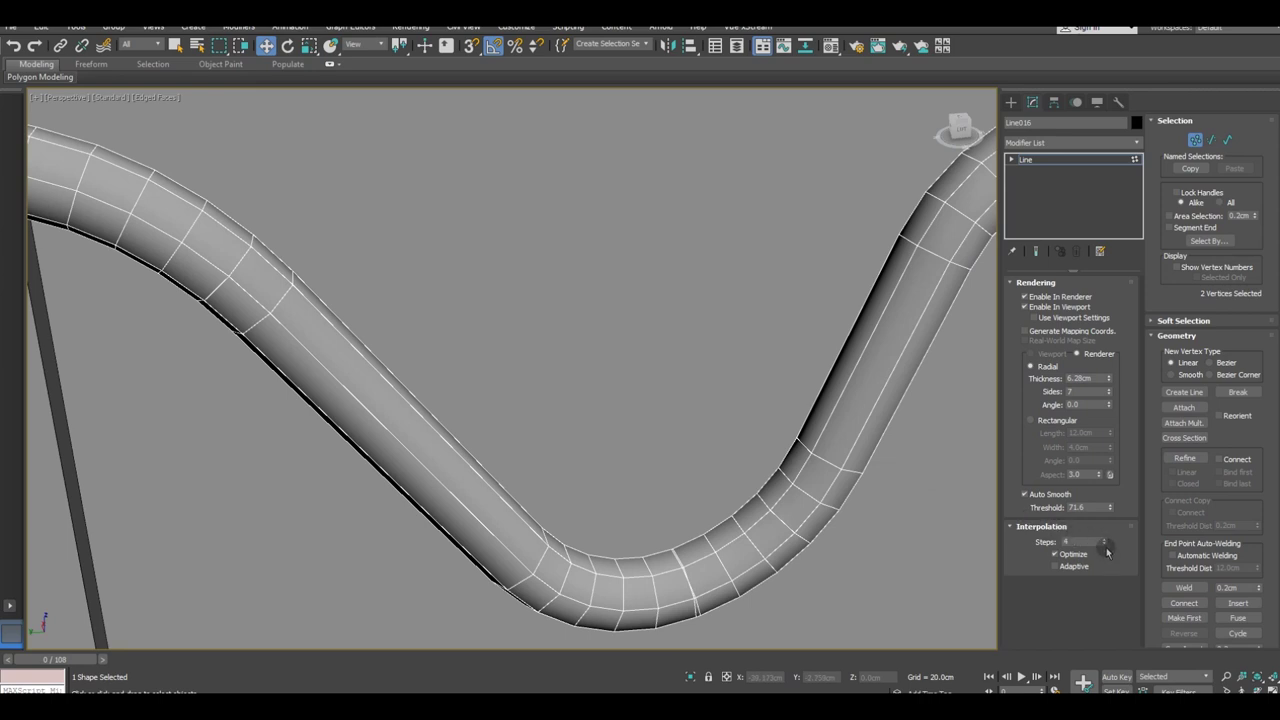
left_click(1105, 545)
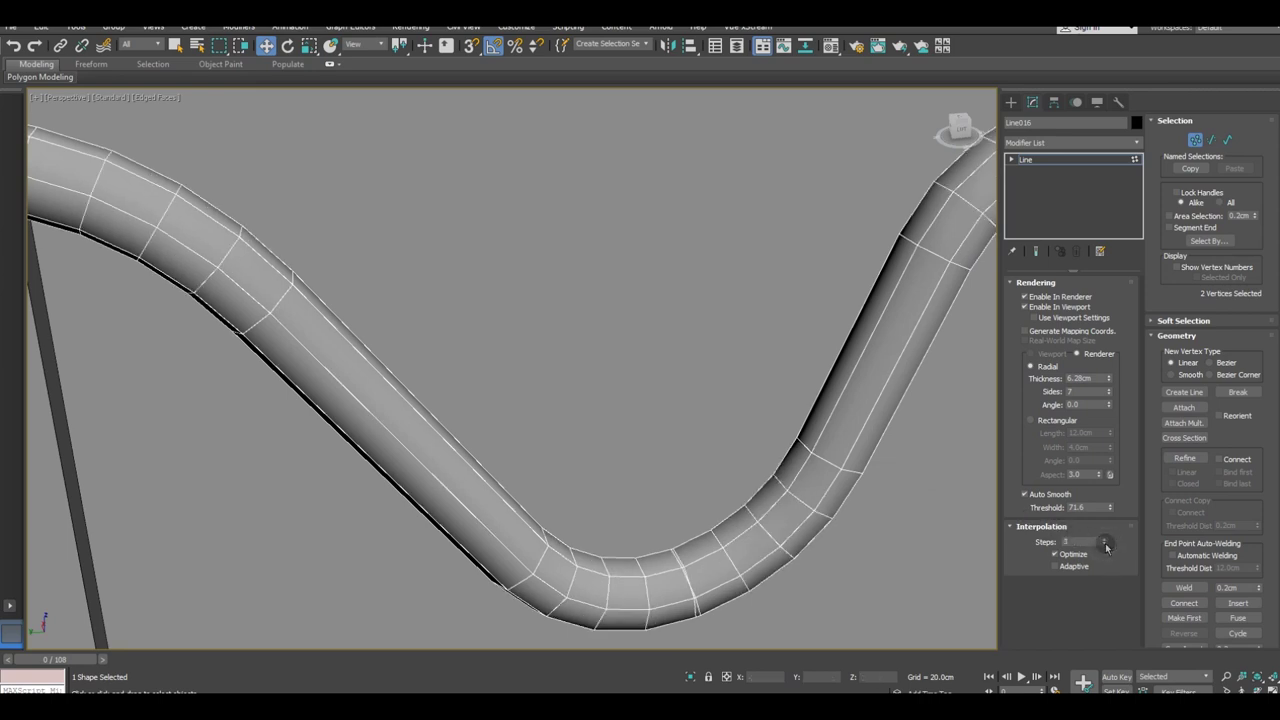
left_click(1105, 545)
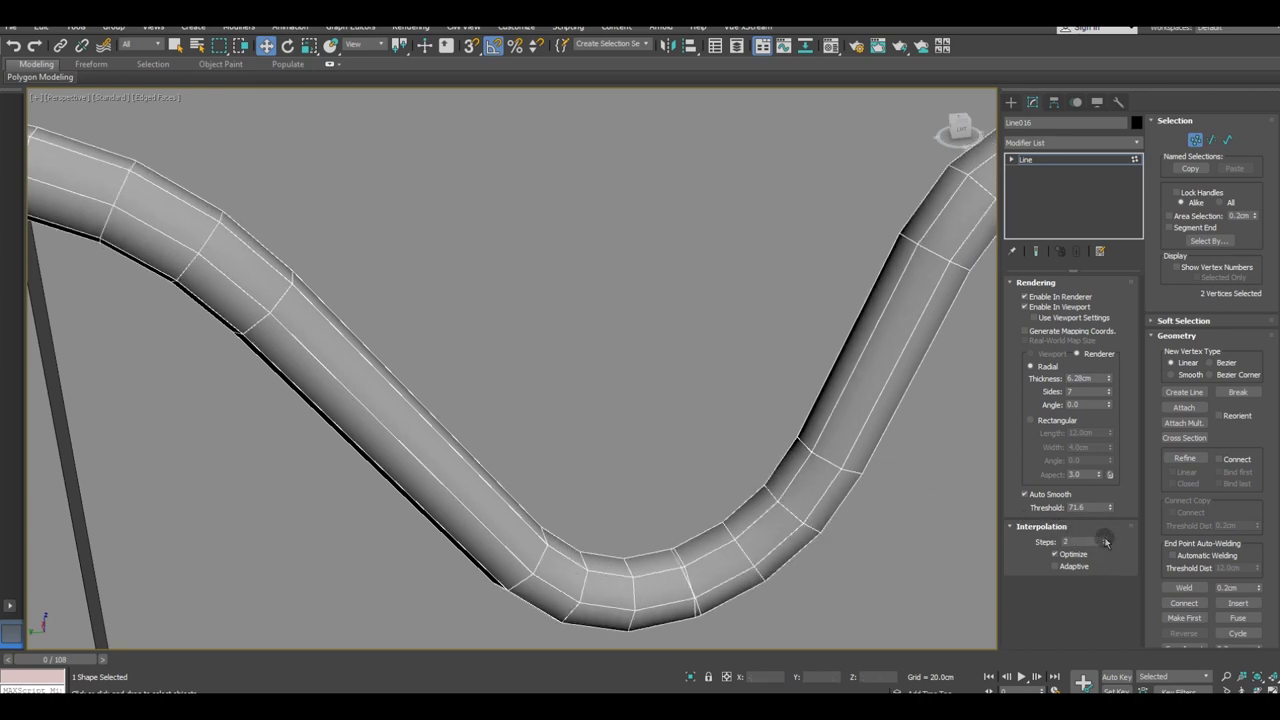
Step: Raise the smoothing threshold to 75.76 and turn on the cable's mapping coordinates
scroll(488, 450, "down", 5)
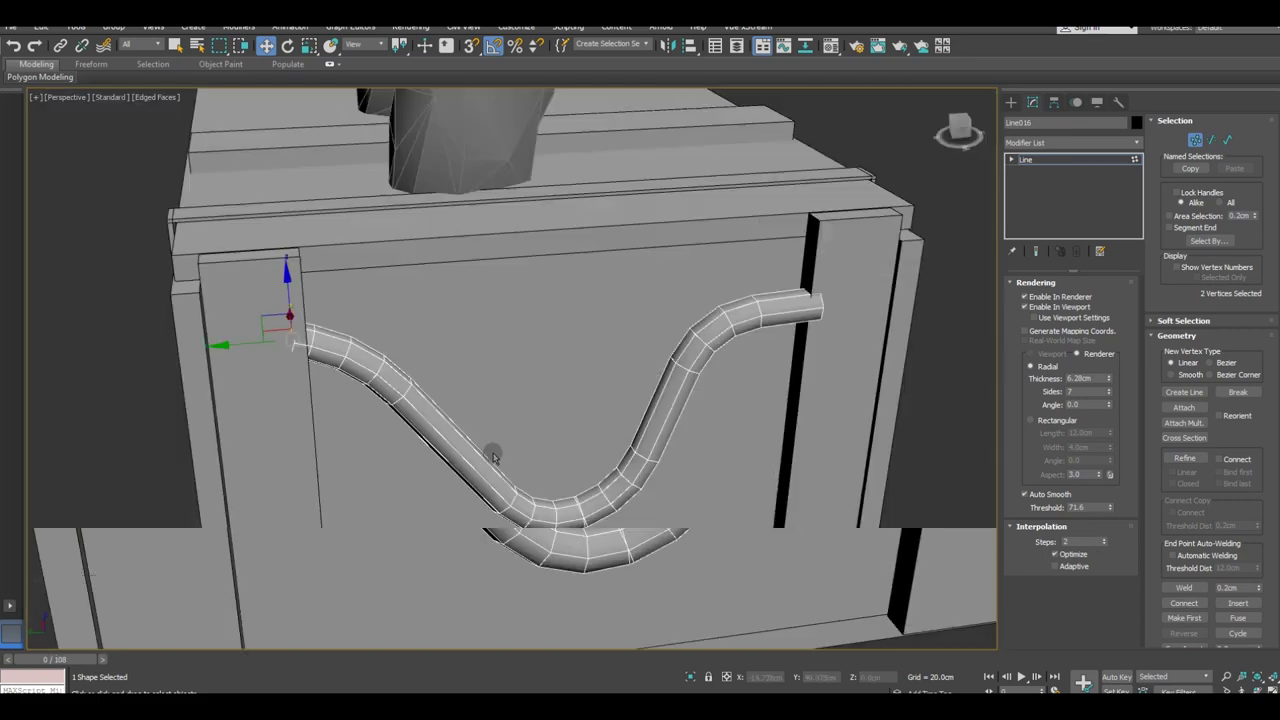
mouse_move(662, 461)
middle_mouse_down("alt")
mouse_move(613, 477)
mouse_move(288, 402)
middle_mouse_up("alt")
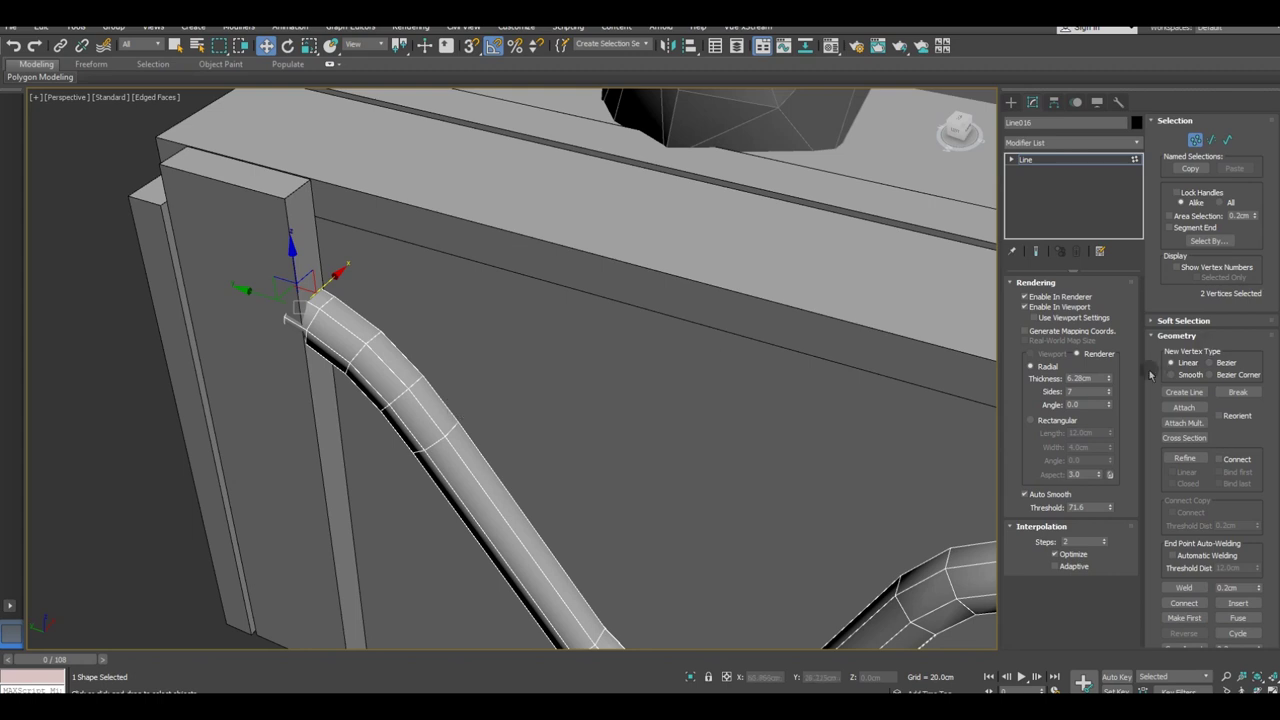
left_click_drag(1109, 510, 1109, 498)
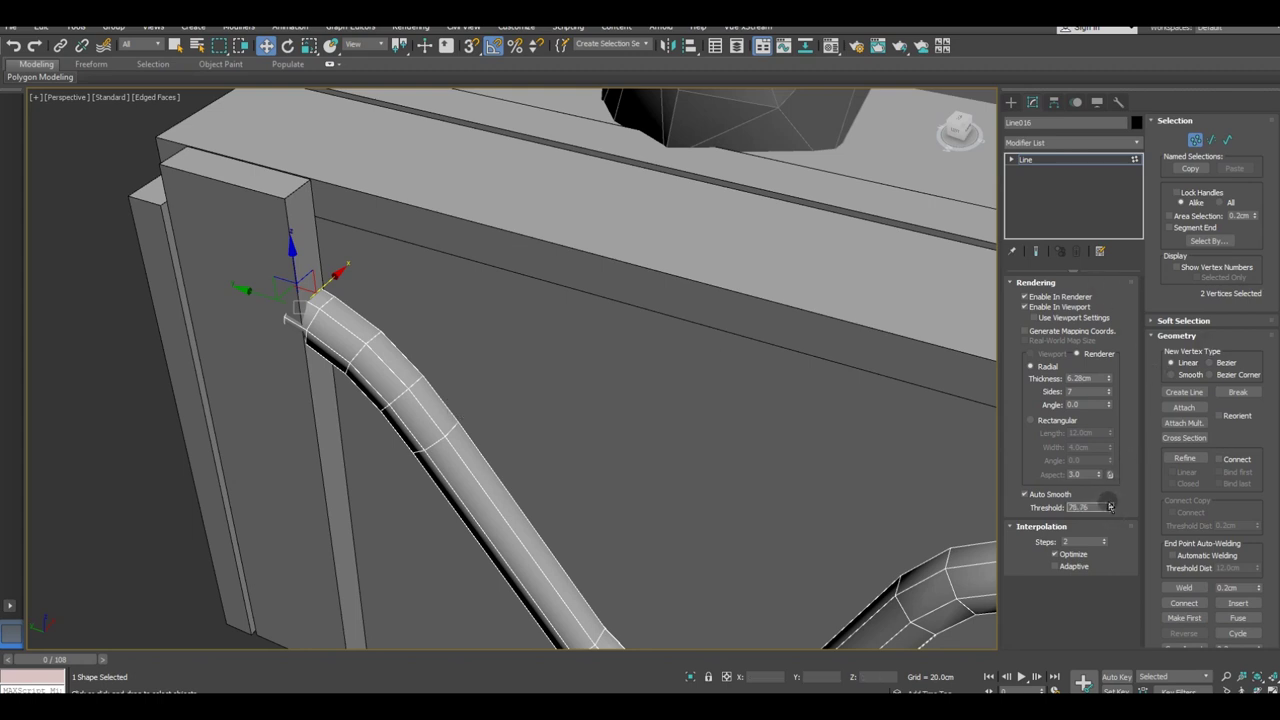
left_click(1027, 331)
middle_click_drag(460, 303, 460, 306, "alt")
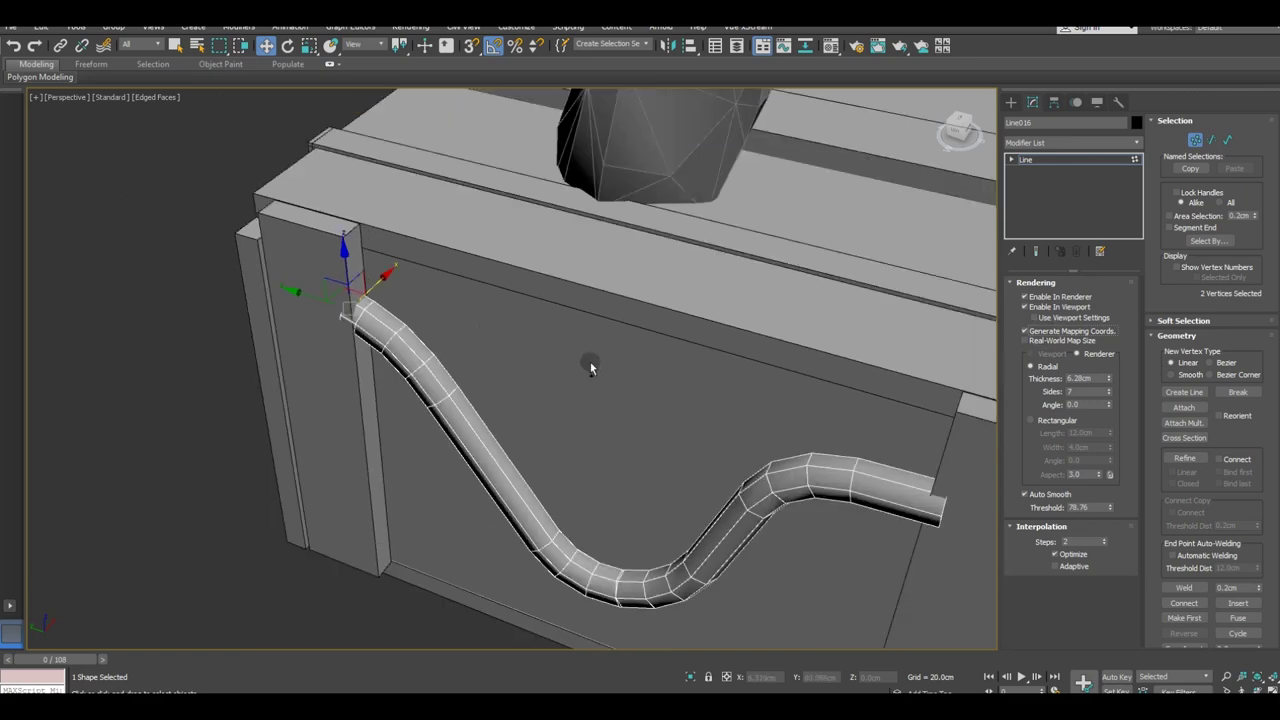
mouse_move(591, 363)
middle_mouse_down("alt")
mouse_move(644, 357)
mouse_move(593, 322)
middle_mouse_up("alt")
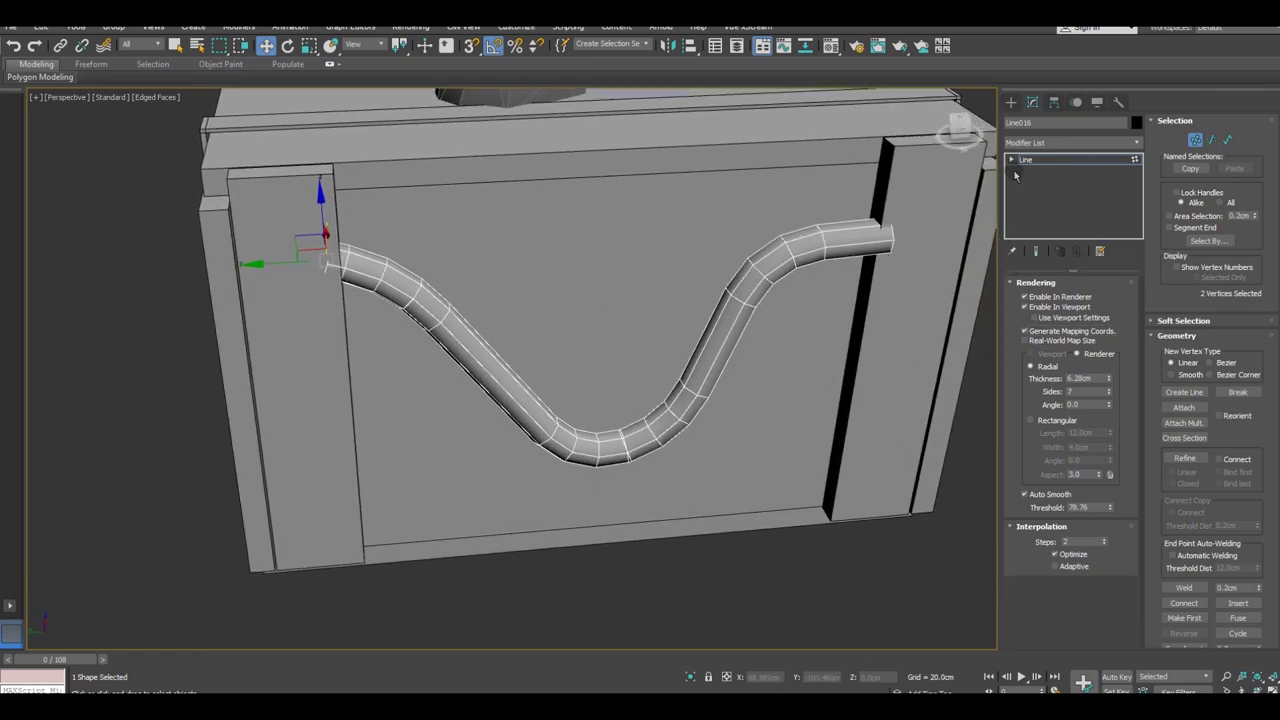
Step: Reshape the lower-left vertex's tangent and raise interpolation steps to 3
left_click(1025, 307)
middle_click_drag(640, 417, 630, 396, "alt")
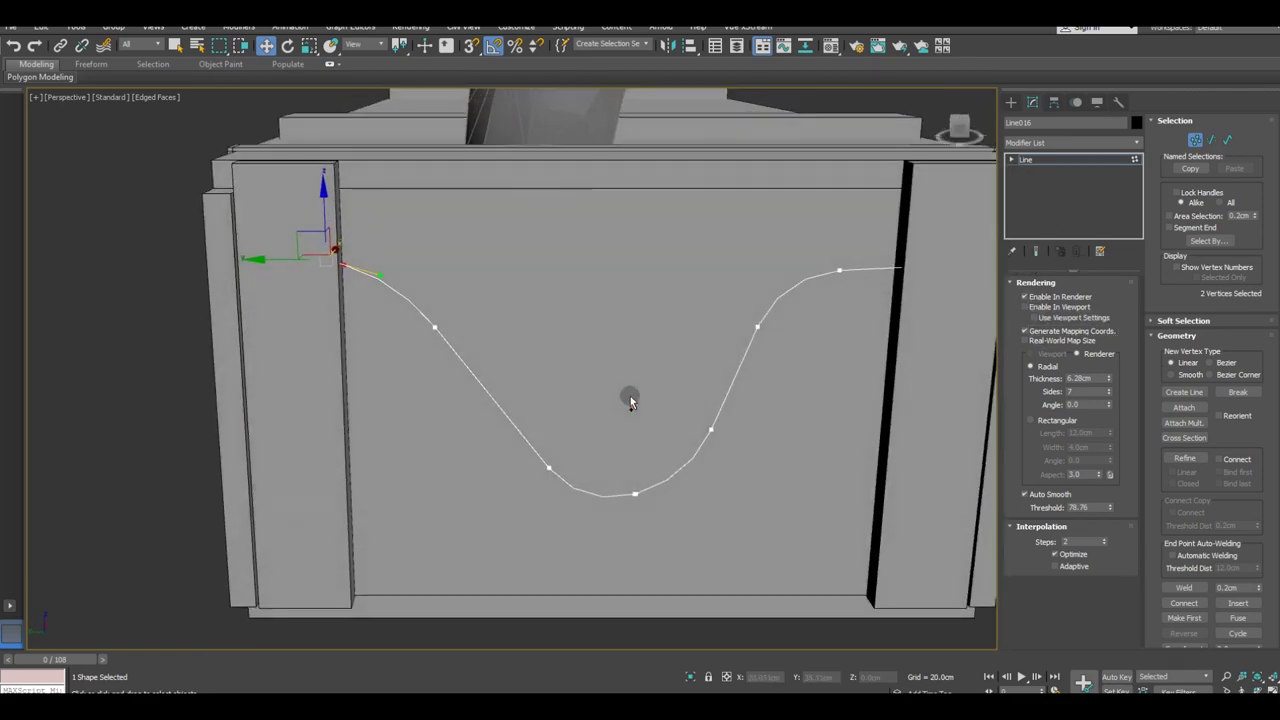
left_click(548, 467)
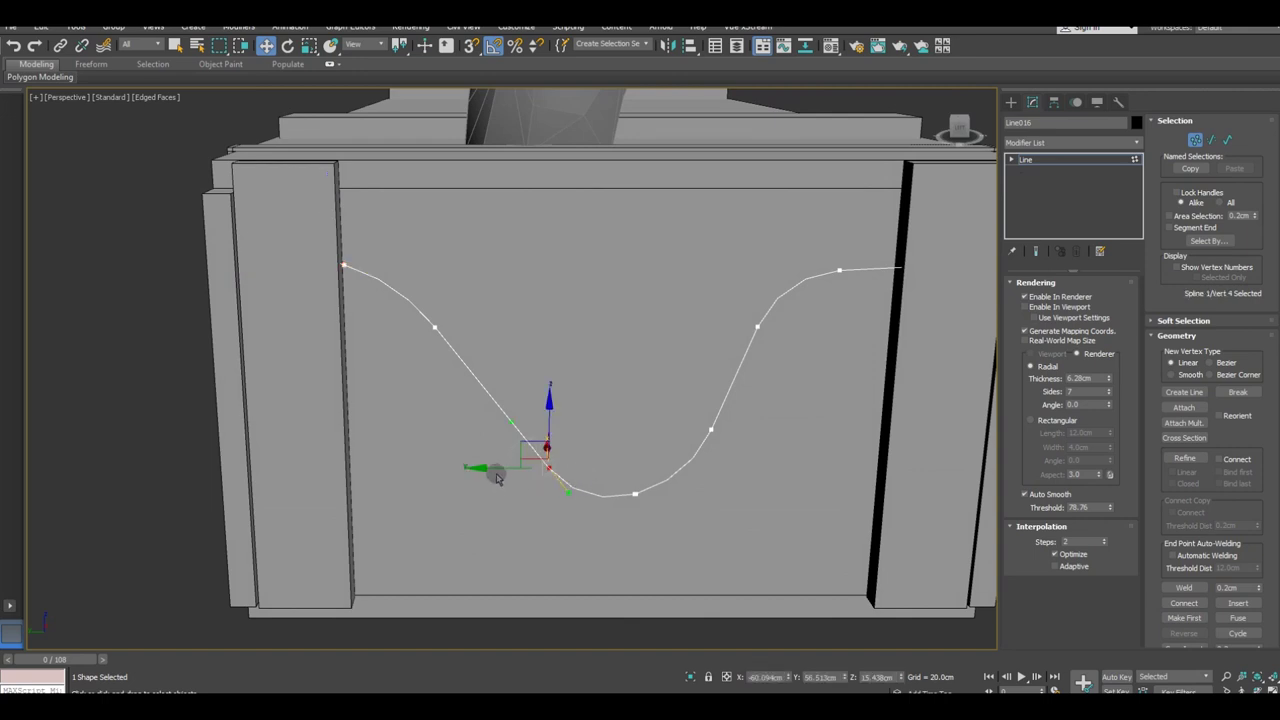
left_click_drag(490, 469, 463, 466)
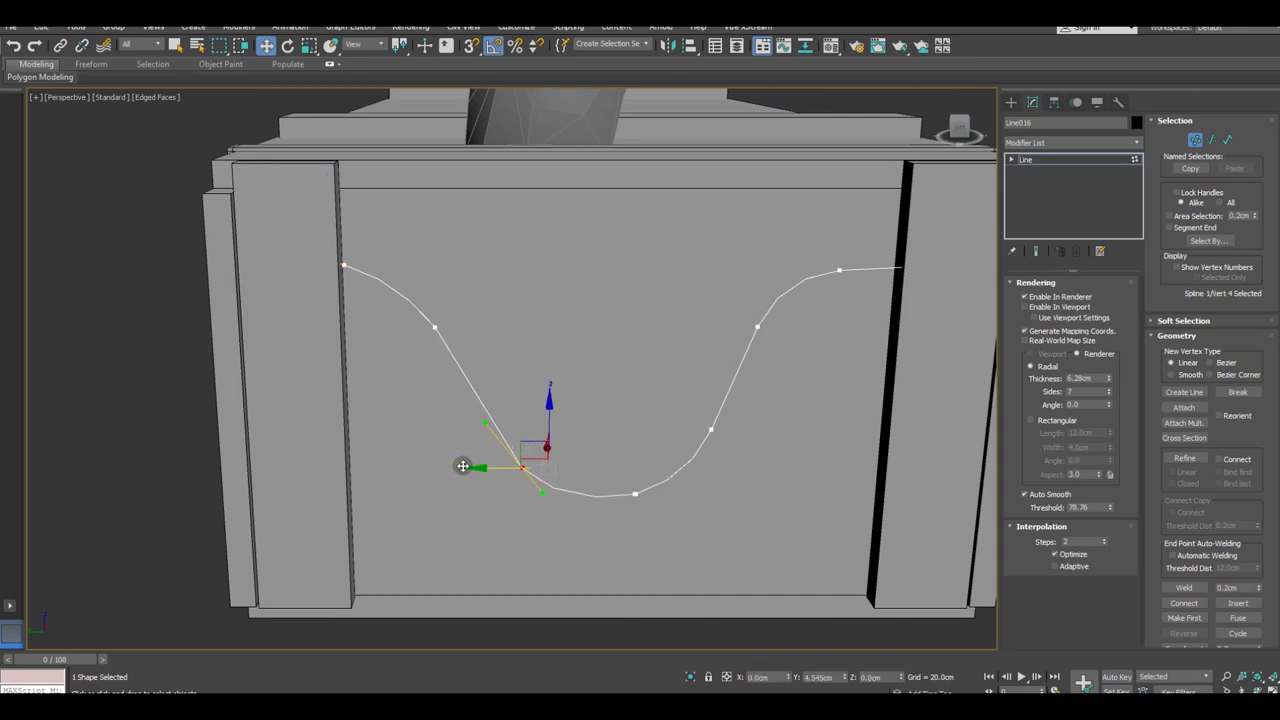
left_click(1025, 307)
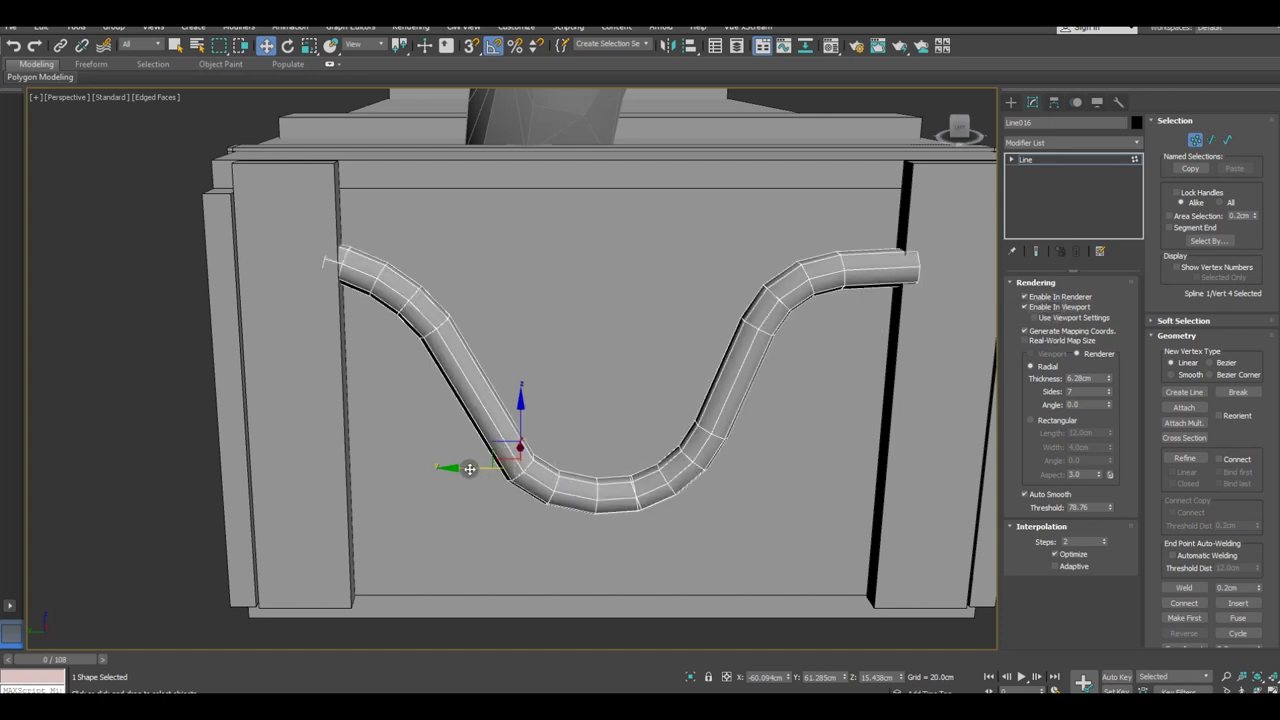
left_click(1105, 540)
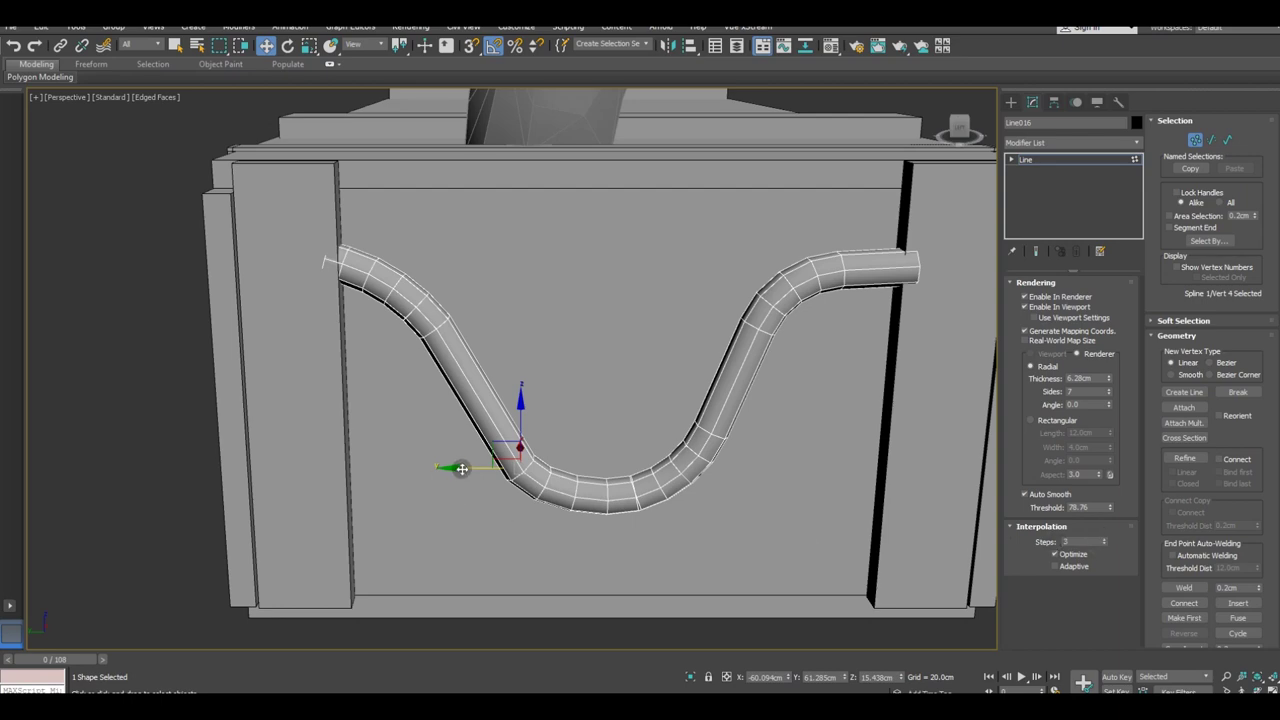
left_click_drag(461, 468, 473, 468)
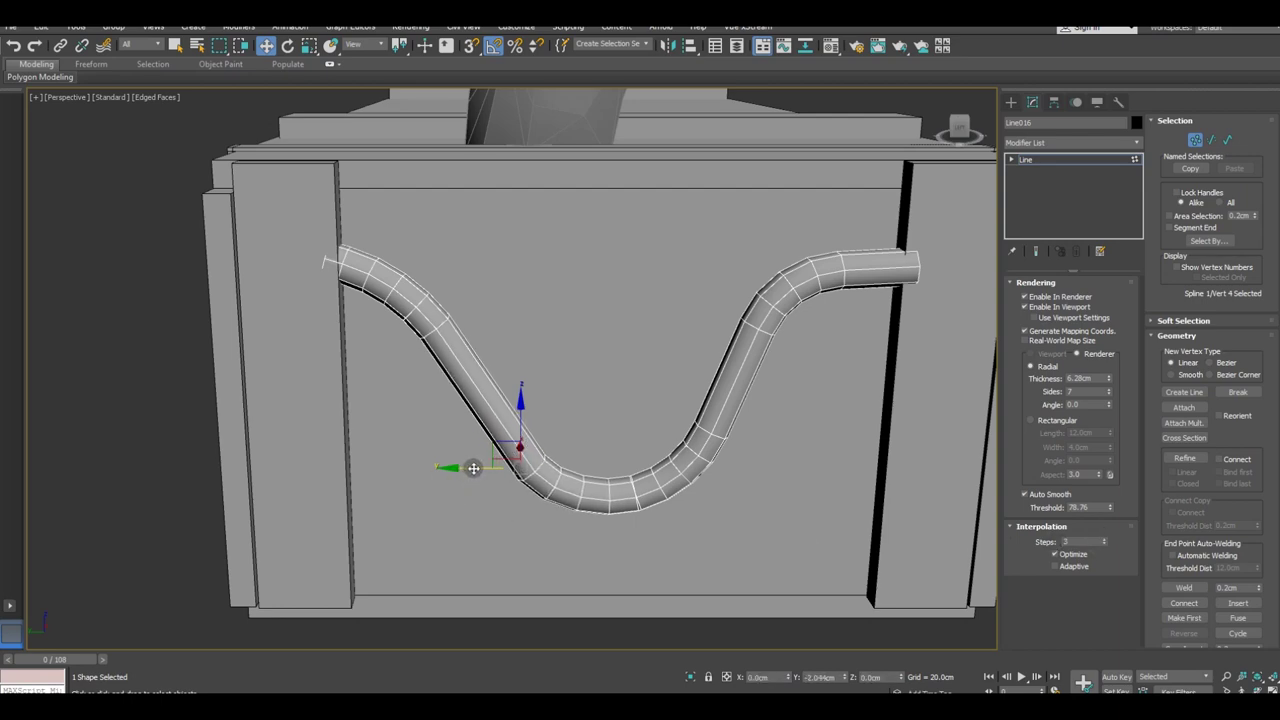
middle_click_drag(628, 507, 640, 512, "alt")
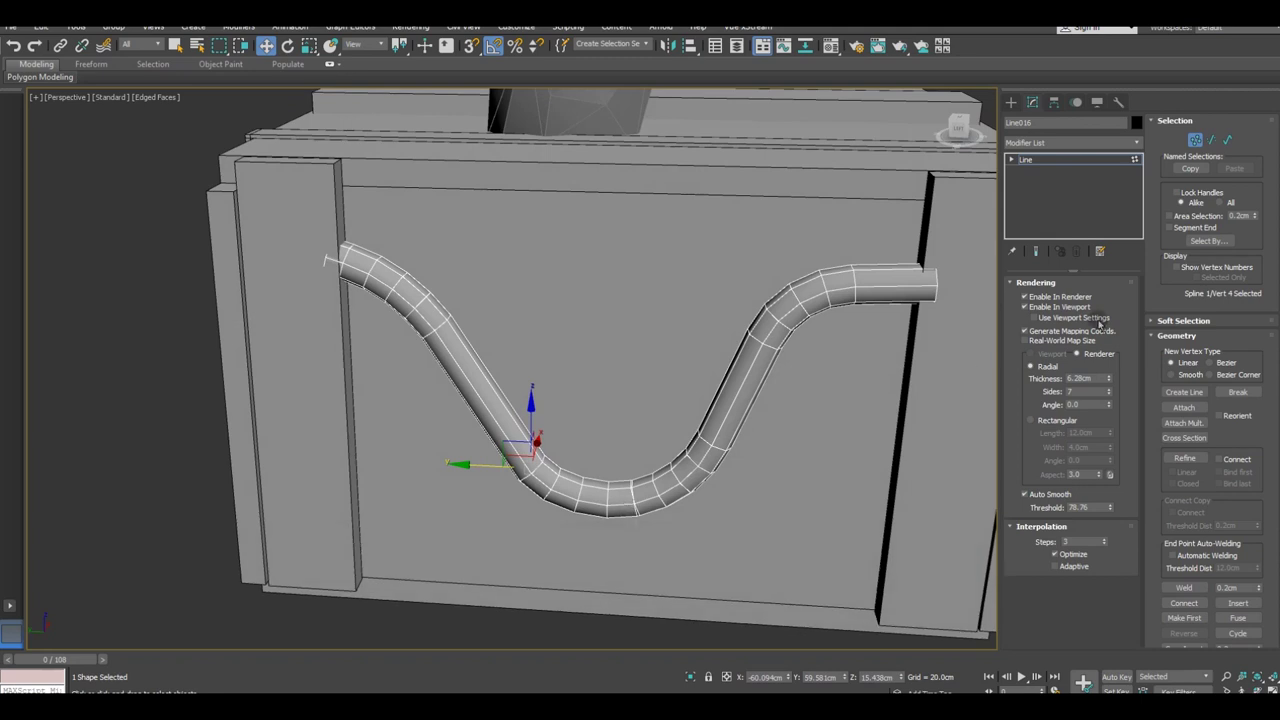
Step: Shift the upper-left spline vertex to even out the cable's curve
left_click(1024, 307)
left_click(433, 323)
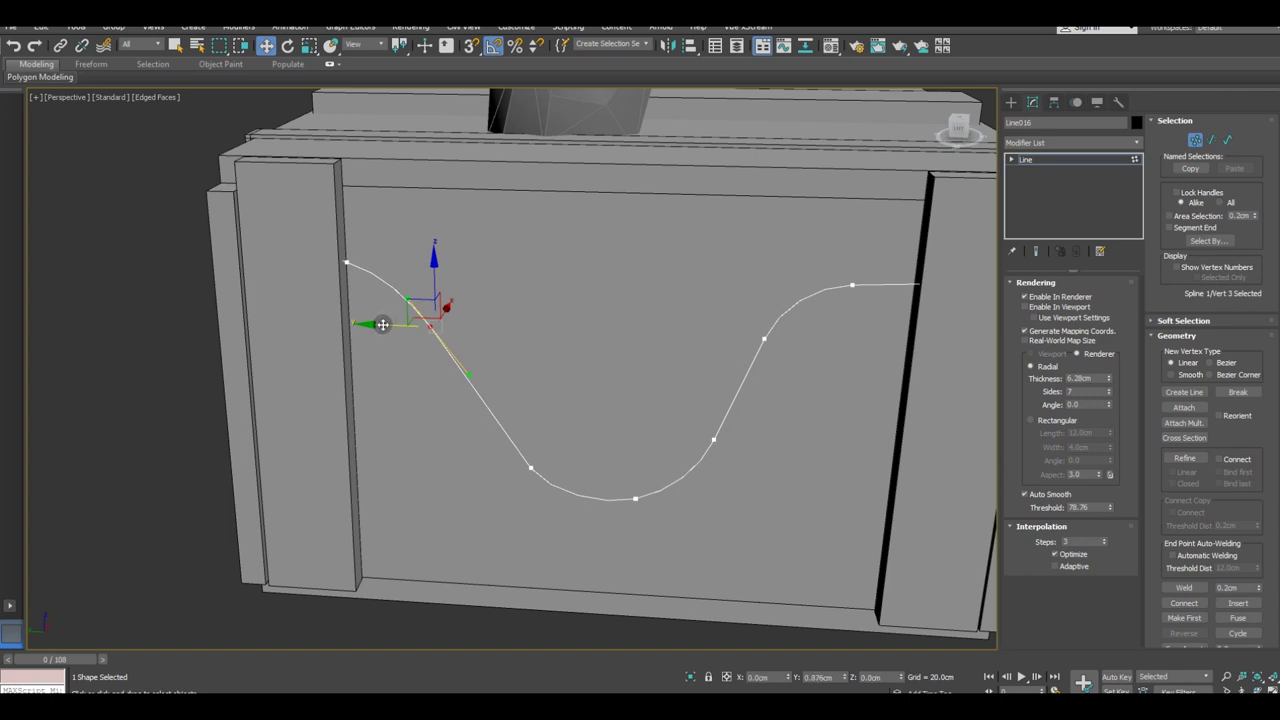
left_click_drag(385, 325, 484, 377)
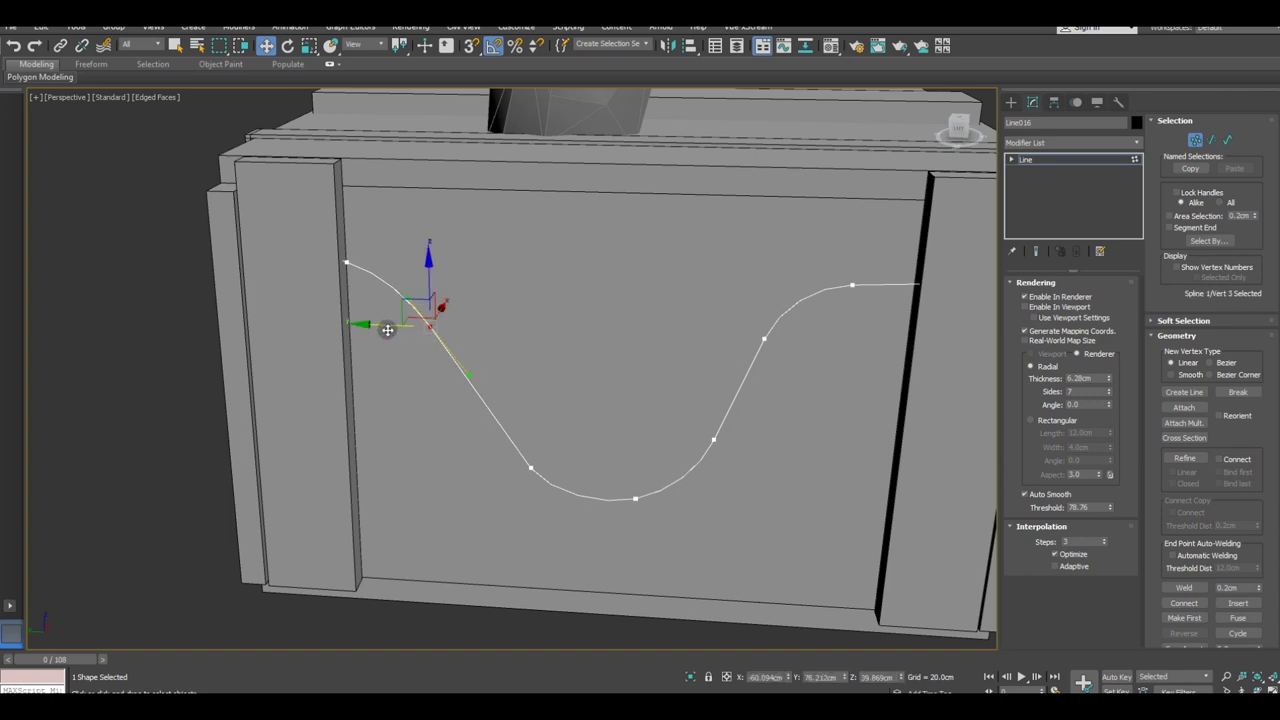
left_click_drag(387, 330, 404, 328)
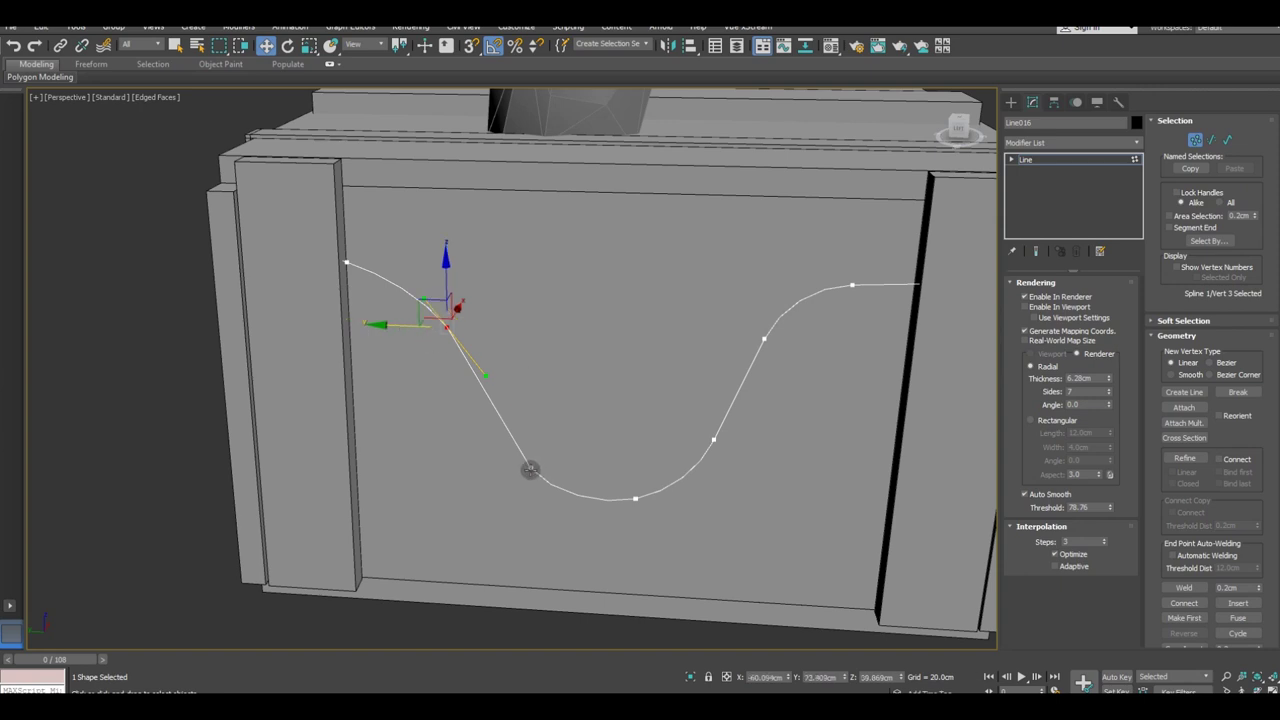
Step: Make the dip's bottom vertex Bezier then Smooth, nudge it, and show the tube again
left_click(530, 468)
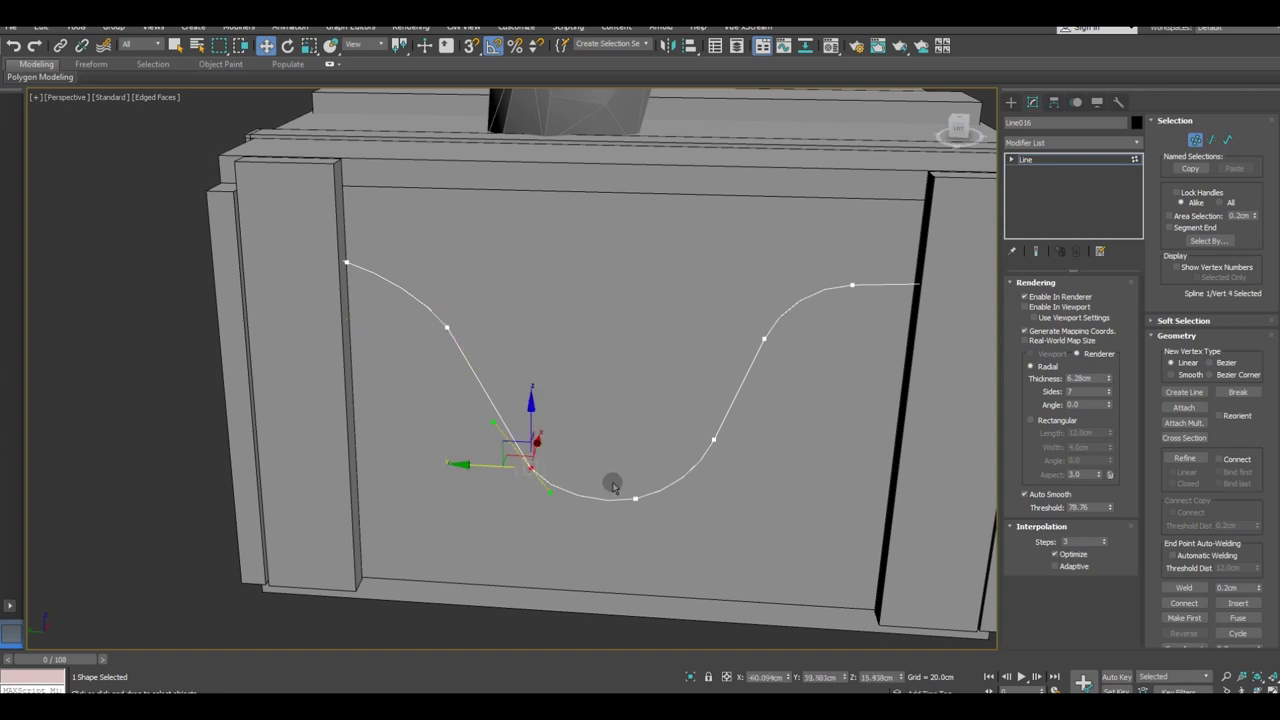
right_click(524, 466)
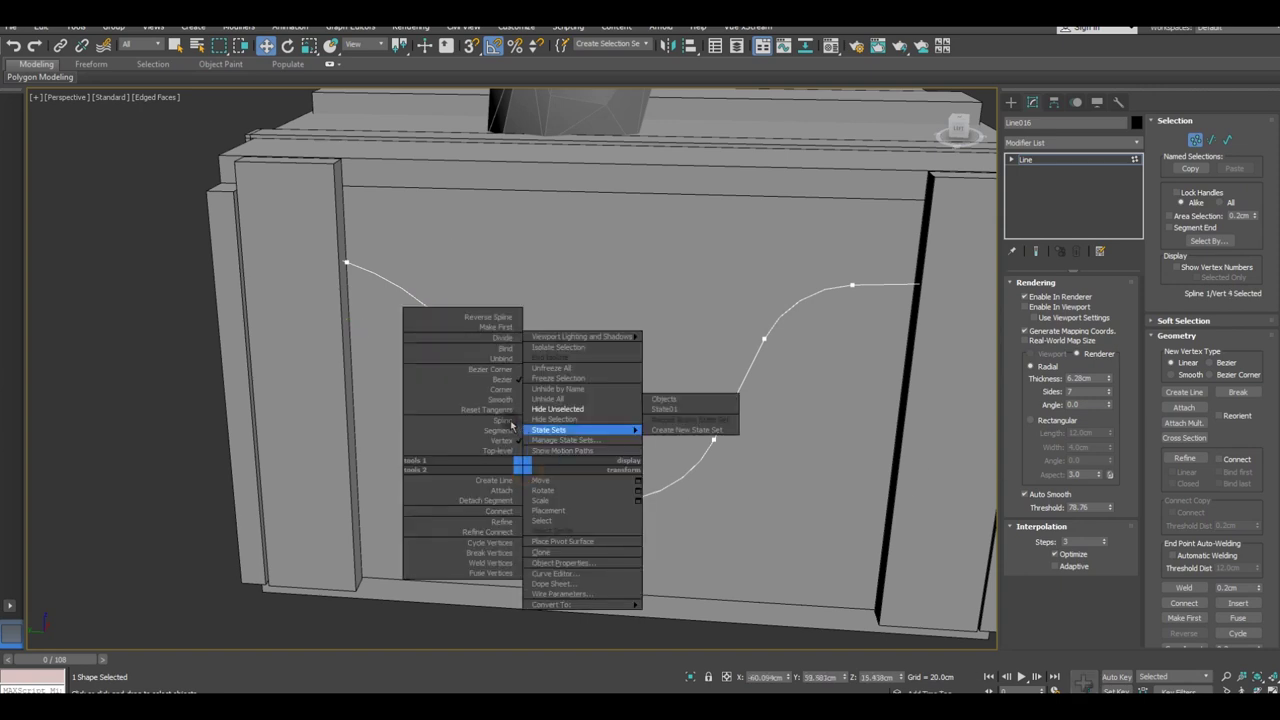
left_click(491, 381)
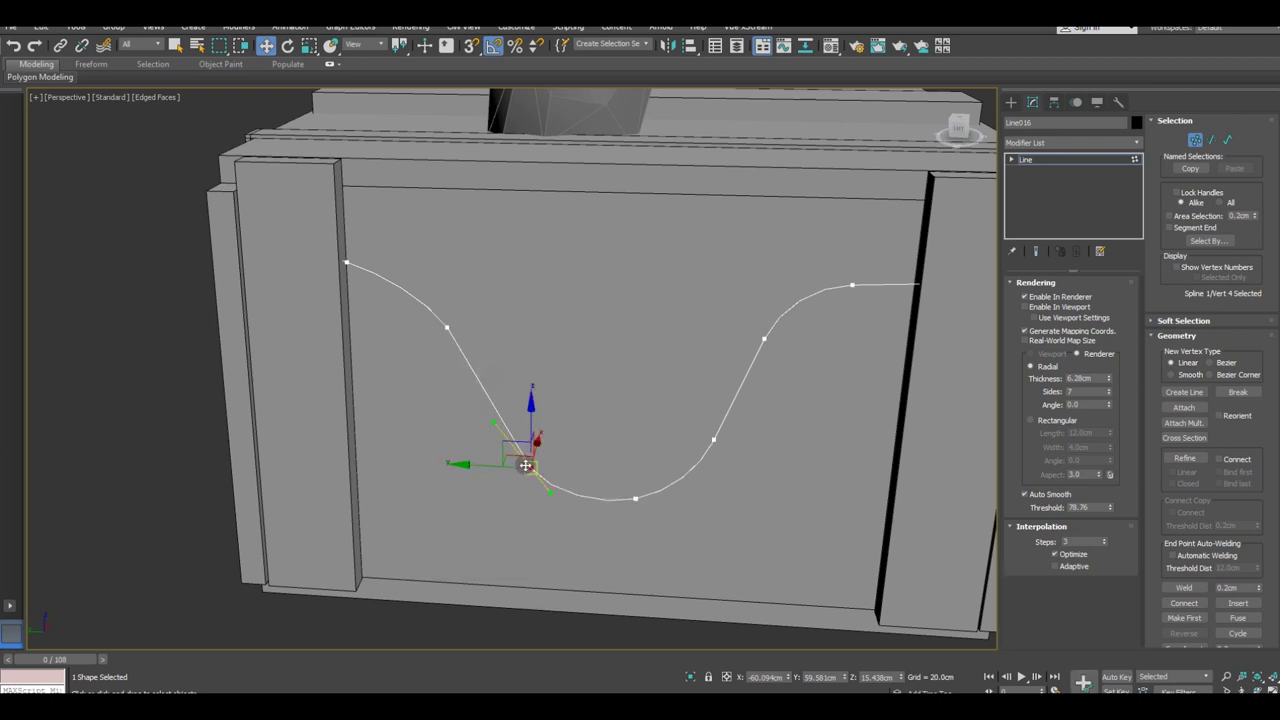
right_click(525, 466)
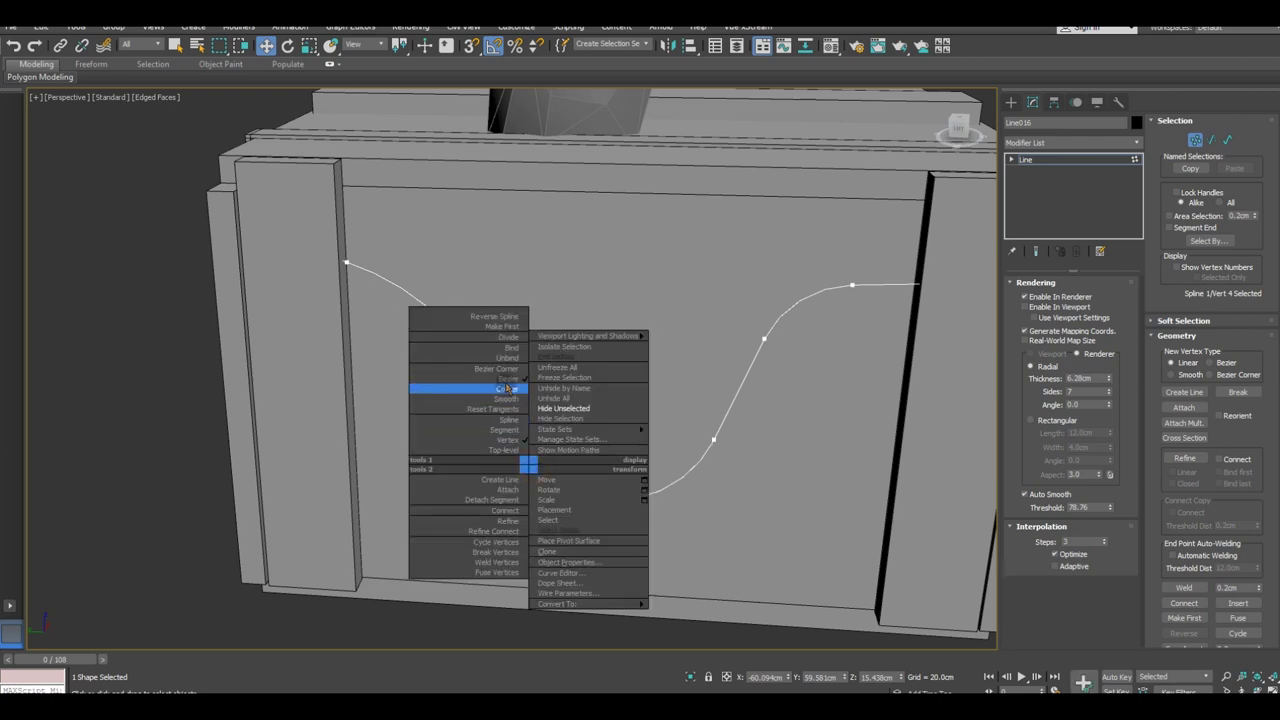
left_click(505, 398)
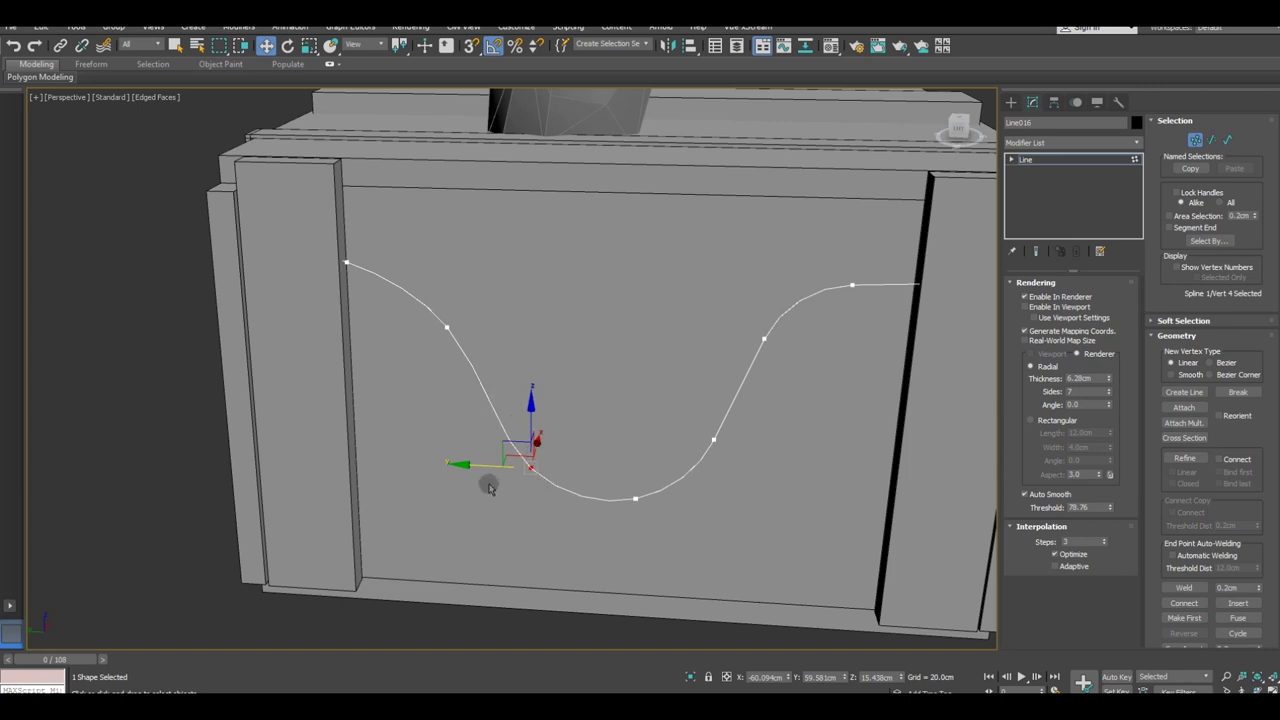
left_click_drag(479, 468, 474, 467)
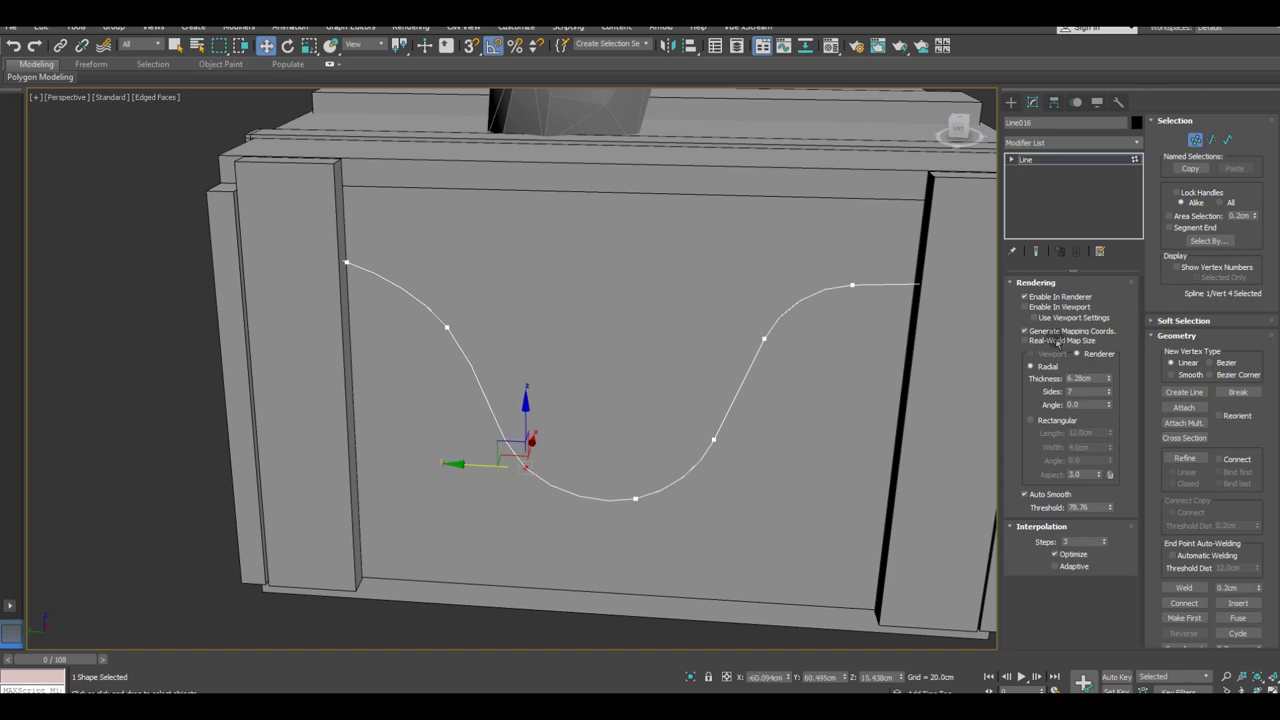
left_click(1025, 307)
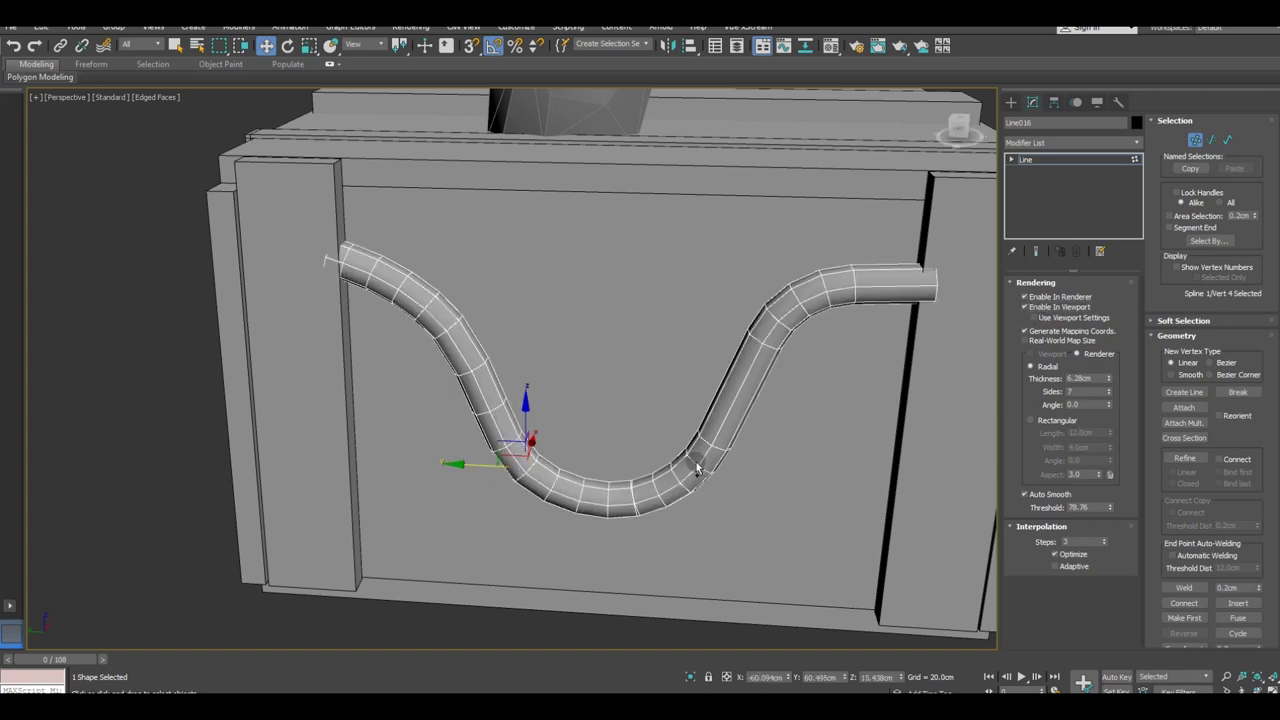
middle_click_drag(691, 460, 621, 470, "alt")
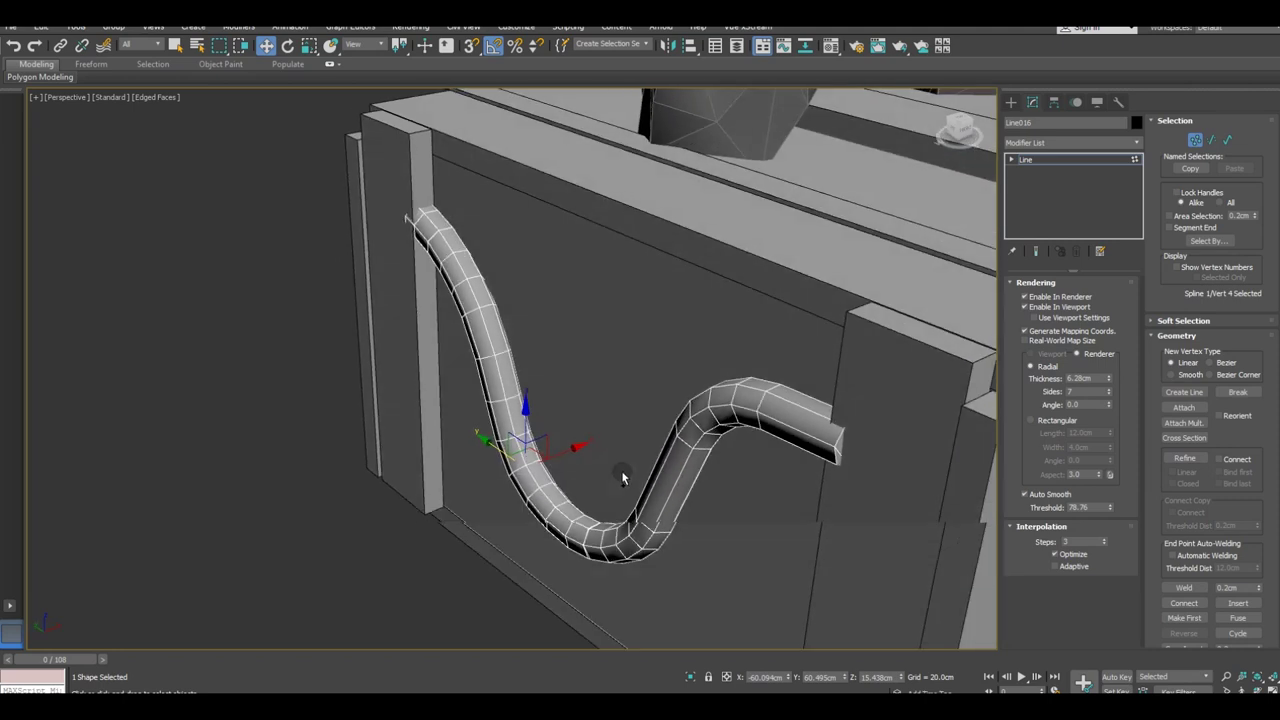
Step: Move right post Box014's inner face about -0.29cm along X against the cable end
left_click(1067, 162)
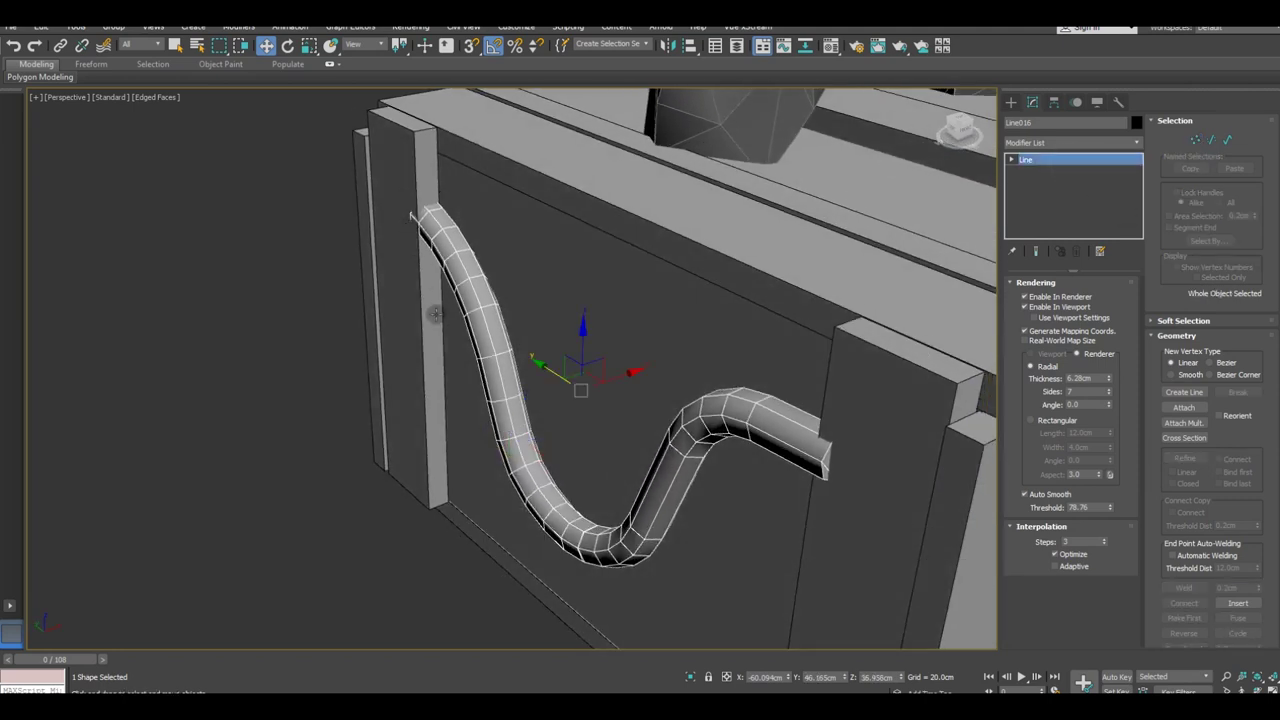
middle_click_drag(731, 441, 687, 399, "alt")
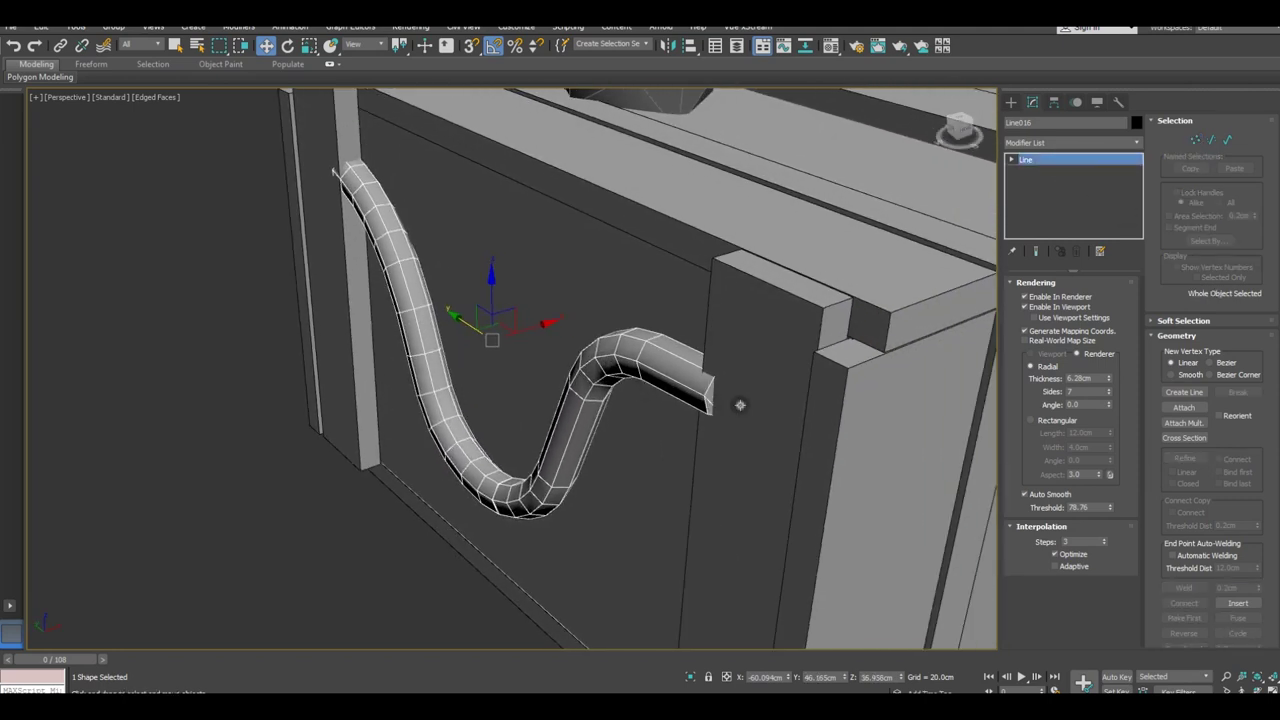
left_click(740, 404)
mouse_move(806, 428)
middle_mouse_down("alt")
mouse_move(891, 428)
mouse_move(836, 462)
mouse_move(763, 391)
mouse_move(777, 403)
middle_mouse_up("alt")
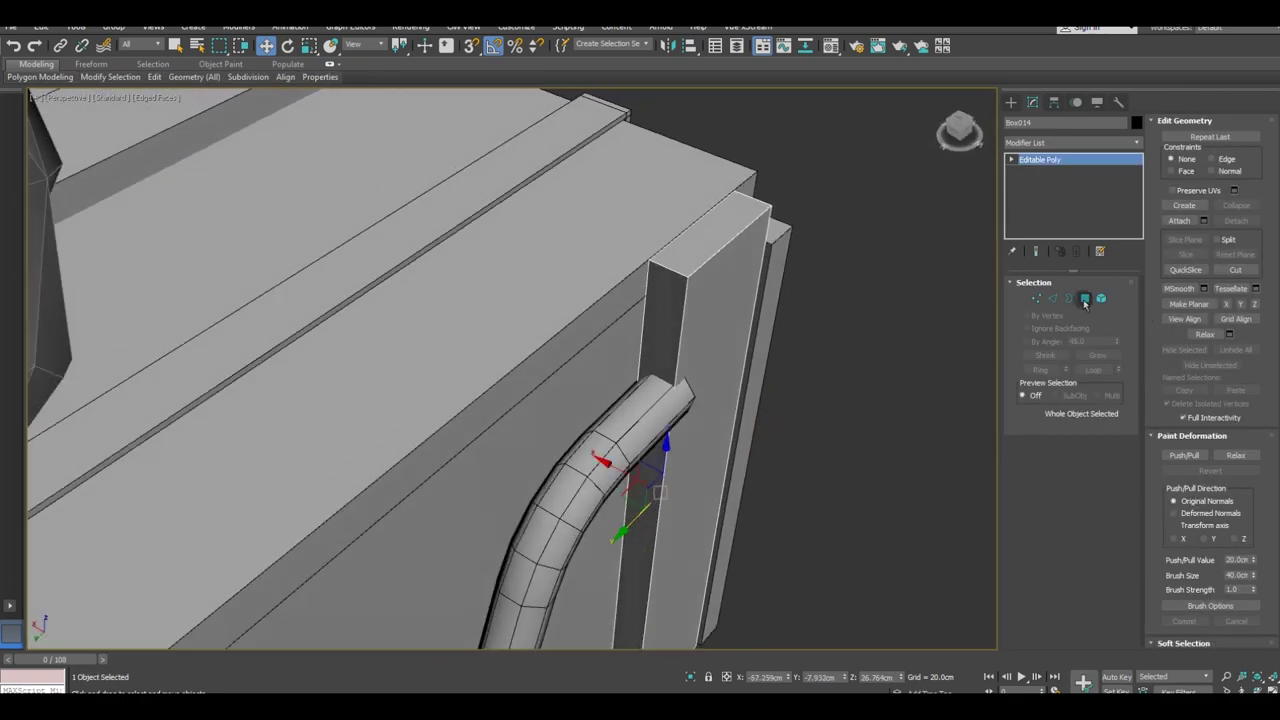
left_click(1085, 299)
left_click(728, 346)
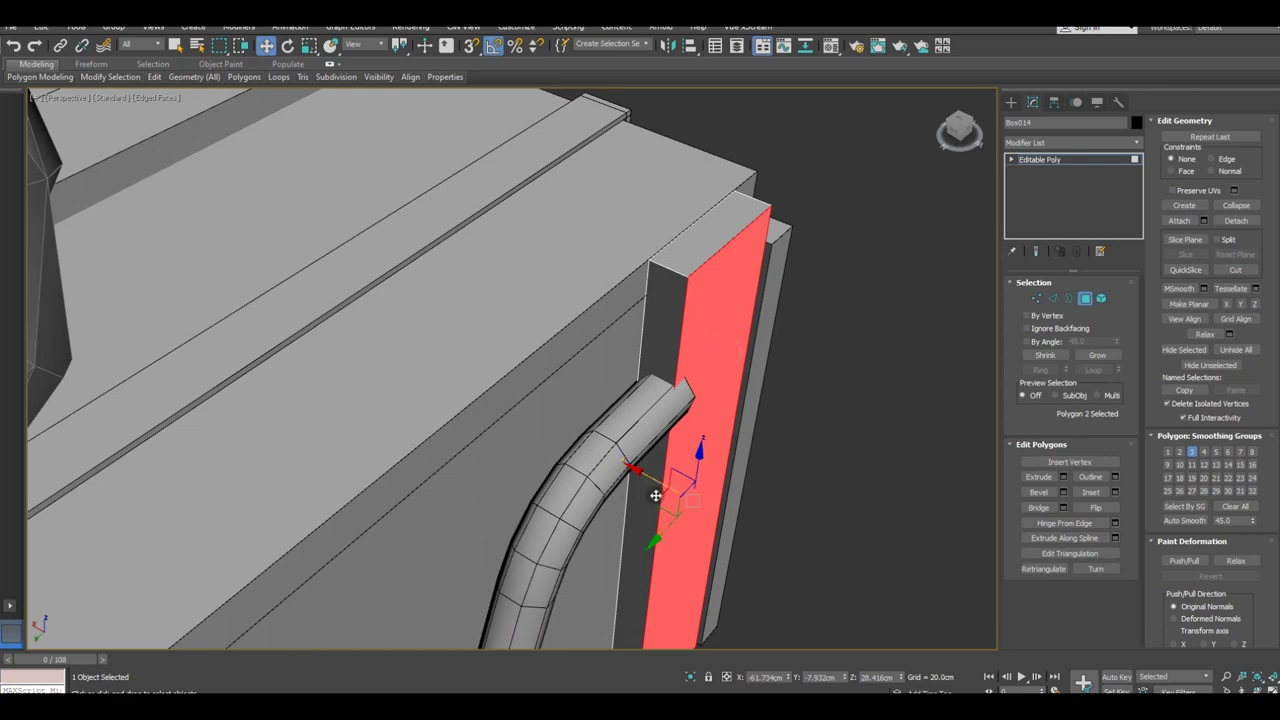
left_click_drag(645, 478, 660, 481)
mouse_move(763, 474)
middle_mouse_down("alt")
mouse_move(580, 463)
mouse_move(711, 474)
mouse_move(654, 476)
middle_mouse_up("alt")
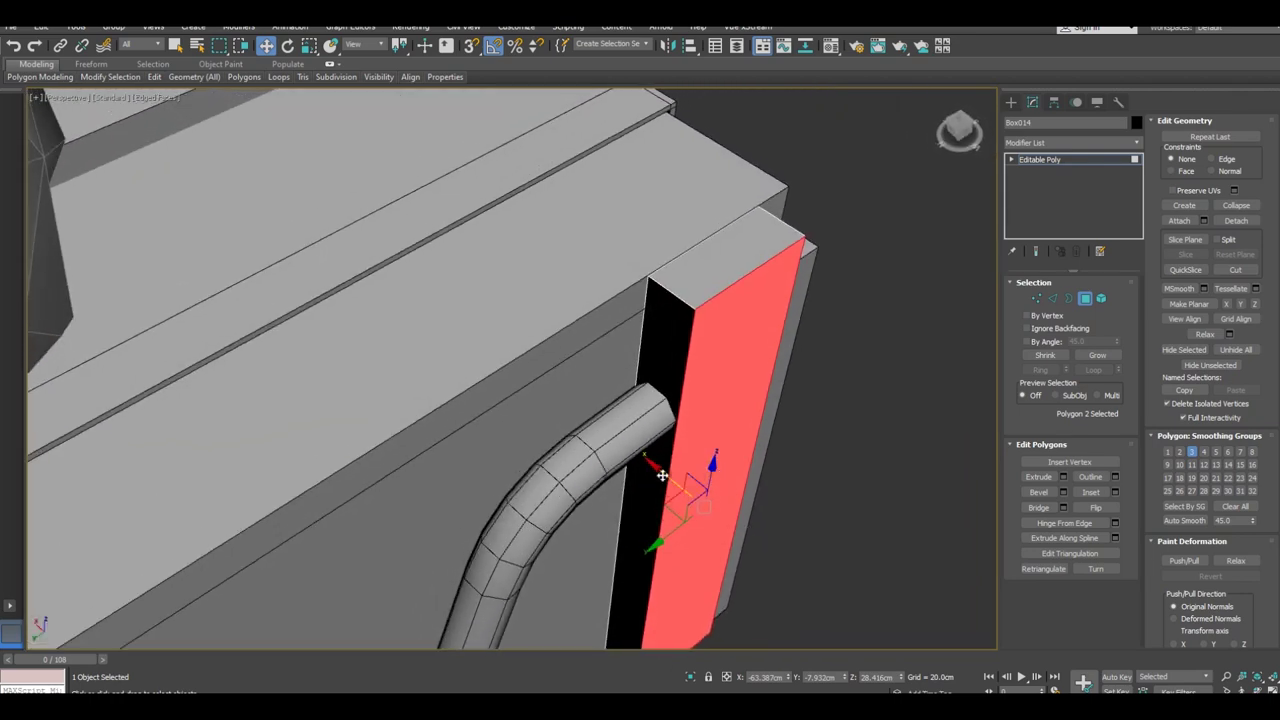
left_click_drag(662, 475, 666, 475)
middle_click_drag(740, 375, 766, 378, "alt")
Step: Exit polygon mode on Box014 and reselect the cable spline
left_click(1030, 158)
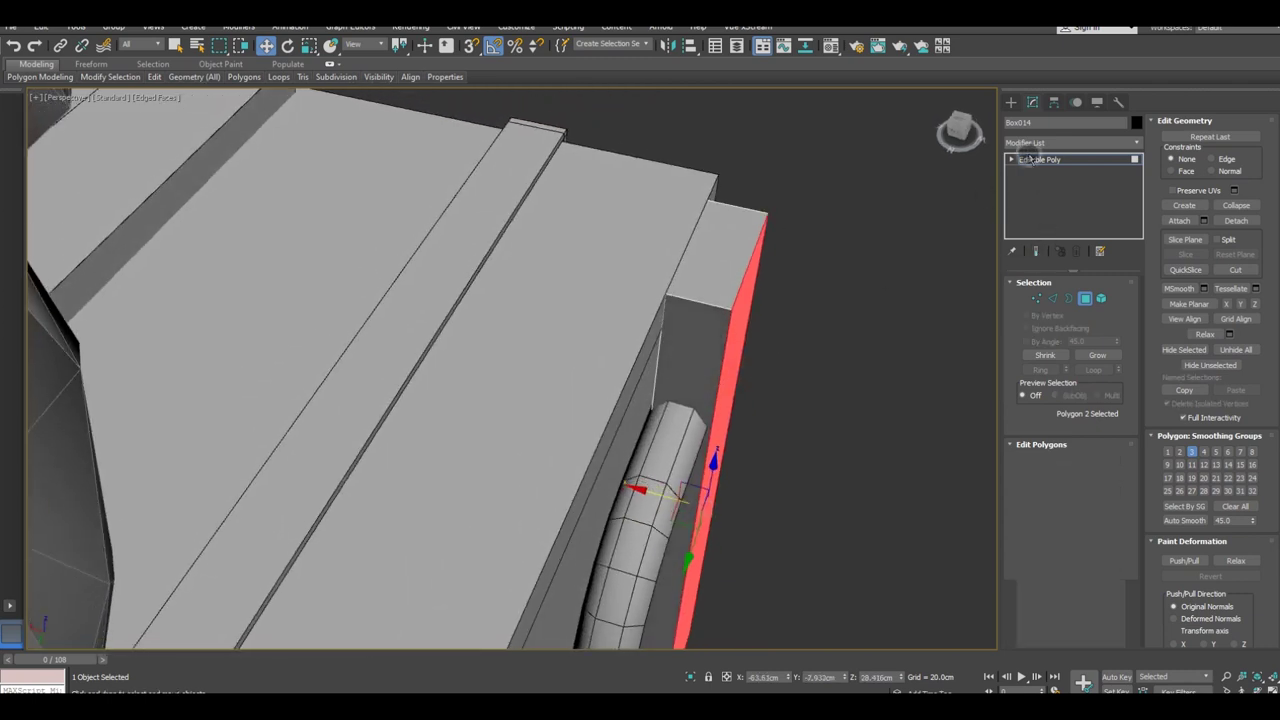
scroll(684, 315, "down", 3)
scroll(684, 360, "down", 2)
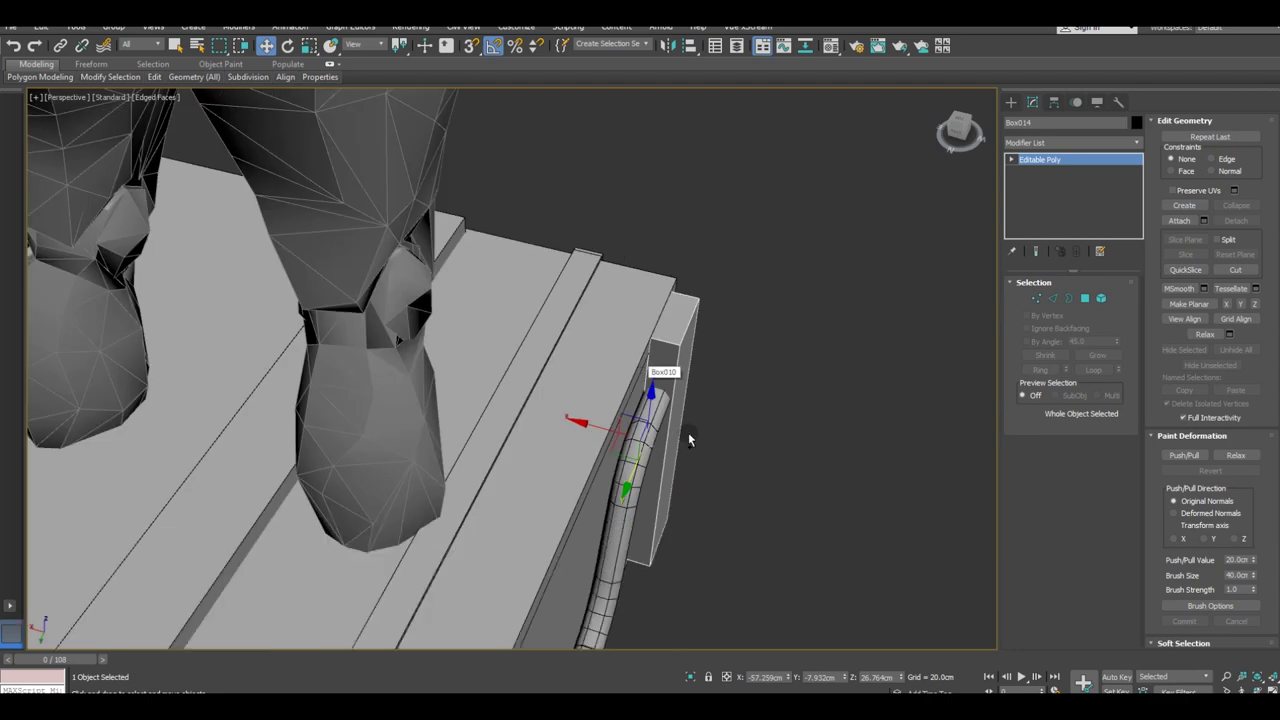
mouse_move(688, 432)
middle_mouse_down("alt")
mouse_move(533, 416)
mouse_move(640, 405)
middle_mouse_up("alt")
left_click(537, 418)
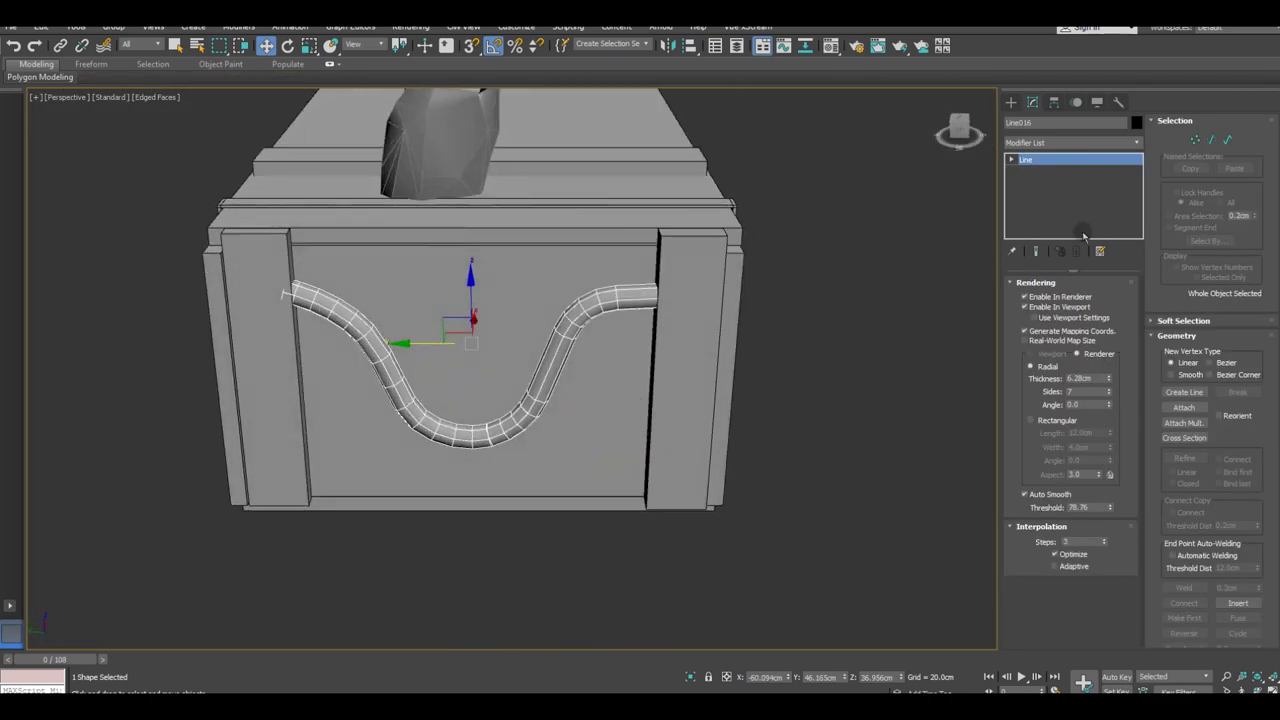
Step: Reset Tangents on a vertex of the cable's right rise, with the viewport tube hidden
left_click(1037, 306)
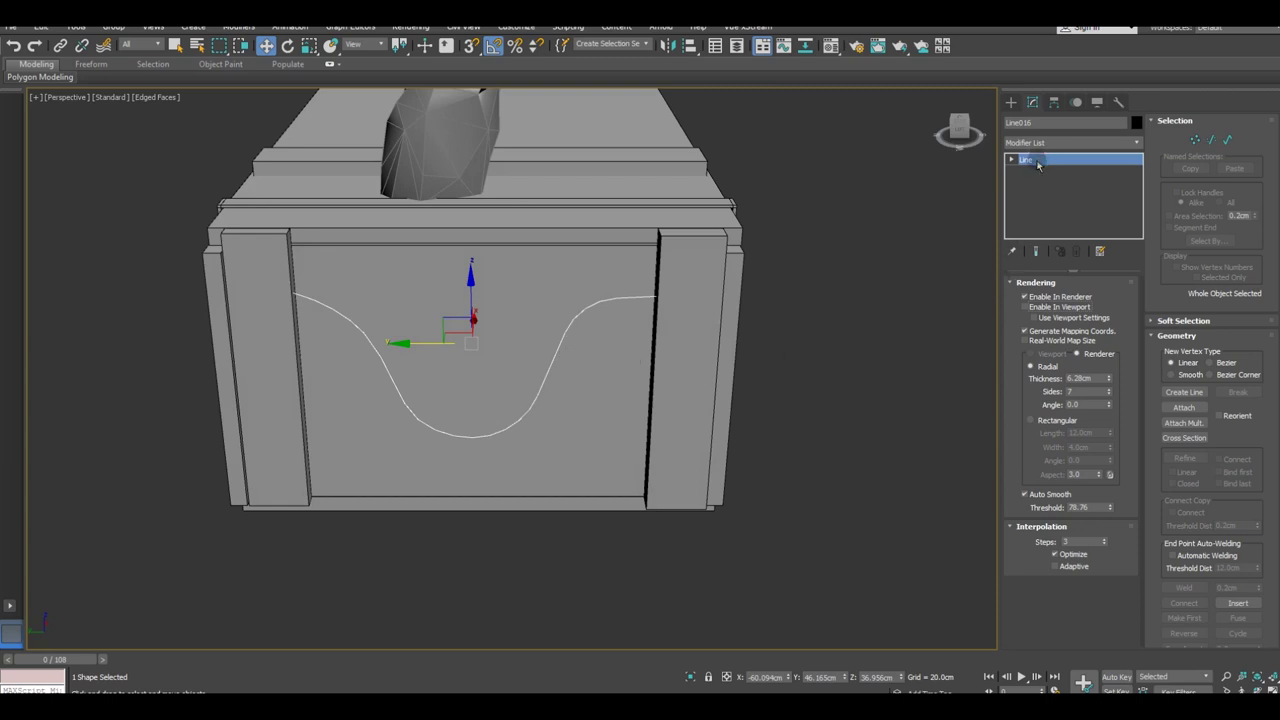
key("1")
left_click(565, 332)
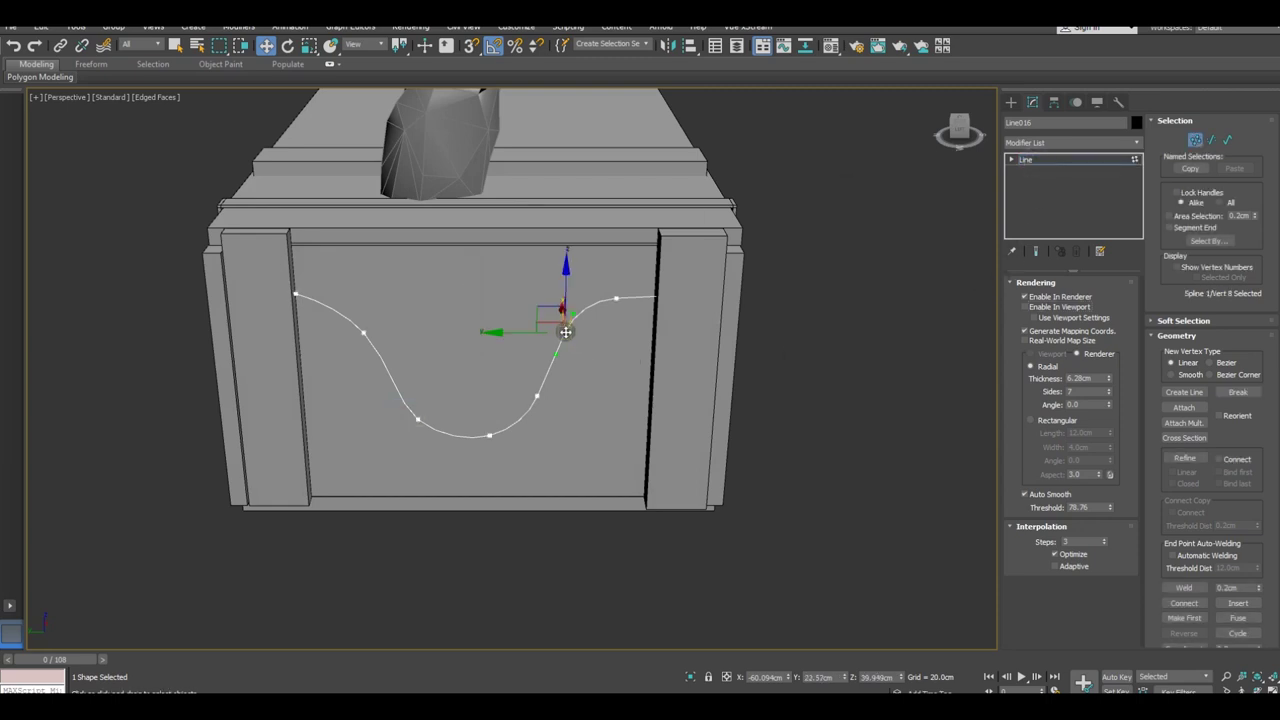
right_click(565, 332)
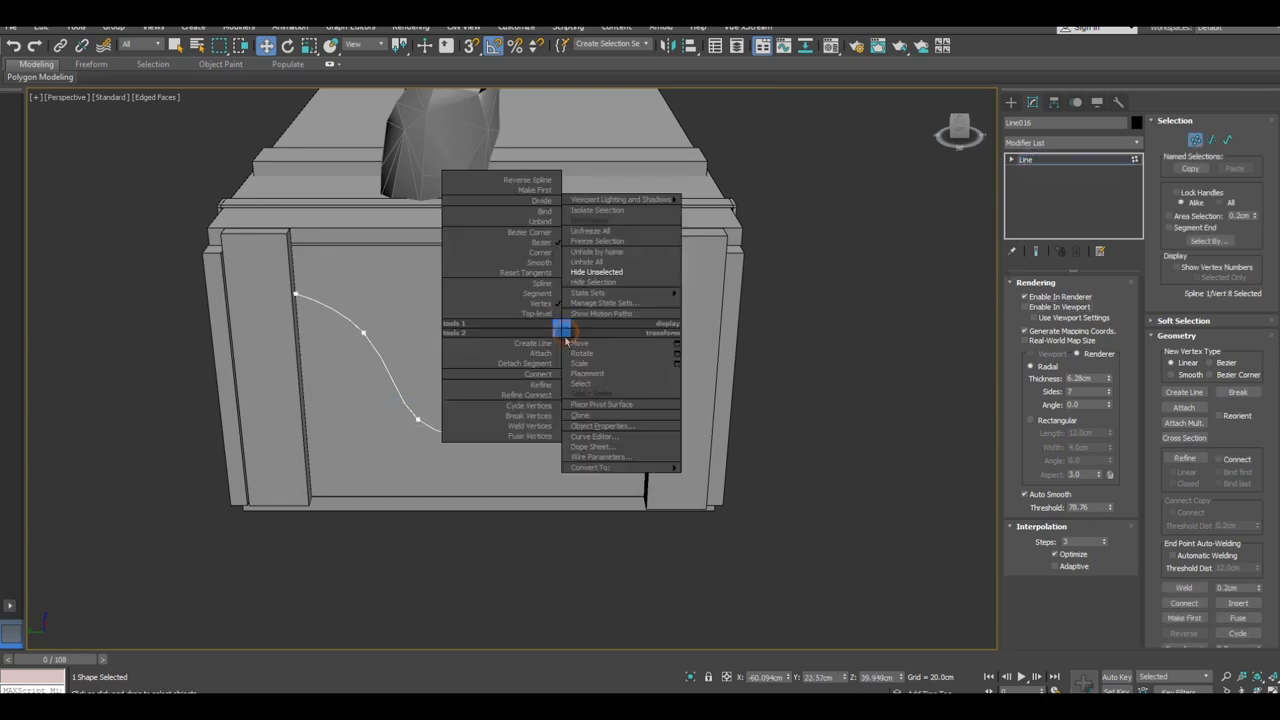
left_click(550, 273)
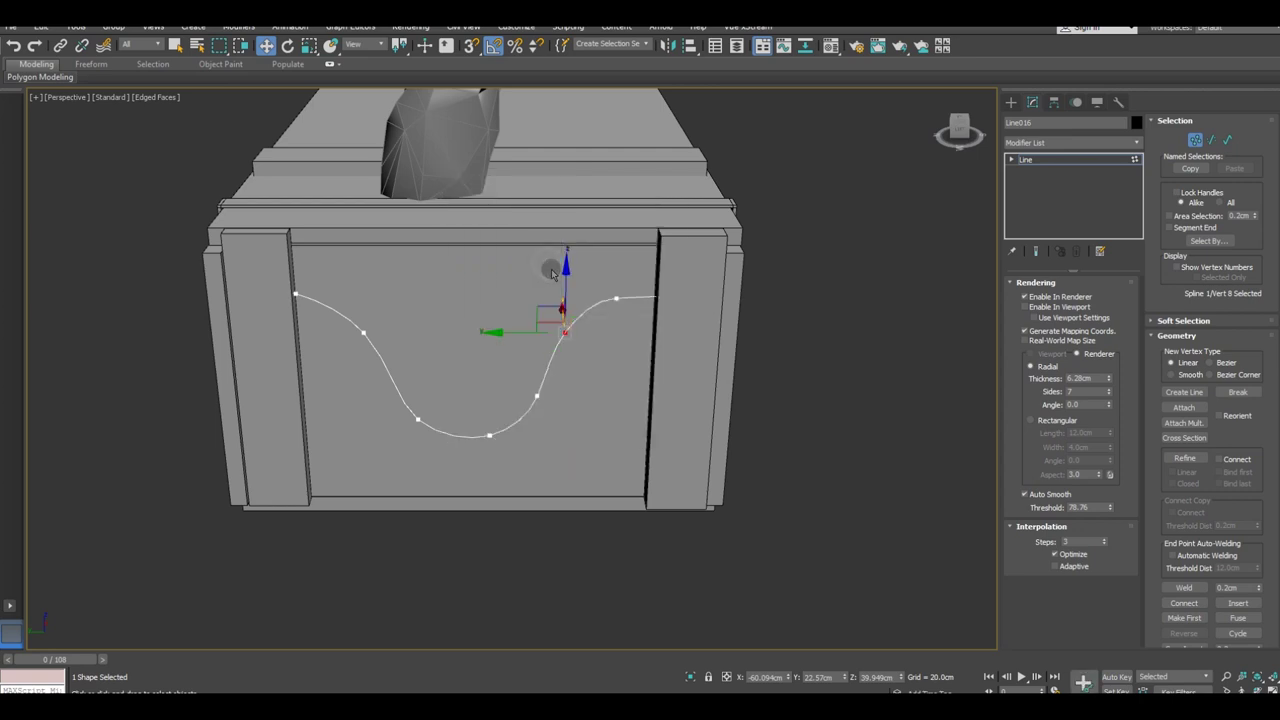
left_click(1045, 309)
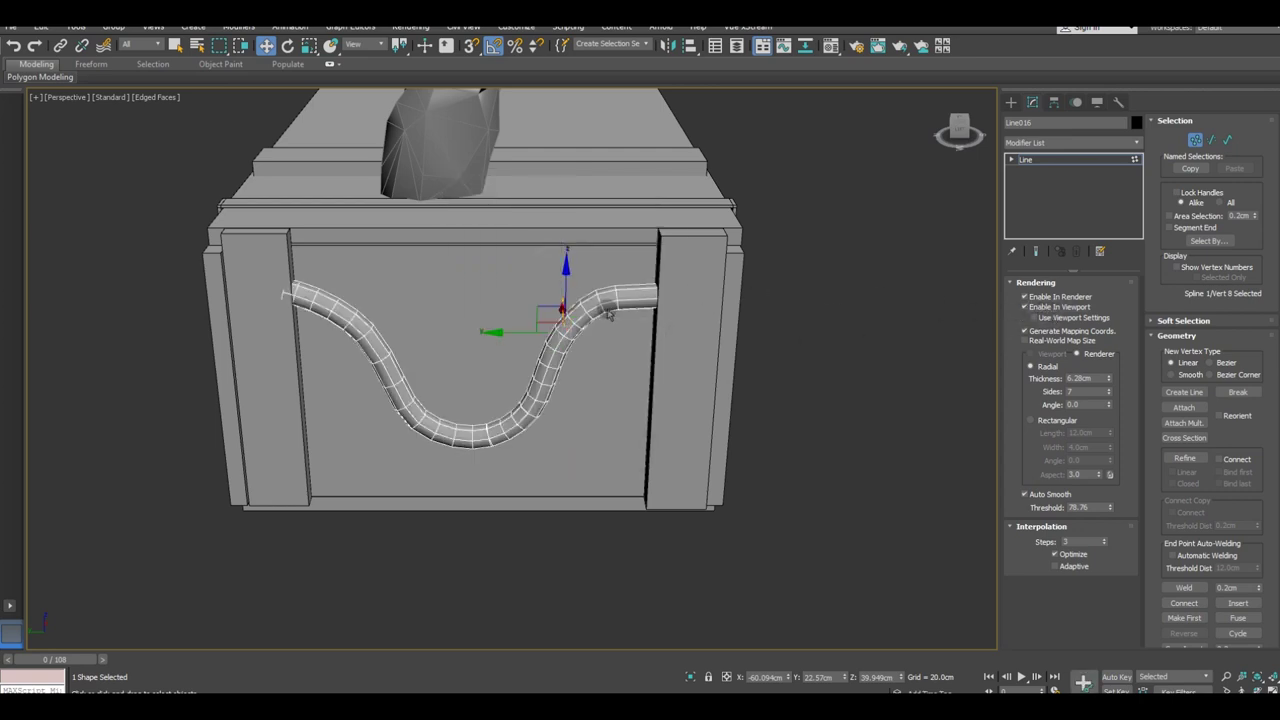
Step: Convert the Line016 cable to an Editable Poly
left_click(1030, 162)
right_click(1047, 199)
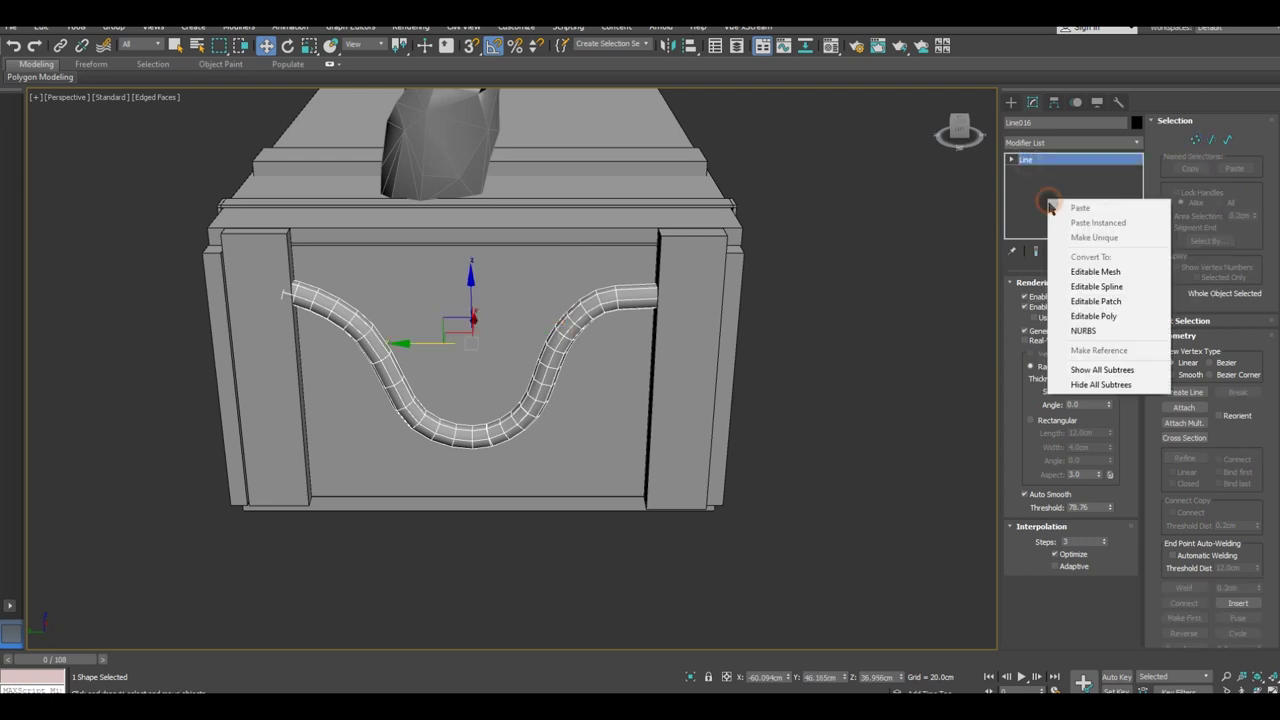
left_click(1086, 317)
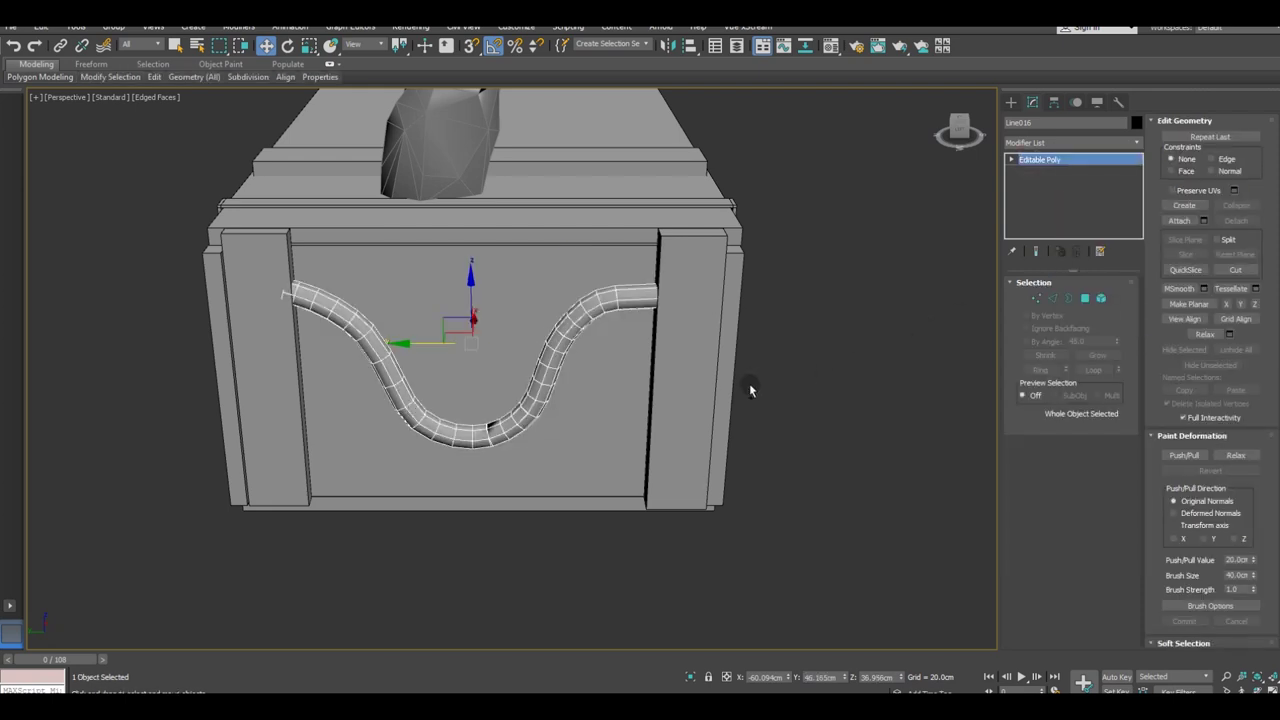
Step: Zoom into the cable's lower bend and pick the pinched edge loop in Edge mode
middle_click_drag(749, 383, 489, 412, "alt")
scroll(488, 416, "up", 4)
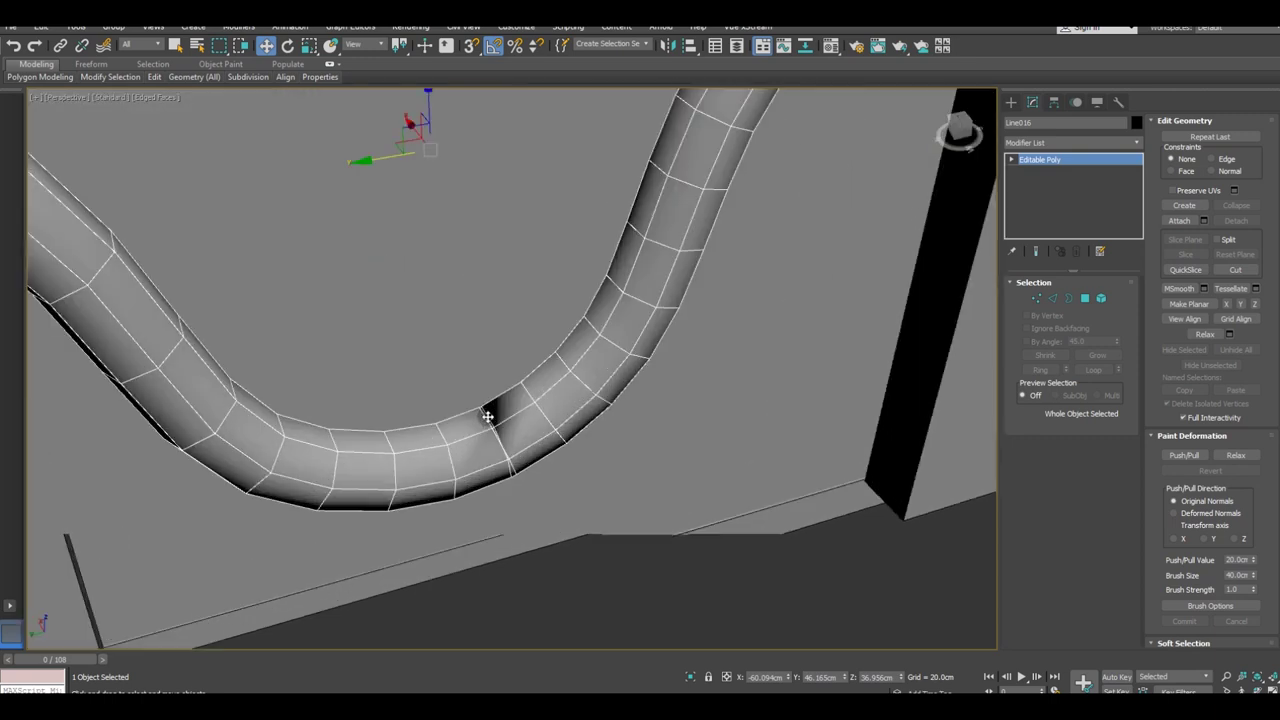
scroll(489, 411, "up", 2)
left_click(1051, 300)
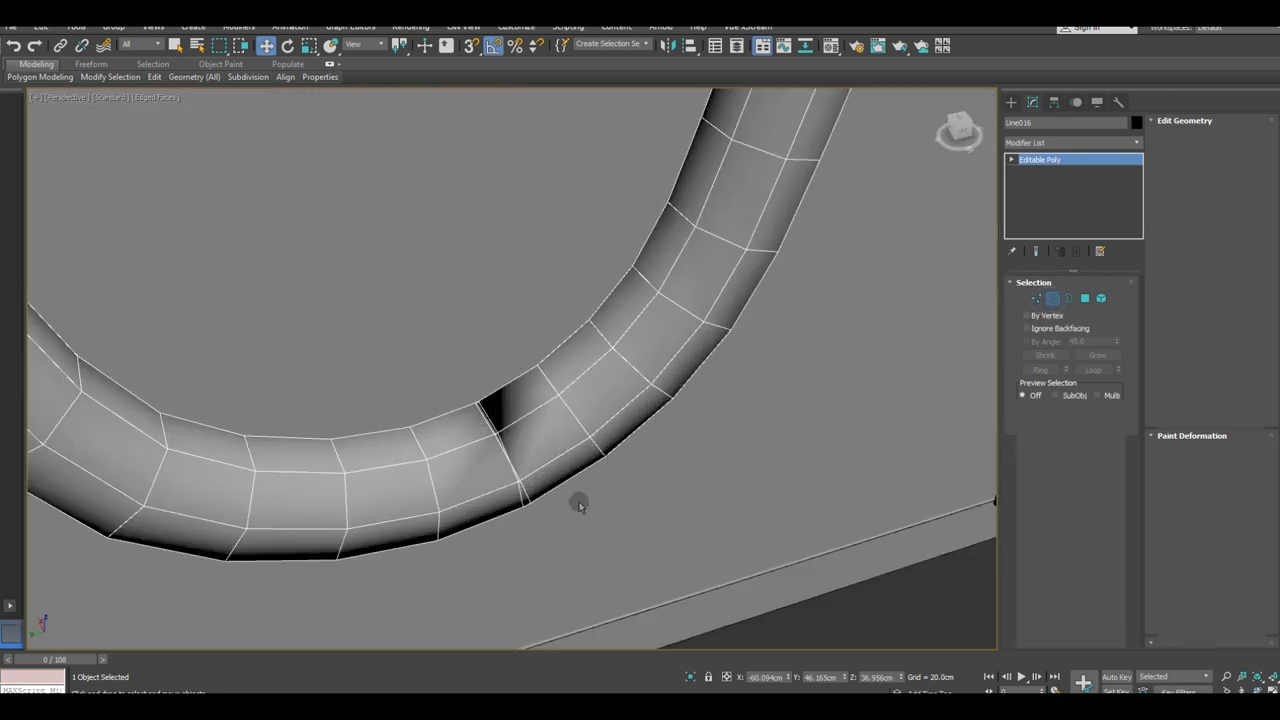
double_click(524, 492)
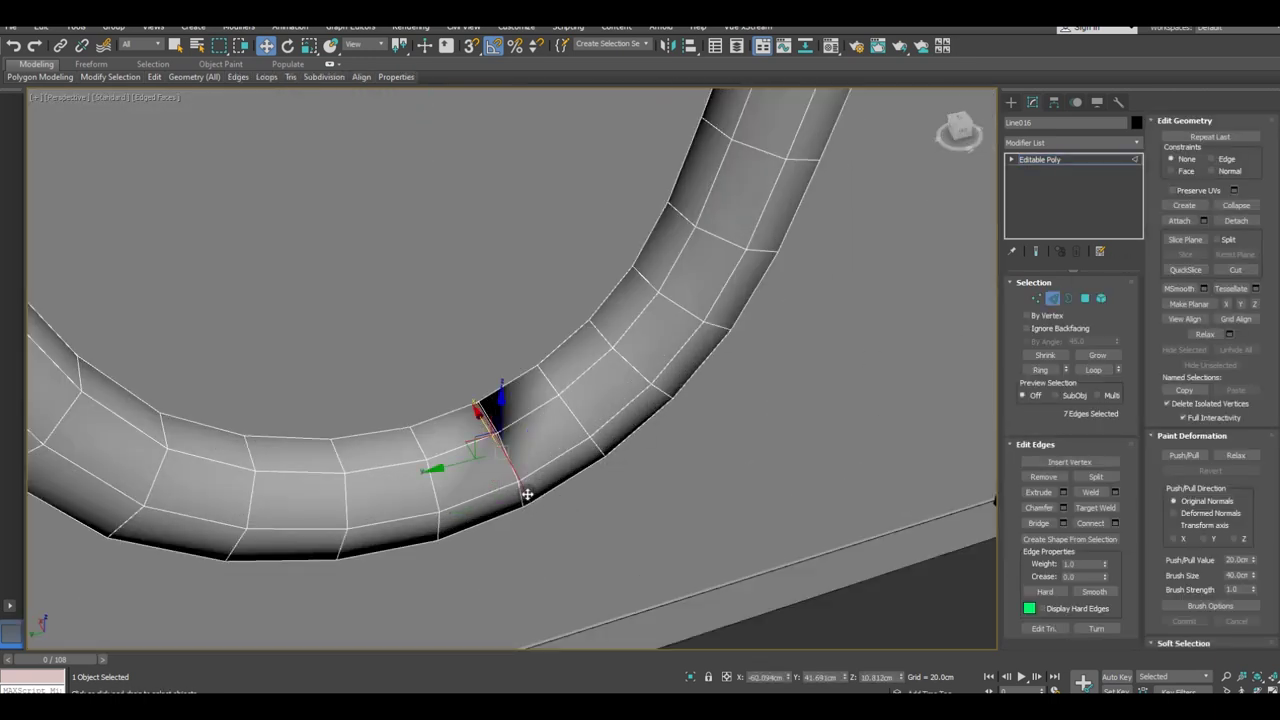
left_click(527, 494)
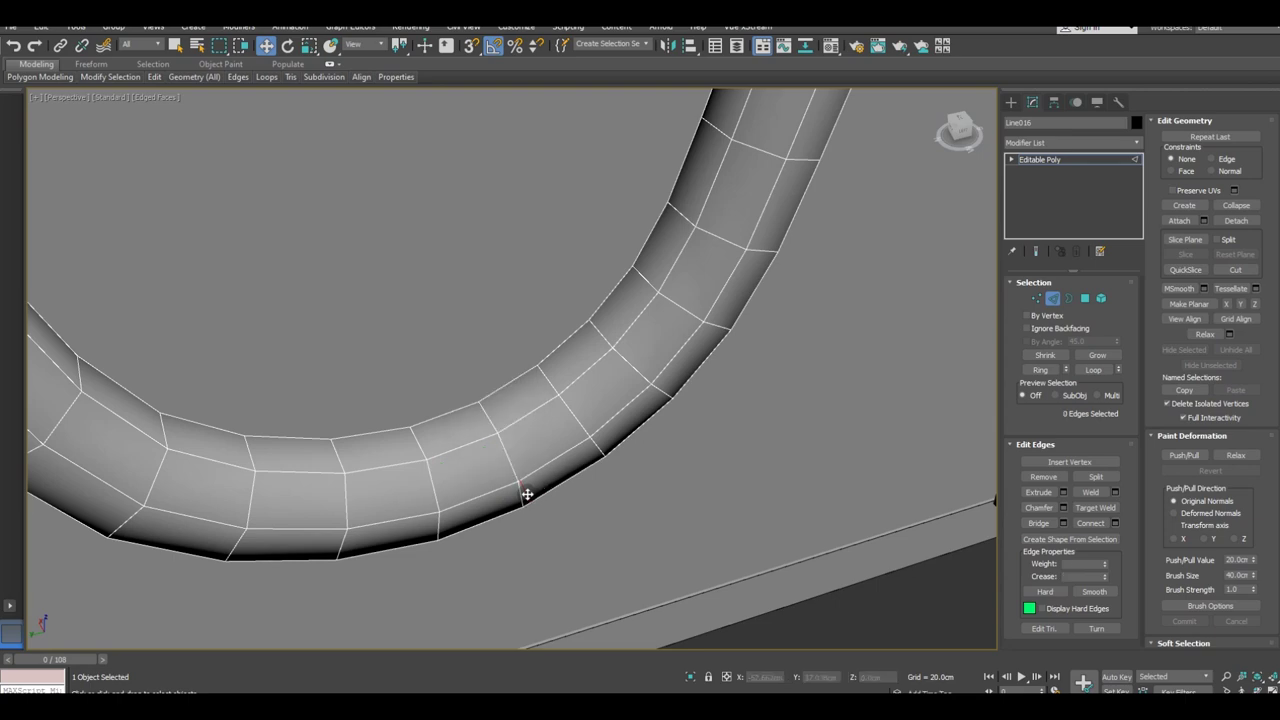
Step: Check the cleaned bend, exit edge editing and deselect the cable
scroll(436, 396, "down", 3)
mouse_move(434, 377)
middle_mouse_down("alt")
mouse_move(446, 386)
mouse_move(354, 394)
mouse_move(451, 380)
middle_mouse_up("alt")
scroll(331, 393, "up", 5)
scroll(331, 392, "down", 5)
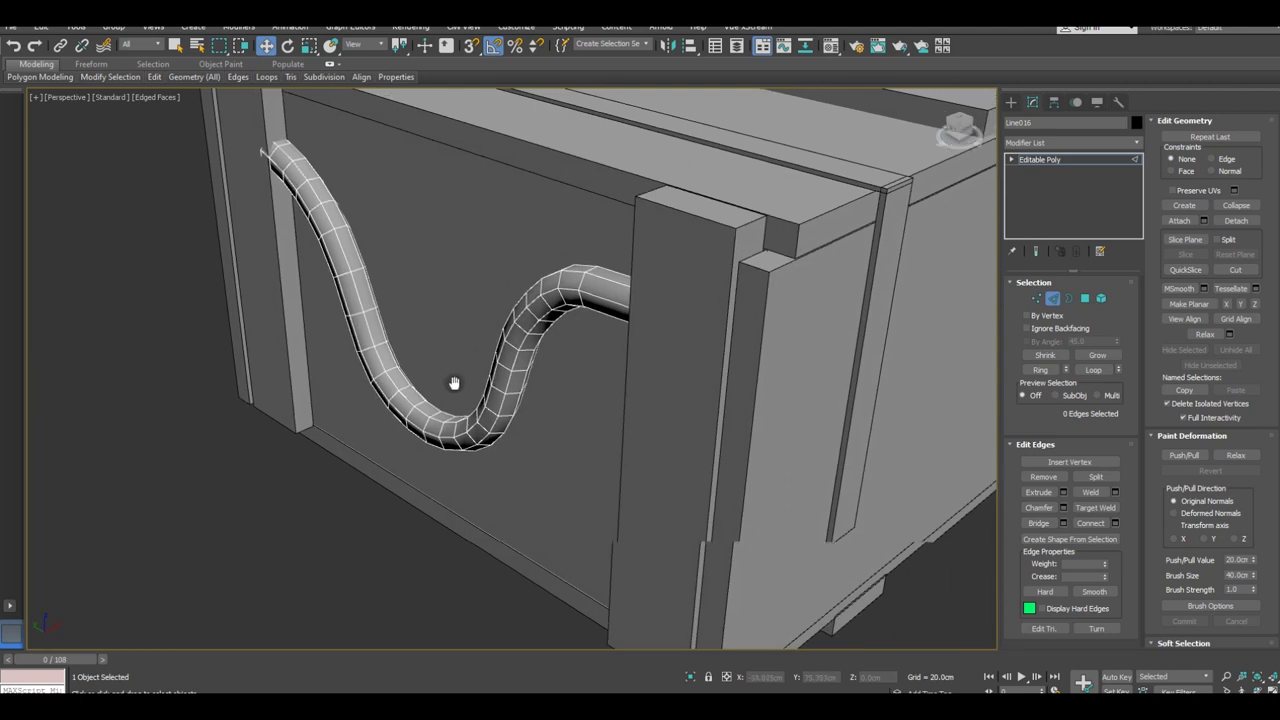
scroll(451, 380, "up", 2)
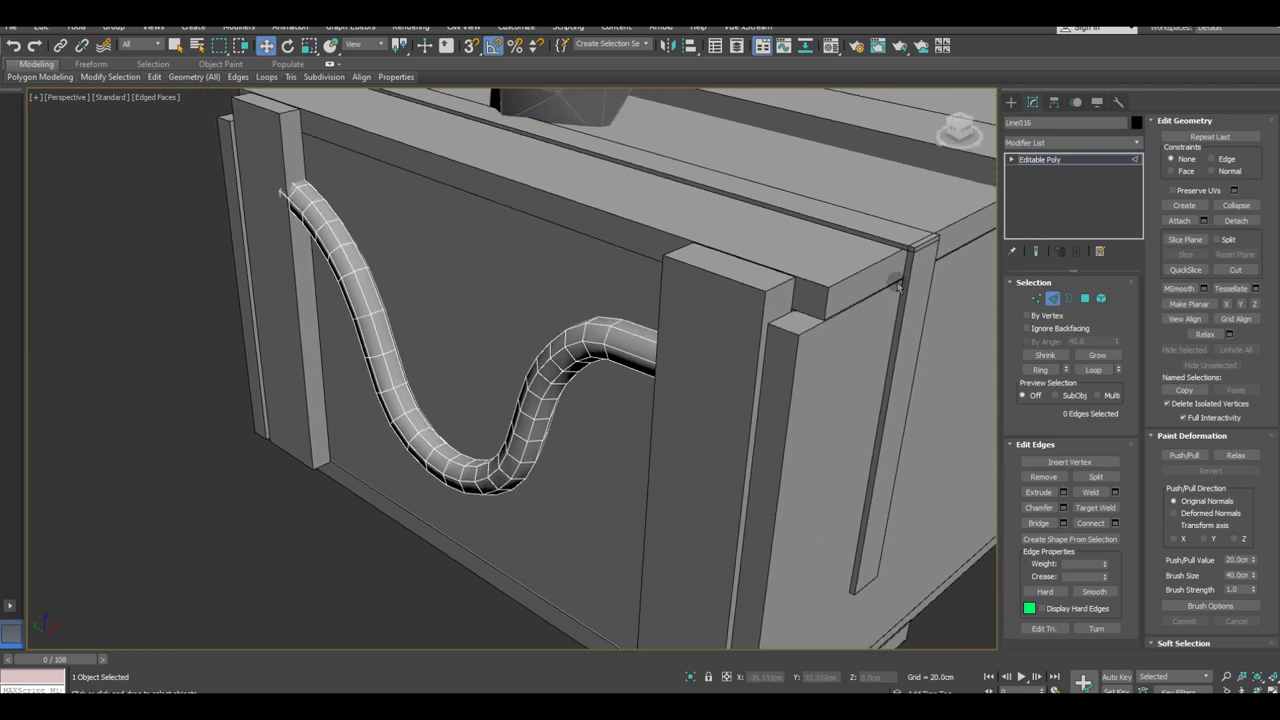
left_click(1062, 160)
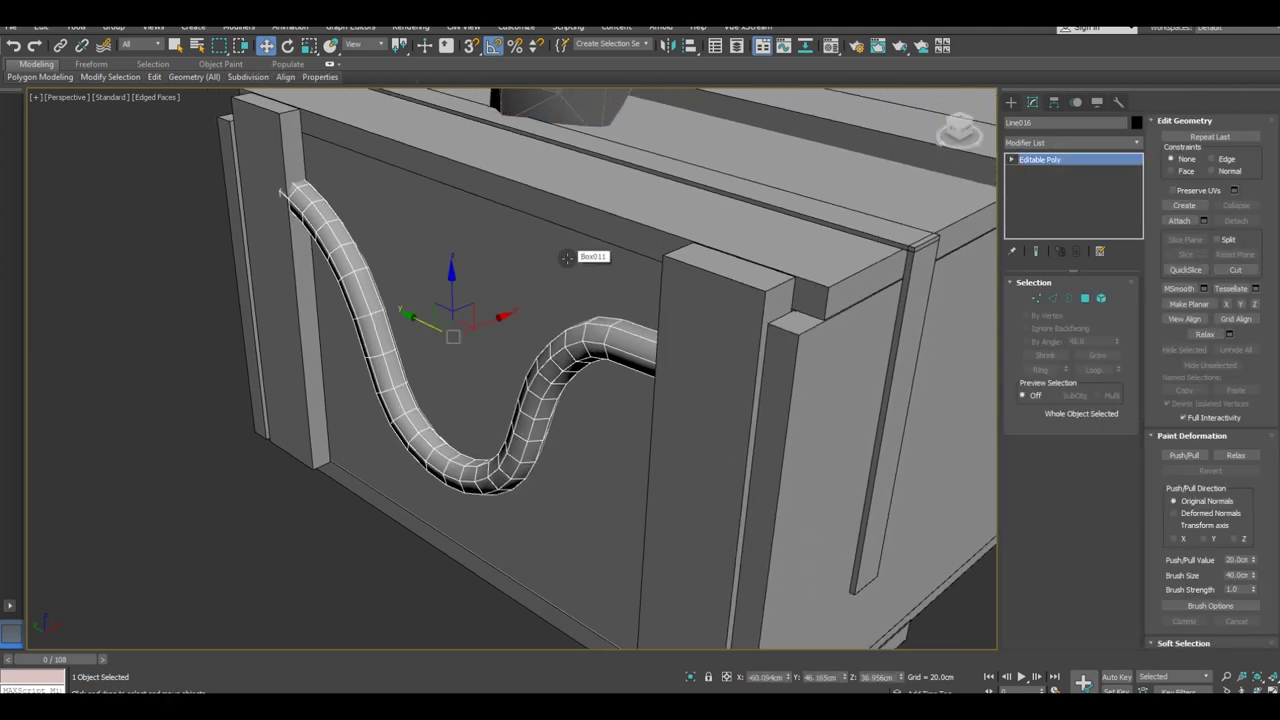
left_click(28, 138)
Step: Convert the crate's lid board Box010 to an Editable Poly
left_click(612, 220)
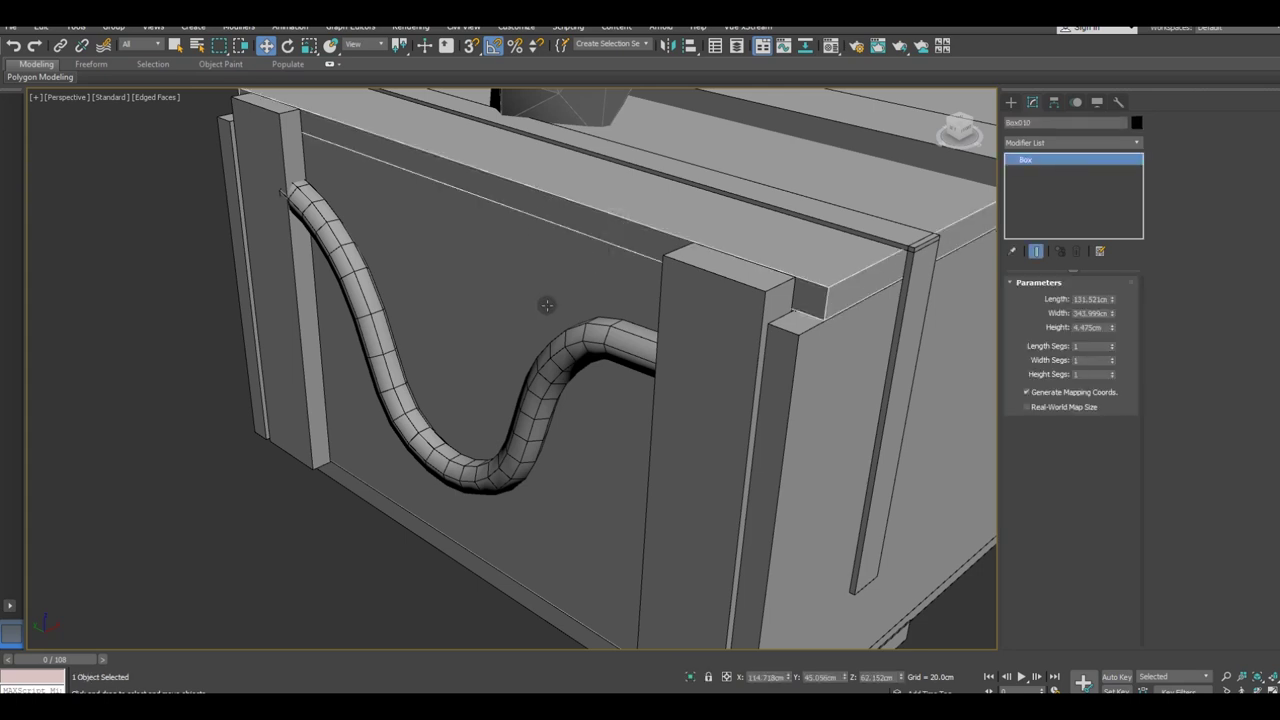
scroll(543, 300, "down", 4)
middle_click_drag(543, 300, 993, 266, "alt")
right_click(1060, 202)
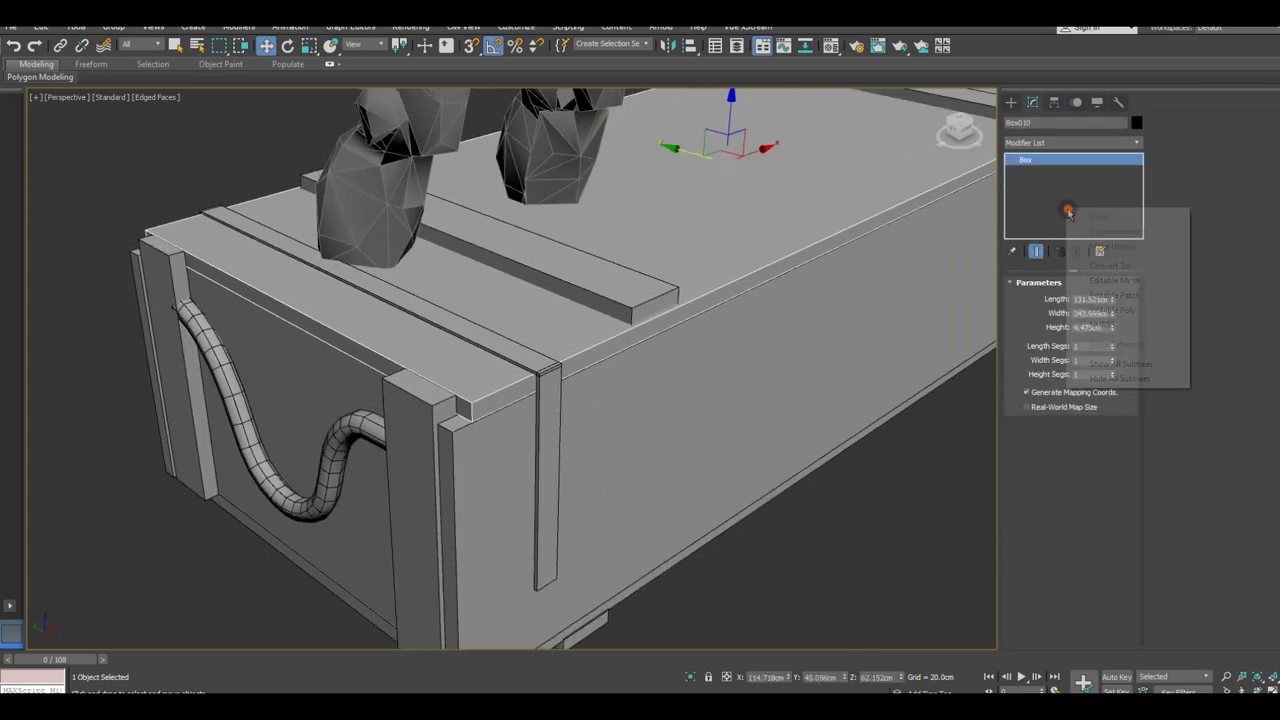
left_click(1090, 297)
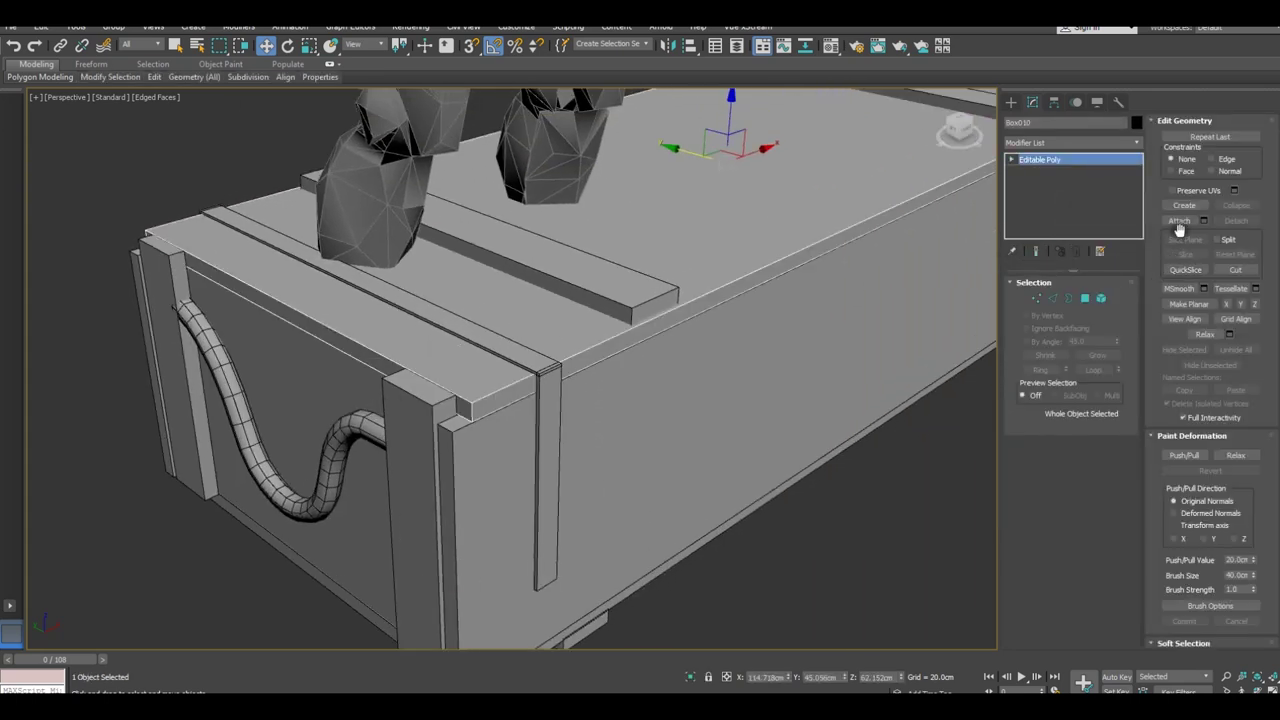
Step: Attach the top plank, front post, front panel and left end panel to Box010
left_click(1179, 221)
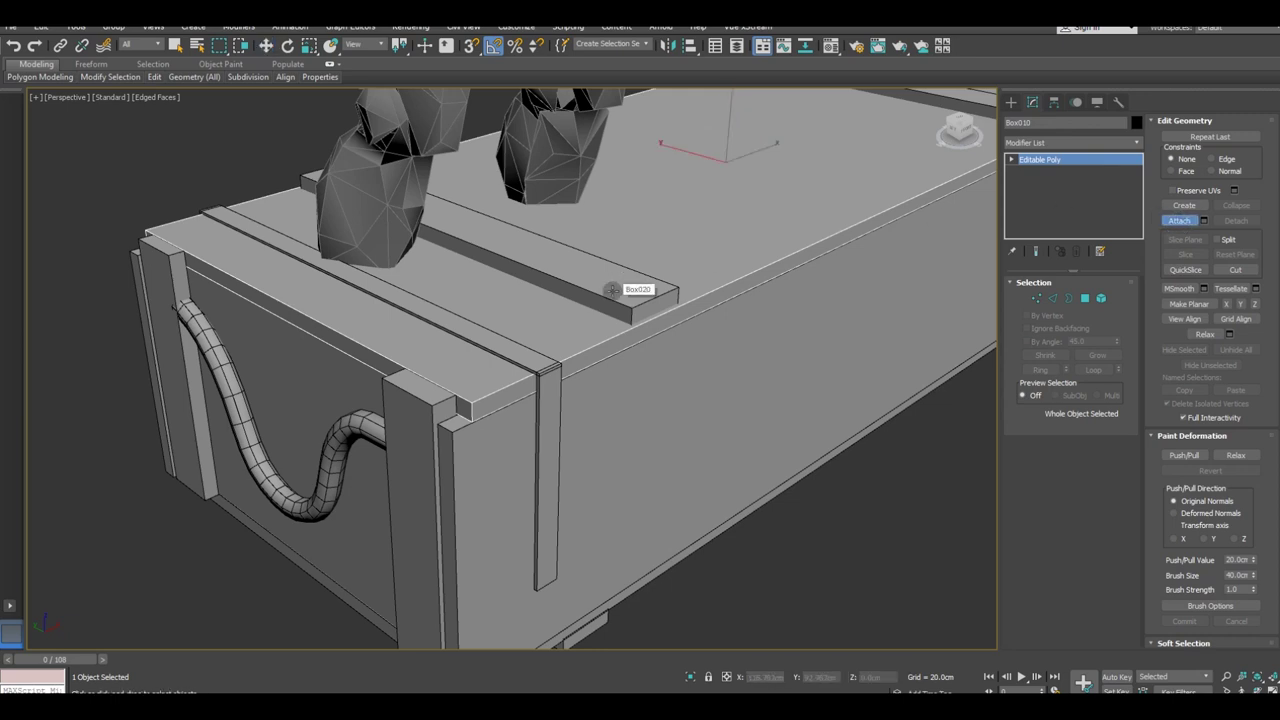
left_click(611, 289)
left_click(417, 406)
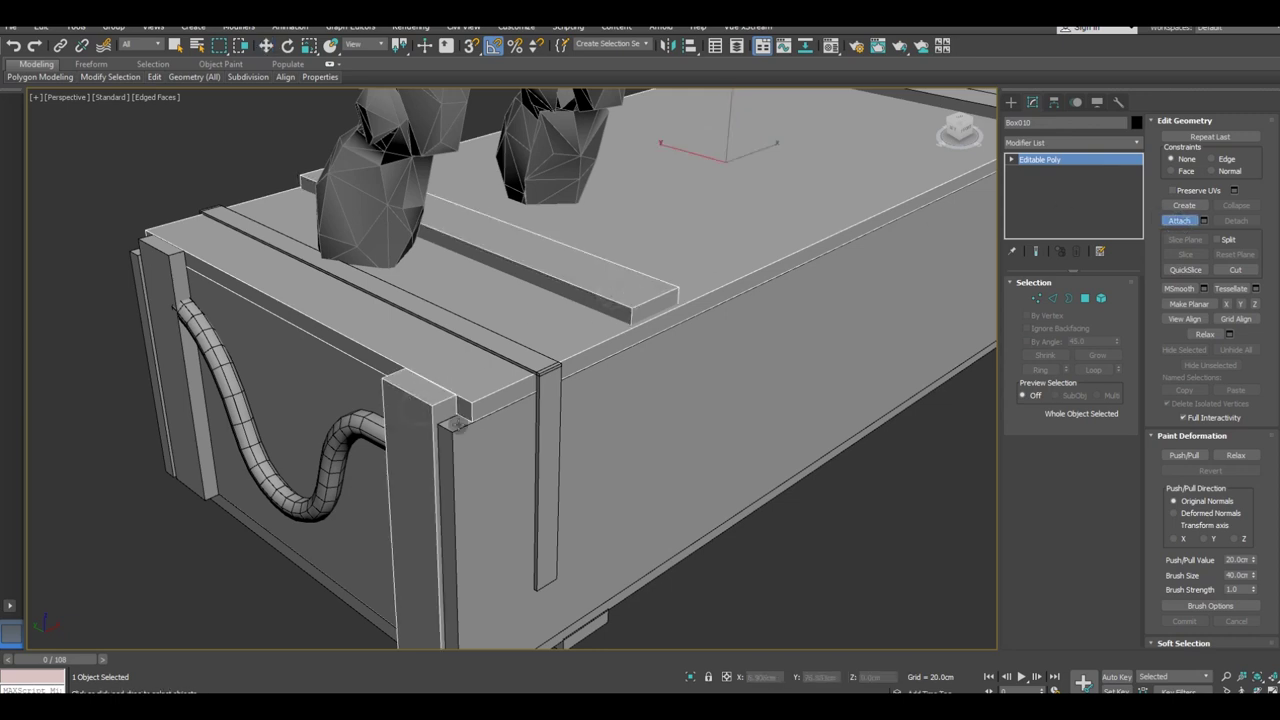
middle_click_drag(525, 448, 411, 380)
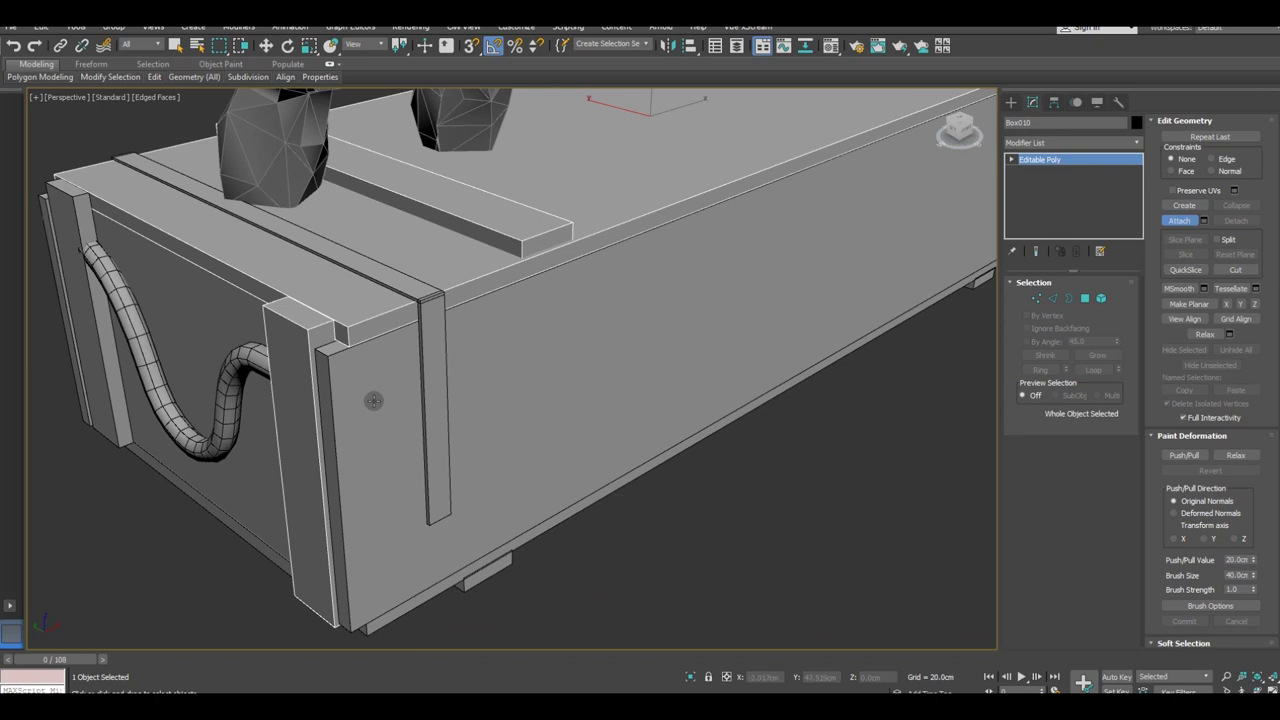
left_click(374, 401)
scroll(384, 417, "down", 3)
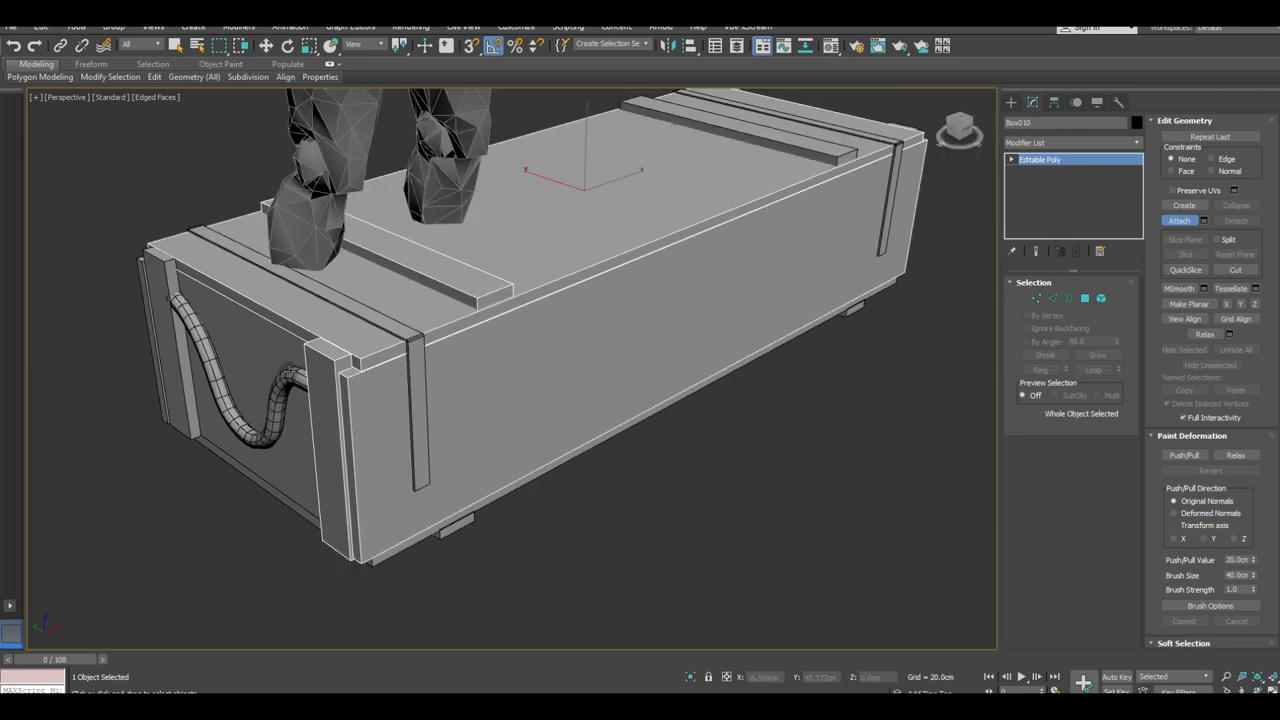
left_click(259, 346)
Step: Orbit to the crate's underside and switch to the Move tool
mouse_move(521, 350)
middle_mouse_down("alt")
mouse_move(617, 346)
mouse_move(669, 314)
mouse_move(686, 267)
mouse_move(546, 305)
mouse_move(543, 357)
middle_mouse_up("alt")
key("w")
middle_click_drag(580, 306, 580, 350, "alt")
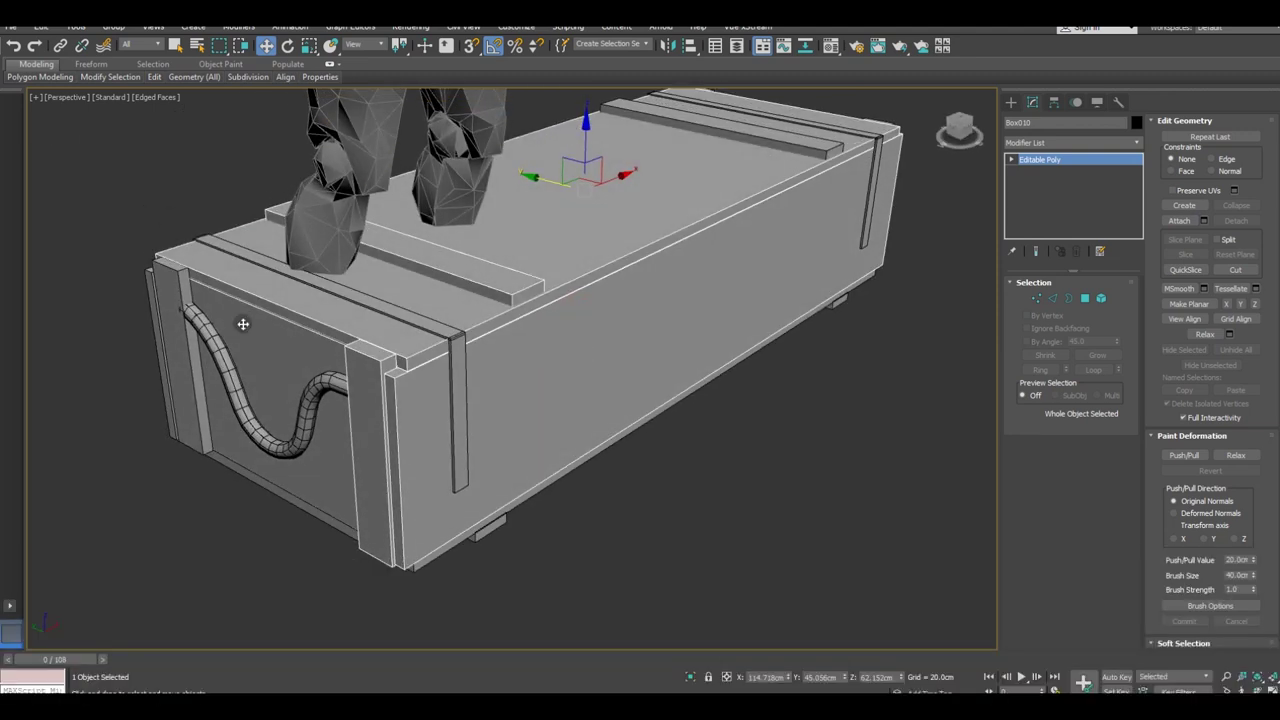
Step: Isolate the cable, delete the end-cap polygons at both tube ends, then unhide the scene
left_click(299, 444)
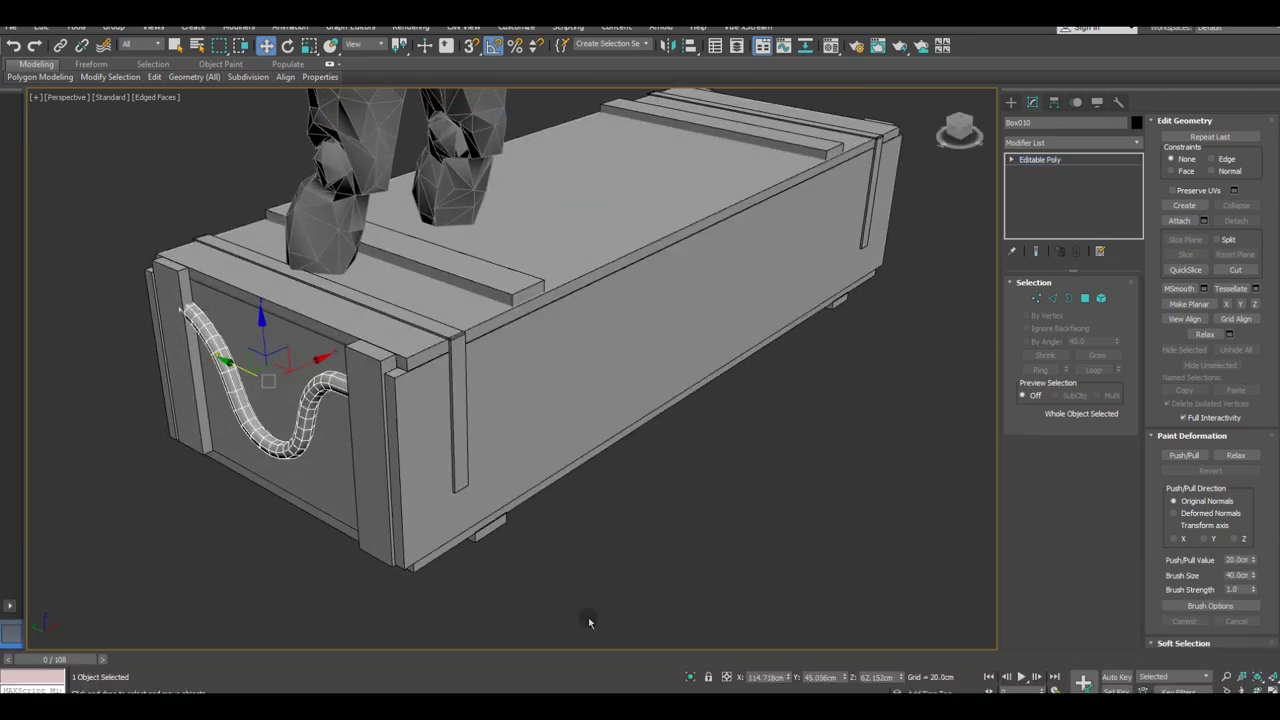
left_click(690, 677)
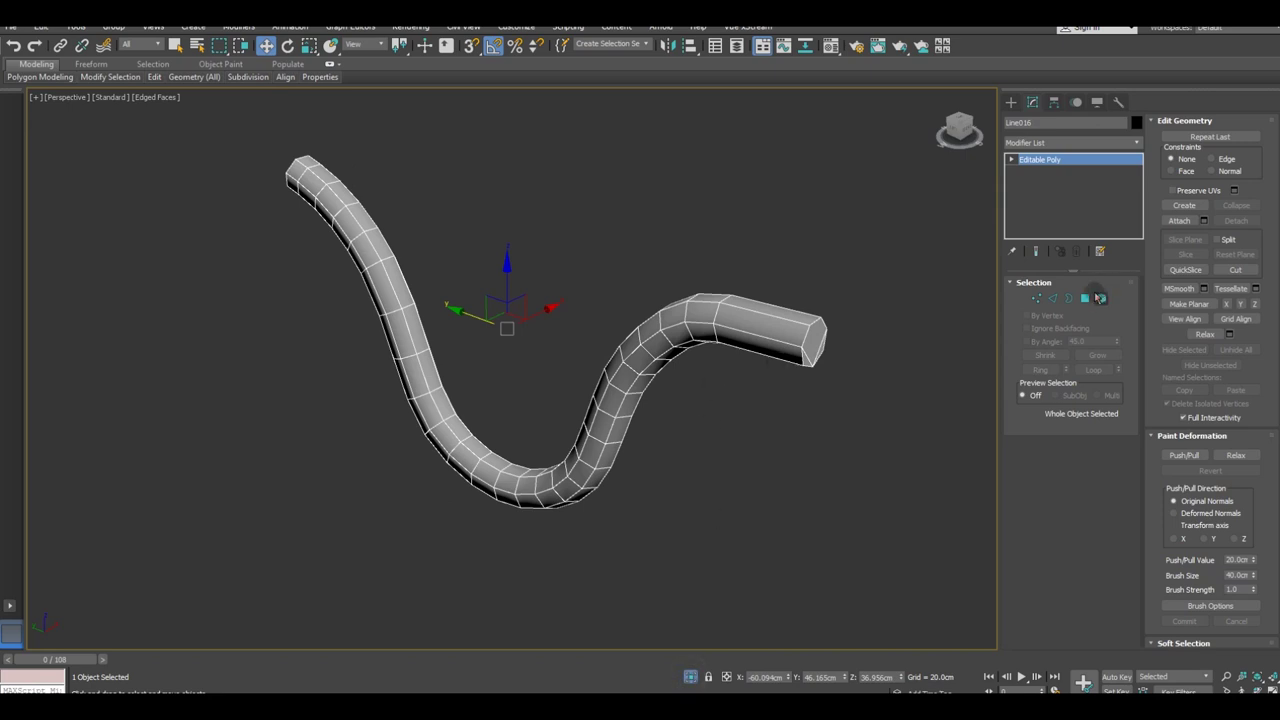
left_click(1085, 300)
left_click(813, 338)
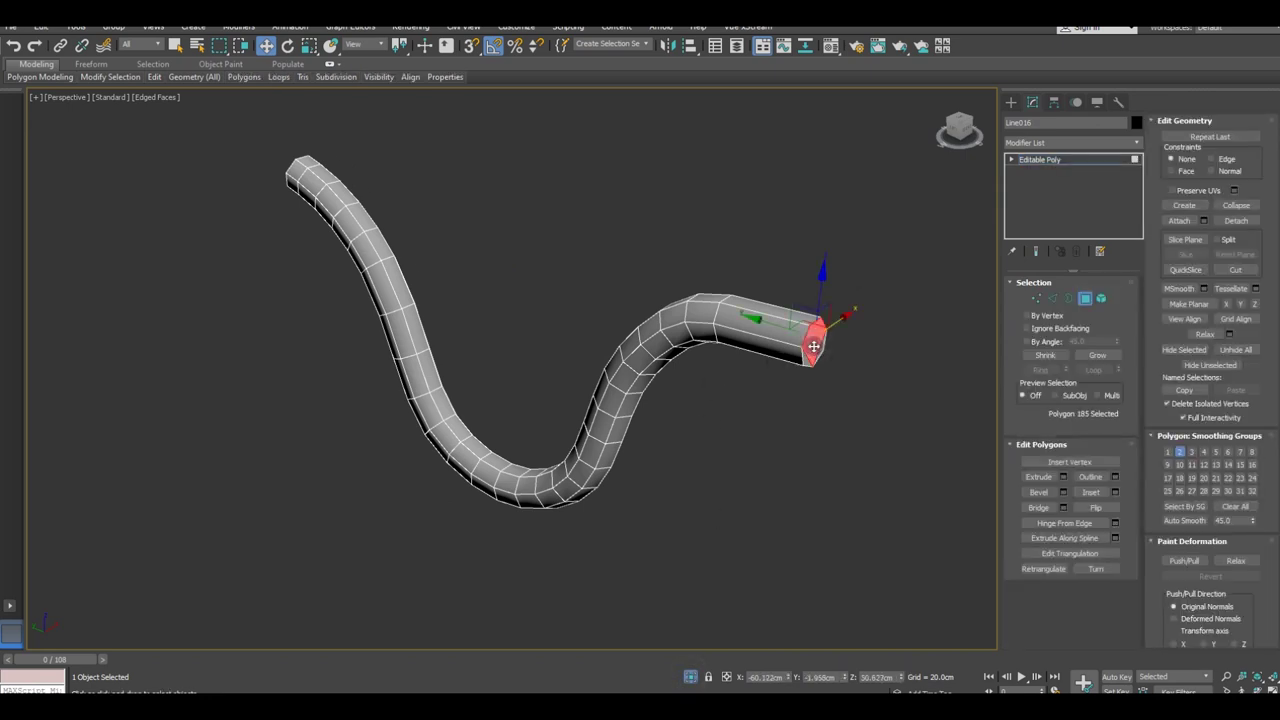
middle_click_drag(813, 338, 808, 342, "alt")
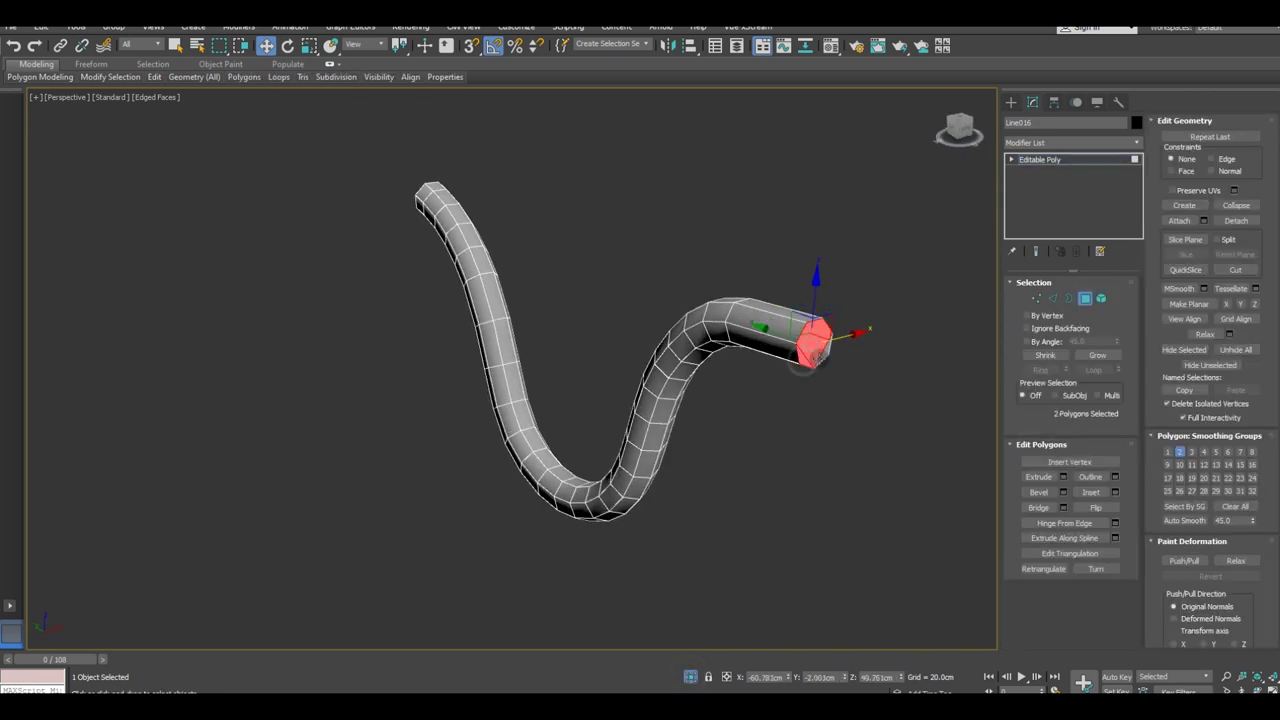
left_click(819, 357, "ctrl")
scroll(676, 362, "up", 3)
middle_click_drag(676, 362, 720, 363, "alt")
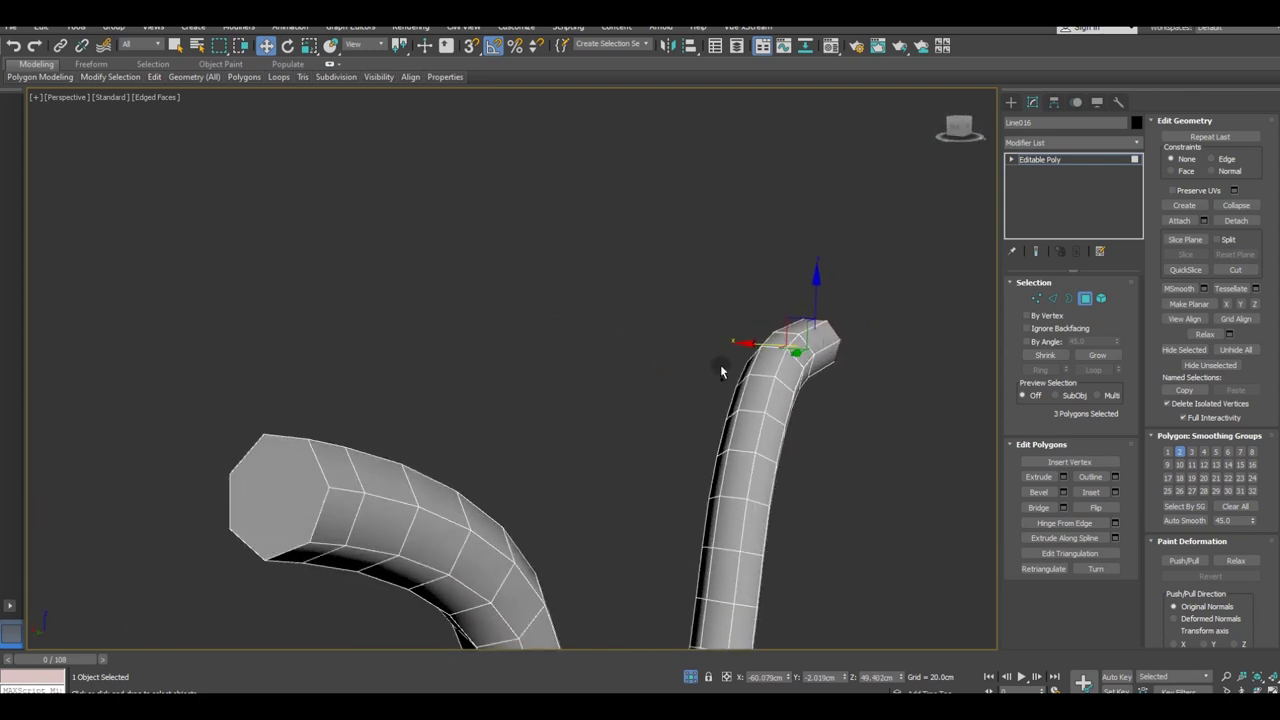
left_click(309, 487)
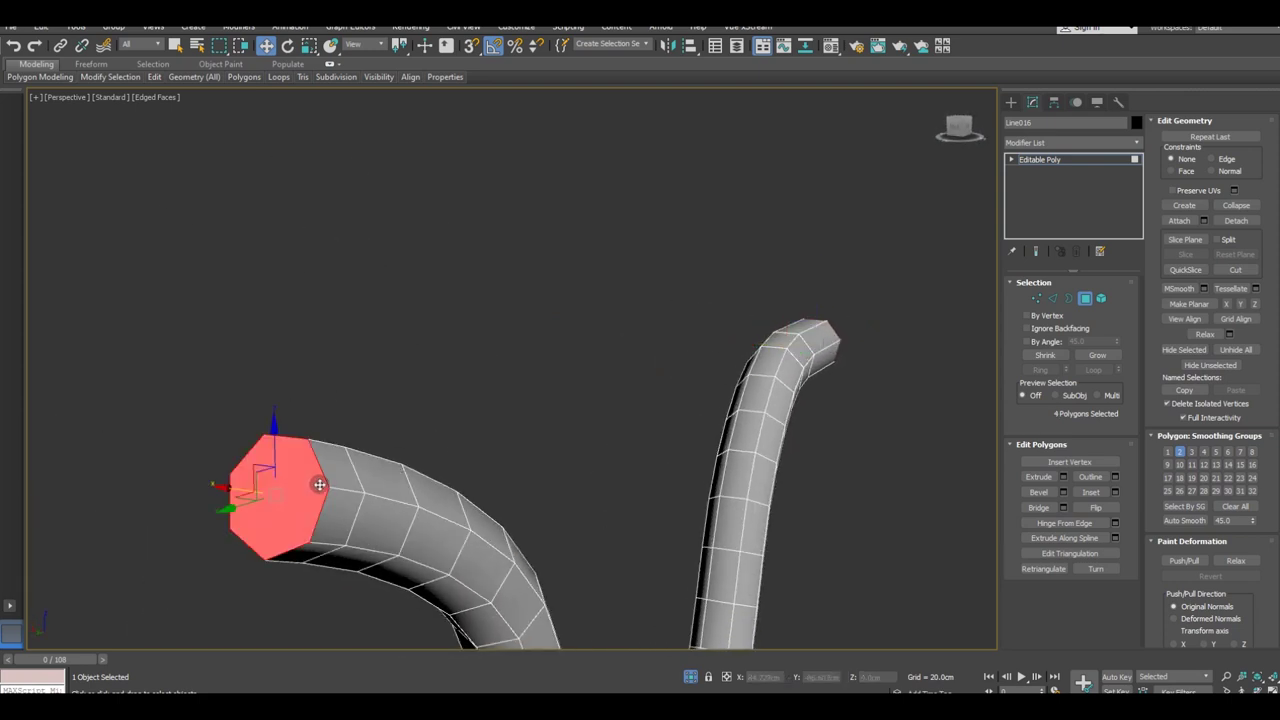
key("Delete")
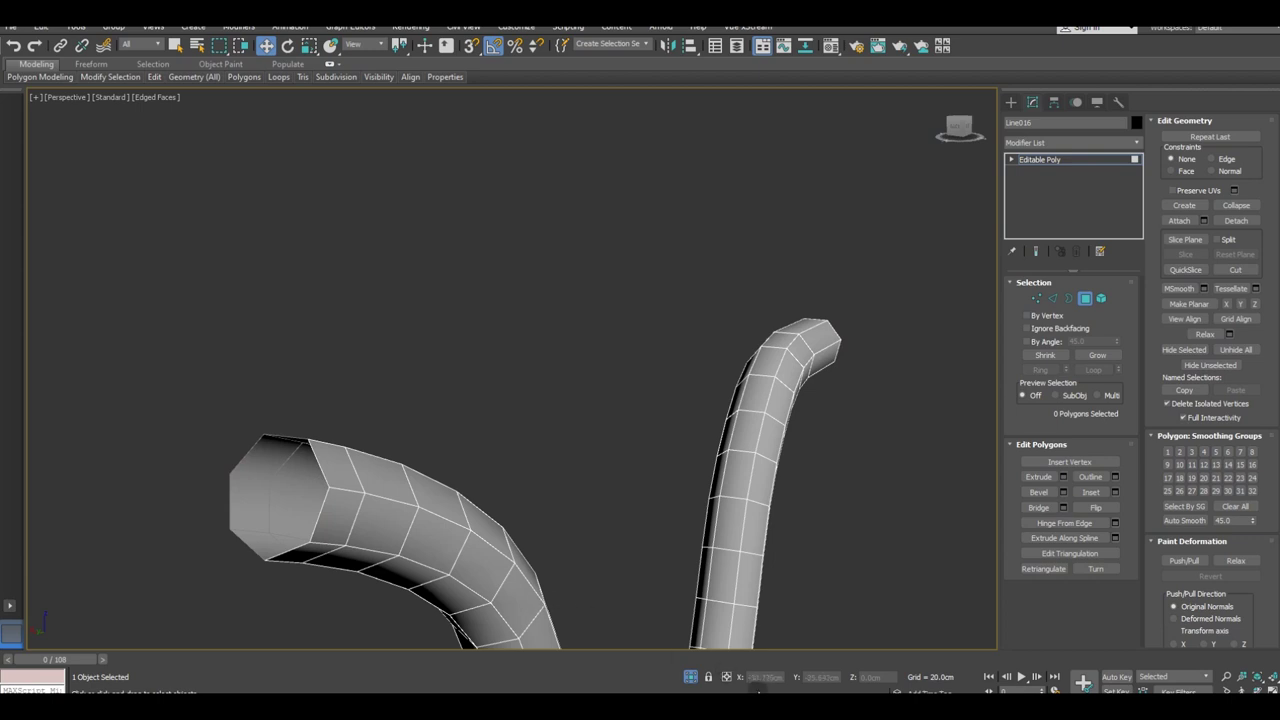
left_click(696, 680)
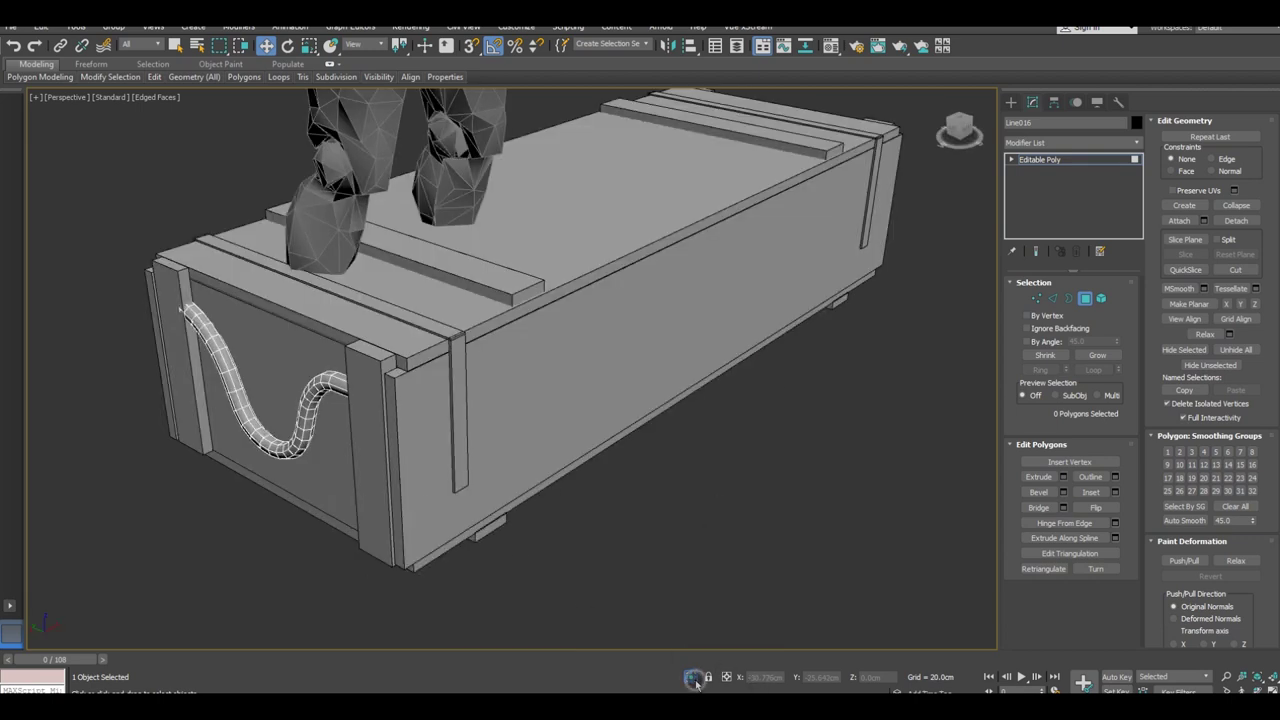
Step: Attach the cable into the crate Box010's Editable Poly and isolate the combined object
left_click(1040, 159)
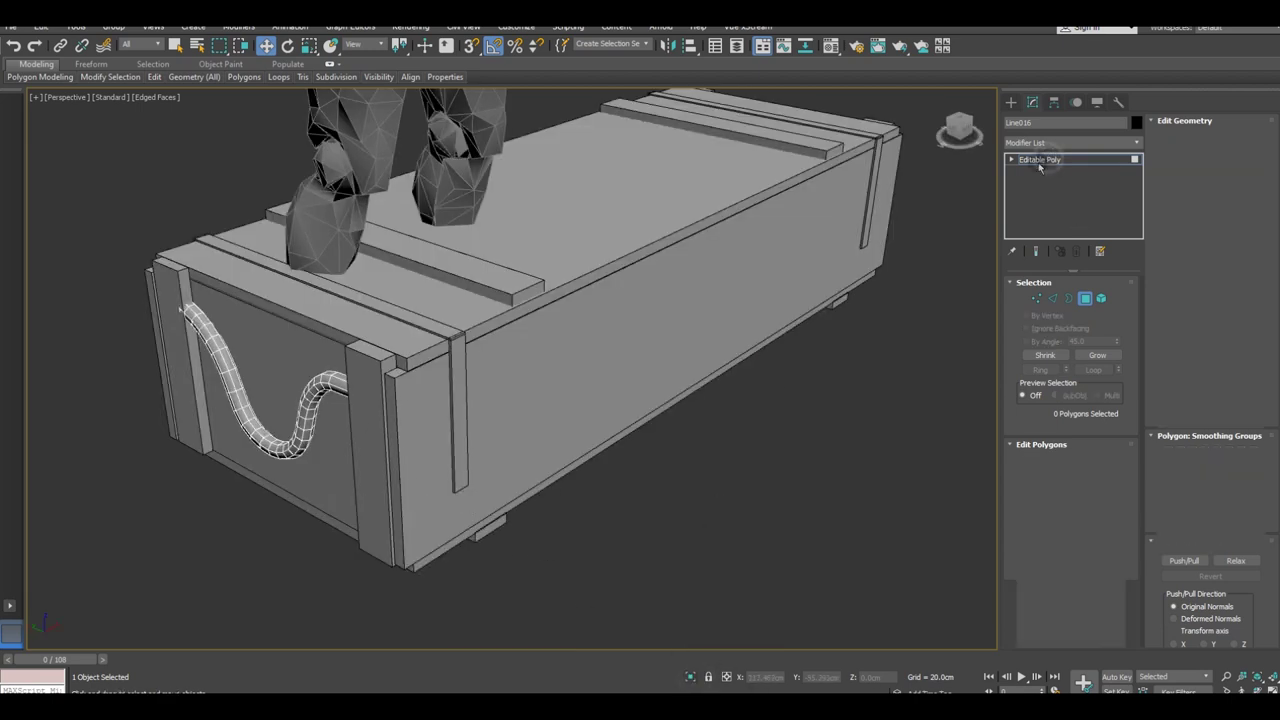
left_click(531, 248)
left_click(1180, 221)
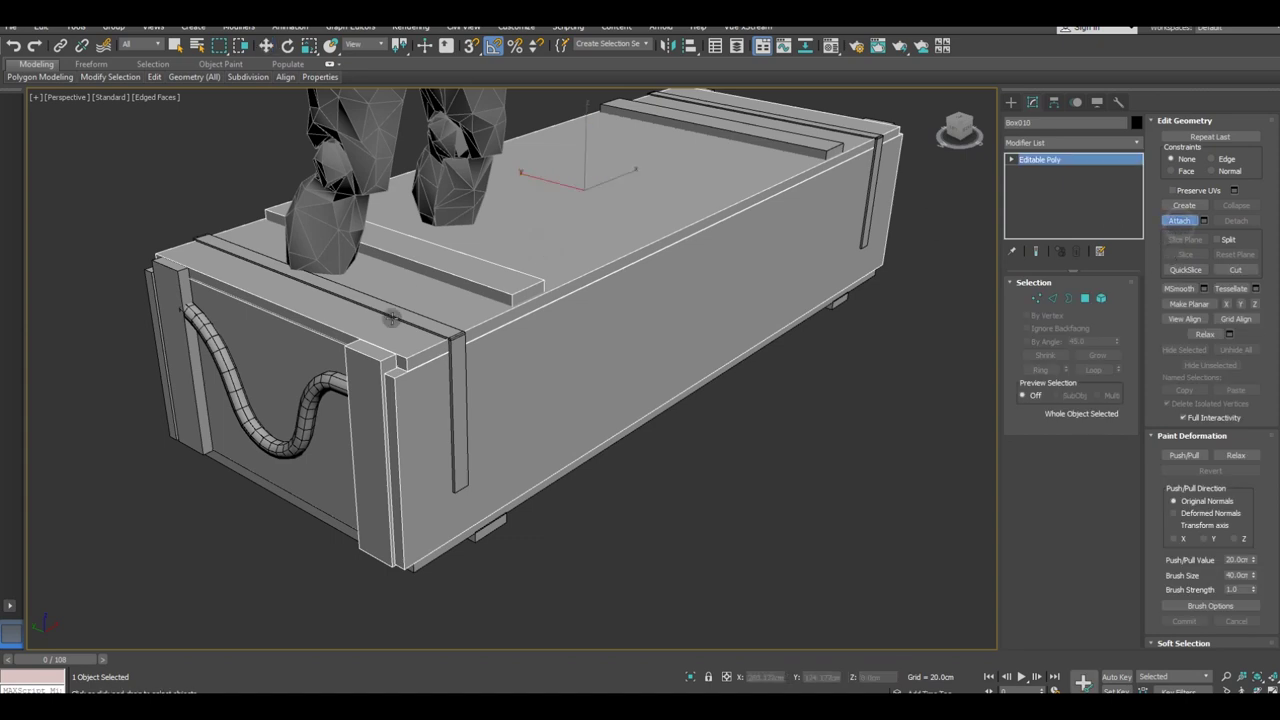
left_click(309, 409)
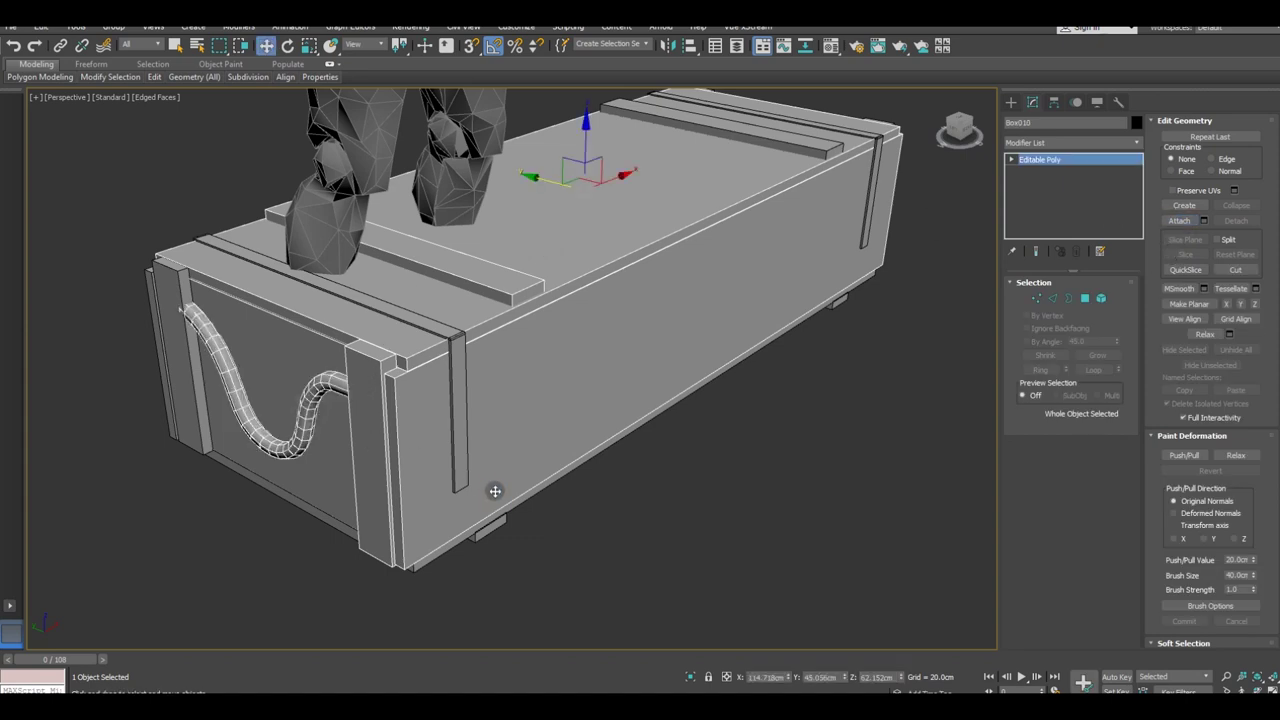
left_click(690, 677)
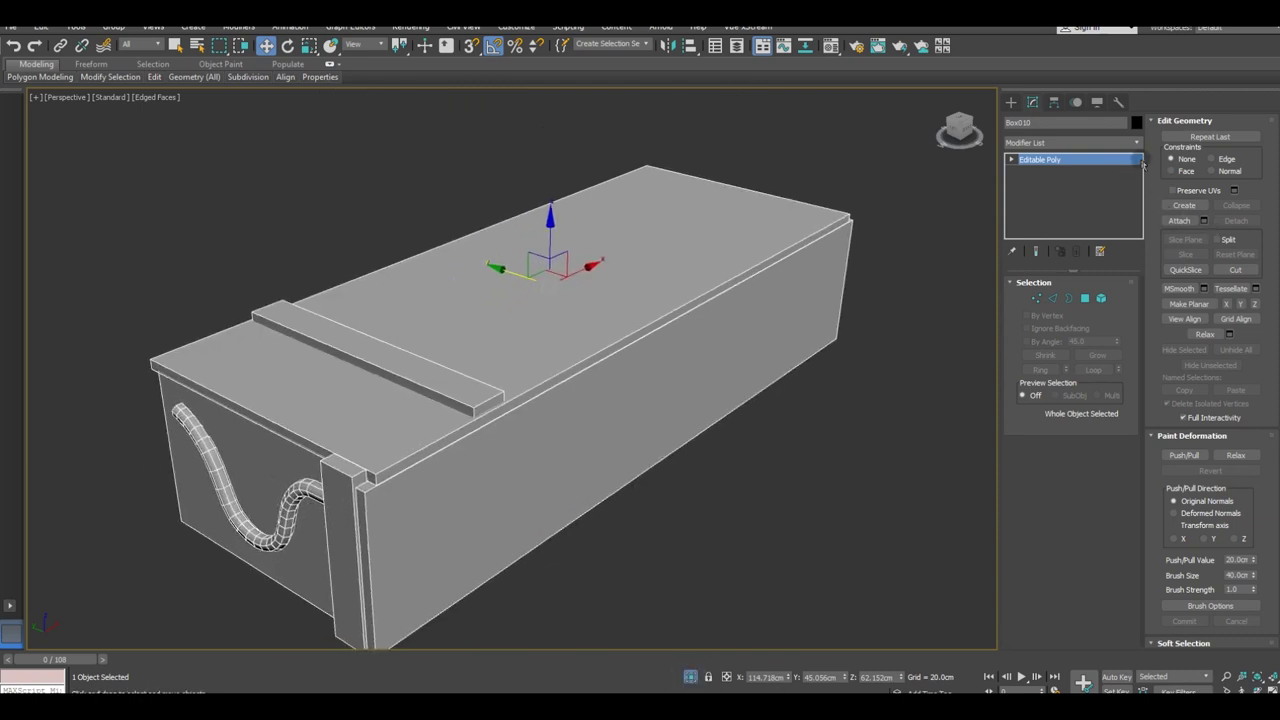
left_click(1135, 145)
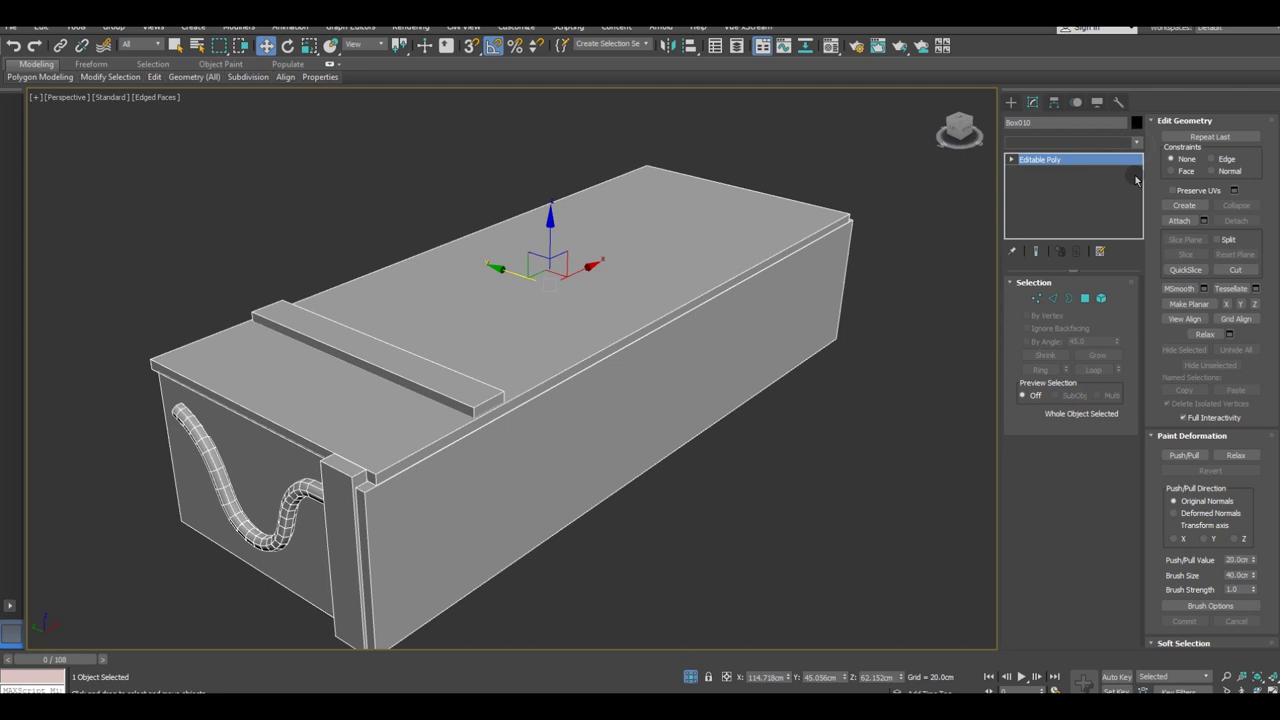
Step: Add an Unwrap UVW modifier to the combined crate
left_click_drag(1140, 180, 1140, 340)
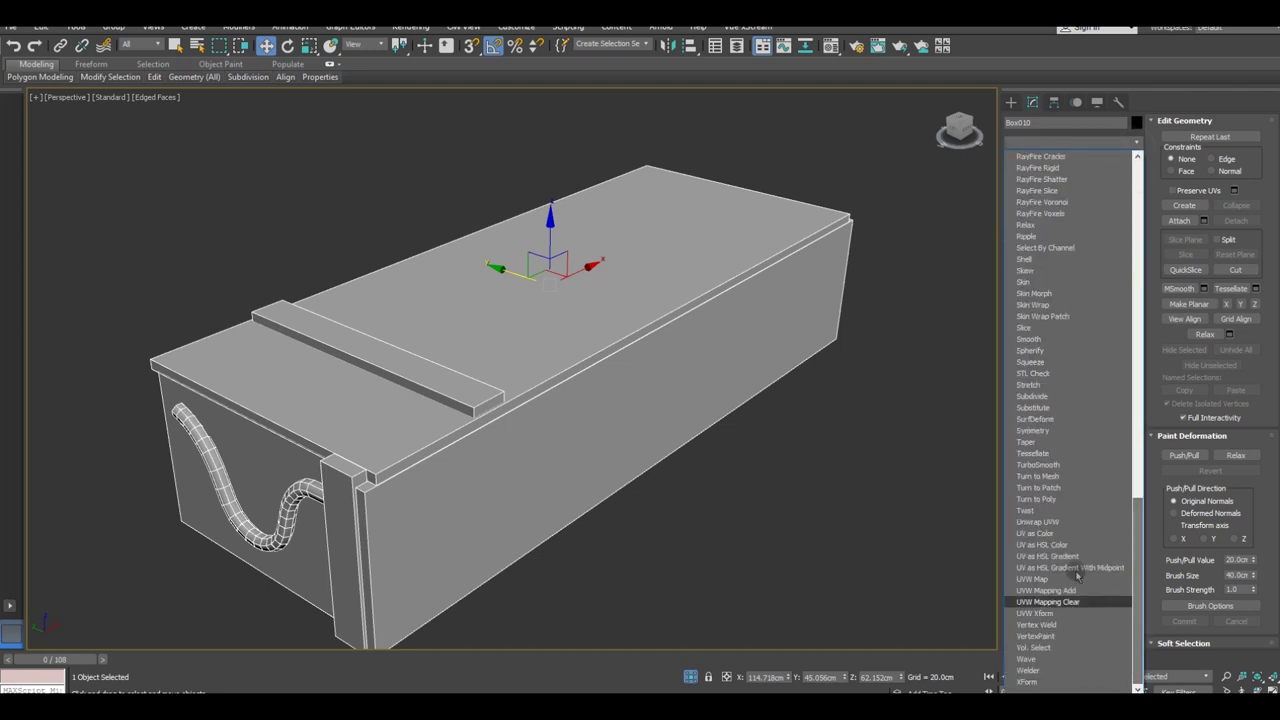
left_click(1045, 524)
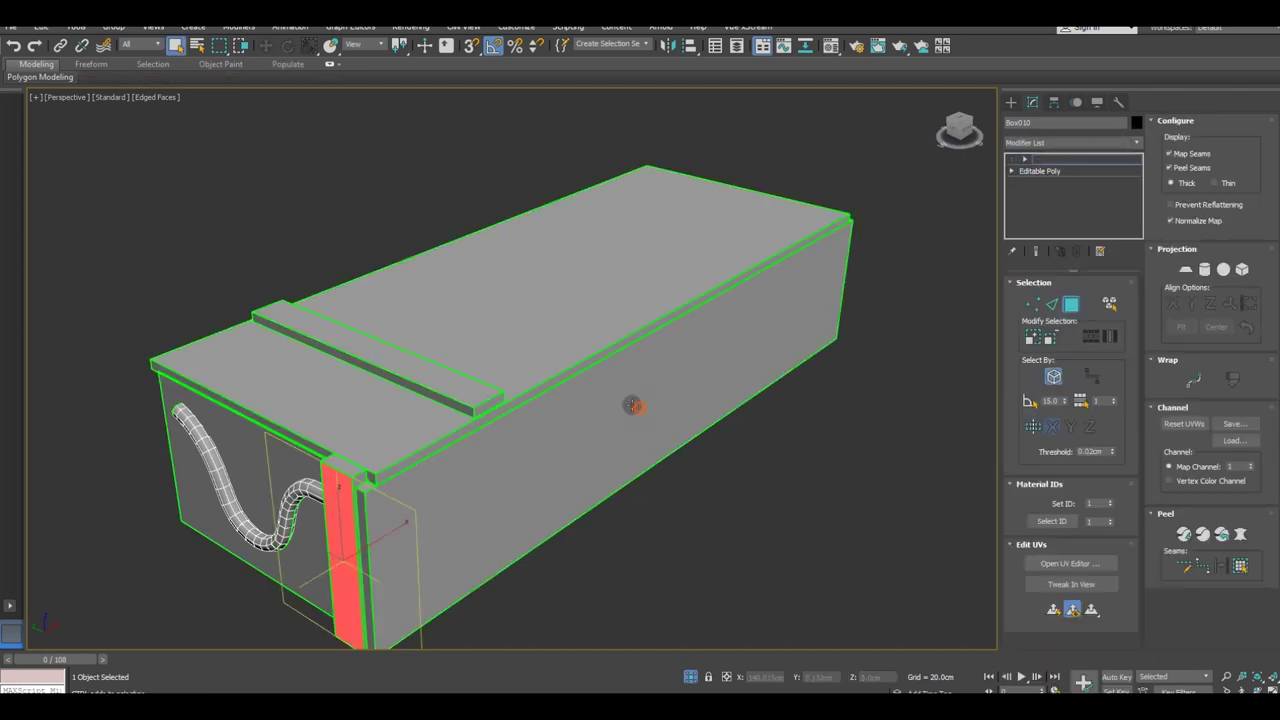
scroll(600, 400, "up", 5)
mouse_move(514, 380)
middle_mouse_down("alt")
mouse_move(309, 350)
mouse_move(470, 457)
middle_mouse_up("alt")
scroll(309, 350, "down", 4)
scroll(380, 434, "up", 5)
left_click(677, 560)
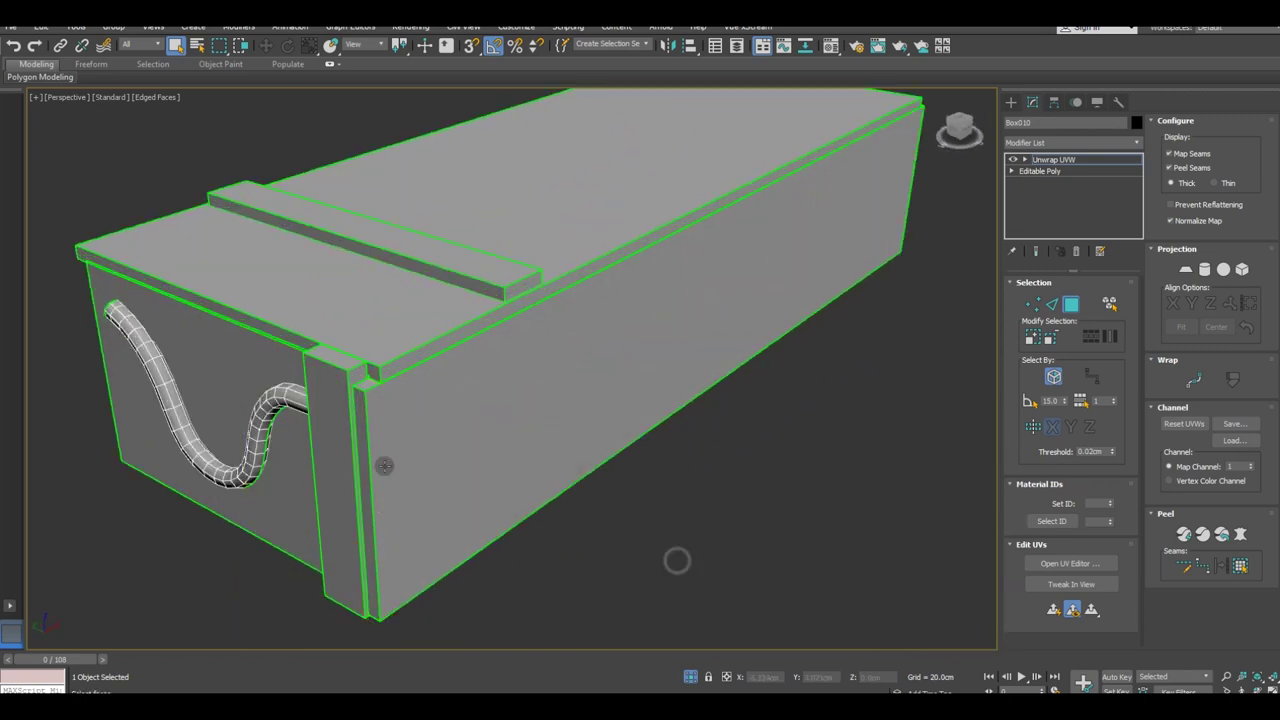
middle_click_drag(677, 560, 1006, 549, "alt")
Step: In the UV editor, select all crate faces by element, including the cable
left_click(1070, 563)
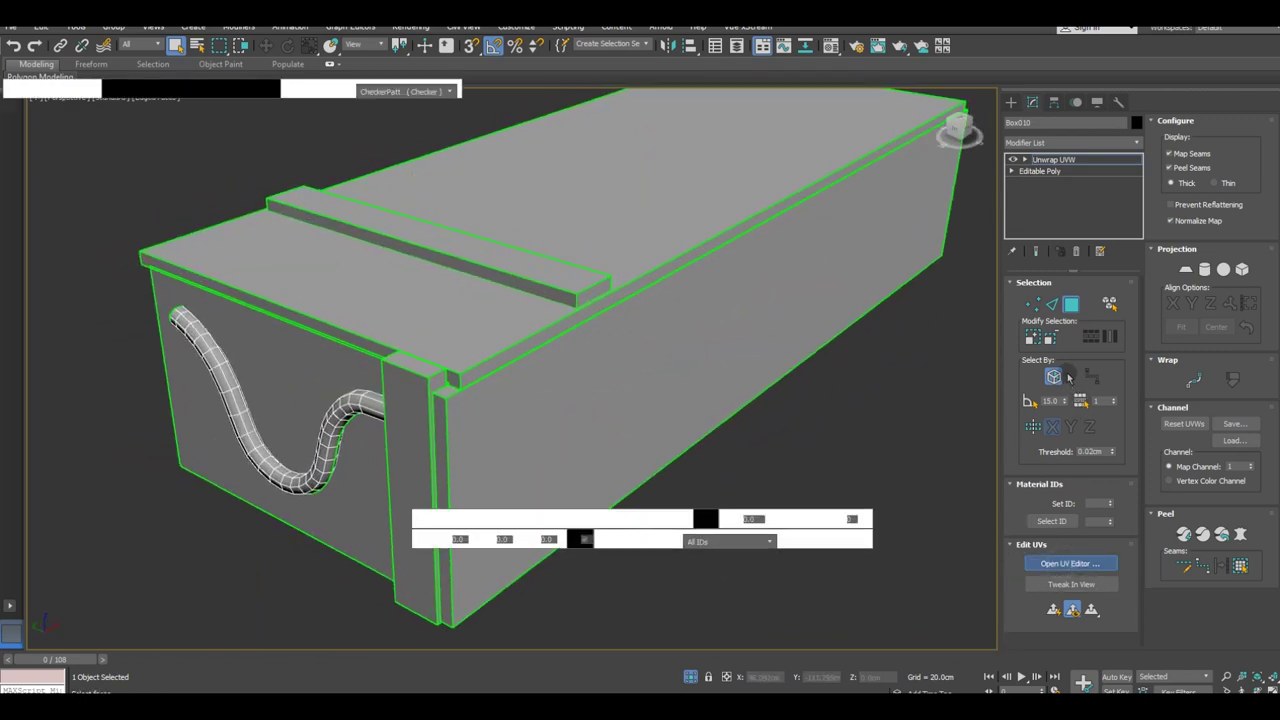
scroll(750, 445, "down", 2)
scroll(689, 437, "down", 3)
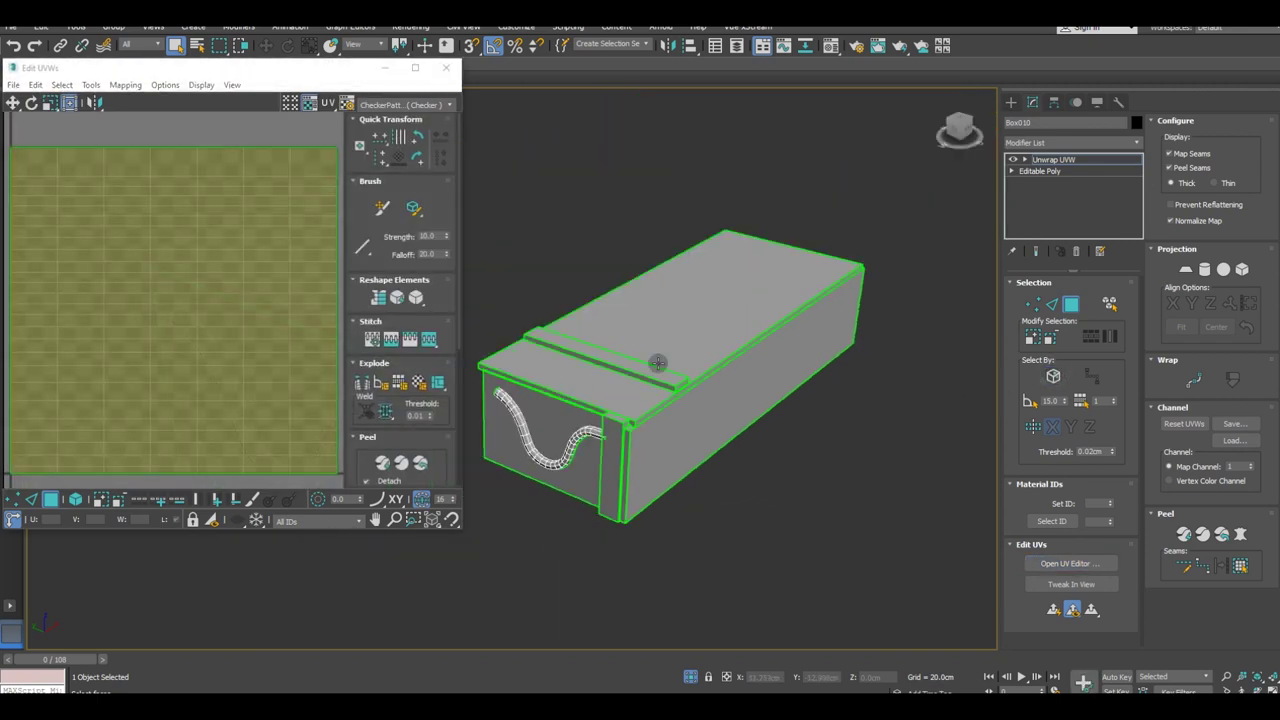
left_click_drag(468, 163, 900, 550)
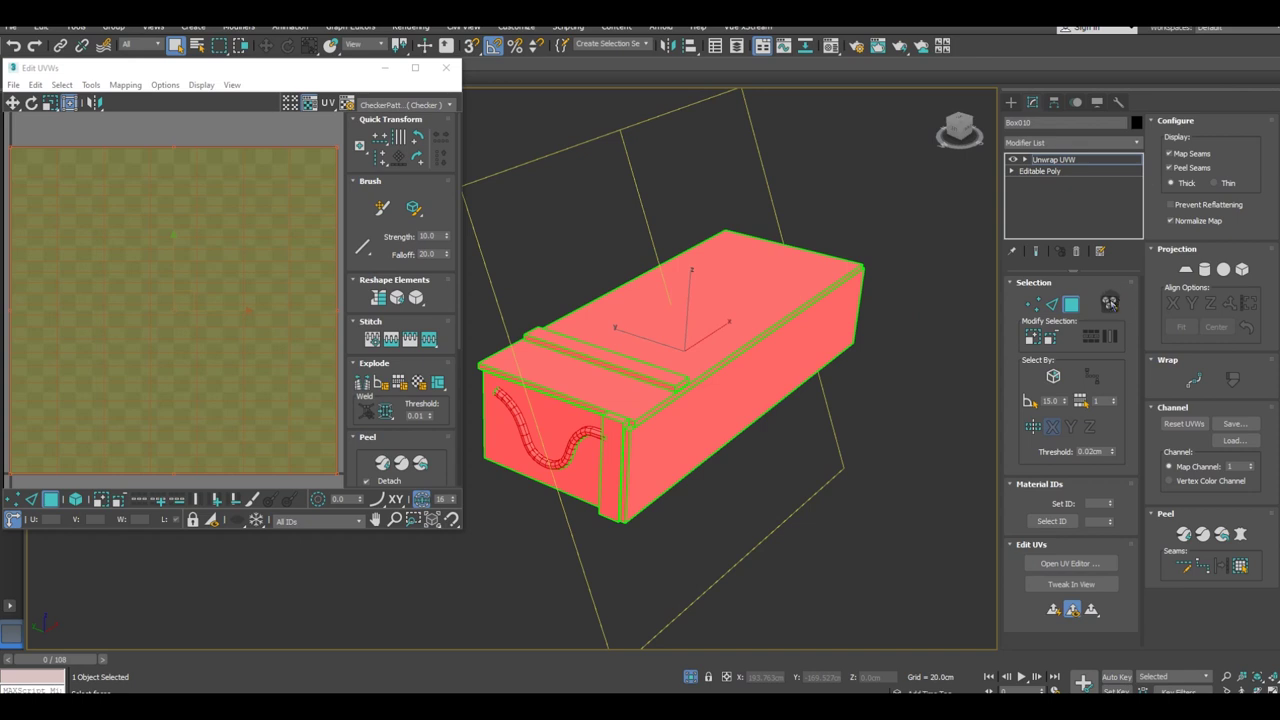
left_click(1109, 302)
left_click(561, 461)
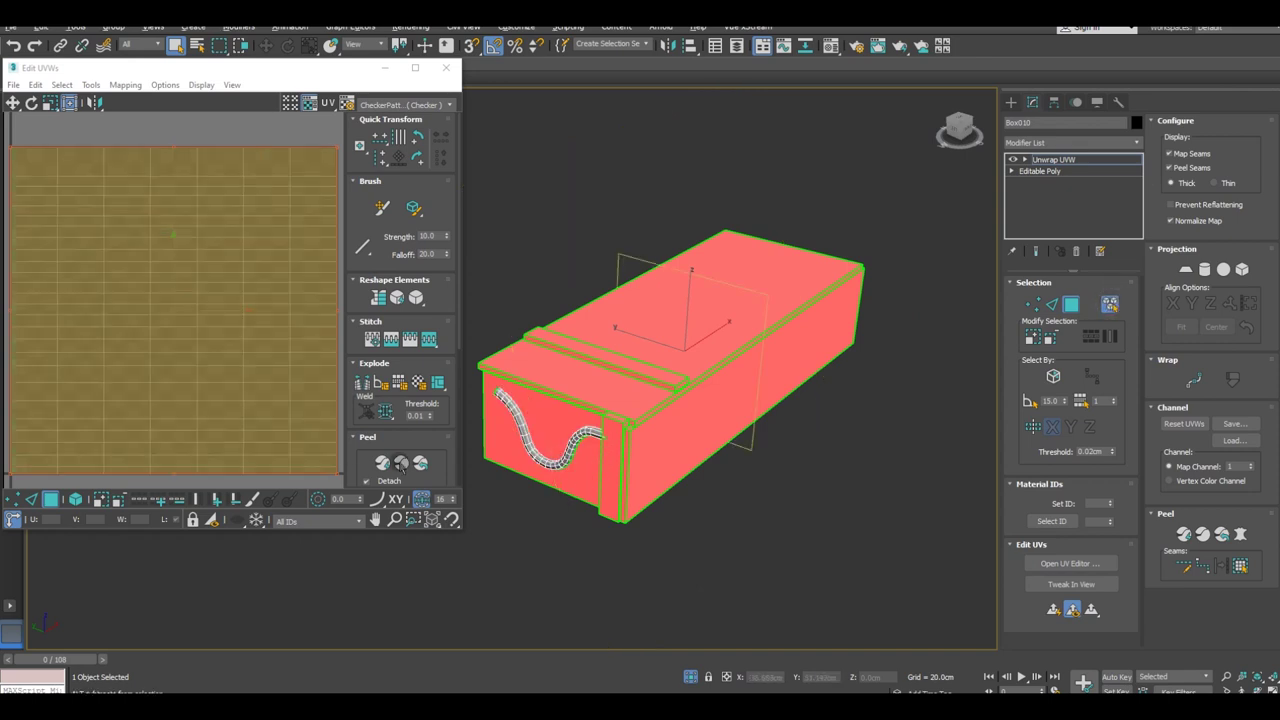
left_click(401, 463)
left_click(369, 439)
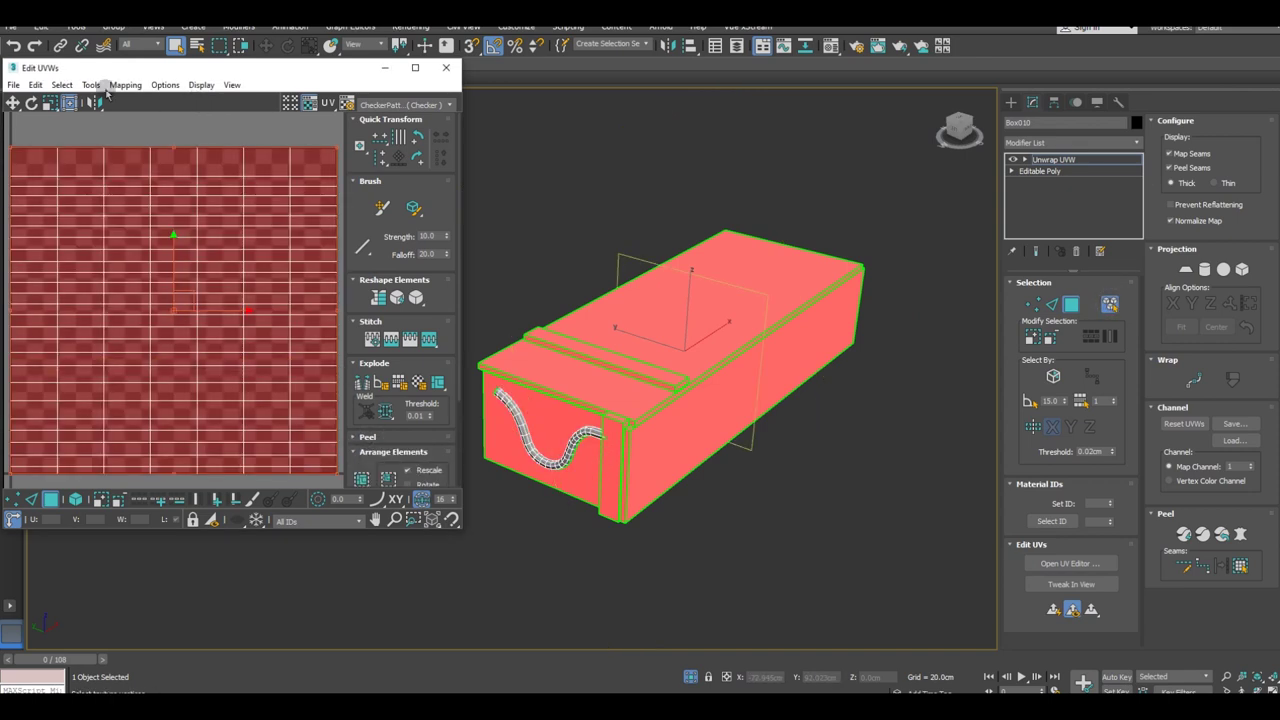
Step: Show the Texture Checker preview and apply Flatten Mapping to the selected faces
left_click(400, 104)
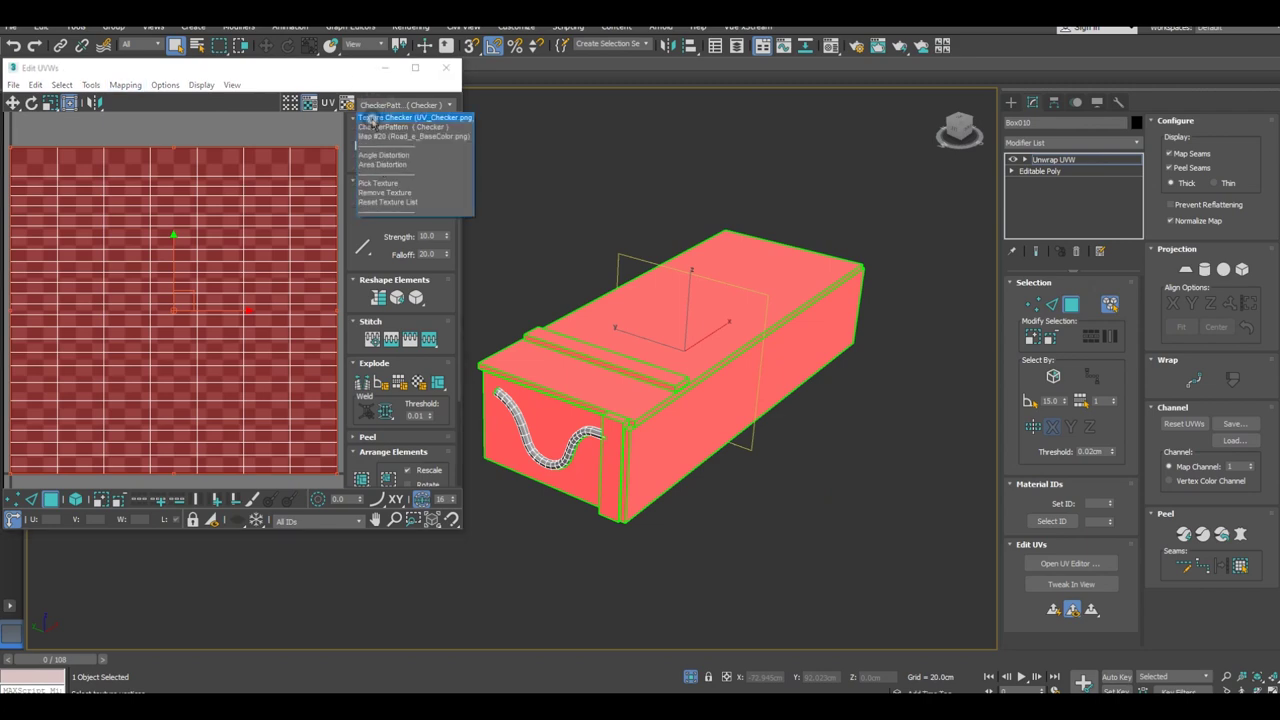
left_click(373, 118)
left_click(373, 107)
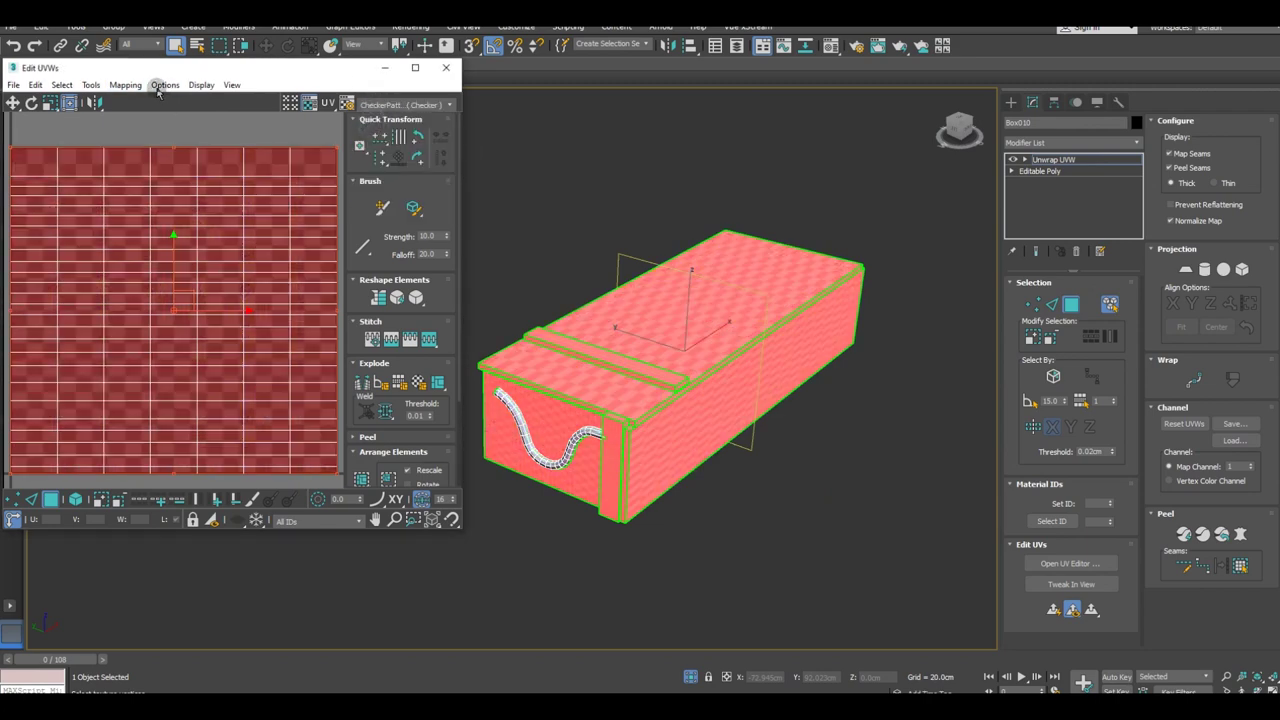
left_click(125, 84)
left_click(145, 98)
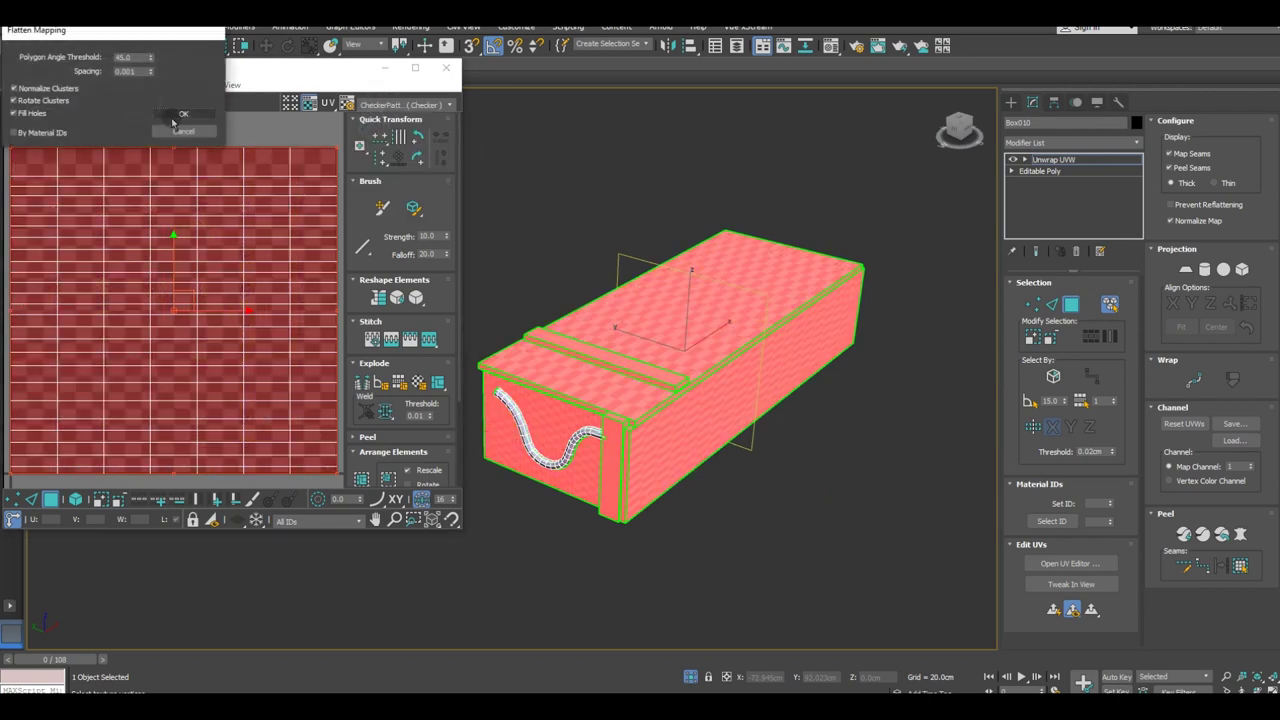
left_click(171, 116)
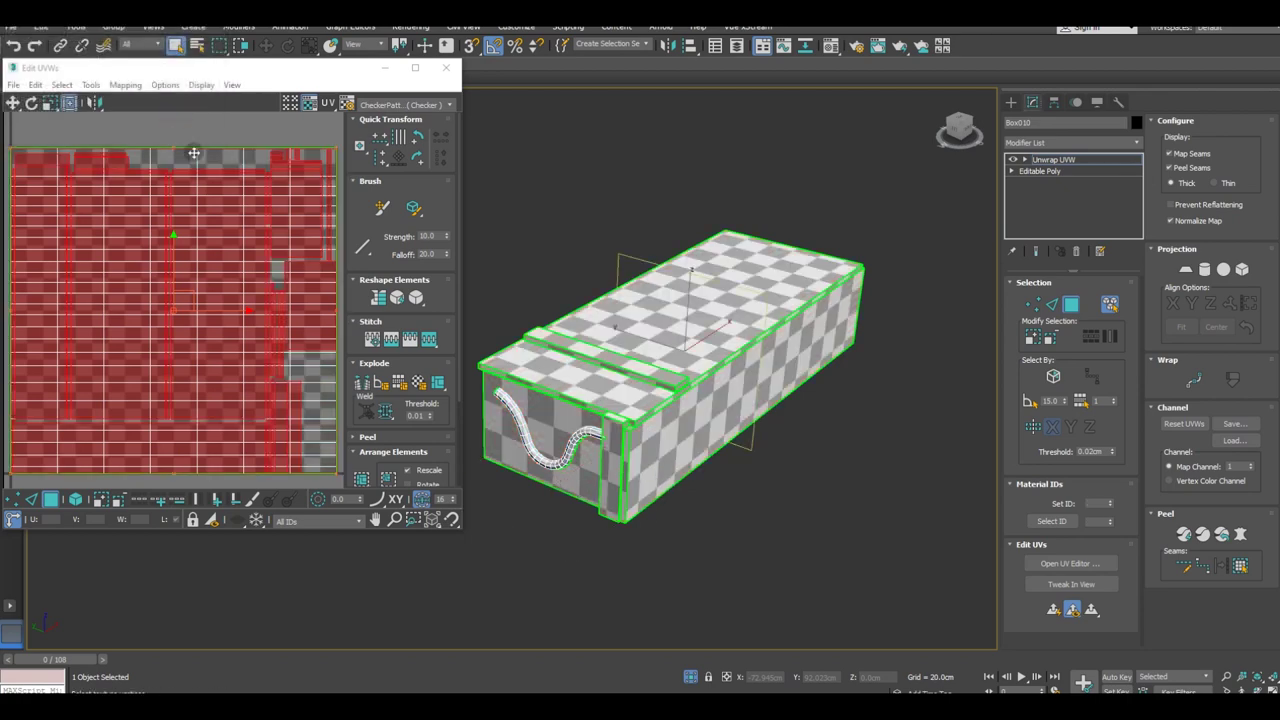
Step: Clear the UV selection and box-select every UV in the layout
scroll(206, 257, "down", 5)
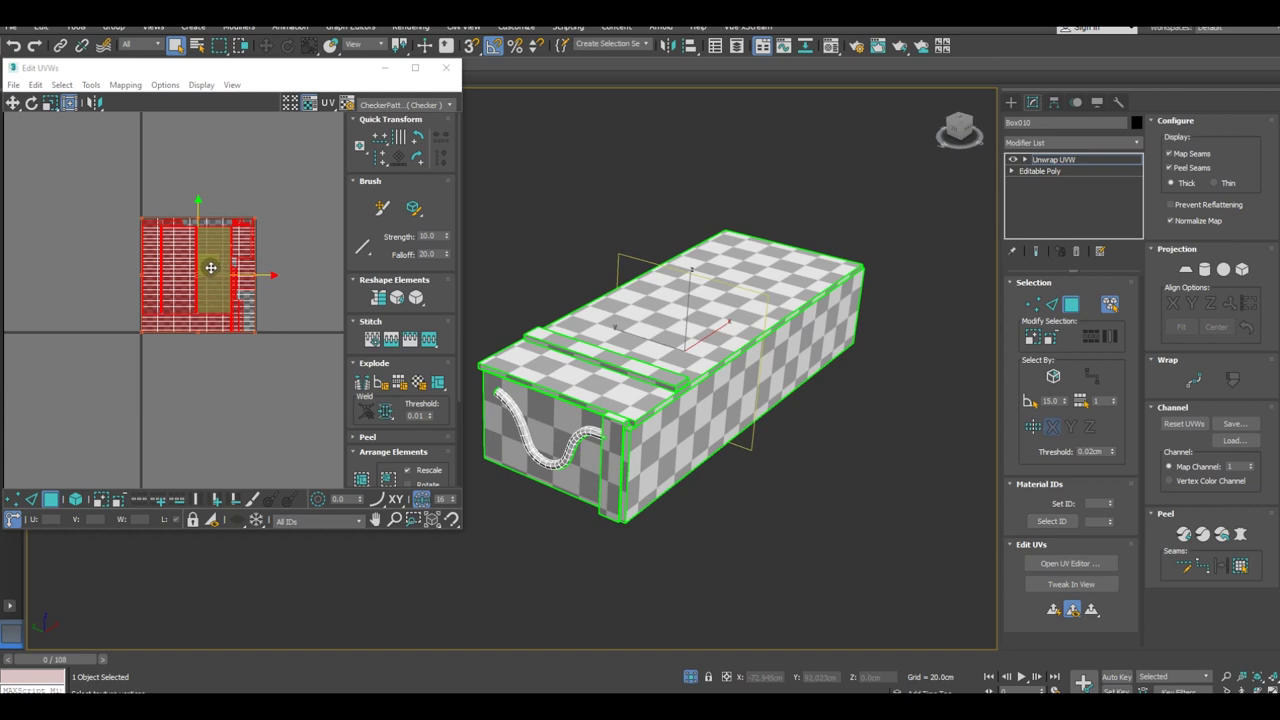
right_click(210, 267)
left_click(236, 250)
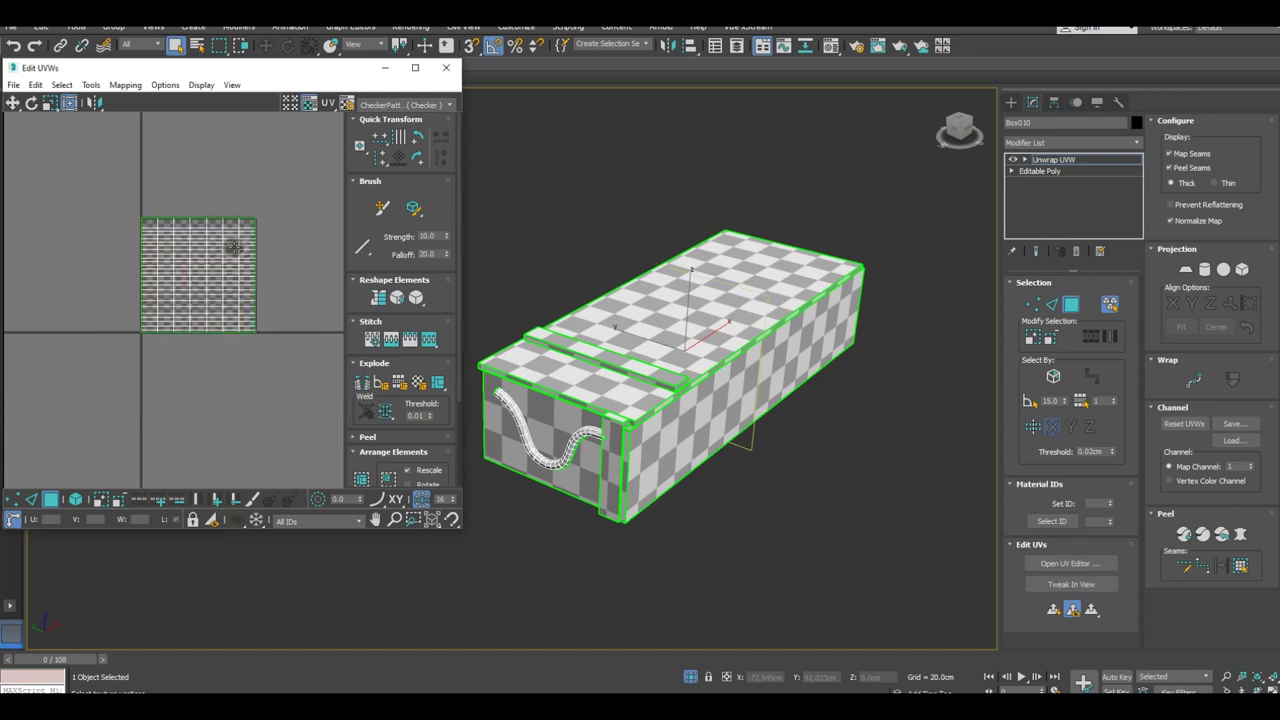
left_click_drag(103, 194, 277, 380)
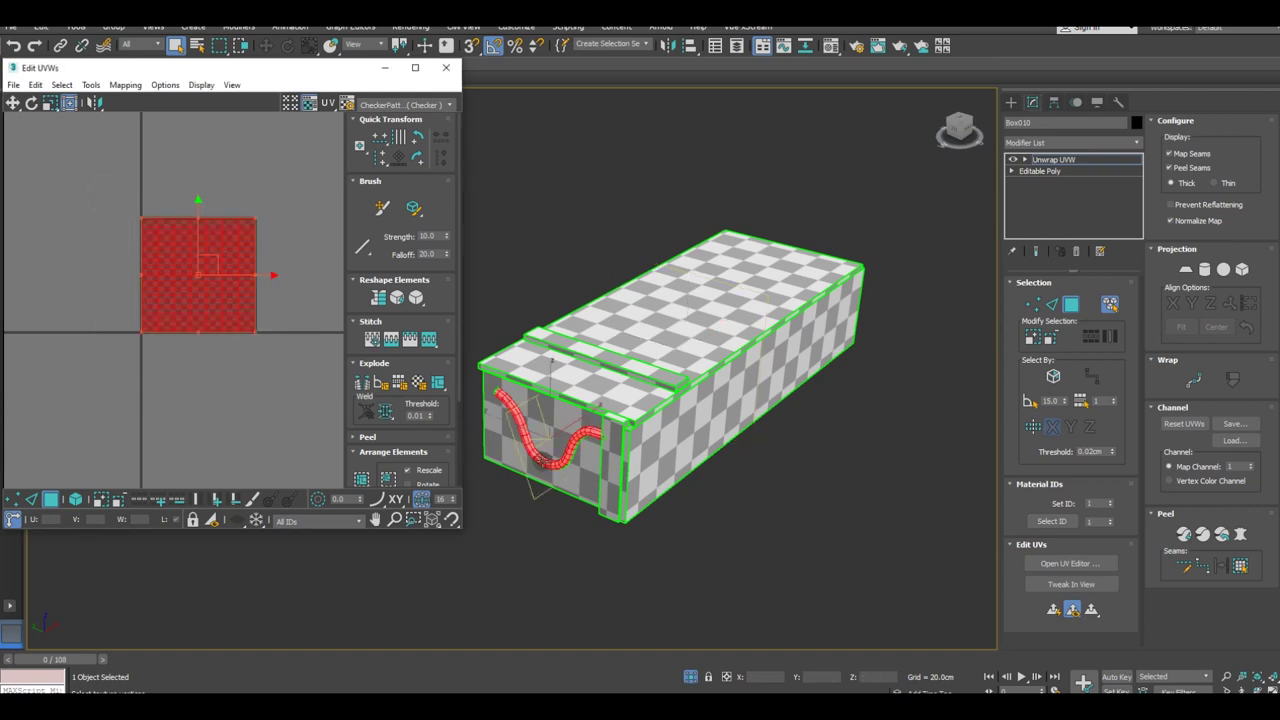
scroll(558, 458, "up", 5)
scroll(549, 449, "up", 5)
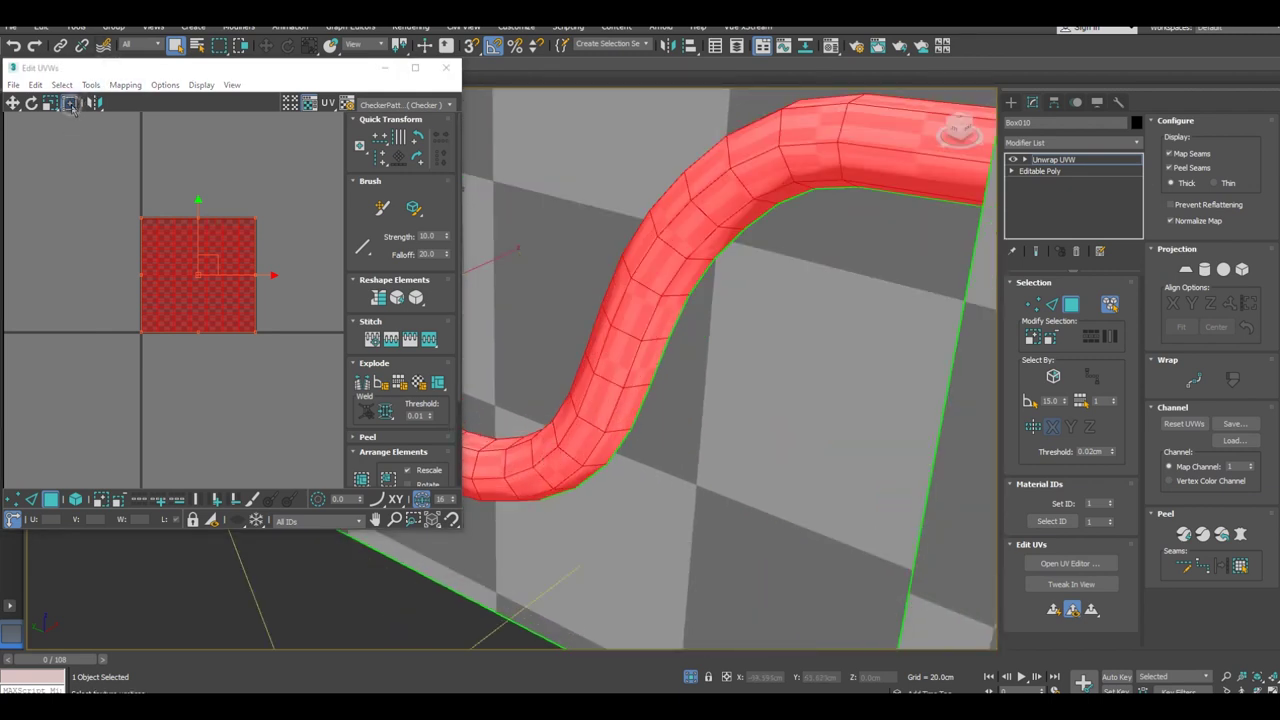
Step: Stretch the cable's UV island vertically using Scale Vertical, cancelling a trial squash
left_click(52, 104)
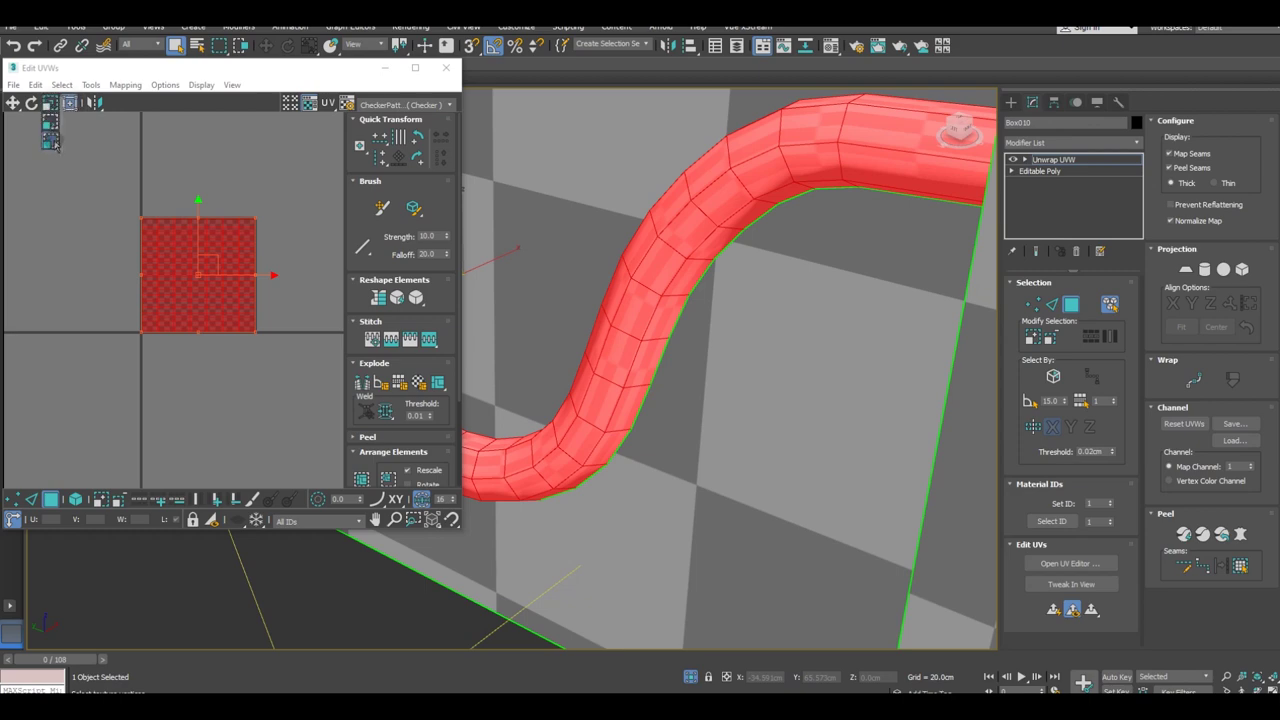
left_click(52, 141)
left_click_drag(203, 278, 191, 200)
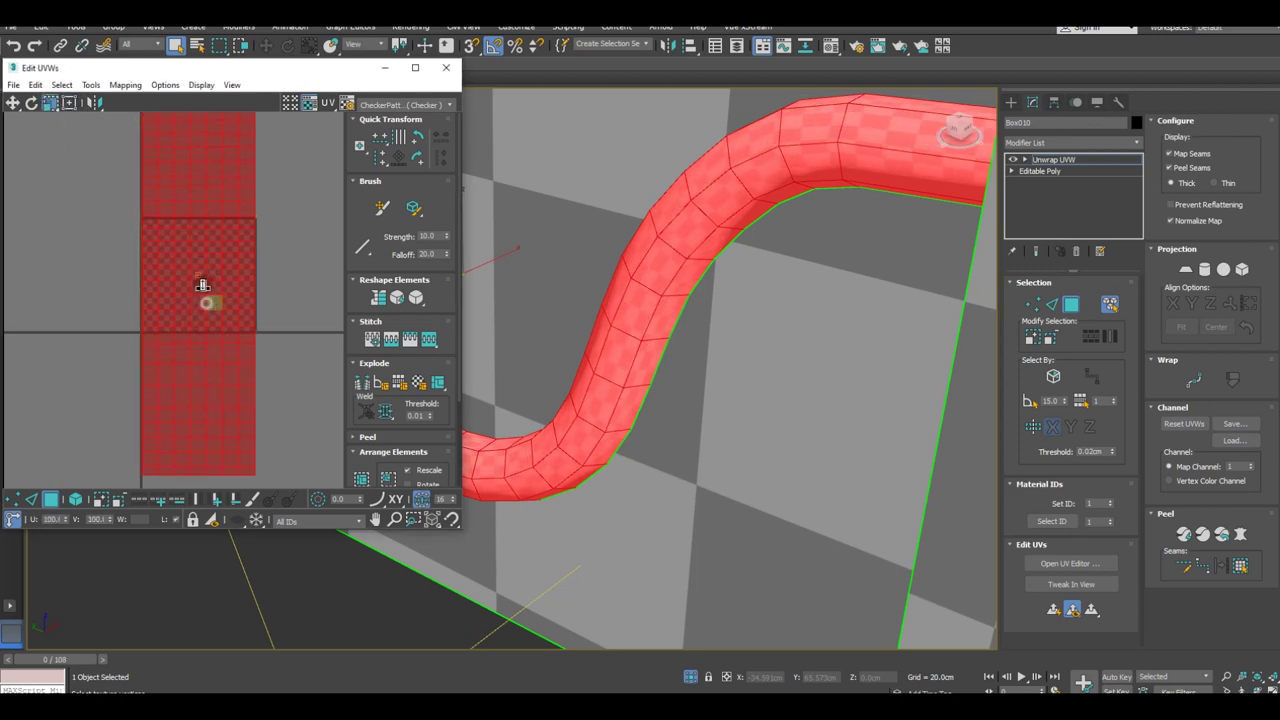
mouse_move(591, 409)
middle_mouse_down("alt")
mouse_move(657, 403)
mouse_move(560, 440)
middle_mouse_up("alt")
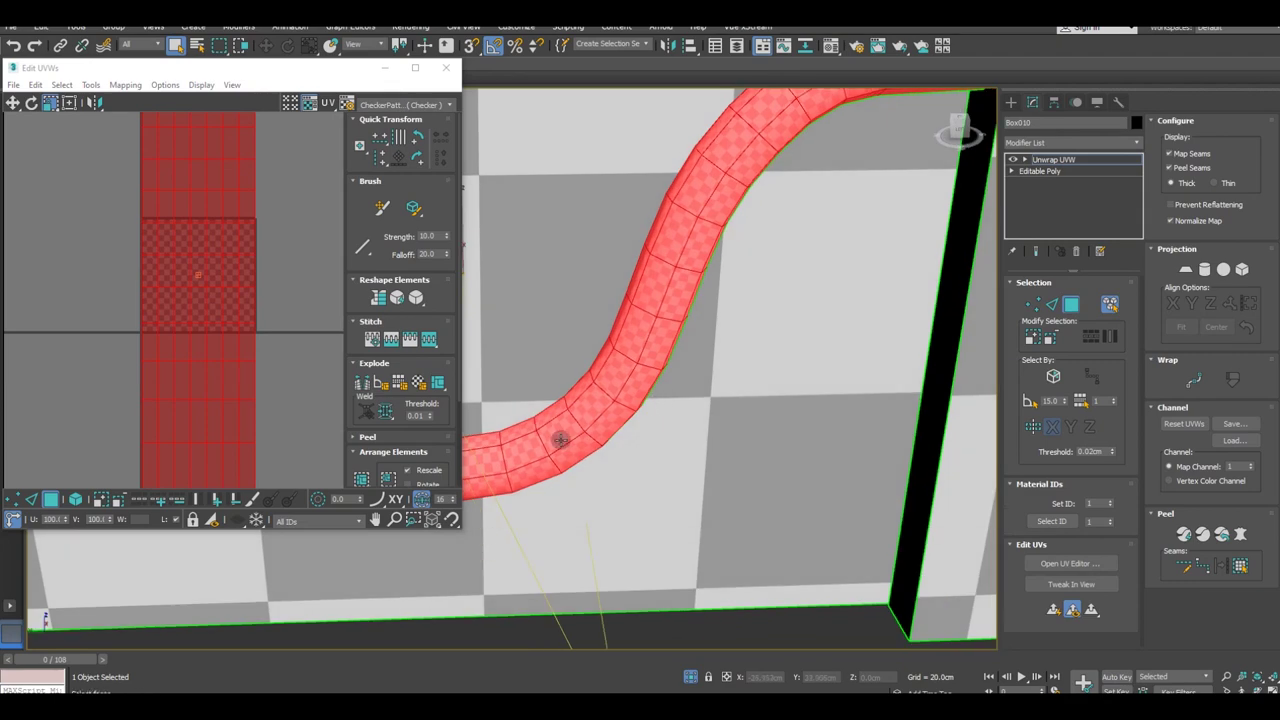
scroll(560, 440, "up", 3)
scroll(557, 437, "up", 3)
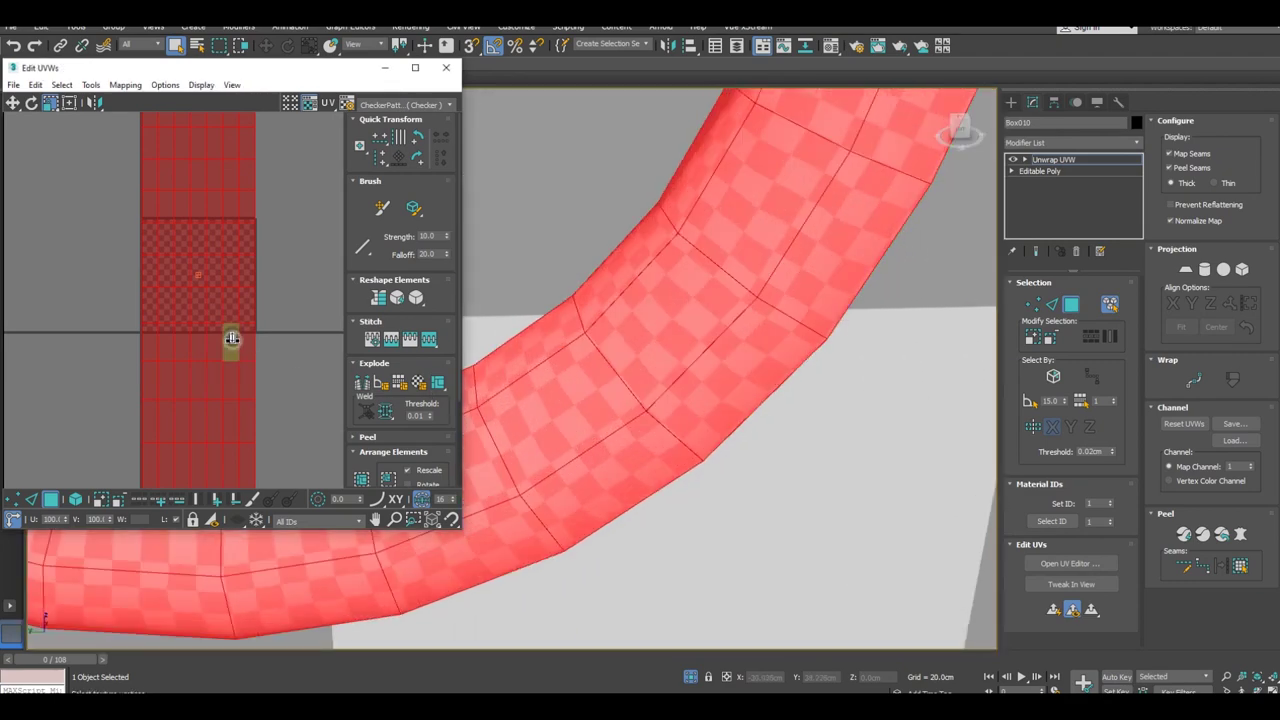
left_click_drag(231, 339, 251, 383)
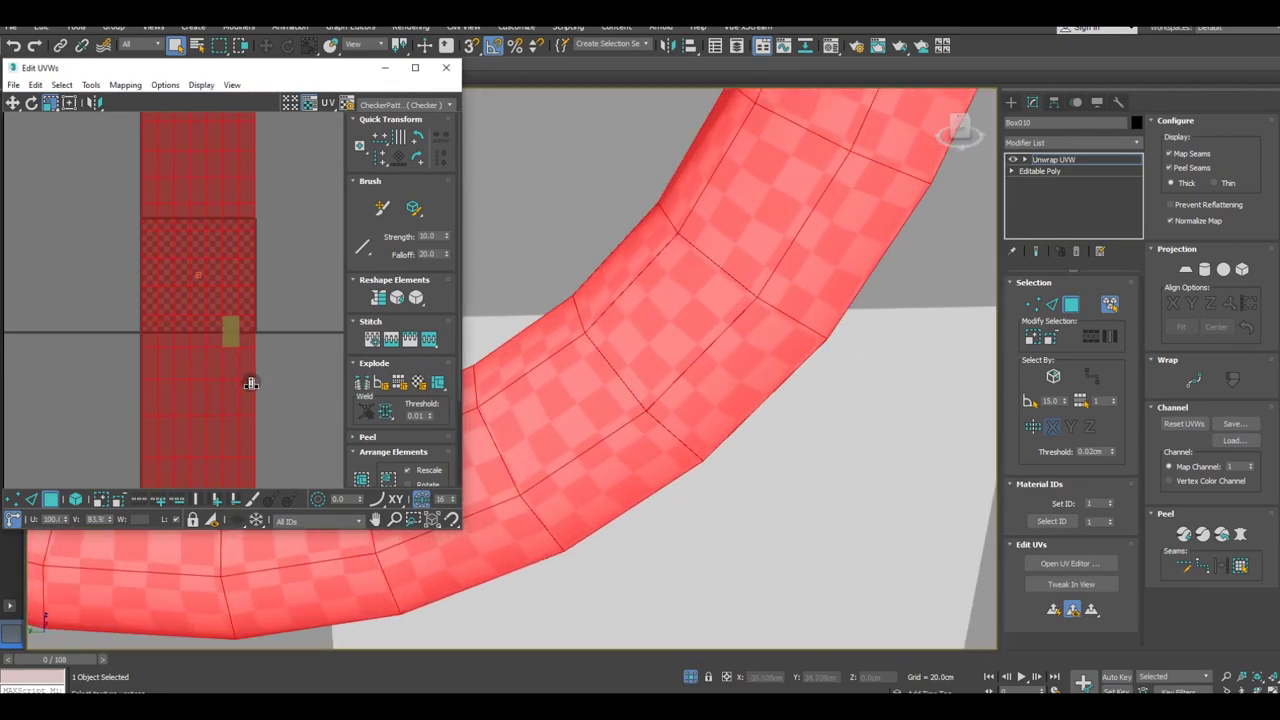
right_click(251, 383)
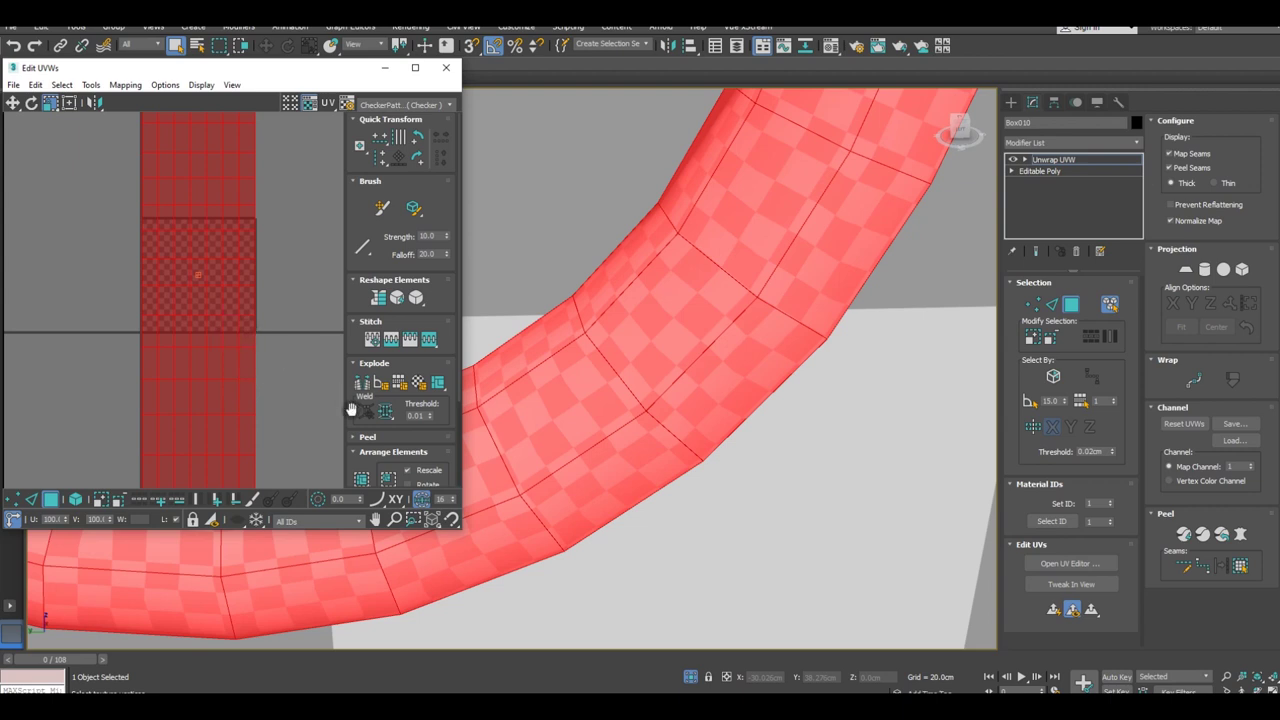
left_click(368, 482)
Step: Unhide all UV islands, select them, and undo a first repack attempt
right_click(177, 302)
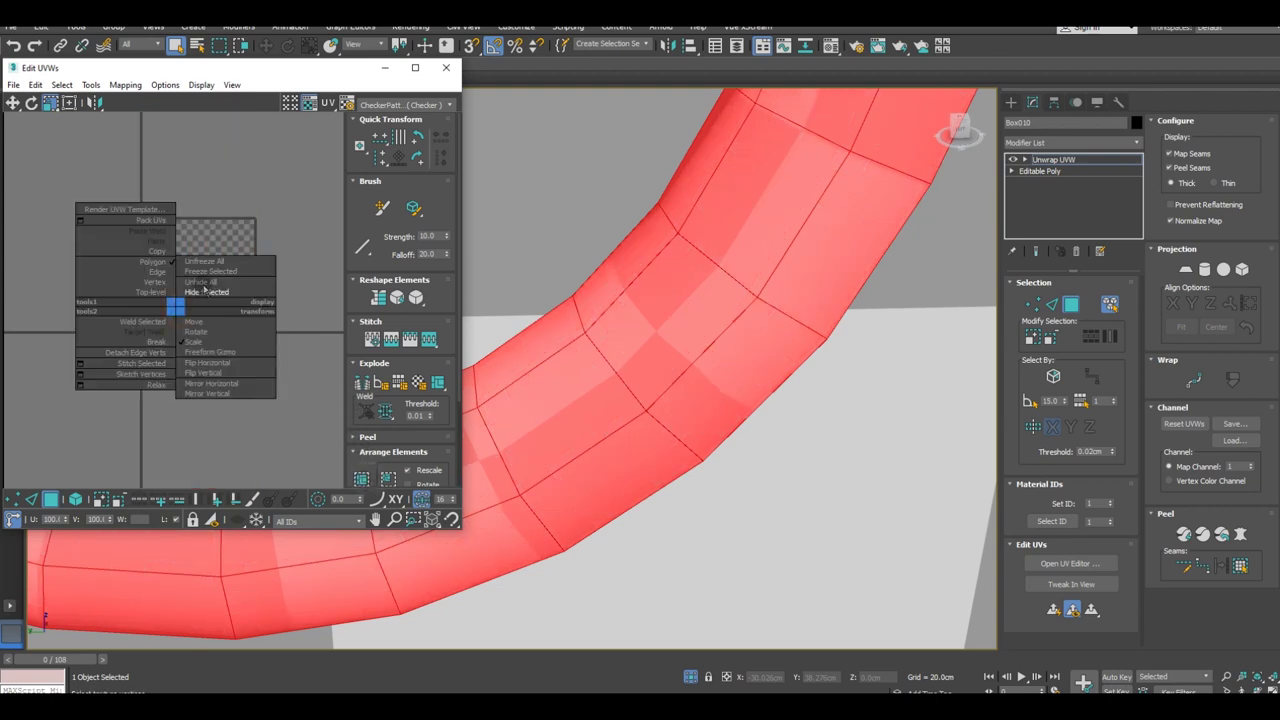
left_click(205, 284)
left_click_drag(114, 202, 358, 425)
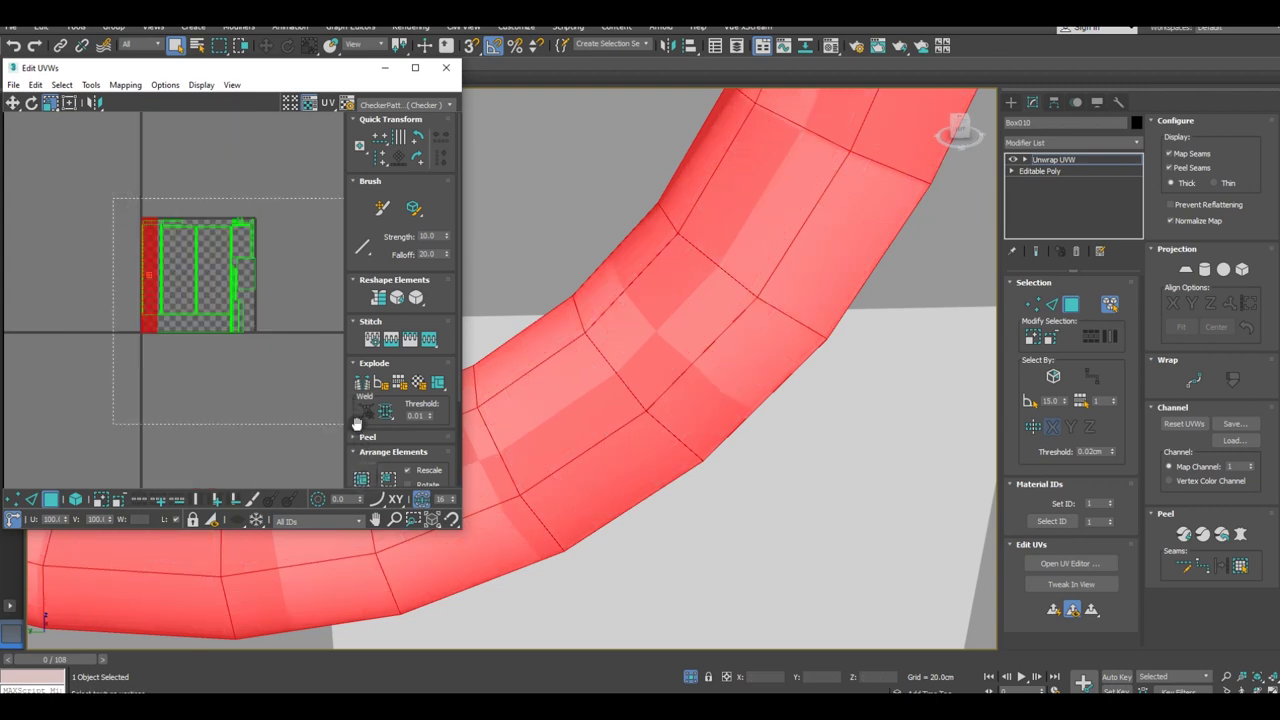
left_click(362, 479)
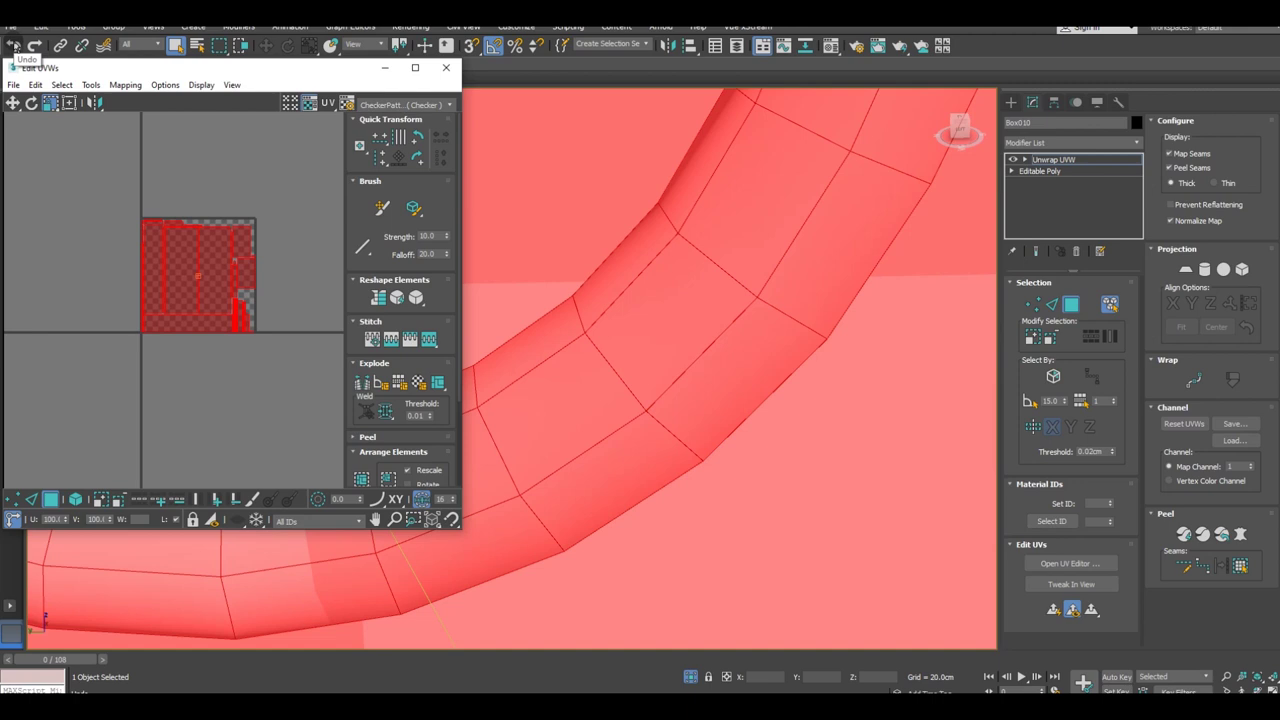
left_click(13, 46)
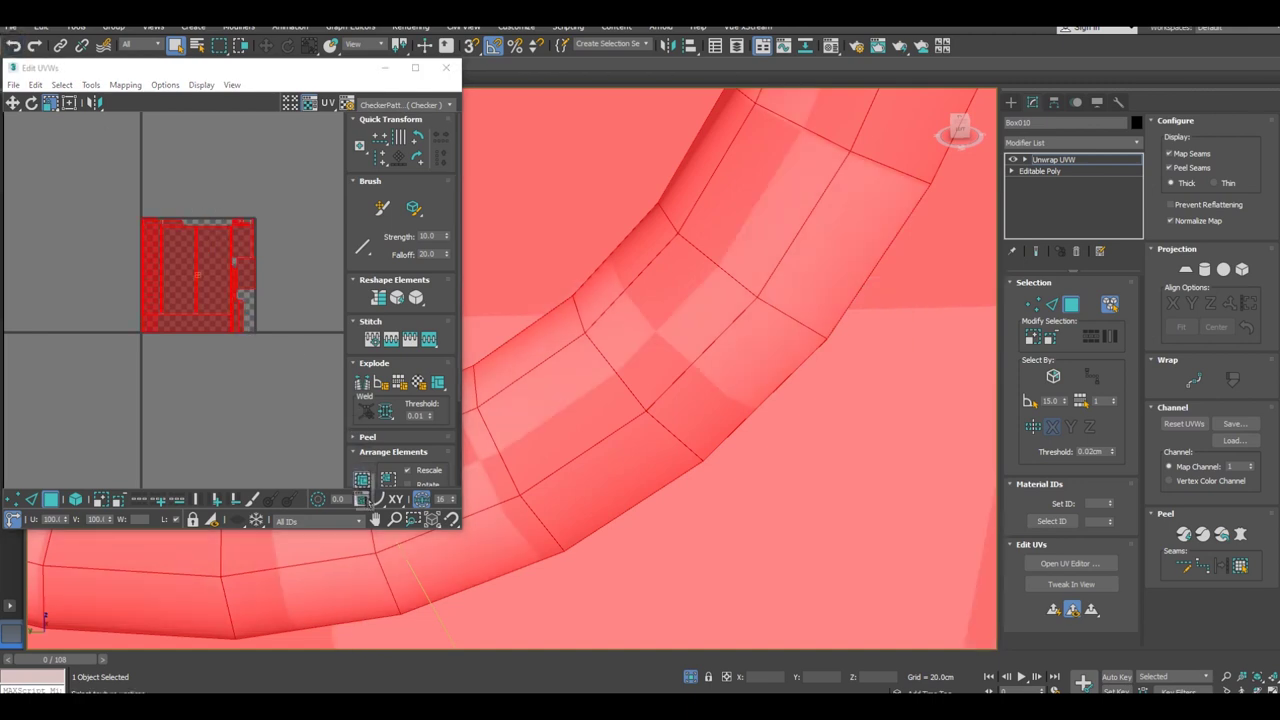
Step: Pack all UV clusters into the square with 0.001 padding, then pick one island
left_click(362, 479)
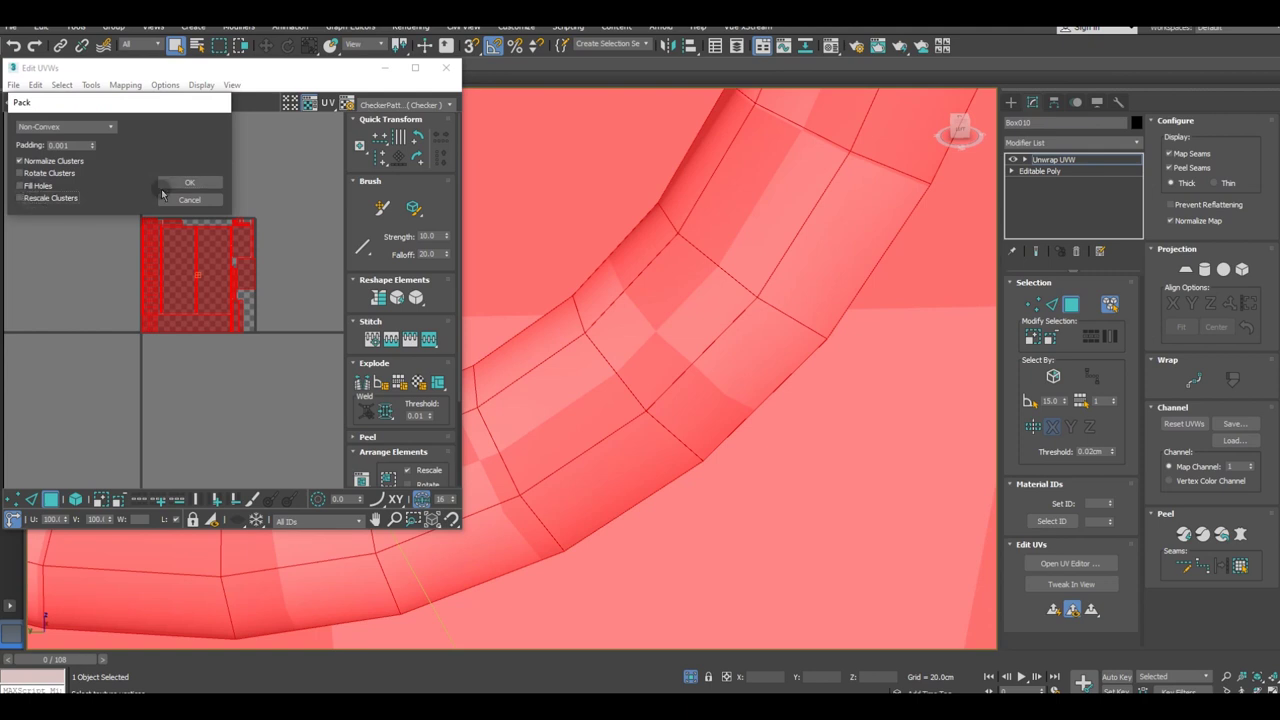
left_click(184, 183)
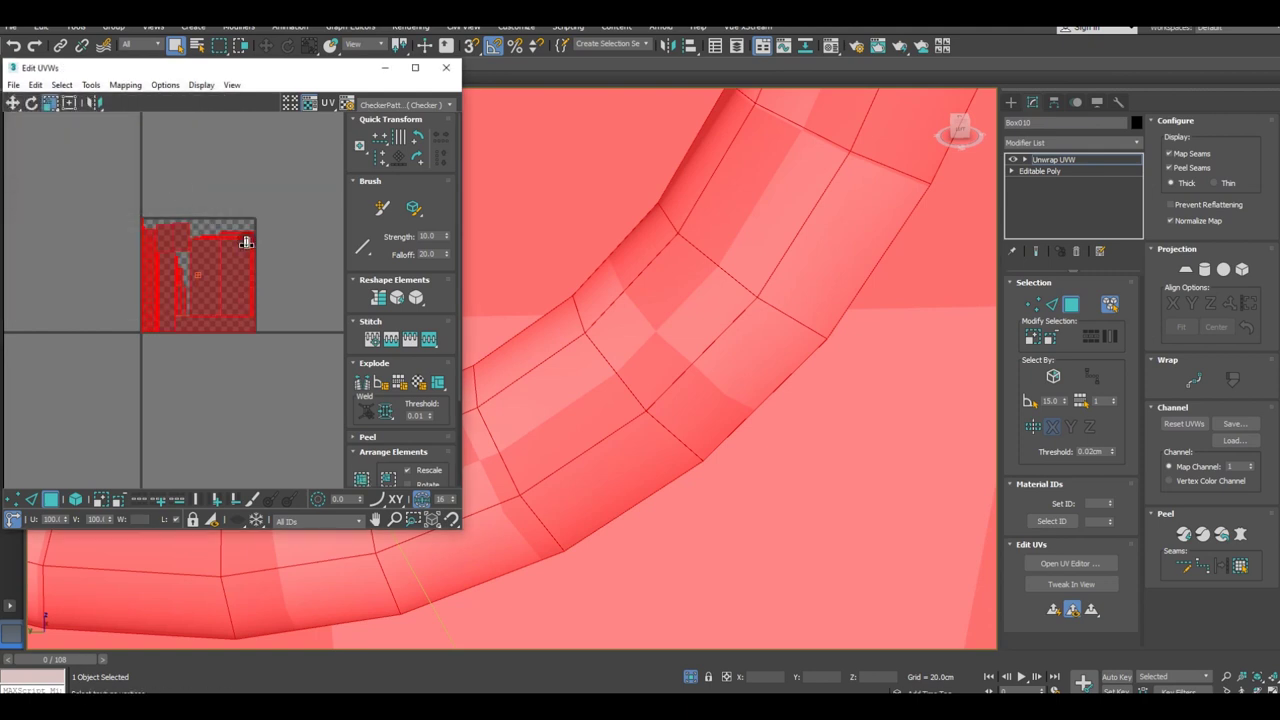
scroll(246, 242, "up", 3)
scroll(243, 241, "up", 2)
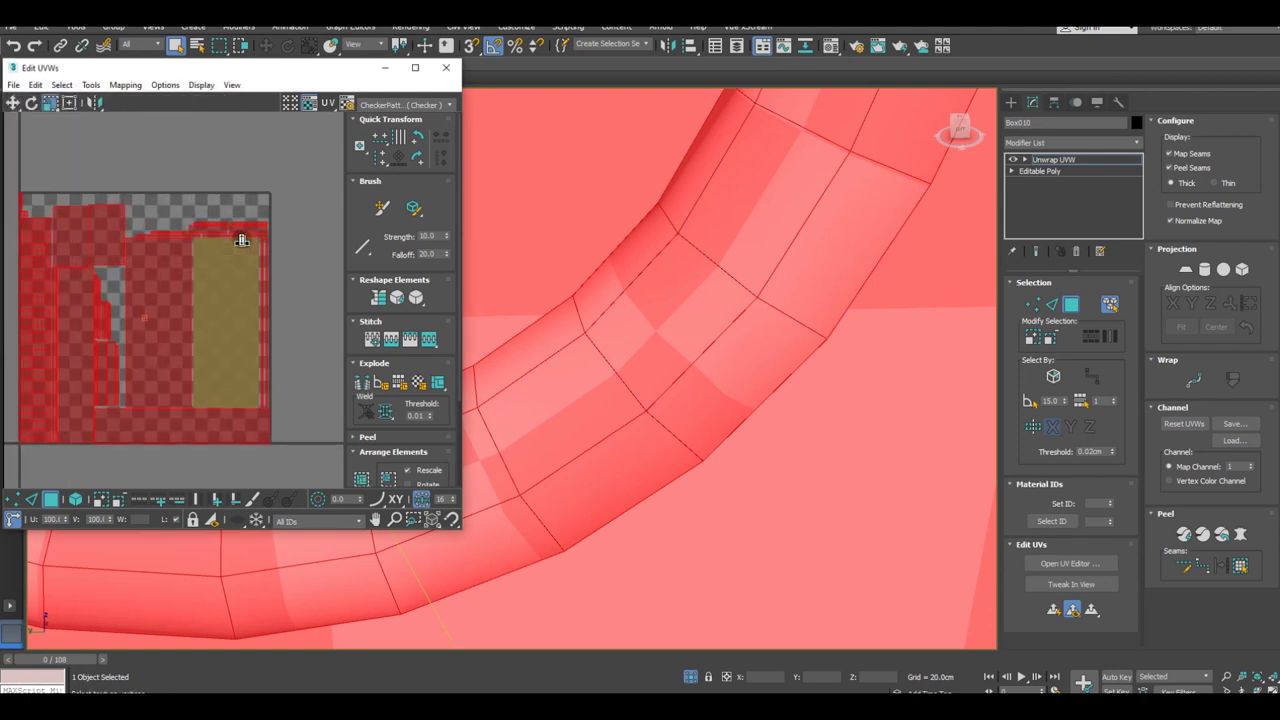
left_click(245, 152)
left_click(193, 225)
Step: Select a side strip of the crate, then undo that selection
scroll(640, 400, "down", 3)
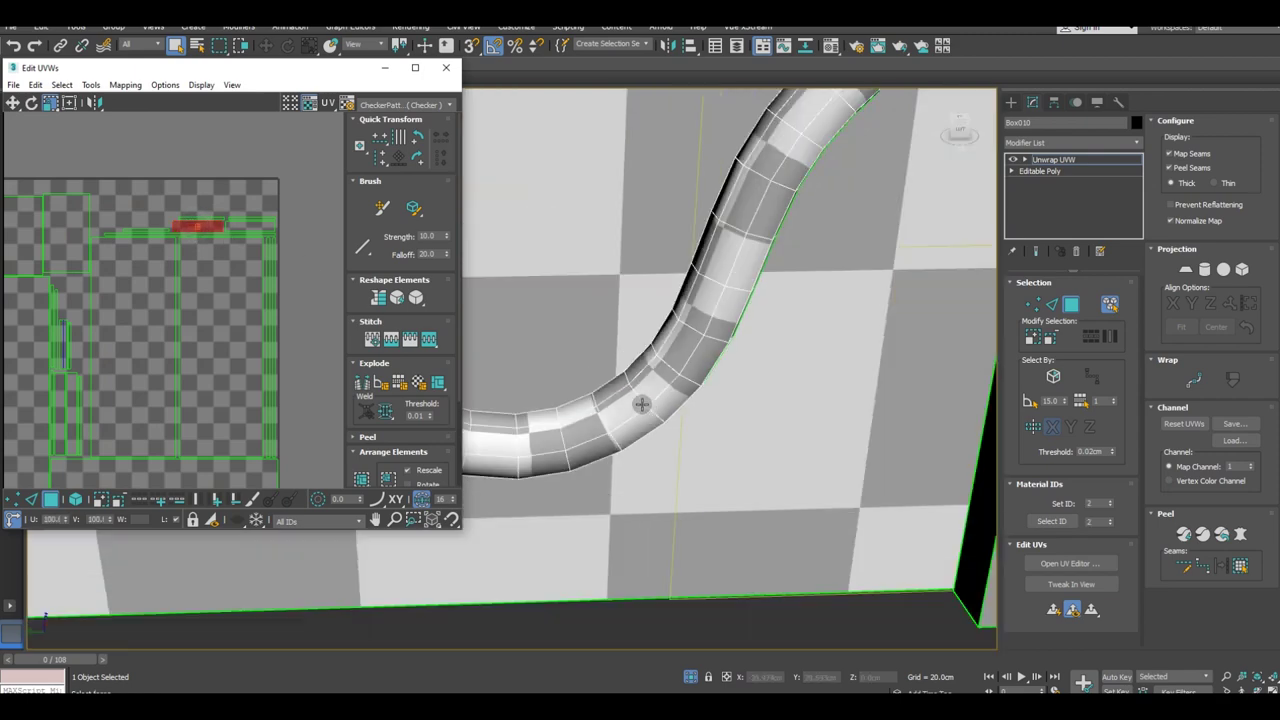
scroll(646, 408, "down", 3)
scroll(655, 405, "down", 2)
middle_click_drag(739, 403, 666, 394, "alt")
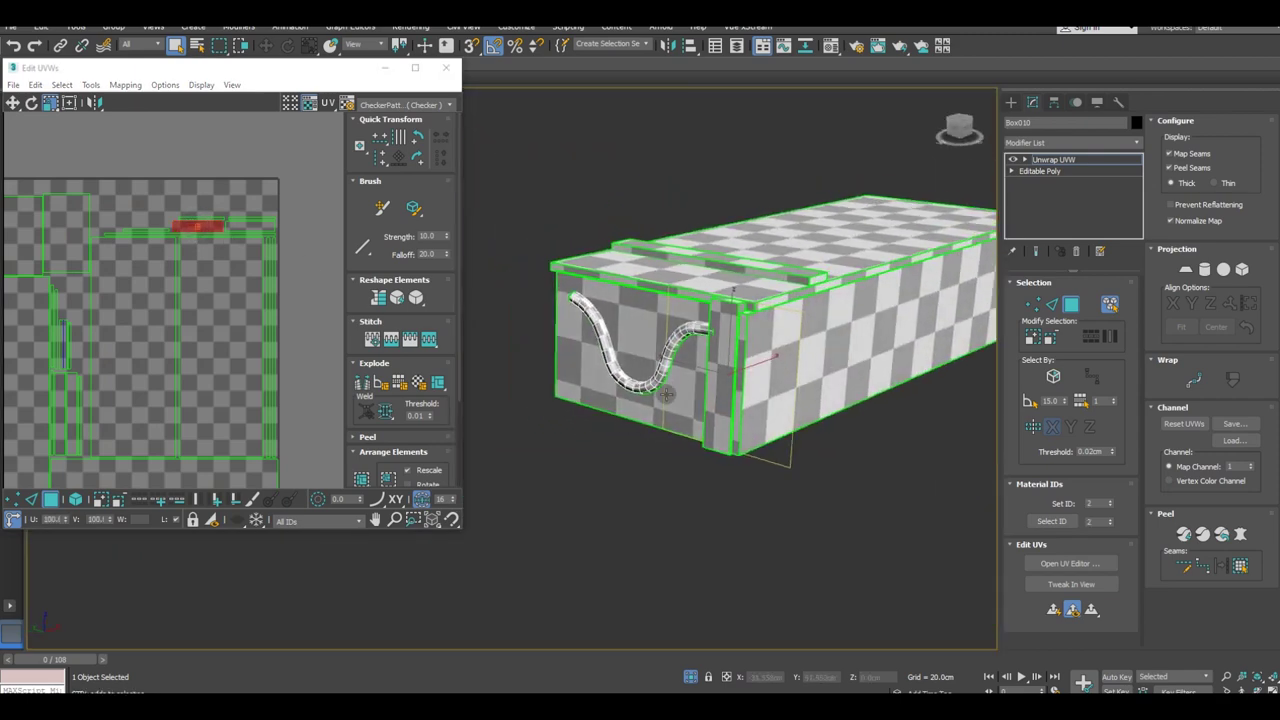
left_click(720, 402)
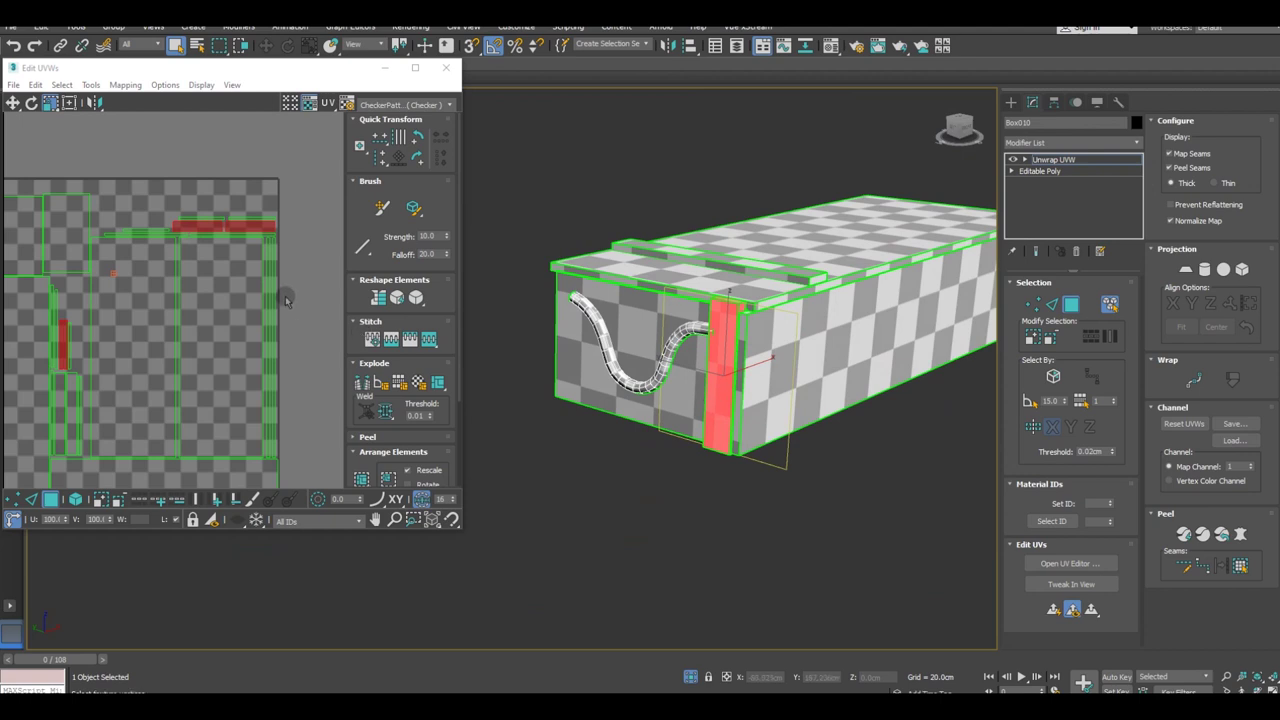
scroll(280, 300, "down", 2)
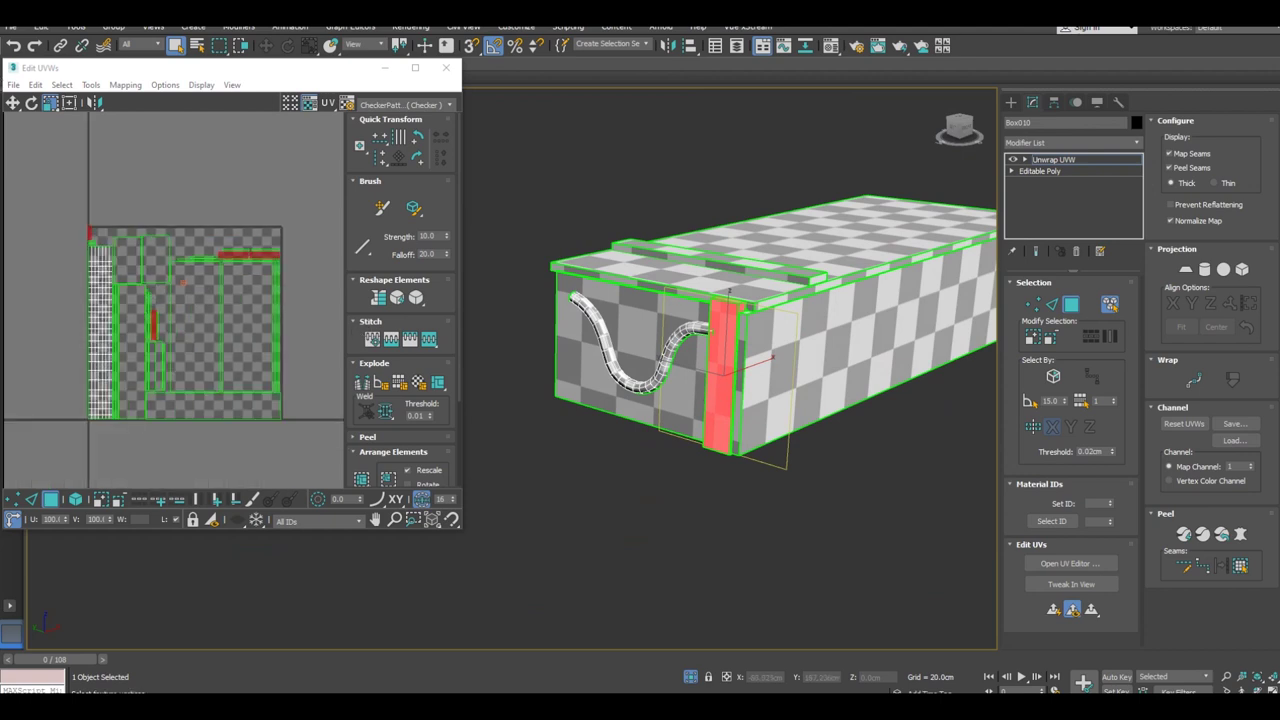
left_click(13, 46)
left_click(13, 46)
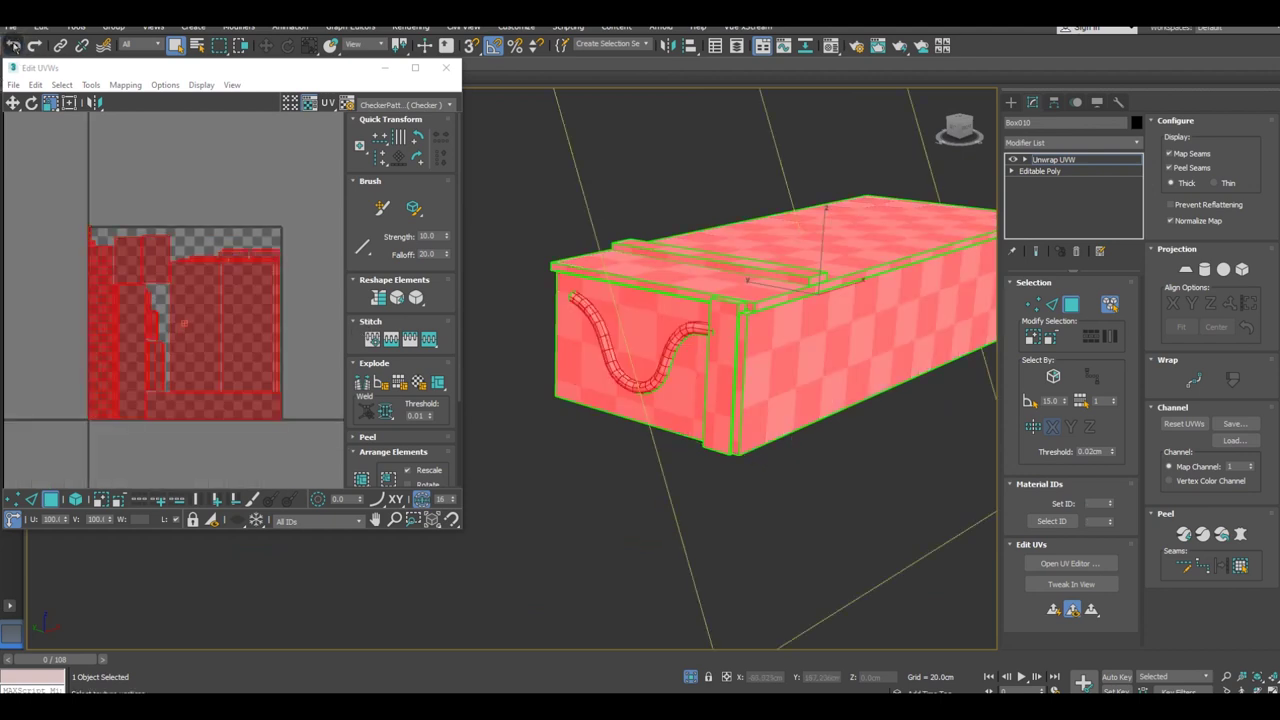
left_click(13, 46)
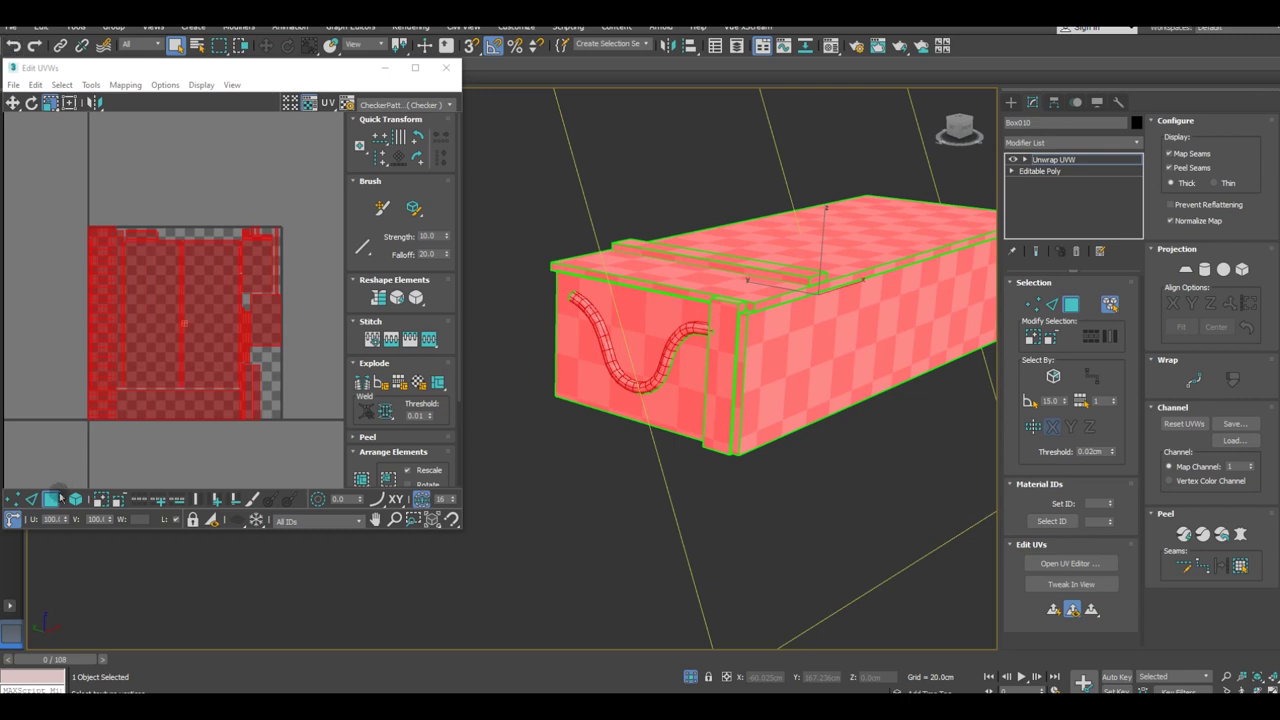
Step: Select the cable's long UV strip as an element and move it to the left
left_click(128, 460)
left_click(110, 395)
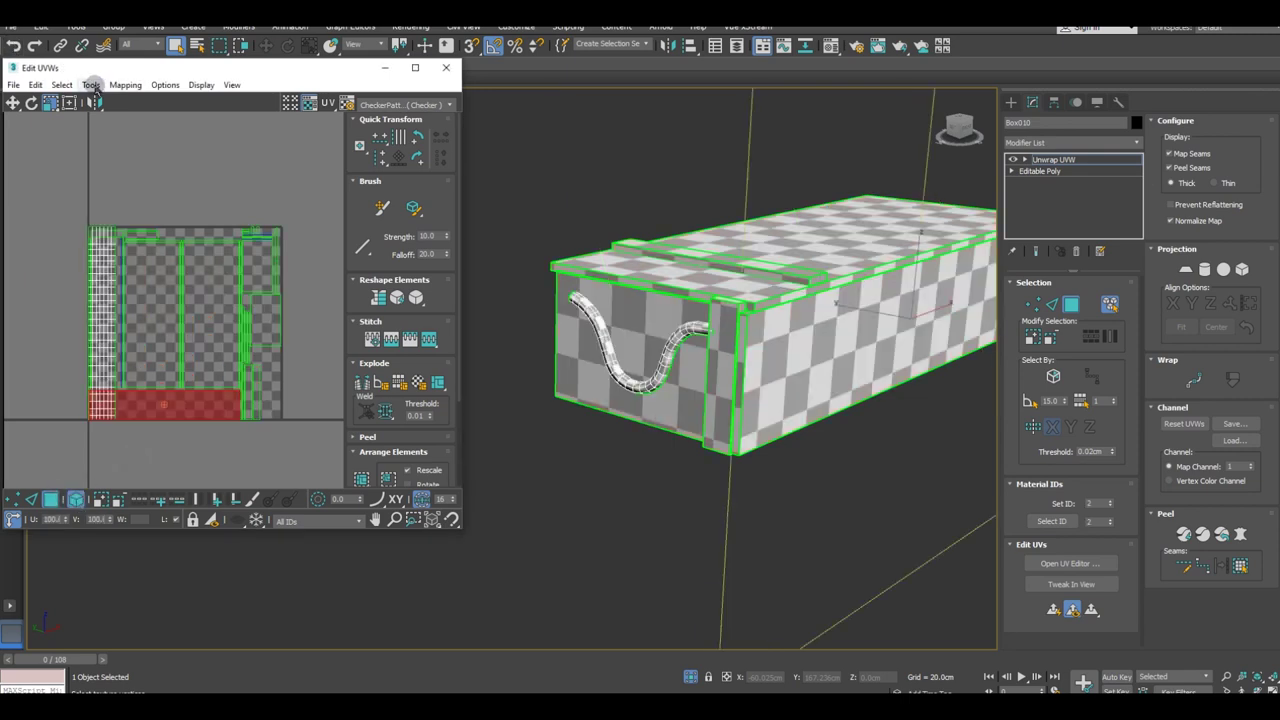
left_click(69, 103)
left_click(96, 238)
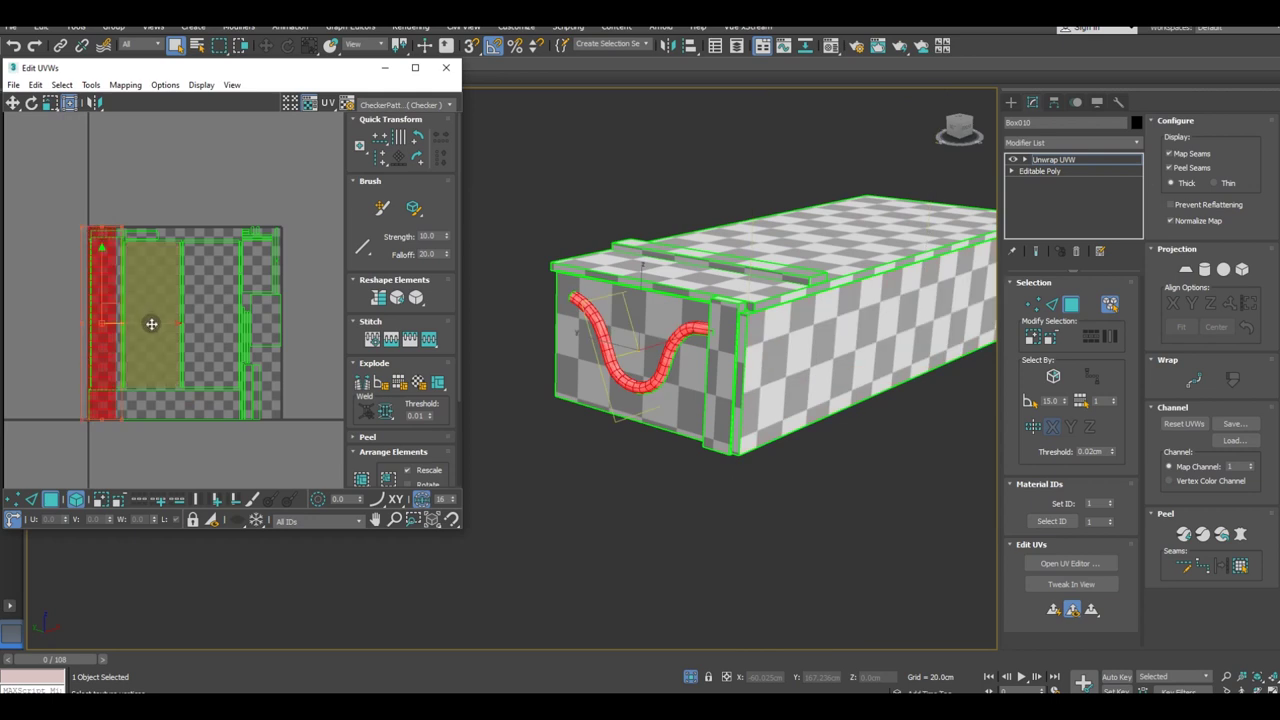
left_click_drag(151, 323, 65, 323)
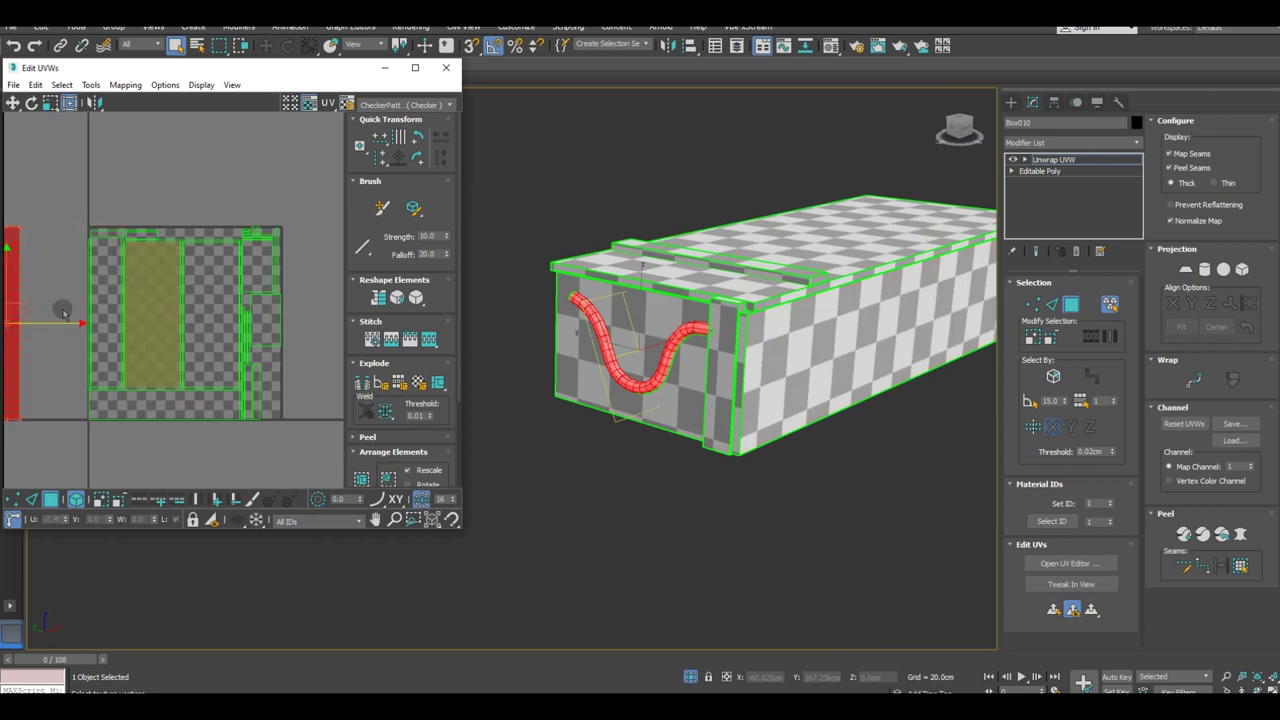
Step: Invert to the crate islands, shrink them, and pack the cable strip beside them
key("ctrl+i")
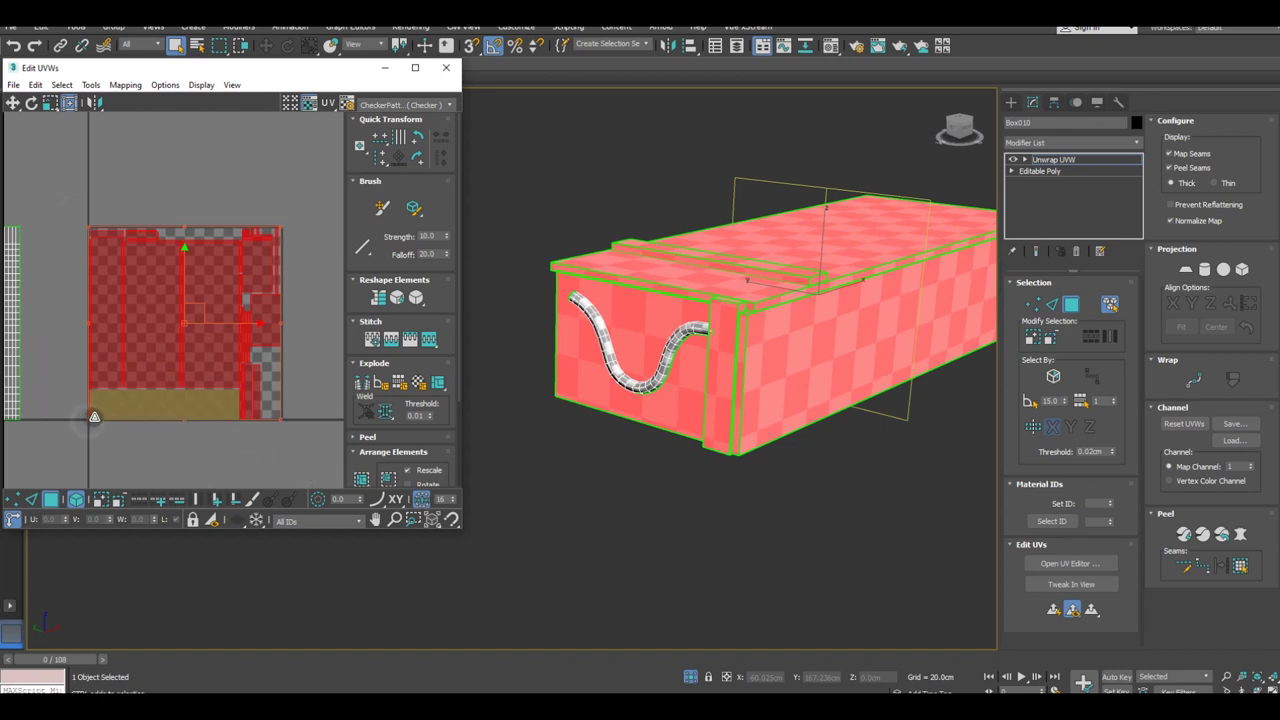
left_click_drag(94, 416, 130, 392)
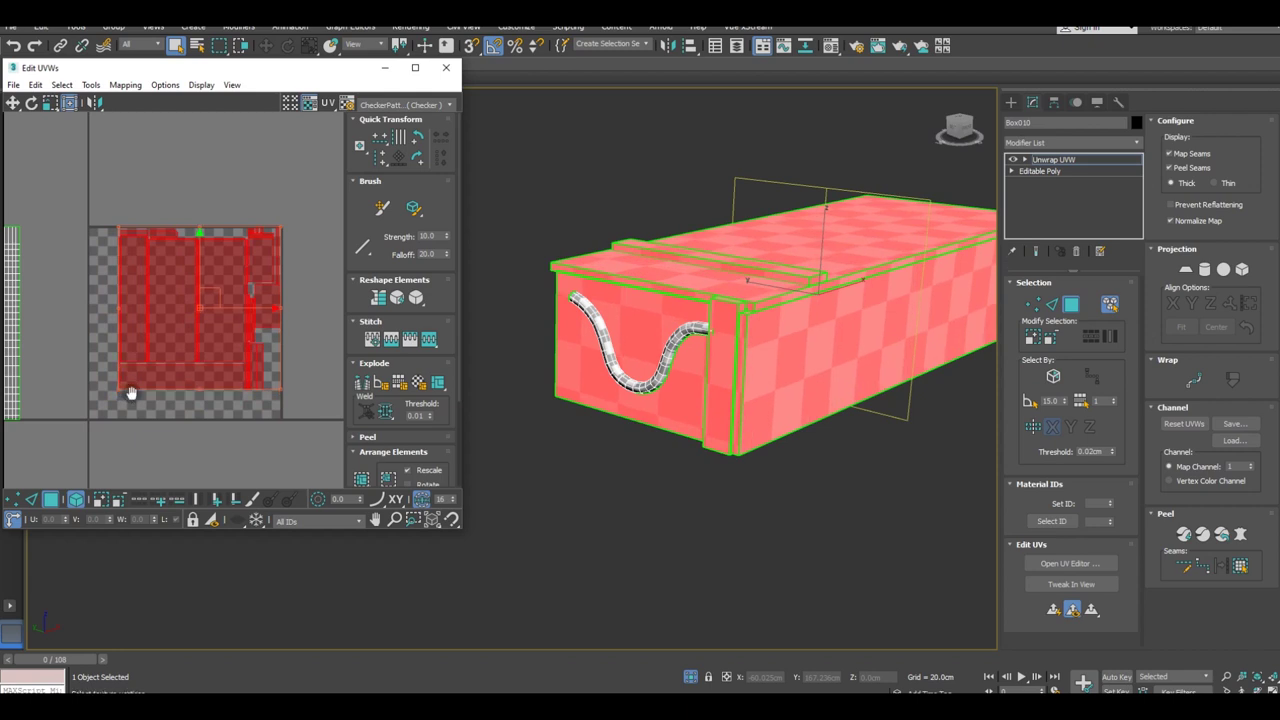
middle_click_drag(130, 393, 248, 383)
left_click(124, 362)
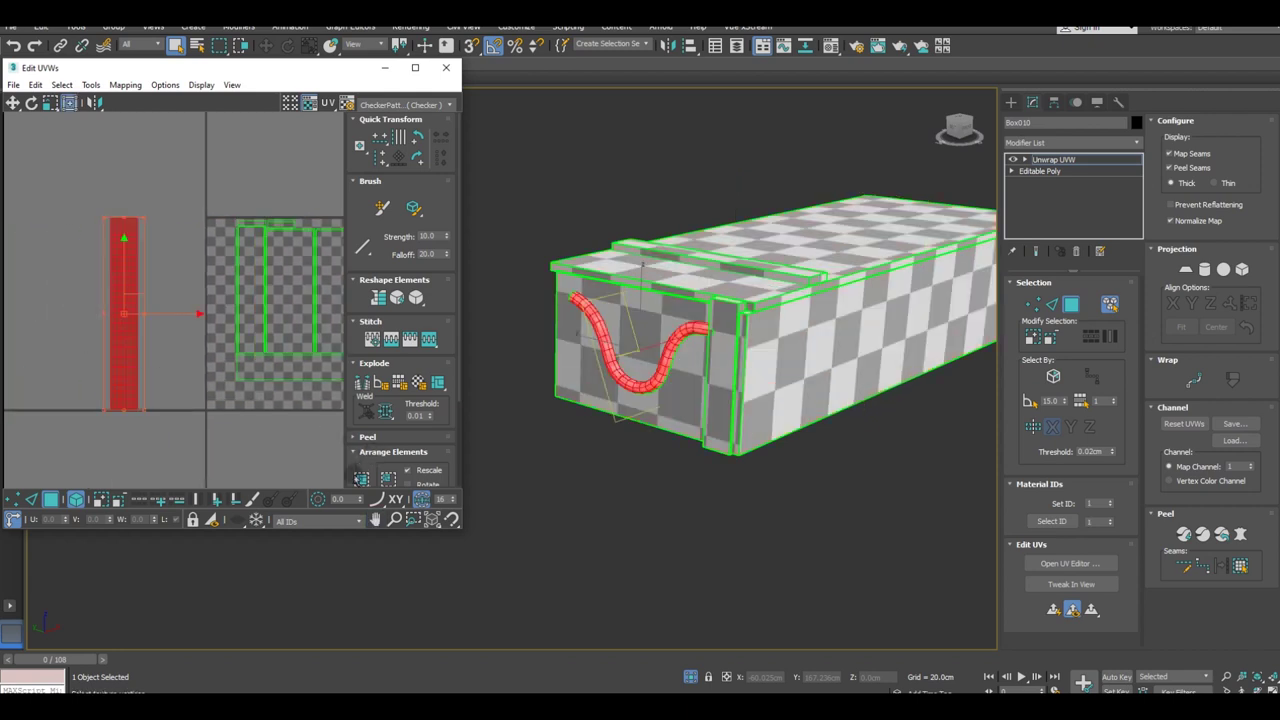
left_click(358, 481)
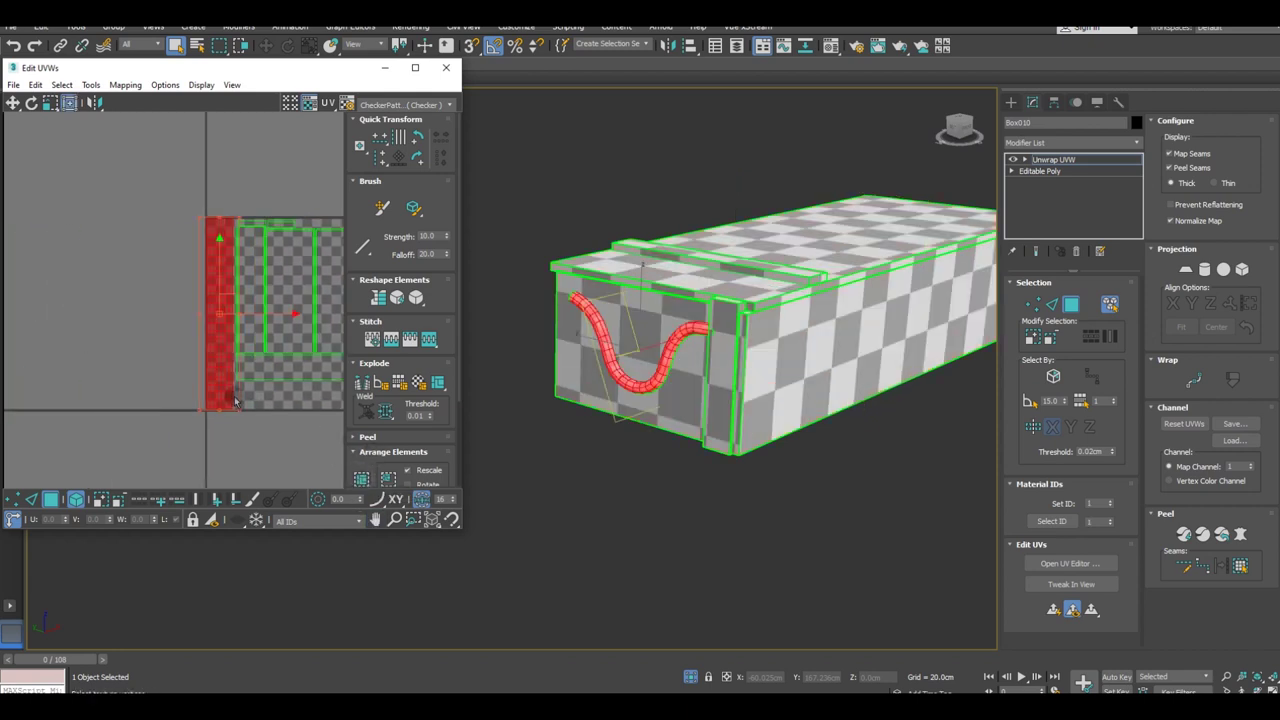
Step: Reframe the UV layout and select the crate's large UV island
middle_click_drag(236, 401, 162, 398)
scroll(280, 352, "up", 2)
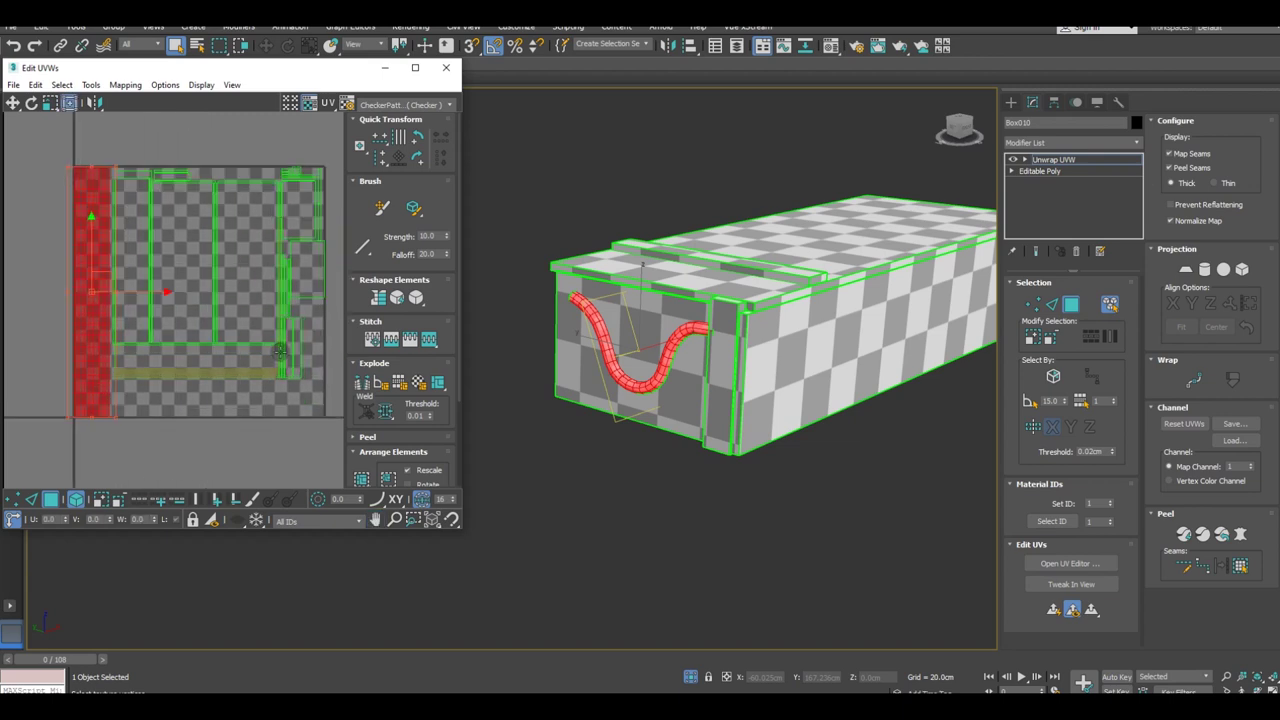
middle_click_drag(180, 238, 145, 221)
left_click(287, 181)
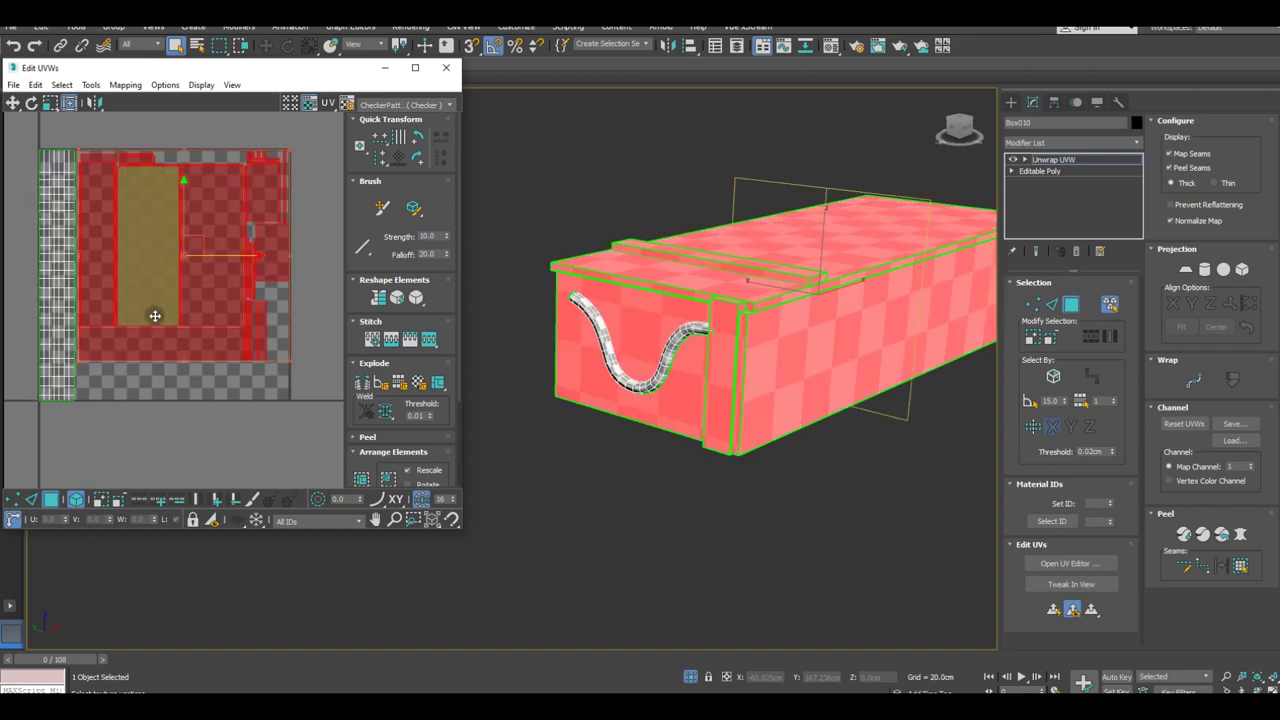
scroll(86, 327, "up", 3)
middle_click_drag(86, 327, 215, 267)
scroll(215, 267, "up", 2)
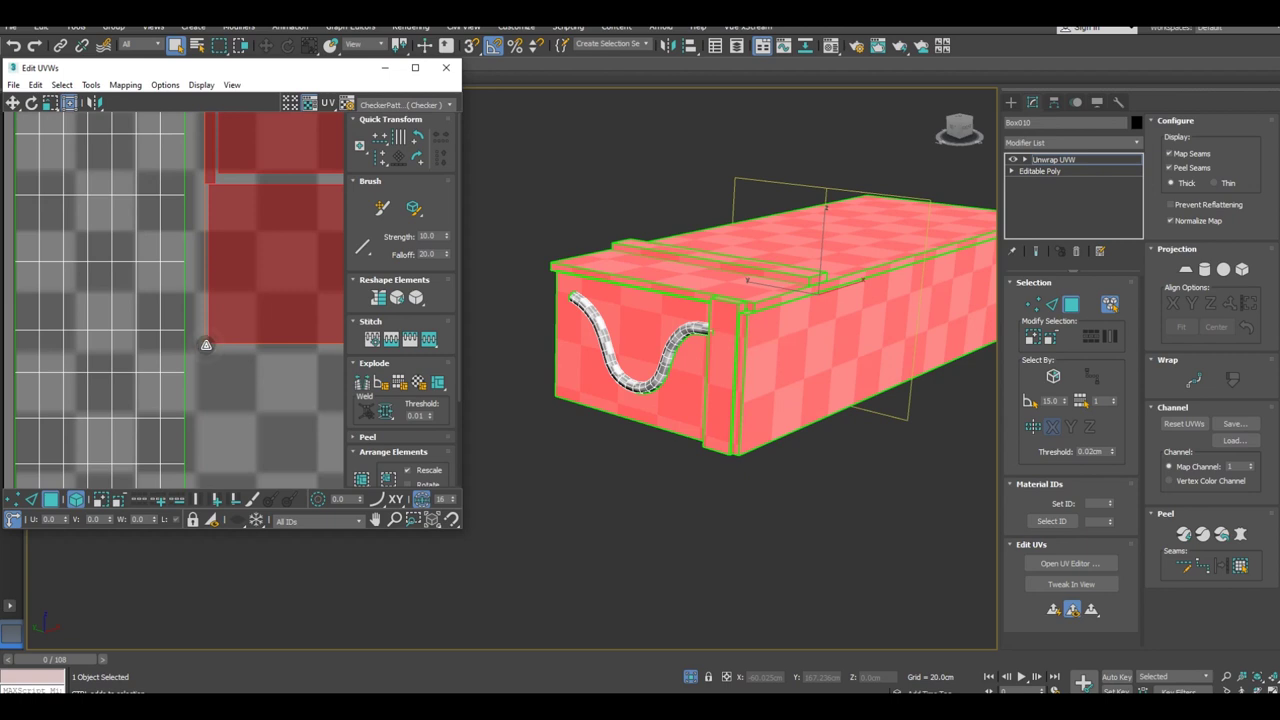
Step: Nudge the crate island left and down, then zoom around inspecting neighbouring UV strips
left_click_drag(206, 345, 201, 364)
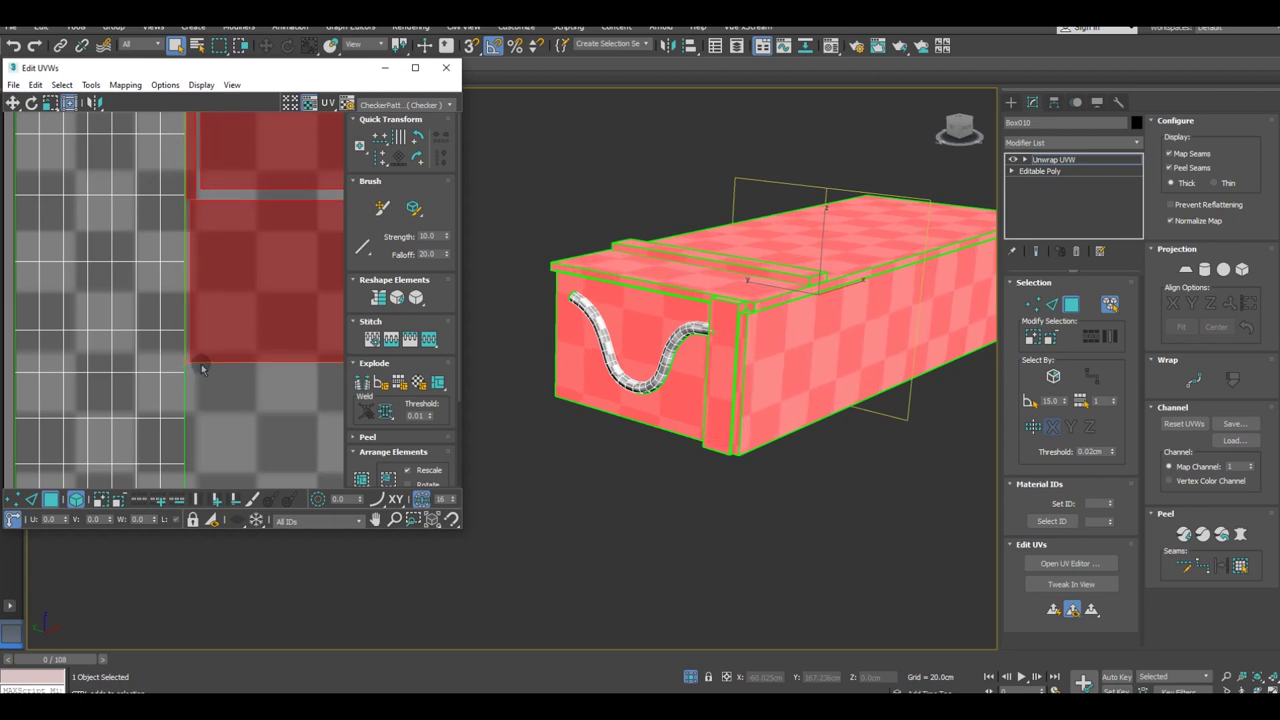
scroll(201, 369, "down", 3)
scroll(200, 371, "down", 2)
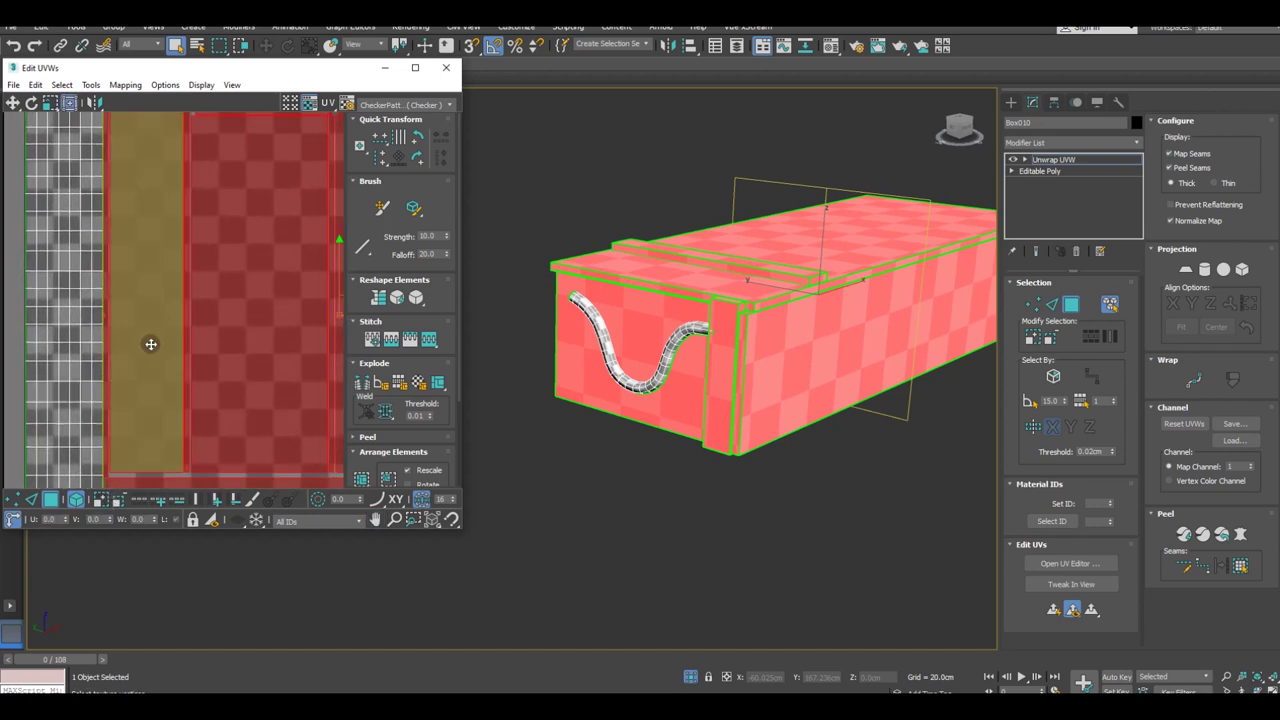
scroll(150, 344, "up", 3)
scroll(122, 218, "up", 2)
scroll(120, 252, "up", 2)
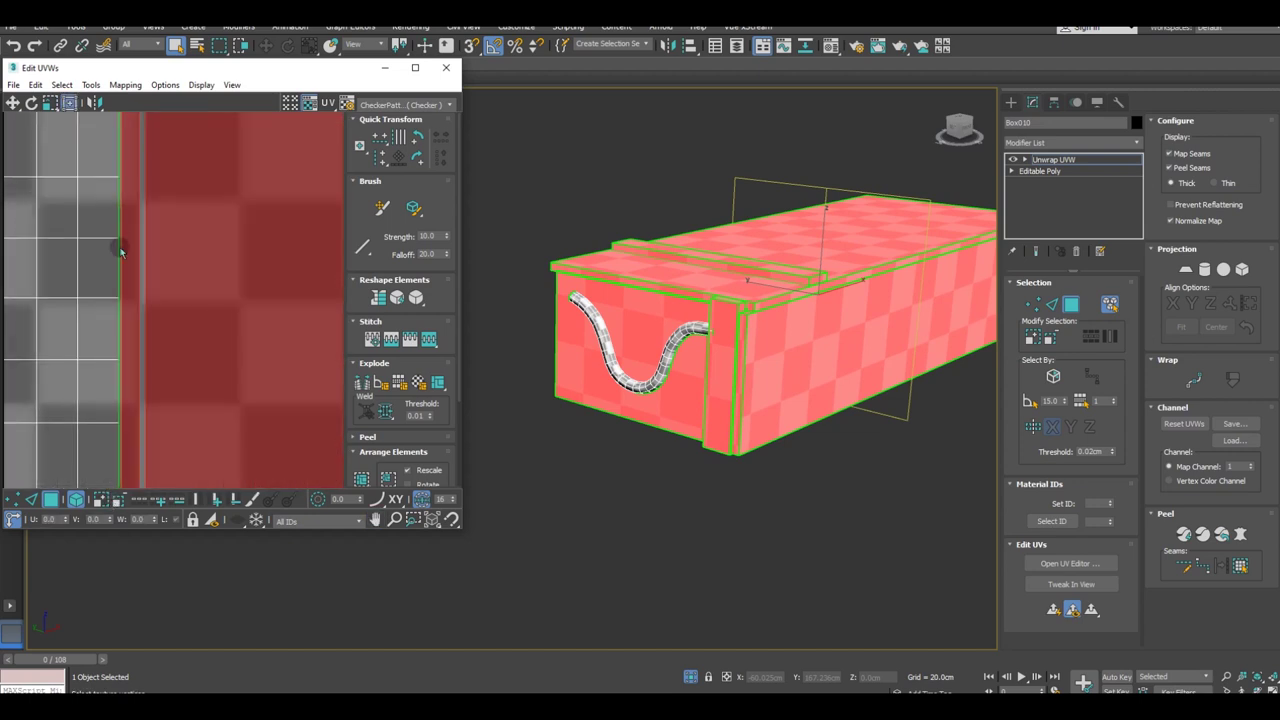
scroll(121, 250, "up", 2)
scroll(125, 270, "up", 2)
scroll(131, 337, "up", 2)
middle_click_drag(140, 300, 173, 175)
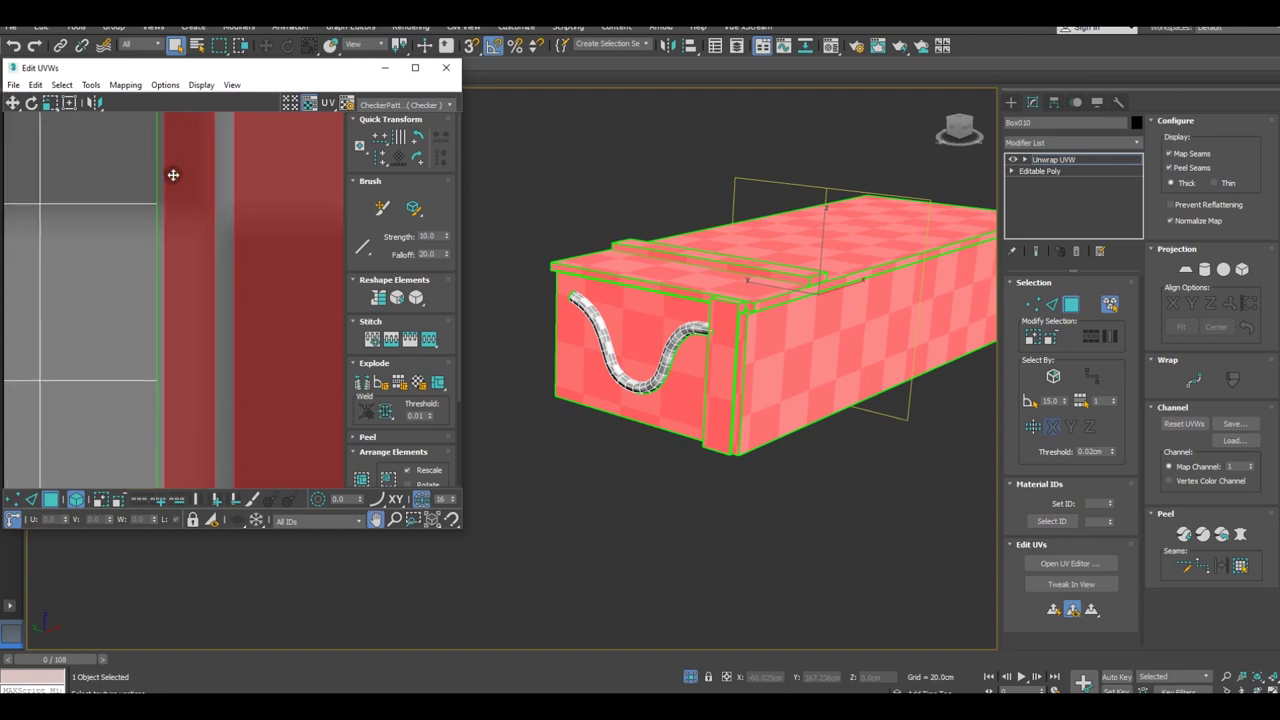
scroll(170, 182, "down", 2)
scroll(166, 186, "down", 2)
scroll(166, 188, "down", 1)
scroll(166, 192, "down", 1)
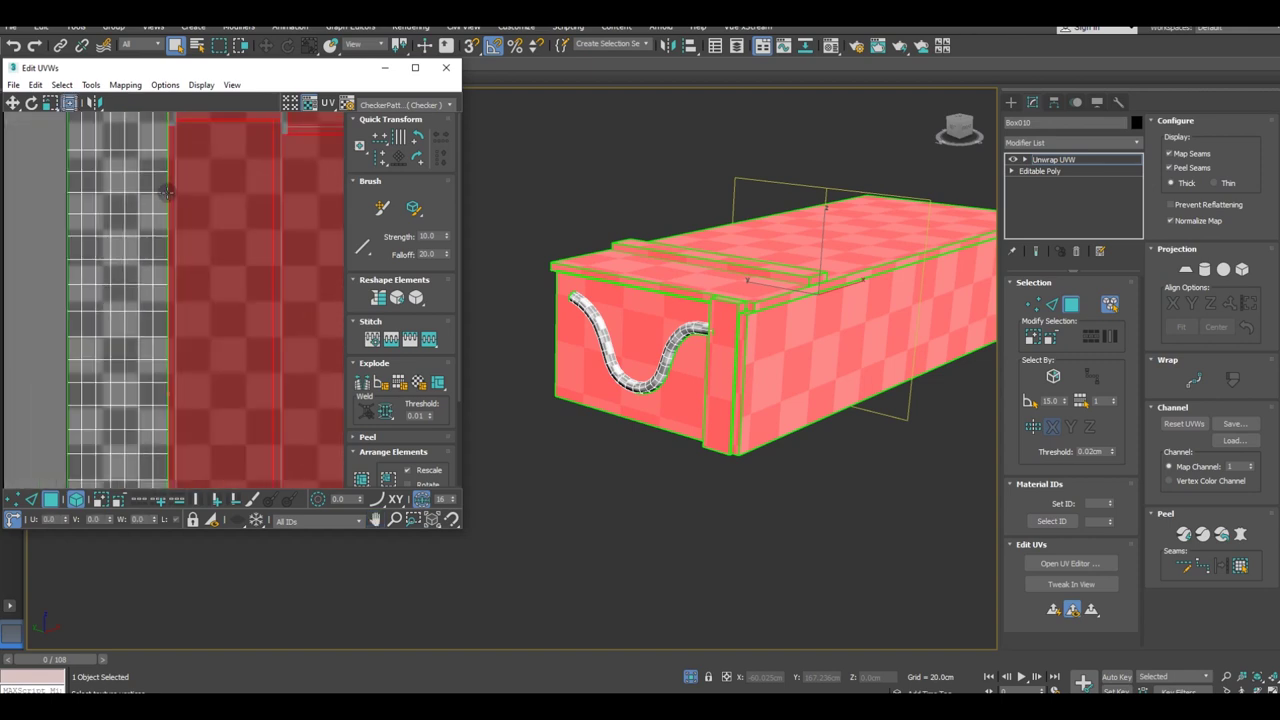
scroll(166, 192, "down", 2)
scroll(156, 193, "down", 2)
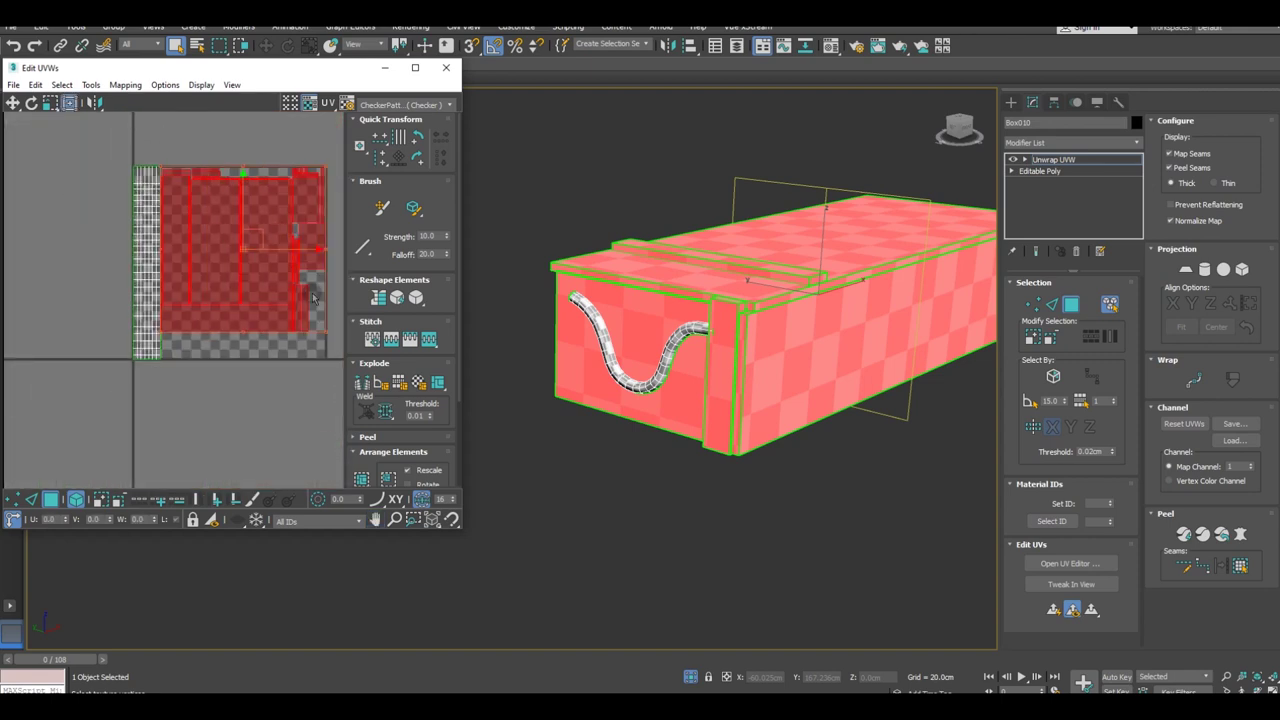
Step: Check the narrow left strip and cable face UVs, then close the Edit UVWs window
left_click(213, 240)
scroll(178, 280, "up", 1)
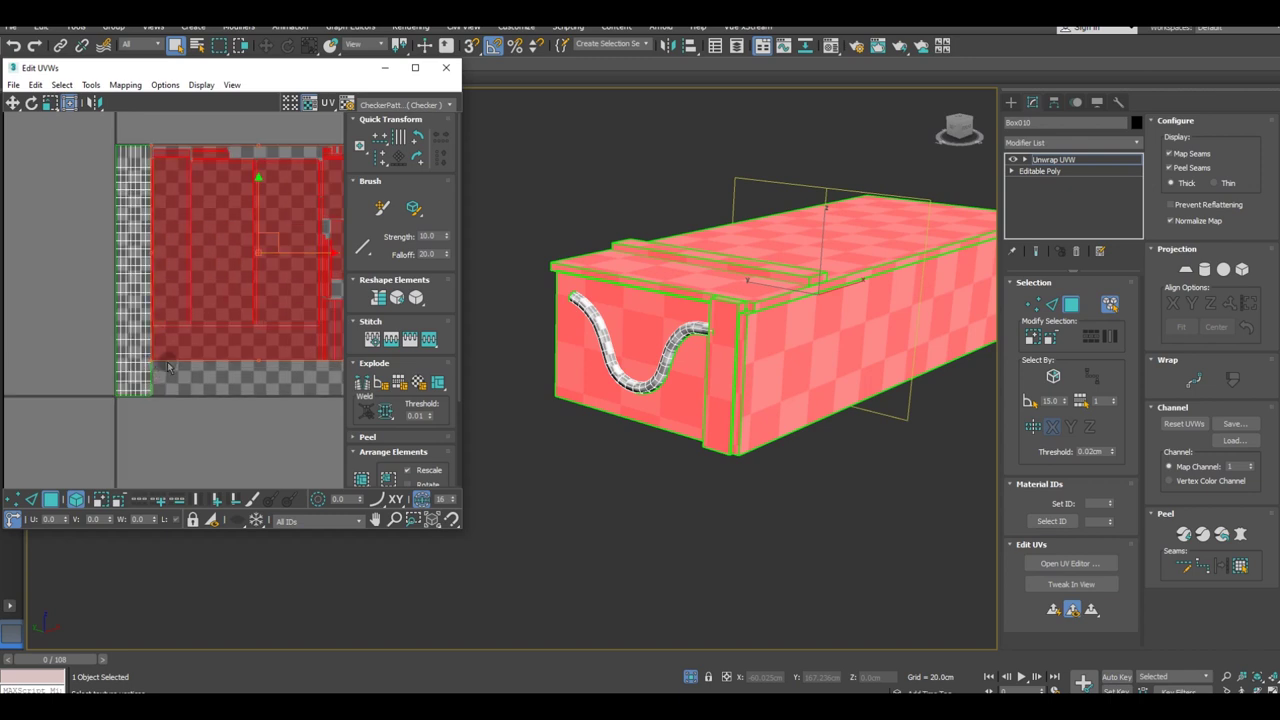
scroll(163, 360, "up", 2)
scroll(145, 330, "up", 1)
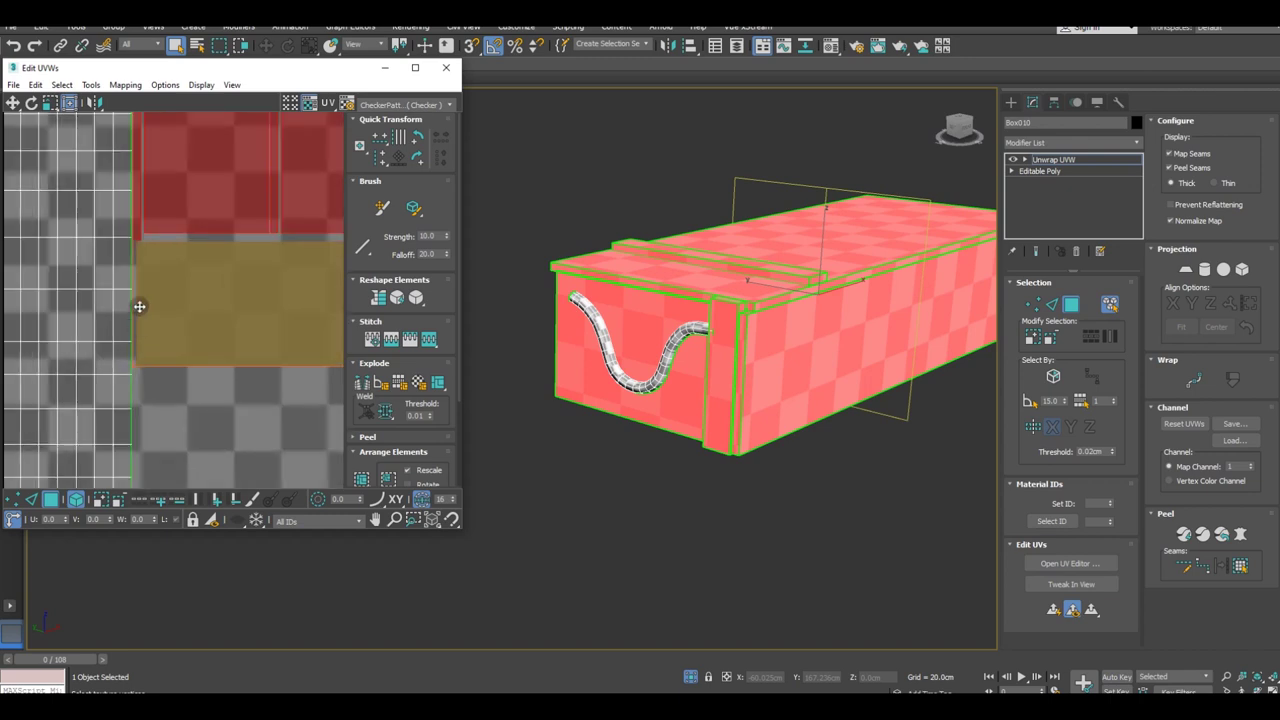
scroll(118, 241, "up", 2)
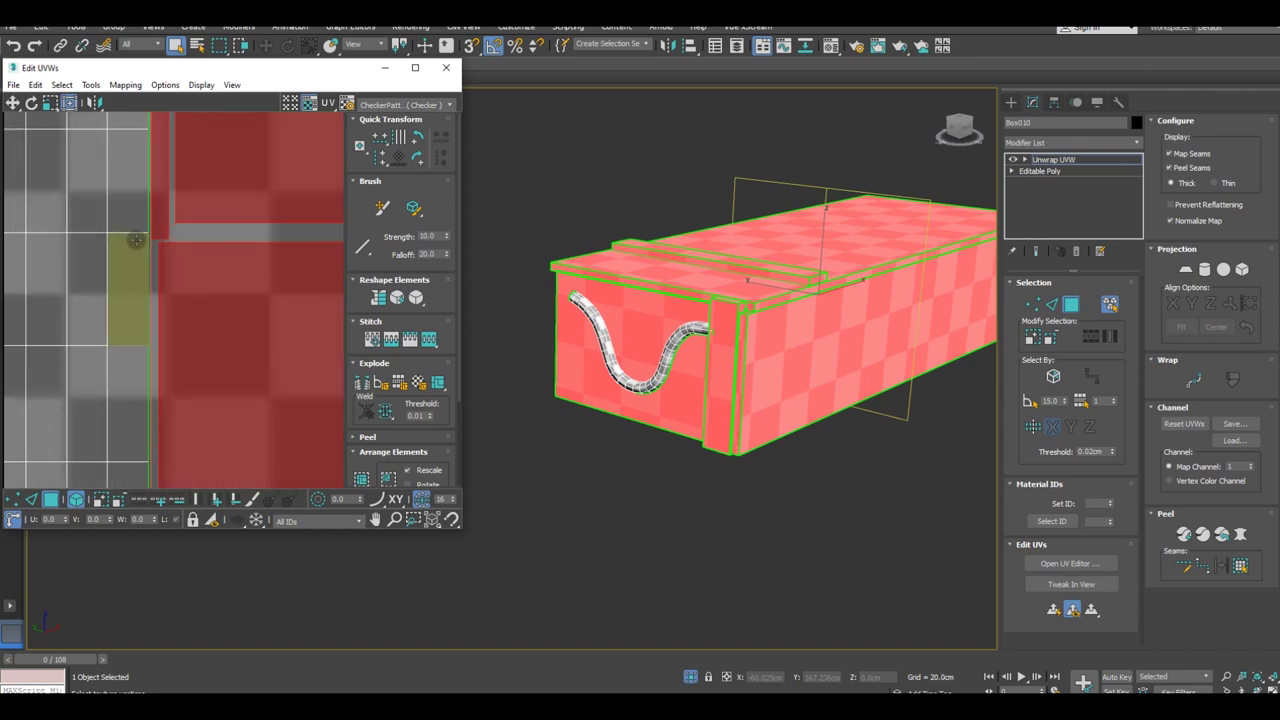
scroll(136, 240, "up", 1)
scroll(140, 238, "up", 1)
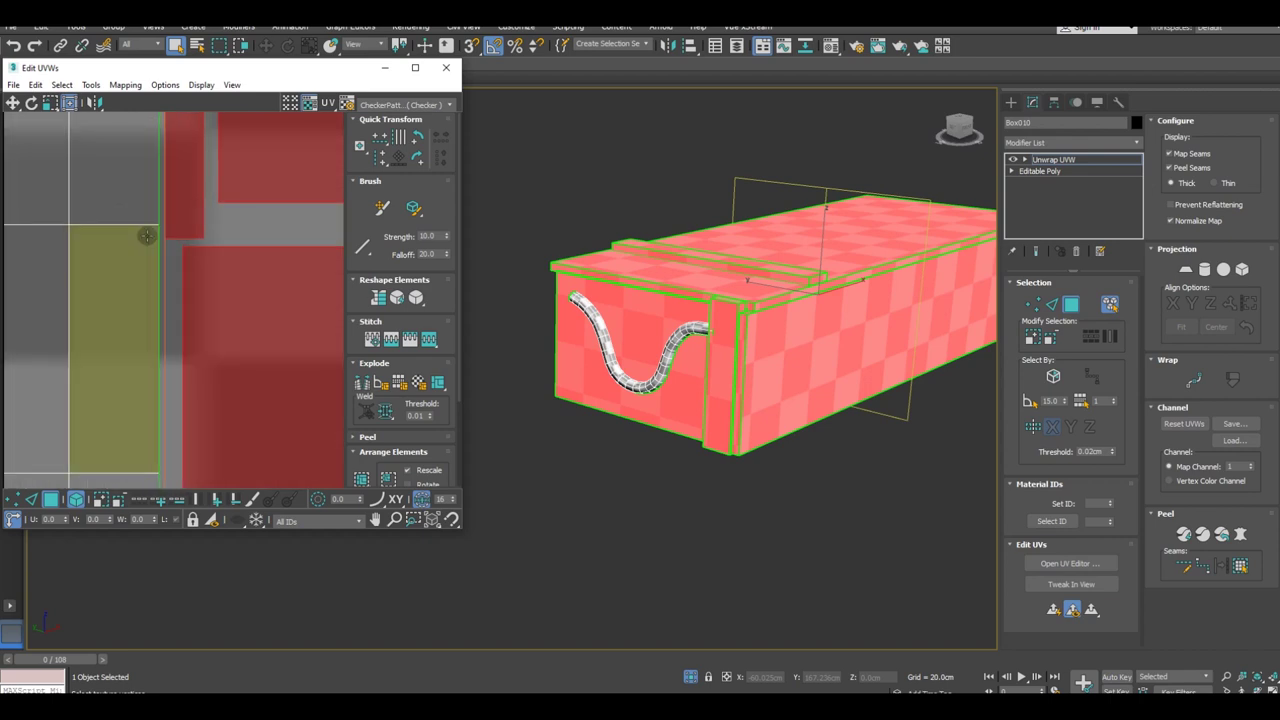
left_click(141, 309)
scroll(149, 349, "down", 2)
scroll(160, 300, "down", 2)
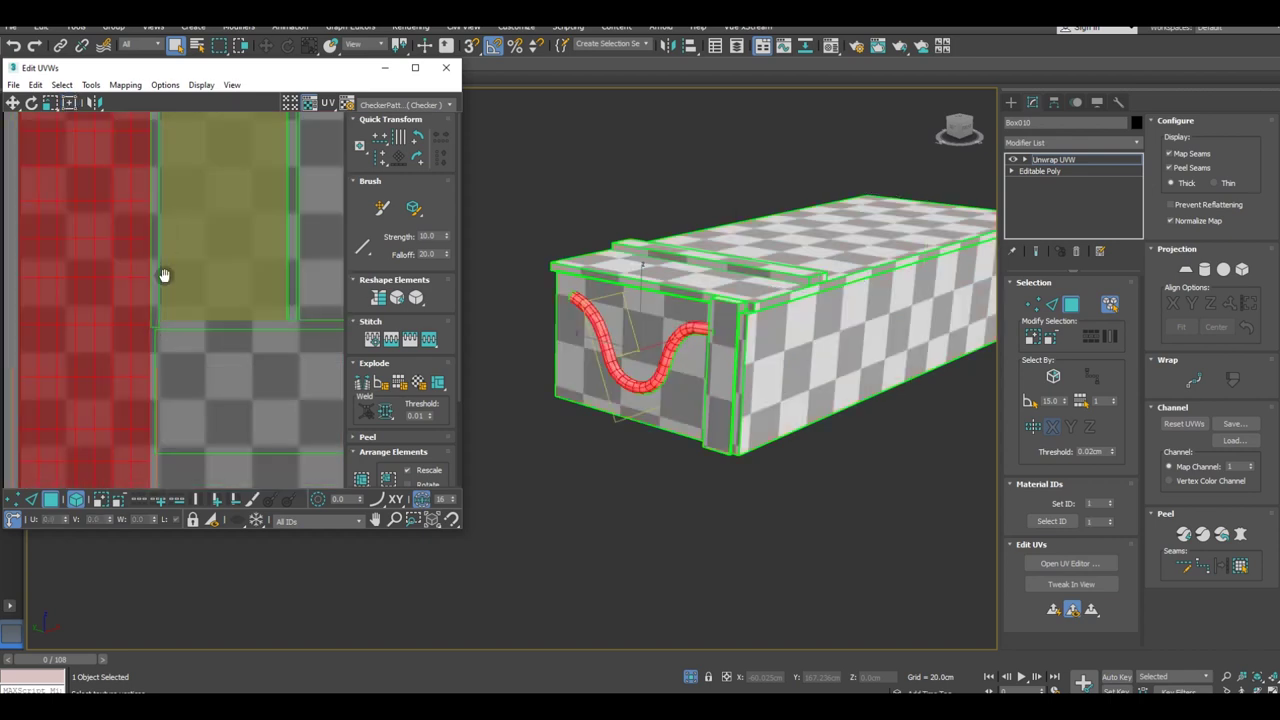
scroll(132, 304, "down", 2)
scroll(138, 285, "up", 1)
scroll(143, 272, "up", 2)
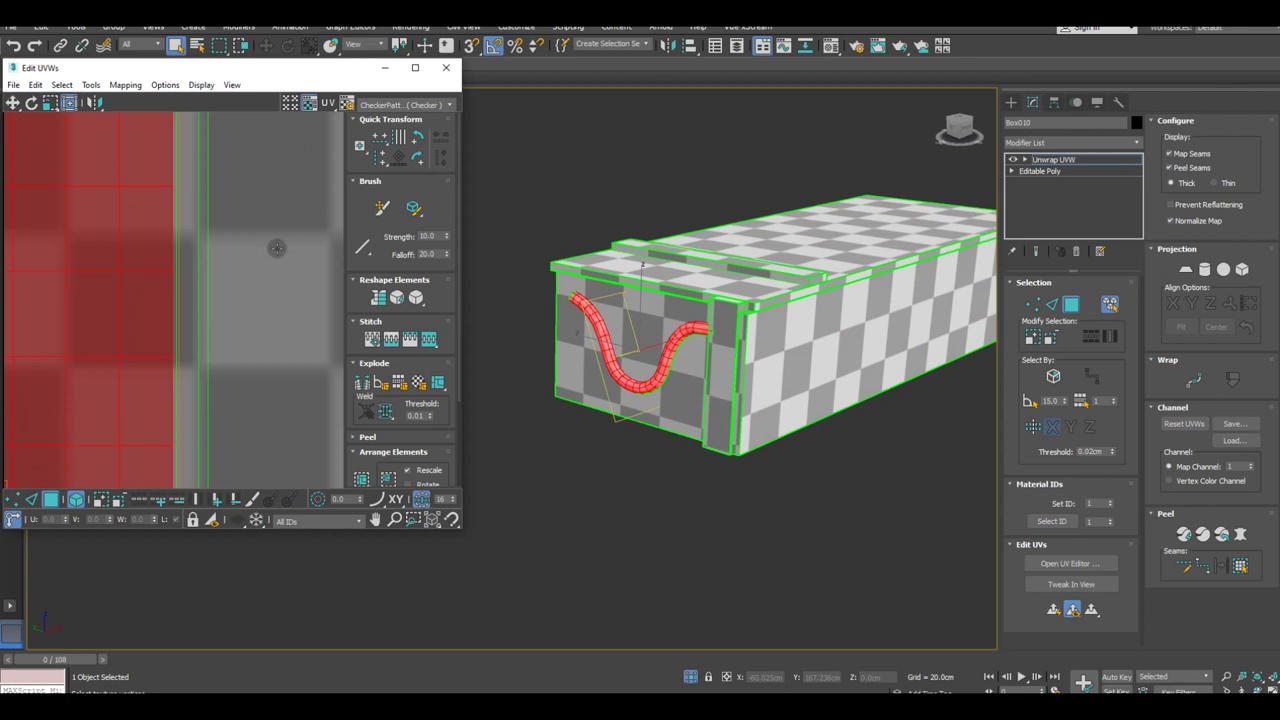
left_click(446, 67)
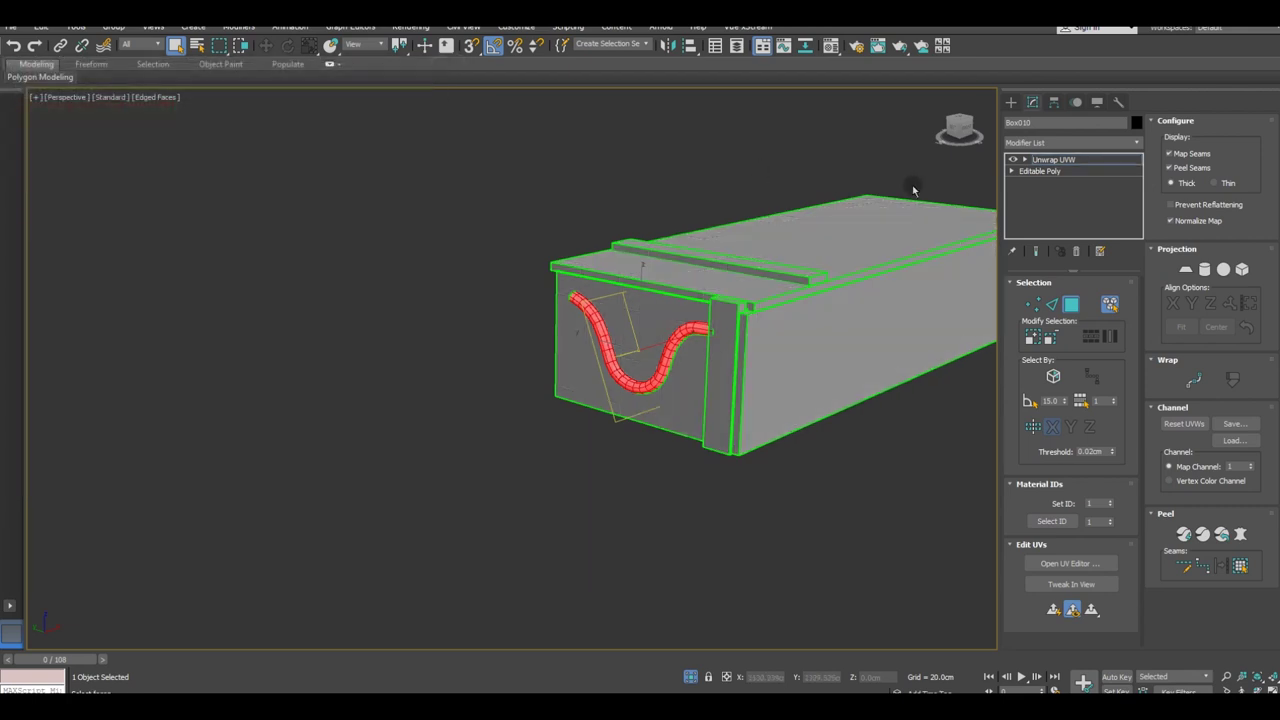
Step: End isolation and Collapse All to bake the unwrap into Box010's Editable Poly
left_click(1060, 161)
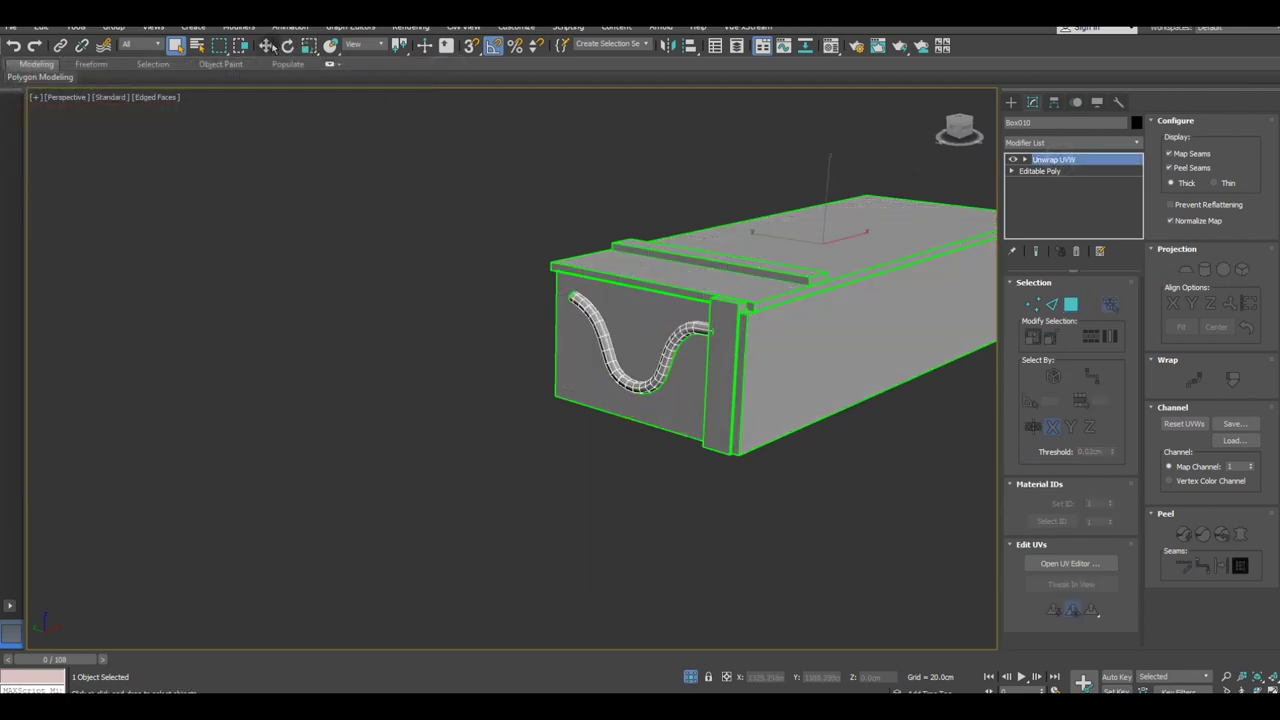
left_click(268, 46)
left_click(689, 678)
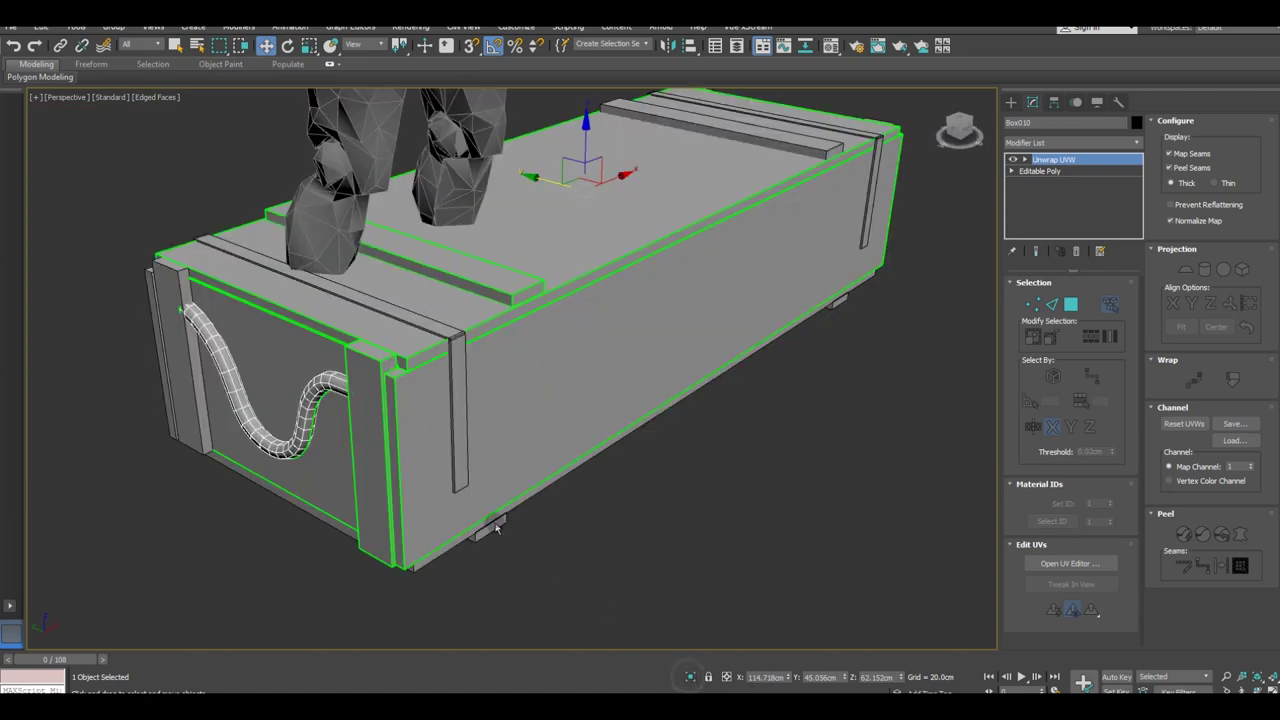
right_click(1097, 181)
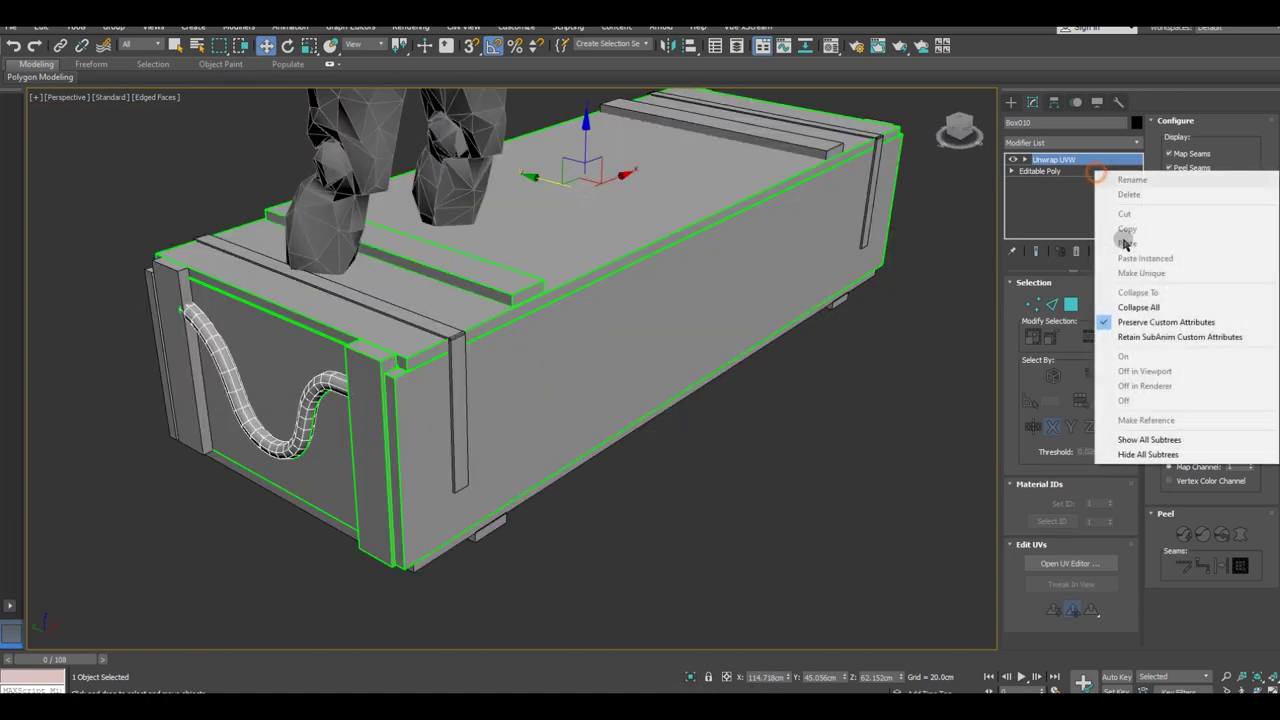
left_click(1150, 306)
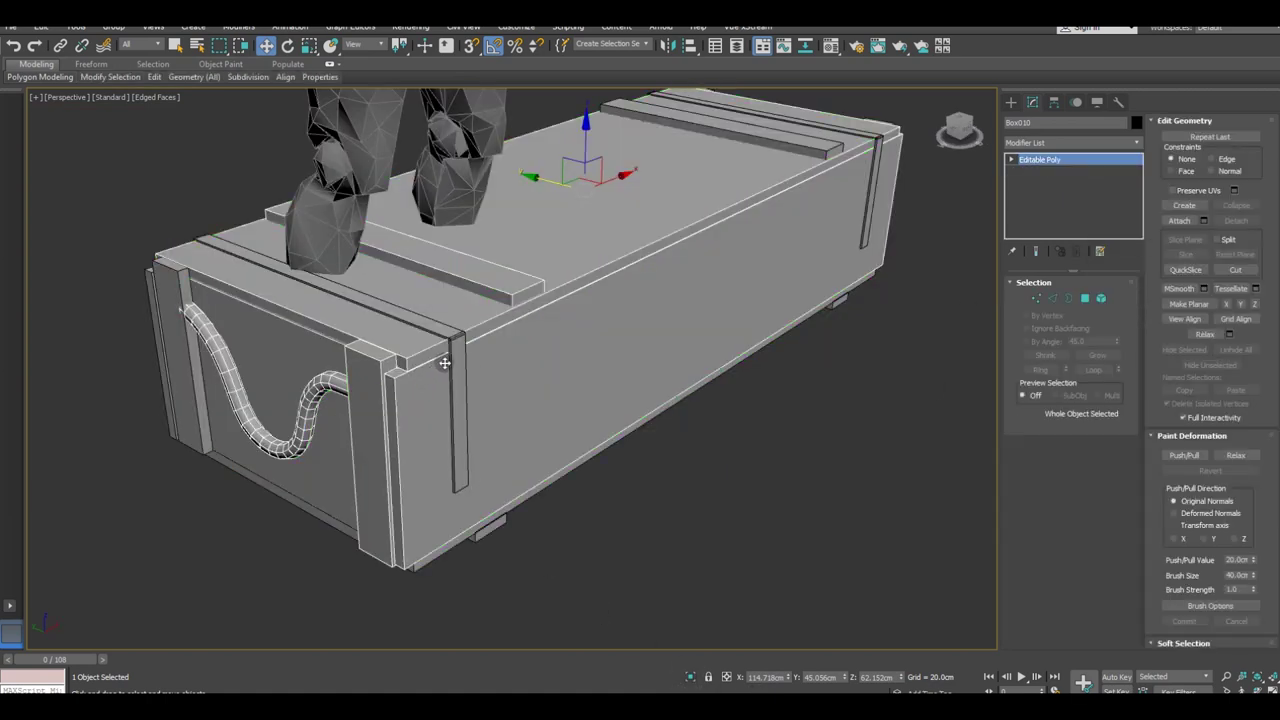
Step: Toggle viewport edged faces off and back on to inspect the mesh
left_click(148, 97)
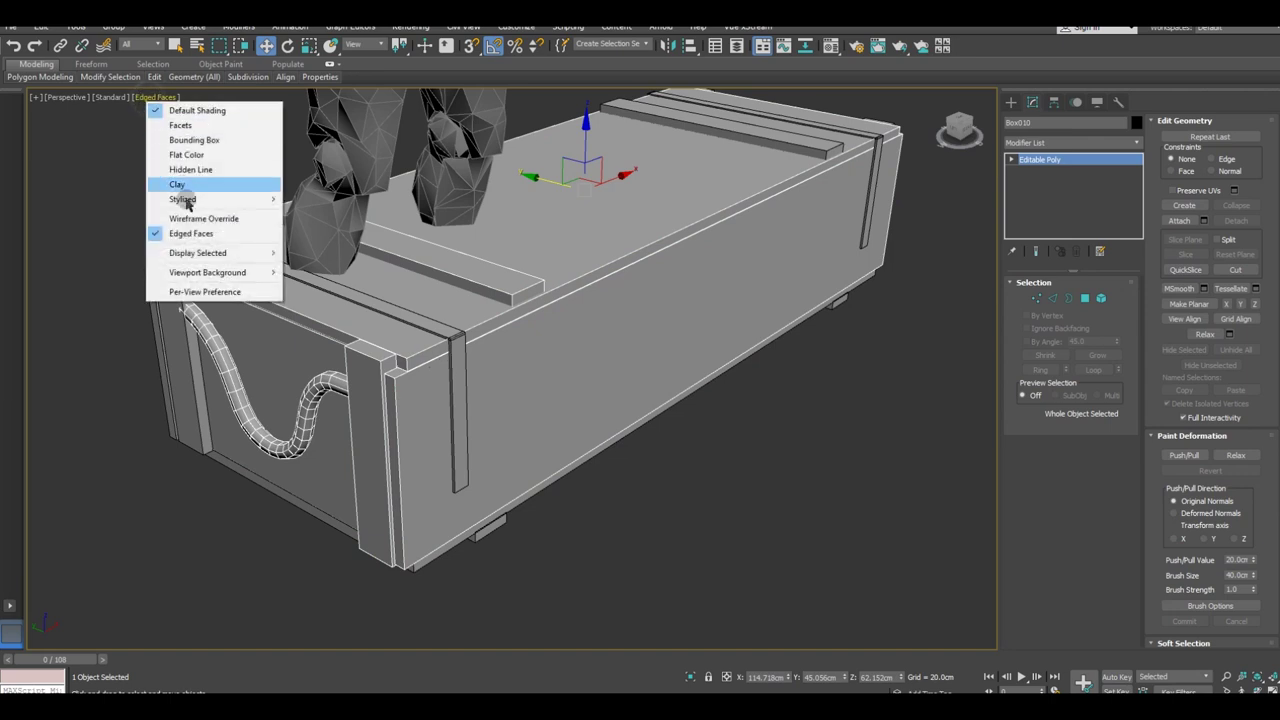
left_click(200, 228)
scroll(464, 338, "up", 2)
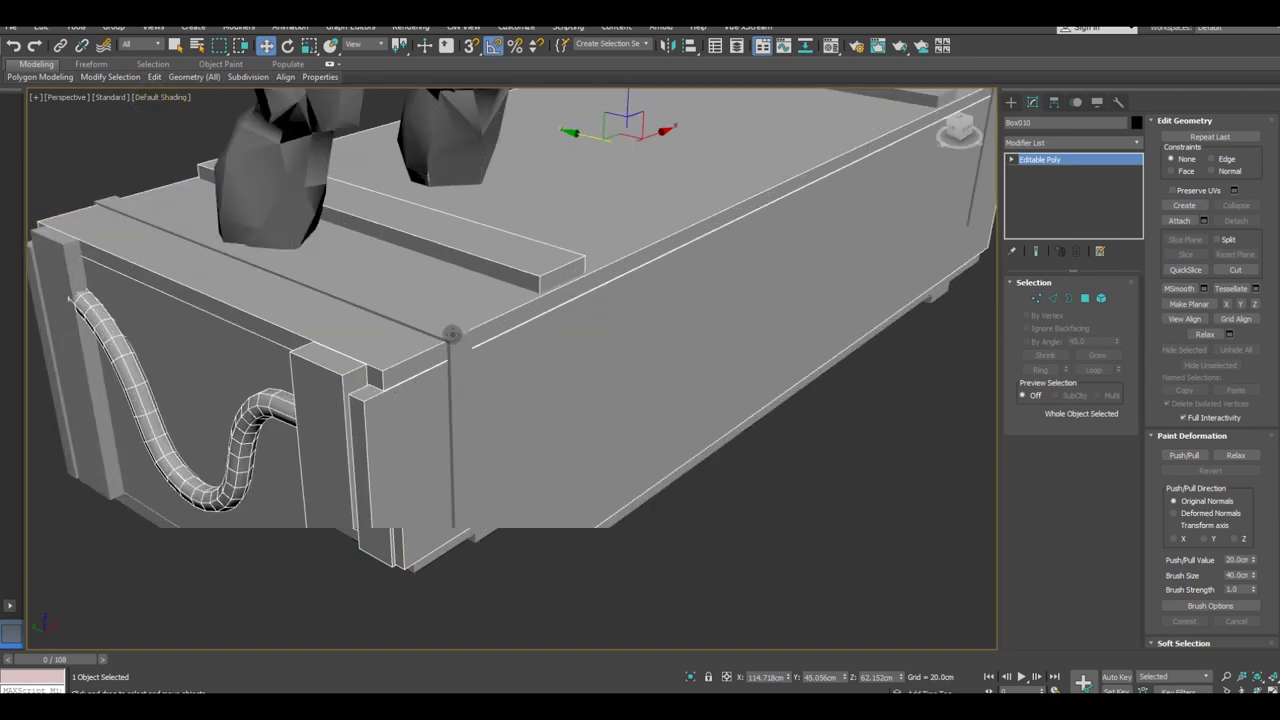
scroll(460, 339, "up", 2)
scroll(453, 340, "up", 2)
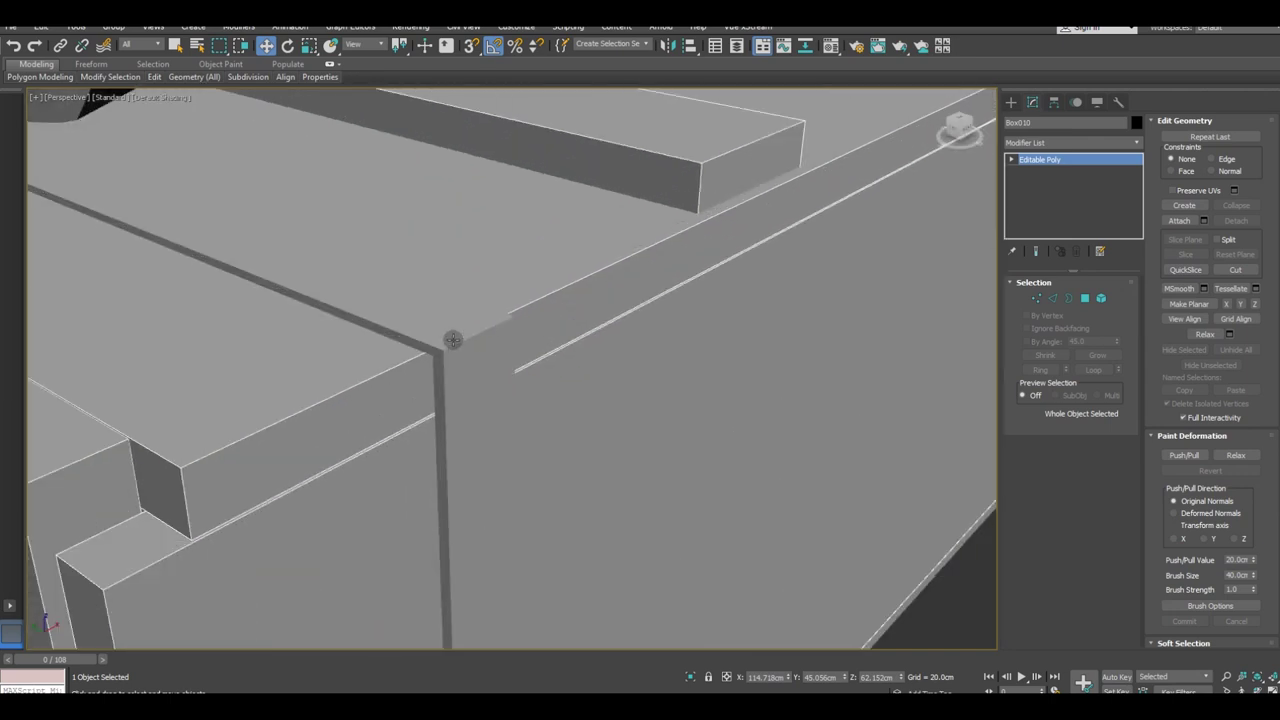
left_click(155, 99)
left_click(186, 228)
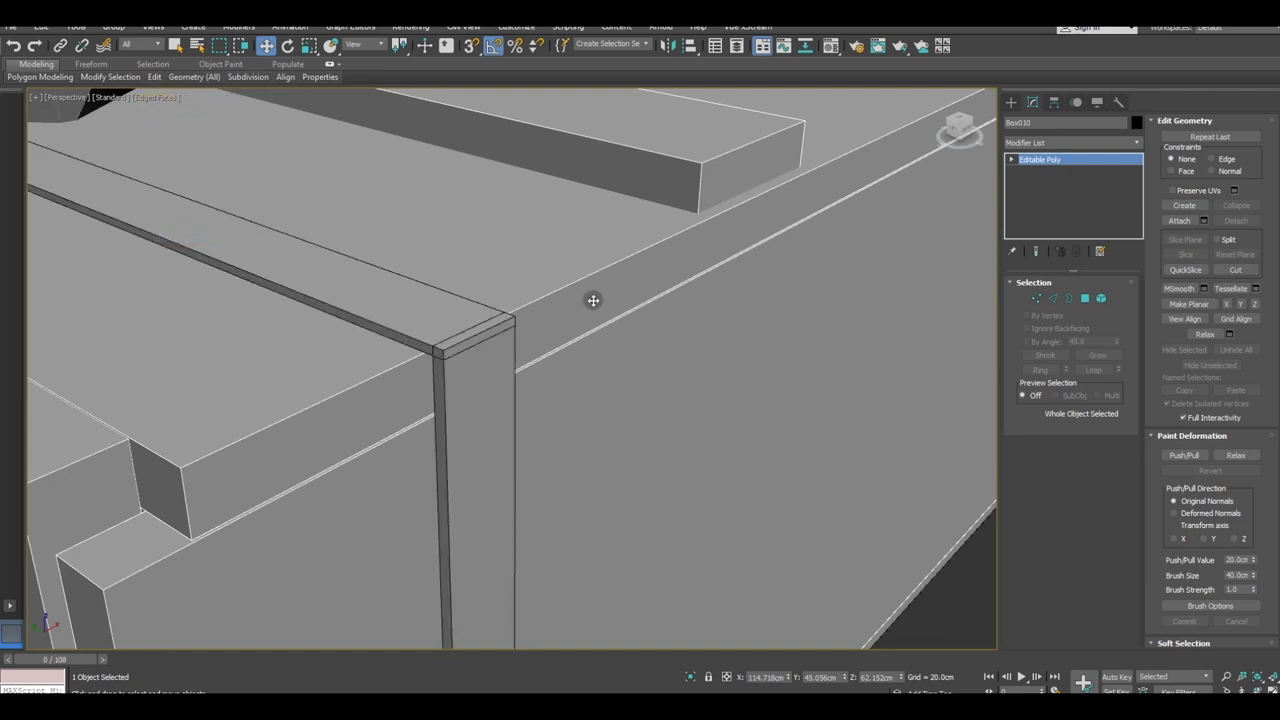
scroll(559, 258, "down", 4)
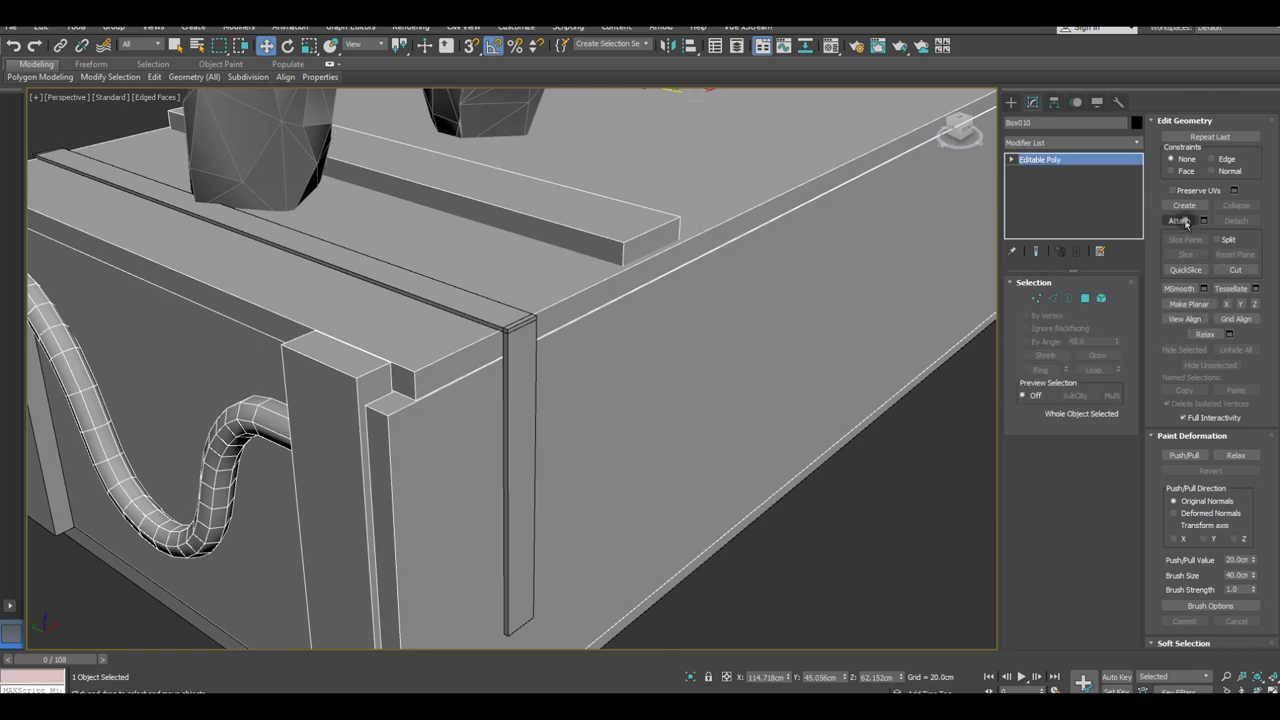
Step: Attach the Box024 corner post to the crate and add a fresh Unwrap UVW modifier
left_click(1180, 221)
left_click(510, 363)
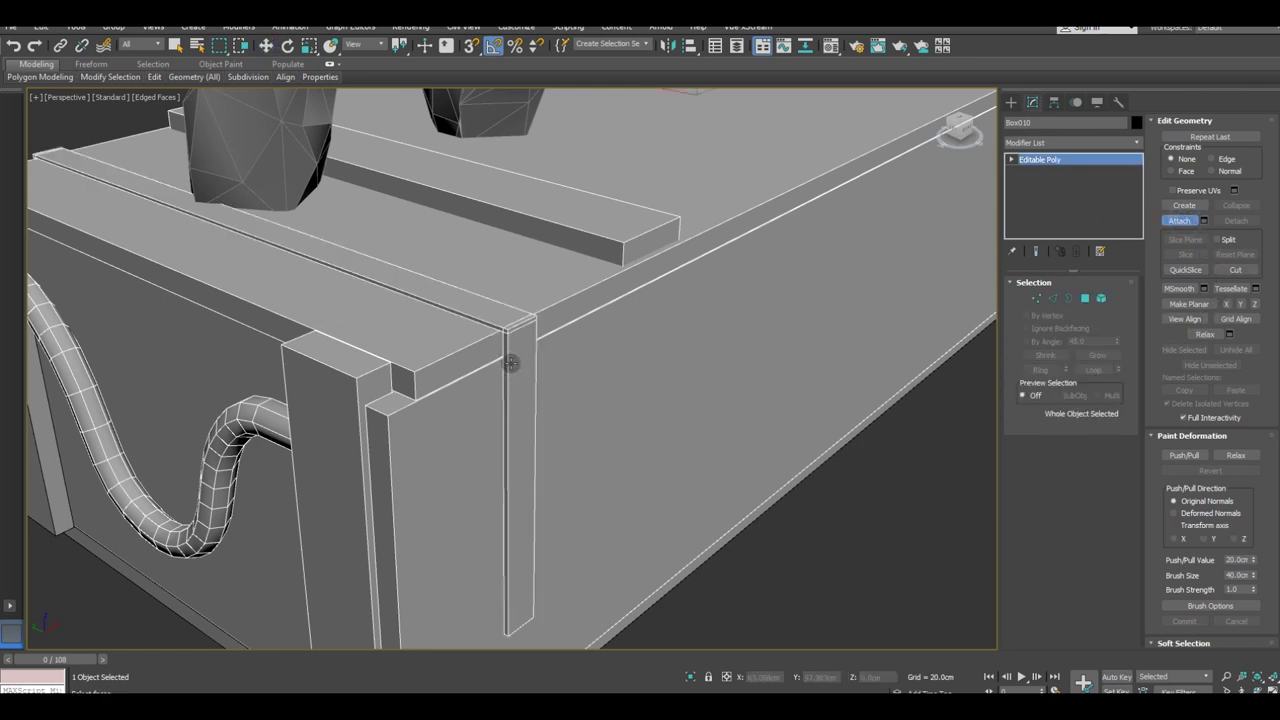
key("z")
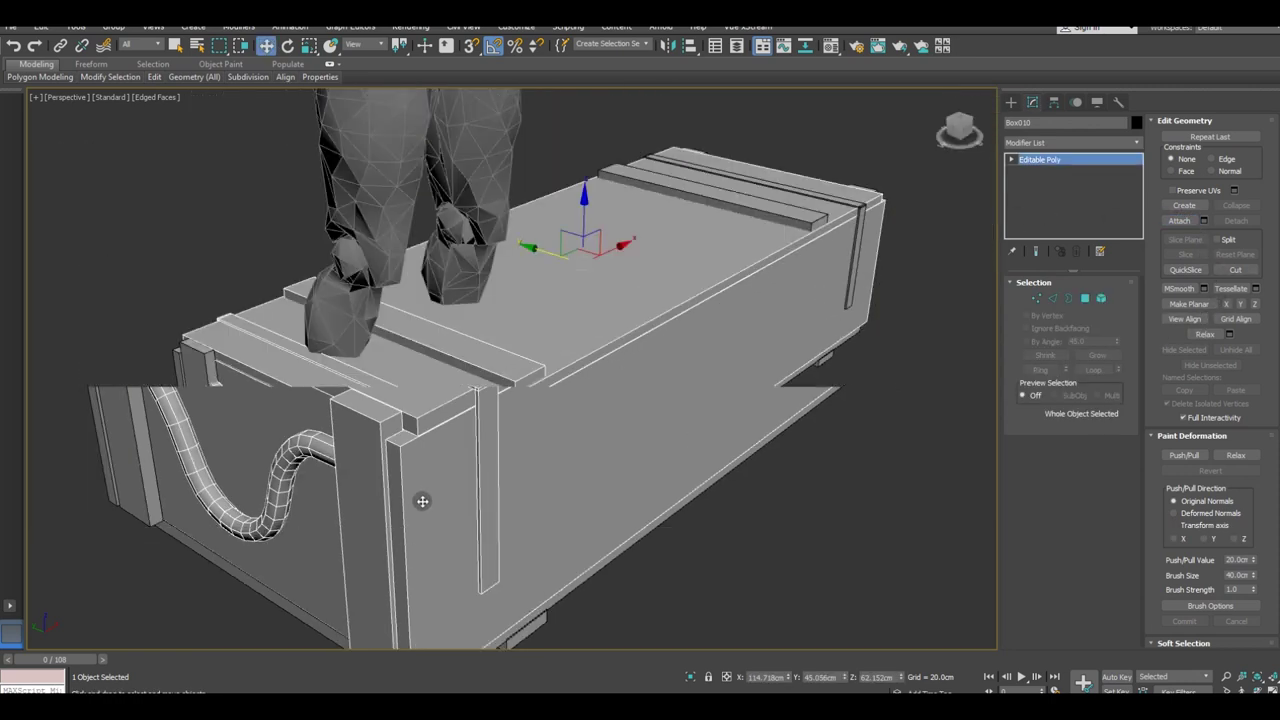
left_click(1141, 144)
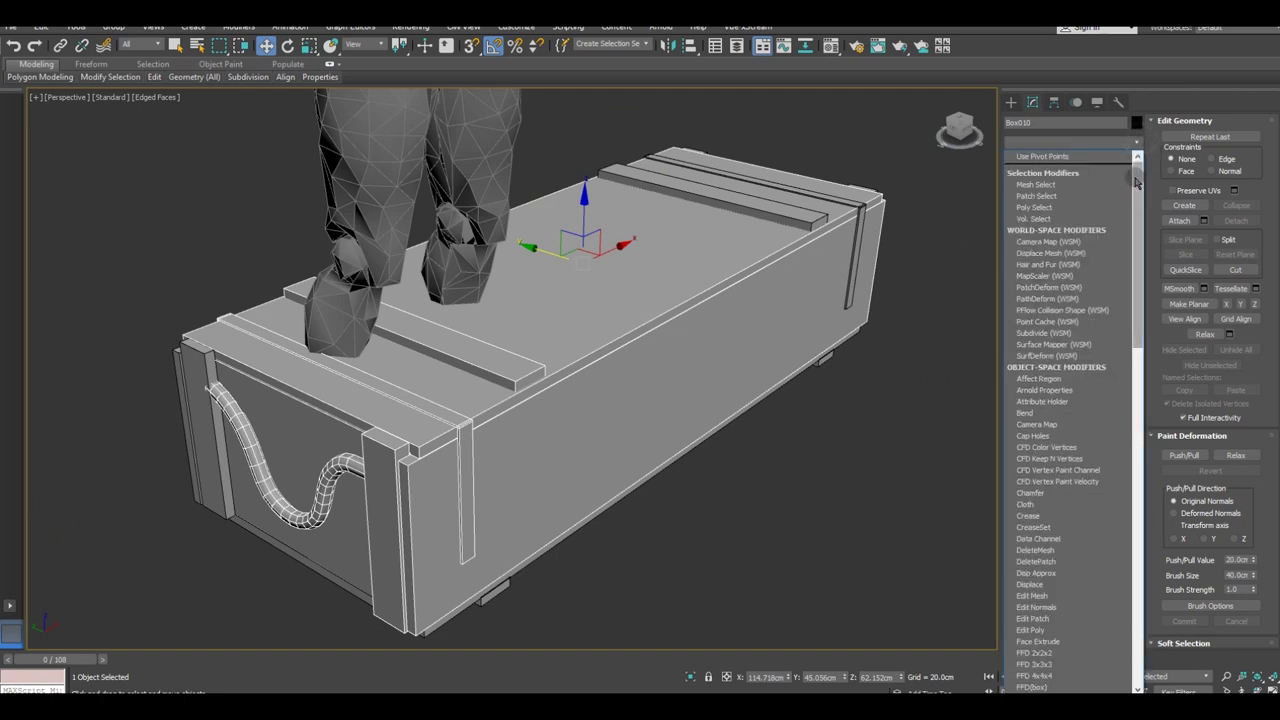
scroll(1090, 528, "down", 10)
left_click(1068, 522)
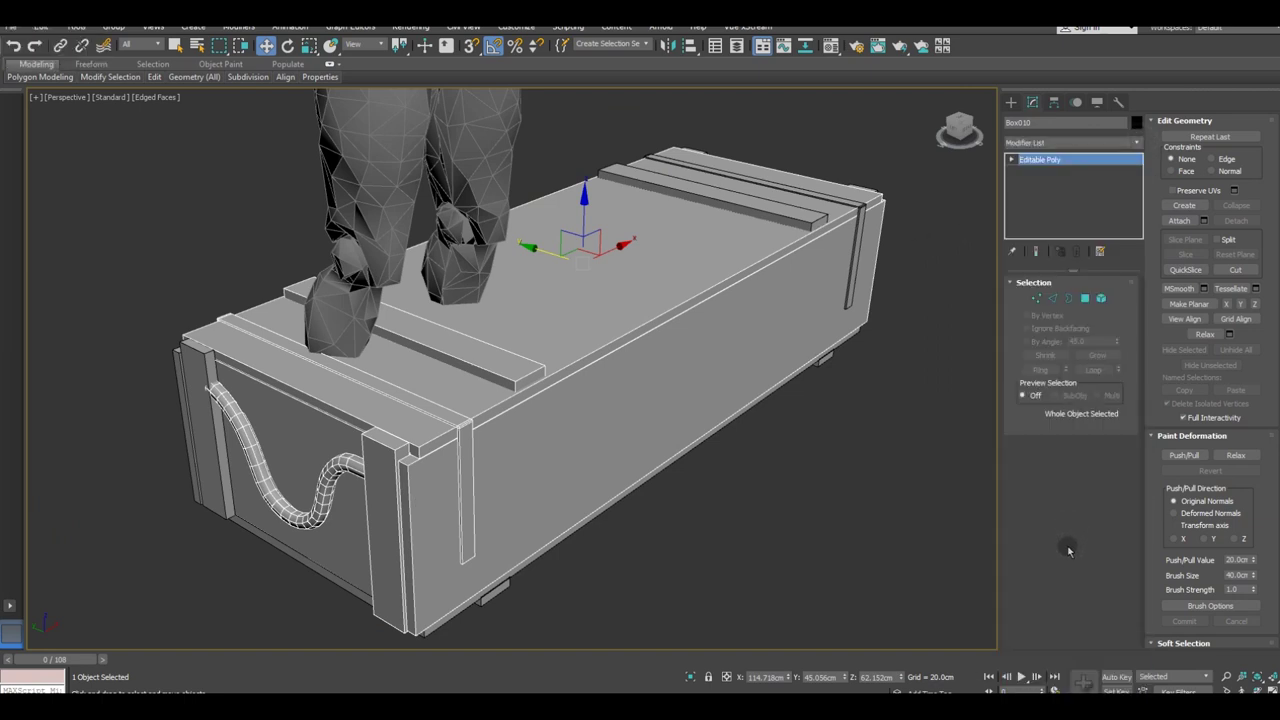
Step: In the UV editor, select the crate's vertical strip and preview the plain checker pattern
left_click(1068, 563)
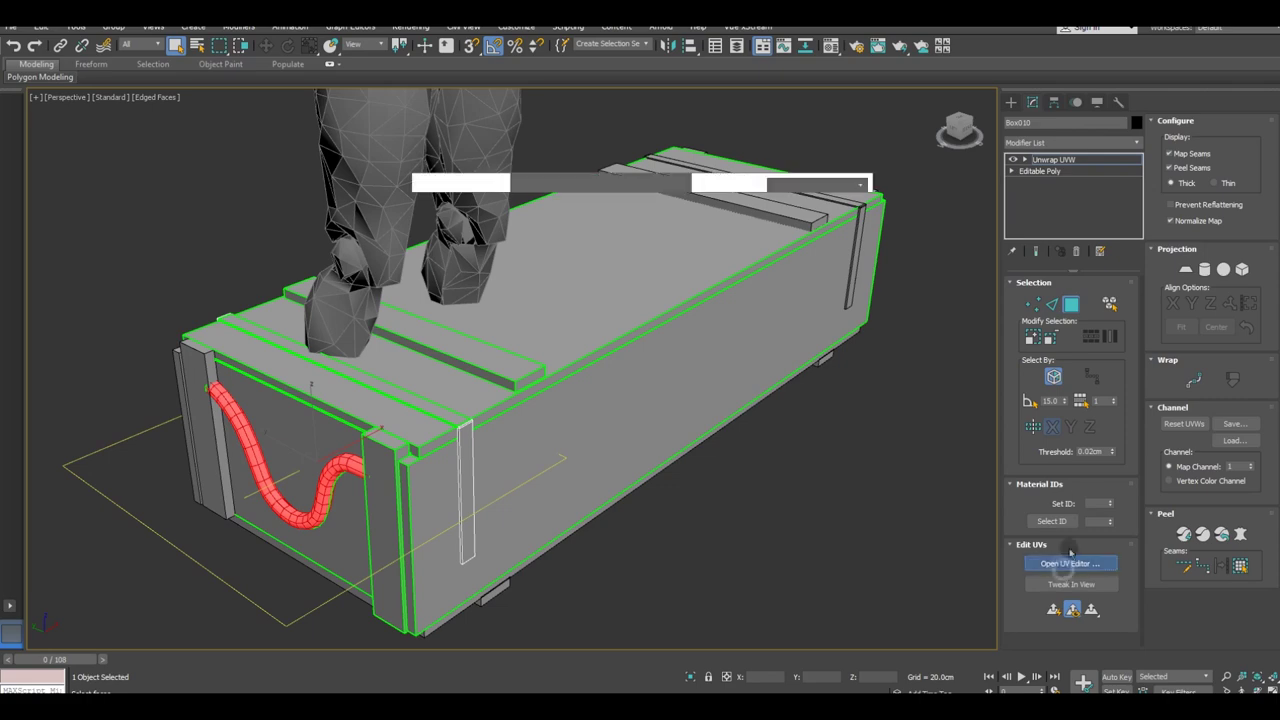
left_click(1109, 302)
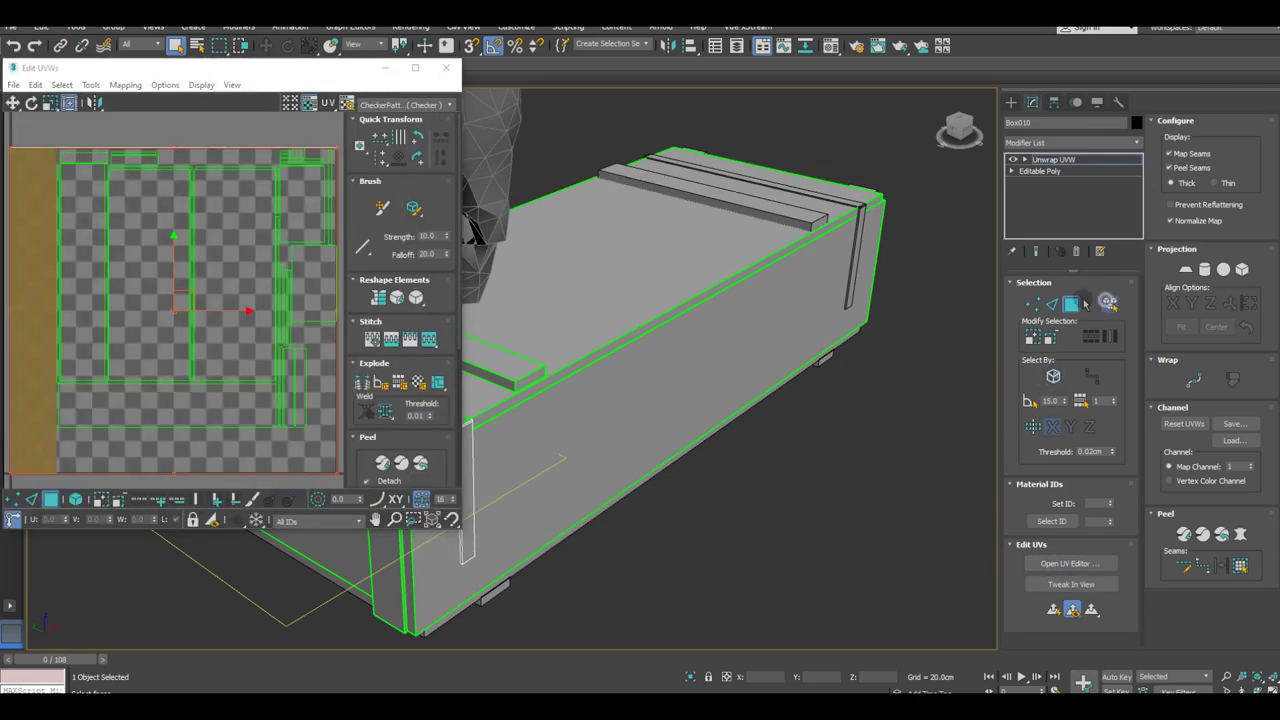
left_click(468, 514)
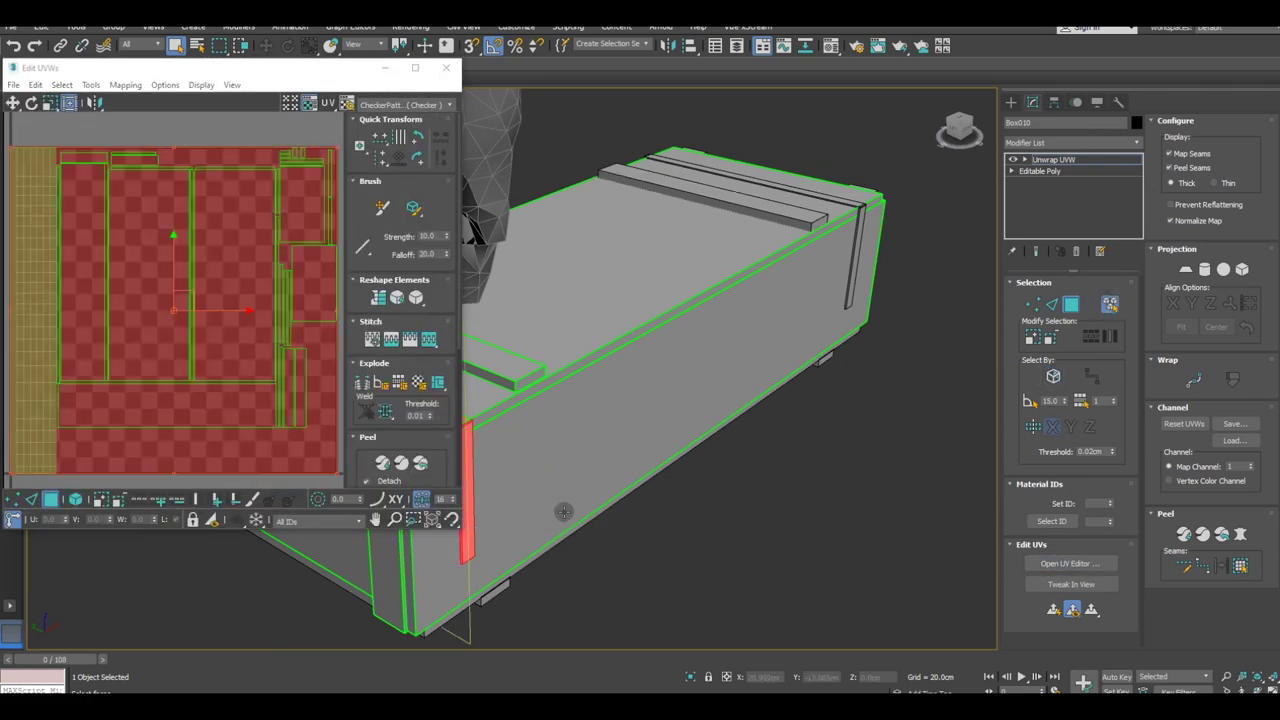
scroll(80, 289, "down", 2)
middle_click_drag(643, 448, 706, 443)
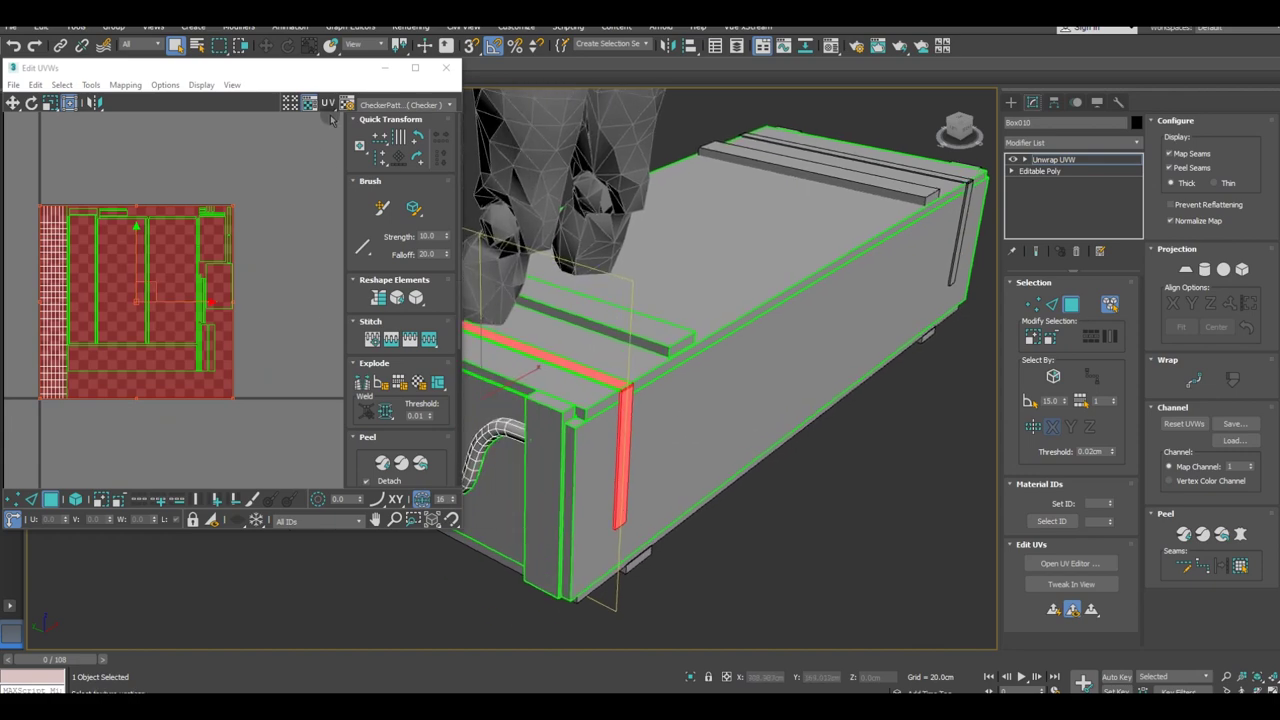
left_click(405, 104)
left_click(373, 117)
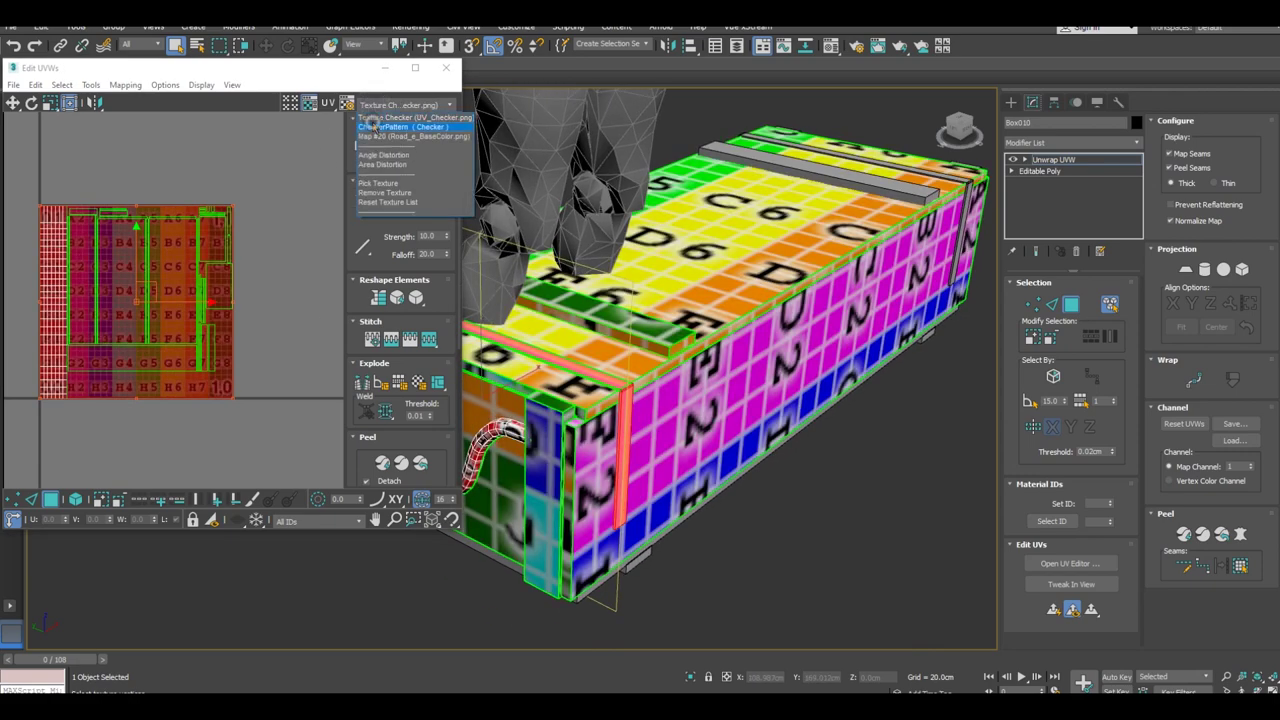
left_click(373, 118)
Step: Re-flatten the crate's UVs with Flatten Mapping and move the shells off to the right
left_click(125, 85)
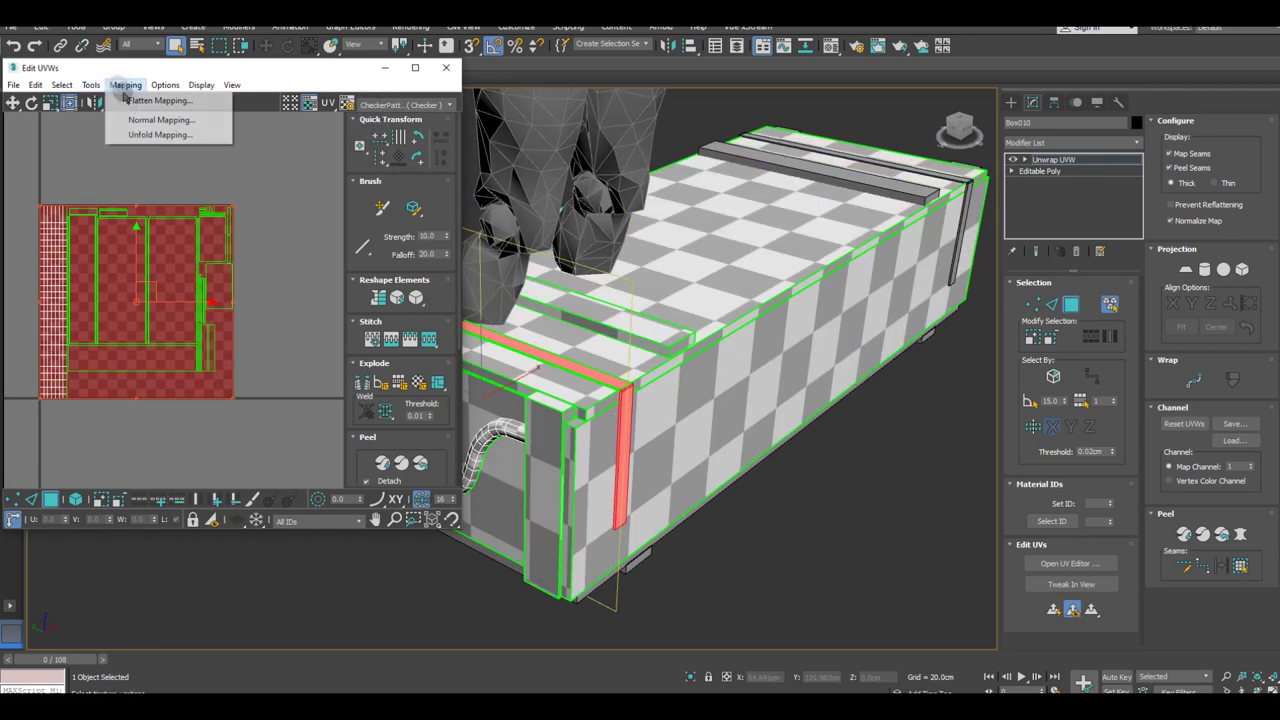
left_click(140, 100)
left_click(172, 120)
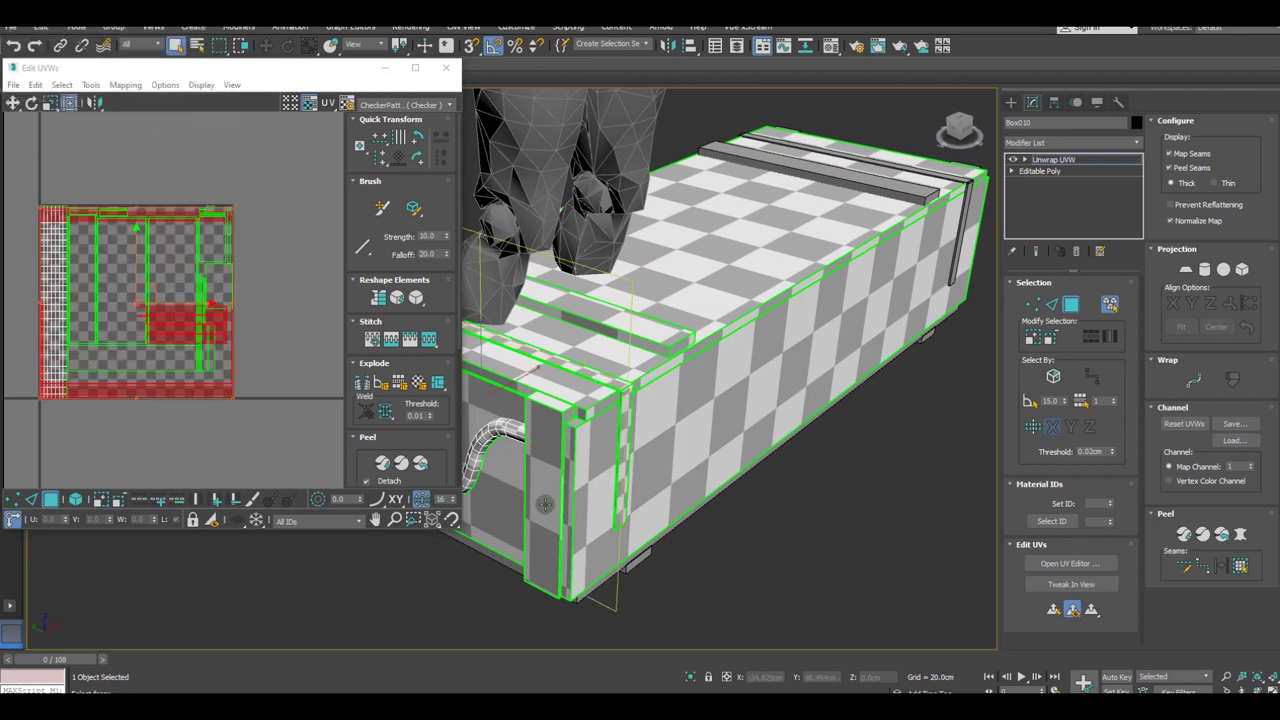
left_click(368, 437)
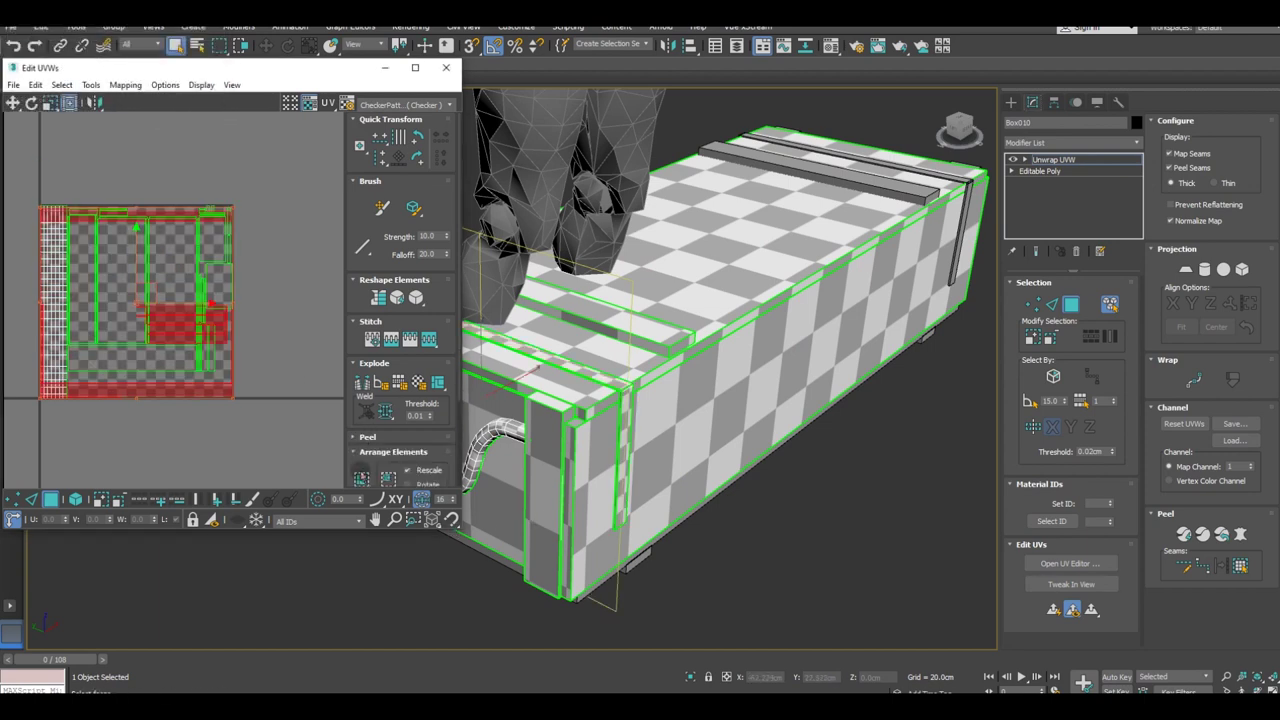
scroll(152, 293, "down", 3)
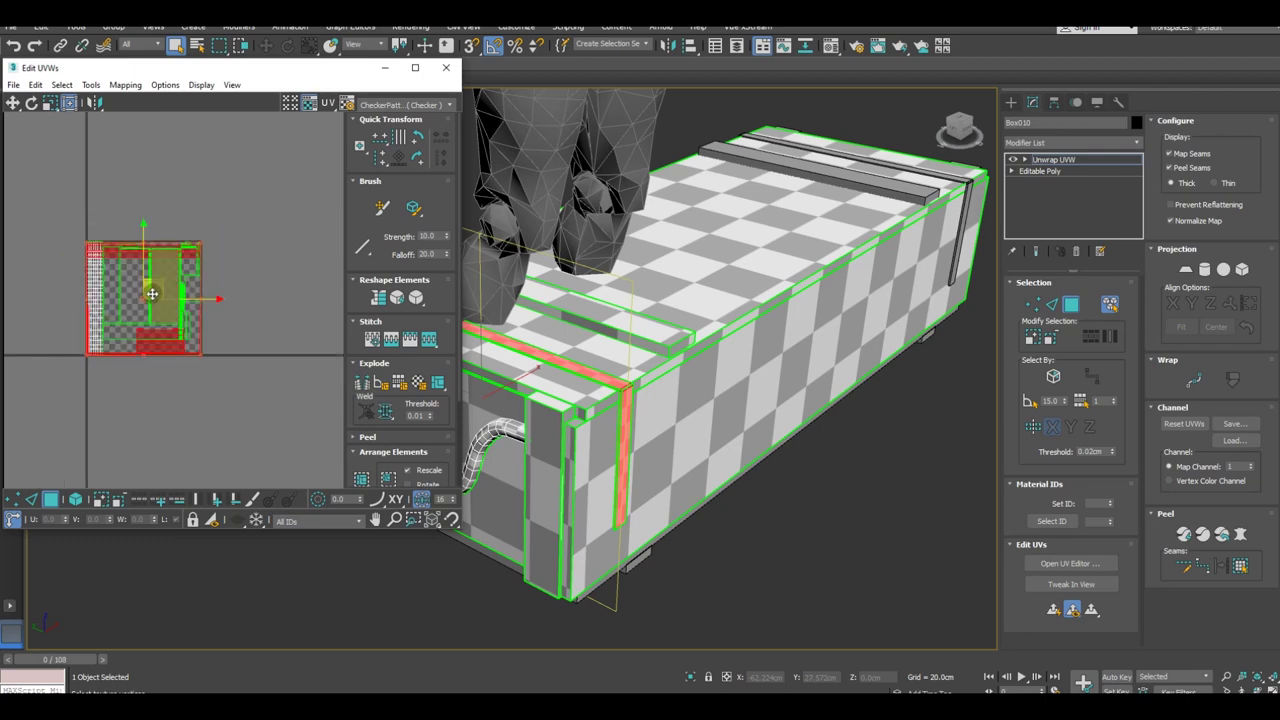
mouse_move(154, 288)
left_mouse_down()
mouse_move(286, 386)
mouse_move(293, 337)
left_mouse_up()
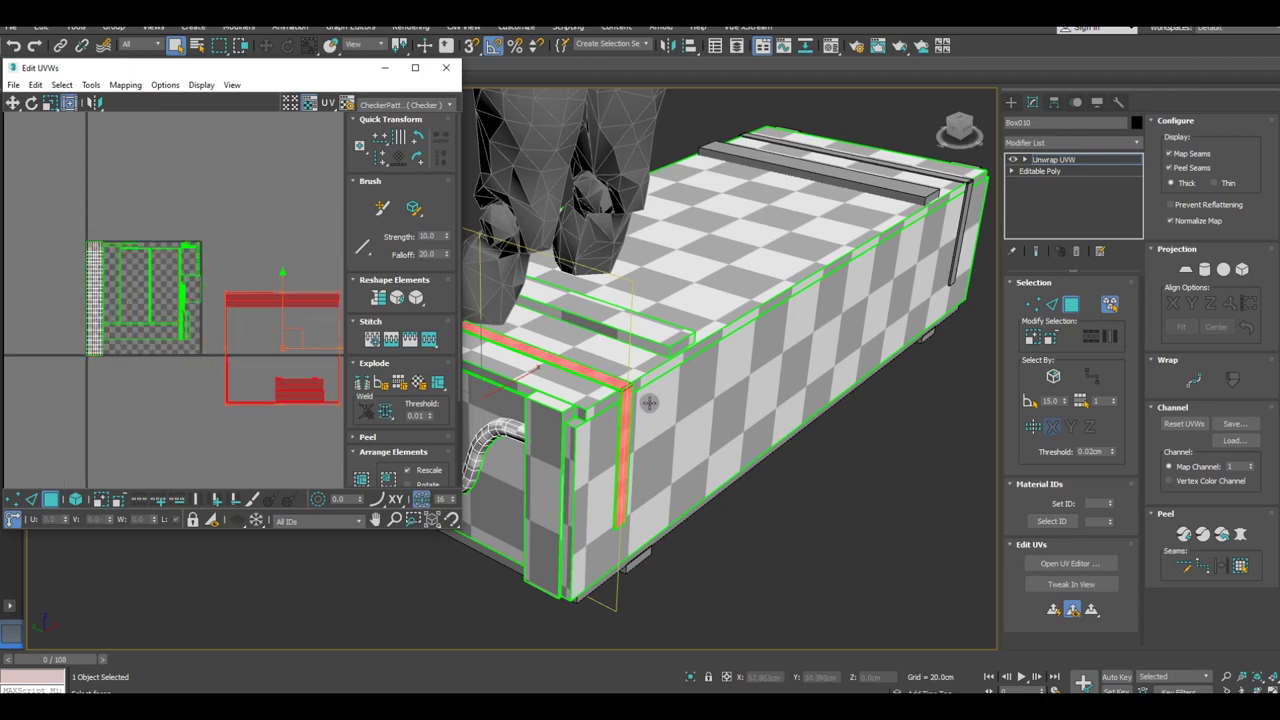
scroll(628, 394, "up", 2)
scroll(626, 391, "up", 2)
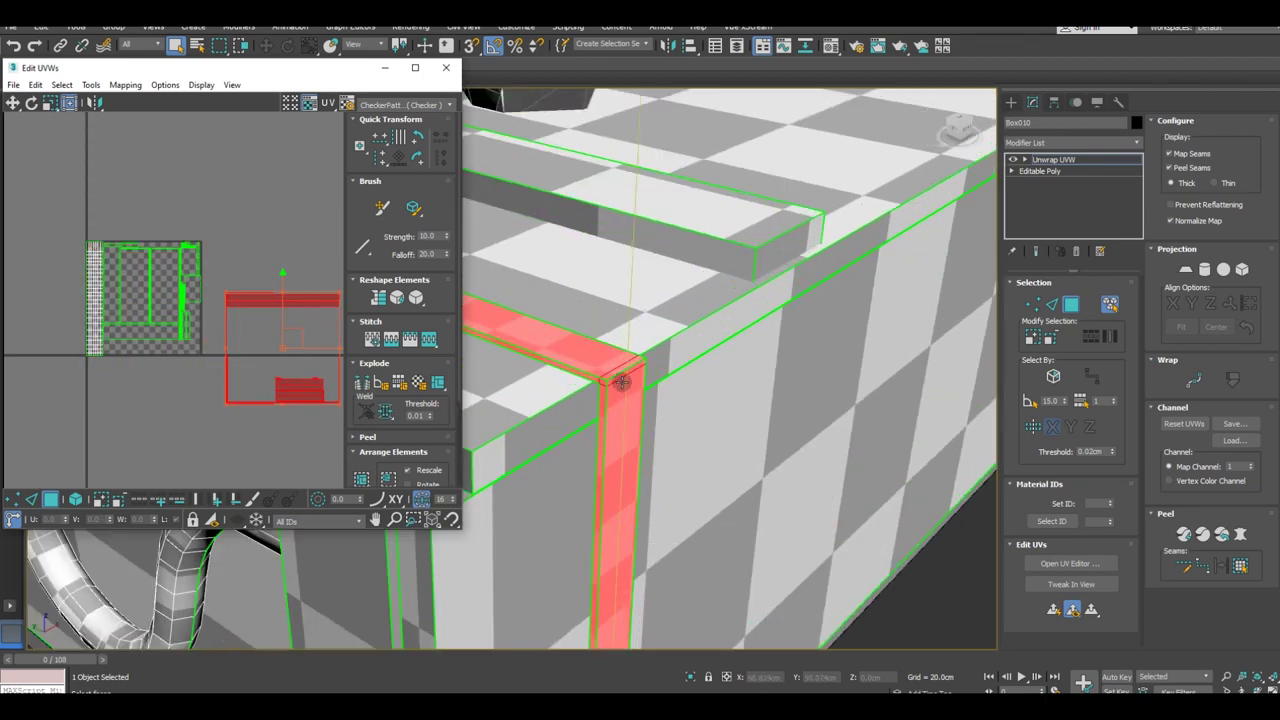
scroll(623, 386, "up", 2)
scroll(620, 381, "up", 2)
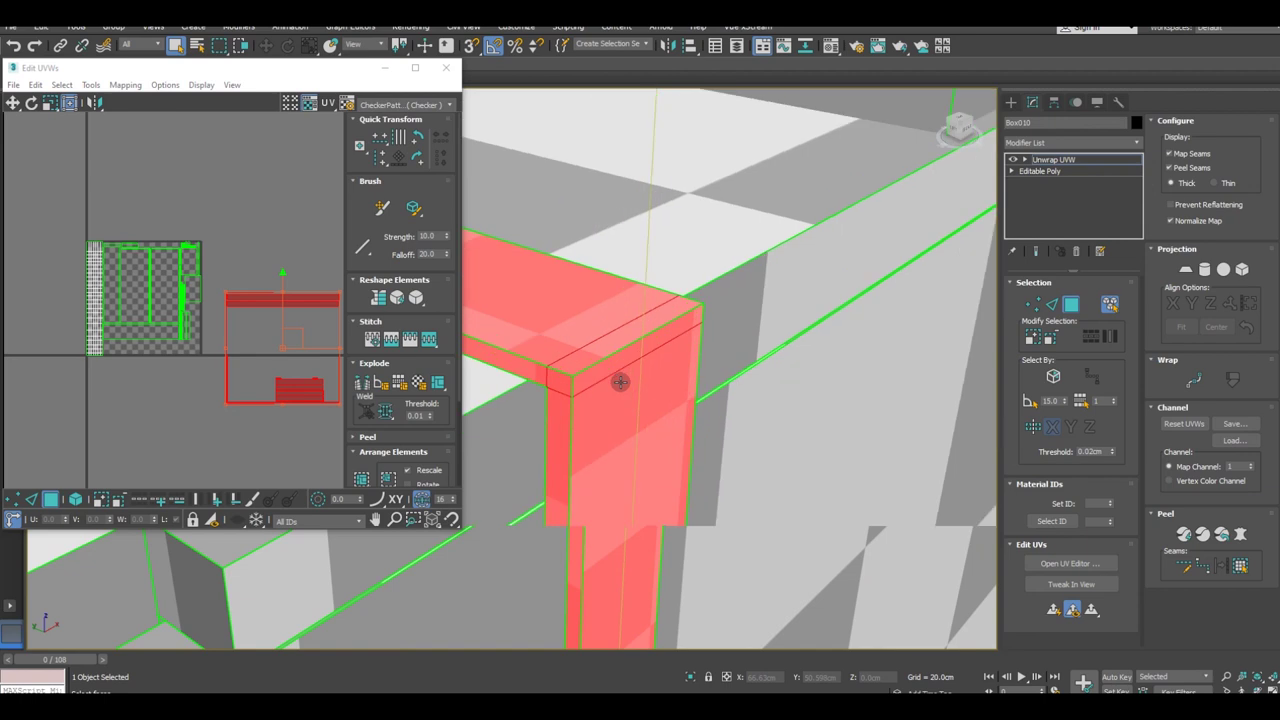
Step: Select the red leg's front and top faces using grow-by-angle face selection
left_click(1027, 403)
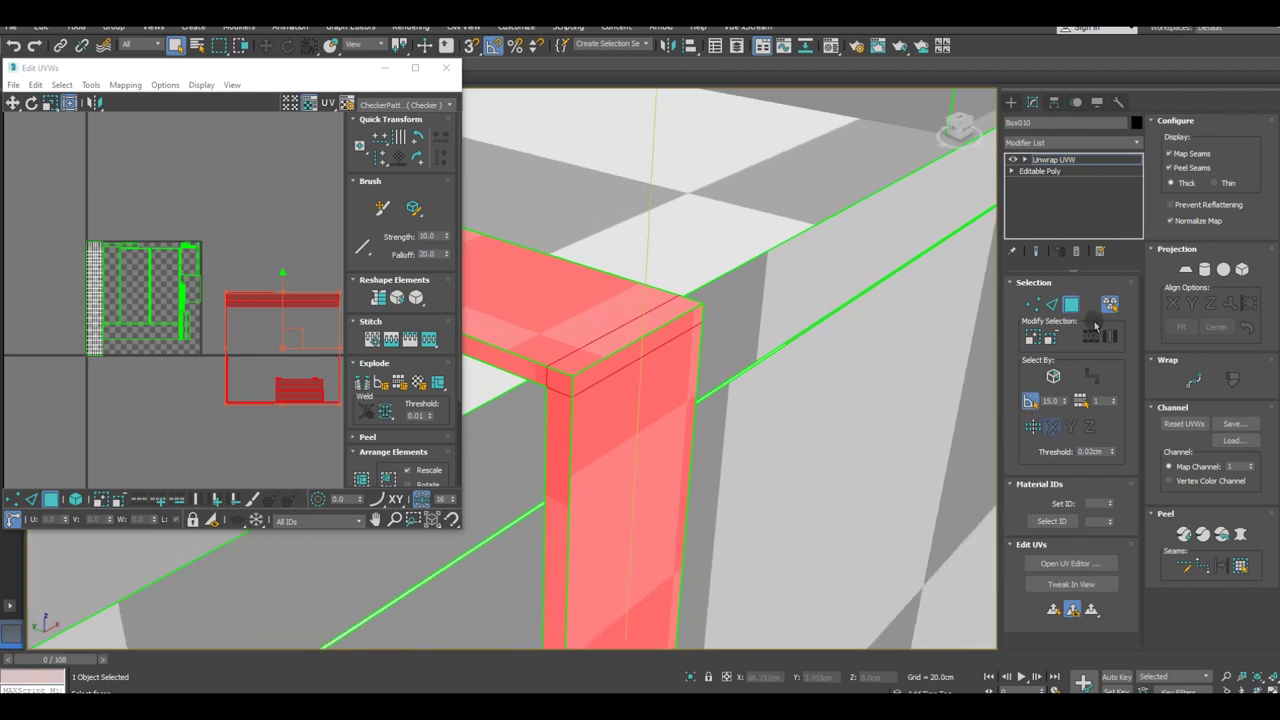
left_click(626, 390)
left_click(590, 332, "ctrl")
scroll(633, 371, "down", 3)
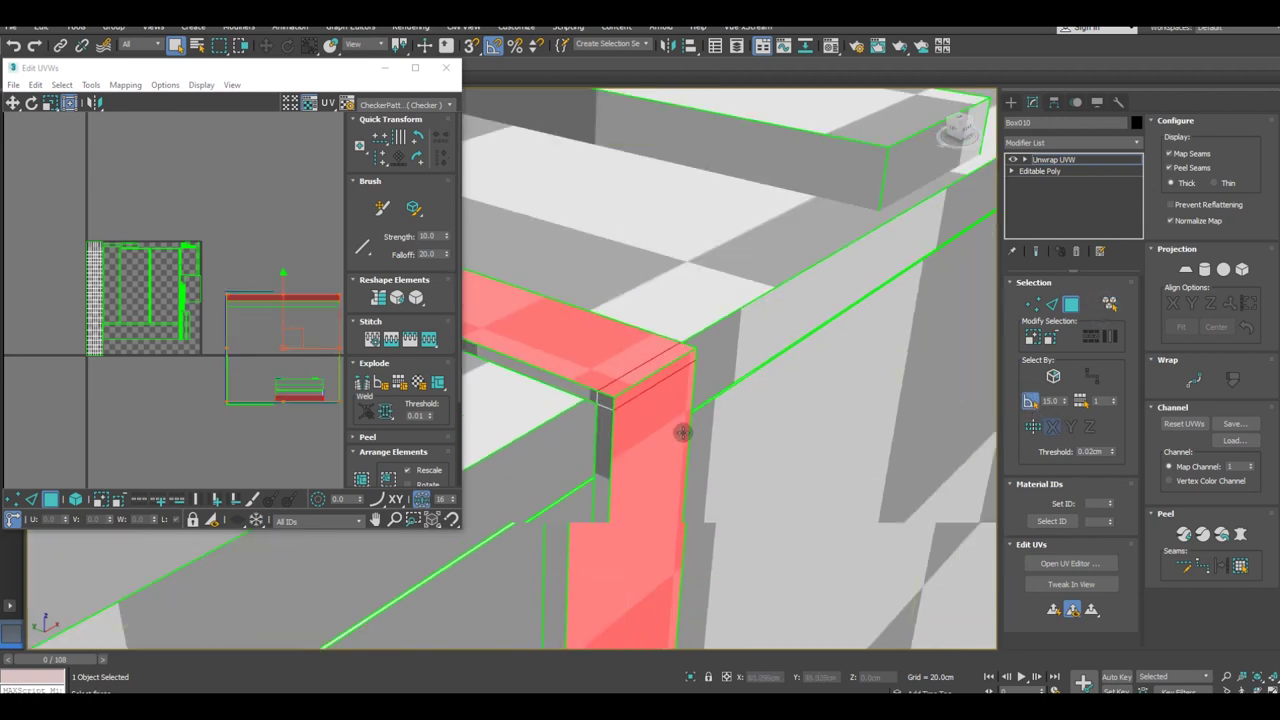
scroll(680, 431, "down", 5)
mouse_move(706, 457)
middle_mouse_down("alt")
mouse_move(849, 455)
mouse_move(800, 462)
middle_mouse_up("alt")
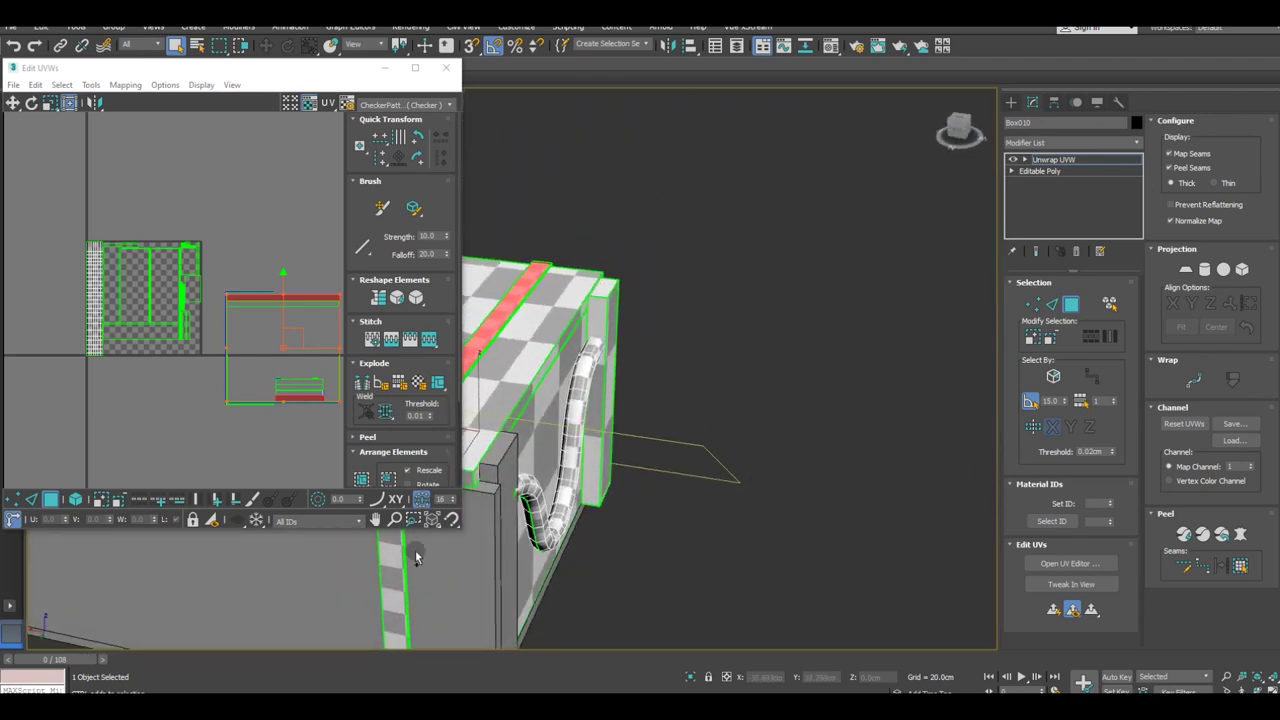
middle_click_drag(386, 567, 390, 562, "alt")
scroll(594, 520, "up", 3)
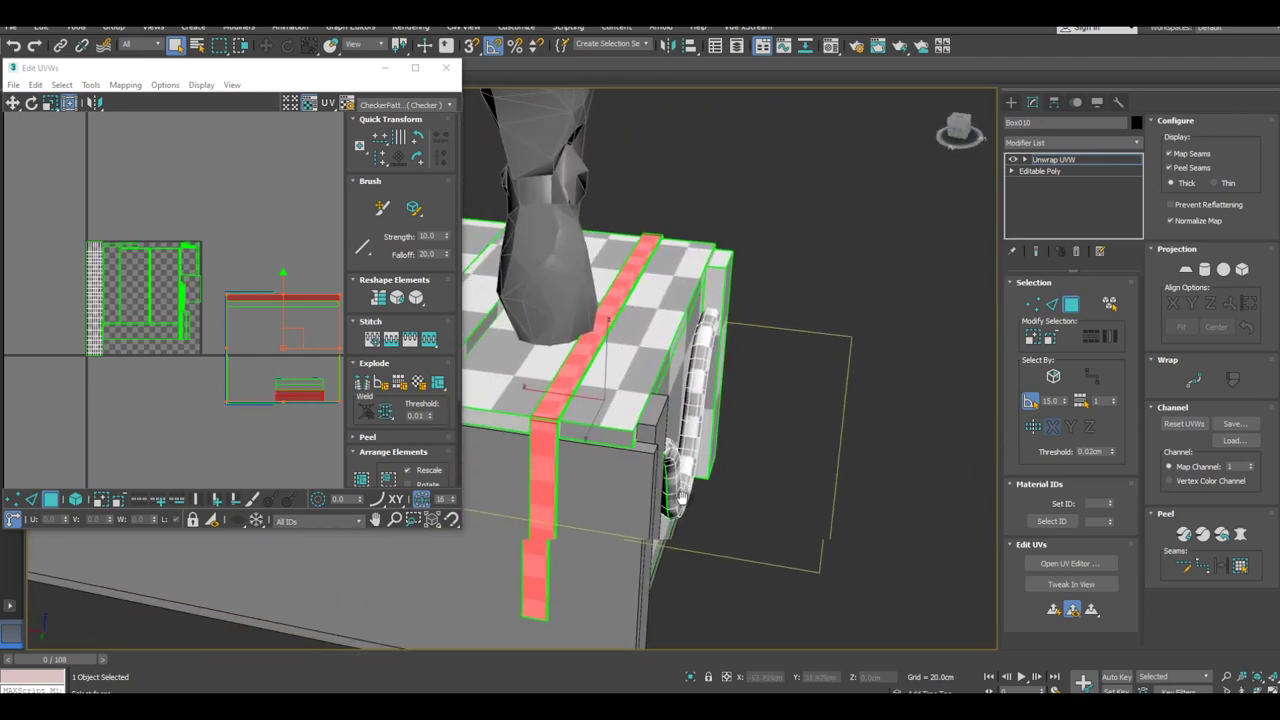
scroll(566, 416, "up", 2)
scroll(566, 416, "up", 2)
scroll(556, 418, "up", 2)
scroll(554, 422, "up", 2)
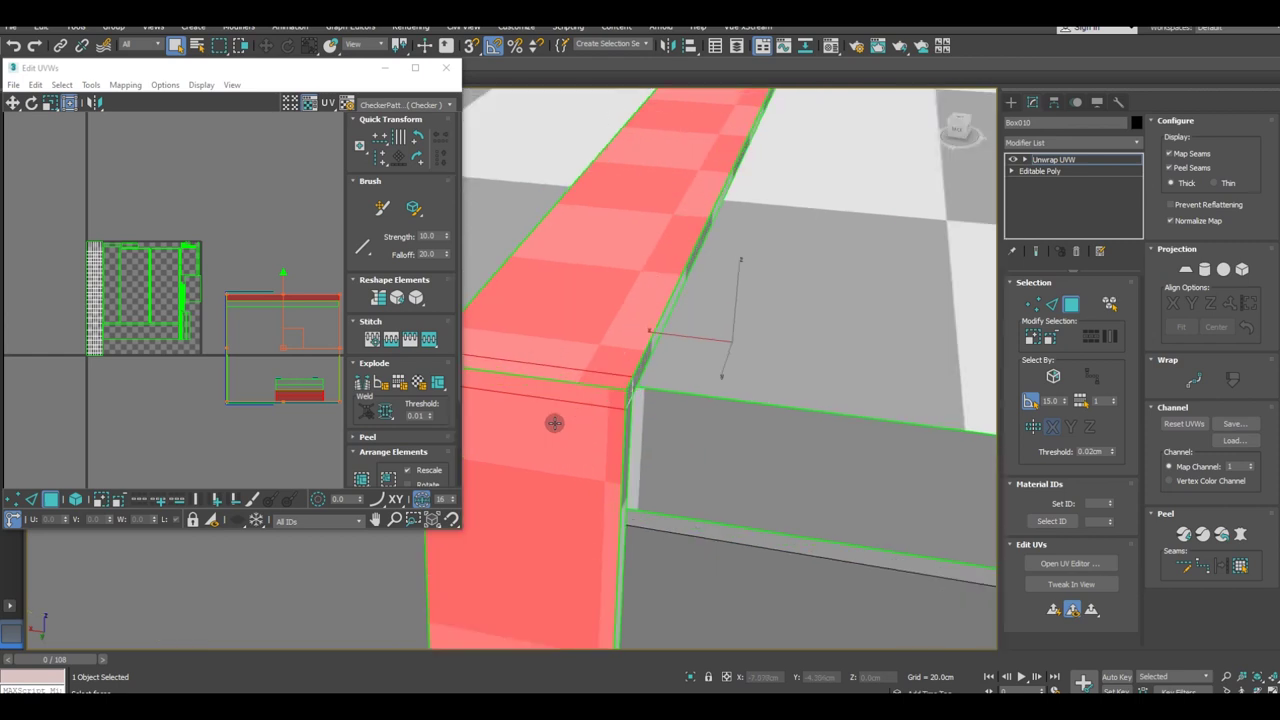
Step: Quick Peel the selected leg faces into a straight vertical UV strip
left_click(1051, 610)
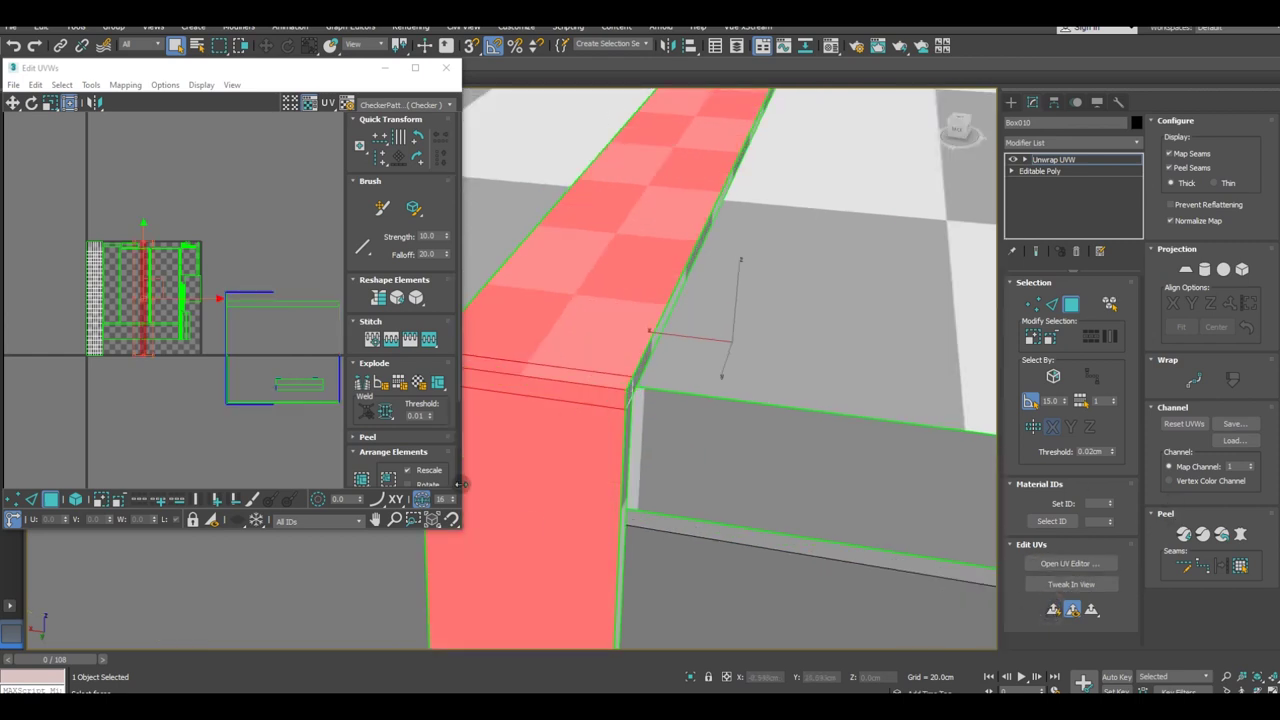
left_click(362, 438)
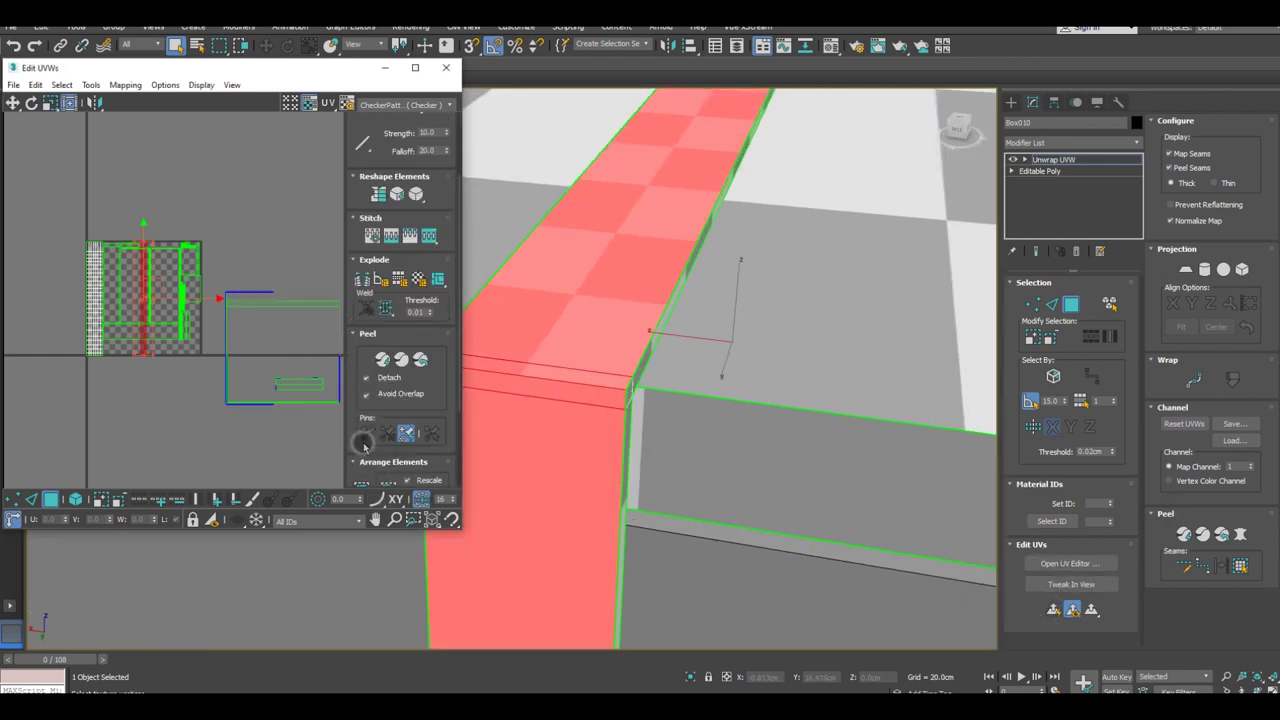
left_click(383, 360)
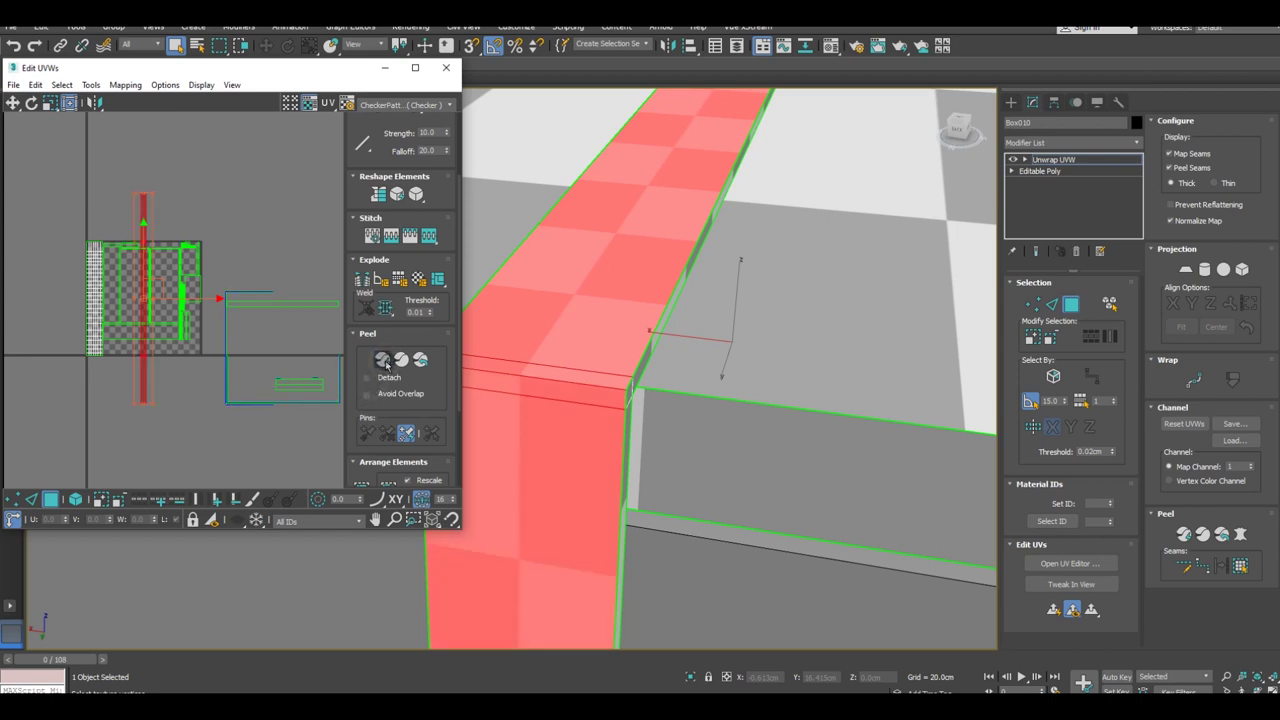
middle_click_drag(245, 333, 200, 358)
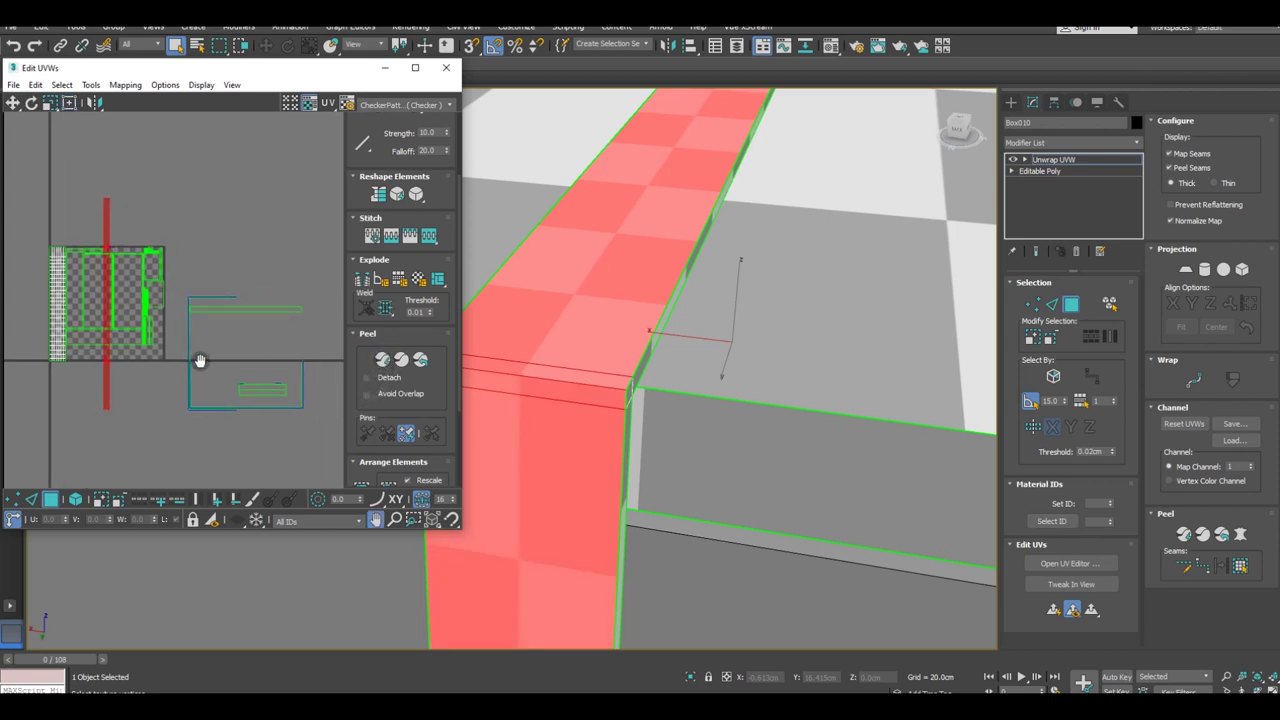
left_click_drag(183, 284, 381, 472)
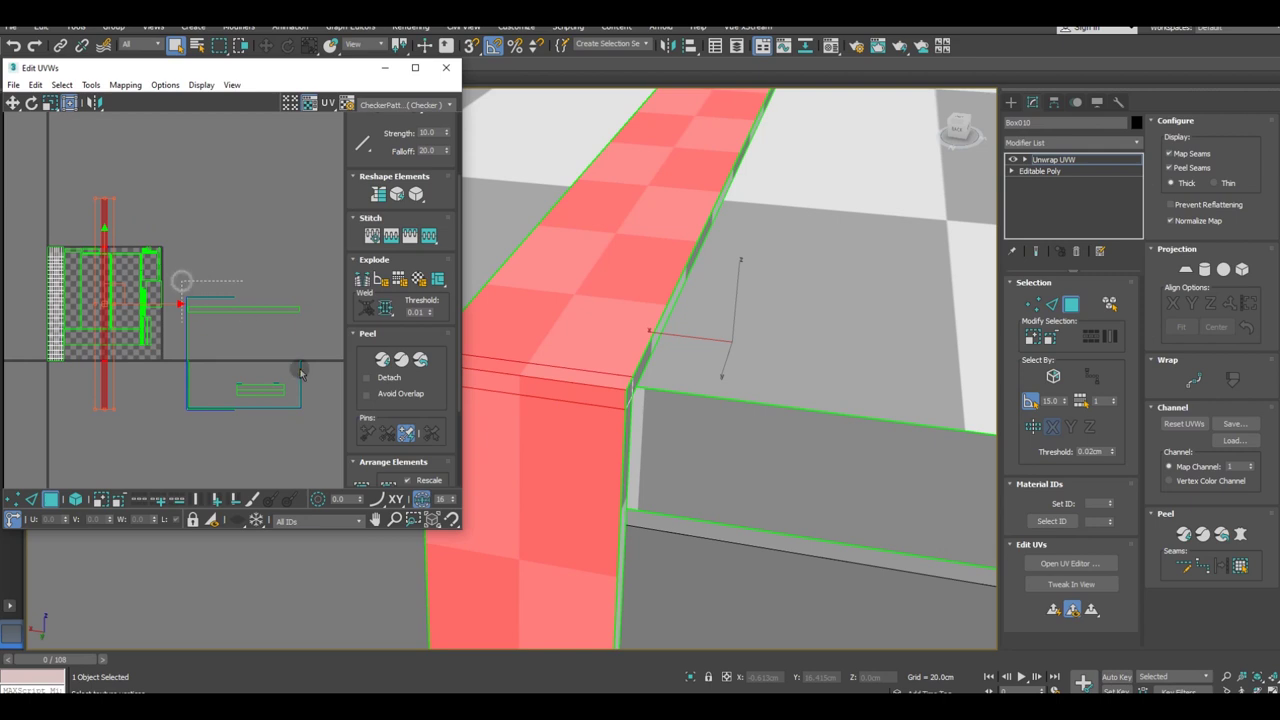
left_click(218, 440)
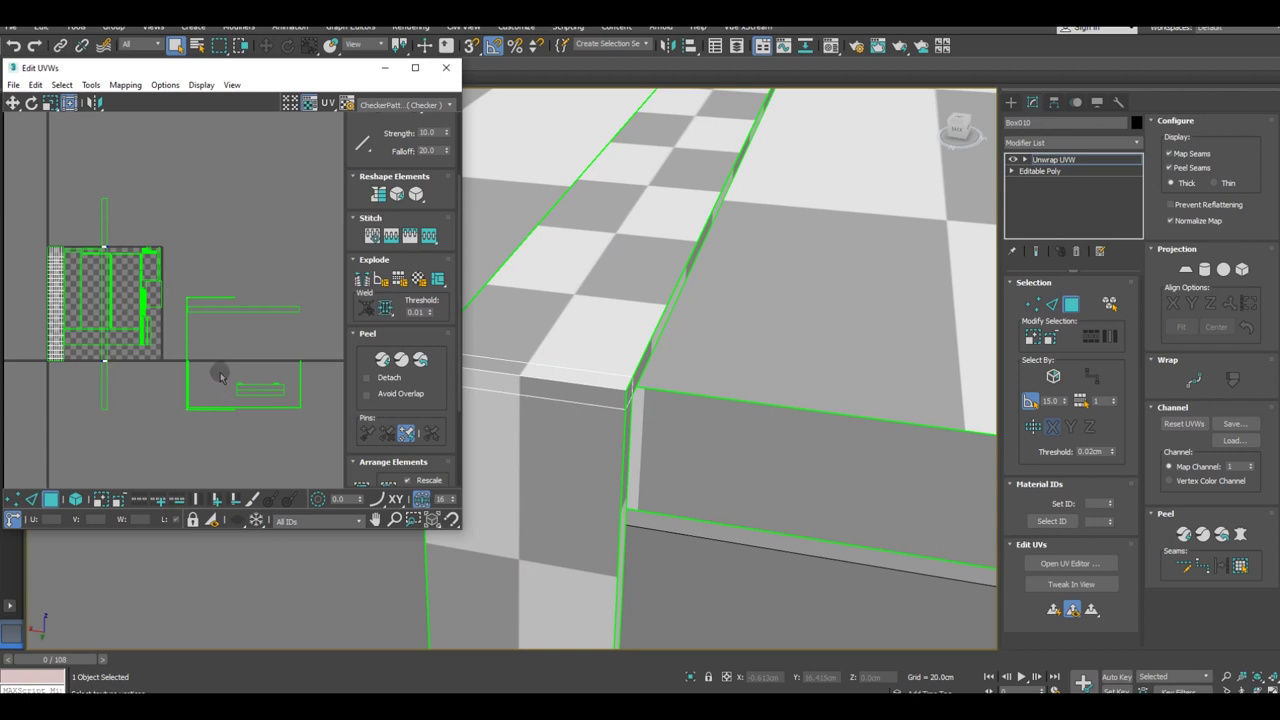
Step: Select the top UV strip together with the small bottom UV element
left_click(277, 309)
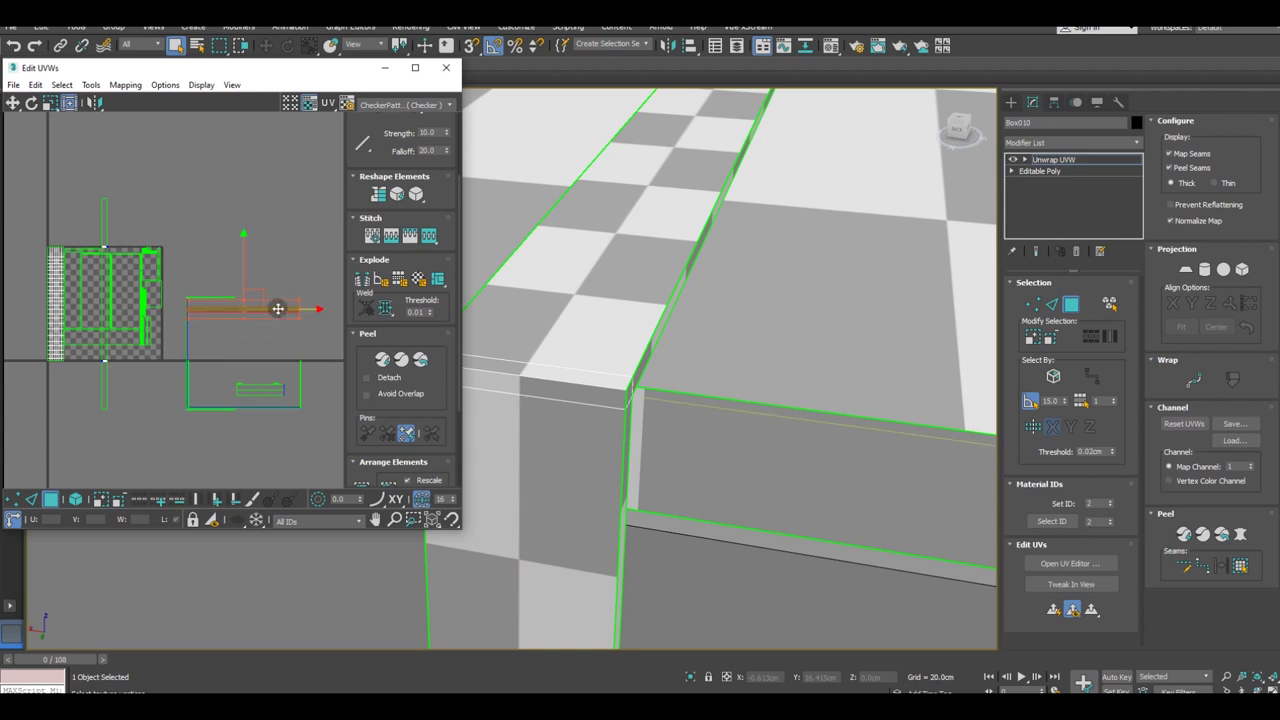
left_click_drag(229, 363, 225, 442)
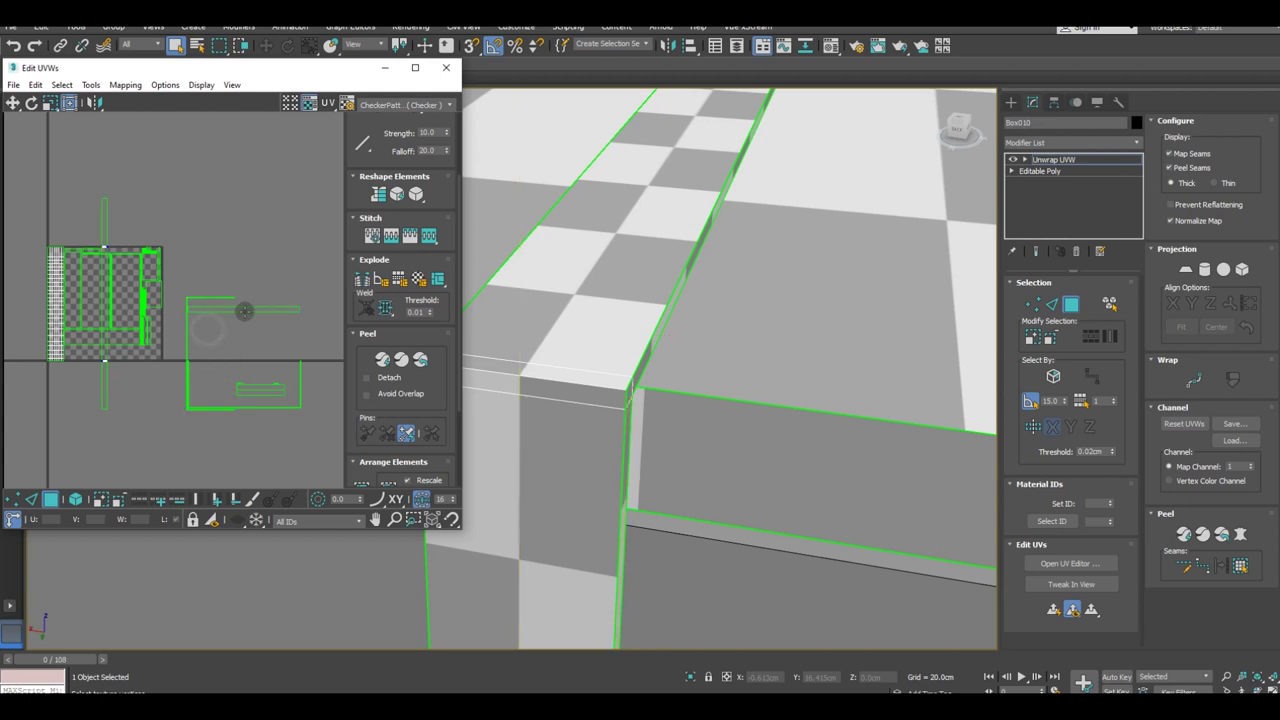
left_click(279, 312)
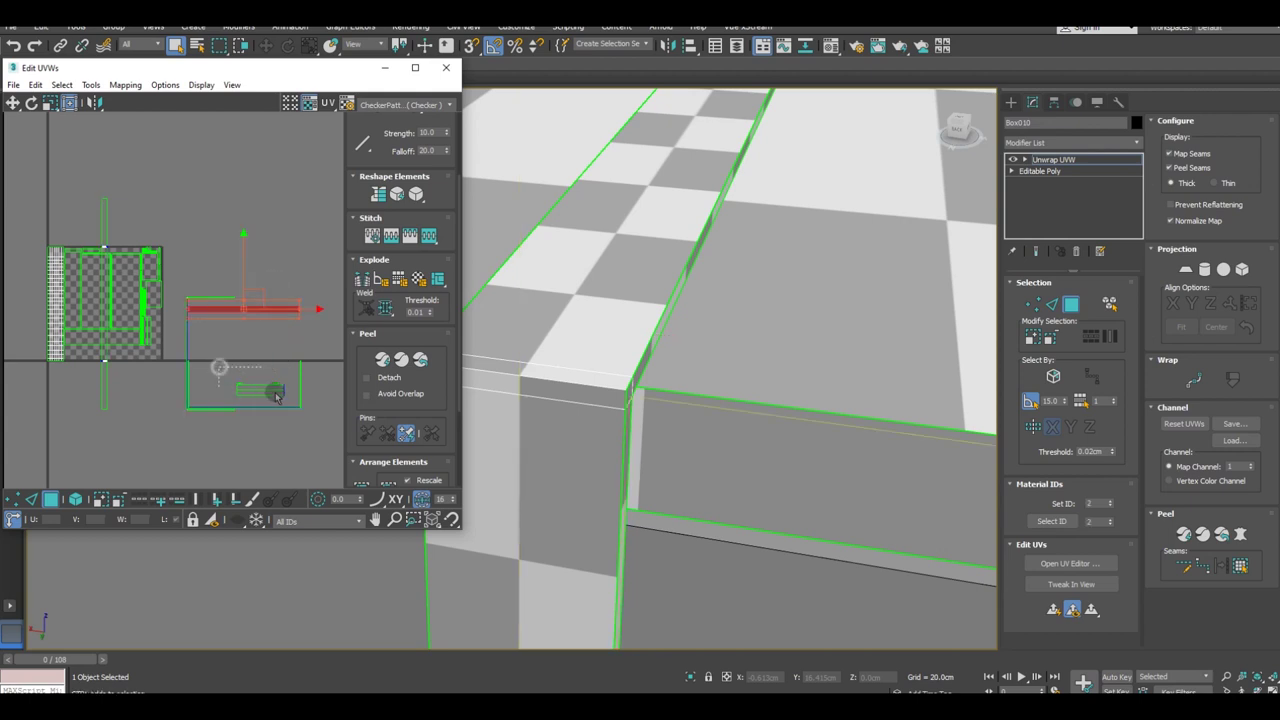
left_click_drag(219, 366, 283, 401)
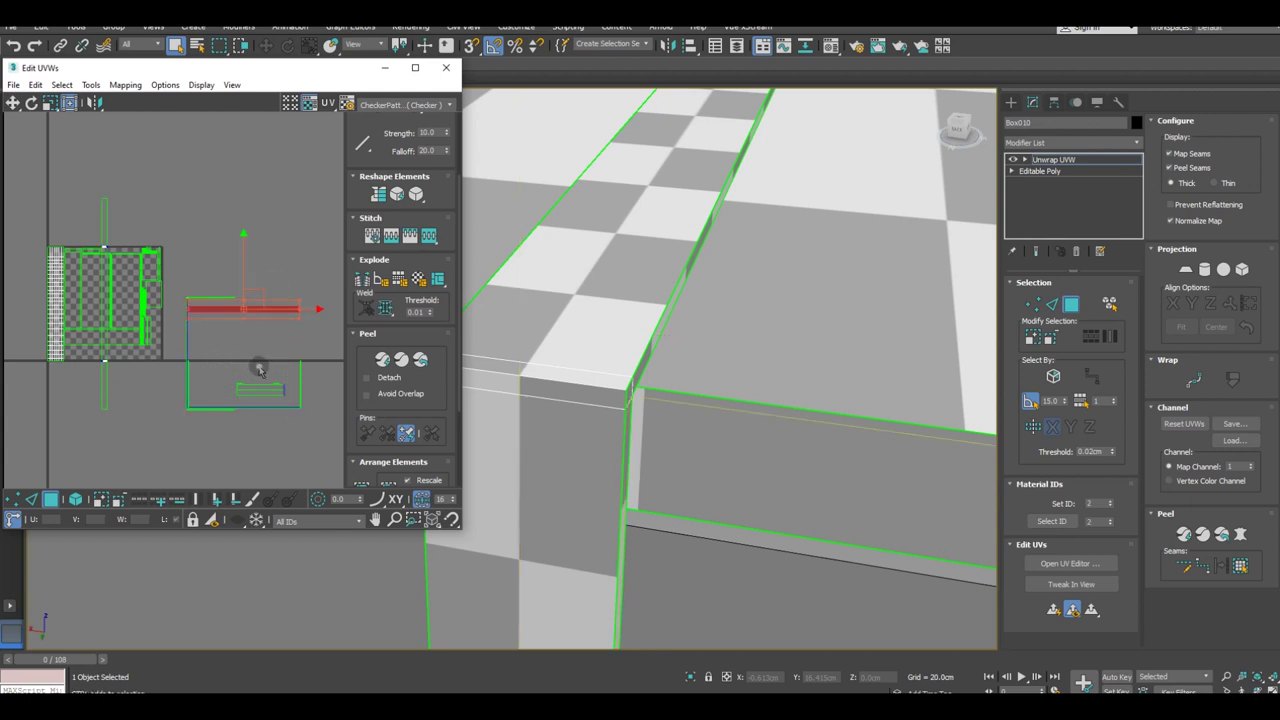
left_click(259, 389, "ctrl")
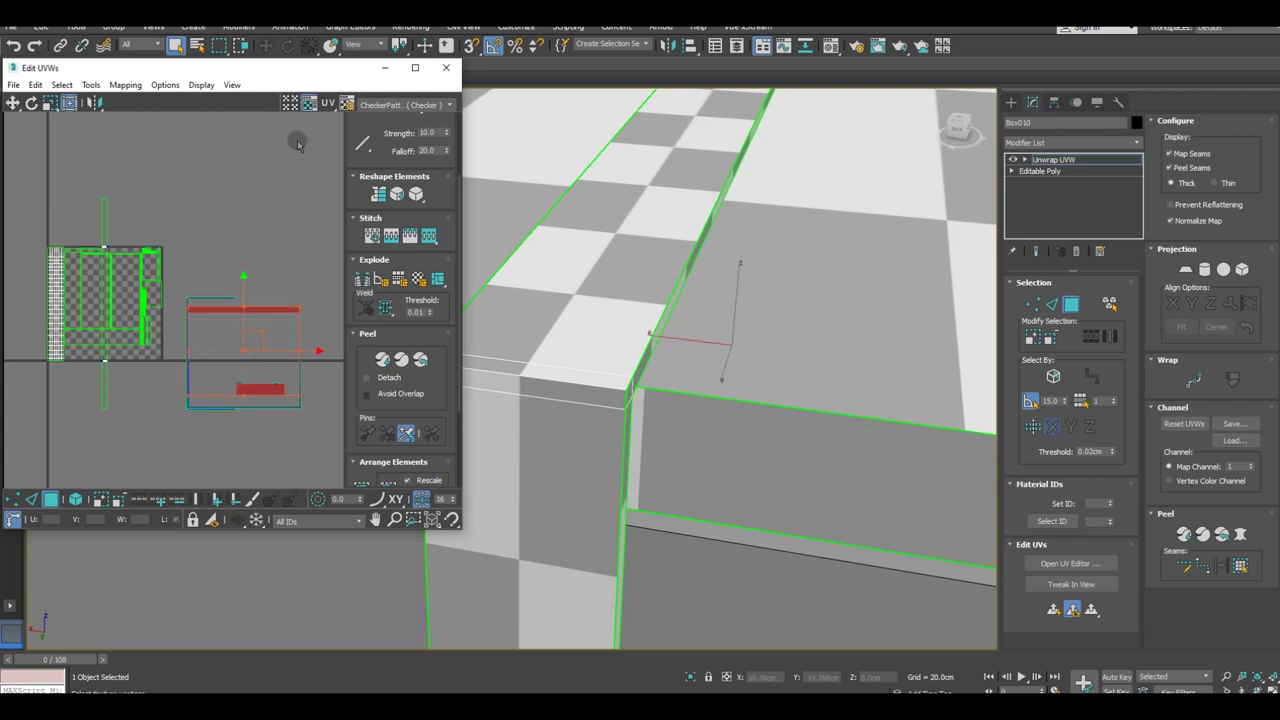
left_click_drag(229, 68, 219, 153)
left_click(147, 99)
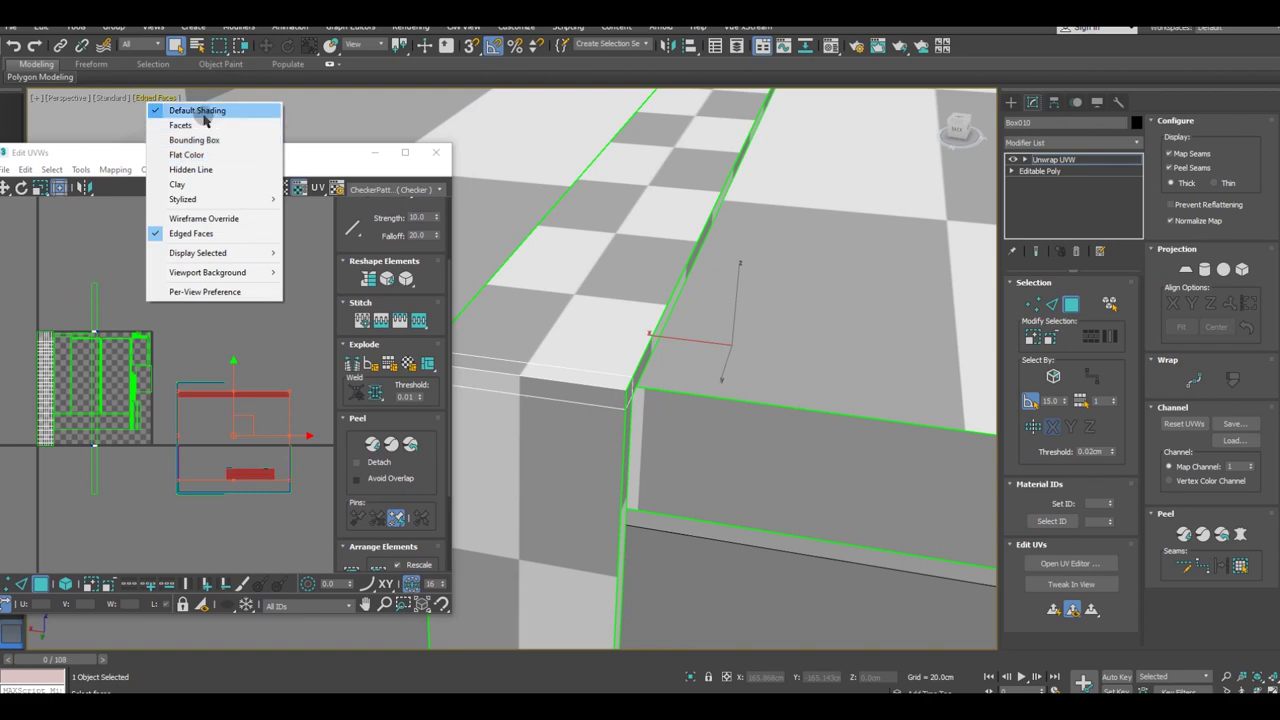
Step: Set the viewport to wireframe and enable editing the selection's UVs
left_click(204, 218)
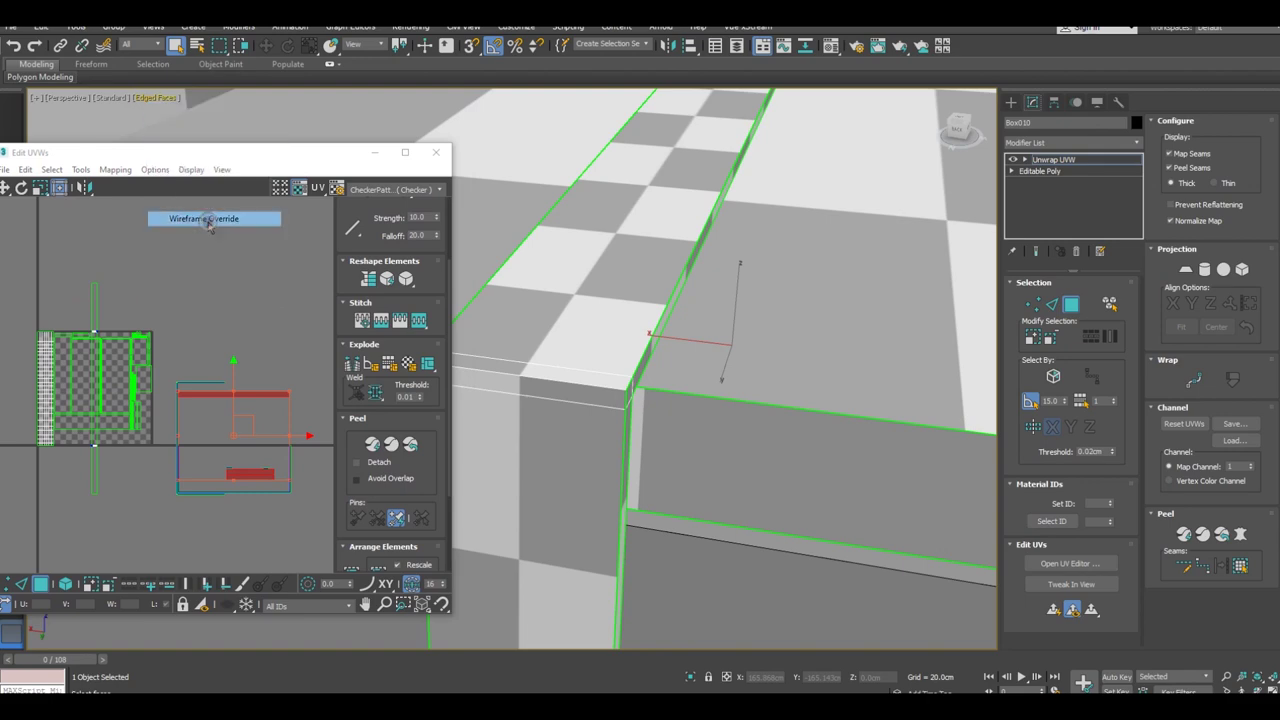
scroll(598, 342, "down", 5)
middle_click_drag(612, 366, 612, 378, "alt")
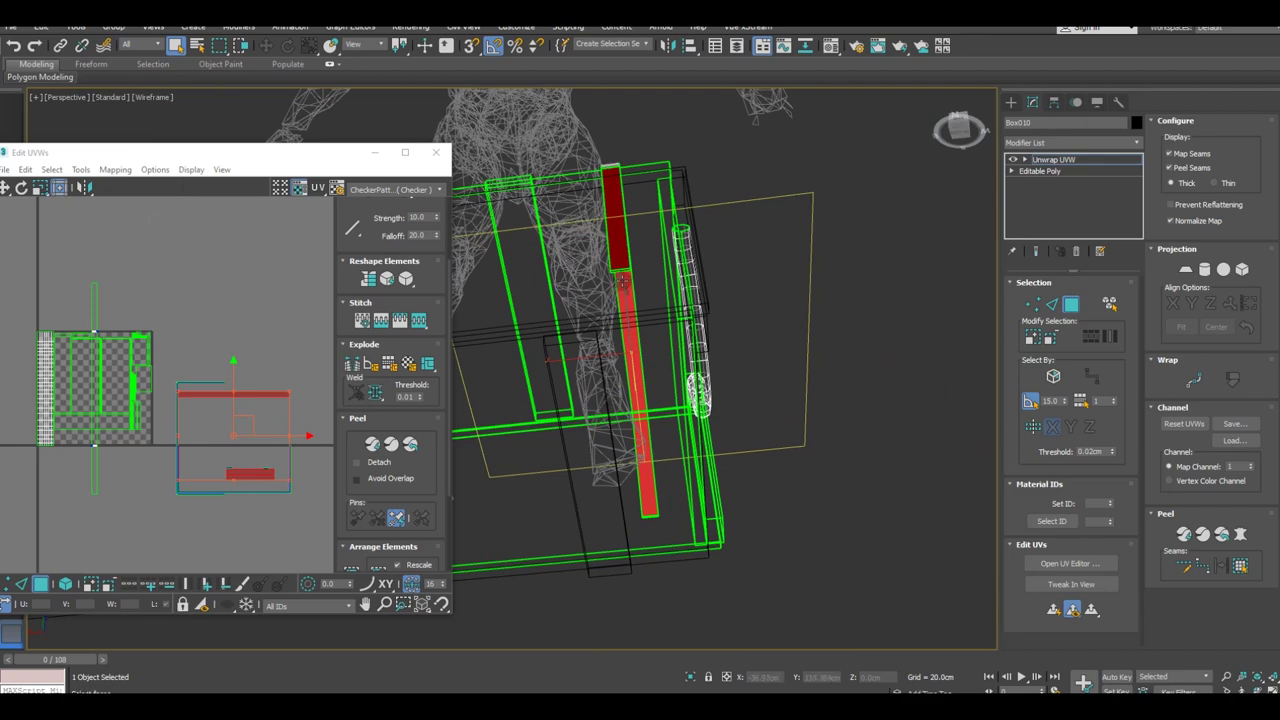
scroll(623, 283, "up", 5)
left_click(1053, 608)
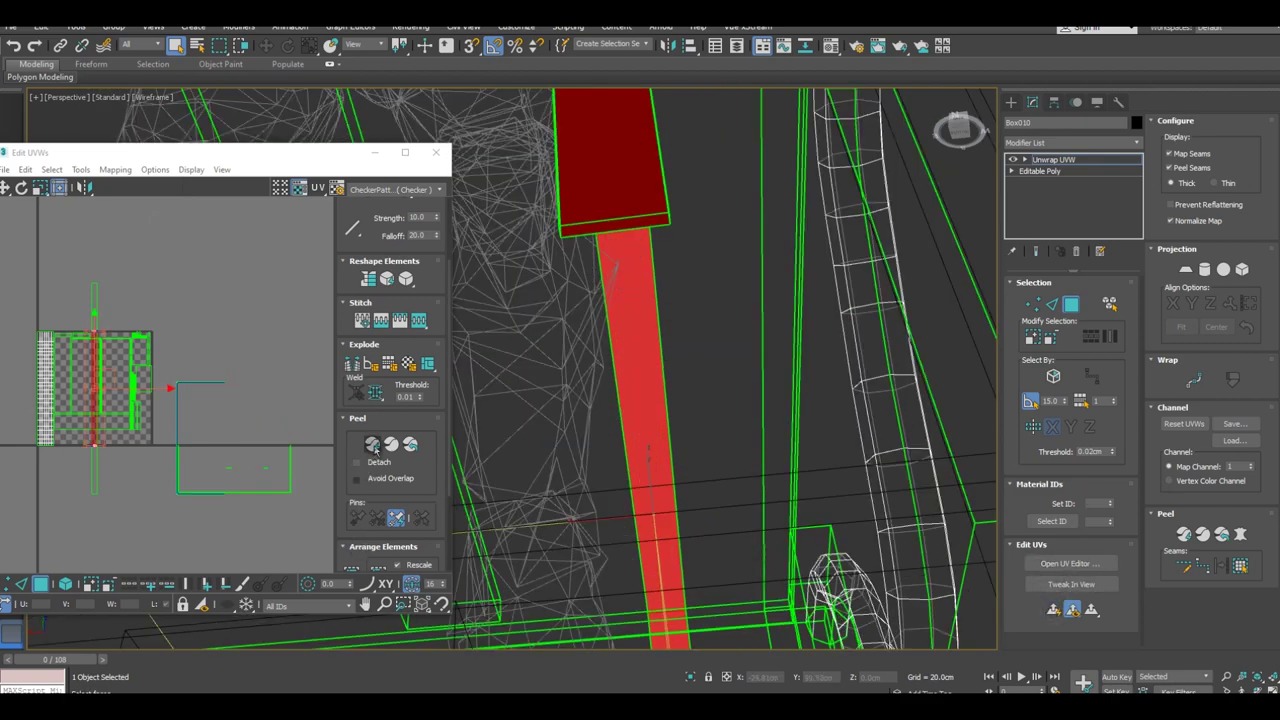
Step: Move the long vertical UV strip out beside the other shell
left_click(372, 445)
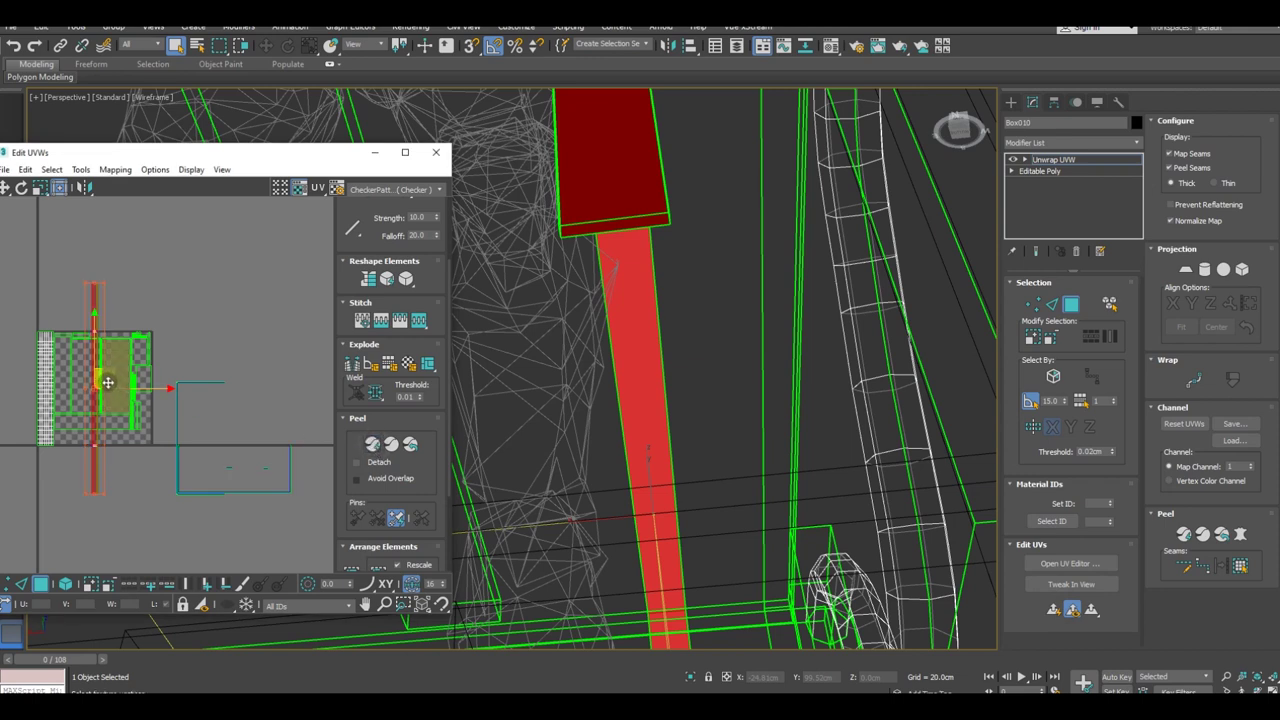
left_click_drag(107, 382, 341, 349)
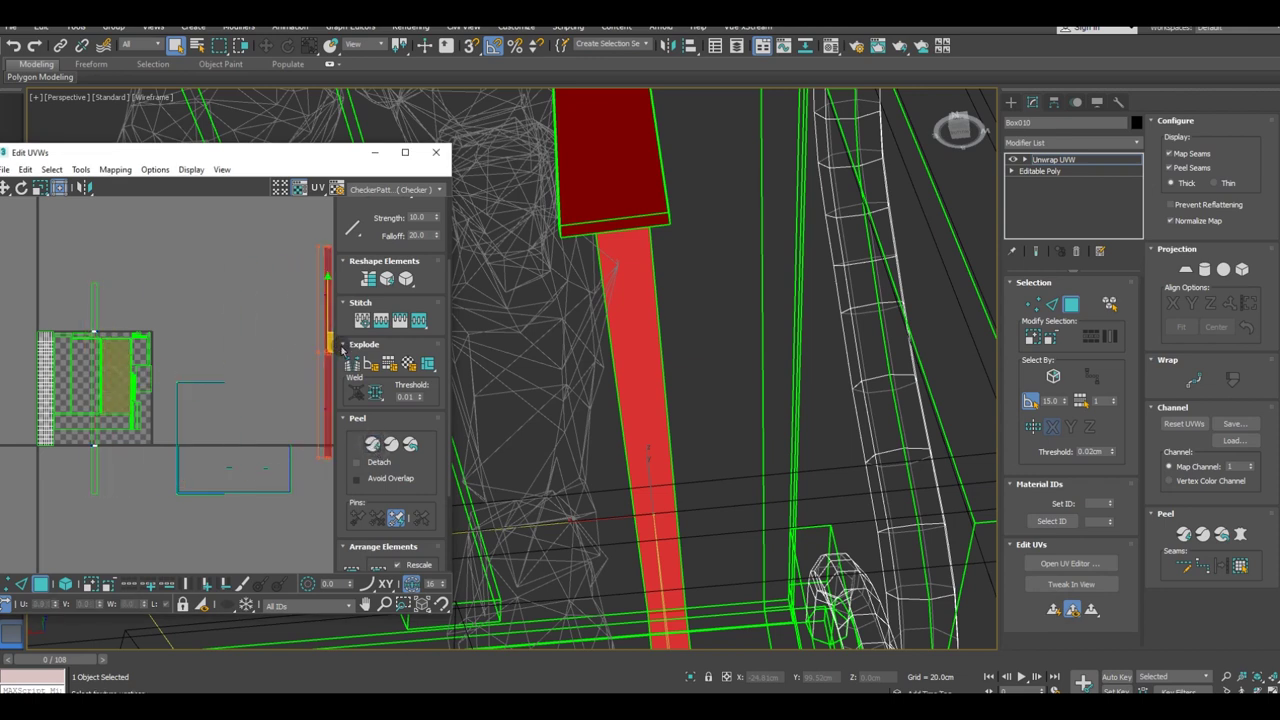
left_click_drag(171, 367, 296, 533)
scroll(90, 428, "down", 2)
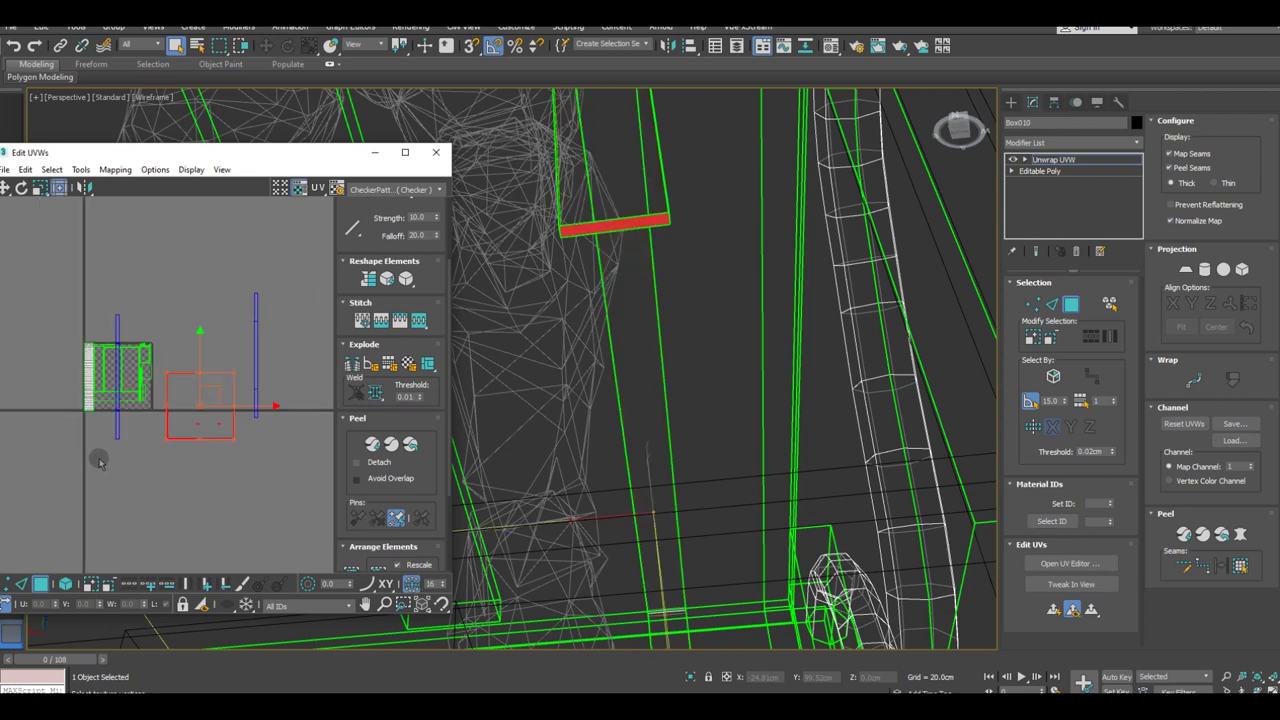
left_click(117, 425)
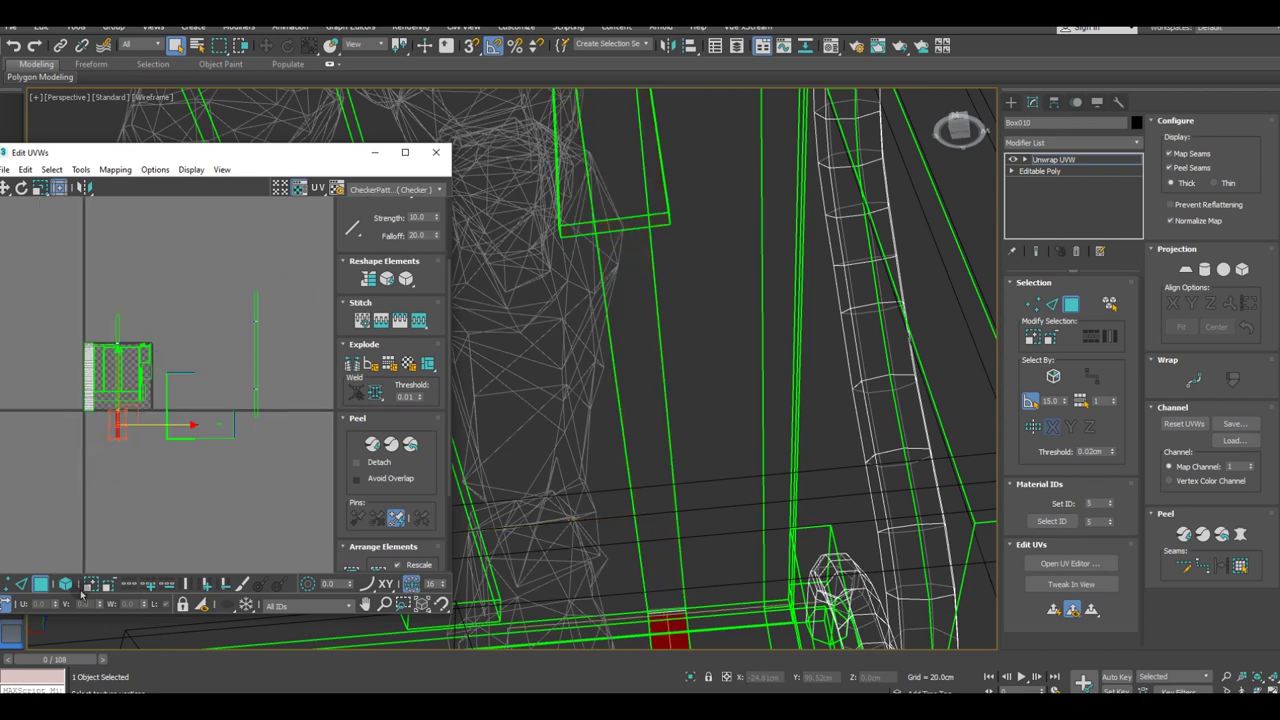
left_click(133, 424)
left_click_drag(119, 378, 243, 378)
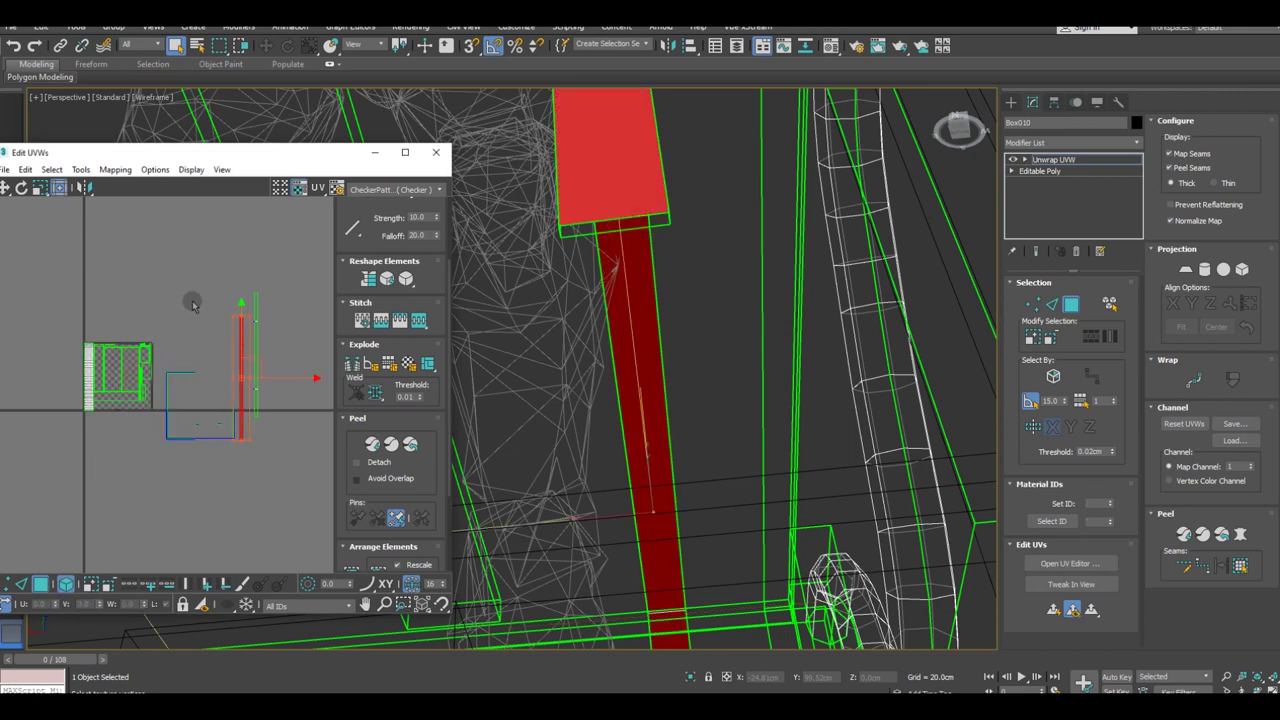
Step: Pack and rescale the board's whole UV shell into the 0–1 tile
left_click_drag(160, 282, 372, 531)
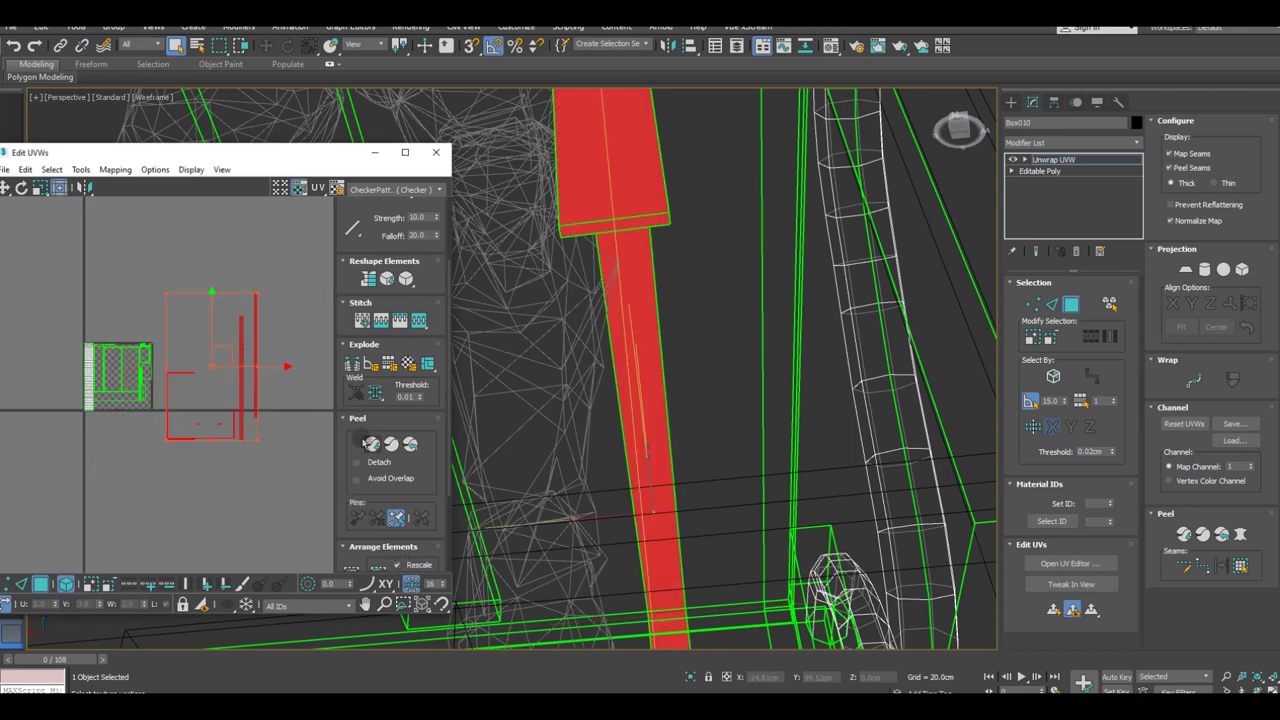
left_click(359, 422)
left_click(352, 460)
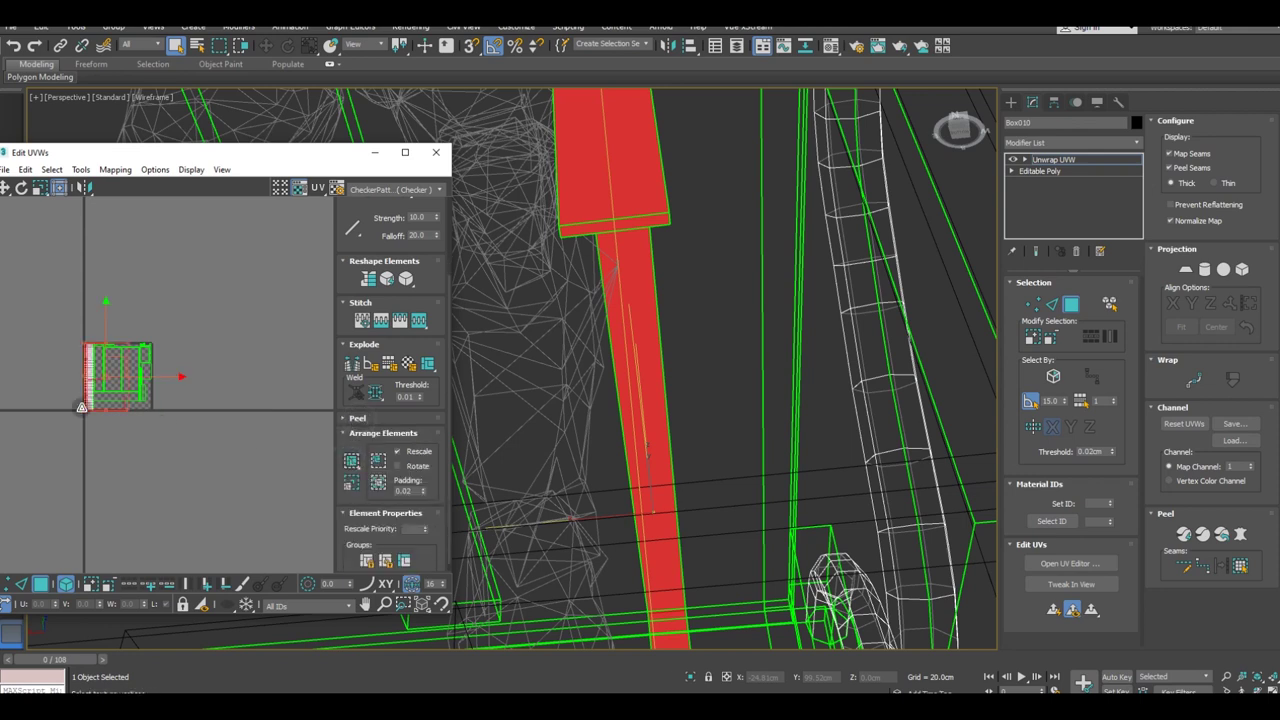
scroll(88, 418, "up", 1)
scroll(87, 414, "up", 2)
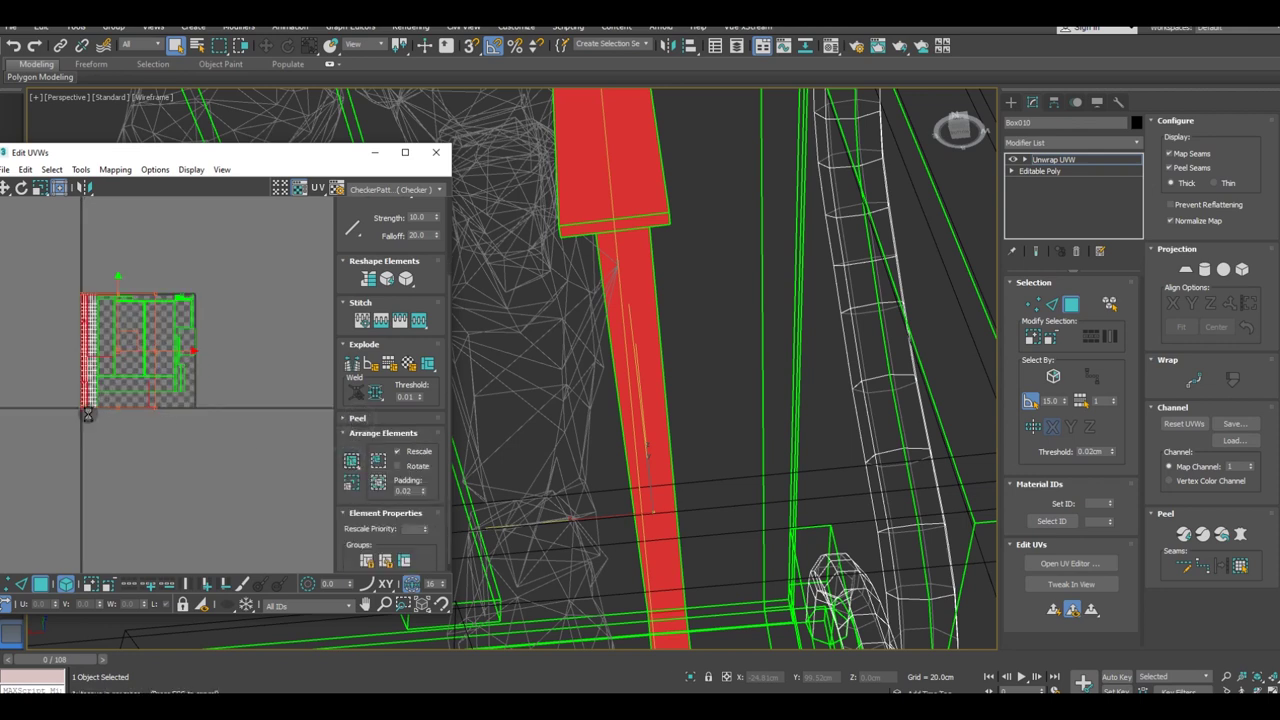
scroll(89, 358, "up", 3)
scroll(85, 340, "down", 1)
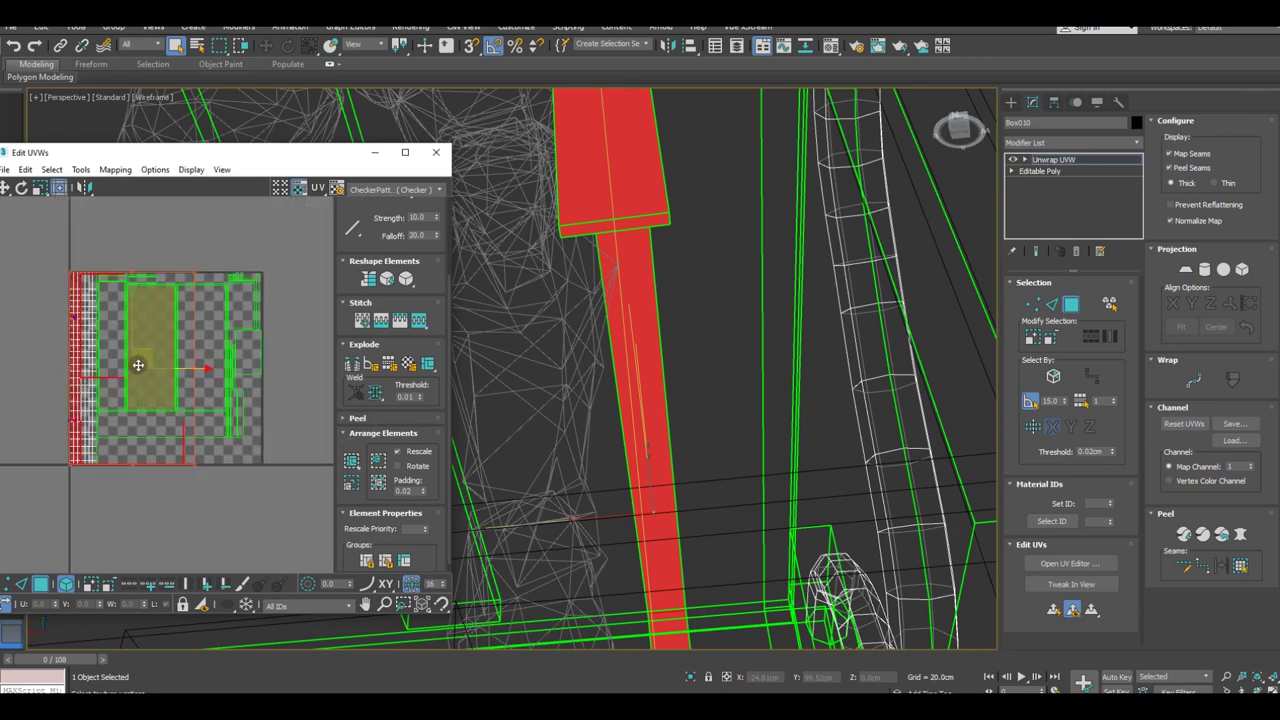
Step: Move the remaining shell below the tile and rotate it 45 degrees
left_click_drag(134, 366, 198, 430)
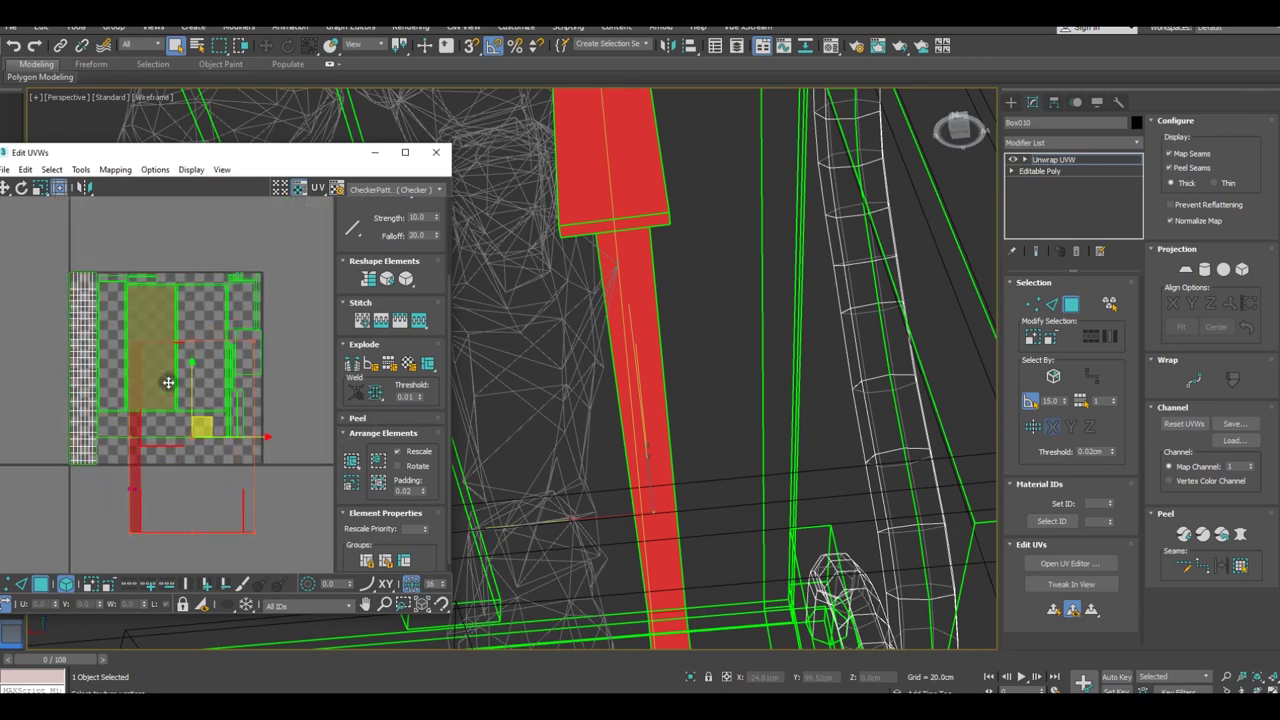
scroll(167, 382, "down", 3)
left_click_drag(190, 398, 181, 455)
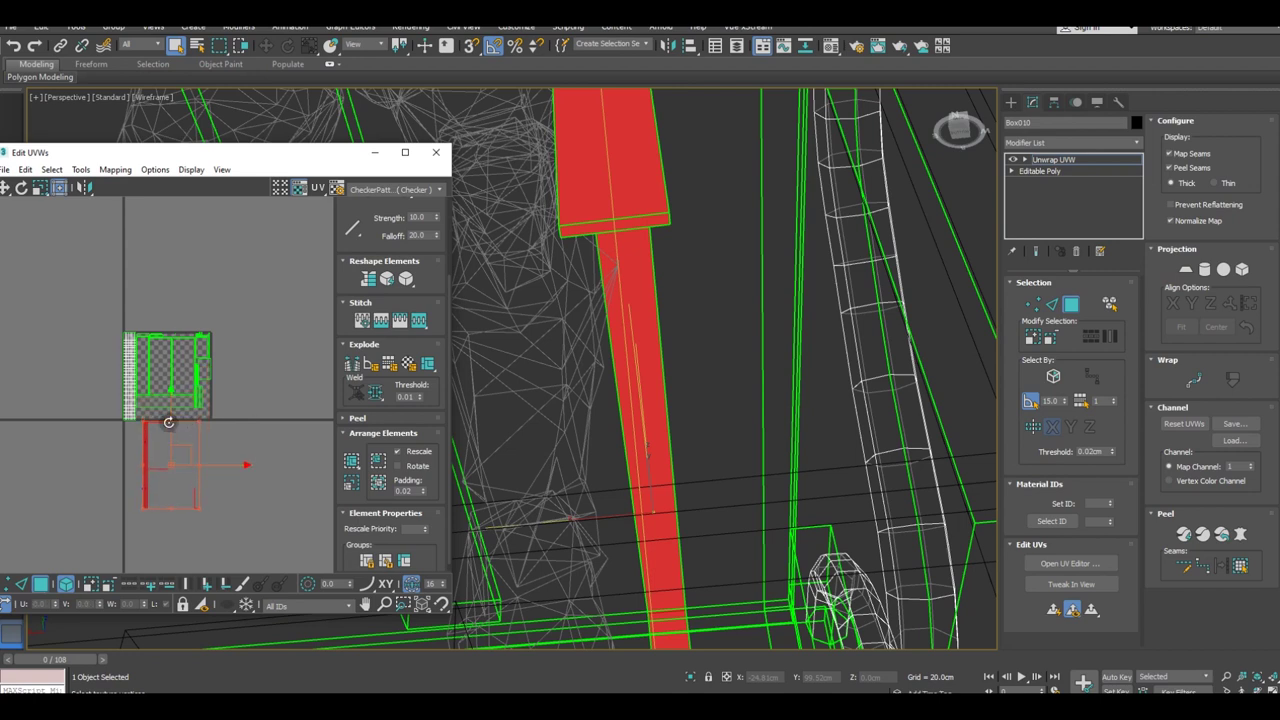
left_click_drag(172, 420, 114, 444)
scroll(192, 470, "up", 3)
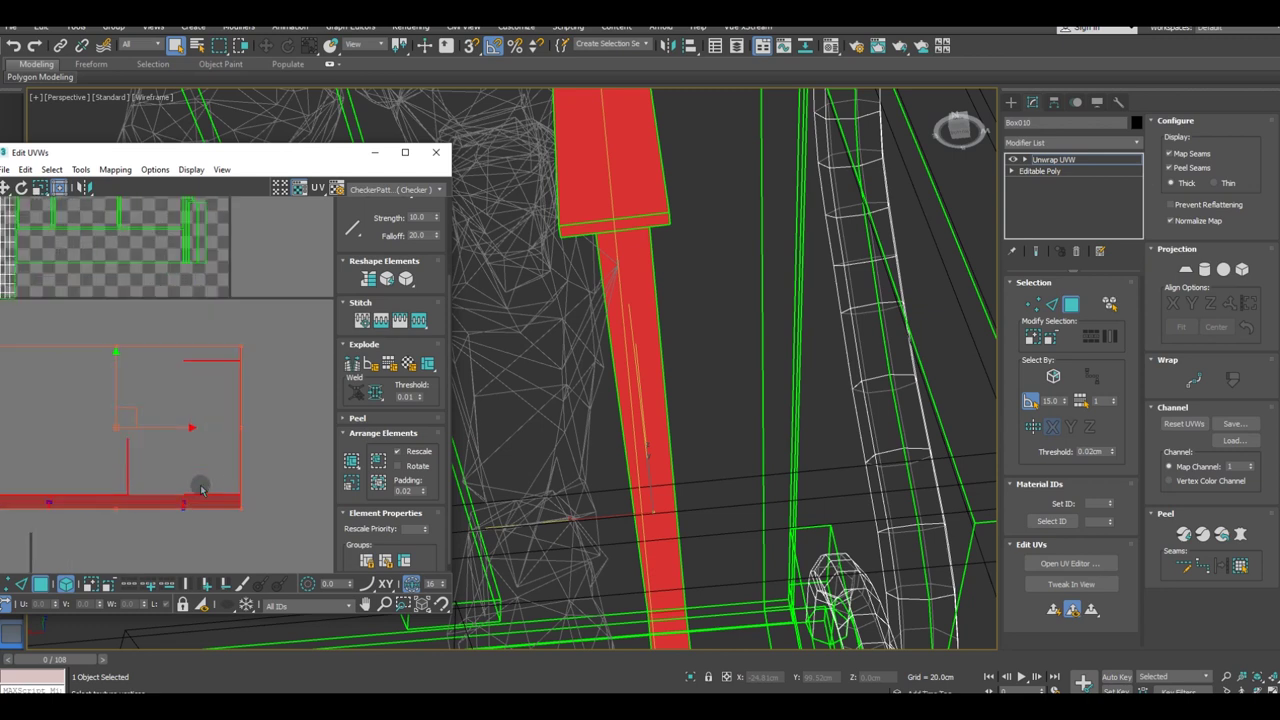
left_click(178, 482)
left_click(165, 502)
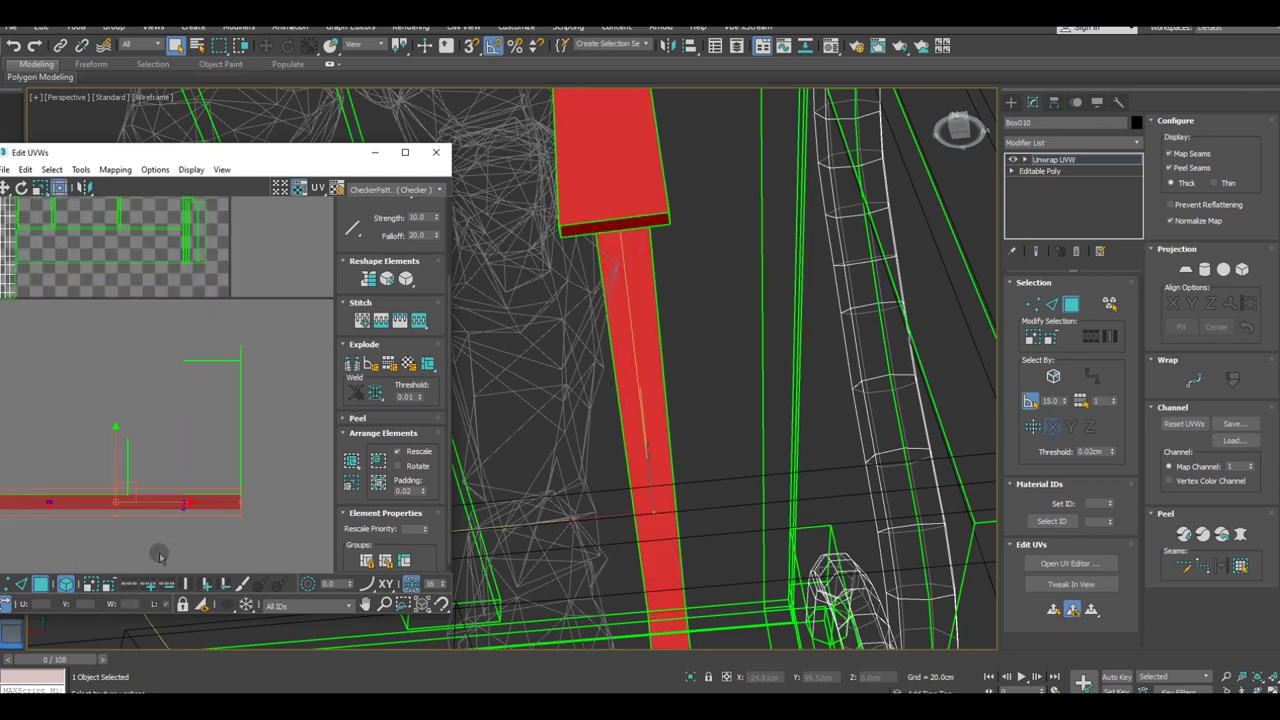
left_click(205, 475)
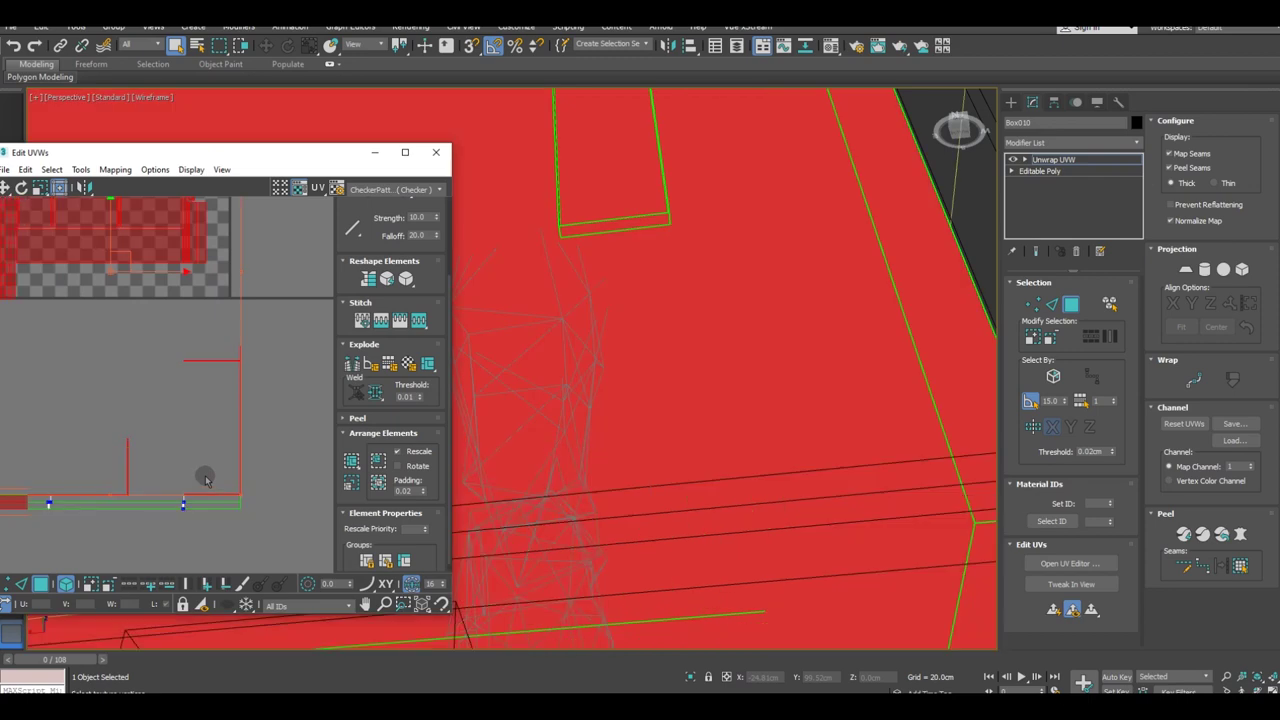
left_click(292, 405)
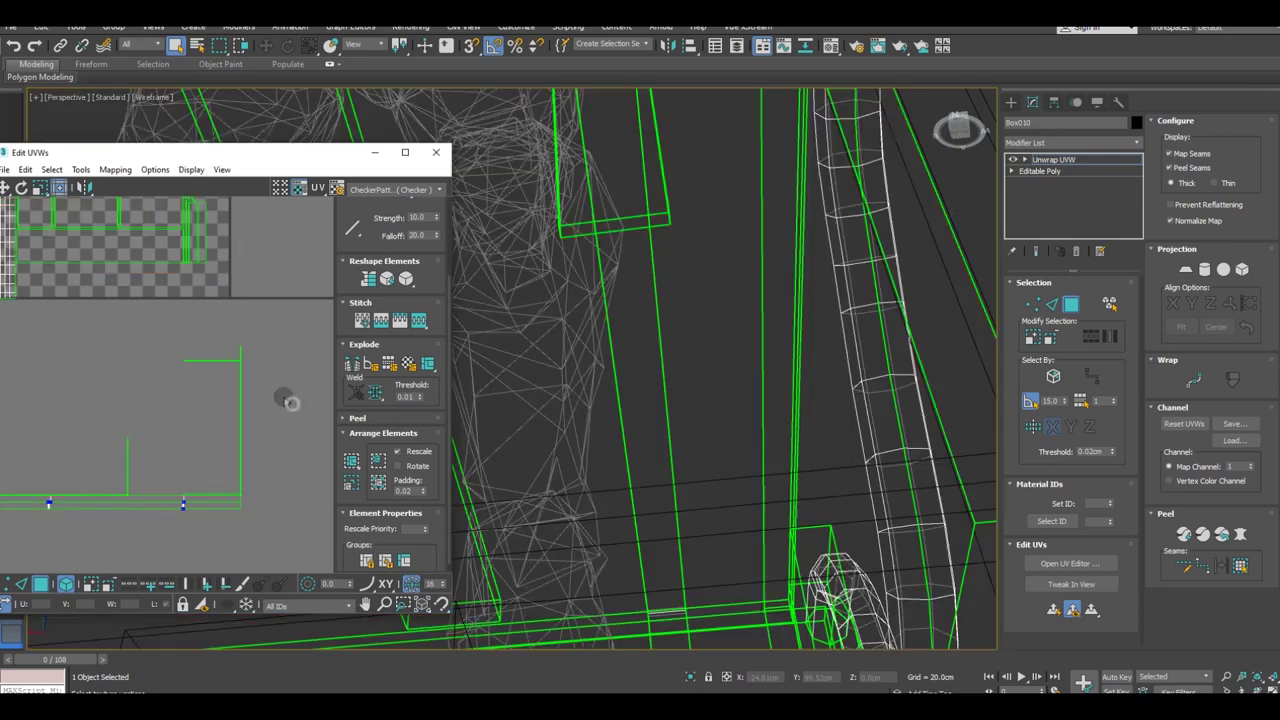
scroll(265, 387, "down", 2)
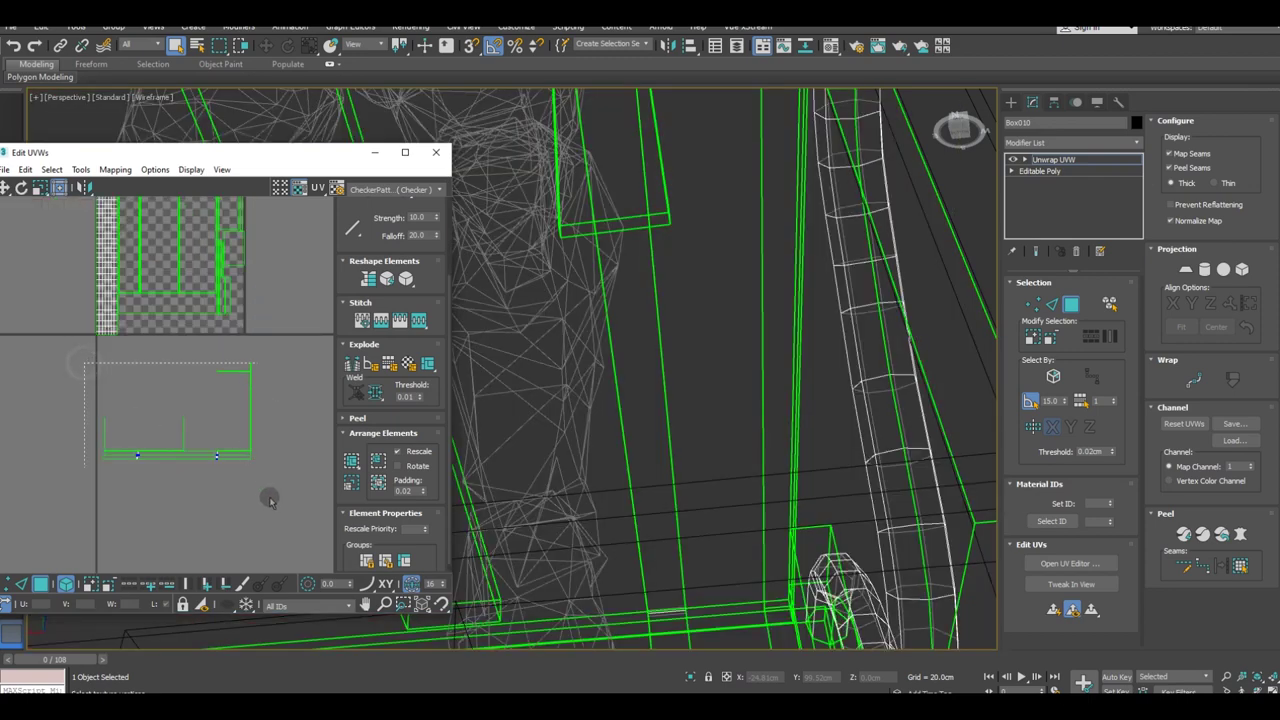
key("ctrl+z")
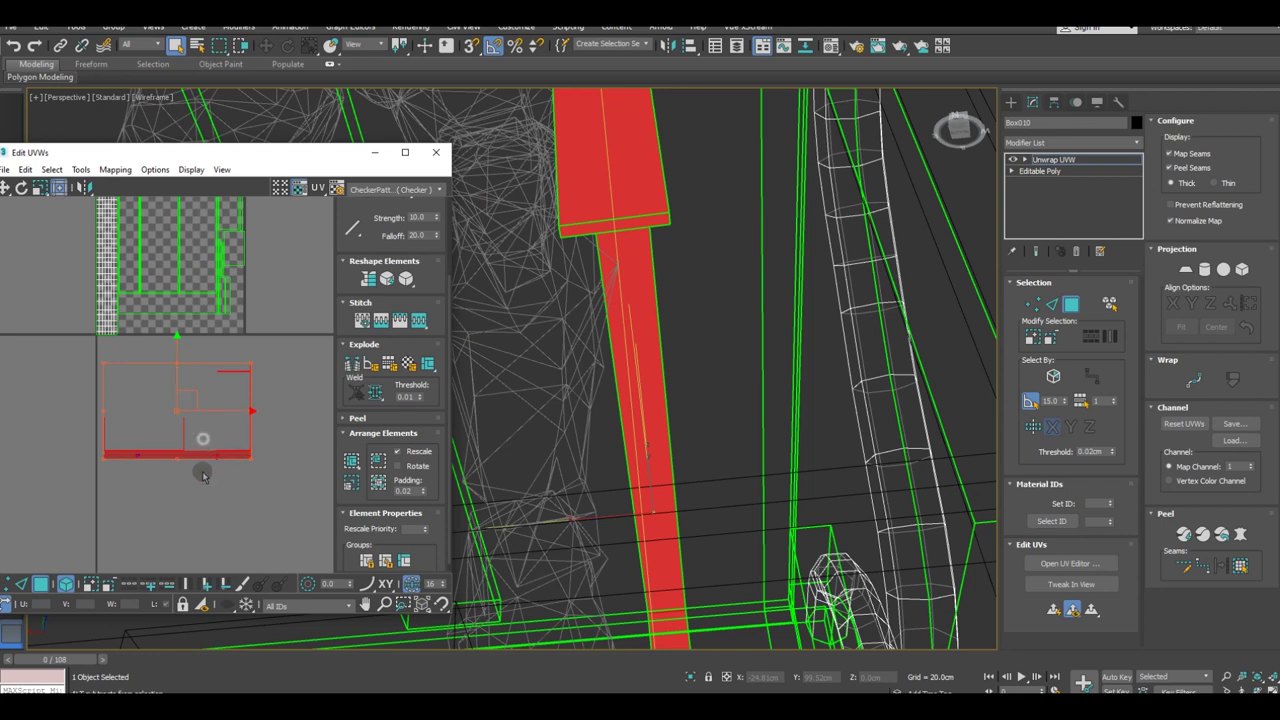
key("ctrl+z")
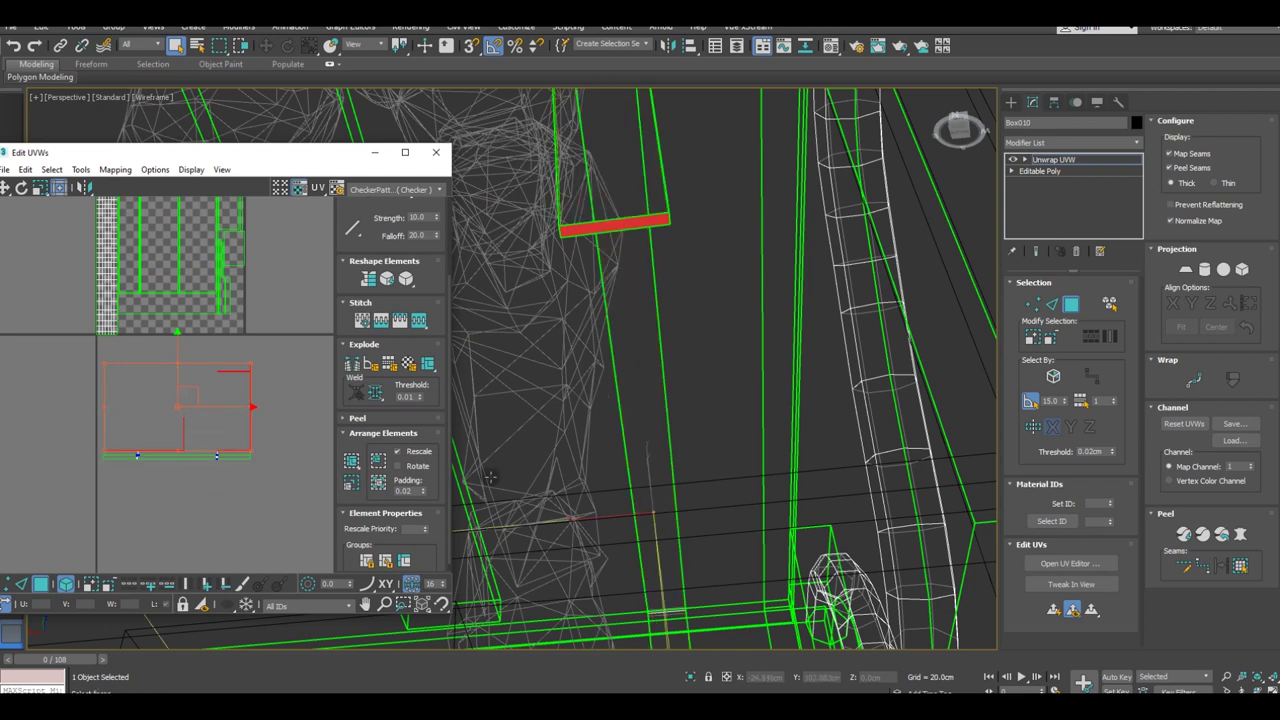
Step: Apply Flatten Mapping to the remaining faces and pack the resulting UV islands
left_click(115, 169)
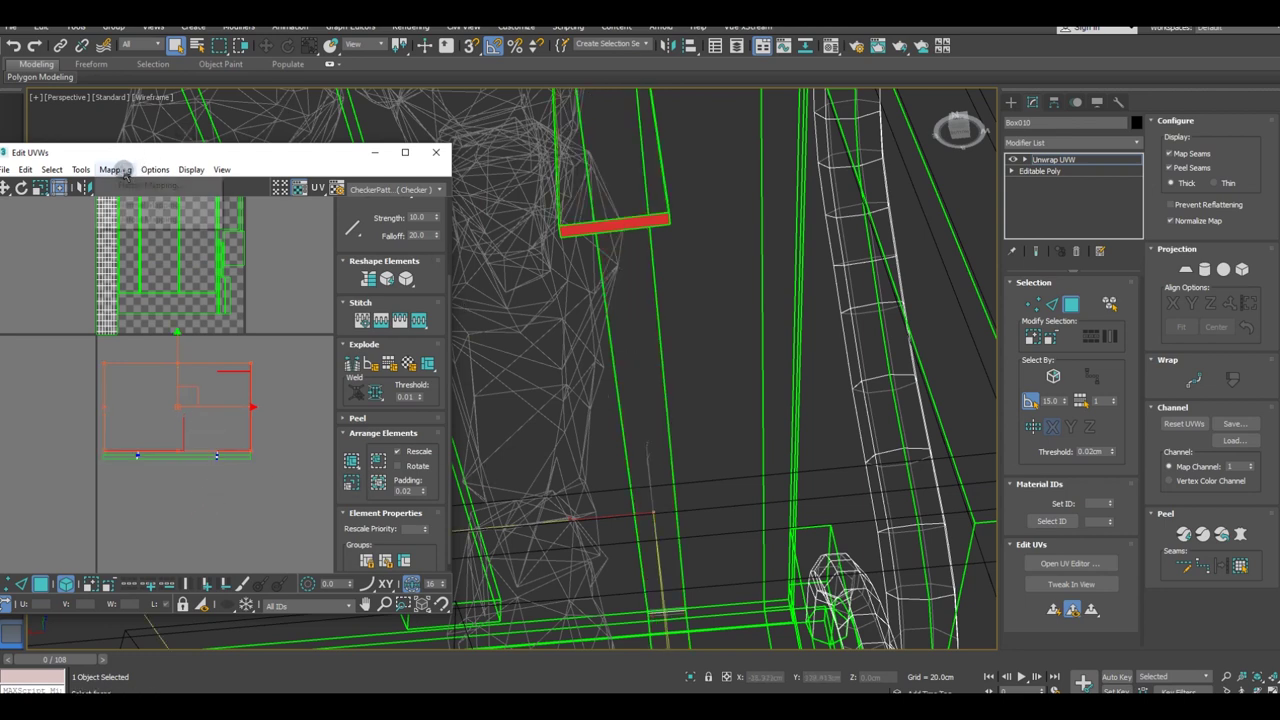
left_click(135, 186)
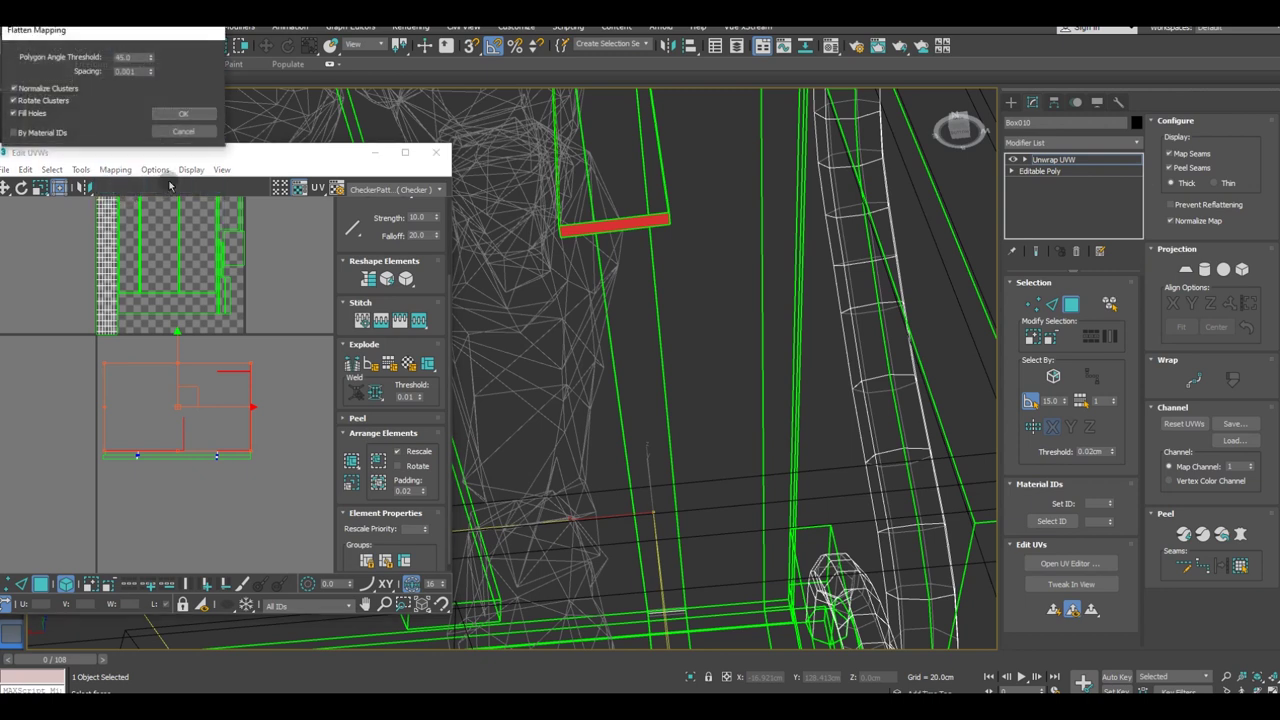
left_click(179, 118)
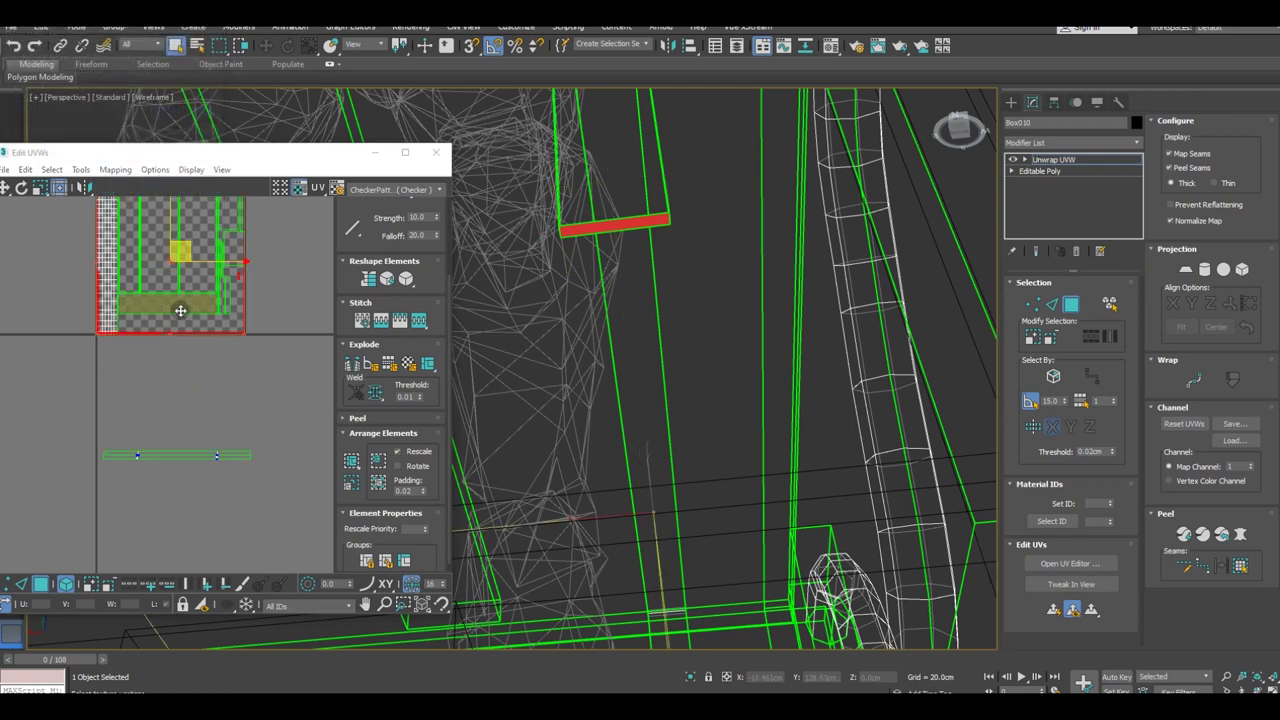
left_click(352, 459)
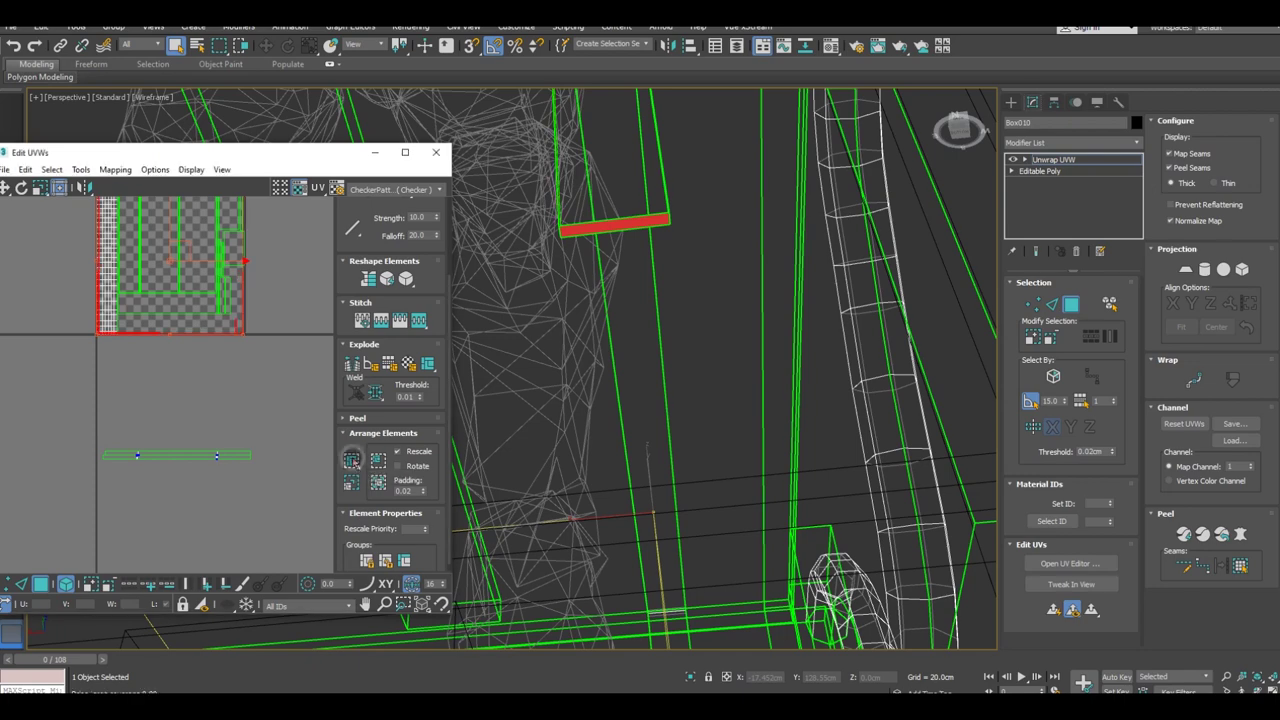
left_click_drag(183, 251, 203, 408)
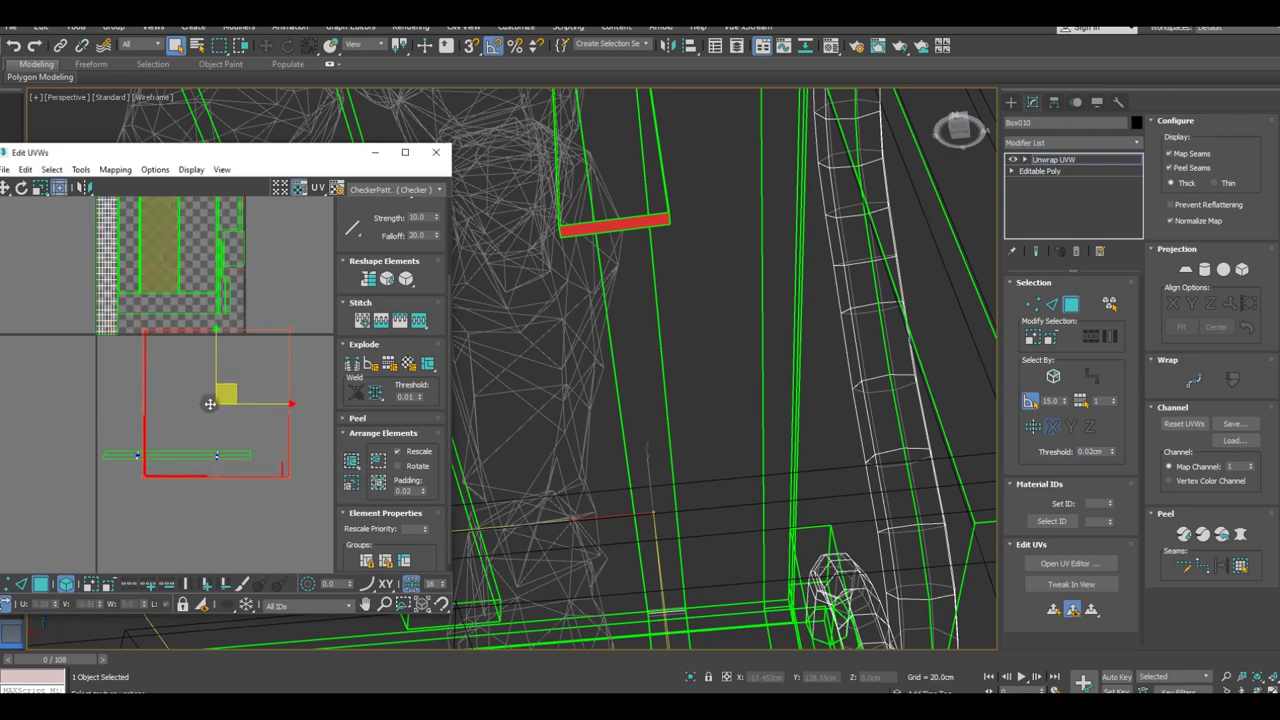
left_click_drag(219, 158, 271, 75)
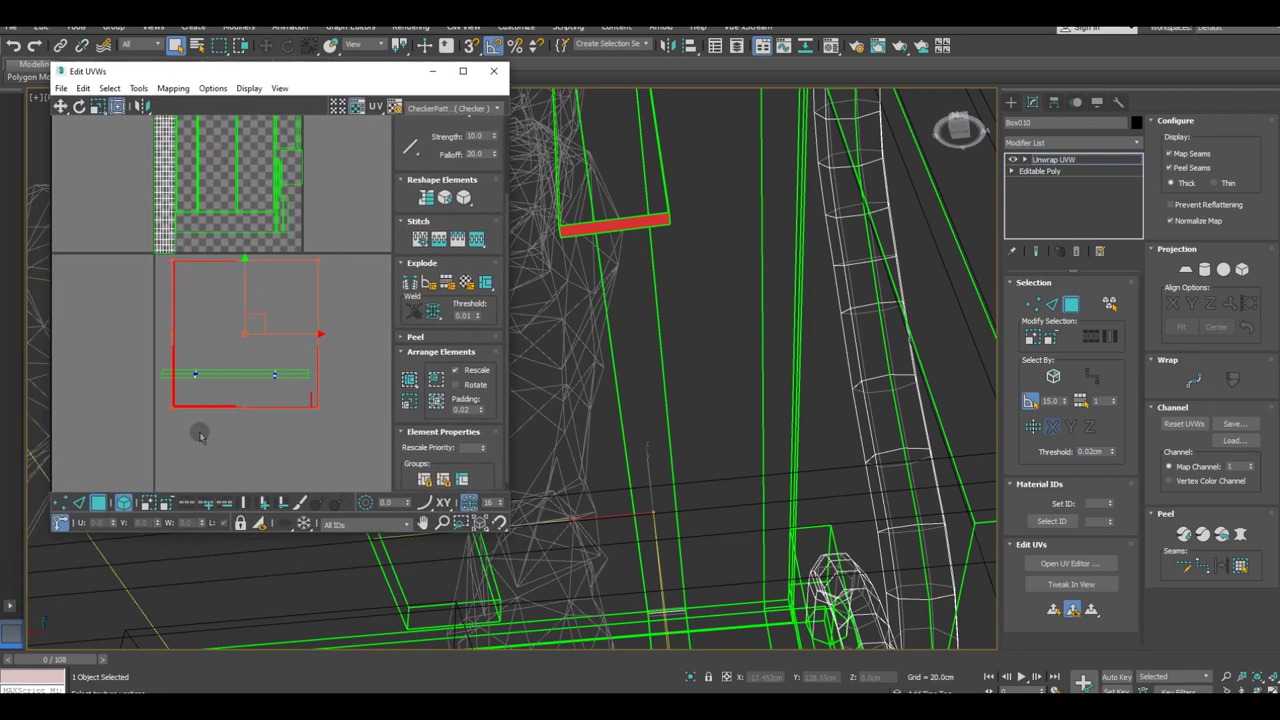
Step: Pack the thin strip shell into the top of the tile with Pack: Custom
scroll(176, 441, "up", 3)
left_click(191, 368)
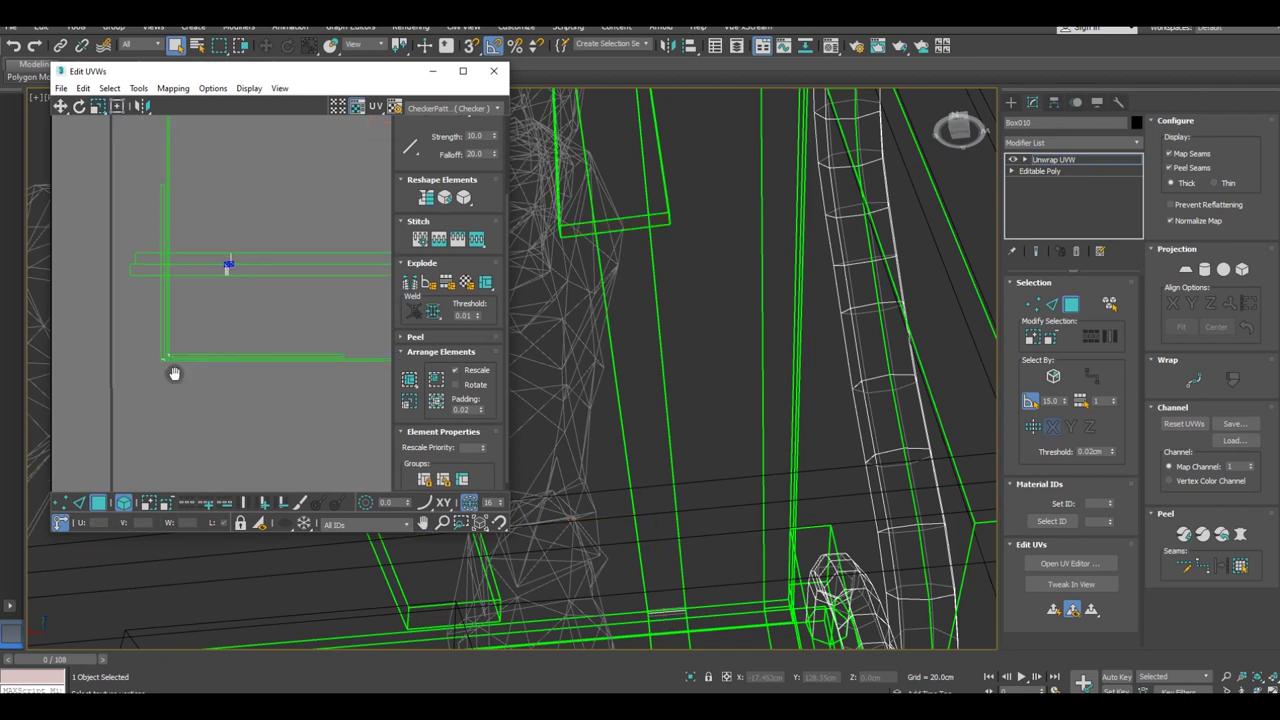
scroll(142, 424, "up", 2)
scroll(113, 436, "down", 3)
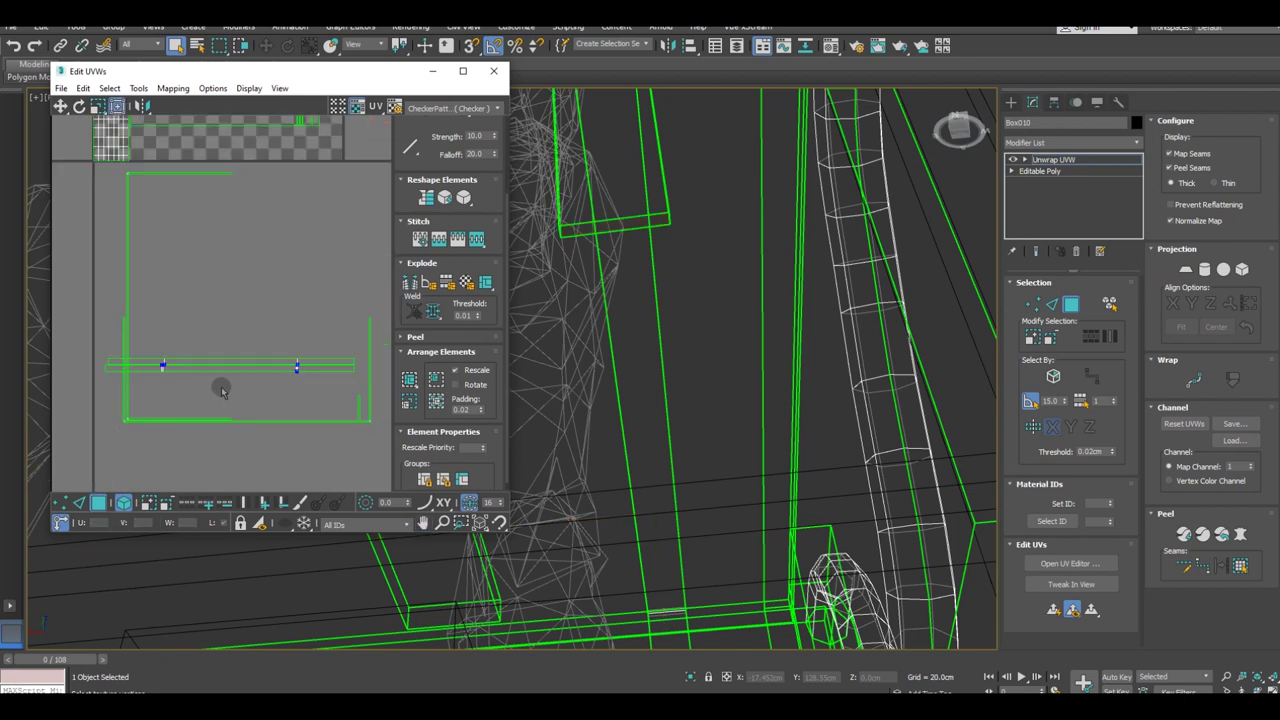
left_click(196, 358)
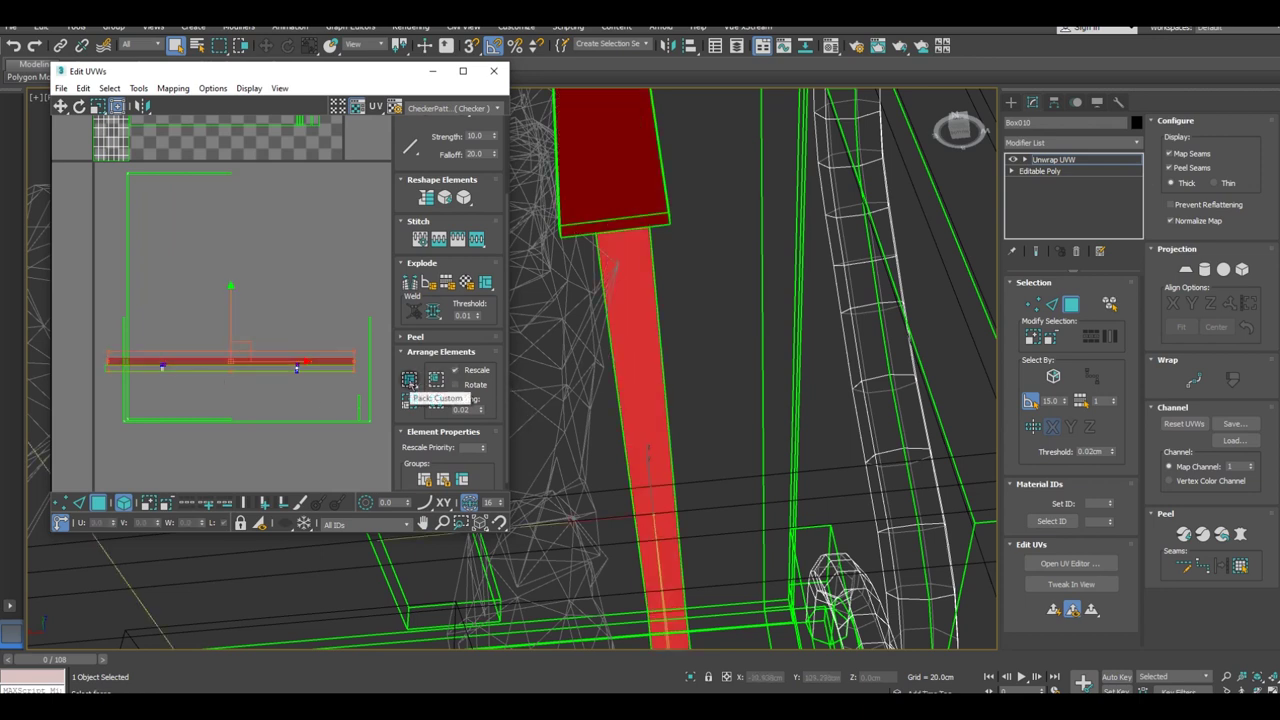
left_click(410, 381)
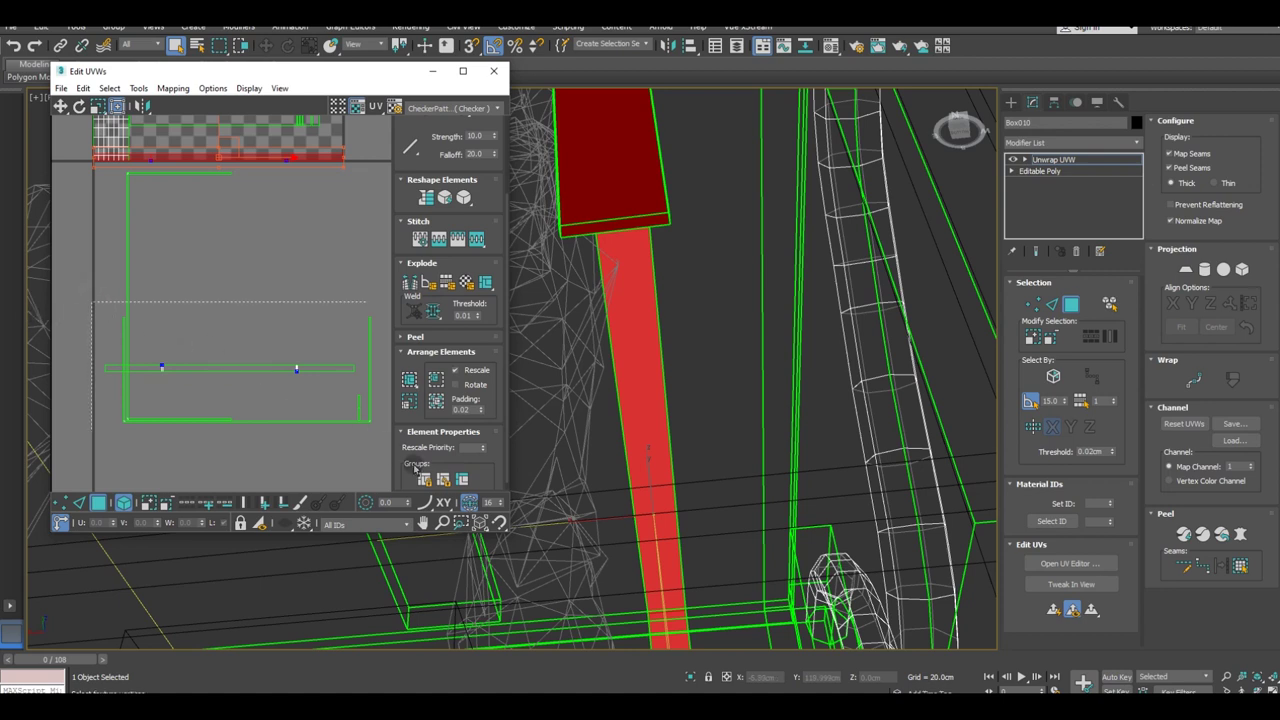
Step: Select all UV shells and switch the viewport from wireframe to Default Shading
left_click(467, 502)
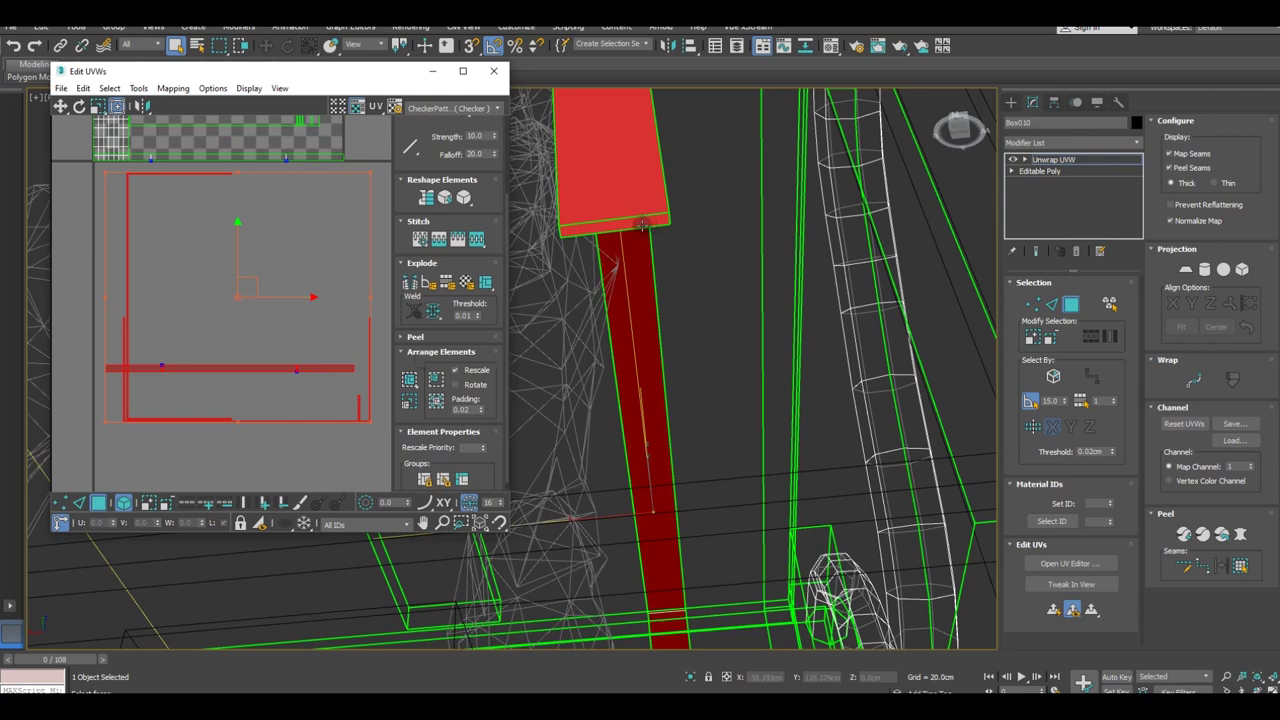
middle_click_drag(636, 228, 640, 256, "alt")
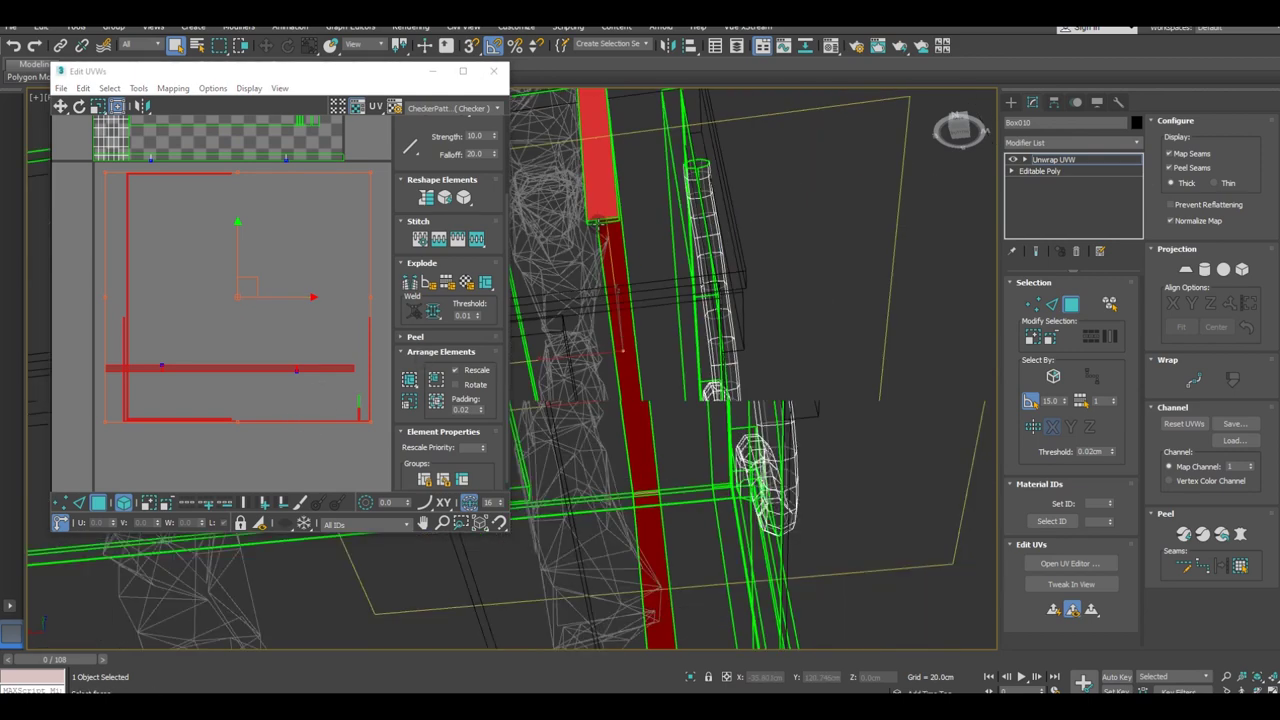
left_click_drag(197, 80, 187, 160)
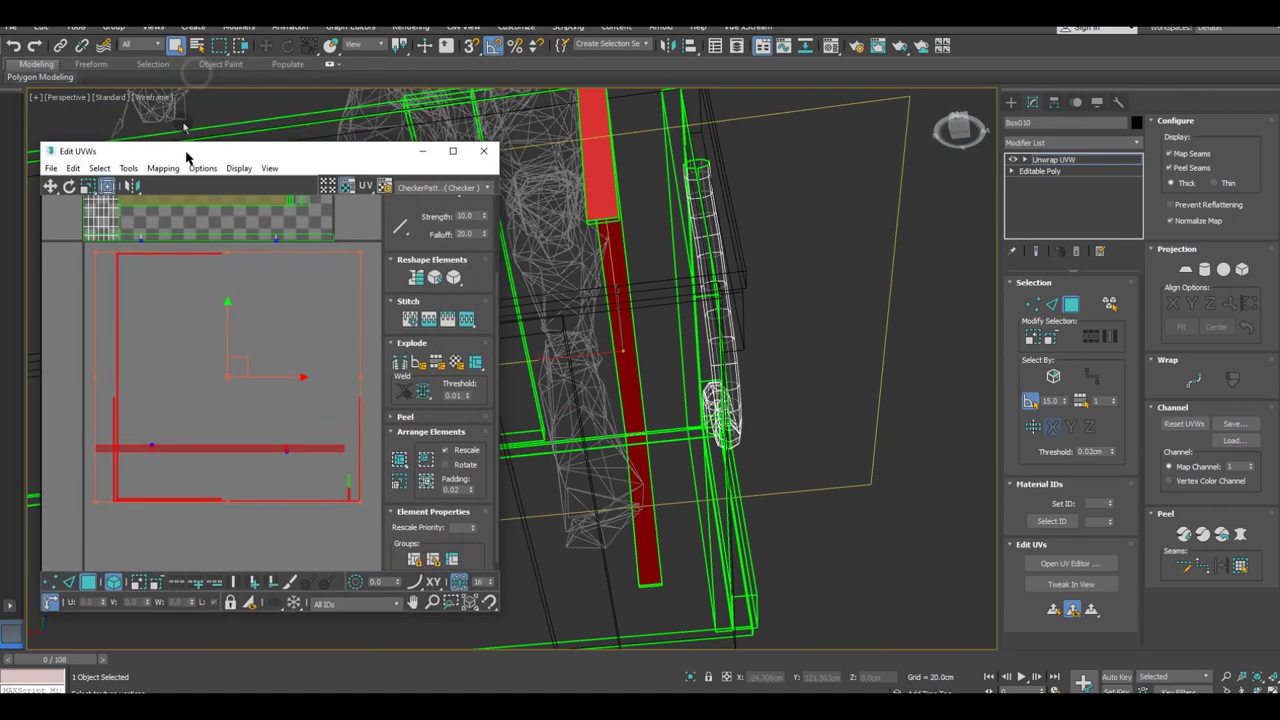
left_click(152, 97)
left_click(167, 110)
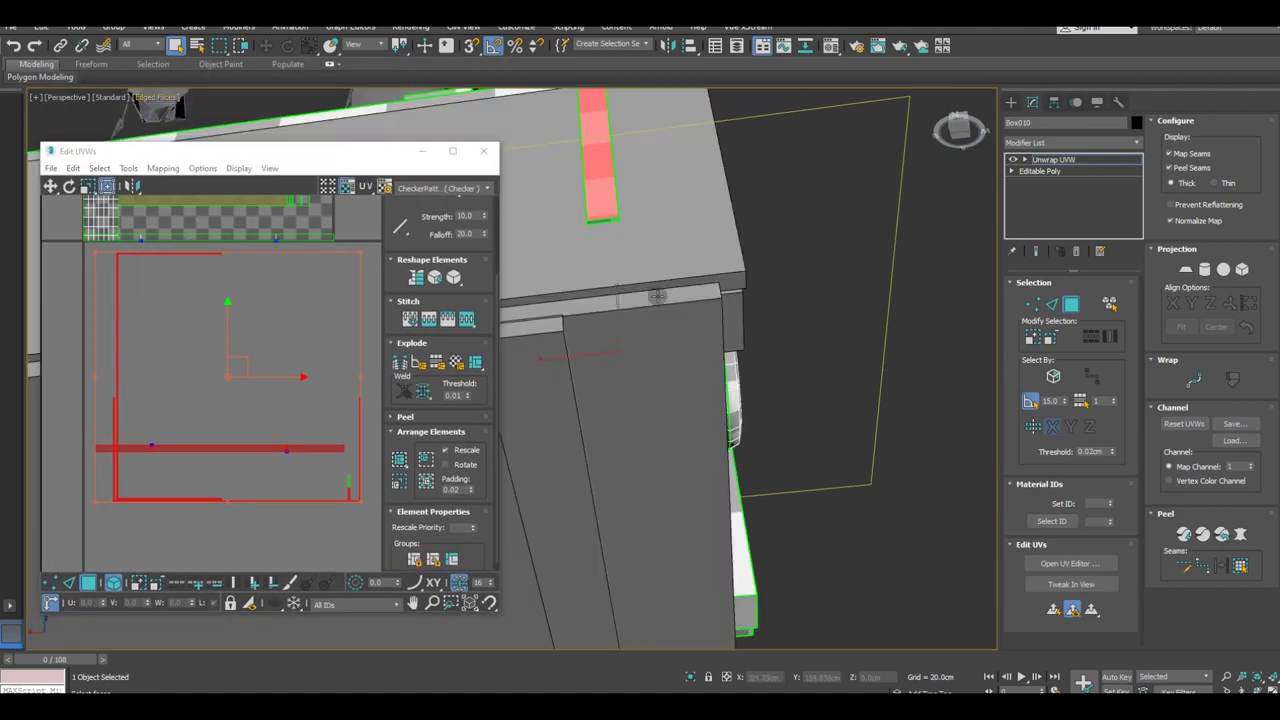
scroll(634, 220, "up", 3)
scroll(508, 250, "down", 5)
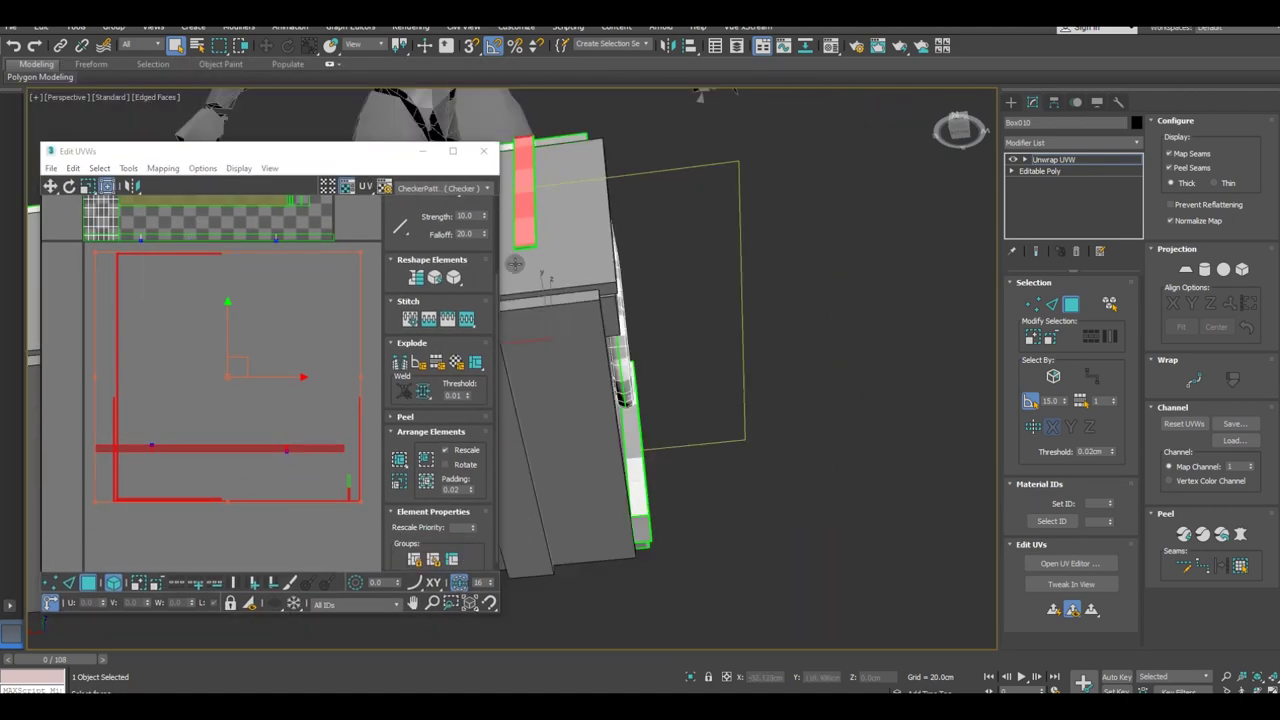
Step: Orbit and zoom around the crate to inspect the checker mapping on its front, side and underside
mouse_move(570, 294)
middle_mouse_down("alt")
mouse_move(550, 331)
mouse_move(752, 370)
mouse_move(645, 370)
middle_mouse_up("alt")
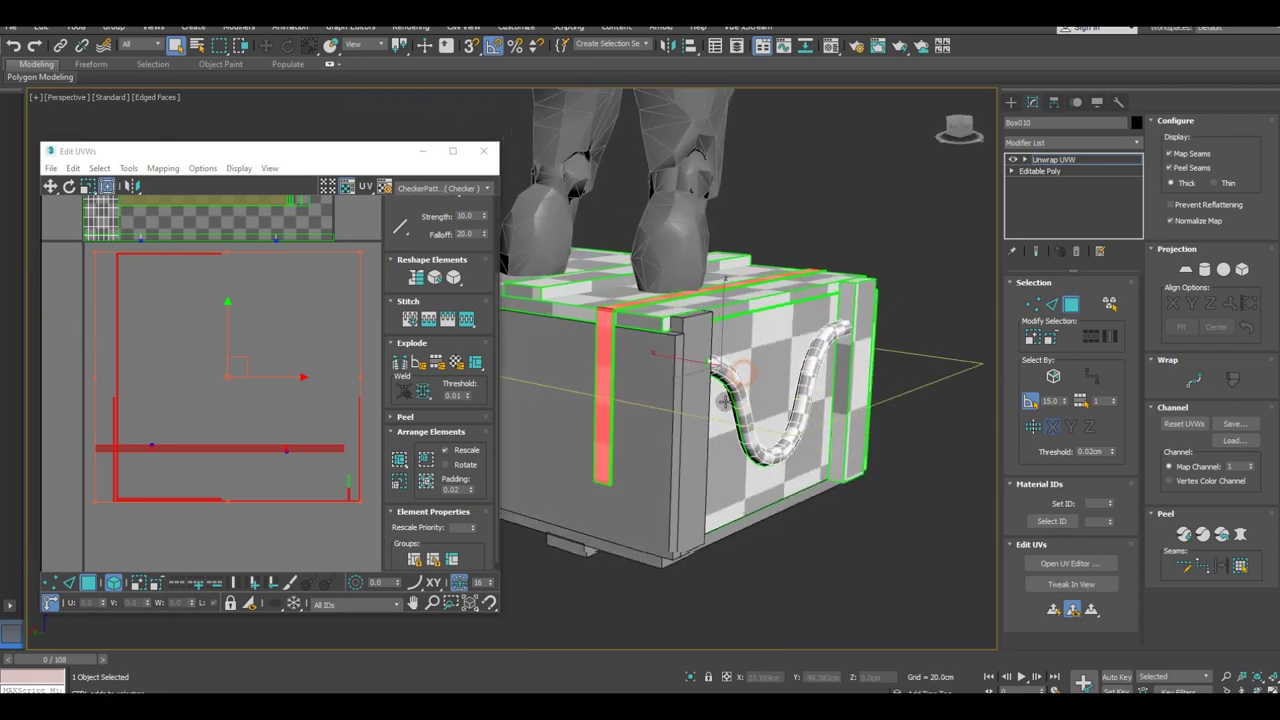
scroll(640, 350, "up", 5)
scroll(592, 276, "down", 1)
scroll(541, 193, "down", 3)
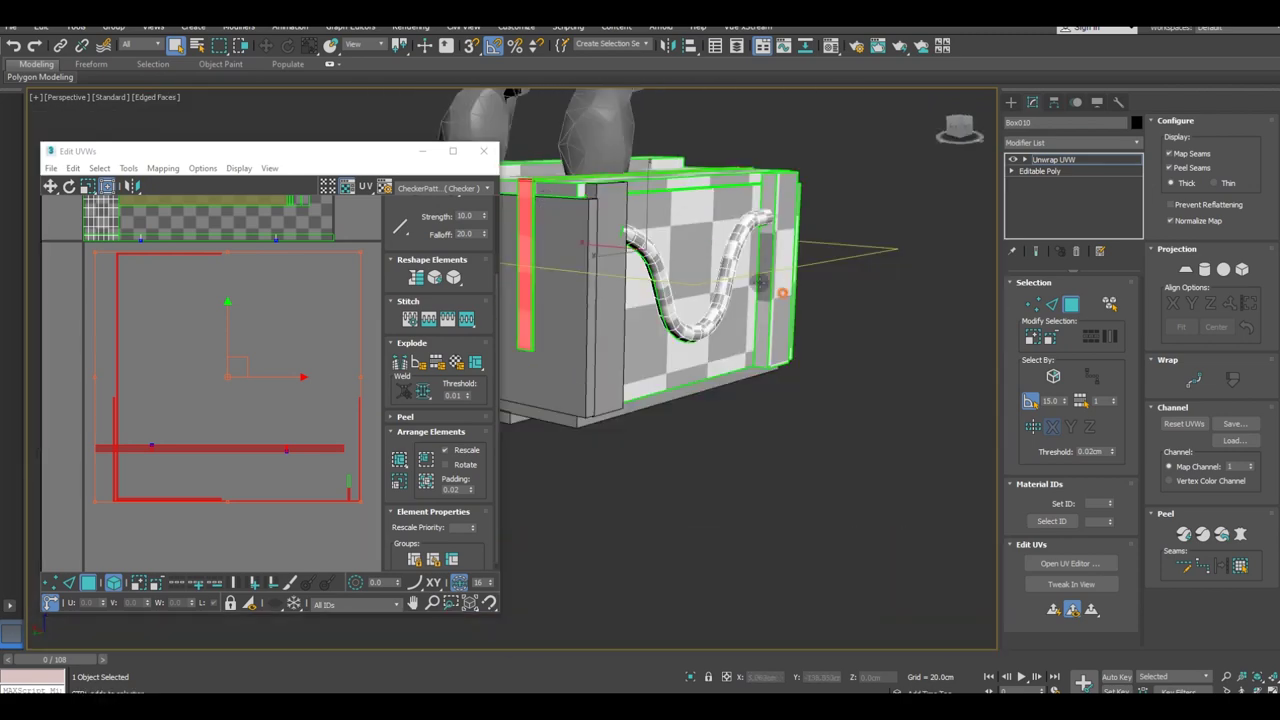
middle_click_drag(541, 193, 797, 192, "alt")
scroll(797, 192, "up", 3)
scroll(804, 184, "up", 2)
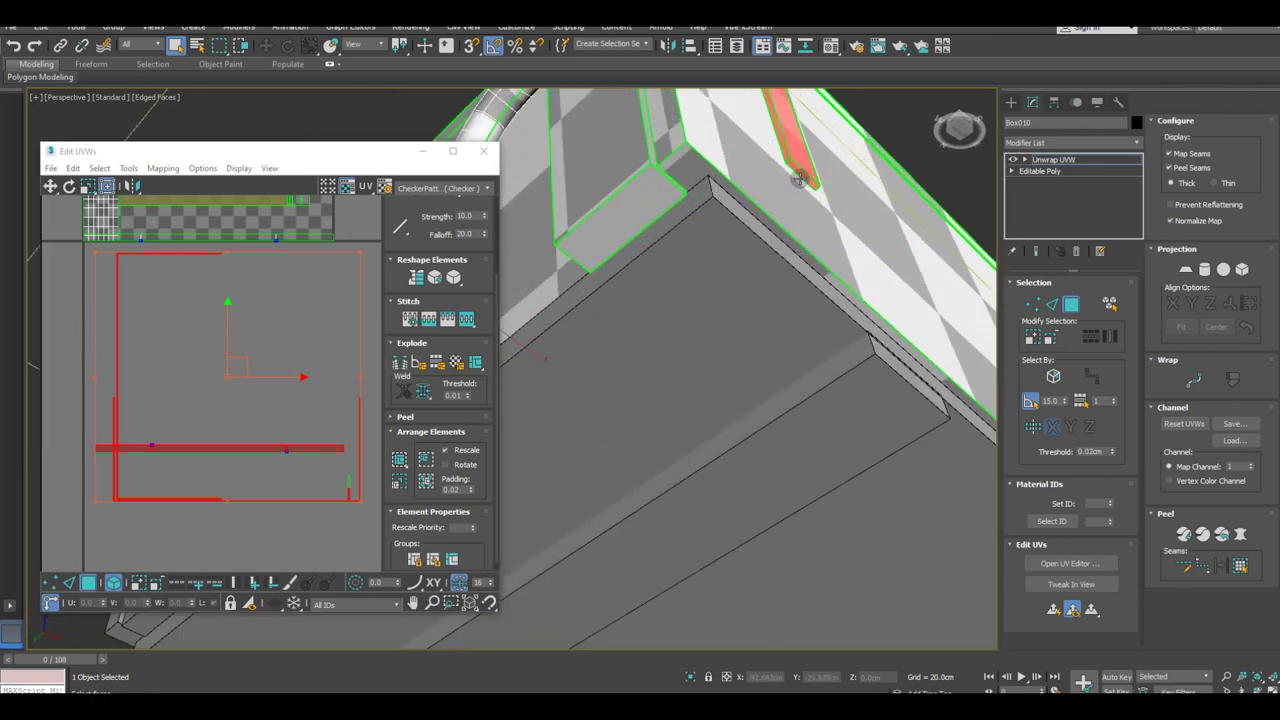
scroll(800, 165, "up", 4)
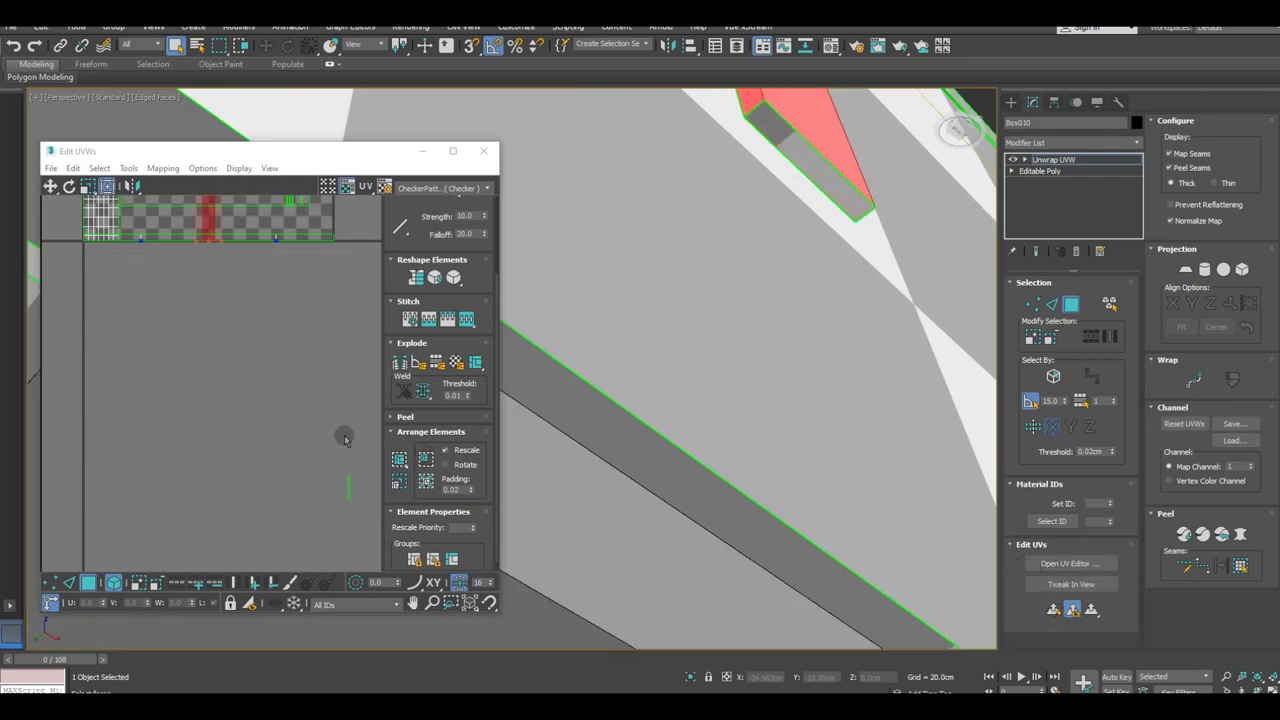
scroll(346, 457, "down", 5)
scroll(366, 362, "up", 3)
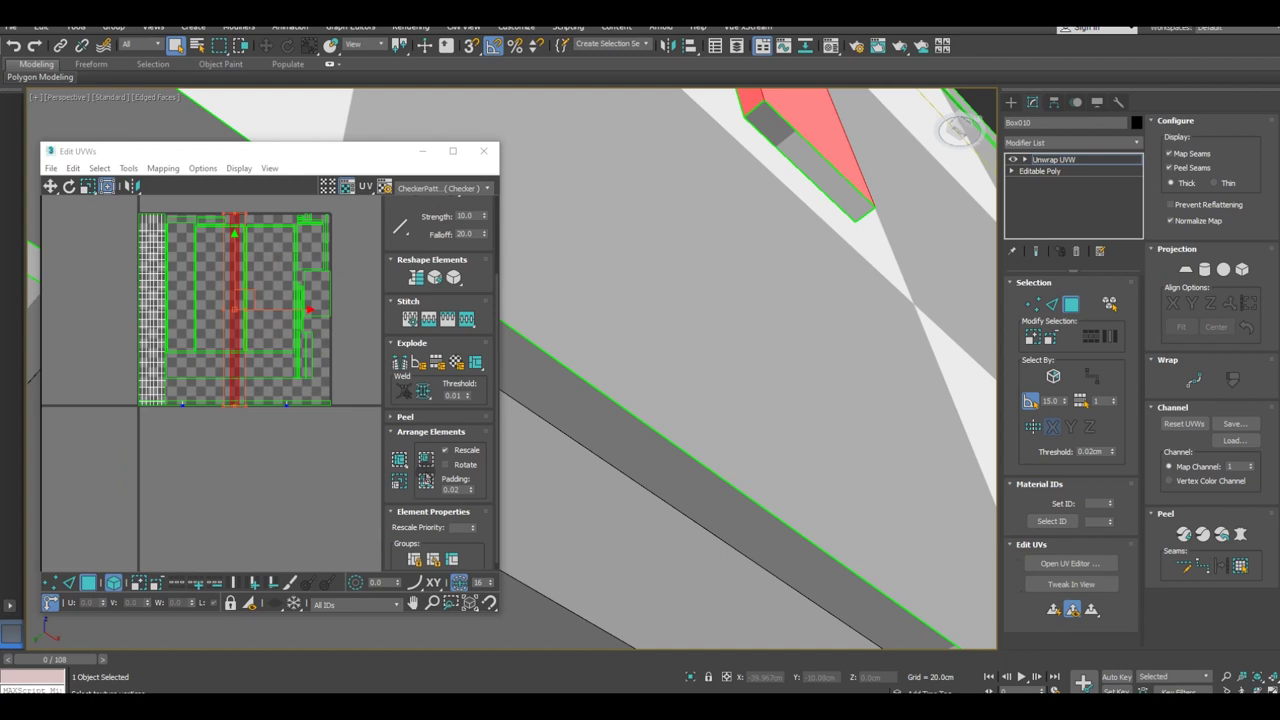
Step: Expand the Peel options and select the rectangular UV island
left_click(426, 416)
left_click(268, 318)
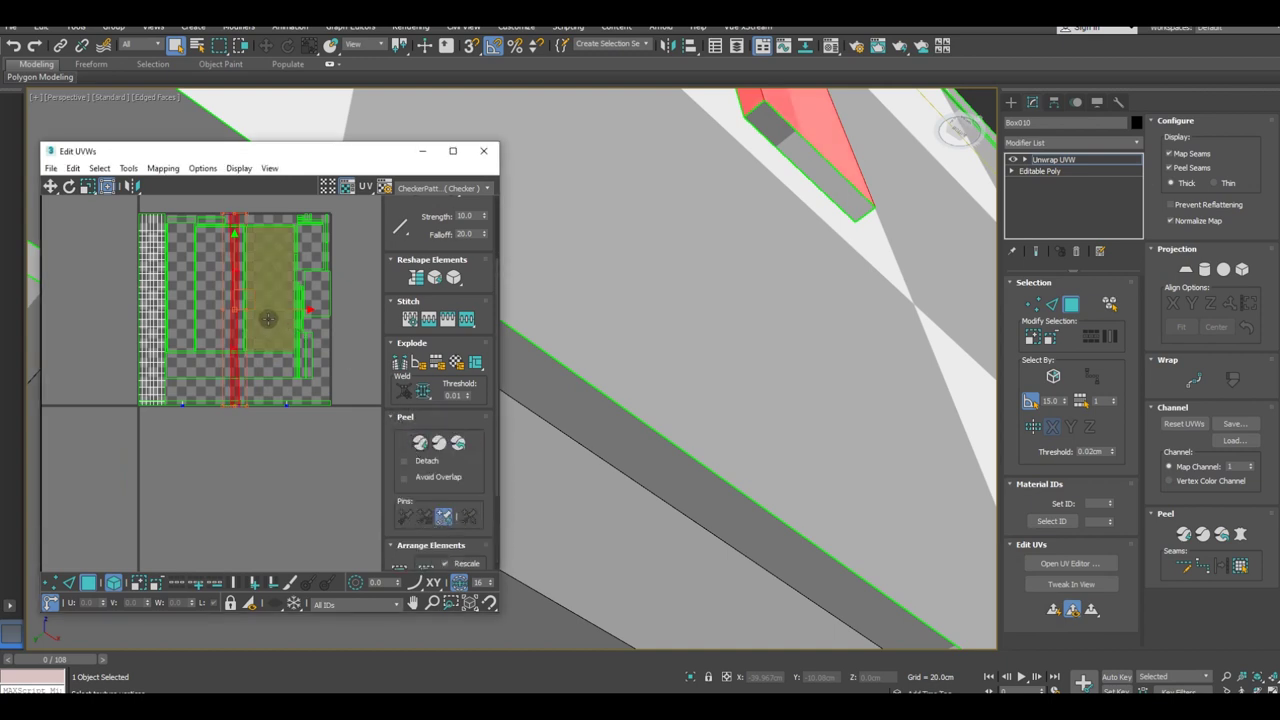
mouse_move(523, 271)
middle_mouse_down("alt")
mouse_move(694, 443)
mouse_move(720, 404)
middle_mouse_up("alt")
scroll(240, 303, "up", 4)
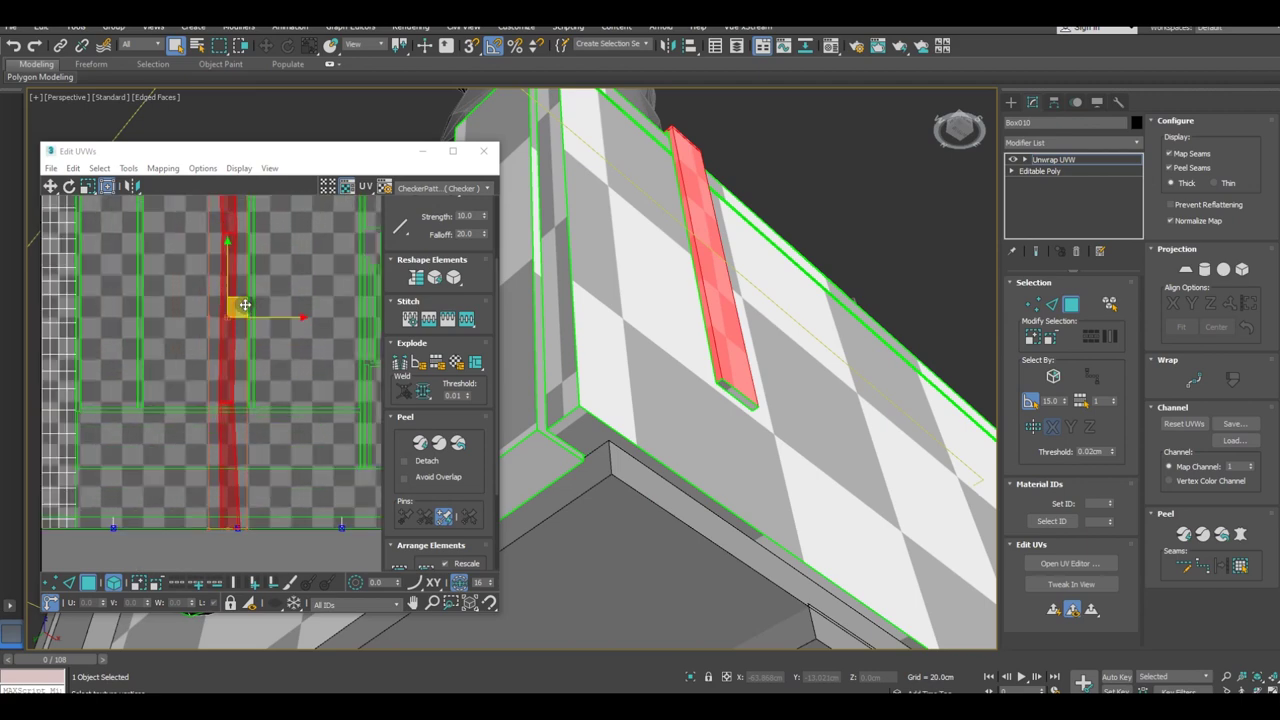
Step: Run Tools > Relax on the island, starting and then stopping the relax once it settles
left_click(128, 168)
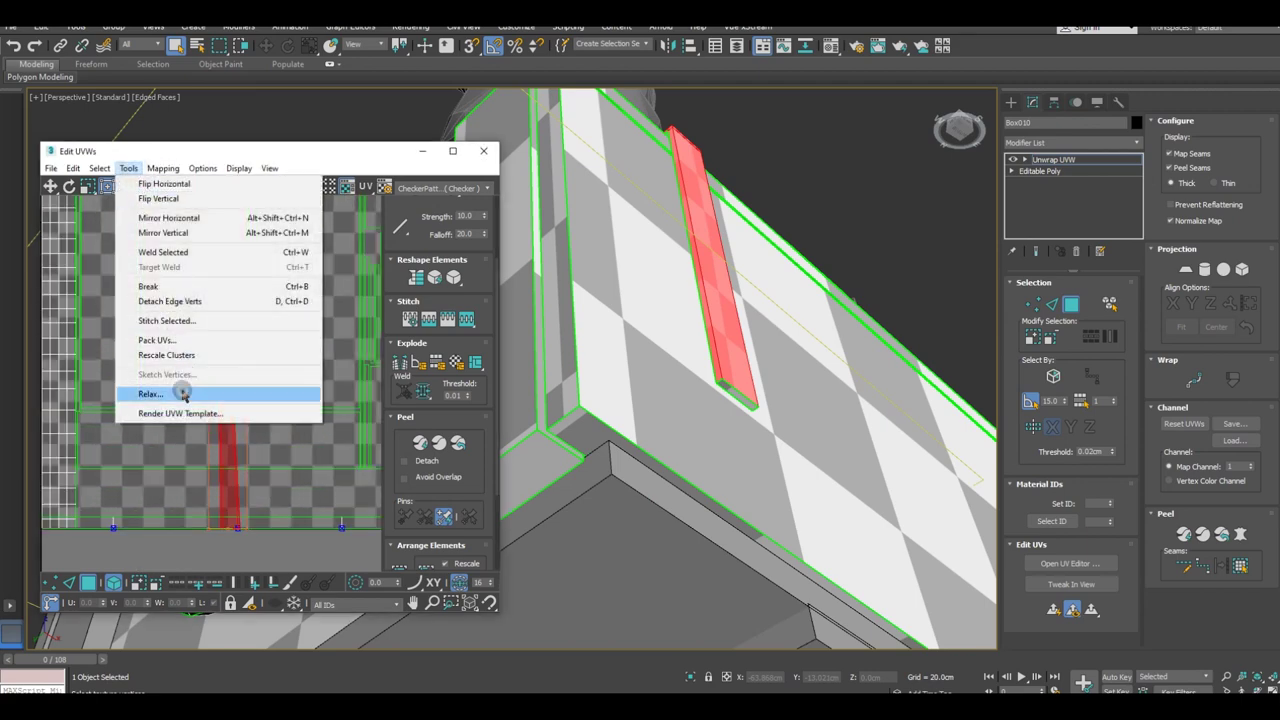
left_click(172, 391)
left_click(185, 267)
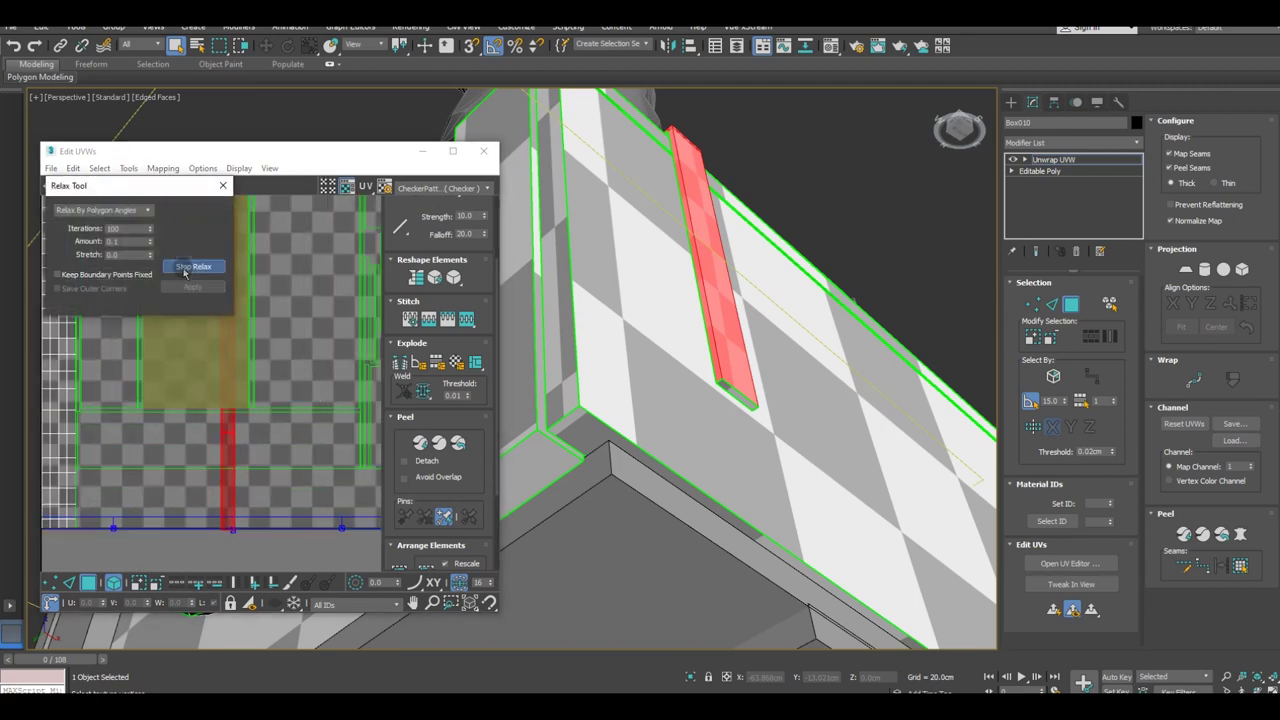
left_click(185, 268)
scroll(717, 343, "up", 3)
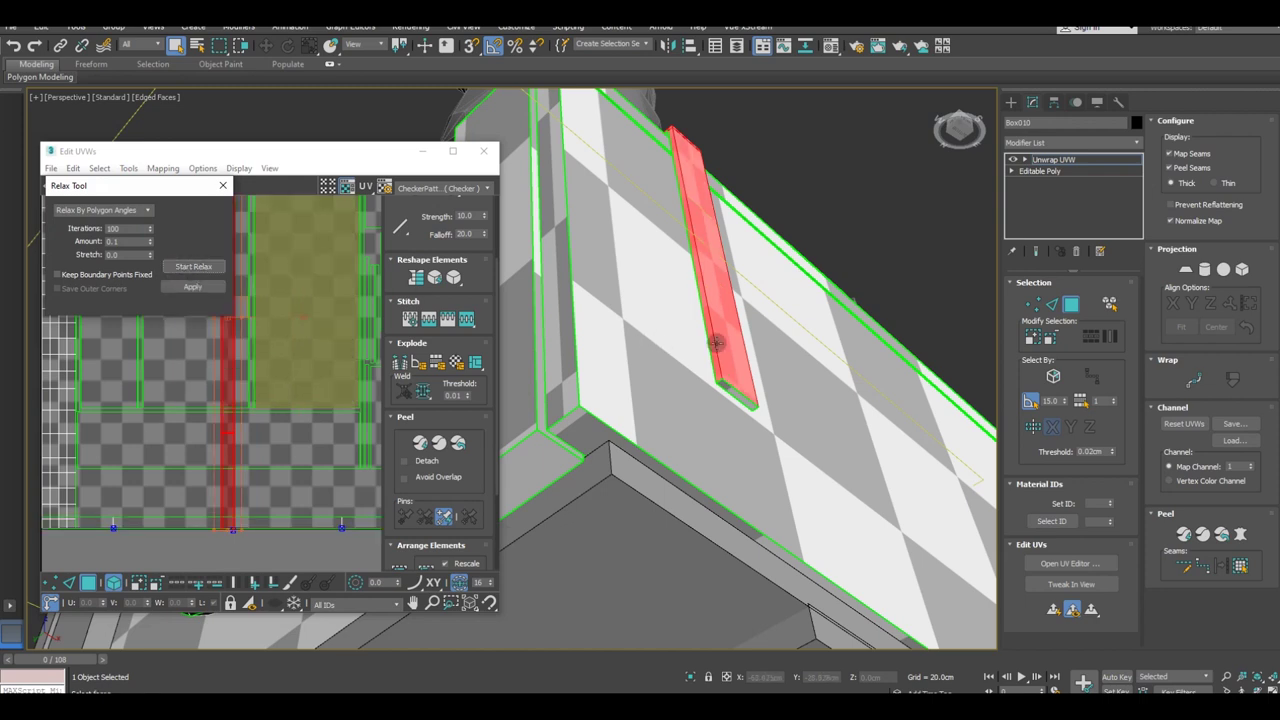
scroll(717, 343, "up", 4)
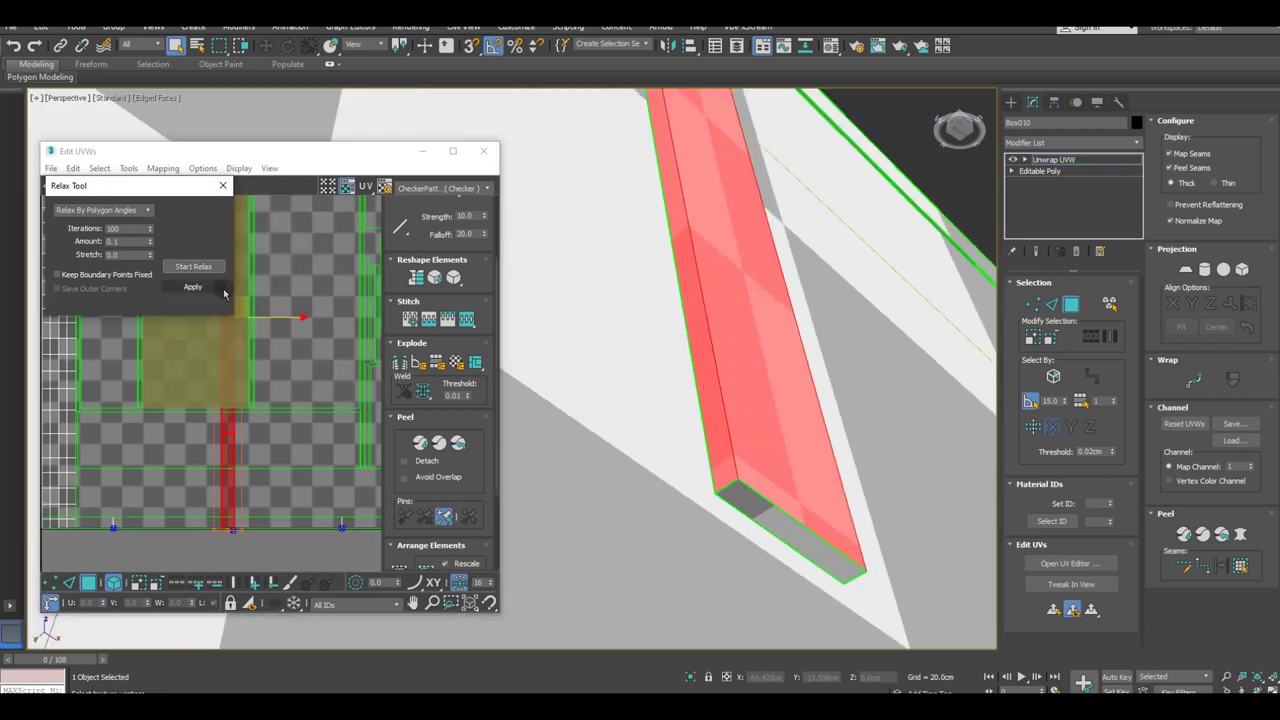
scroll(300, 300, "down", 3)
scroll(260, 247, "down", 2)
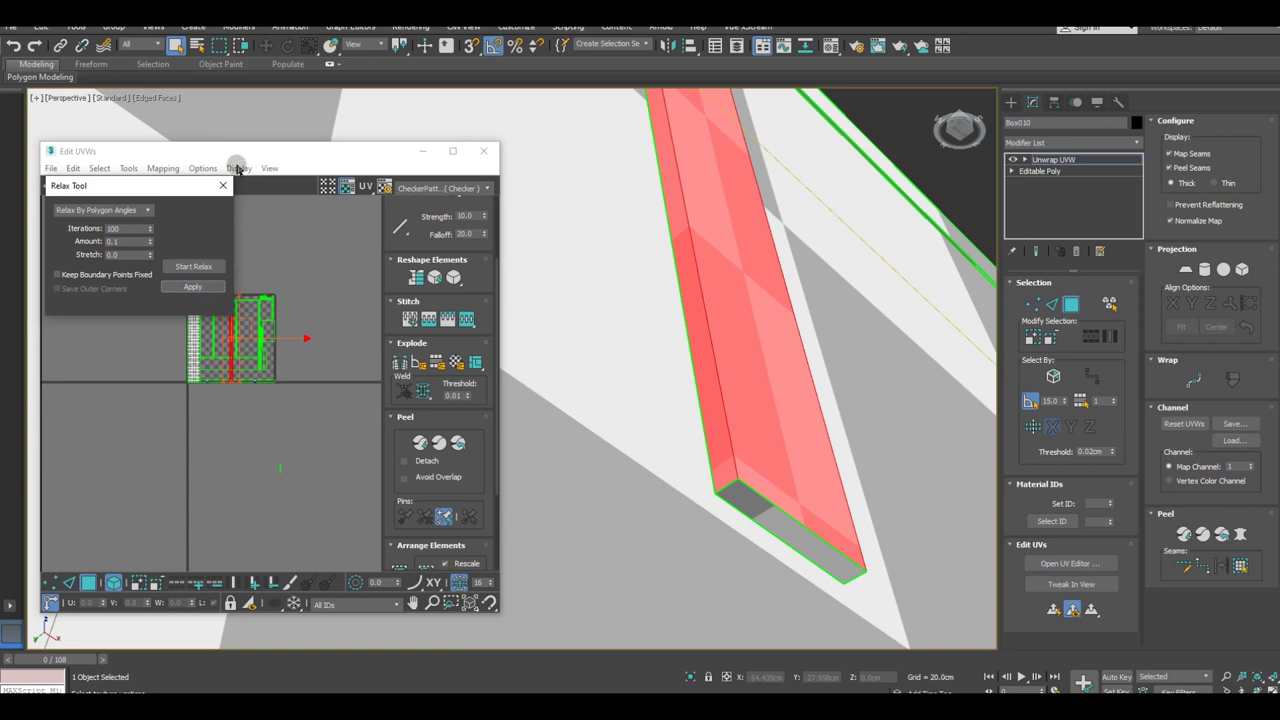
Step: Close the Relax Tool and reposition the UV editor window
left_click_drag(238, 150, 253, 88)
scroll(280, 421, "down", 2)
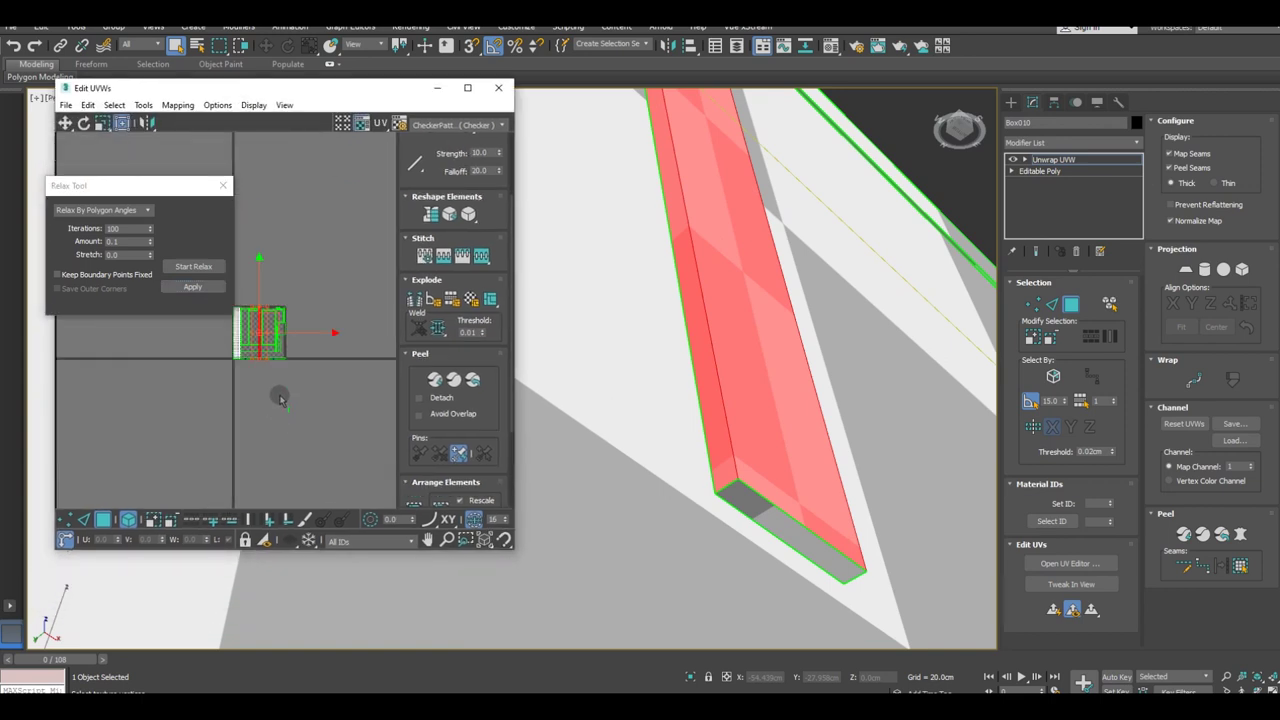
scroll(280, 400, "up", 2)
scroll(251, 314, "down", 2)
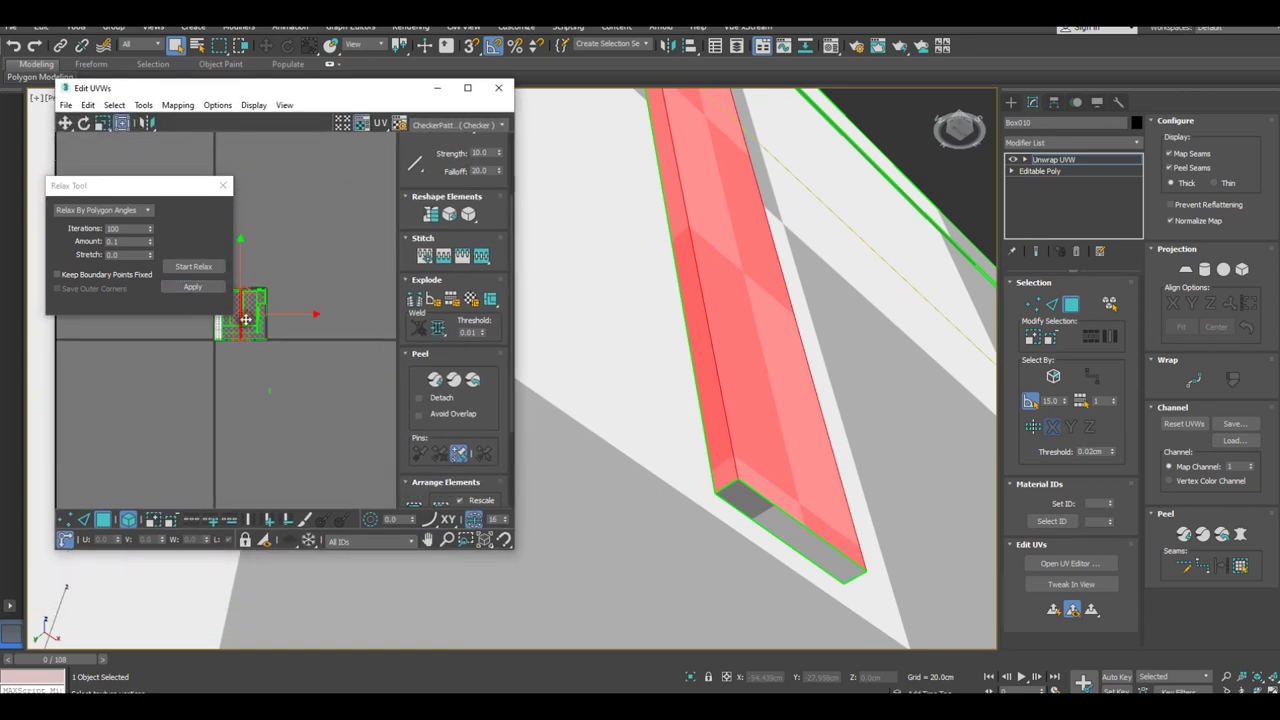
left_click(223, 185)
scroll(265, 320, "up", 3)
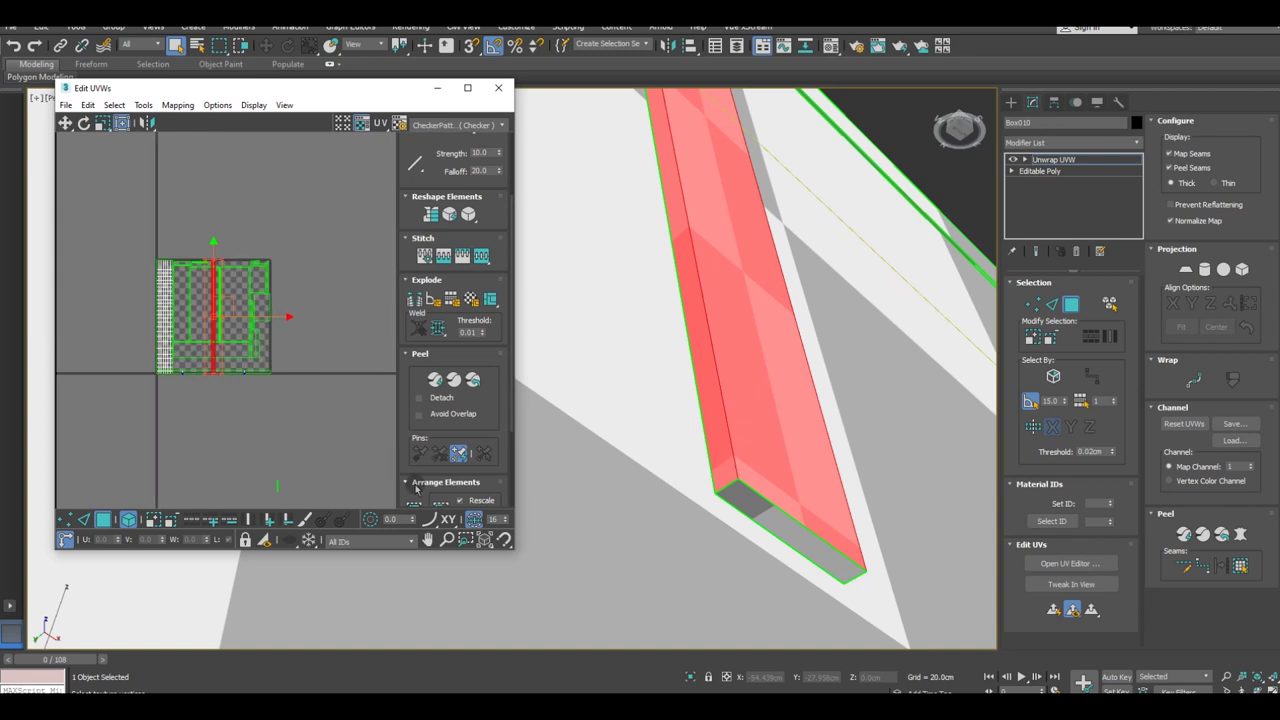
scroll(172, 352, "up", 3)
scroll(259, 402, "up", 1)
scroll(110, 345, "down", 3)
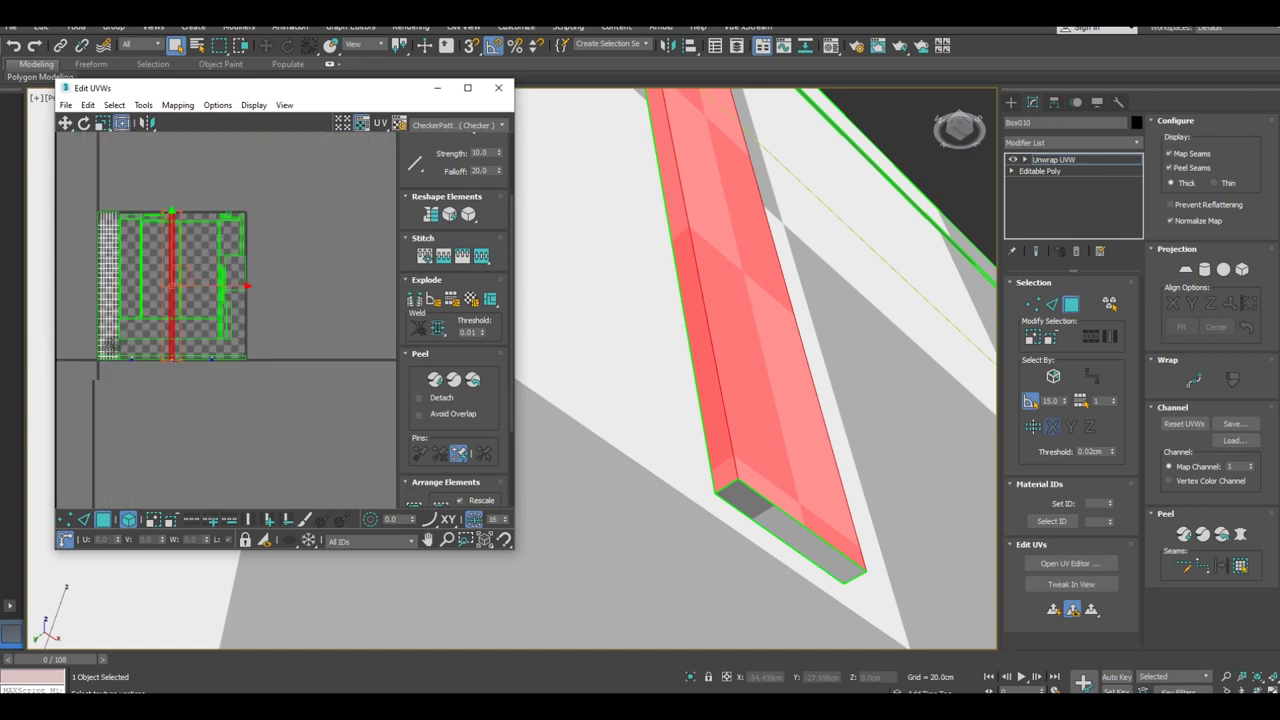
Step: Select the red plank's UV strip and rotate it 90° to lie horizontal
left_click(199, 300)
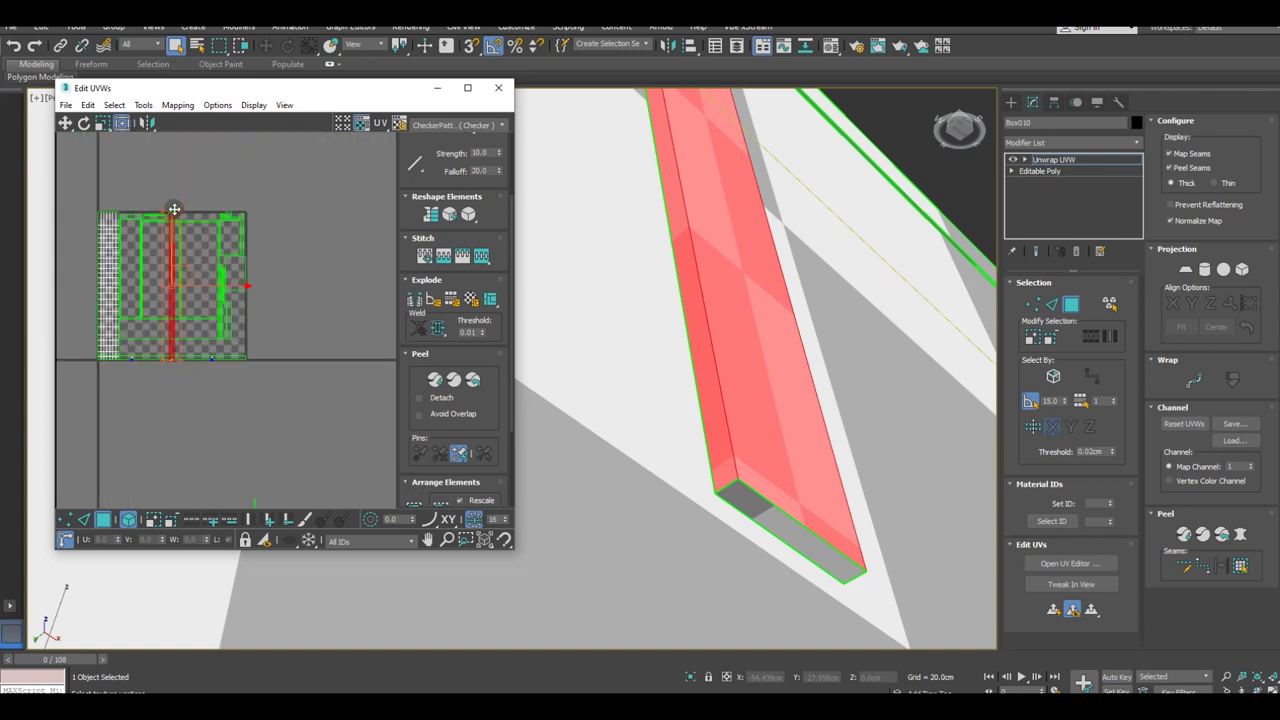
scroll(170, 213, "up", 3)
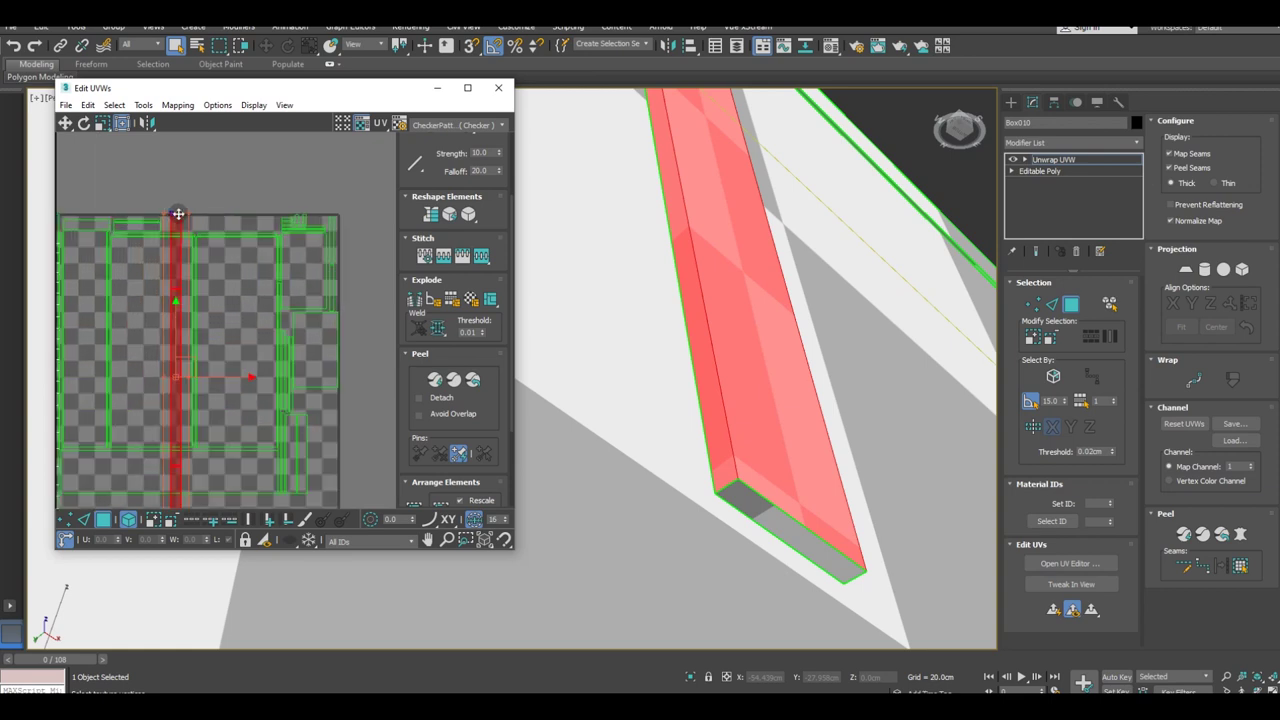
mouse_move(177, 213)
left_mouse_down()
mouse_move(88, 292)
mouse_move(90, 360)
left_mouse_up()
scroll(250, 272, "down", 3)
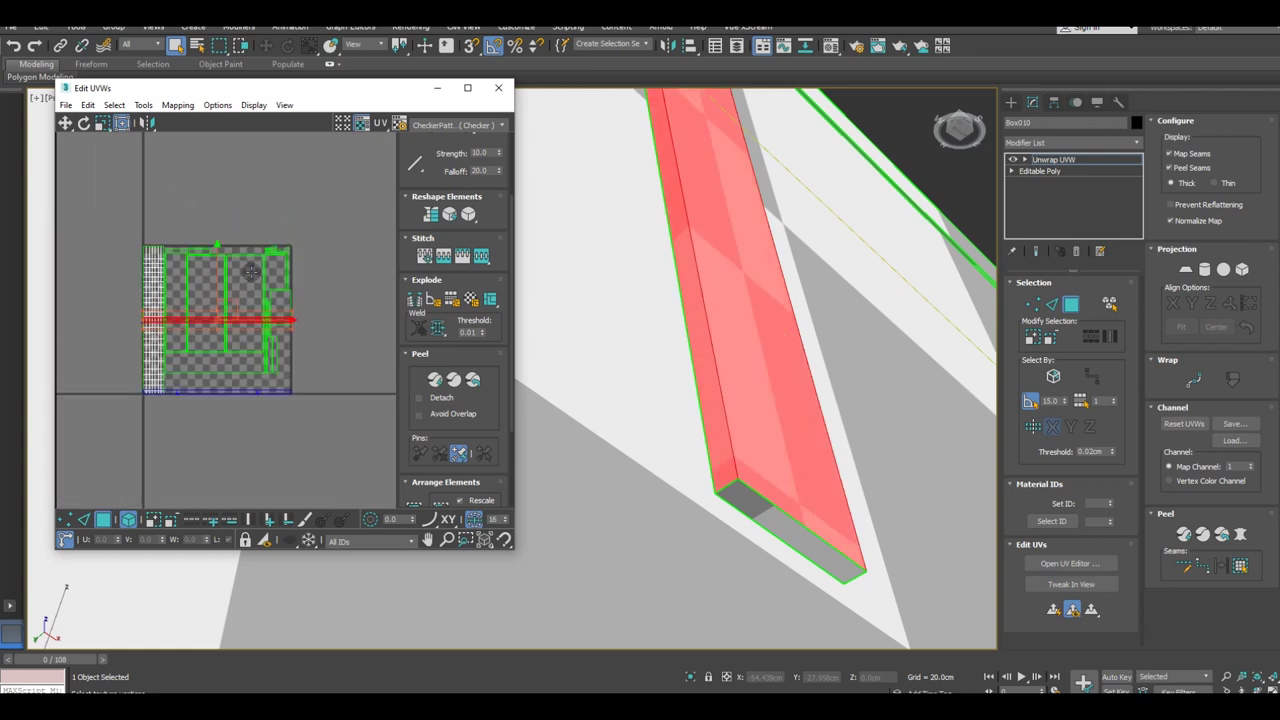
Step: Add the bottom strip to the selection and pack them with Arrange Elements Pack
left_click(241, 393, "ctrl")
scroll(241, 399, "down", 1)
middle_click_drag(241, 399, 214, 391)
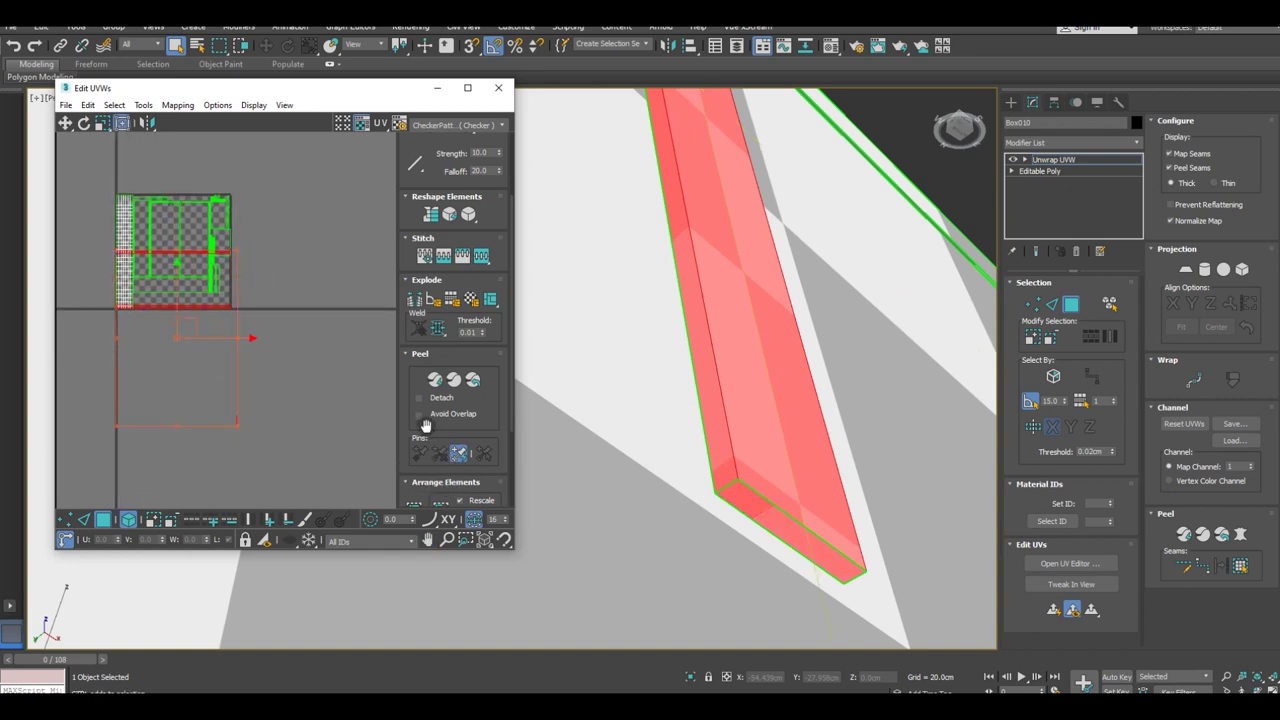
left_click(430, 356)
left_click(413, 395)
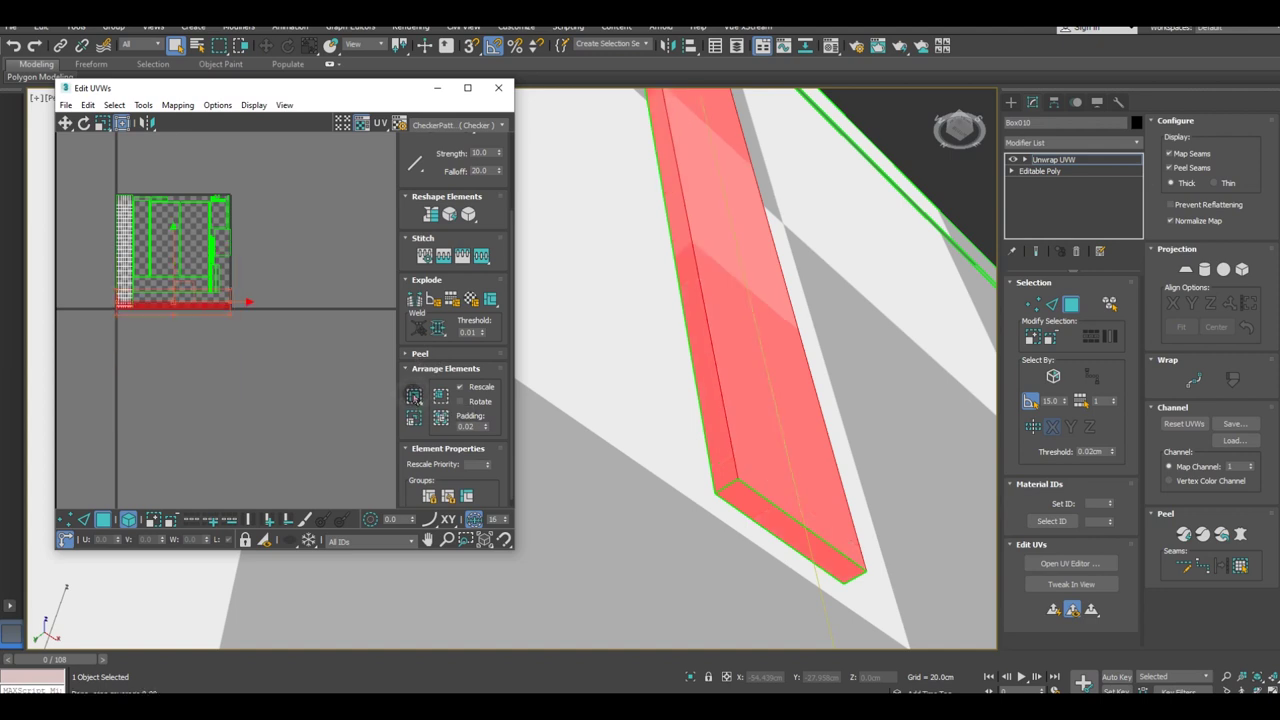
scroll(131, 290, "up", 2)
scroll(190, 332, "up", 2)
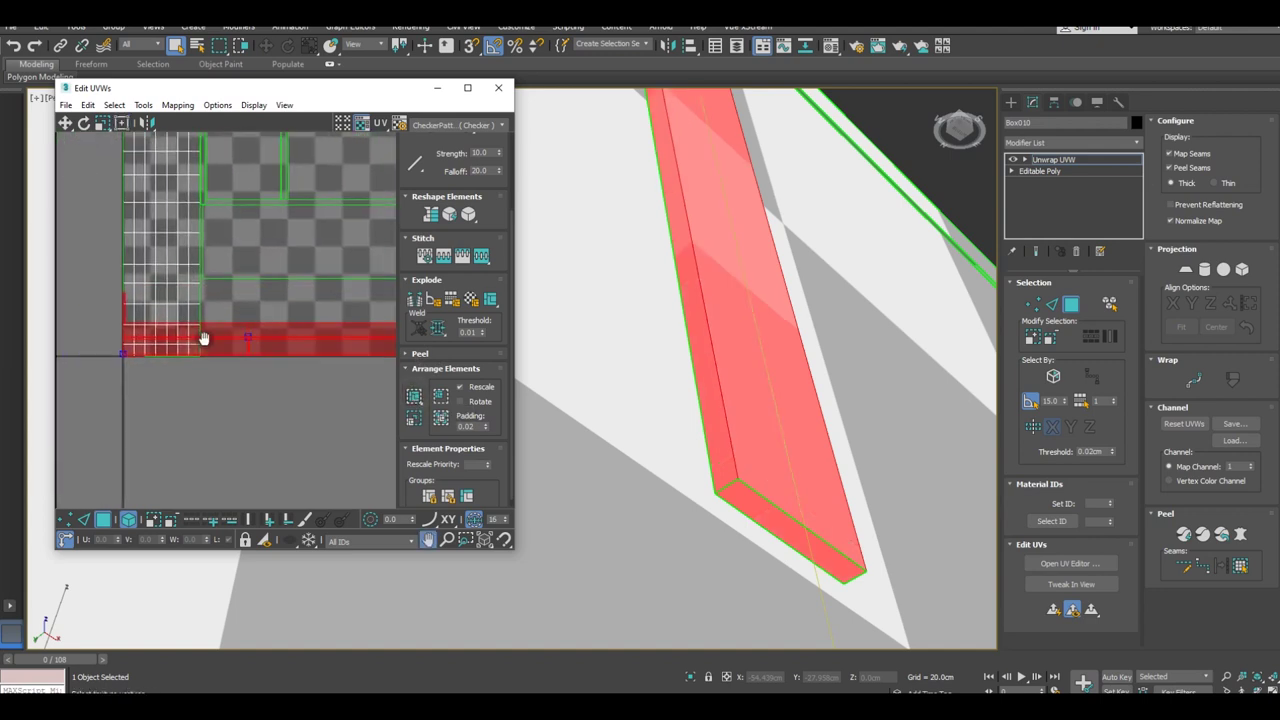
scroll(206, 337, "up", 1)
left_click_drag(119, 360, 203, 337)
scroll(146, 374, "down", 2)
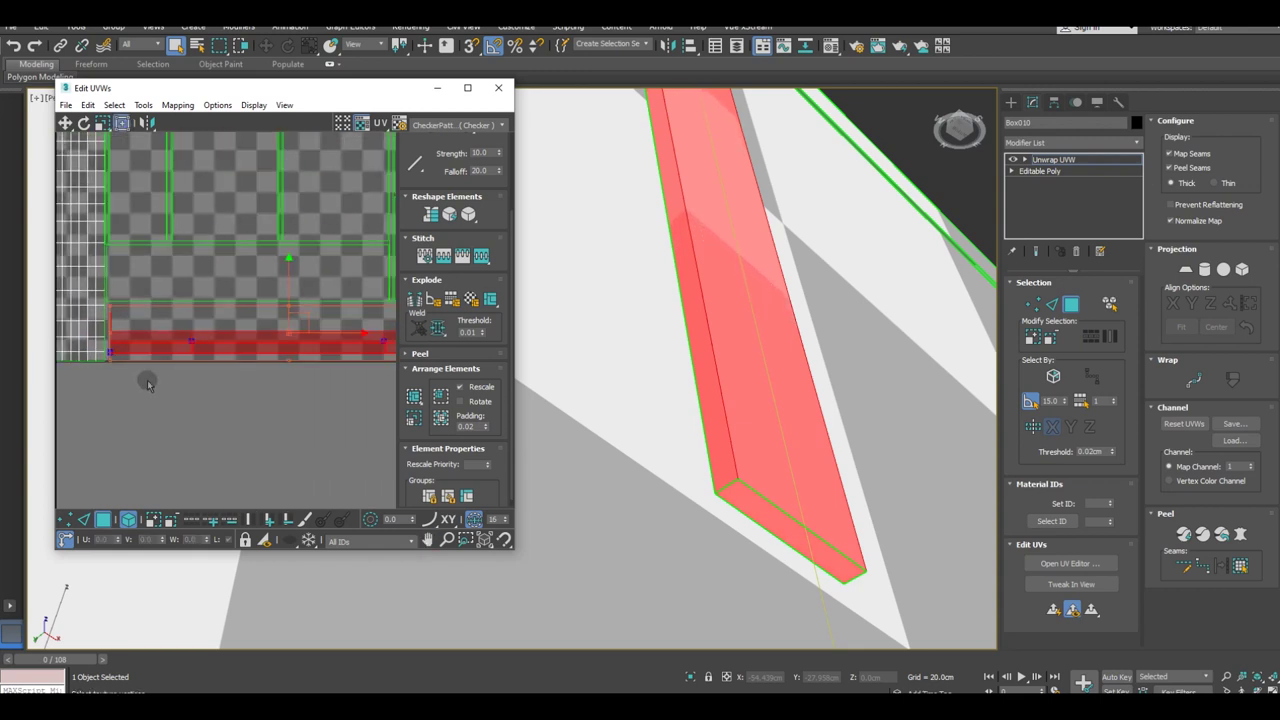
scroll(197, 374, "down", 2)
scroll(177, 371, "down", 1)
scroll(185, 364, "up", 2)
scroll(215, 330, "up", 2)
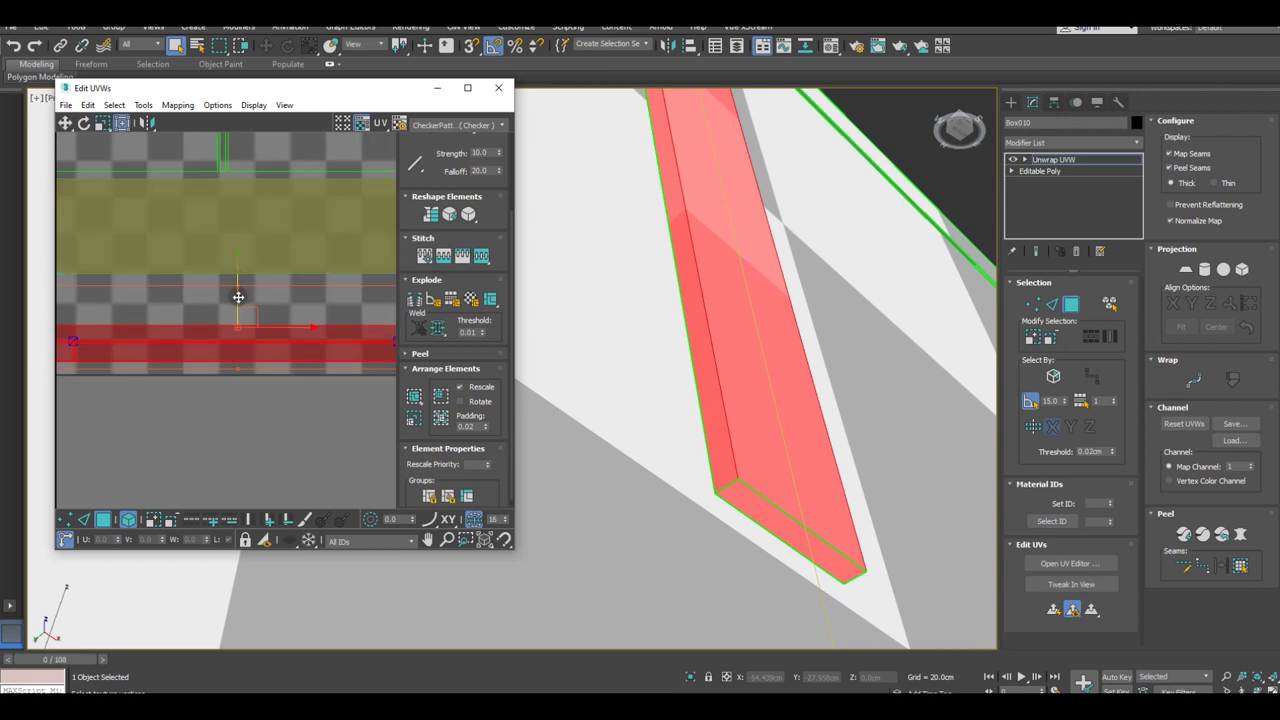
scroll(238, 302, "down", 3)
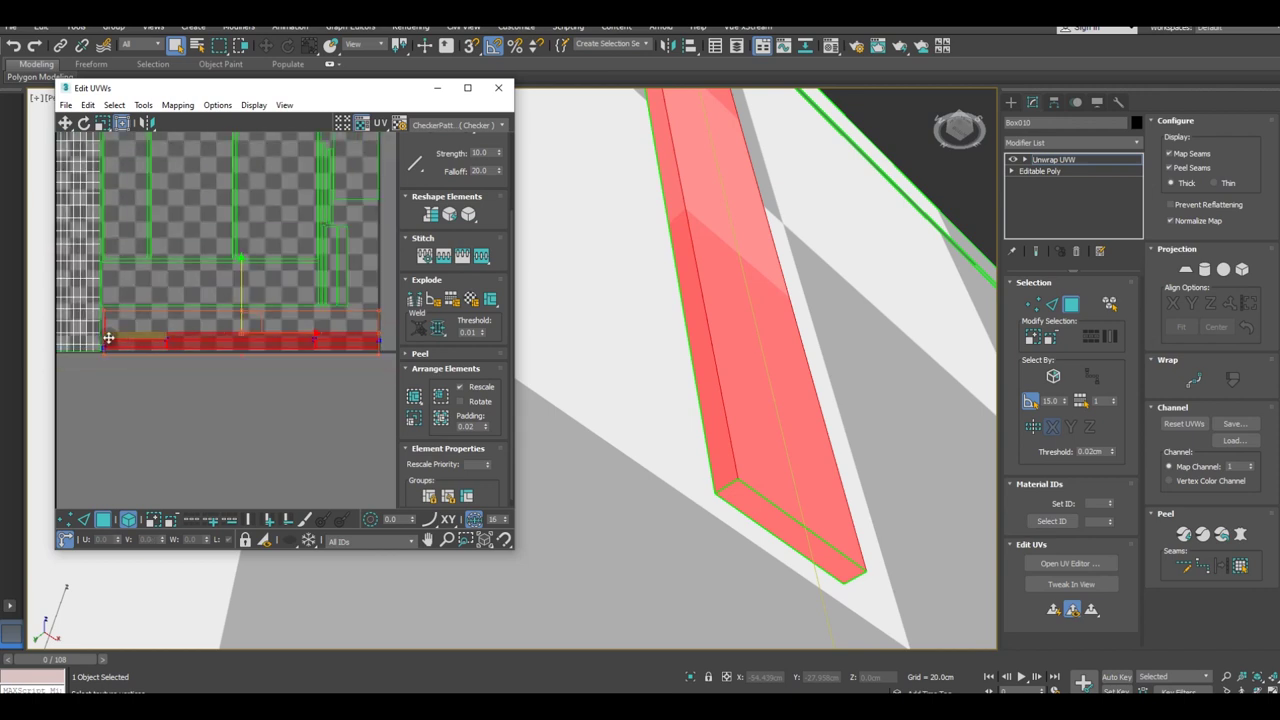
scroll(107, 338, "up", 2)
scroll(107, 338, "up", 2)
scroll(130, 310, "up", 2)
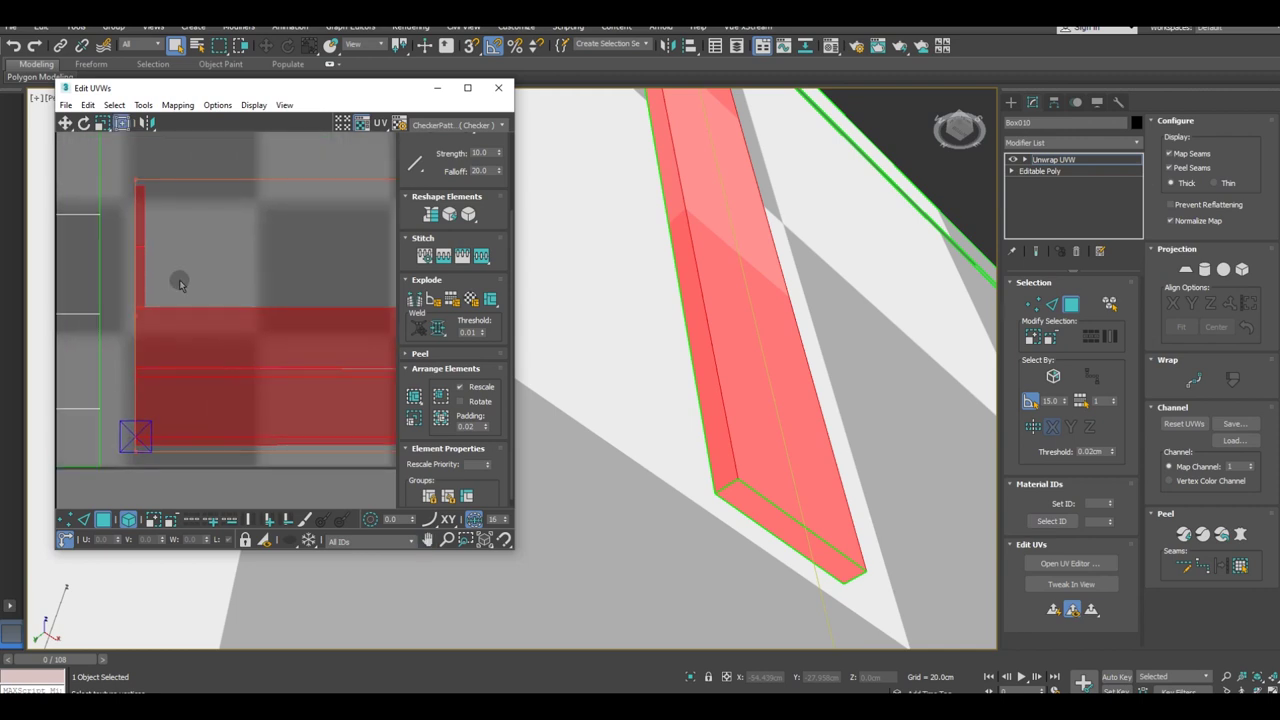
scroll(130, 335, "down", 1)
left_click(184, 287)
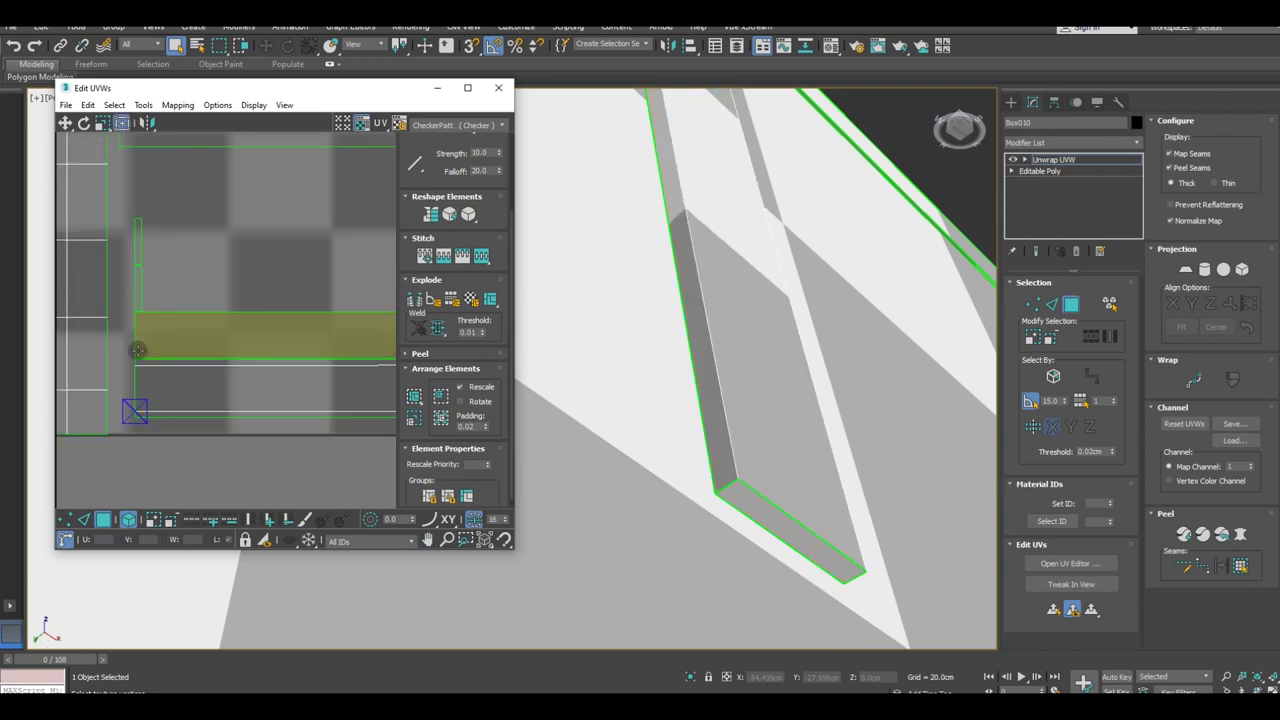
scroll(135, 363, "down", 1)
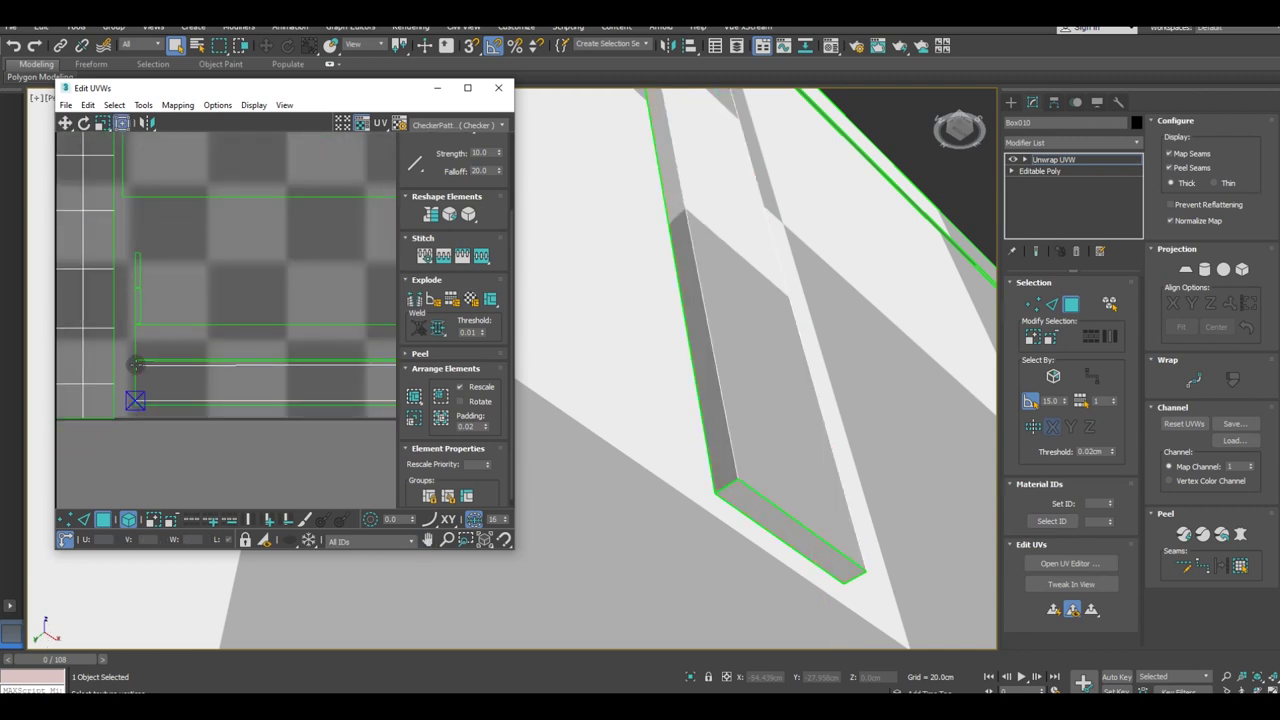
scroll(136, 365, "down", 2)
scroll(140, 370, "down", 2)
scroll(145, 376, "down", 2)
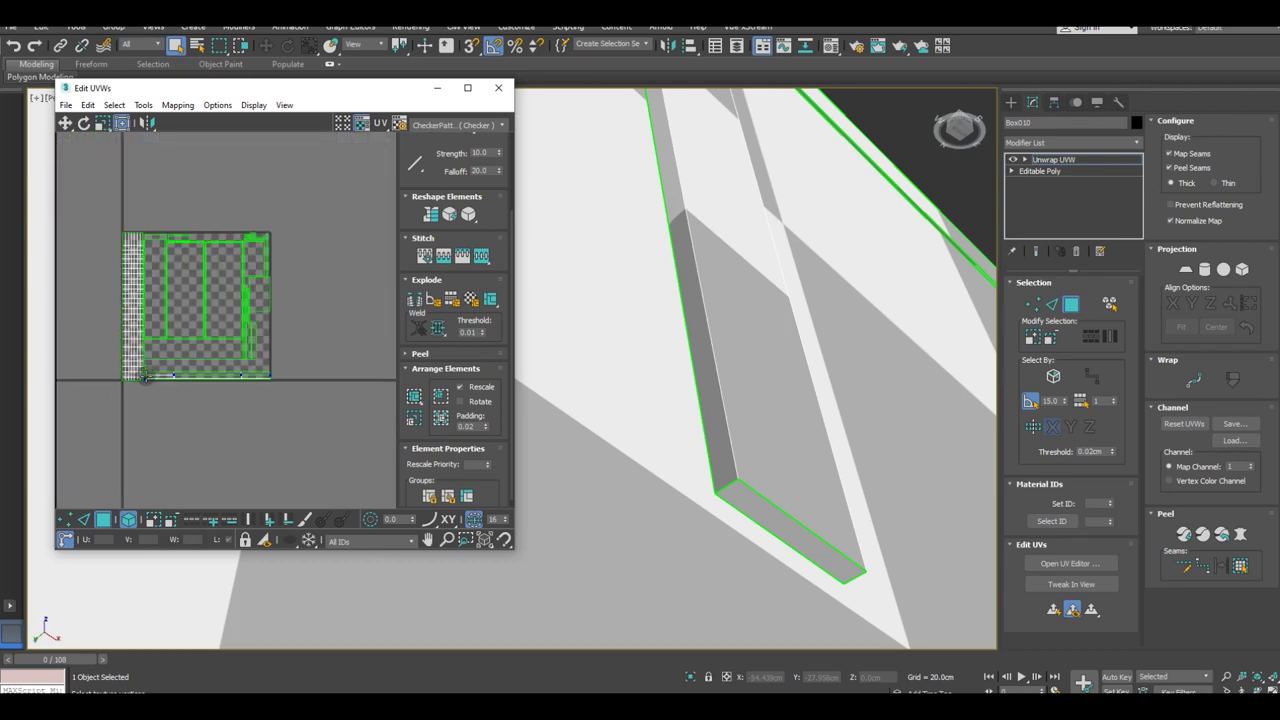
scroll(144, 376, "up", 2)
scroll(141, 376, "up", 2)
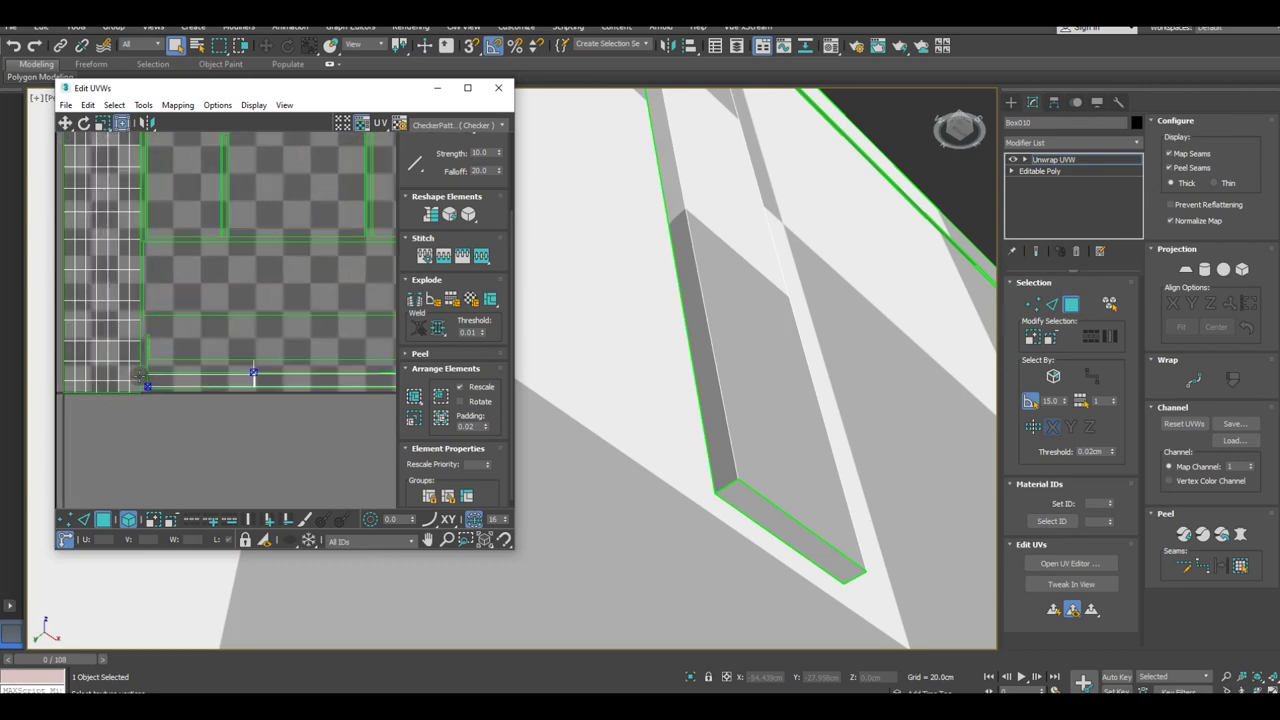
scroll(137, 375, "down", 1)
scroll(150, 372, "down", 3)
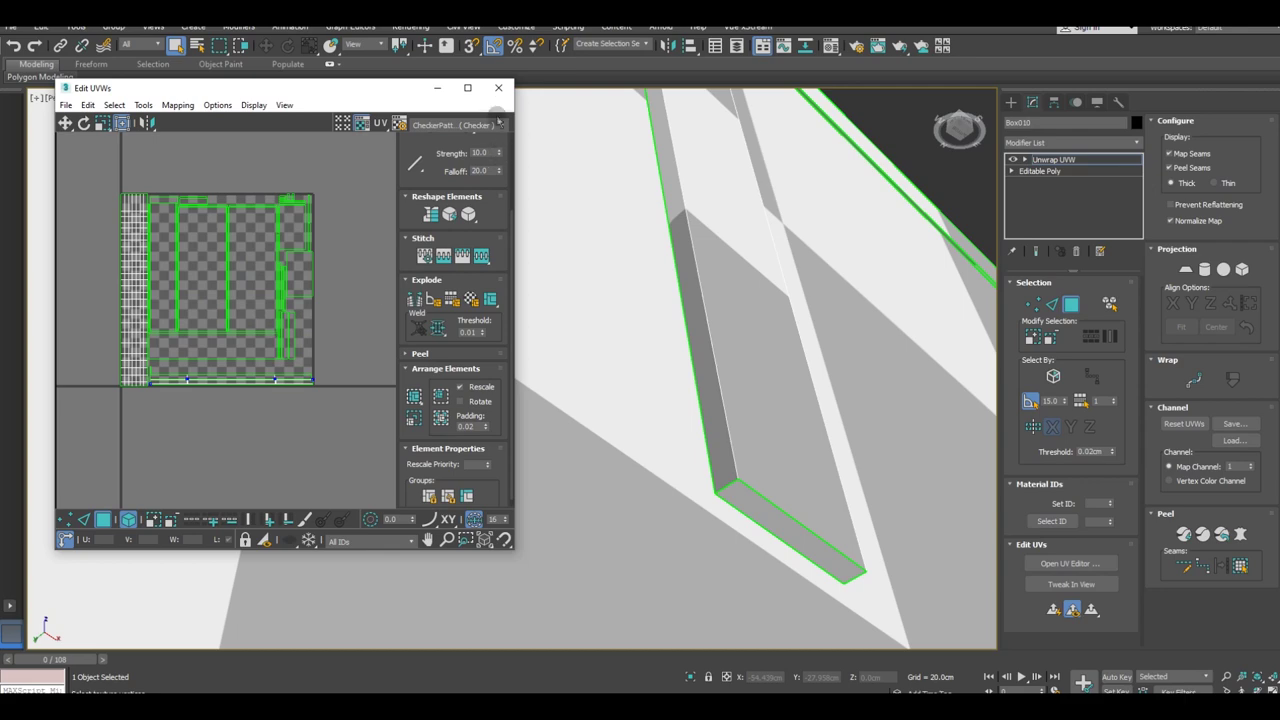
scroll(264, 266, "down", 1)
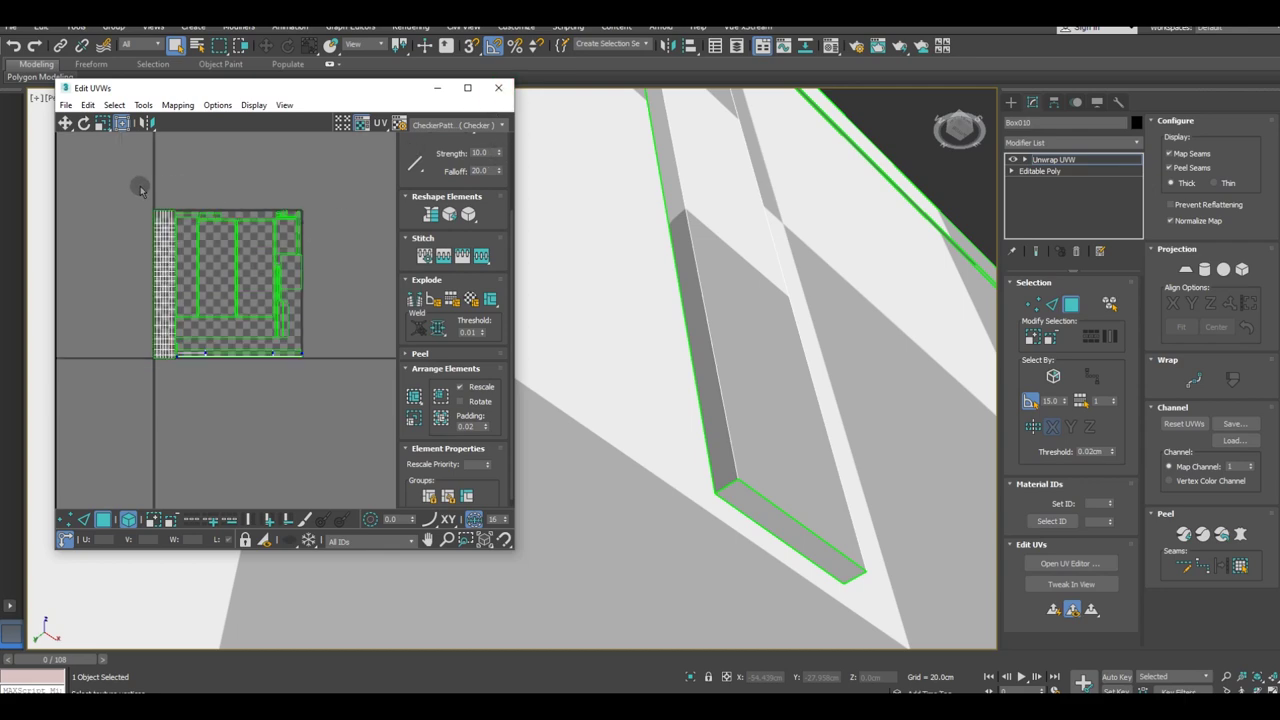
key("ctrl+a")
scroll(771, 380, "down", 3)
Step: Close the Edit UVWs editor and exit Face mode of the Unwrap UVW modifier
scroll(779, 377, "down", 2)
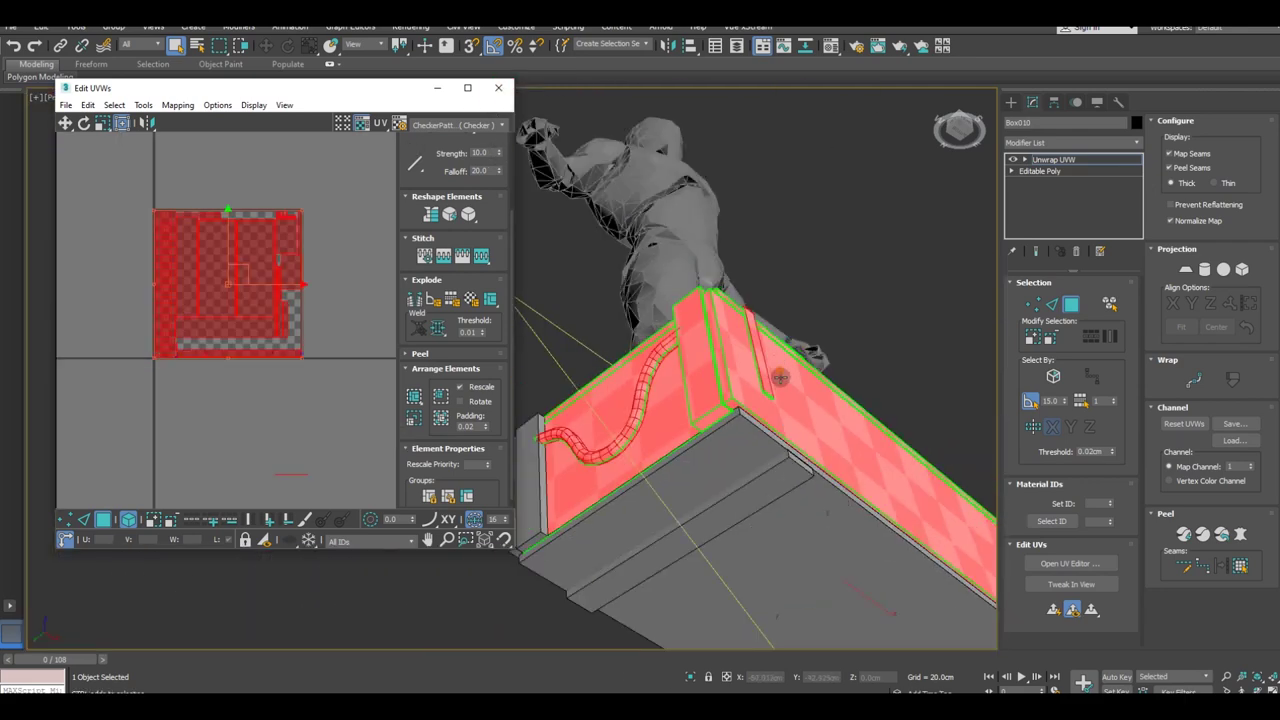
scroll(779, 377, "down", 3)
scroll(774, 486, "down", 1)
scroll(774, 486, "down", 3)
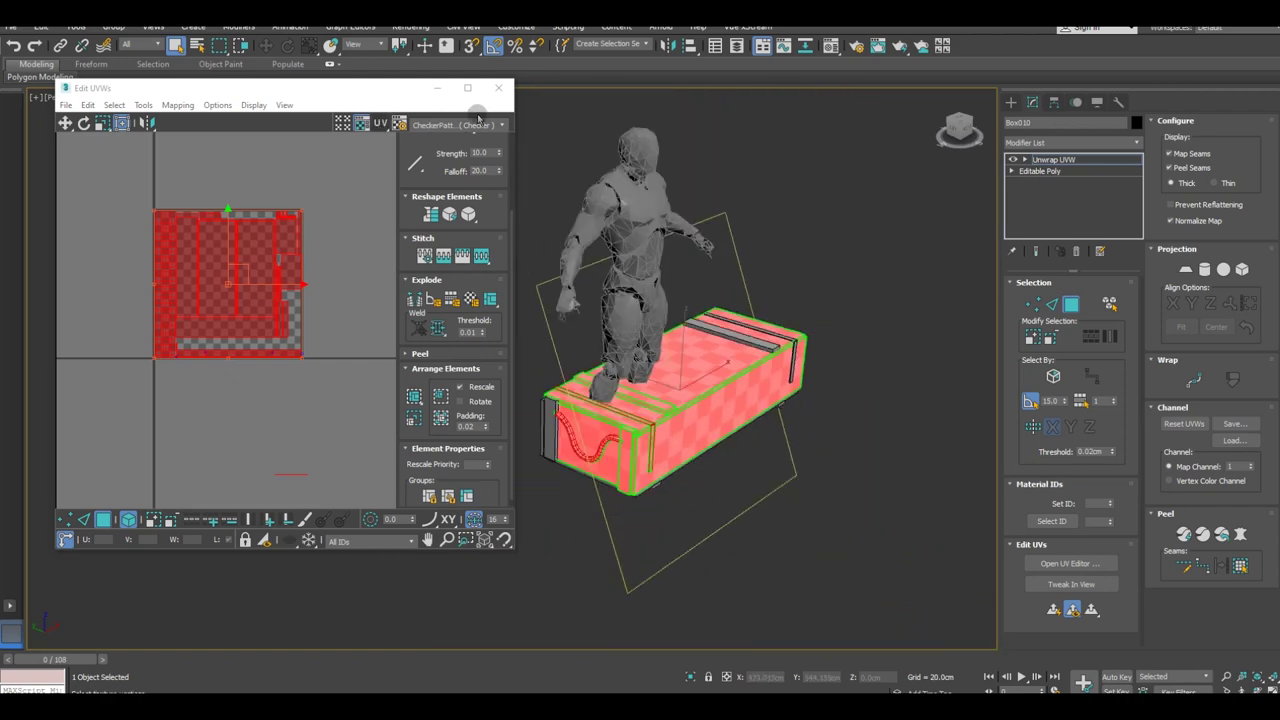
left_click(498, 88)
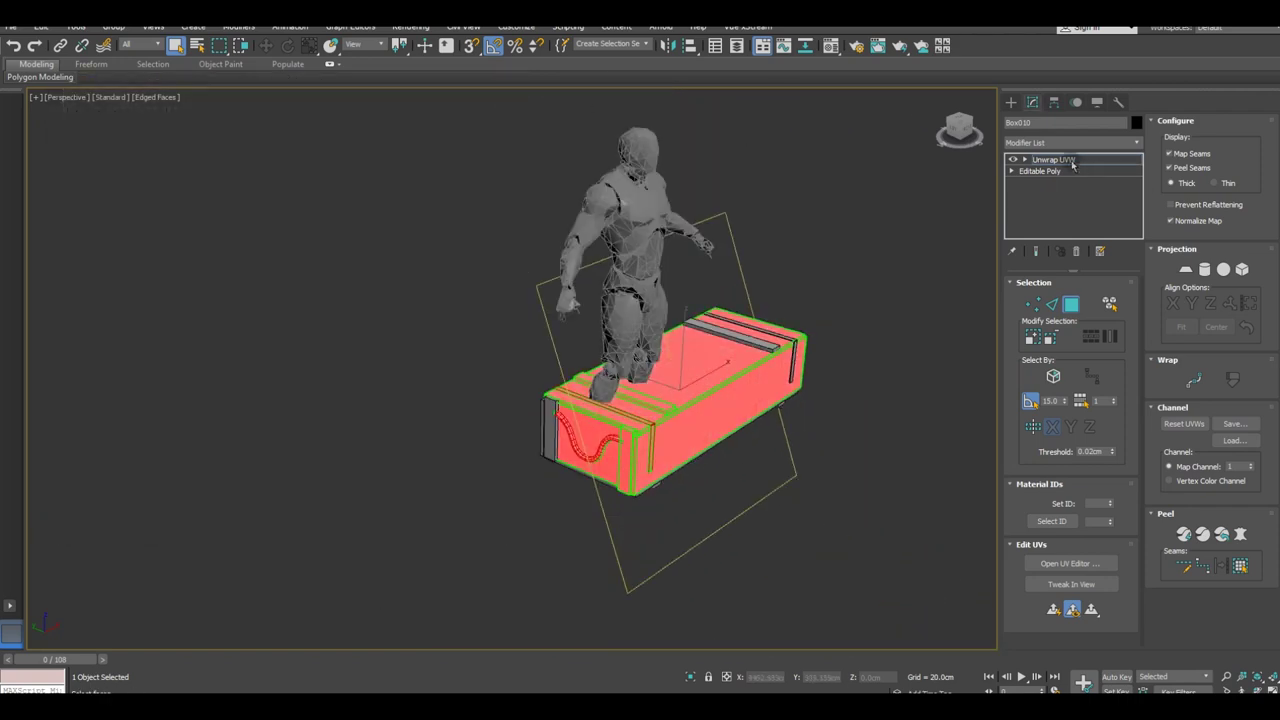
left_click(1070, 160)
Step: Switch to Select and Move and isolate the crate, orbiting to view it alone
left_click(266, 47)
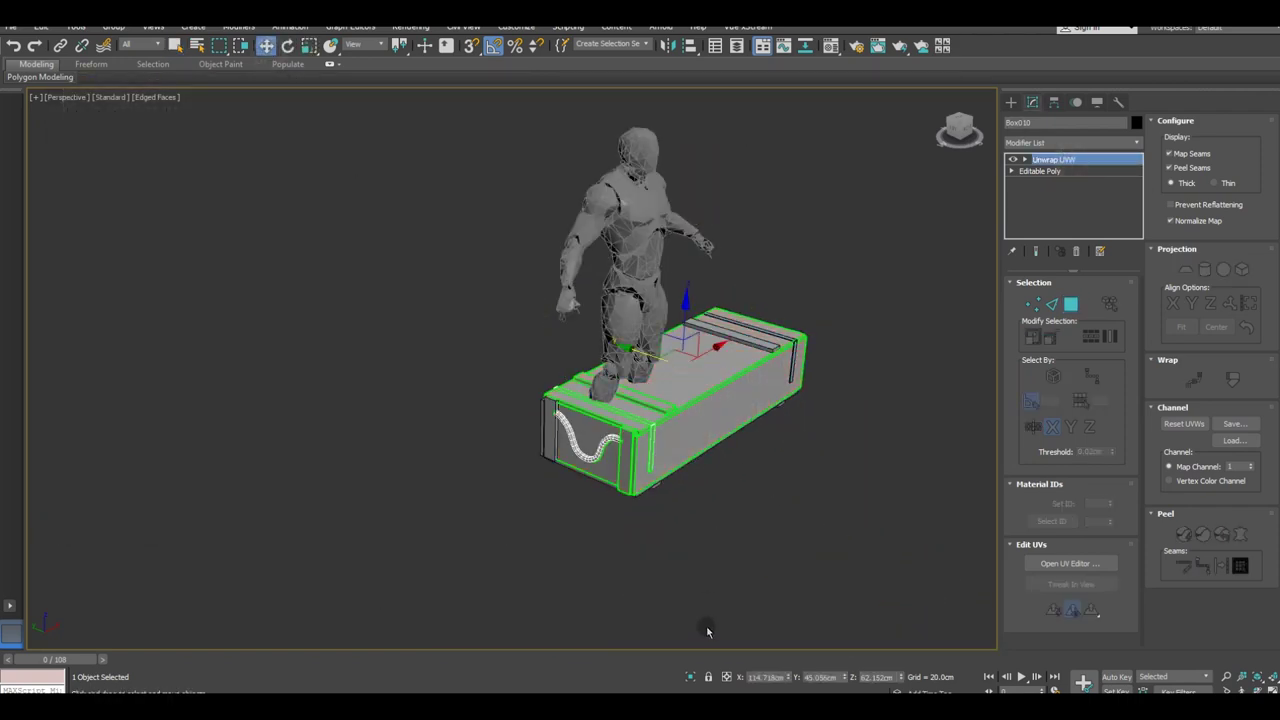
left_click(694, 677)
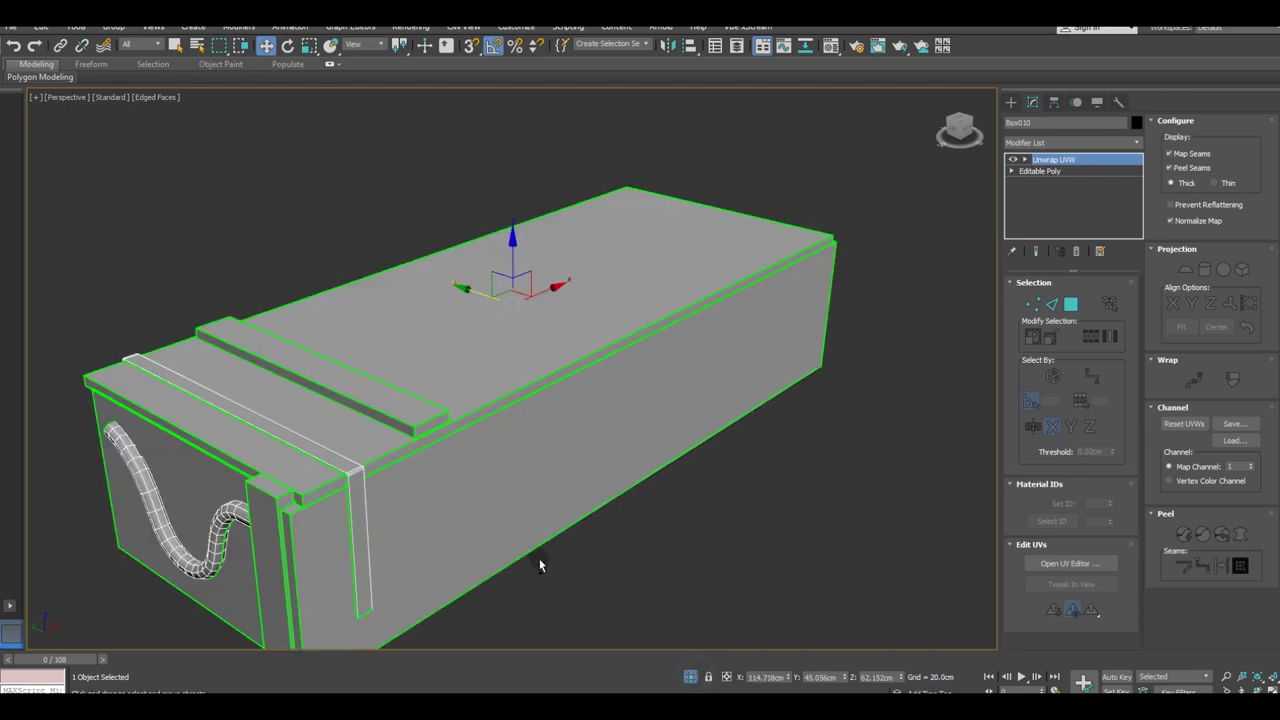
mouse_move(539, 565)
middle_mouse_down("alt")
mouse_move(646, 563)
mouse_move(591, 549)
mouse_move(620, 600)
middle_mouse_up("alt")
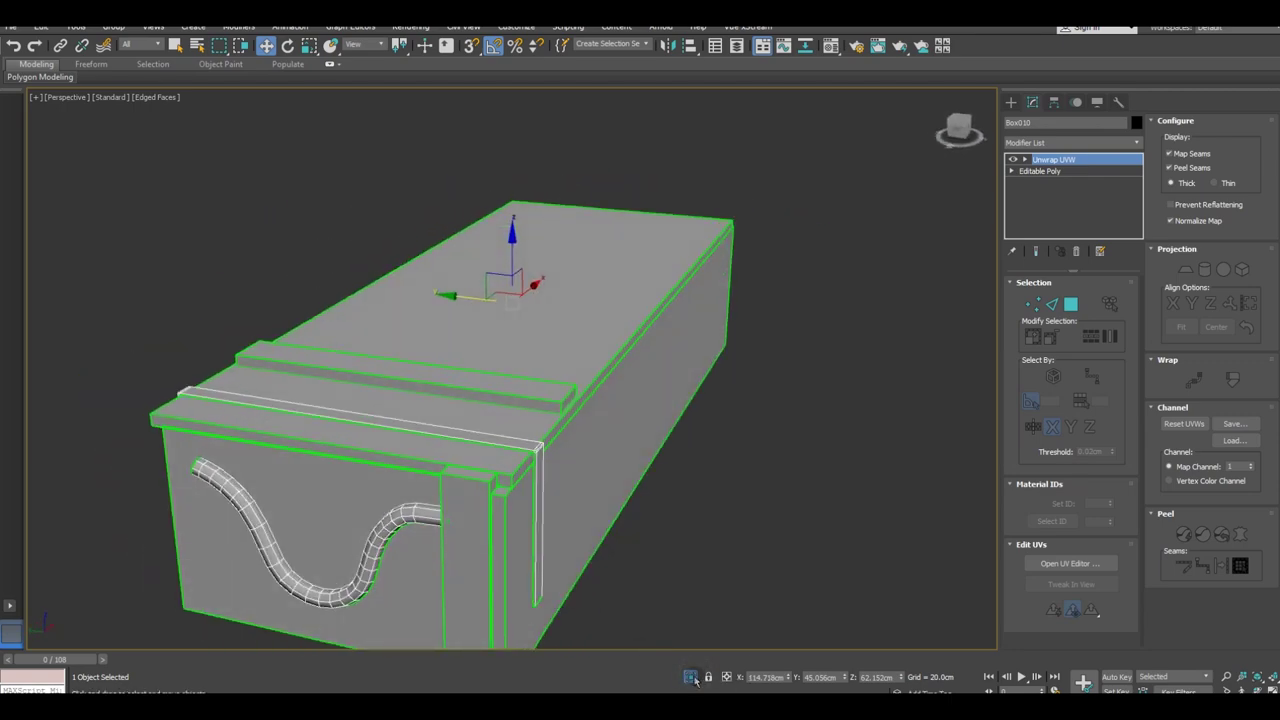
middle_click_drag(580, 520, 640, 470, "alt")
Step: Collapse the crate's whole modifier stack into its Editable Poly
right_click(1048, 161)
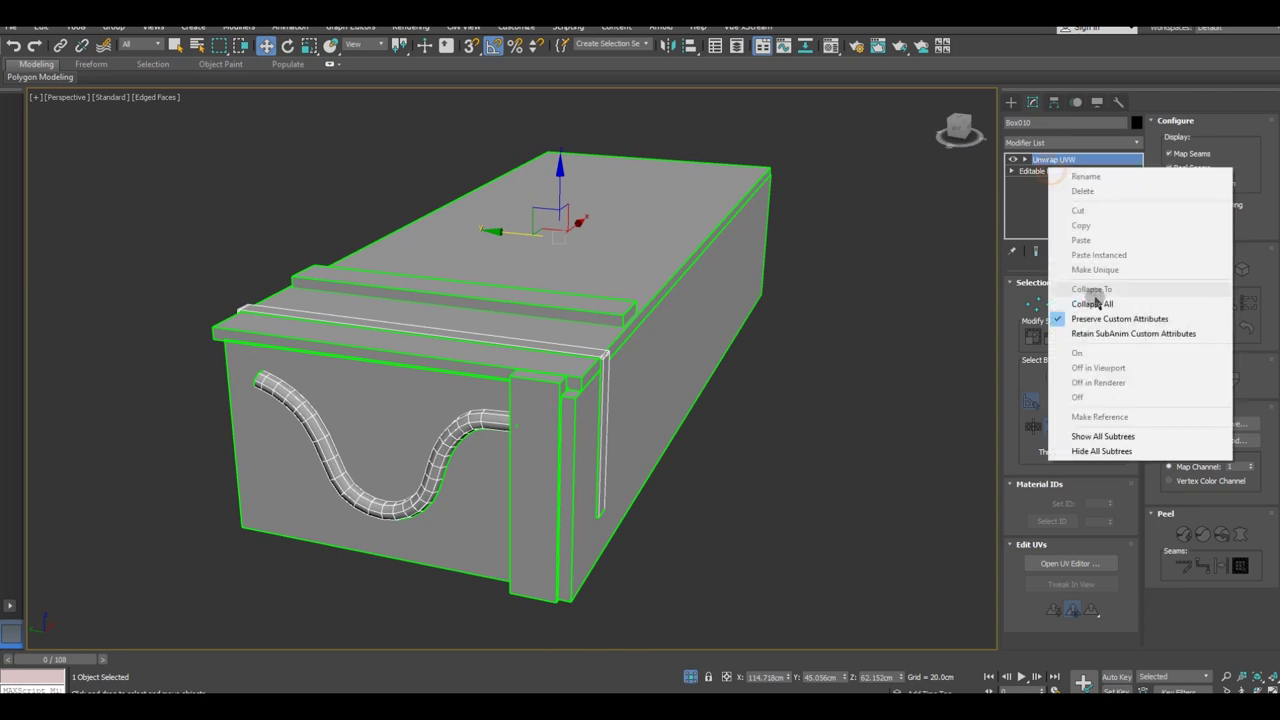
left_click(1100, 289)
middle_click_drag(600, 410, 547, 404, "alt")
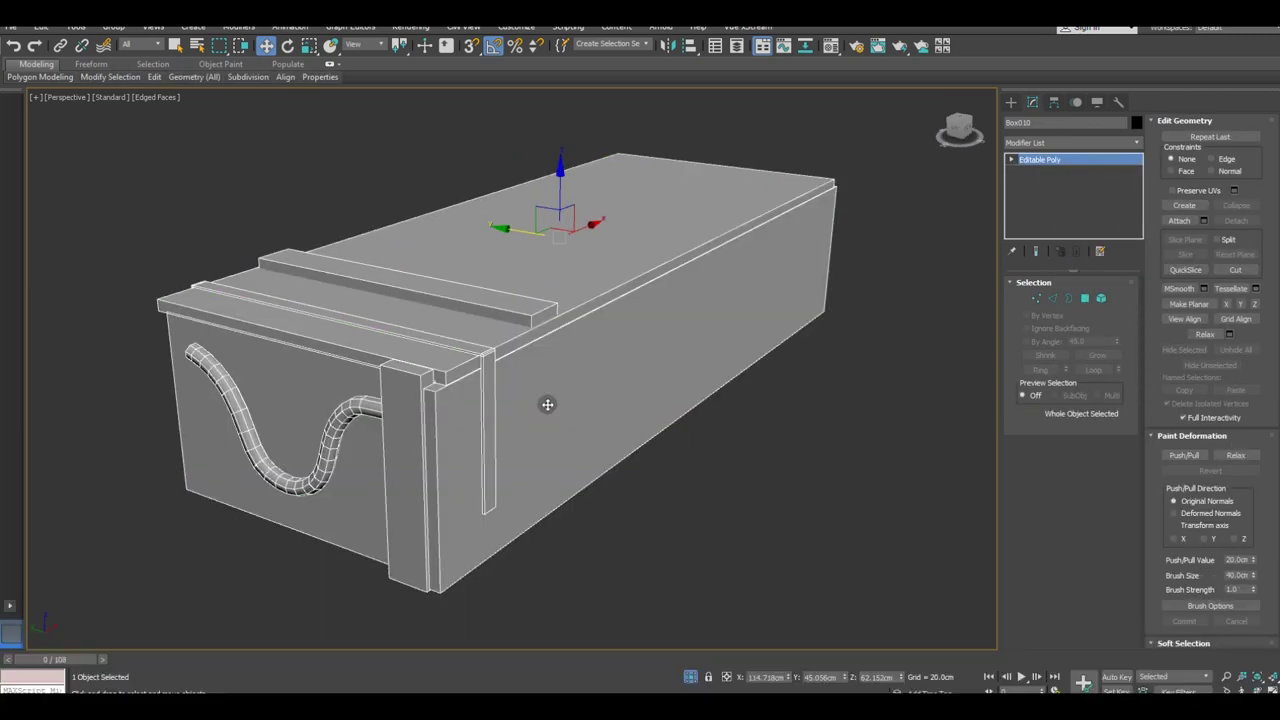
Step: Select the crate's right side panel in Element mode and turn Isolate Selection off
left_click(1101, 298)
left_click(461, 488)
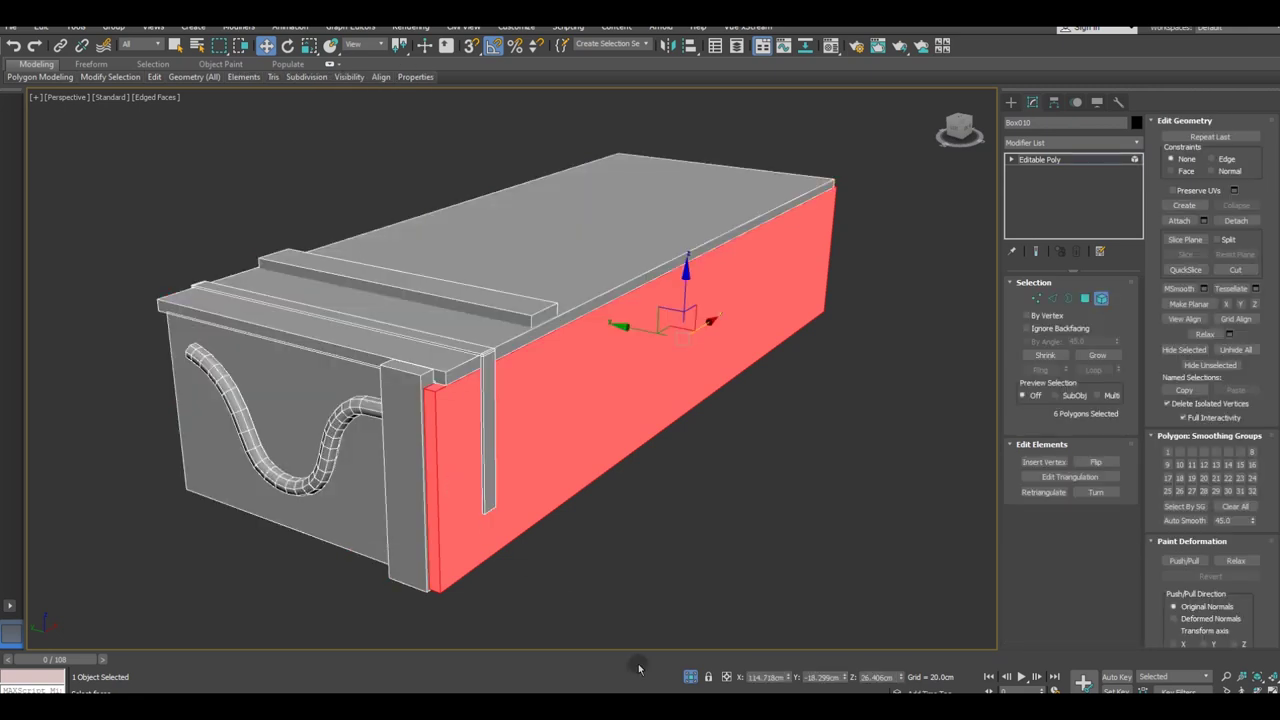
left_click(689, 677)
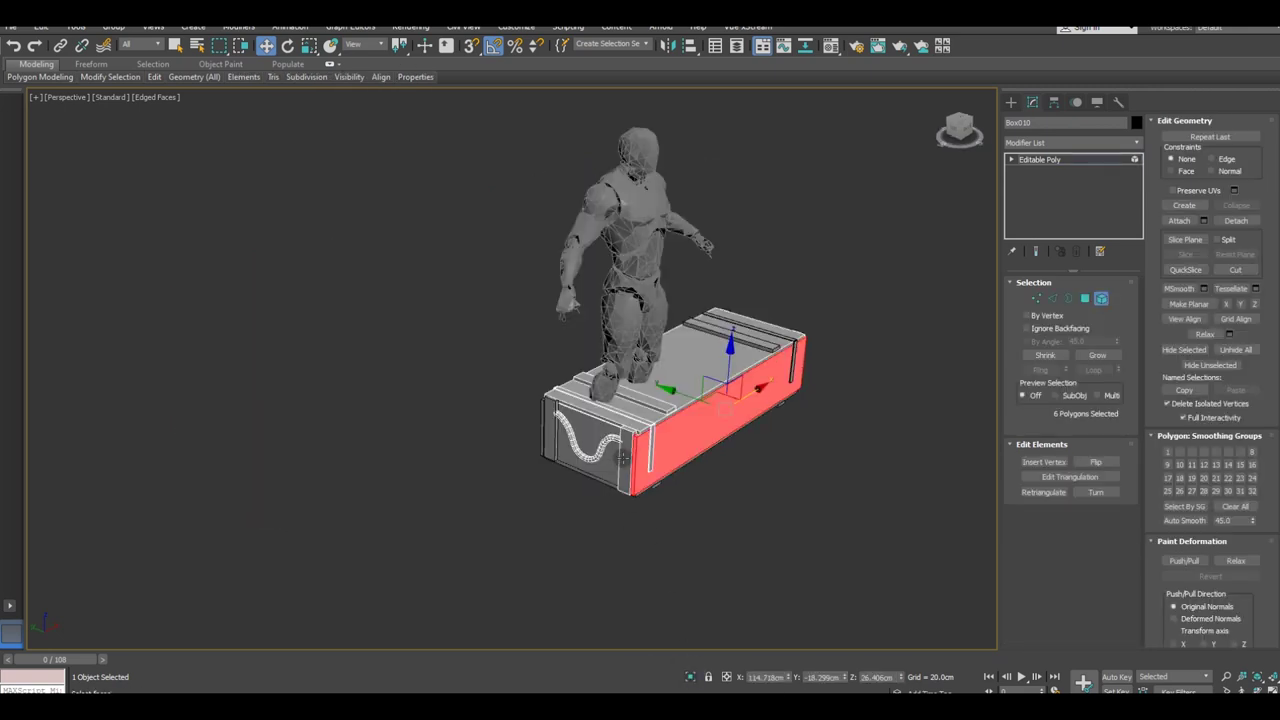
Step: Shift-move the crate's left side panel to clone it as a new element
scroll(622, 457, "up", 3)
mouse_move(622, 457)
middle_mouse_down("alt")
mouse_move(677, 469)
mouse_move(475, 407)
middle_mouse_up("alt")
scroll(810, 368, "up", 2)
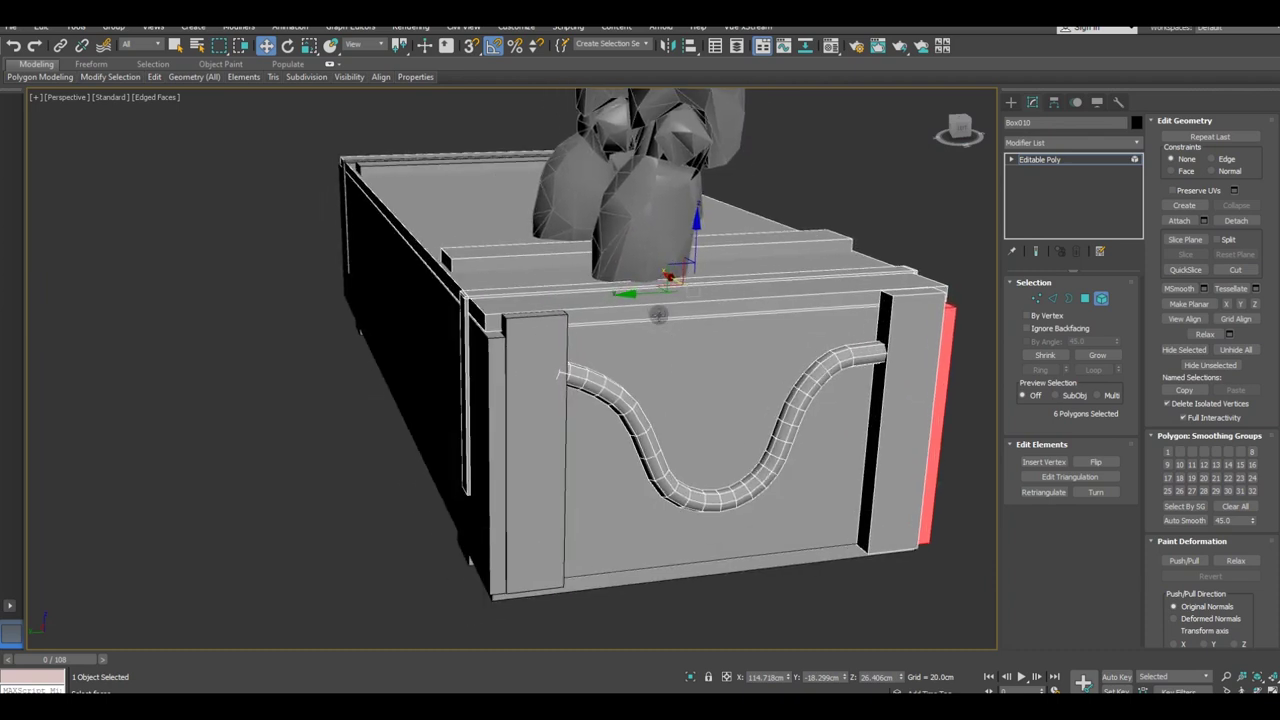
left_click(348, 321)
left_click_drag(346, 327, 548, 373, "shift")
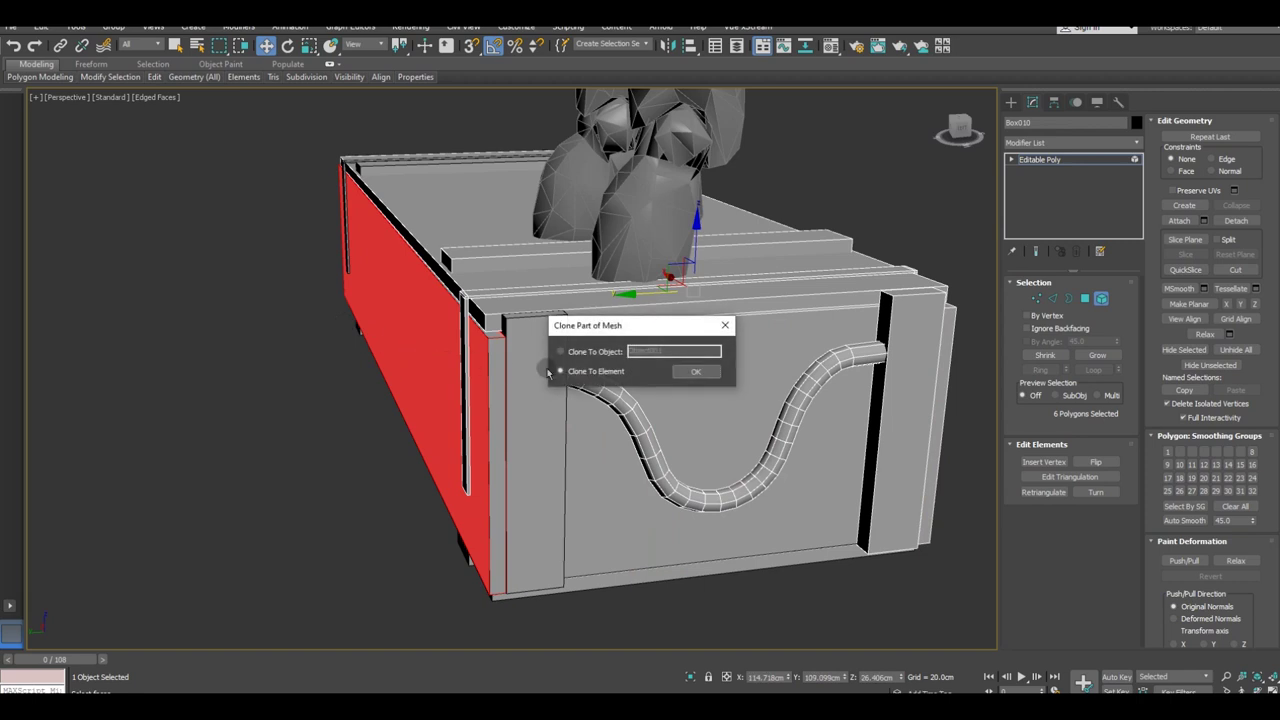
left_click(695, 370)
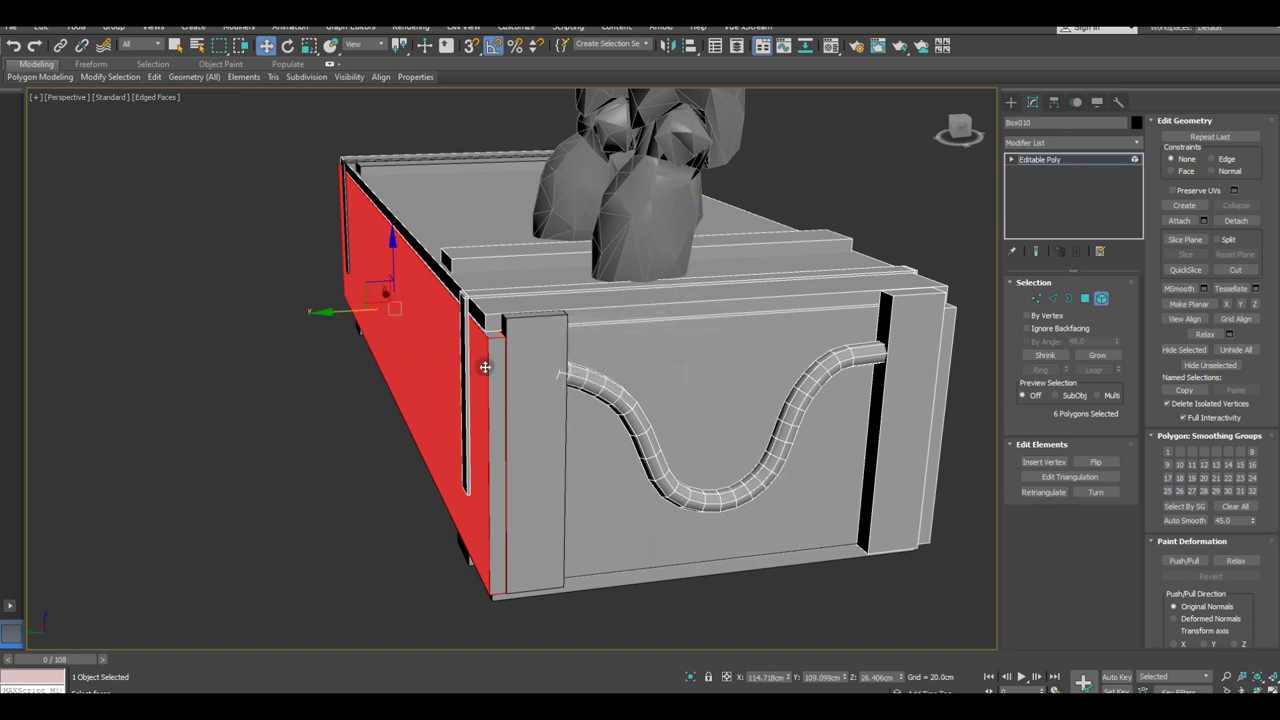
Step: Nudge the cloned side panel slightly along Y
scroll(485, 367, "up", 4)
scroll(477, 308, "up", 2)
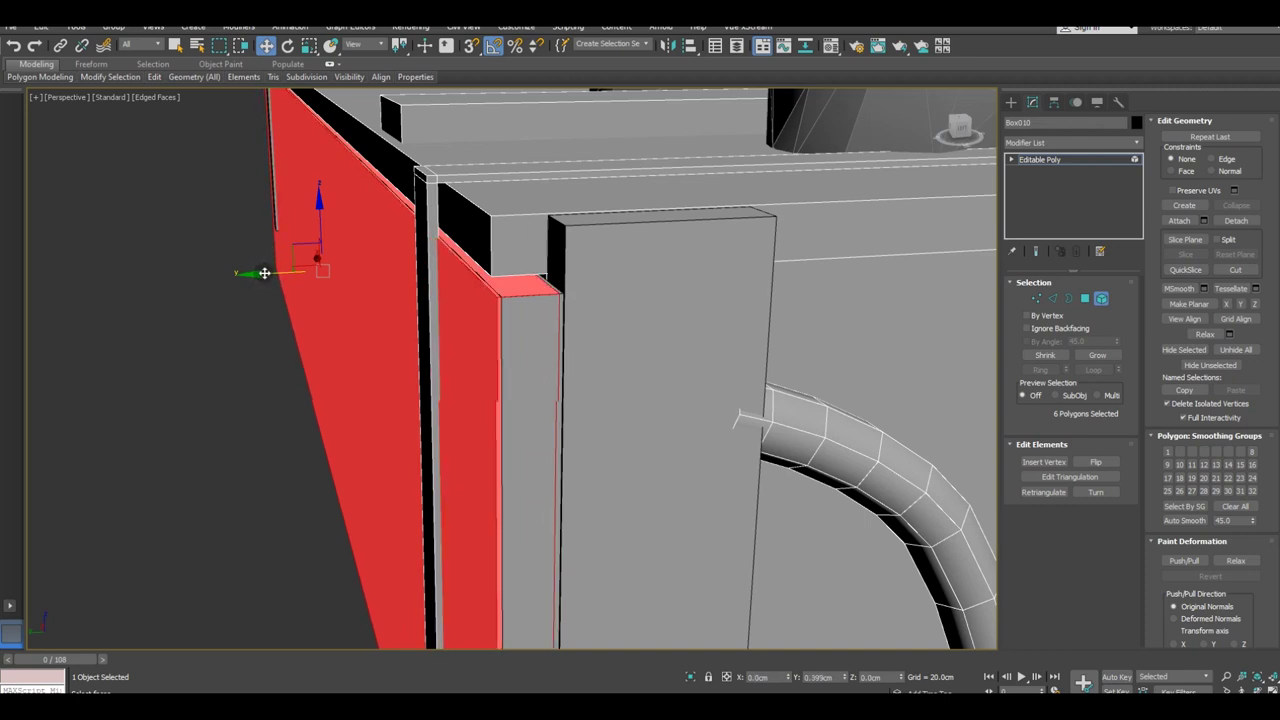
left_click_drag(266, 273, 267, 273)
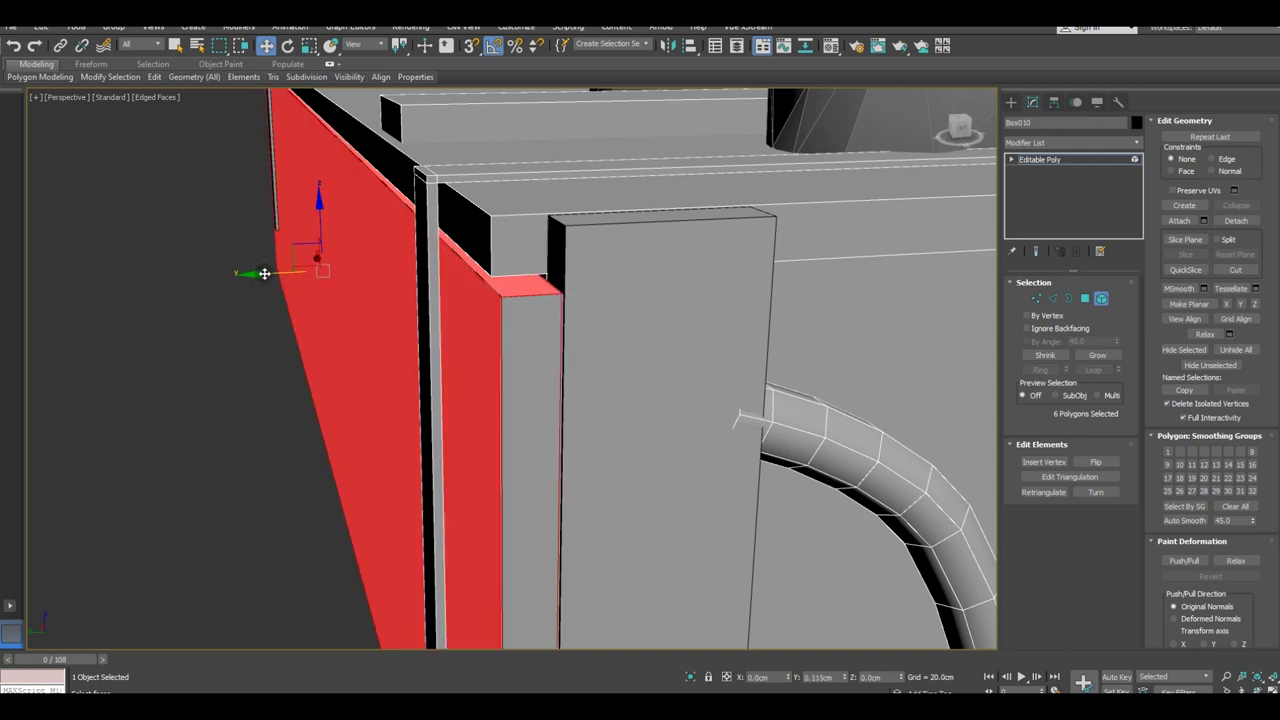
scroll(318, 302, "down", 4)
scroll(443, 302, "down", 2)
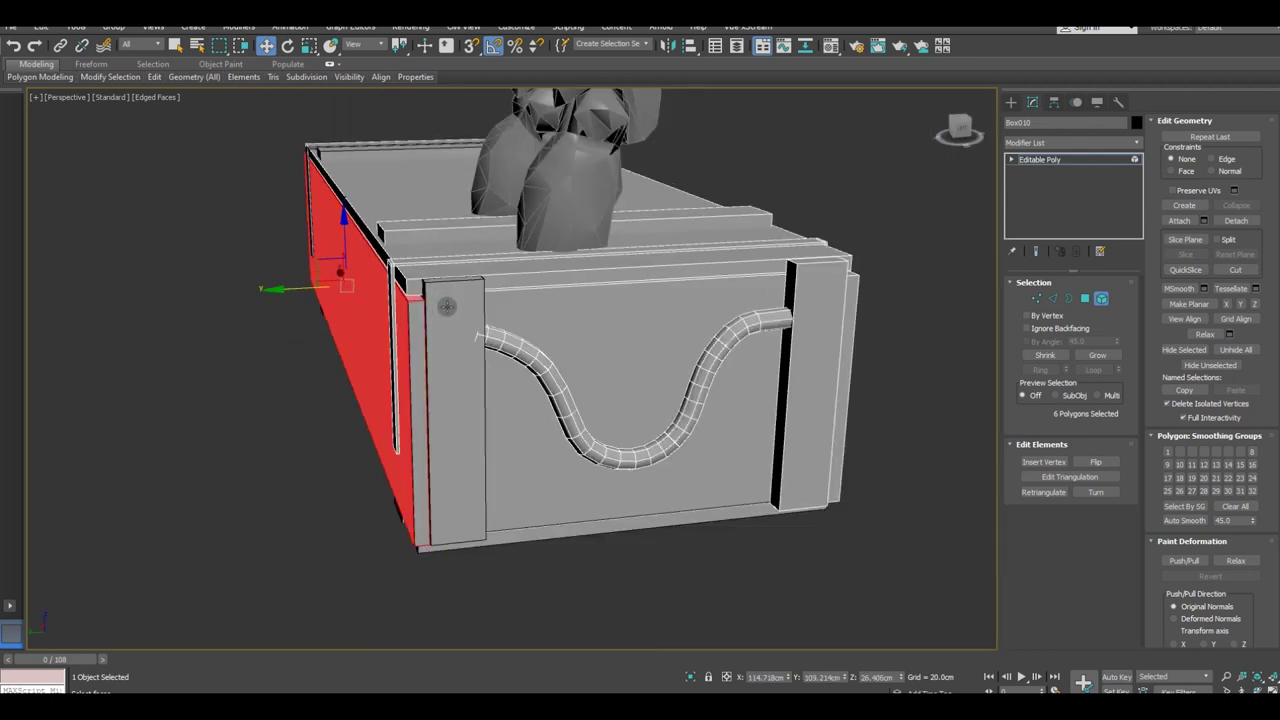
Step: Select the crate's end panel and orbit to view the long side
left_click(569, 339)
scroll(677, 374, "up", 2)
mouse_move(677, 374)
middle_mouse_down("alt")
mouse_move(157, 362)
mouse_move(276, 403)
middle_mouse_up("alt")
scroll(157, 362, "down", 5)
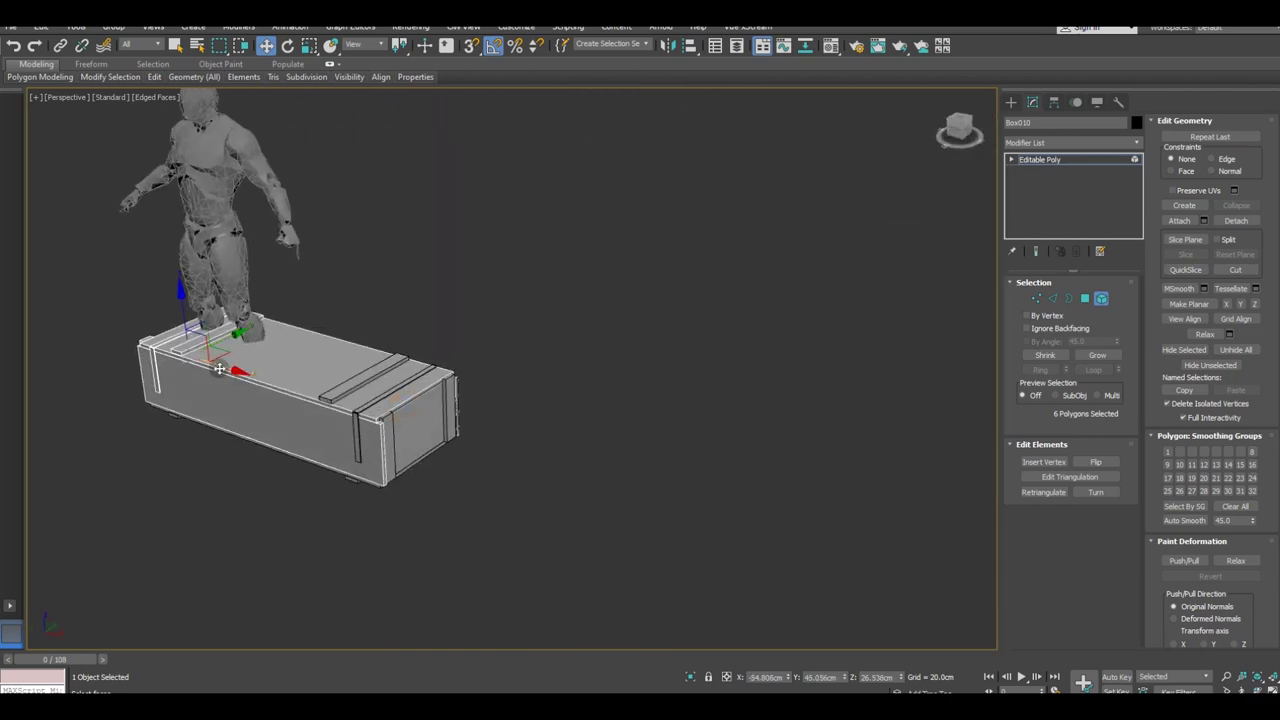
Step: Clone the end panel as a new element and shift the copy slightly sideways
left_click_drag(432, 444, 436, 446, "shift")
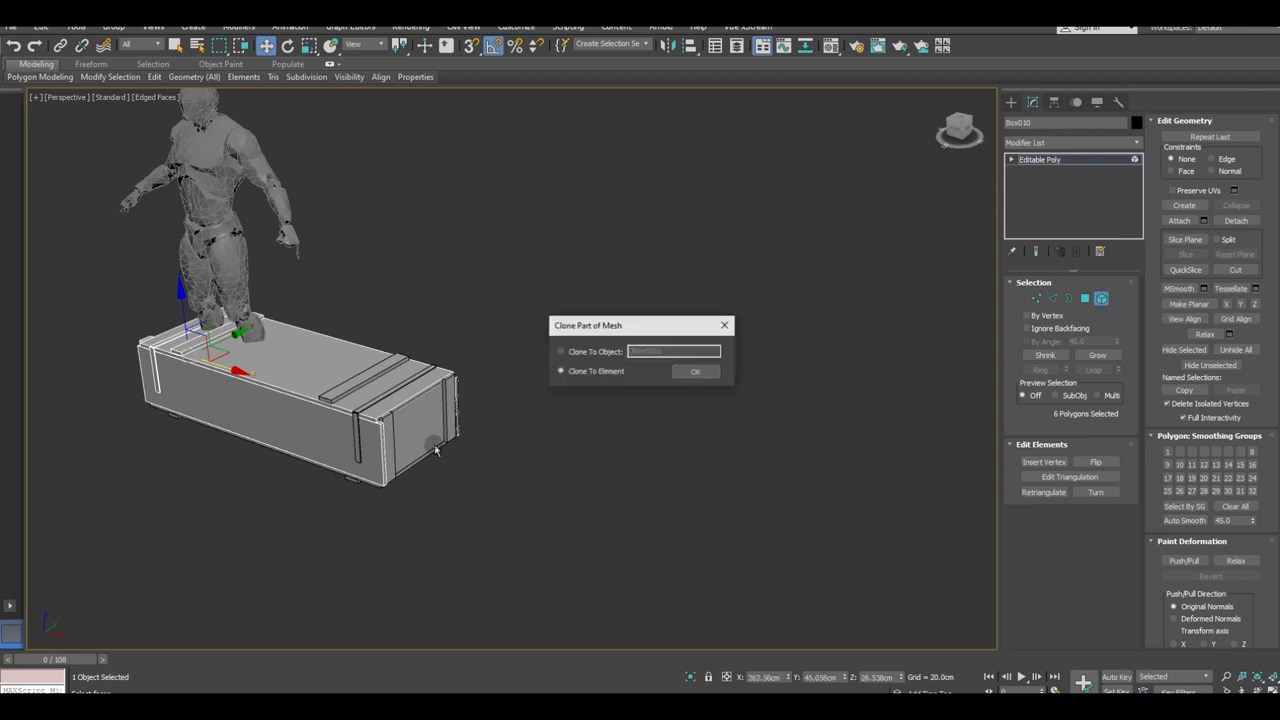
left_click(686, 371)
scroll(393, 441, "up", 2)
scroll(393, 441, "up", 2)
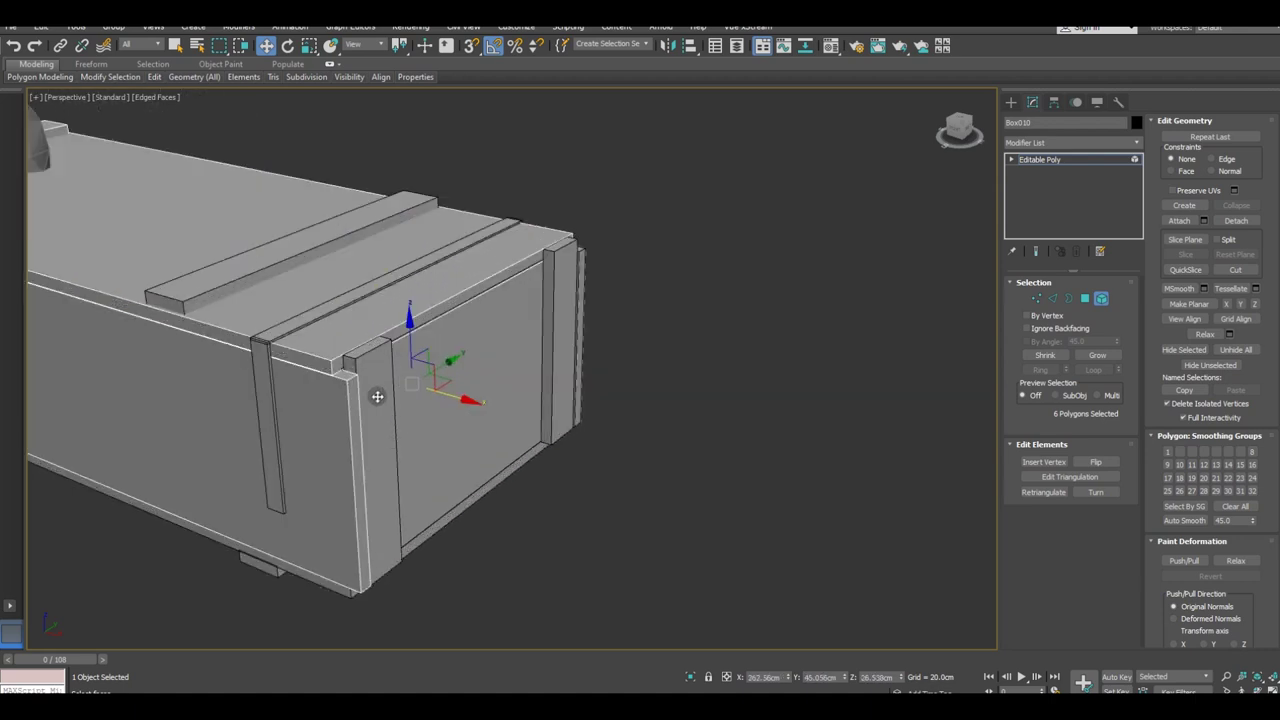
scroll(366, 380, "up", 2)
left_click_drag(472, 401, 551, 414)
scroll(413, 368, "up", 3)
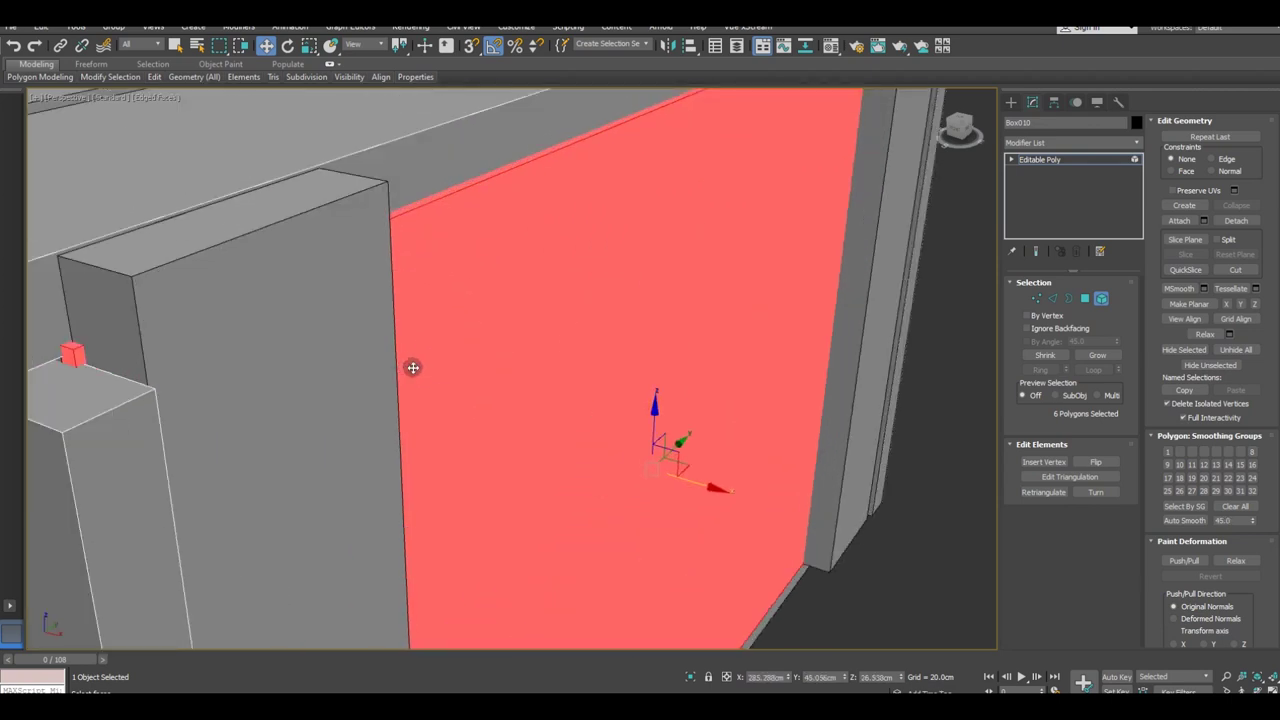
left_click_drag(698, 484, 686, 480)
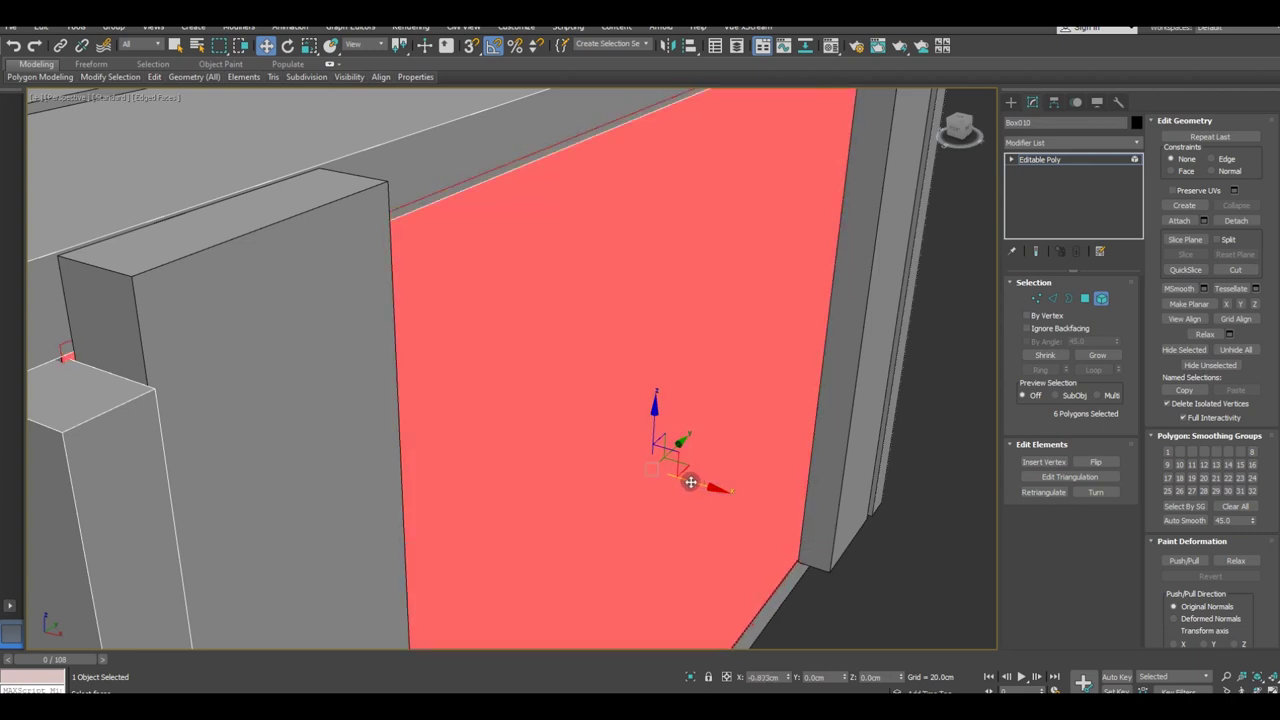
Step: Fine-tune the cloned end panel along X, toggling face shading with F2 to check placement
key("F2")
mouse_move(457, 449)
middle_mouse_down("alt")
mouse_move(566, 460)
mouse_move(560, 491)
mouse_move(676, 467)
middle_mouse_up("alt")
scroll(676, 467, "up", 5)
scroll(620, 510, "down", 3)
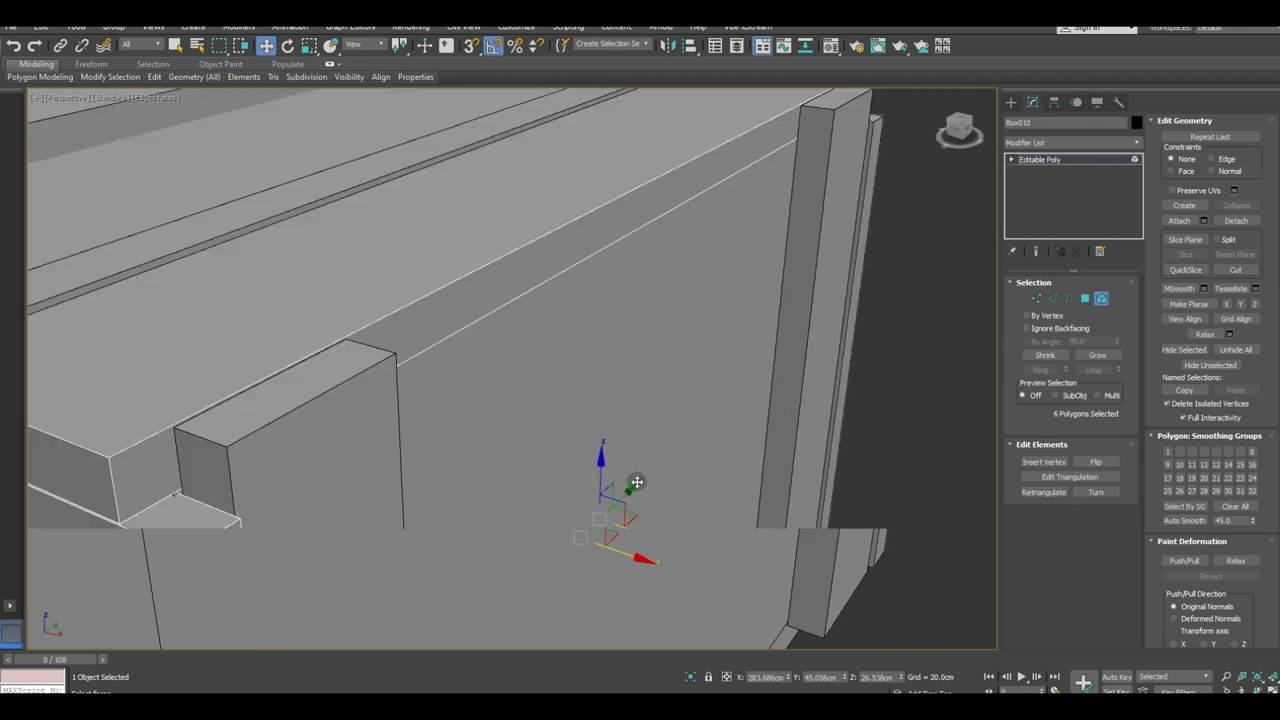
key("F2")
left_click_drag(635, 536, 634, 535)
key("F2")
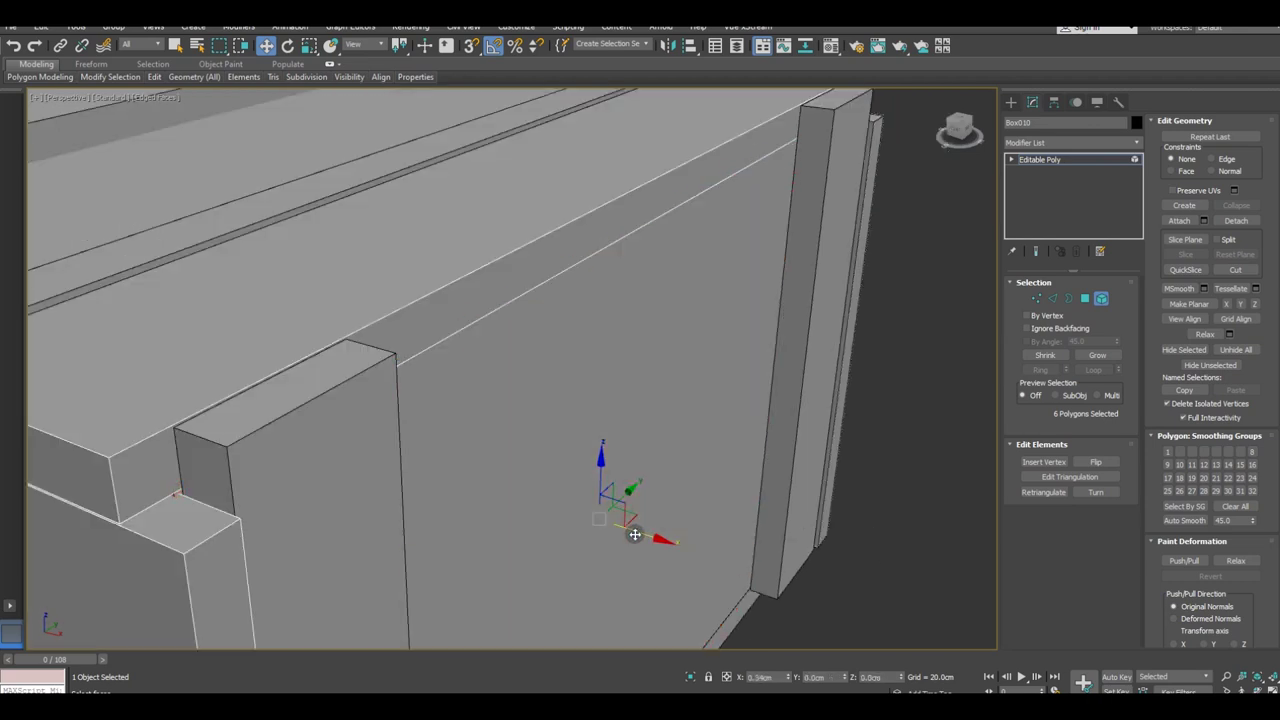
key("F2")
left_click_drag(636, 534, 638, 535)
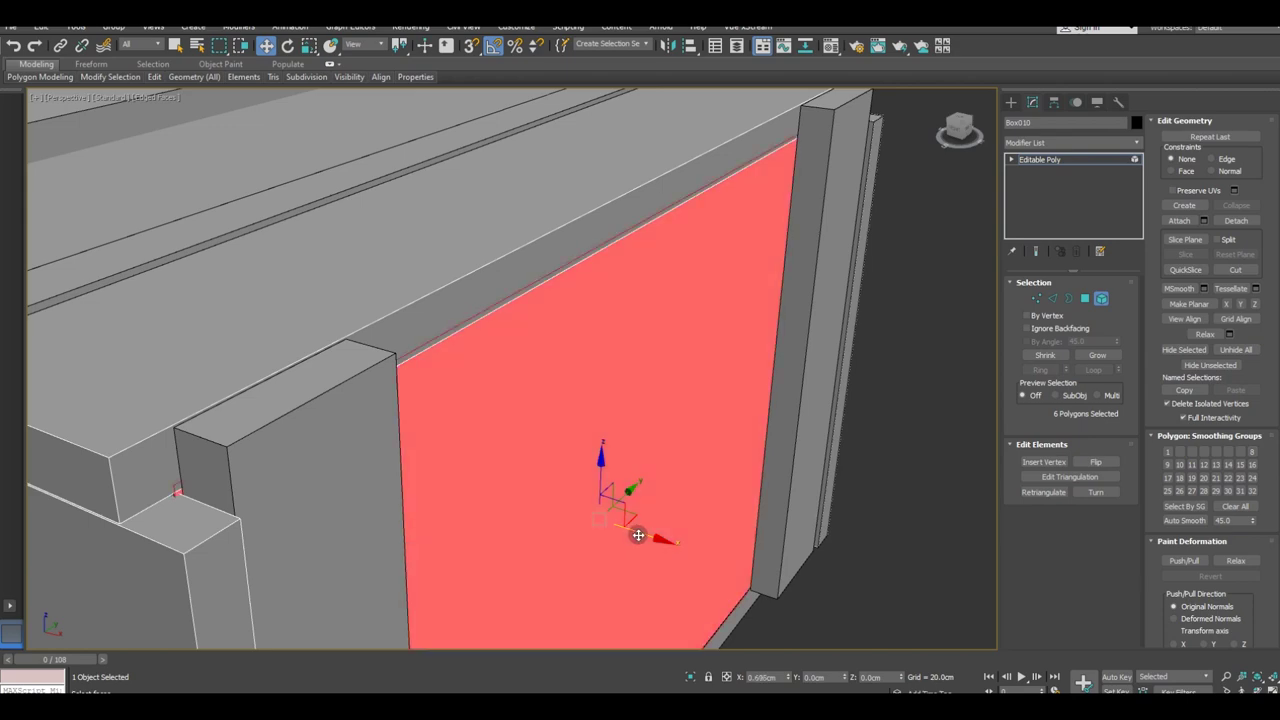
scroll(638, 535, "down", 5)
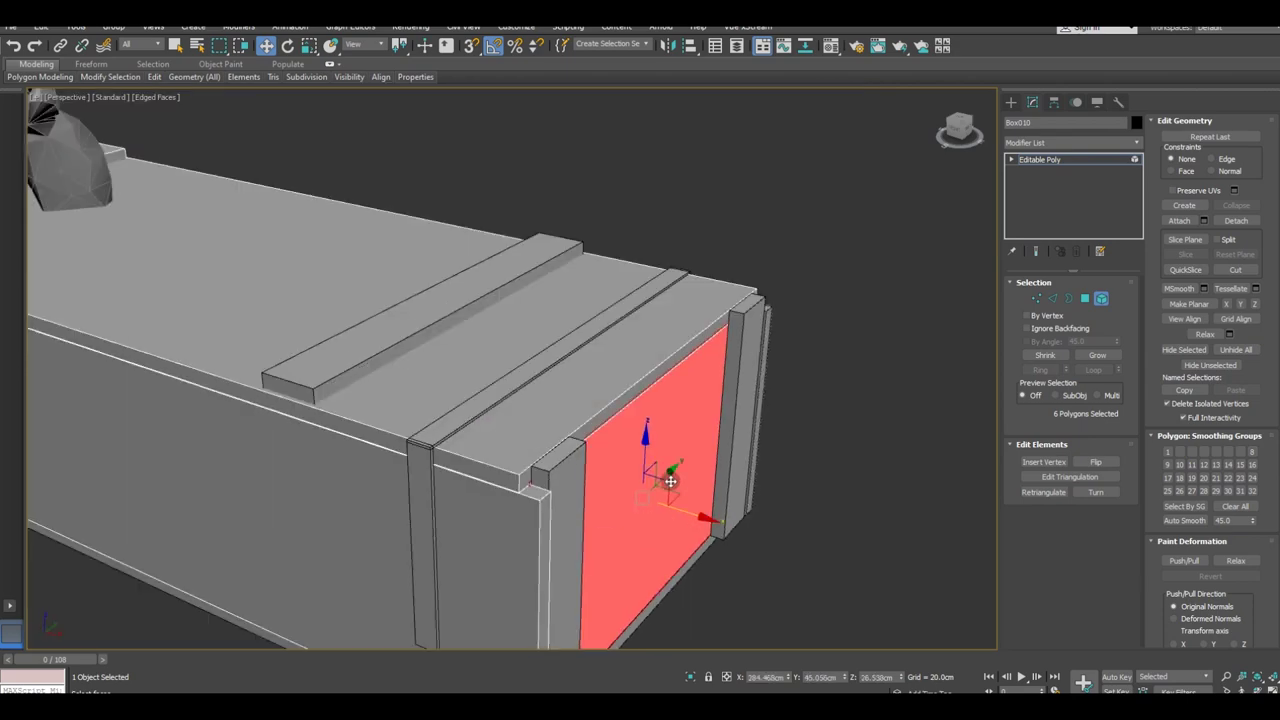
scroll(600, 500, "down", 1)
mouse_move(566, 505)
middle_mouse_down("alt")
mouse_move(641, 489)
mouse_move(532, 480)
middle_mouse_up("alt")
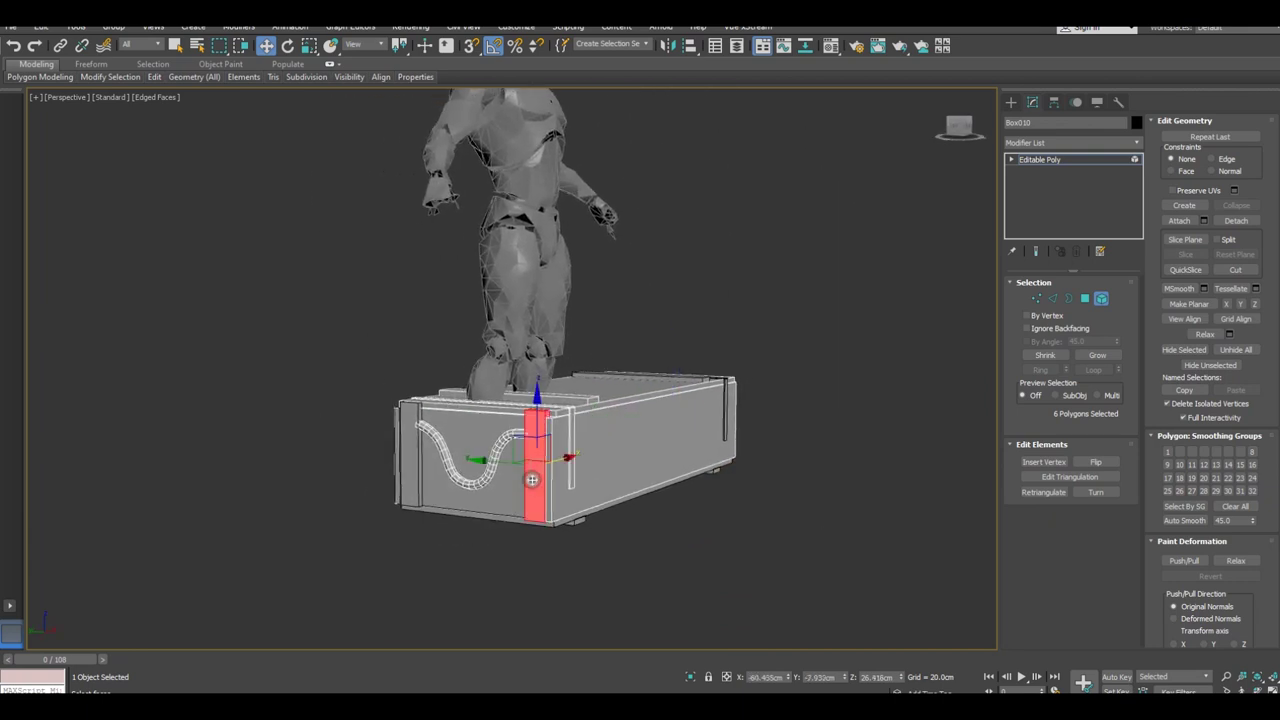
Step: Clone the vertical side strip along Y to the crate's other end beside the cable
scroll(517, 472, "up", 4)
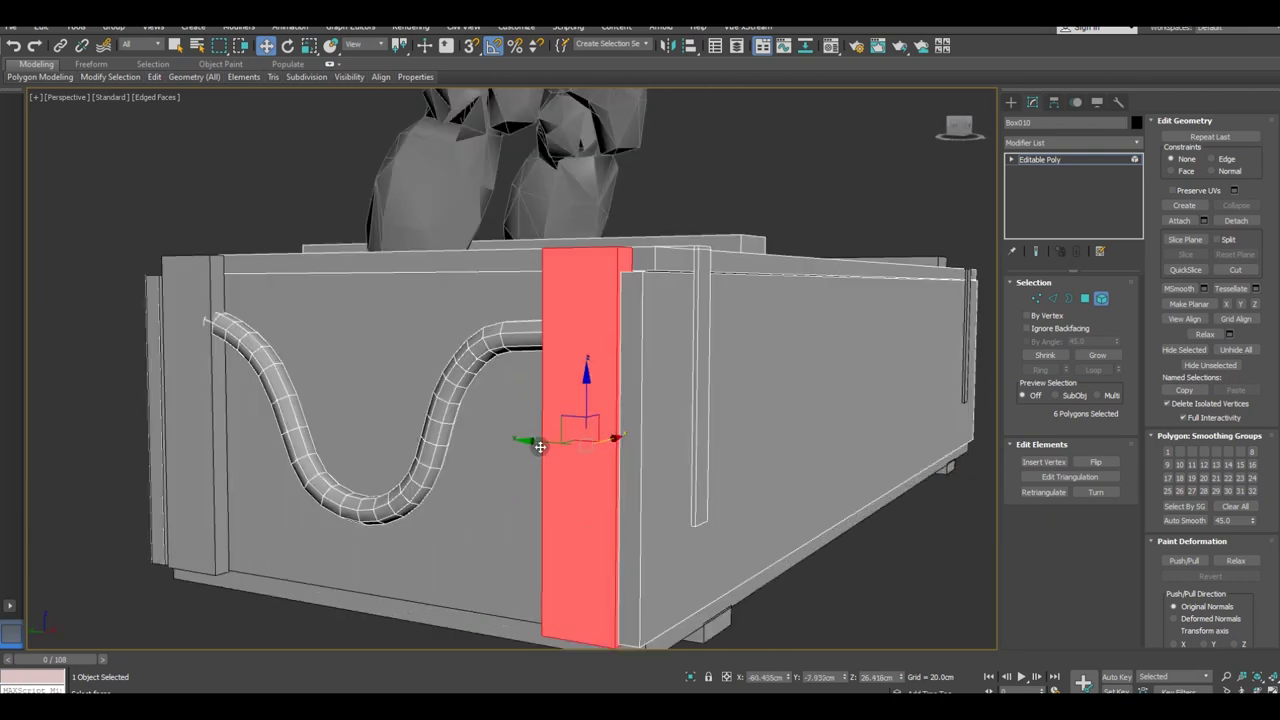
left_click_drag(540, 447, 148, 398, "shift")
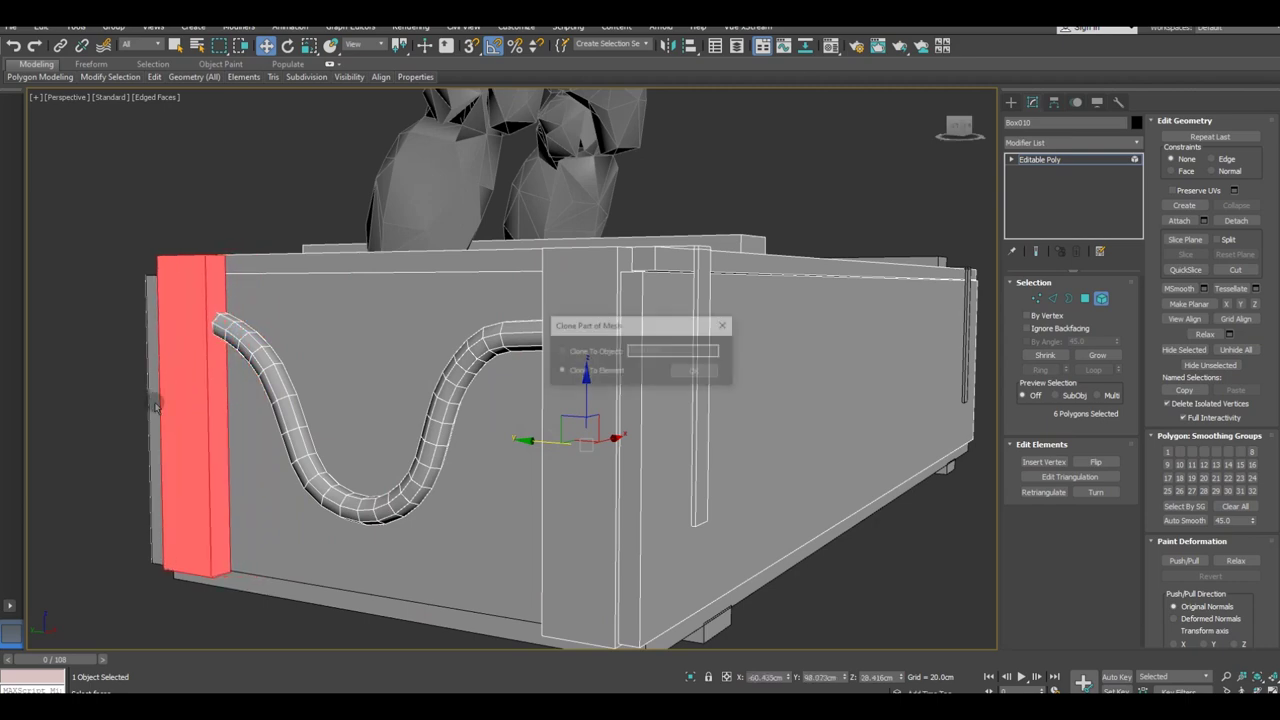
left_click(696, 372)
middle_click_drag(454, 398, 737, 476, "alt")
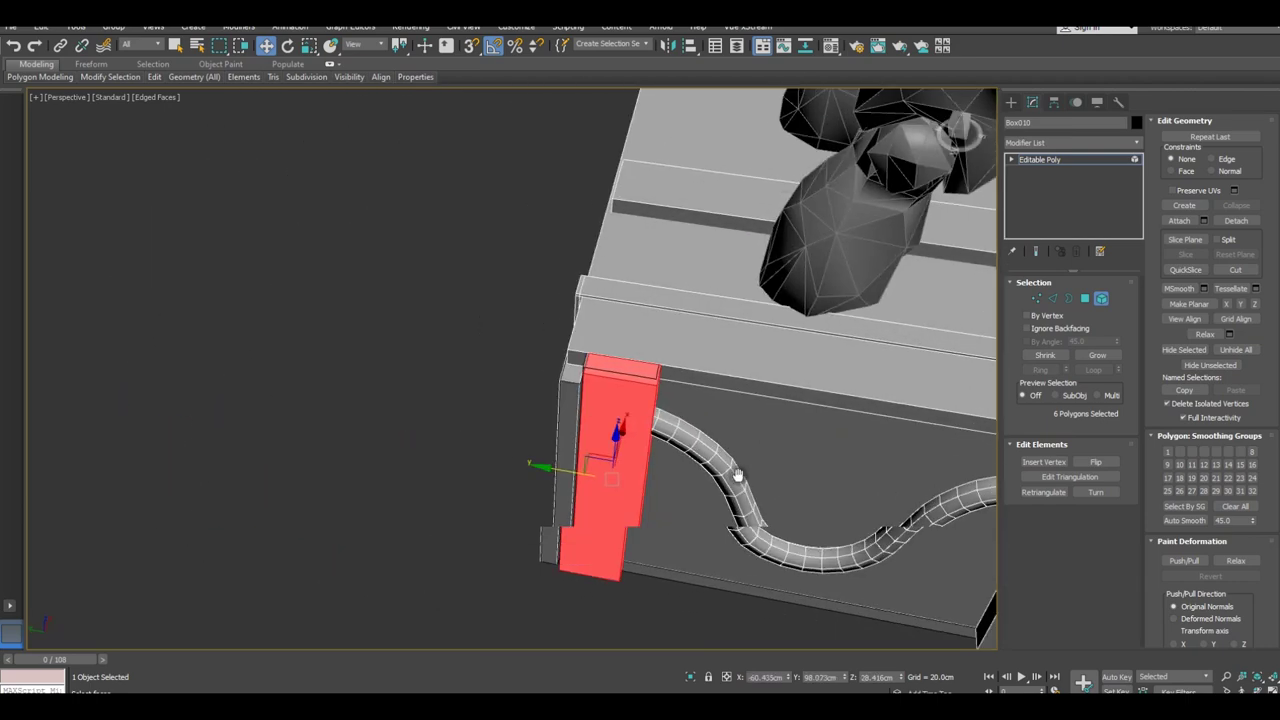
scroll(706, 457, "up", 3)
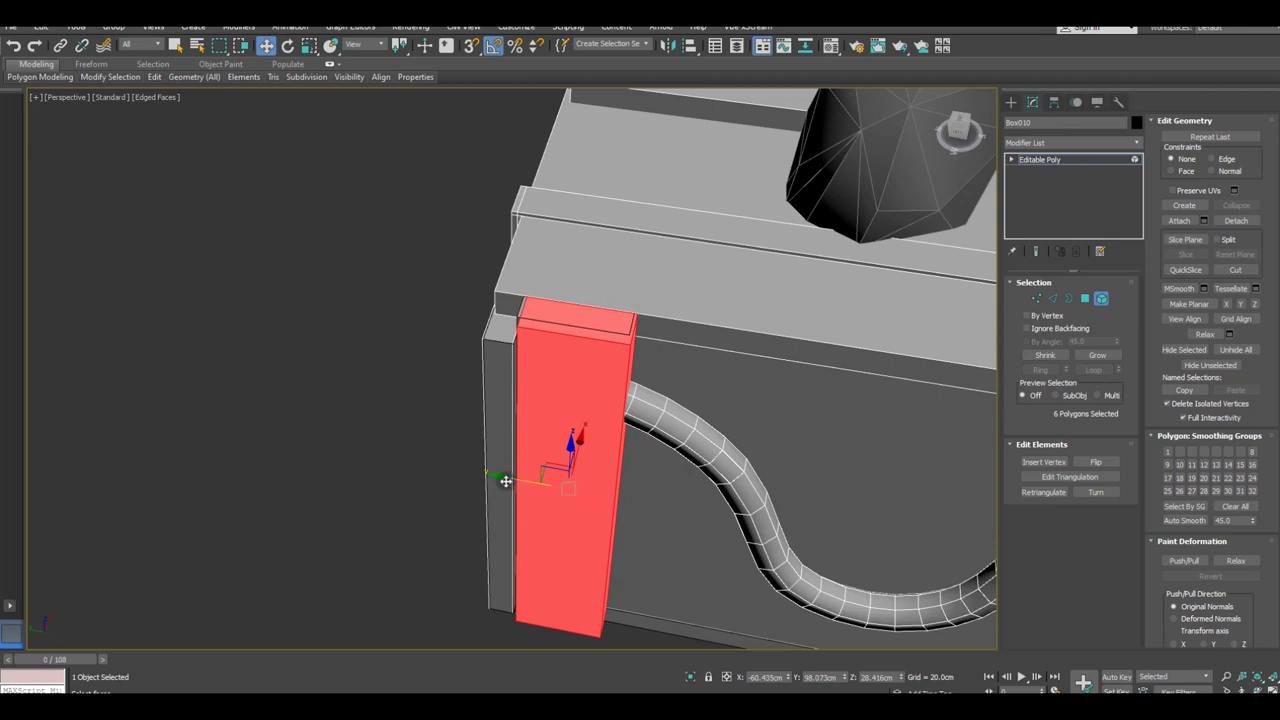
left_click_drag(506, 478, 504, 472)
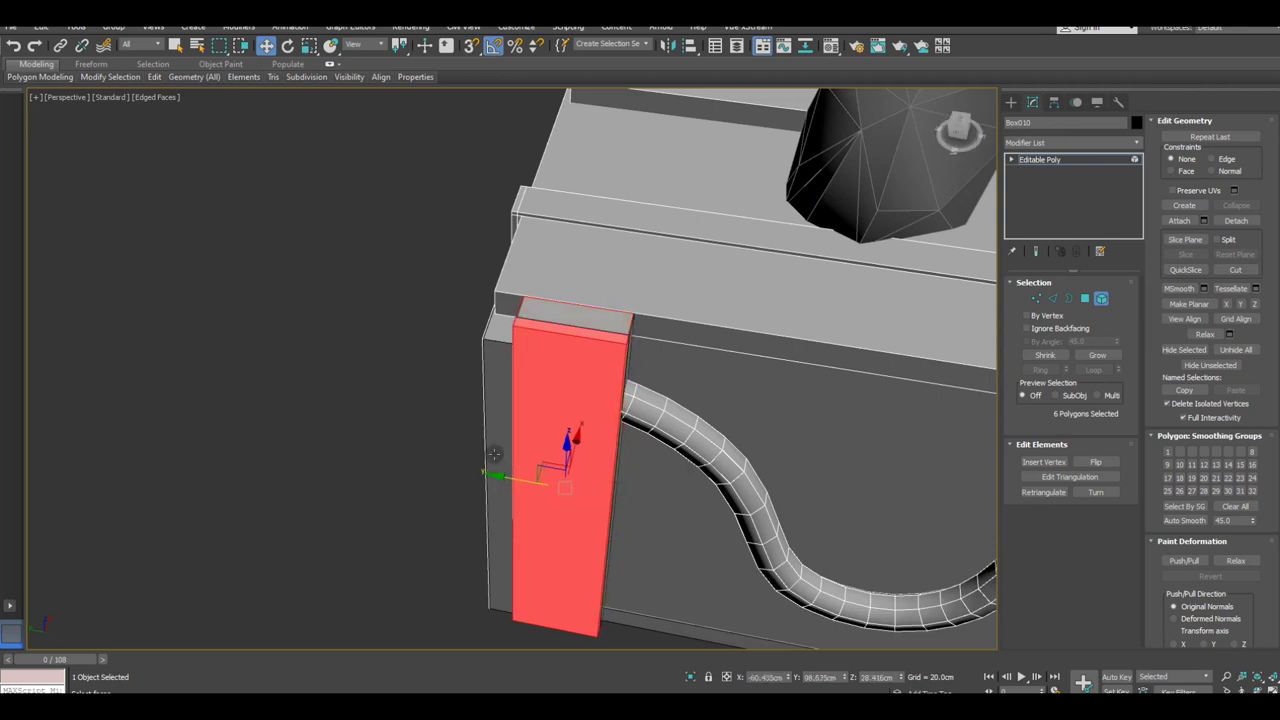
Step: Clone the top edge strip down along Z to form a matching bottom-edge strip
middle_click_drag(429, 437, 708, 480, "alt")
mouse_move(843, 412)
middle_mouse_down("alt")
mouse_move(763, 457)
mouse_move(503, 423)
mouse_move(543, 357)
mouse_move(535, 248)
middle_mouse_up("alt")
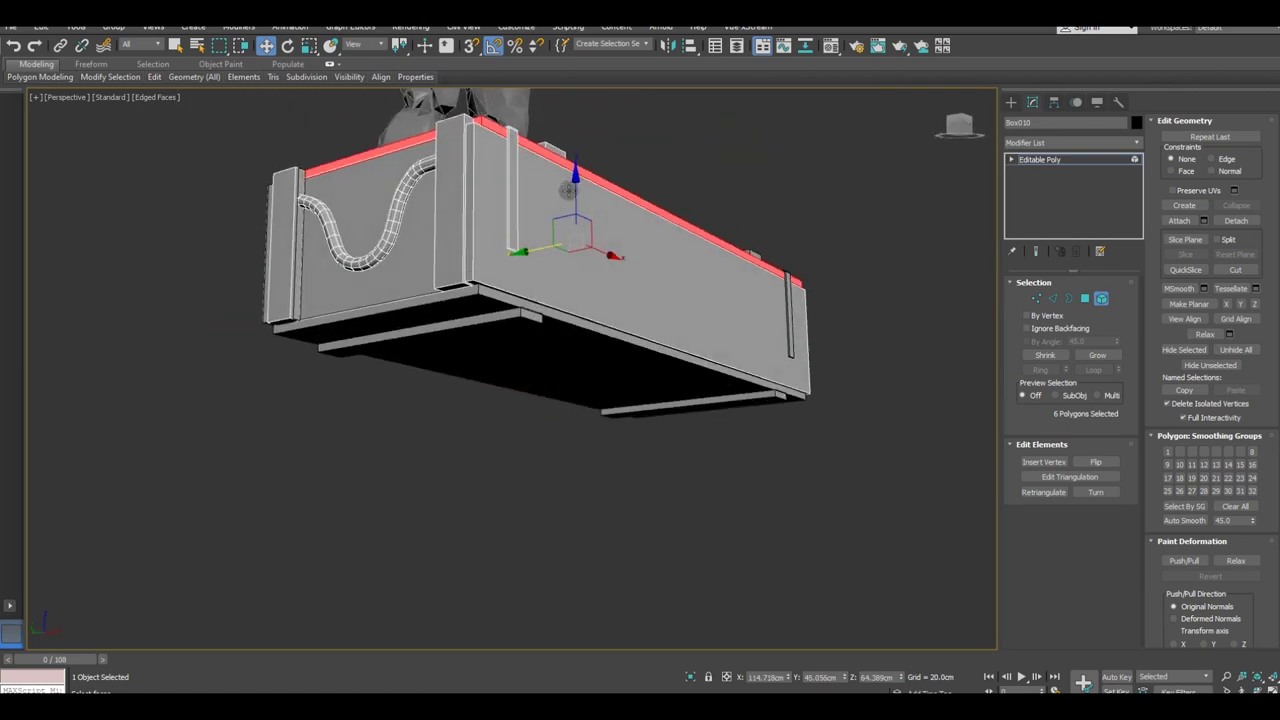
left_click_drag(577, 195, 584, 321)
left_click(697, 372)
scroll(610, 362, "up", 5)
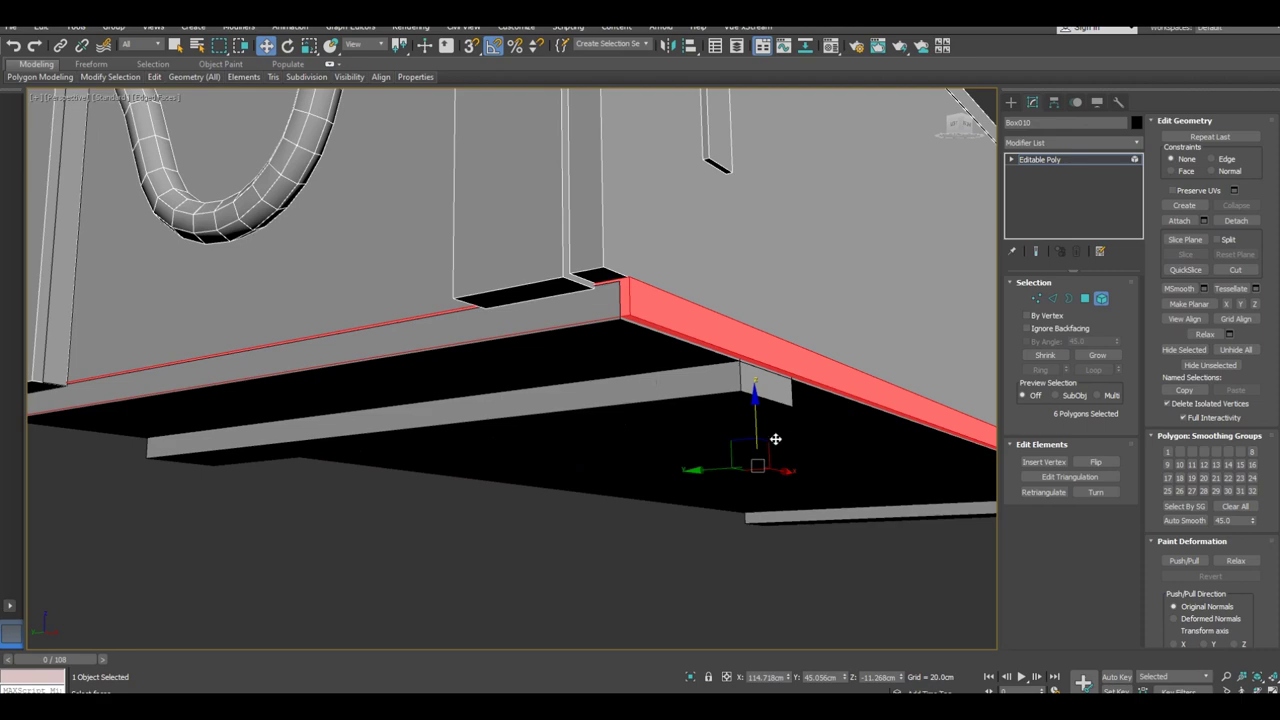
left_click_drag(754, 424, 758, 425)
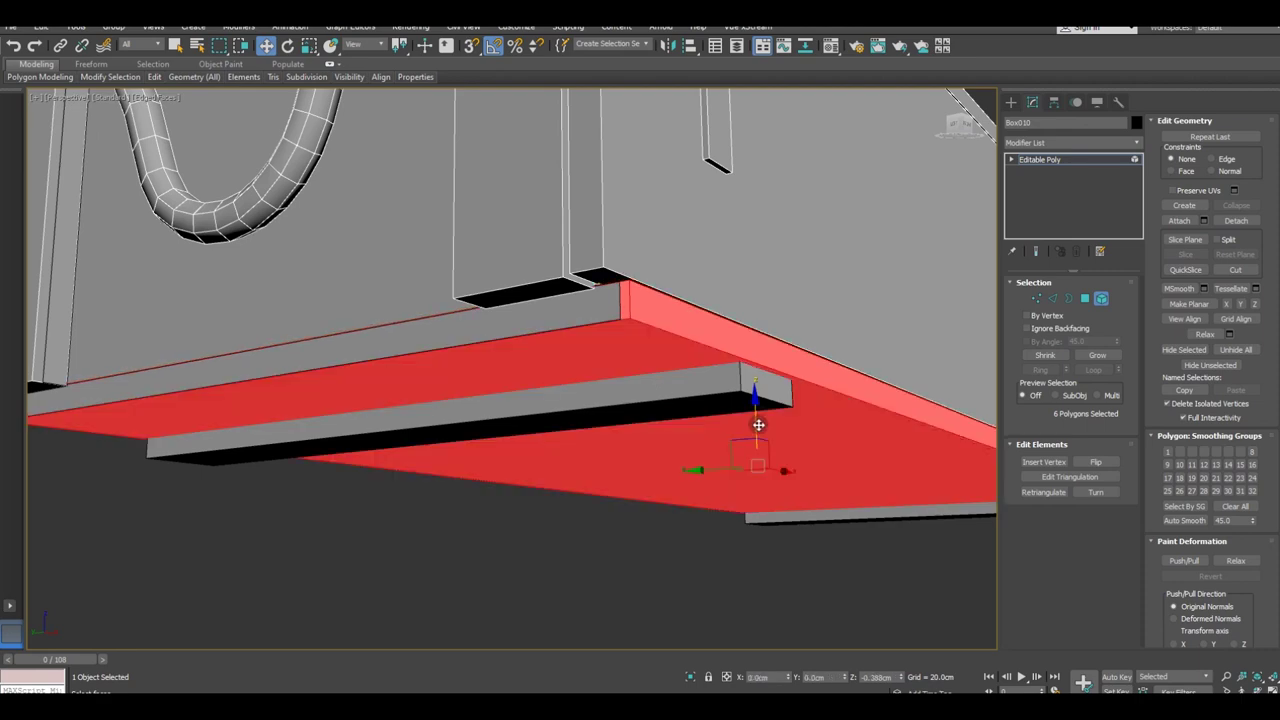
scroll(509, 420, "down", 5)
mouse_move(509, 423)
middle_mouse_down("alt")
mouse_move(600, 420)
mouse_move(472, 432)
middle_mouse_up("alt")
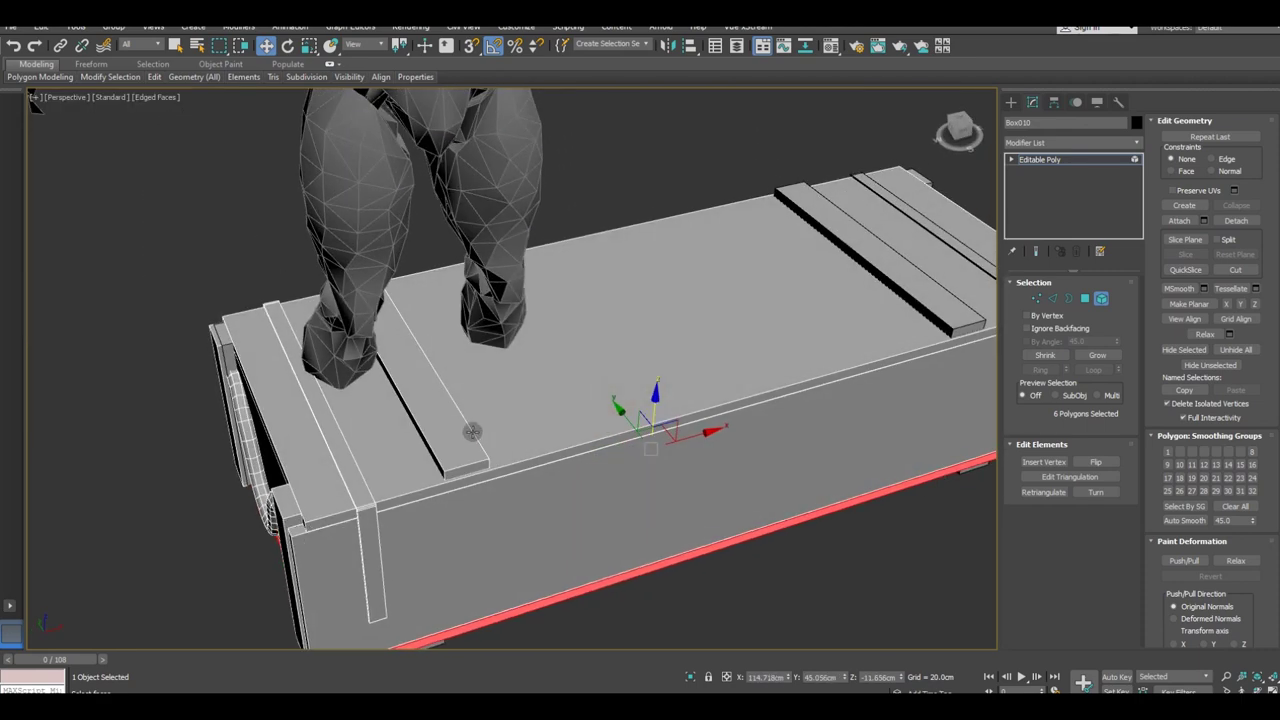
mouse_move(460, 432)
left_mouse_down()
mouse_move(460, 362)
mouse_move(917, 244)
left_mouse_up()
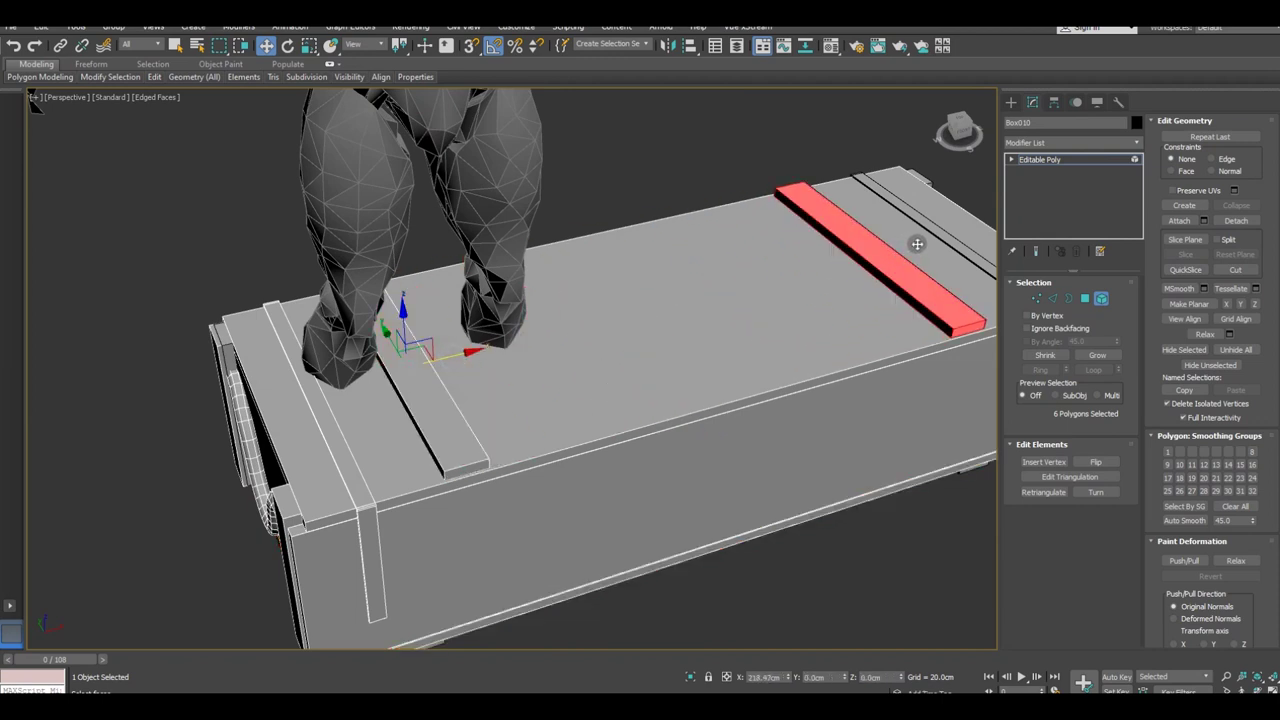
Step: Confirm the pending clone, then copy the front strap band toward the lid's far end
left_click(695, 370)
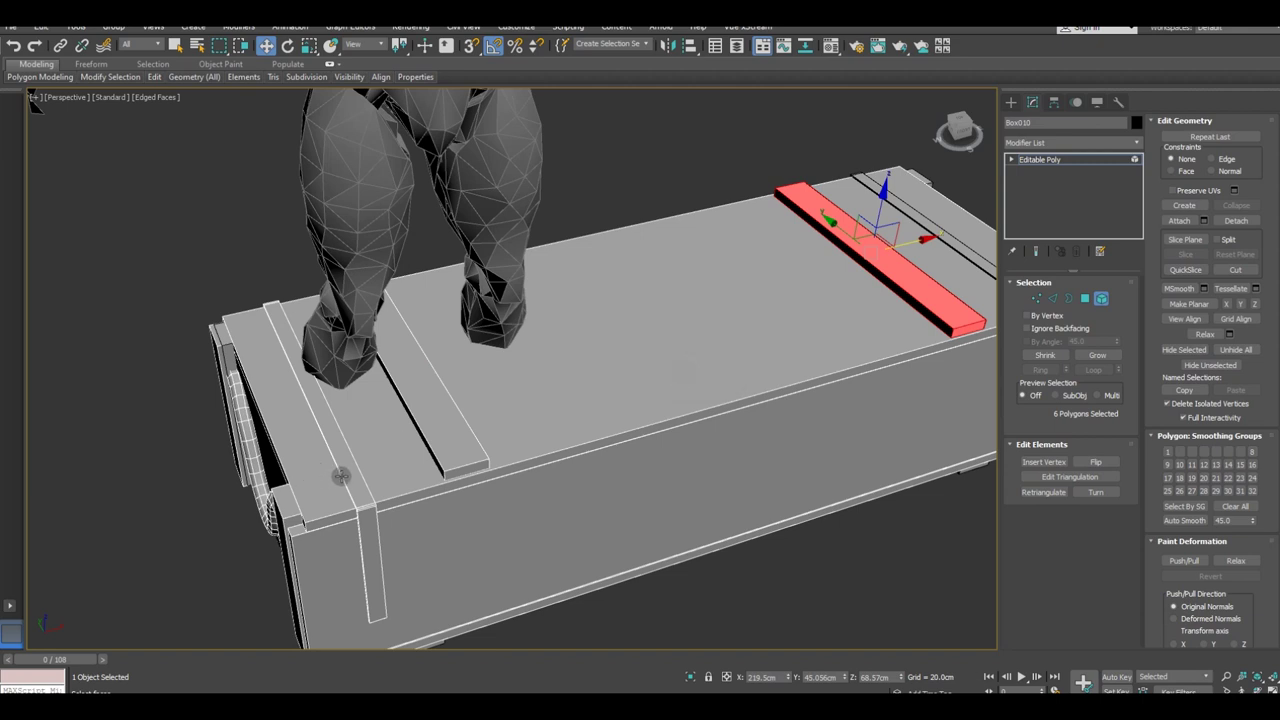
left_click(352, 479)
left_click_drag(365, 417, 980, 286)
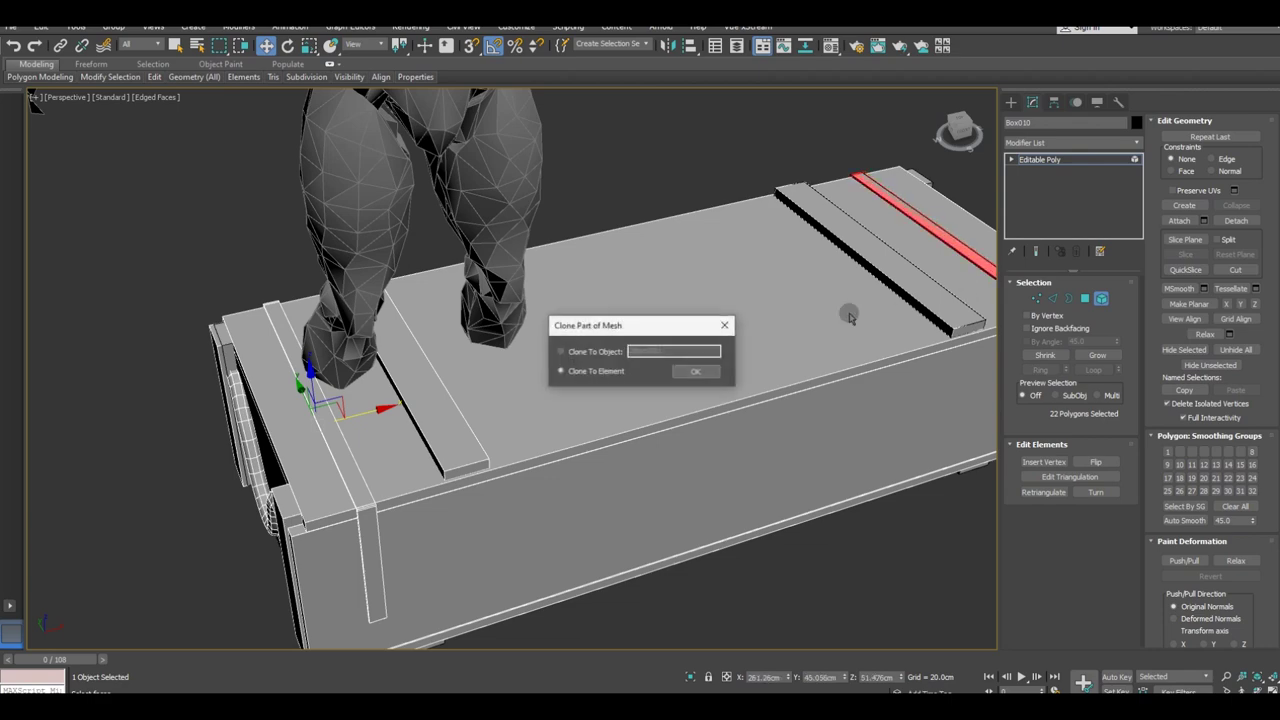
left_click(690, 371)
Step: Nudge the new strap band into the far groove of the crate
middle_click_drag(783, 380, 423, 449, "alt")
scroll(386, 449, "up", 3)
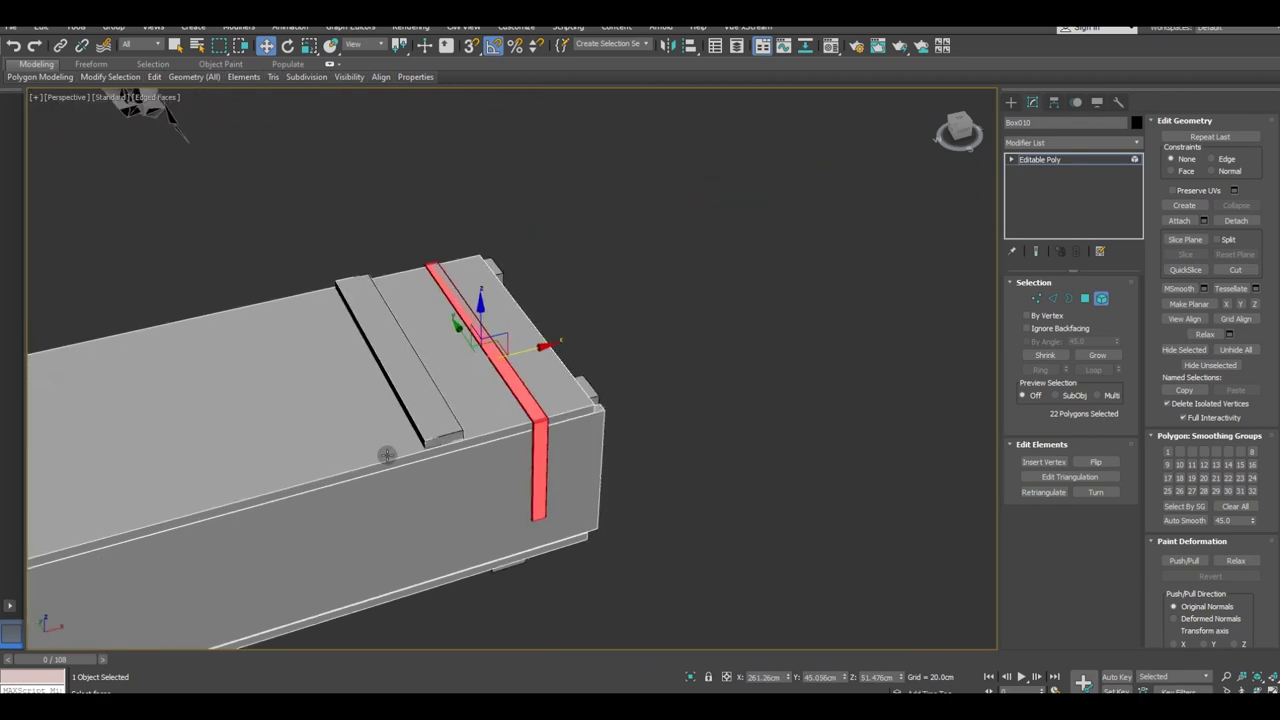
scroll(386, 449, "up", 2)
scroll(532, 349, "up", 1)
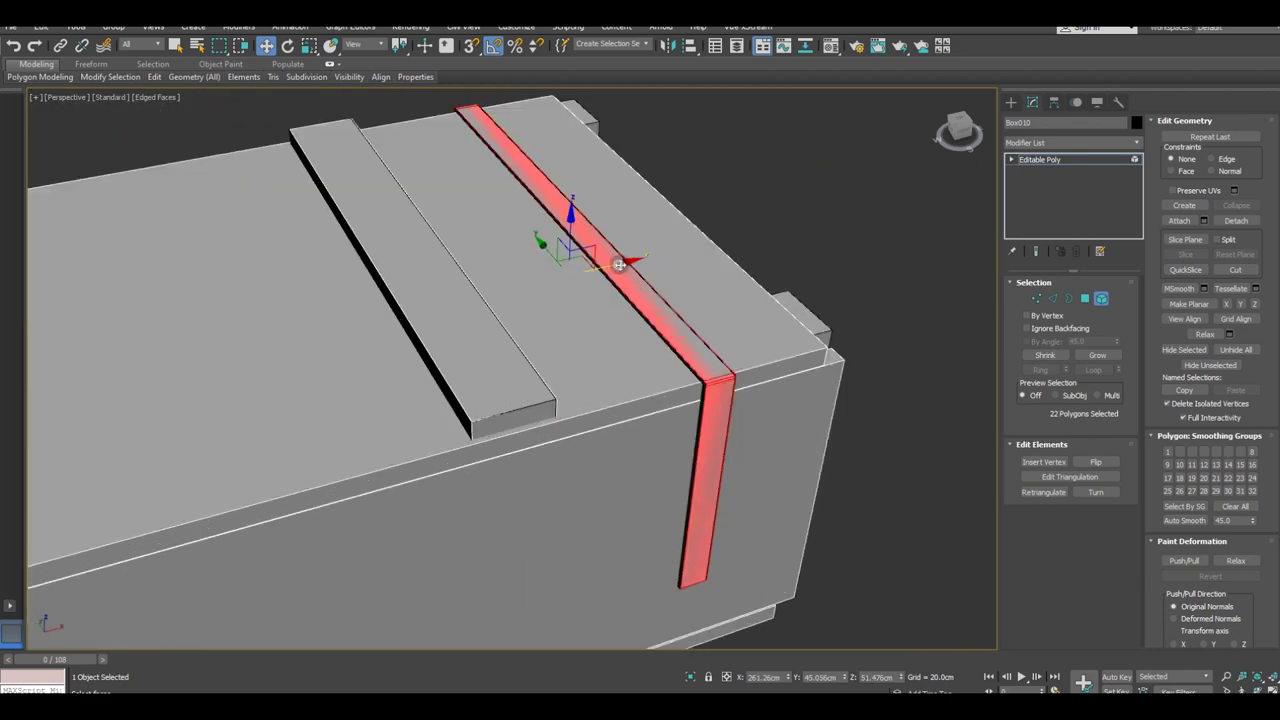
left_click_drag(620, 264, 619, 264)
middle_click_drag(620, 264, 803, 307, "alt")
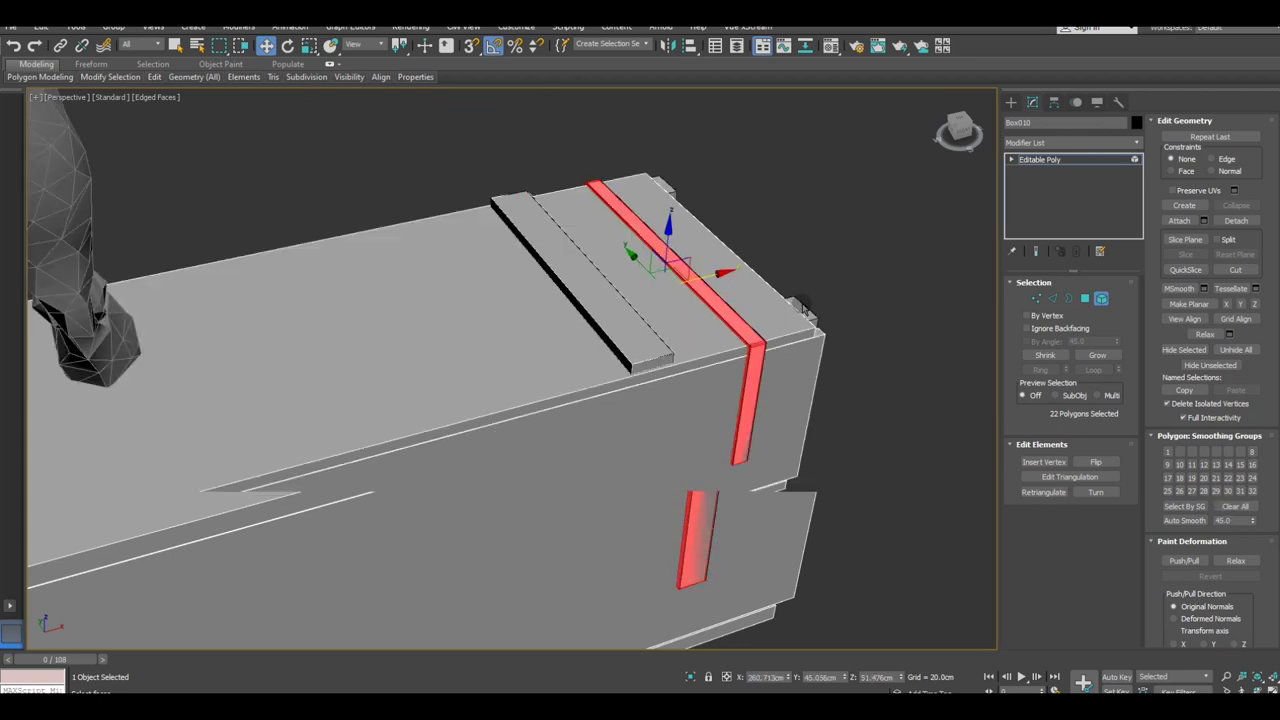
scroll(803, 307, "down", 4)
Step: Clone the two vertical end strips as a new element toward the crate's right end
left_click(252, 447)
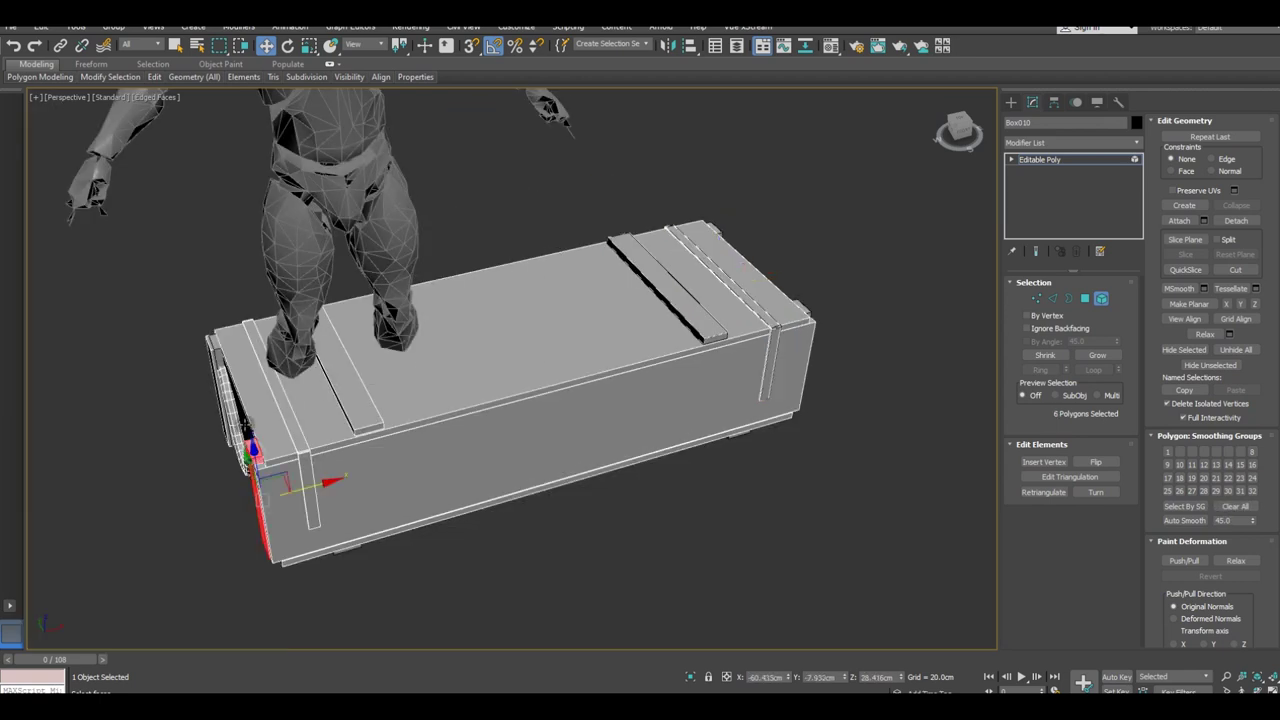
left_click(223, 366, "ctrl")
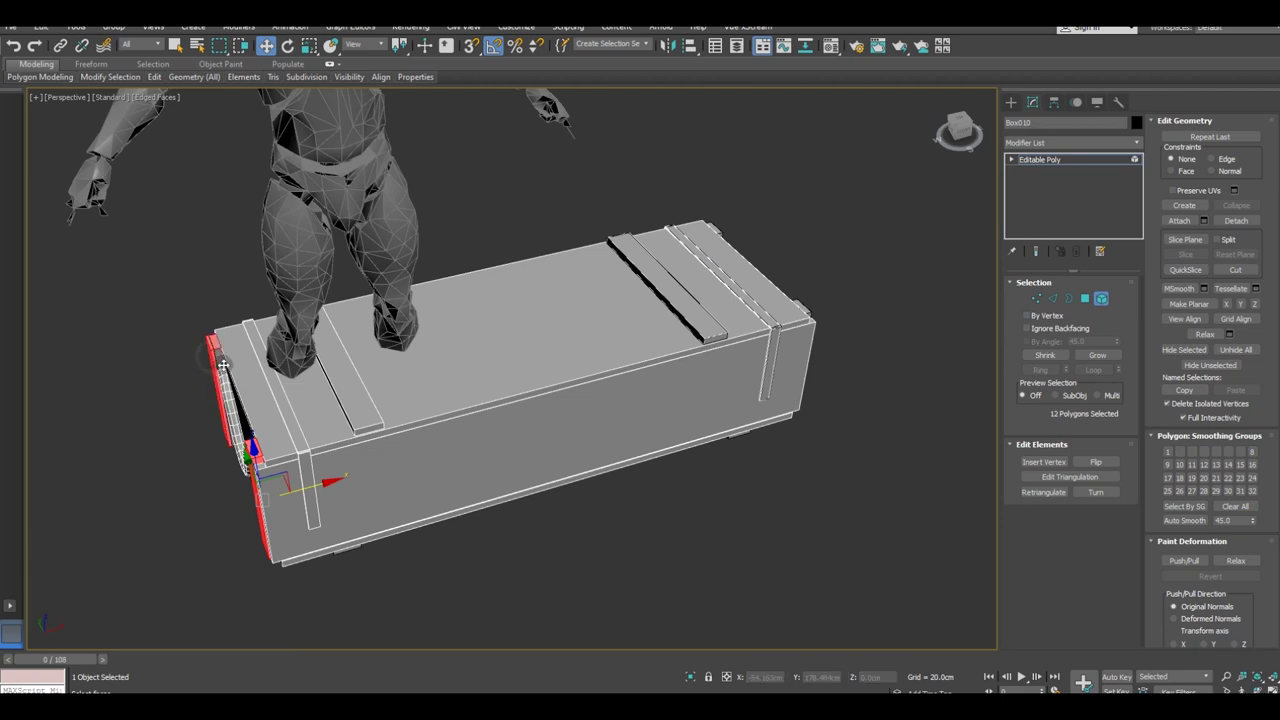
left_click_drag(301, 492, 828, 351)
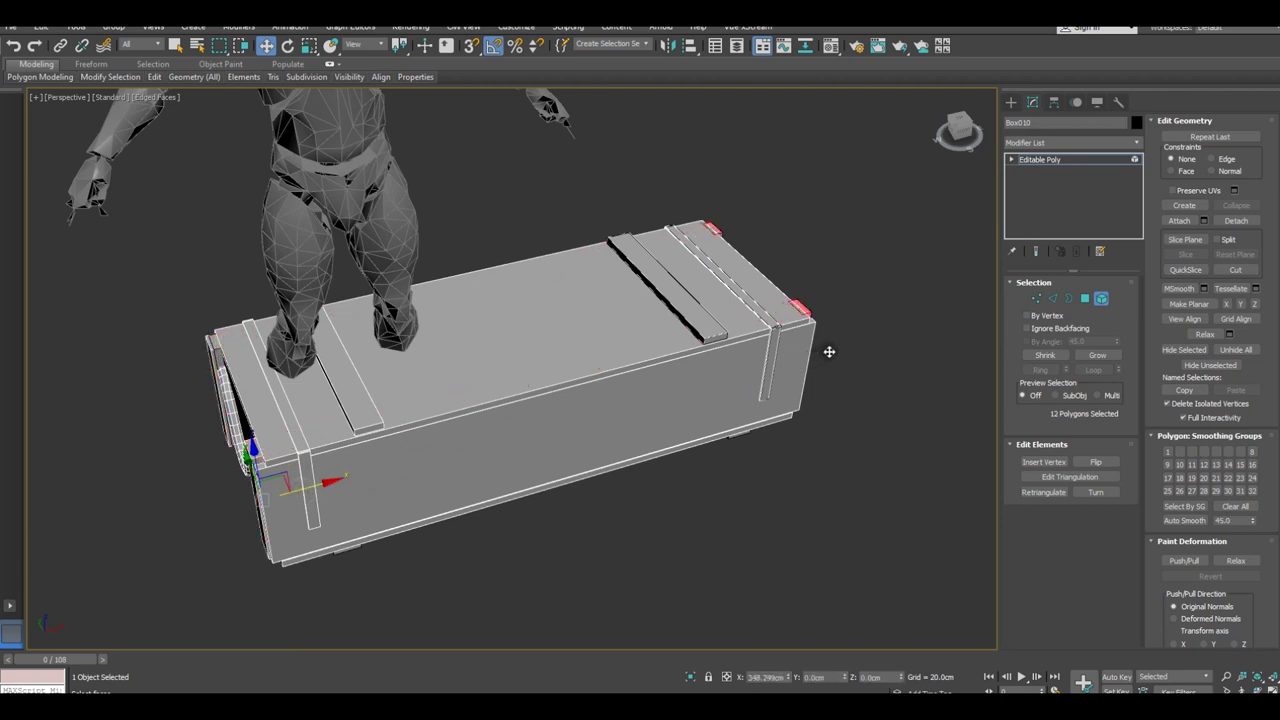
left_click(689, 372)
Step: Shift the copied end strips about 1.6 cm further along X, then return to Editable Poly top level
middle_click_drag(689, 372, 704, 411, "alt")
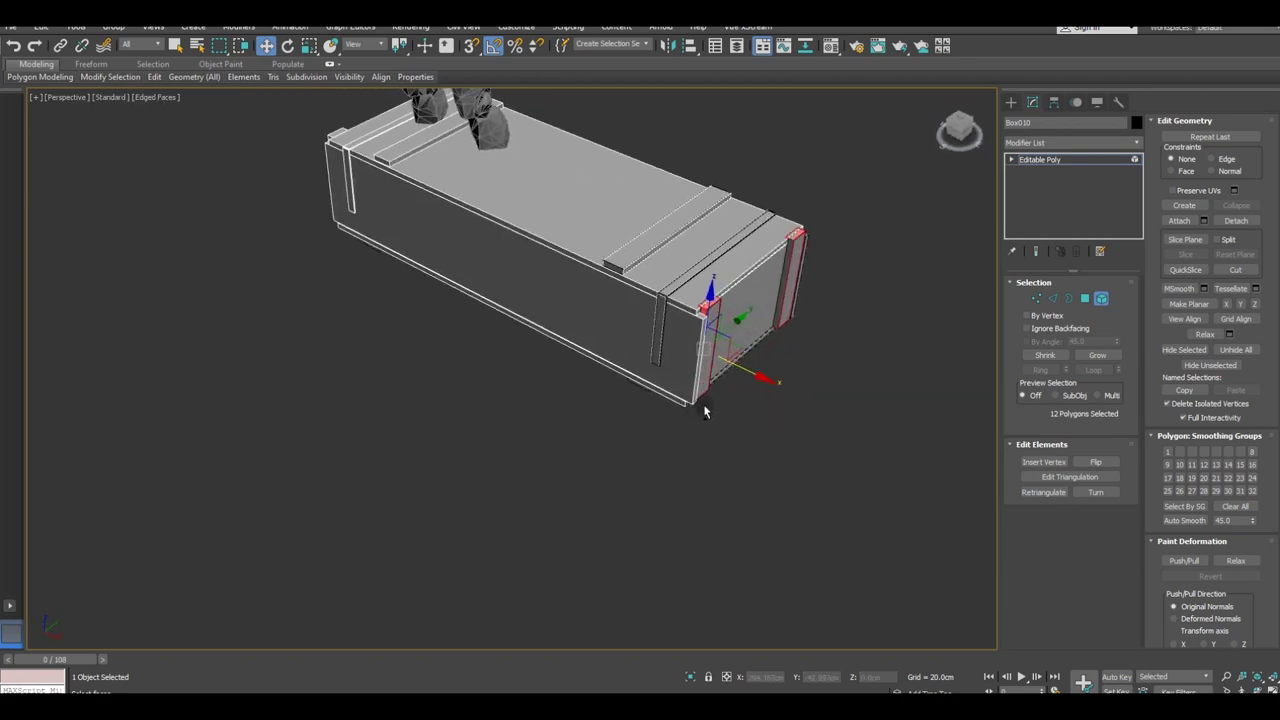
scroll(740, 318, "up", 4)
scroll(710, 331, "up", 2)
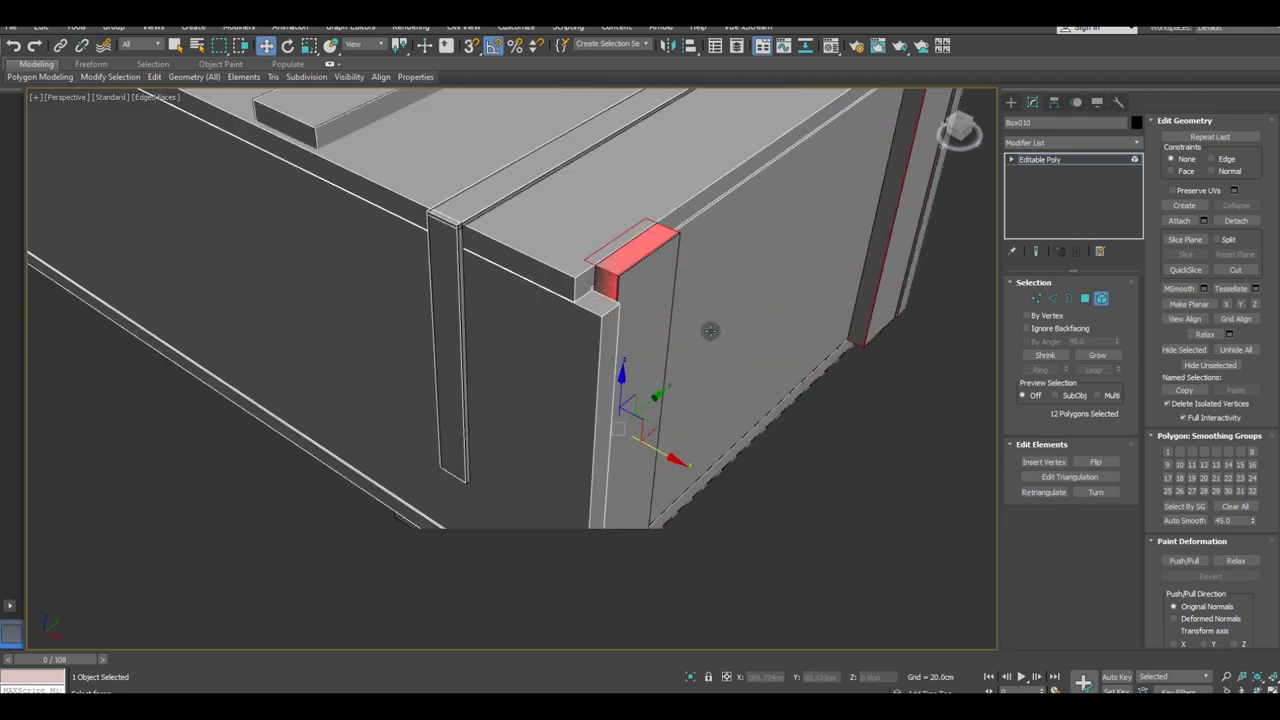
left_click_drag(652, 448, 664, 450)
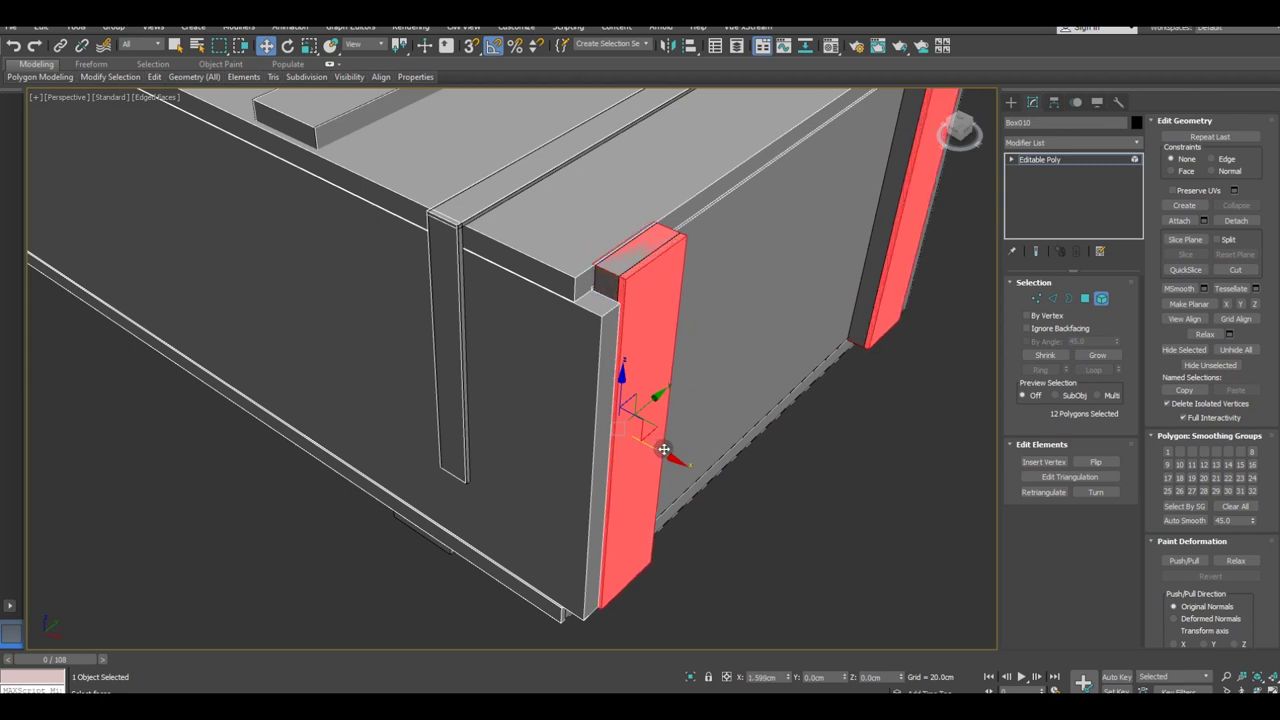
left_click_drag(665, 449, 662, 449)
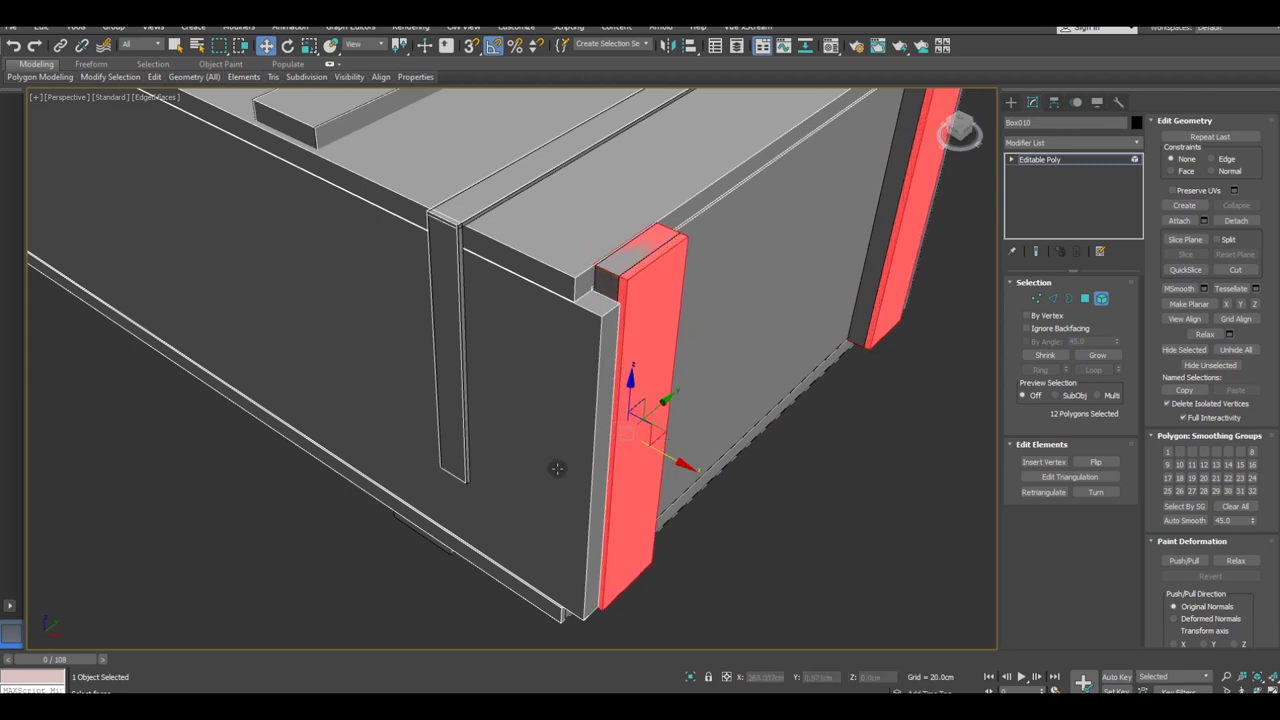
scroll(557, 468, "down", 1)
scroll(557, 470, "down", 2)
scroll(557, 470, "down", 1)
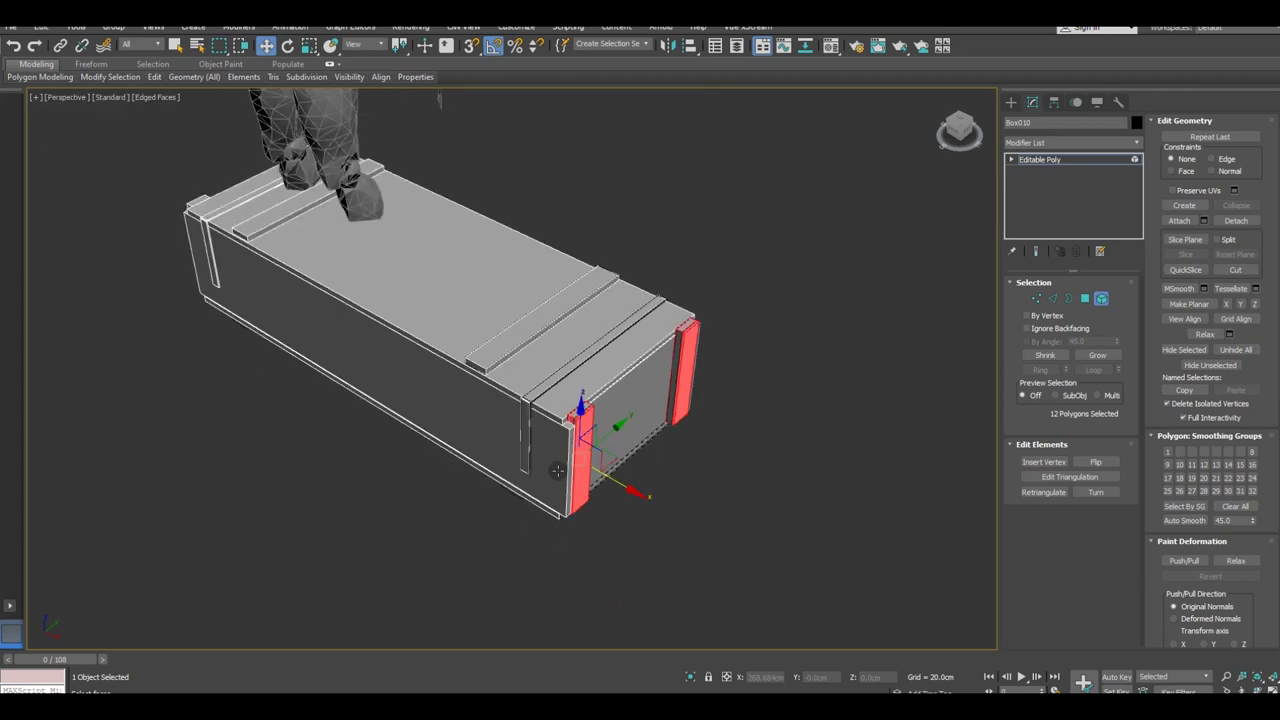
middle_click_drag(573, 476, 678, 461, "alt")
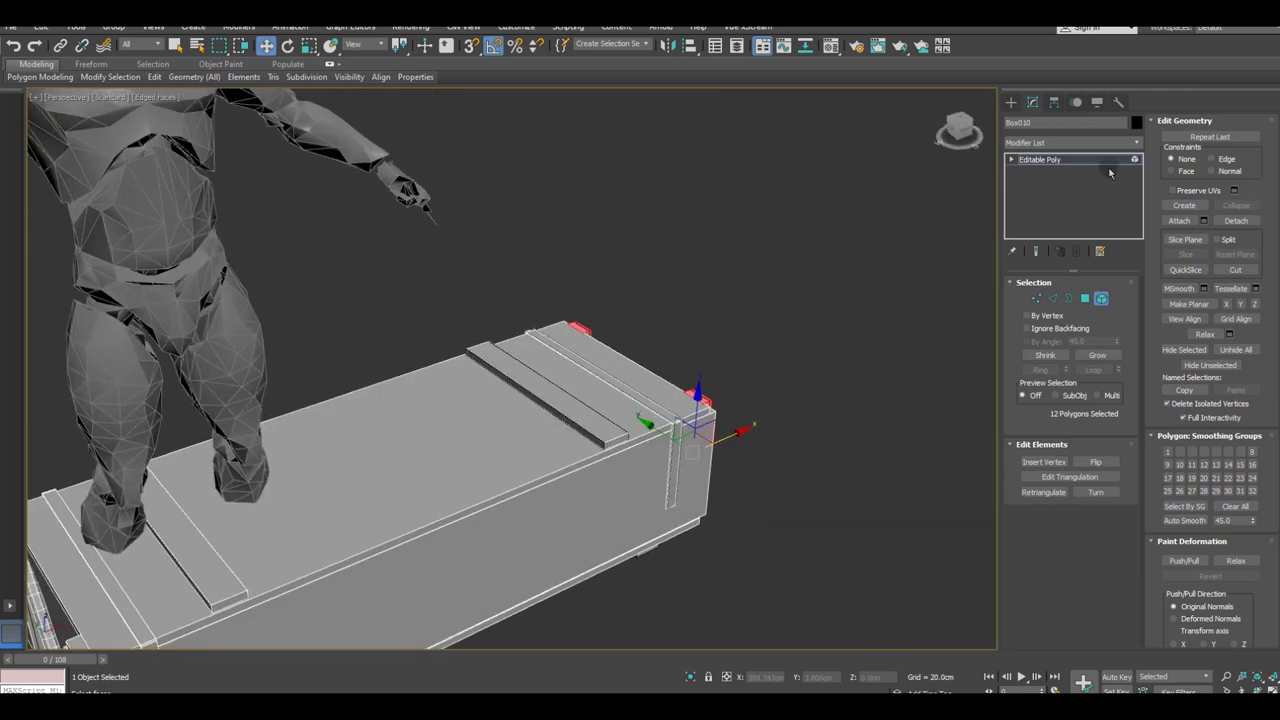
left_click(1062, 161)
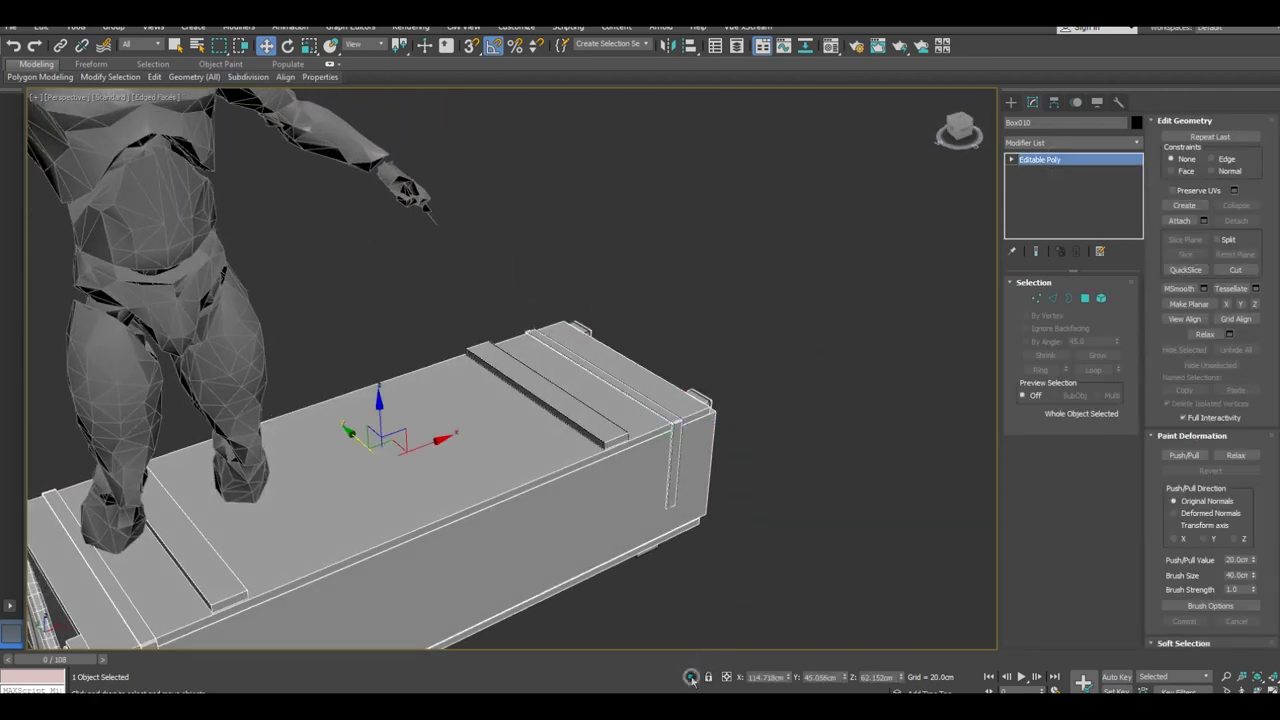
Step: Select the curved cable handle as an element and give it only smoothing group 1
left_click(690, 677)
mouse_move(625, 546)
middle_mouse_down("alt")
mouse_move(649, 520)
mouse_move(643, 414)
mouse_move(483, 482)
mouse_move(695, 512)
middle_mouse_up("alt")
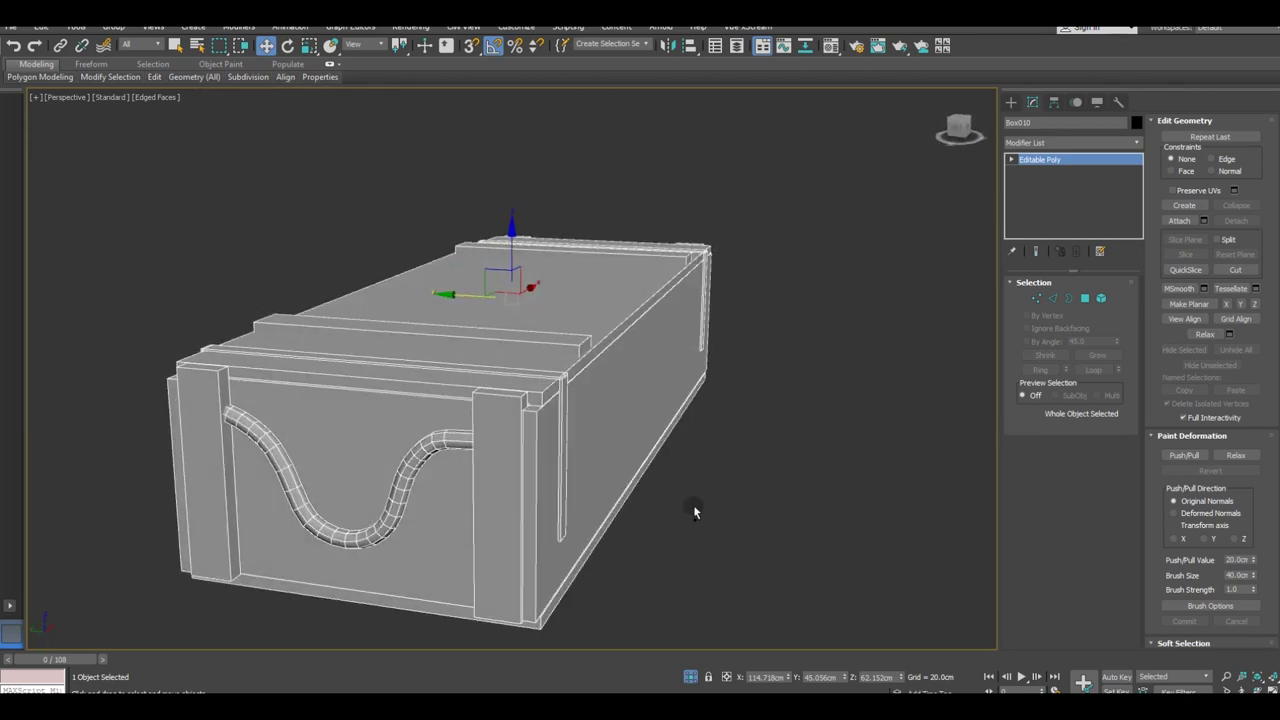
left_click(1103, 298)
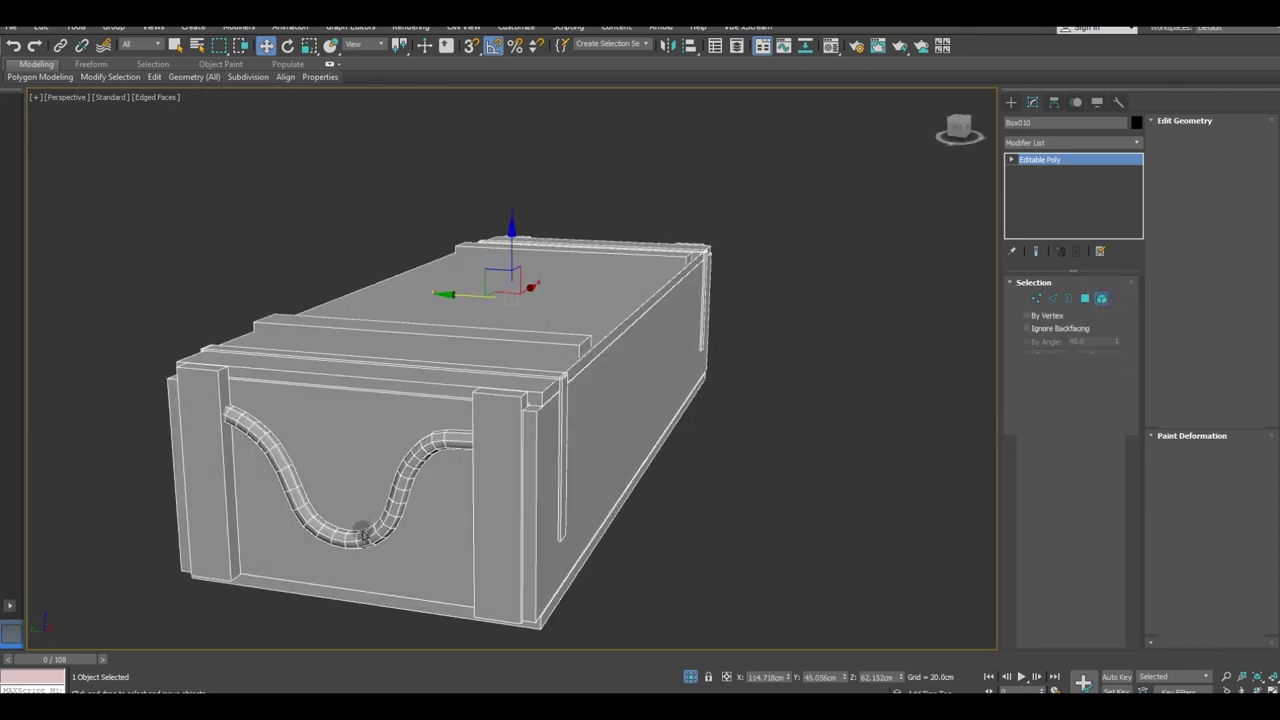
left_click(360, 535)
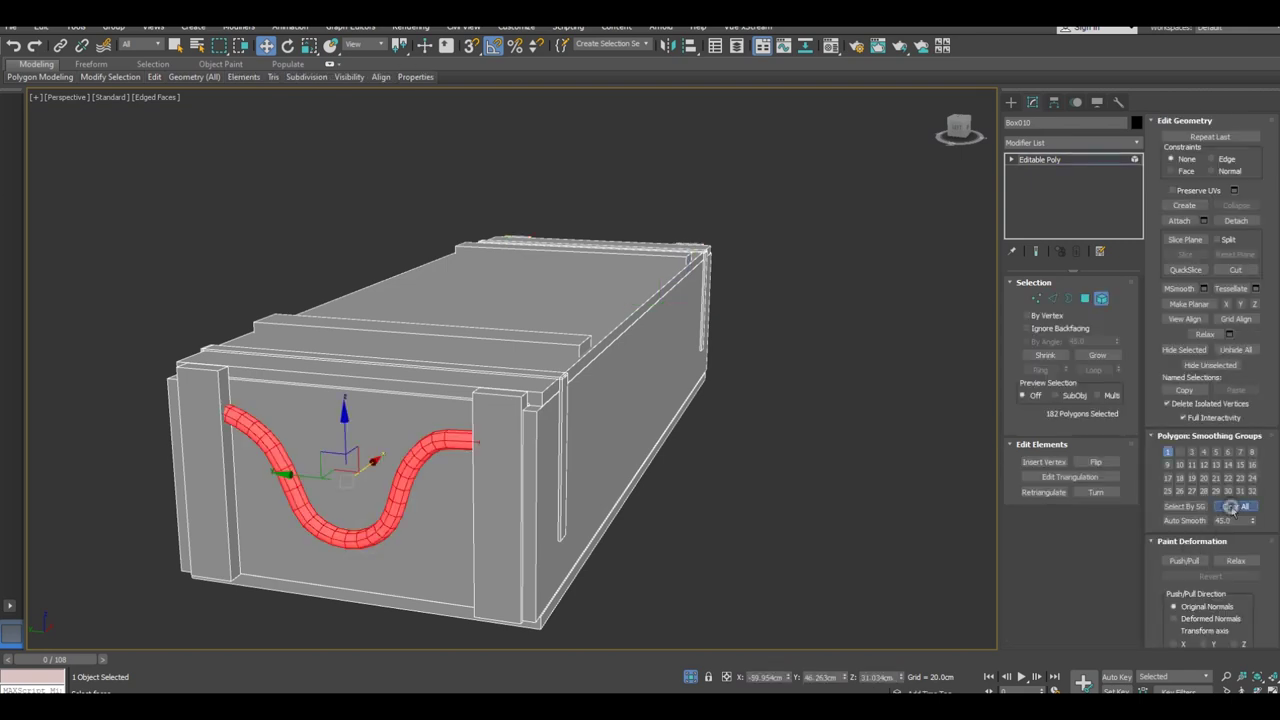
left_click(1232, 507)
left_click(1168, 453)
Step: Shift-clone the handle within the mesh toward the crate's other end
mouse_move(434, 507)
middle_mouse_down("alt")
mouse_move(342, 548)
mouse_move(207, 423)
mouse_move(340, 462)
mouse_move(290, 455)
middle_mouse_up("alt")
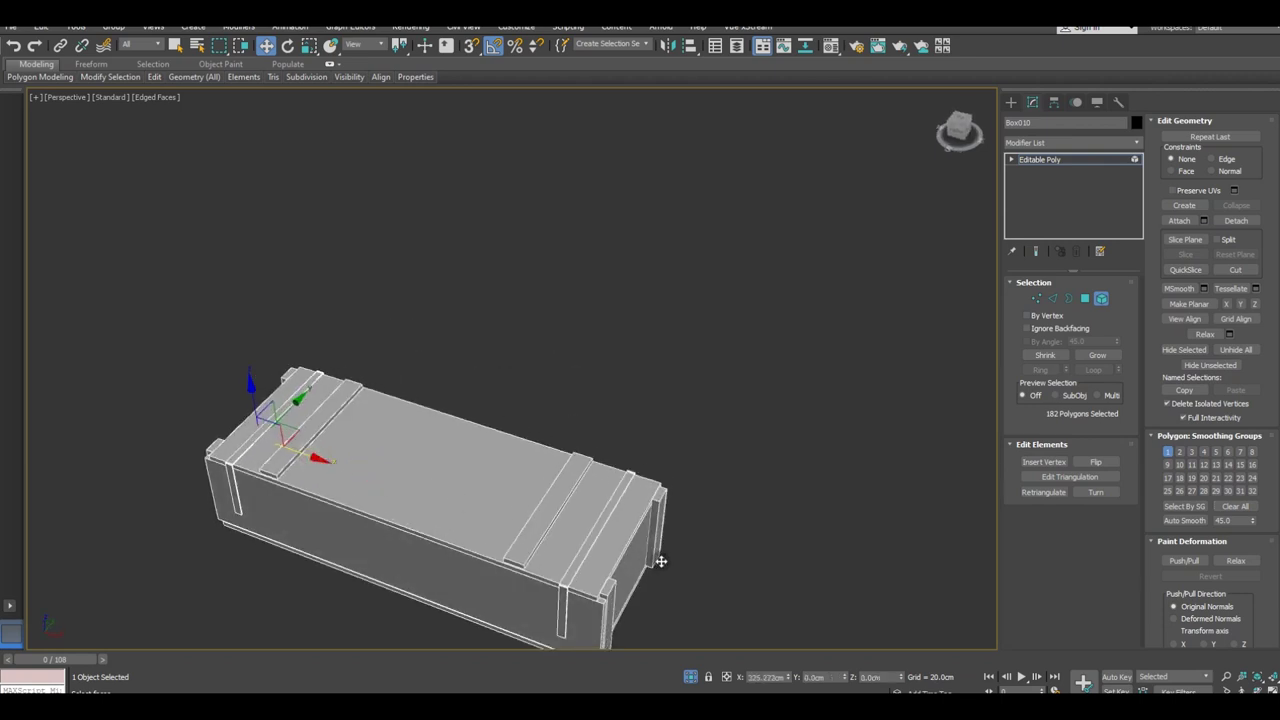
left_click_drag(670, 567, 670, 567, "shift")
left_click(694, 371)
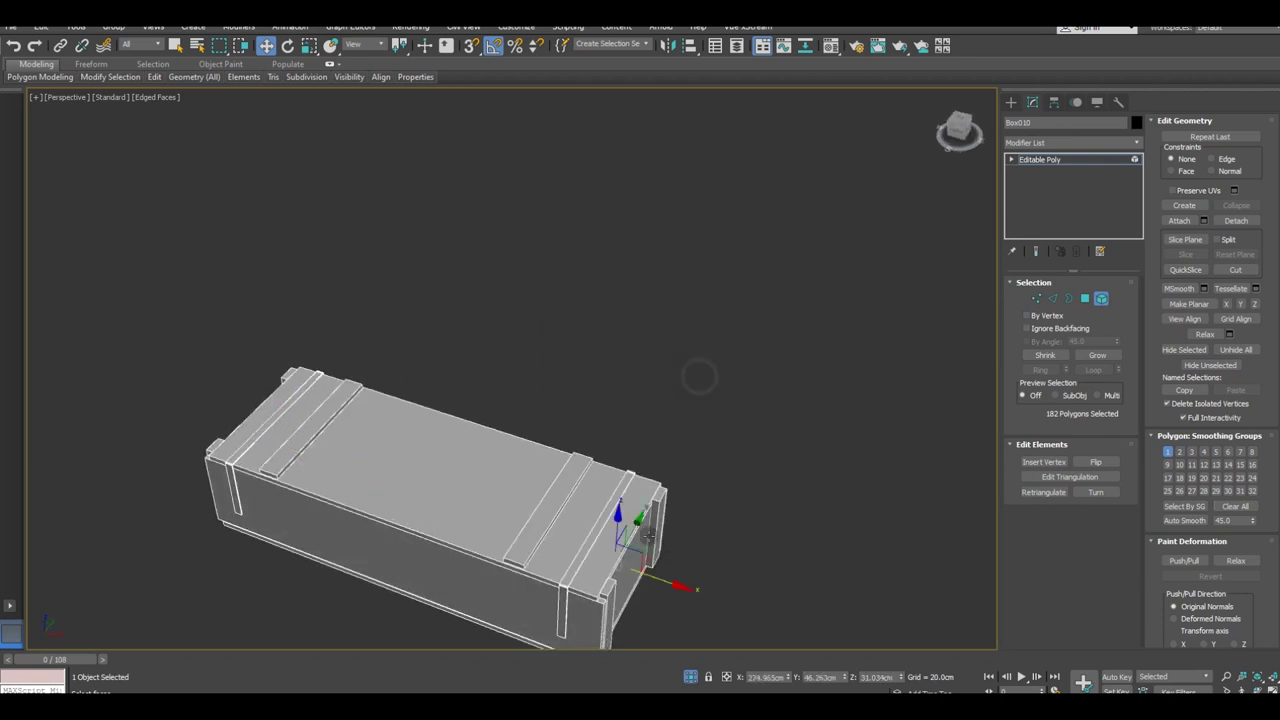
middle_click_drag(626, 538, 451, 412)
scroll(451, 412, "up", 3)
Step: Slide the cloned handle out from behind the end wall to about X 288 cm
scroll(462, 408, "up", 3)
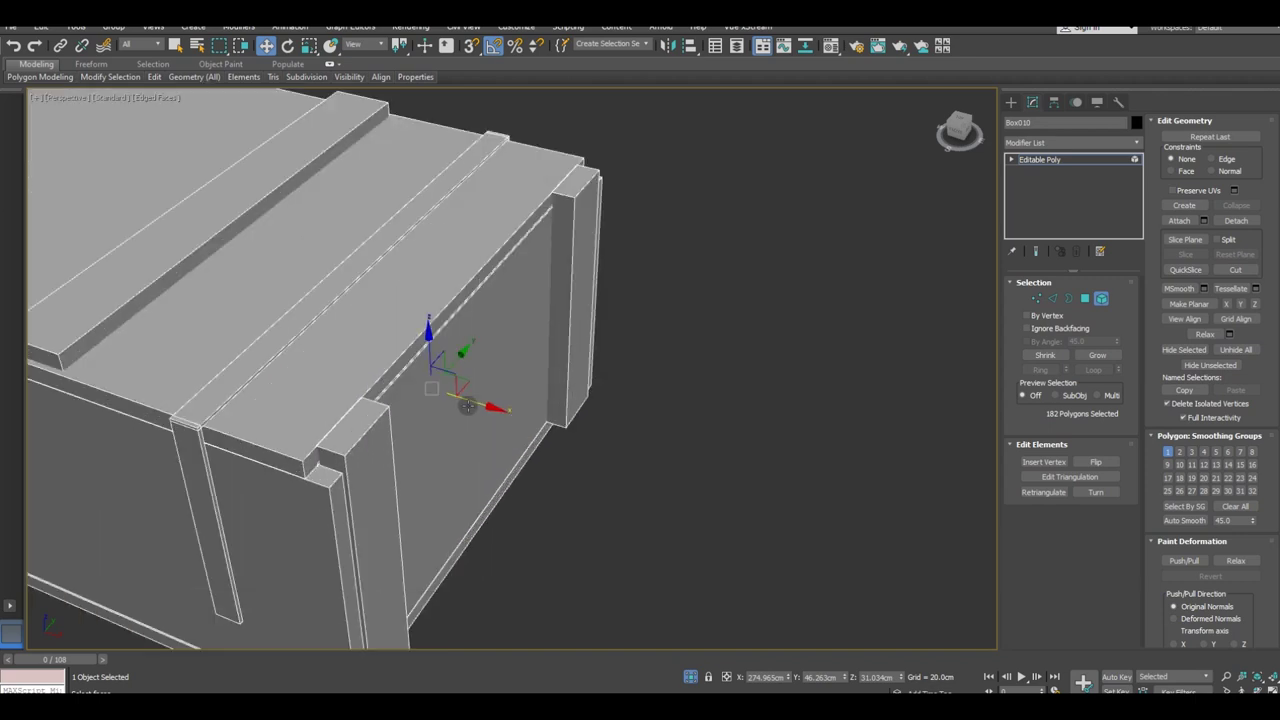
left_click_drag(477, 404, 523, 404)
mouse_move(523, 404)
middle_mouse_down("alt")
mouse_move(370, 471)
mouse_move(400, 465)
mouse_move(385, 467)
middle_mouse_up("alt")
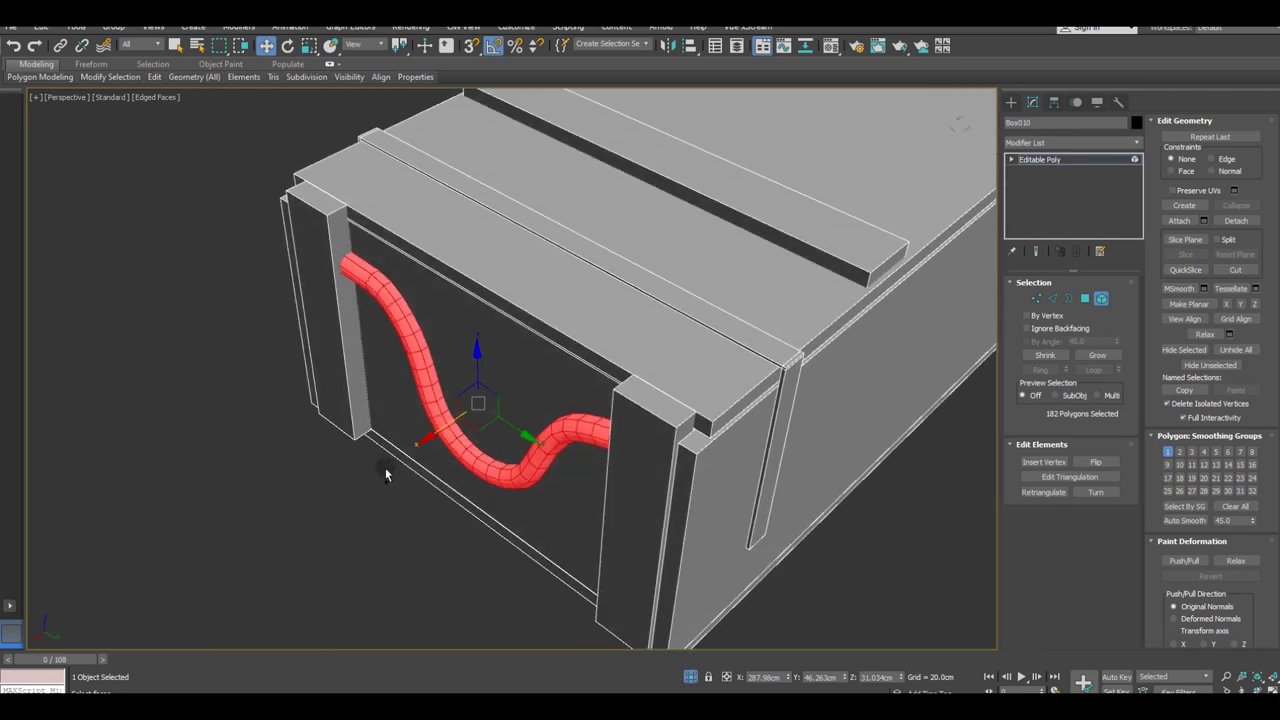
left_click_drag(427, 435, 434, 440)
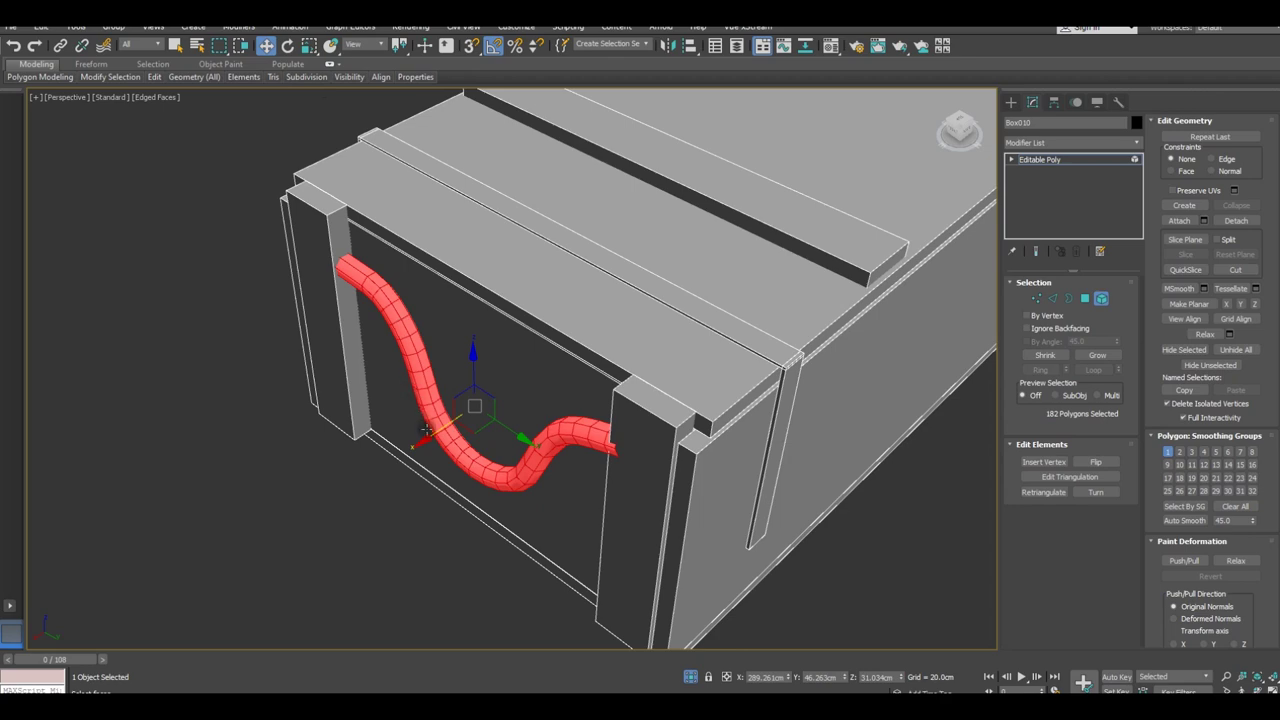
left_click_drag(427, 440, 433, 440)
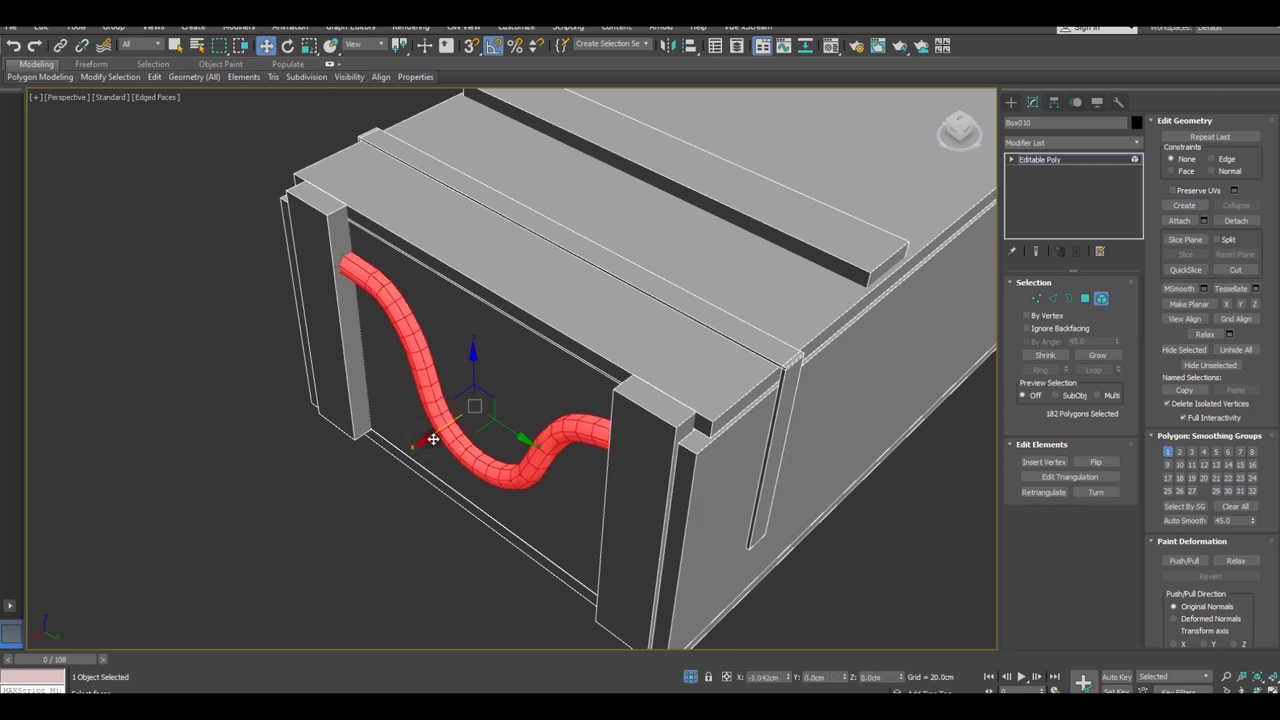
middle_click_drag(433, 439, 713, 463, "alt")
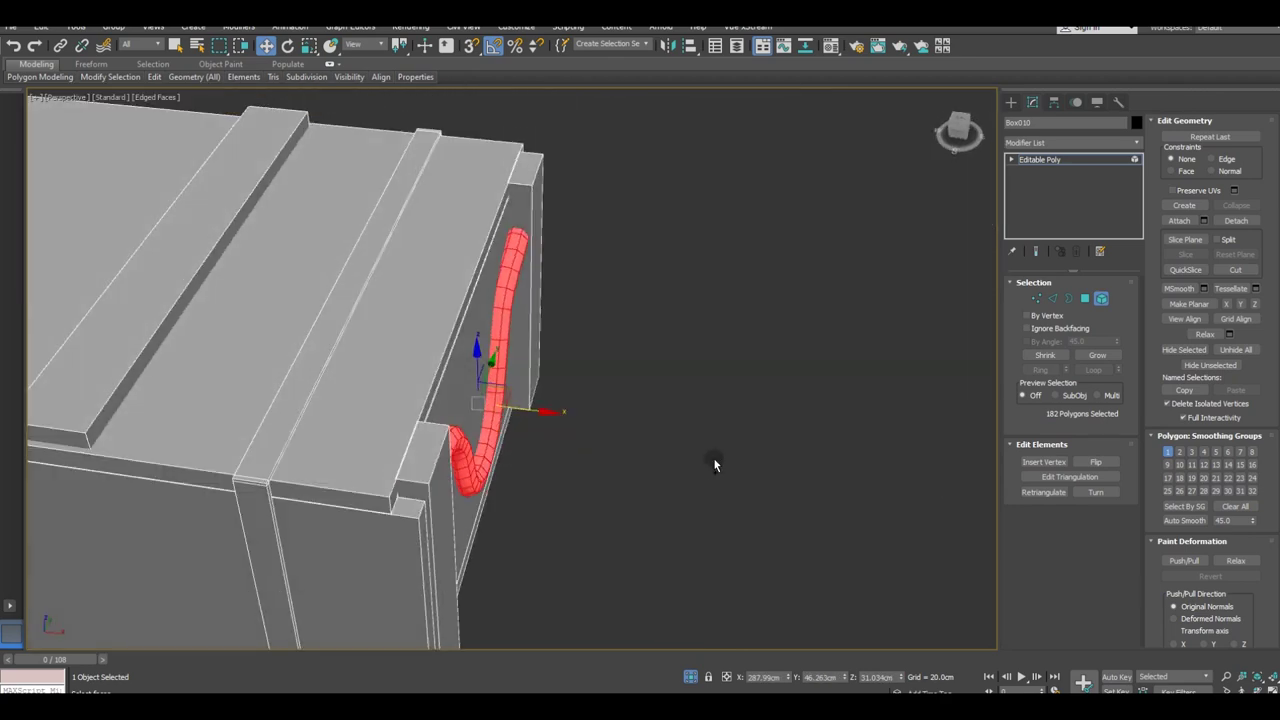
mouse_move(608, 480)
middle_mouse_down("alt")
mouse_move(613, 520)
mouse_move(477, 534)
middle_mouse_up("alt")
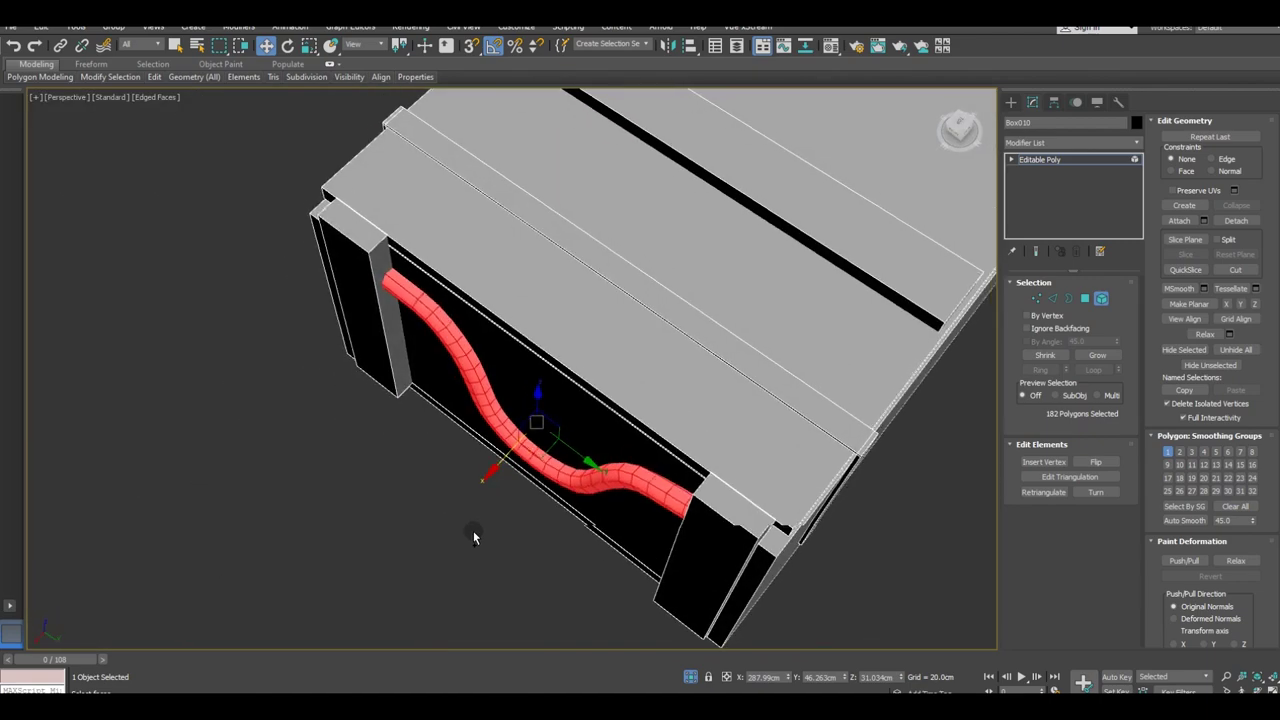
Step: Flip the cloned handle 180 degrees about Z and slide it slightly along X
left_click(289, 47)
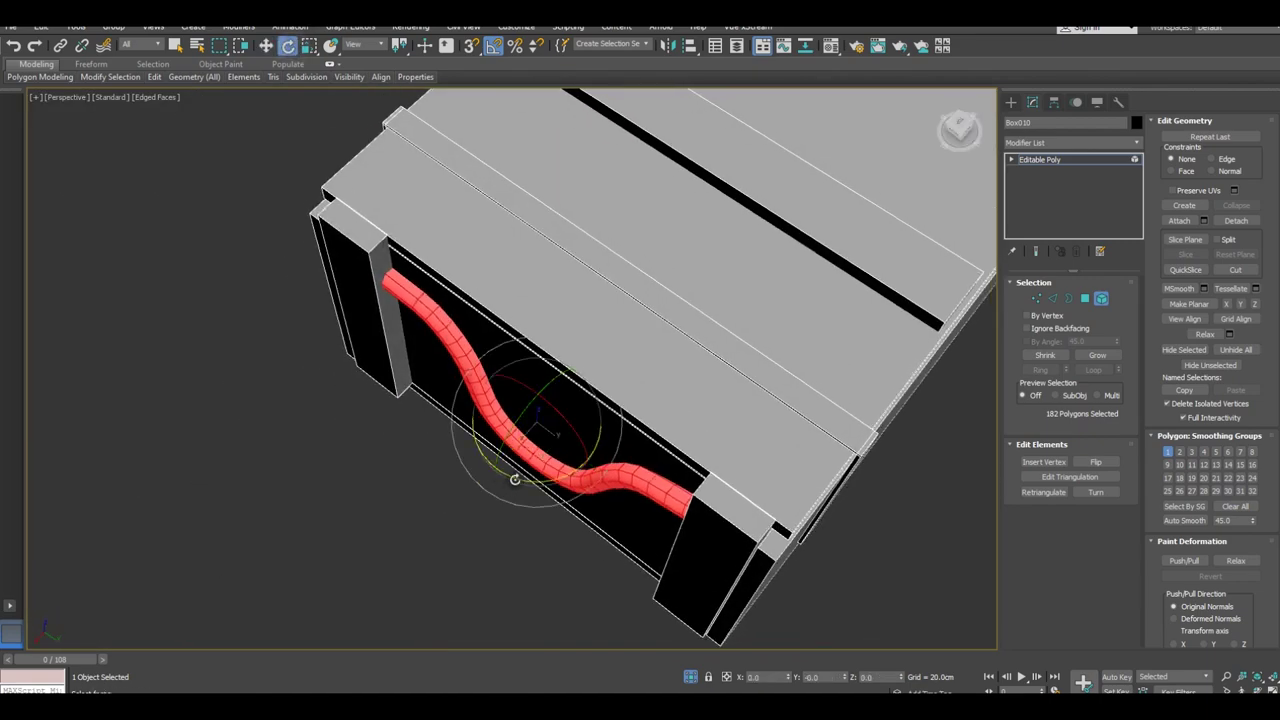
left_click_drag(515, 480, 542, 479)
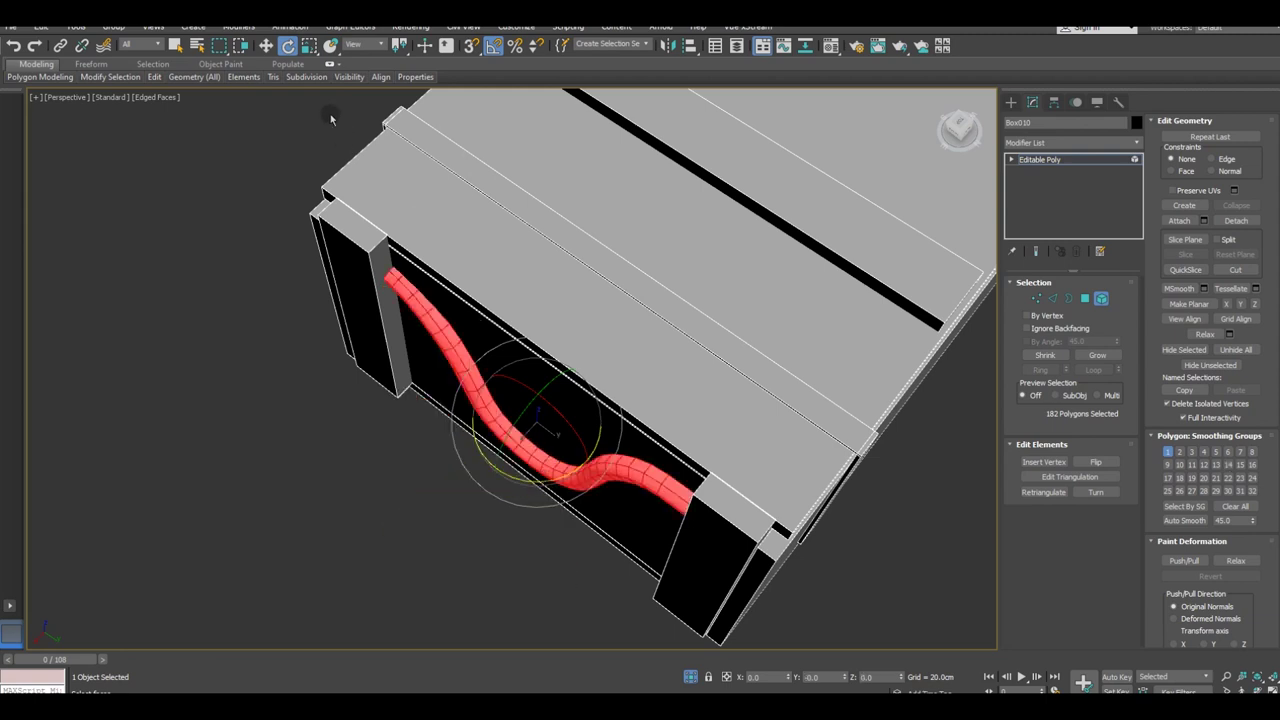
left_click(266, 46)
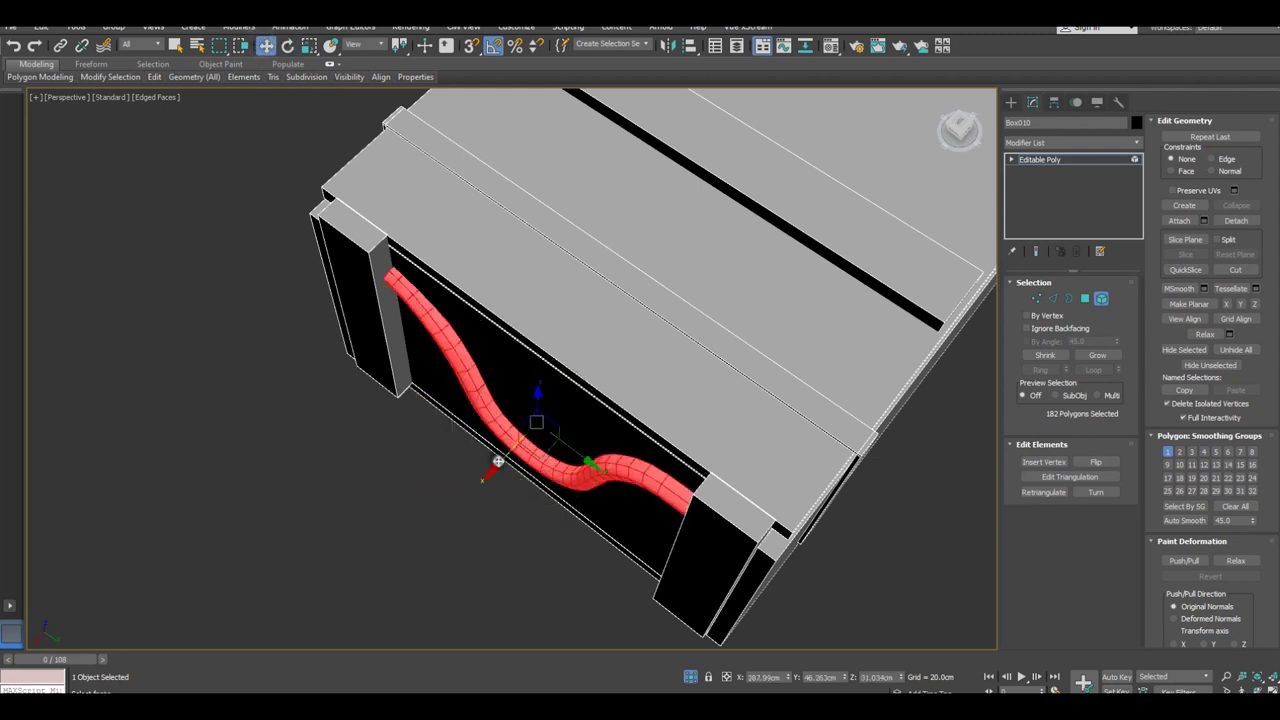
left_click_drag(497, 462, 487, 463)
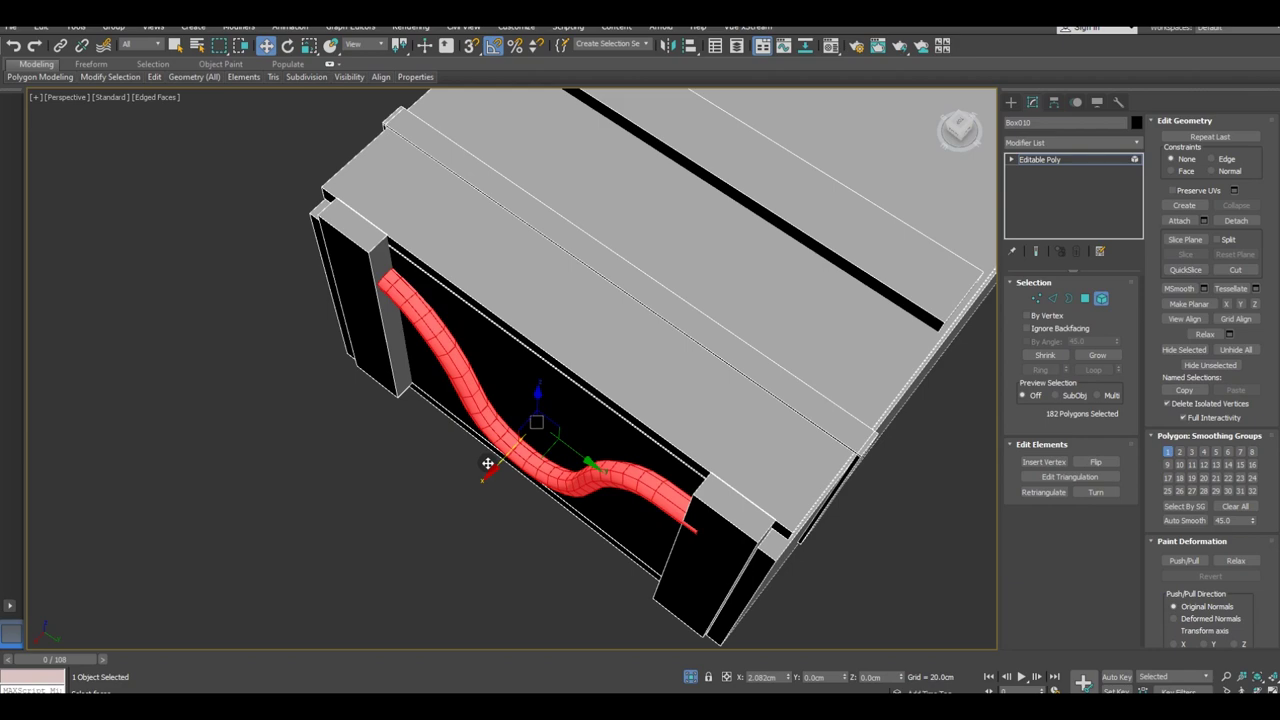
middle_click_drag(488, 470, 468, 221, "alt")
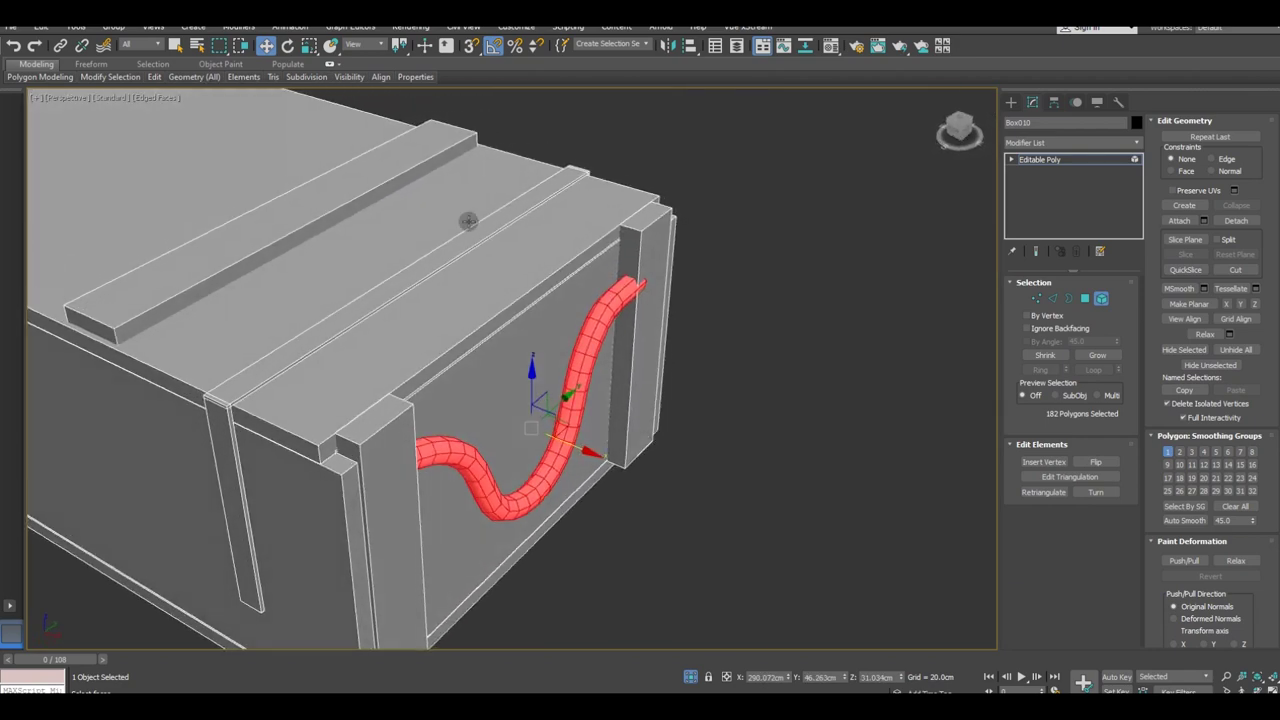
Step: Fine-tune the handle's Z rotation so it lies flat in the end recess at about X 289.6 cm
left_click(289, 46)
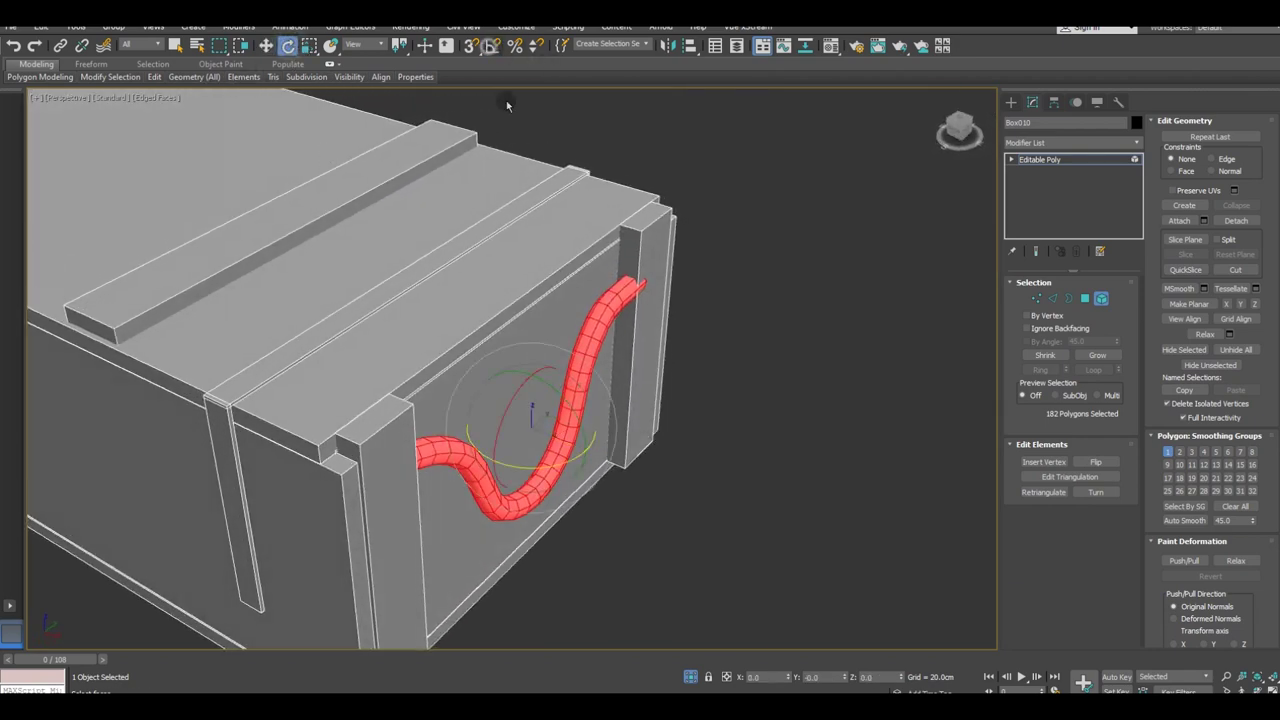
scroll(585, 428, "up", 2)
middle_click_drag(585, 430, 542, 479, "alt")
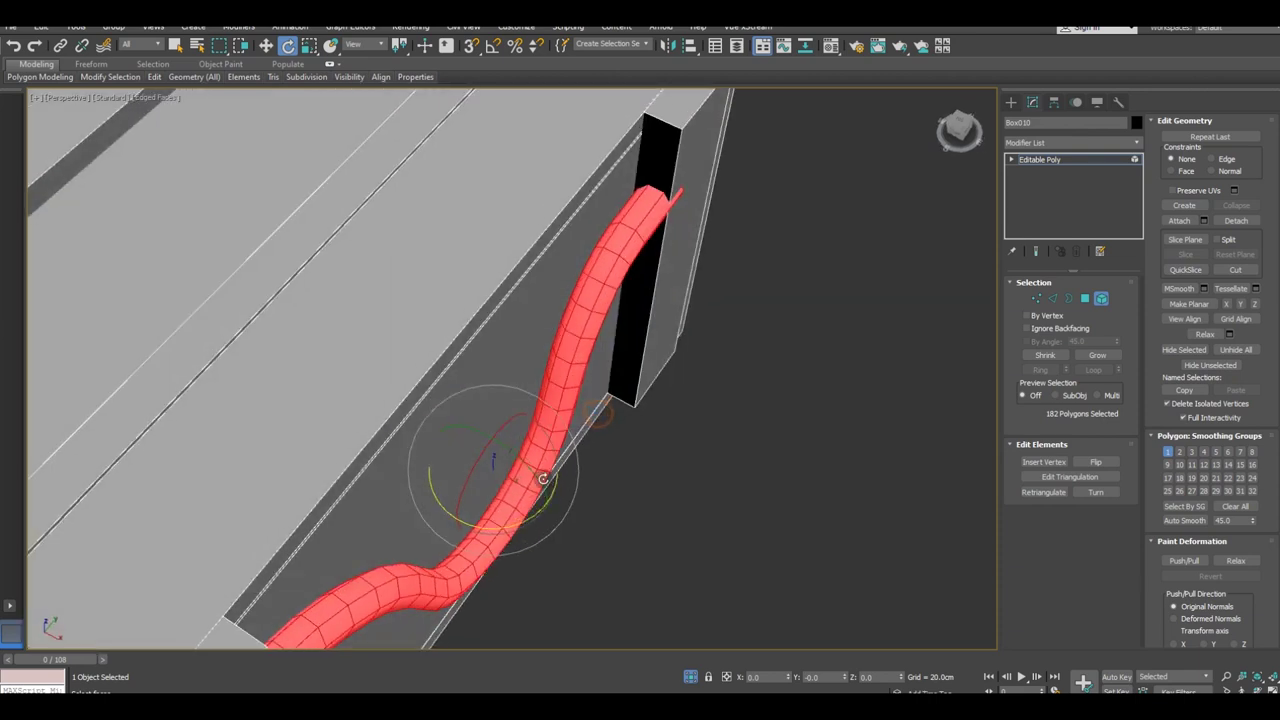
left_click_drag(506, 521, 494, 523)
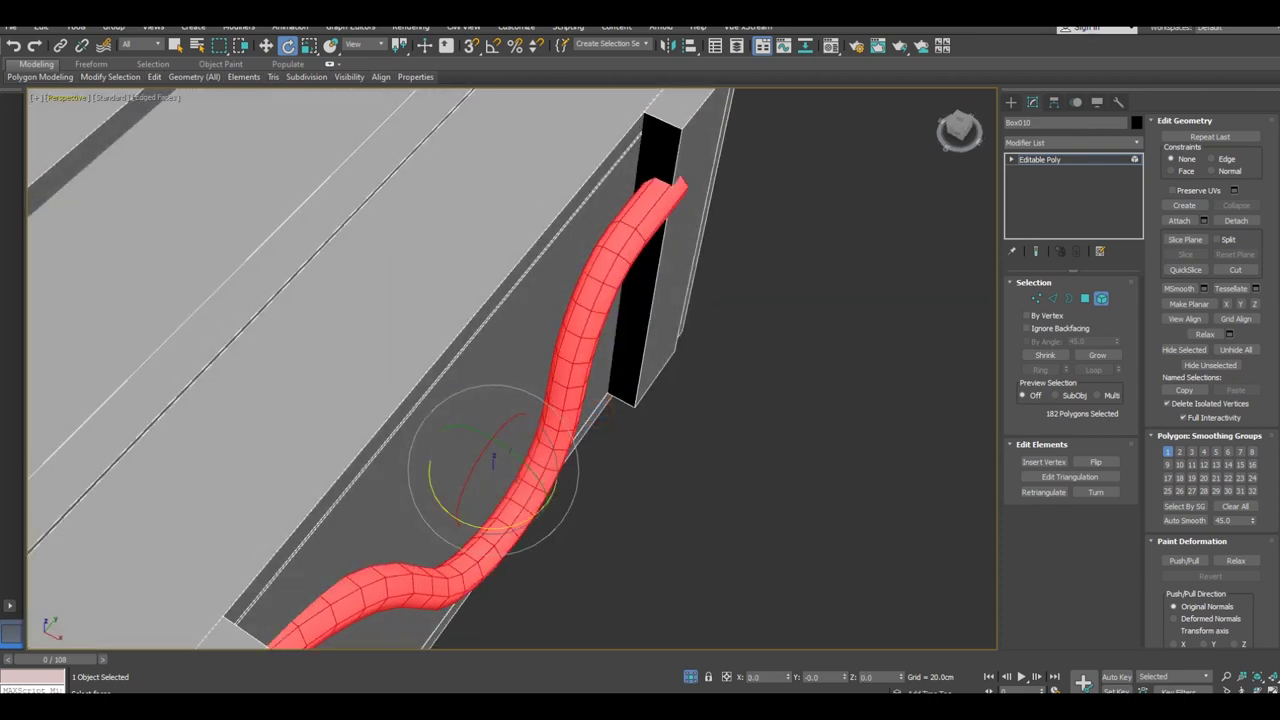
left_click(15, 47)
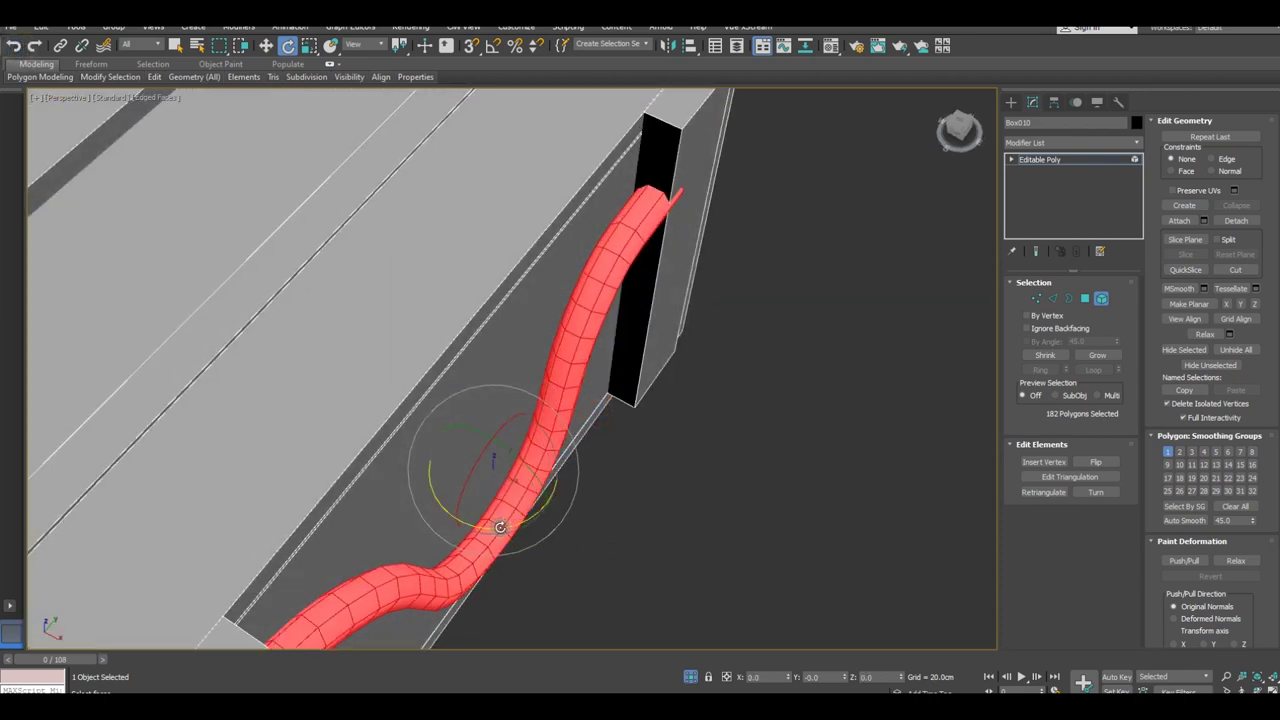
left_click_drag(500, 527, 501, 528)
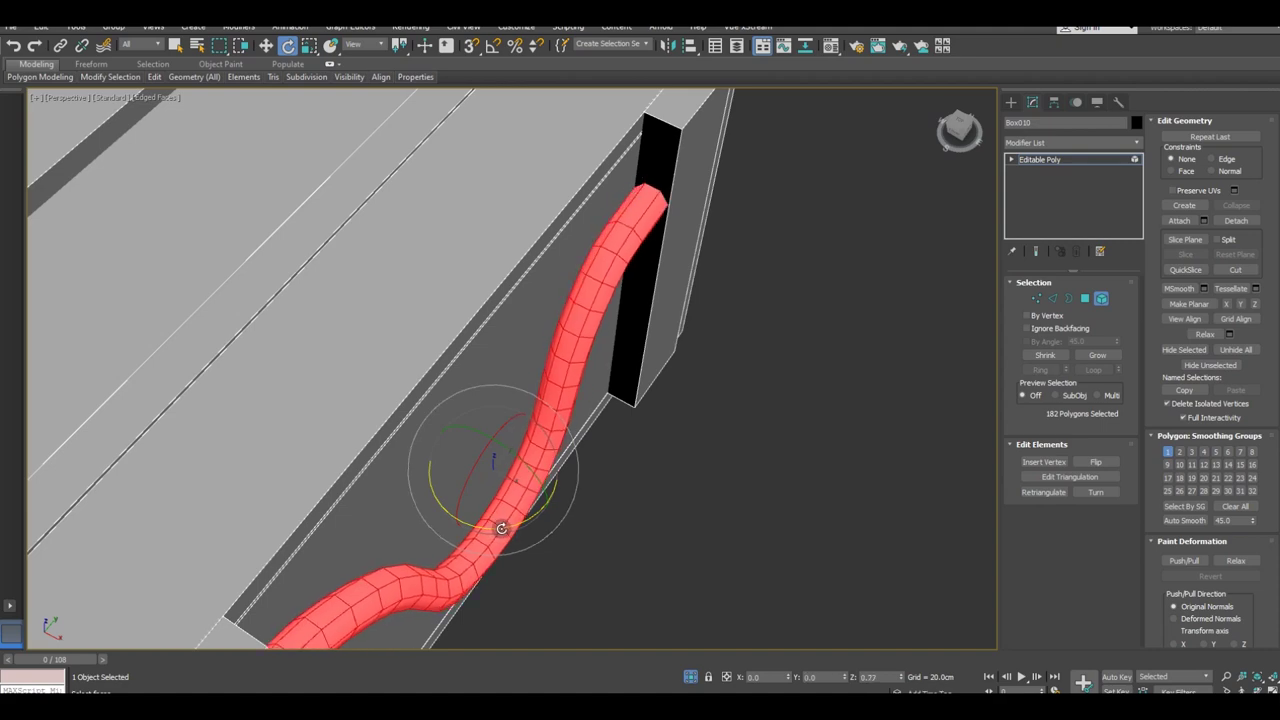
left_click_drag(502, 528, 502, 529)
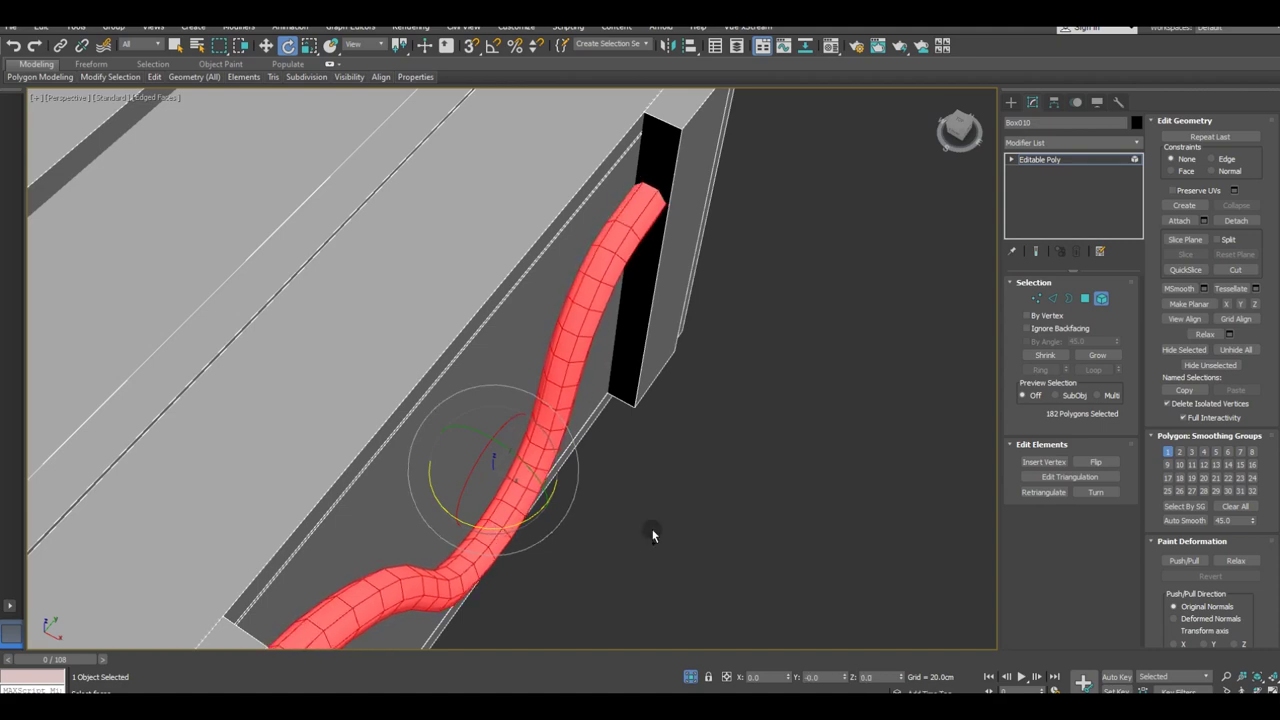
middle_click_drag(652, 535, 515, 510, "alt")
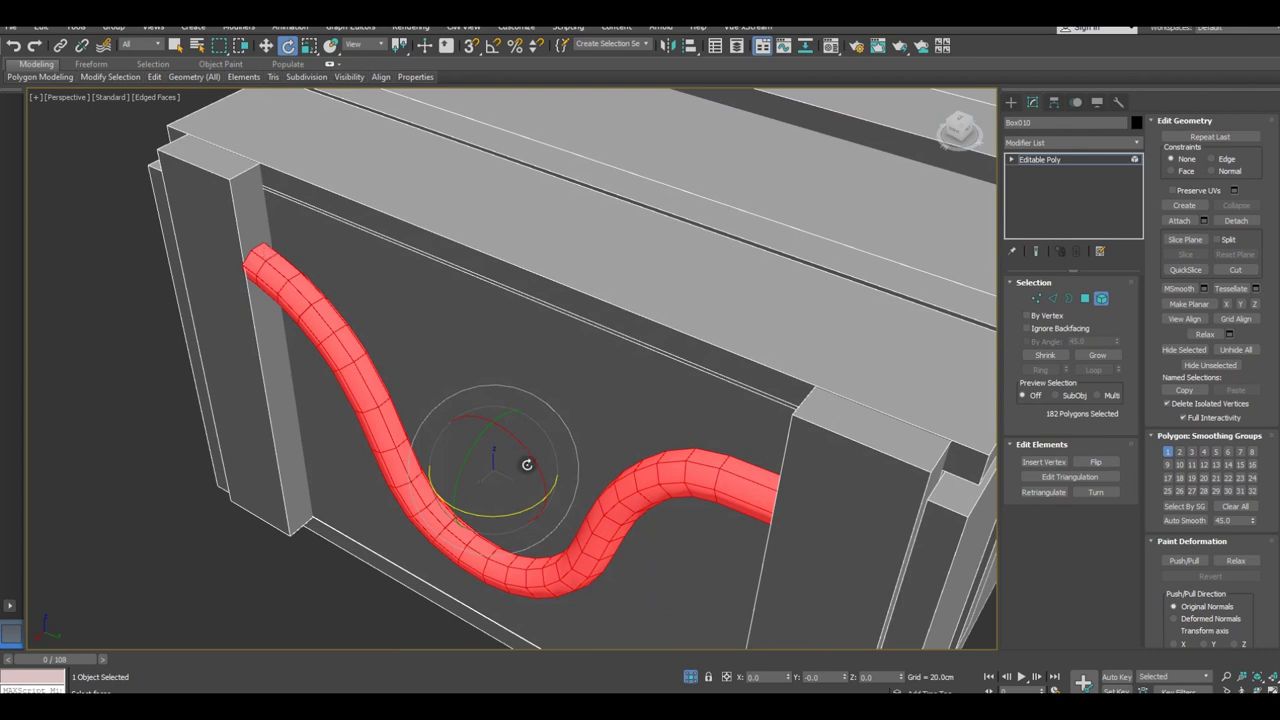
left_click_drag(477, 512, 477, 511)
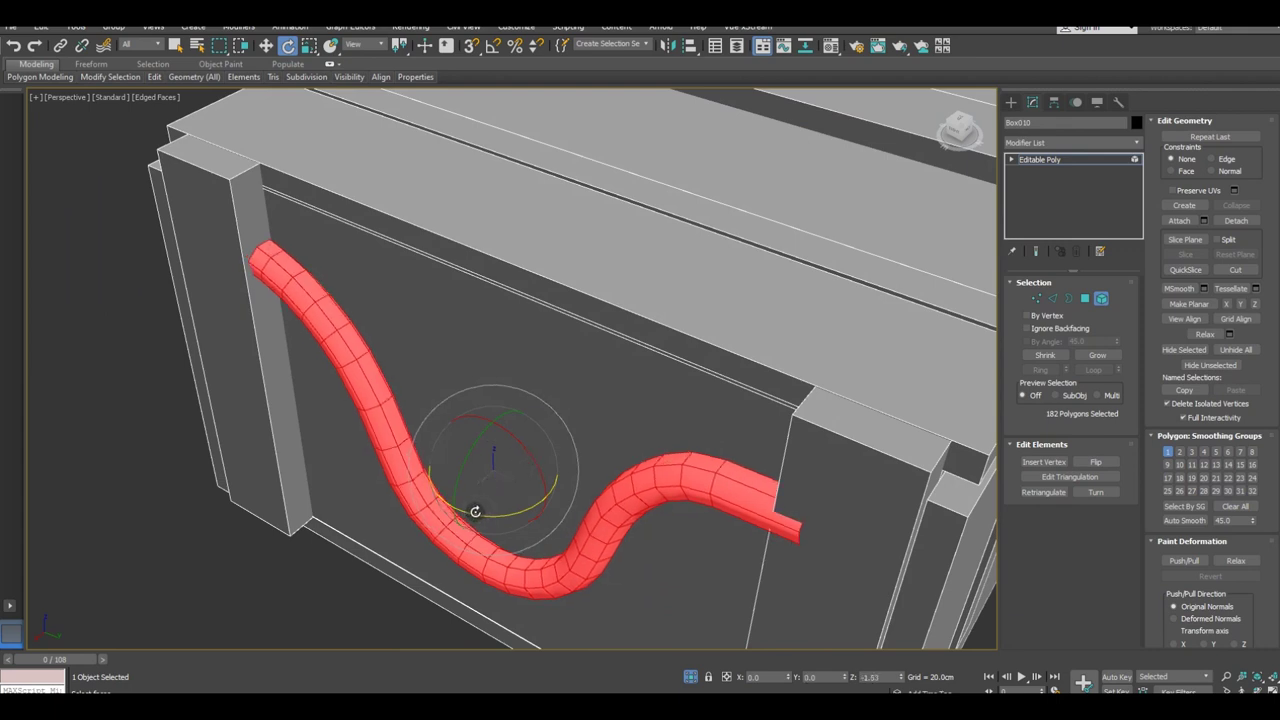
left_click(266, 46)
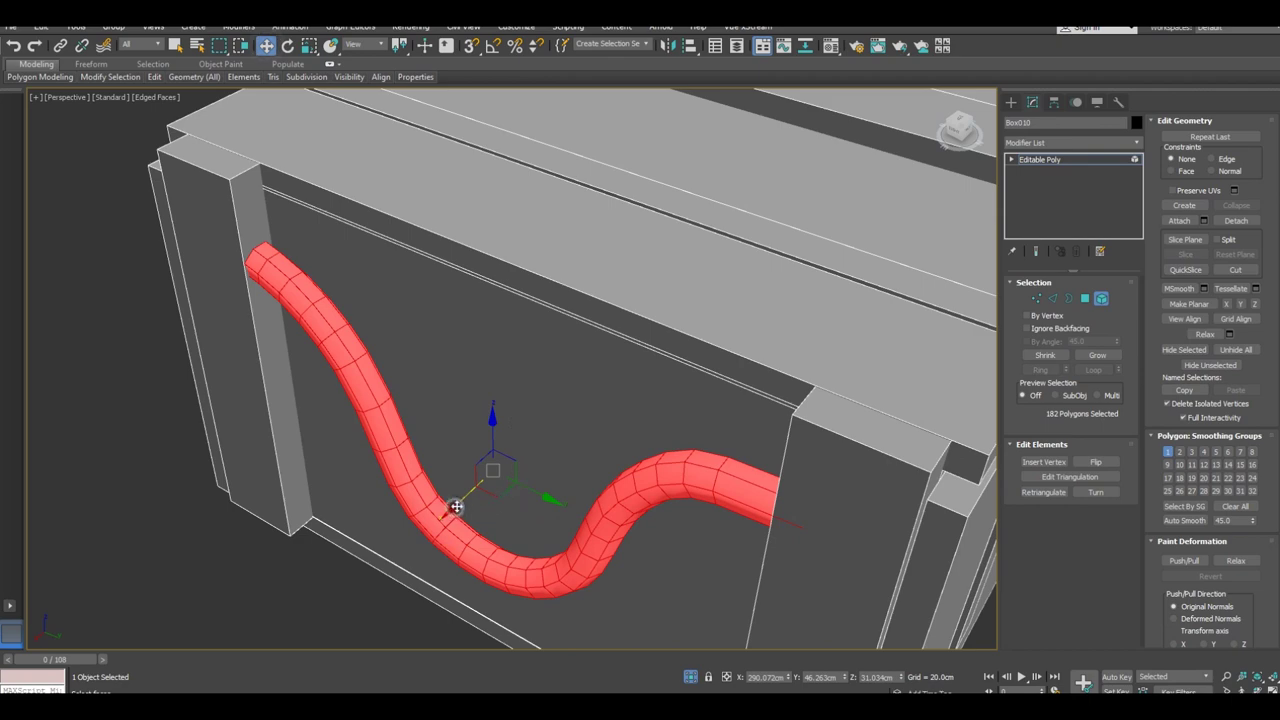
mouse_move(455, 507)
middle_mouse_down("alt")
mouse_move(683, 399)
mouse_move(743, 434)
mouse_move(565, 504)
middle_mouse_up("alt")
Step: Exit polygon editing to the crate's Editable Poly top level
scroll(683, 396, "down", 5)
scroll(683, 396, "down", 3)
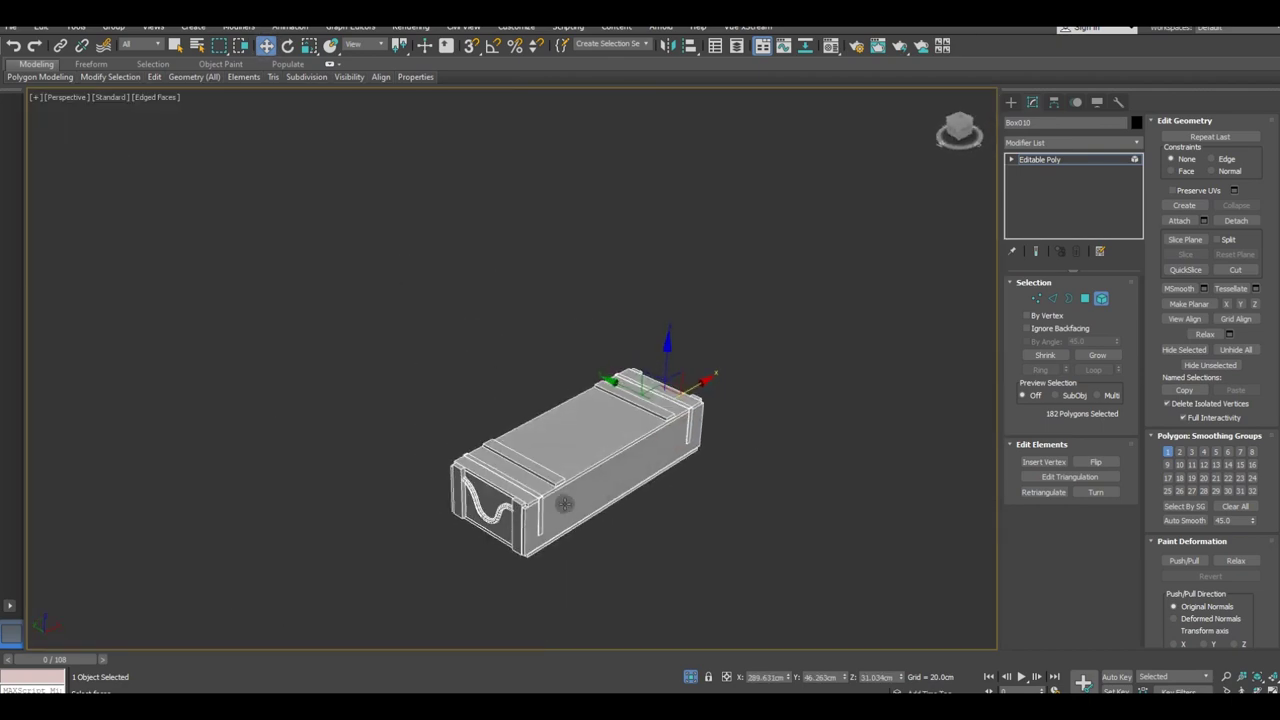
scroll(565, 504, "up", 3)
scroll(630, 481, "up", 3)
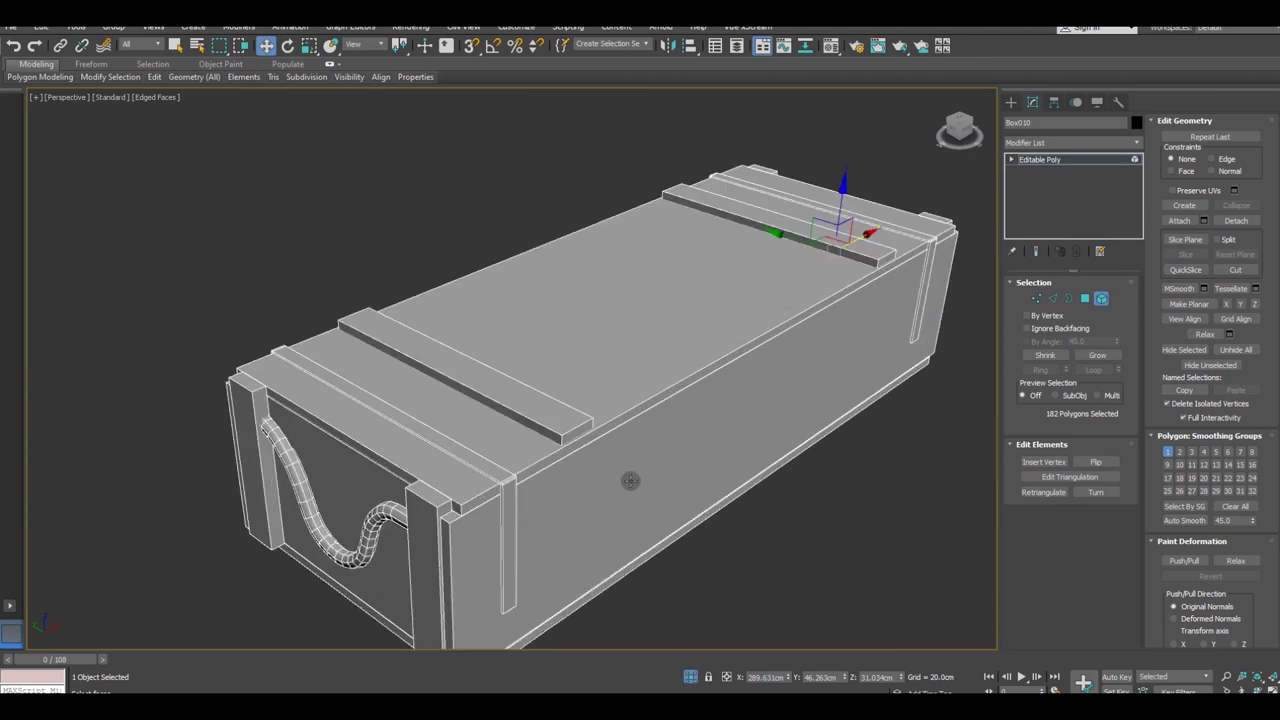
left_click(1048, 160)
mouse_move(608, 428)
middle_mouse_down("alt")
mouse_move(577, 313)
mouse_move(609, 414)
mouse_move(586, 394)
mouse_move(594, 337)
mouse_move(563, 366)
mouse_move(557, 426)
mouse_move(570, 460)
middle_mouse_up("alt")
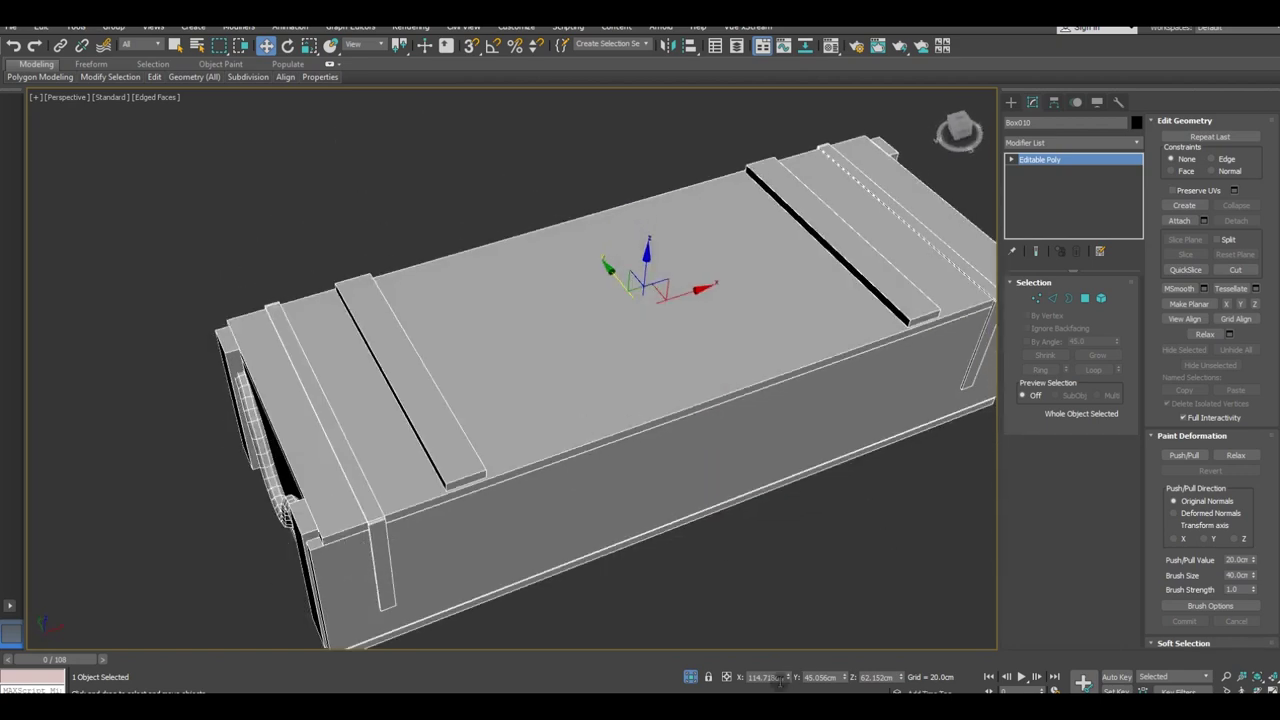
Step: Turn off Isolate Selection to reveal the character, clear the selection with Ctrl+D, and reselect the crate
left_click(690, 678)
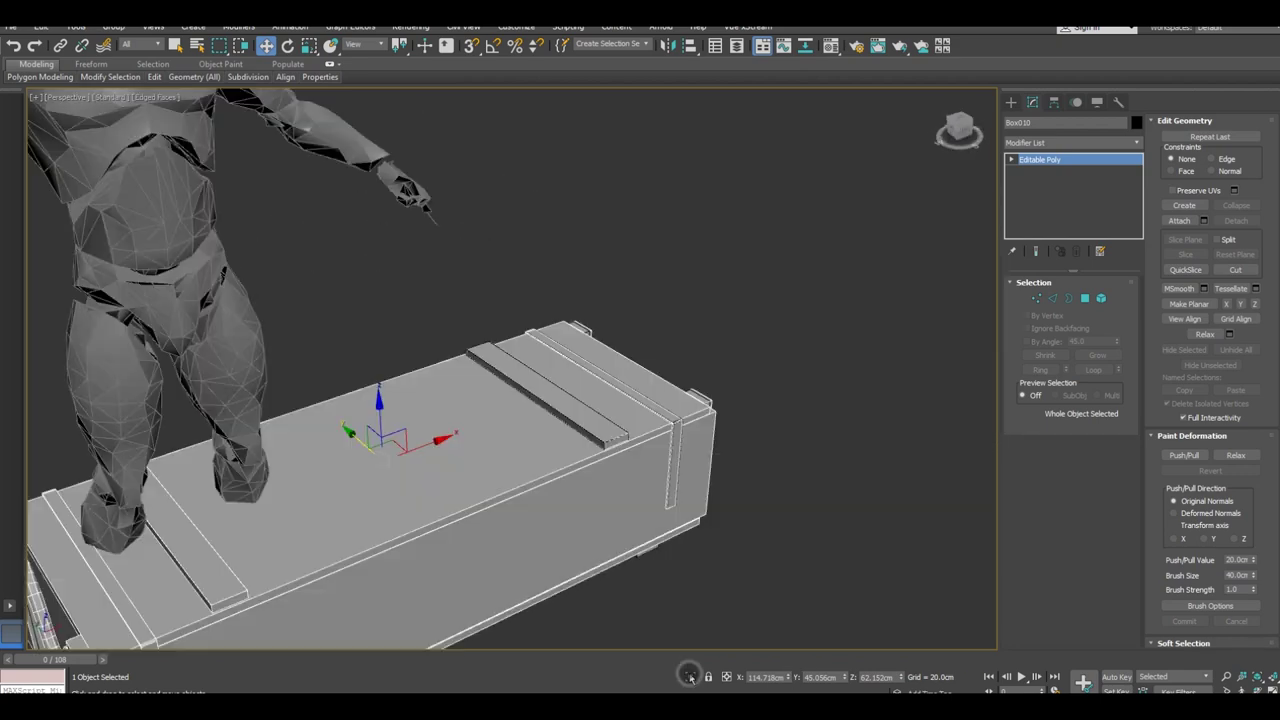
left_click(658, 517)
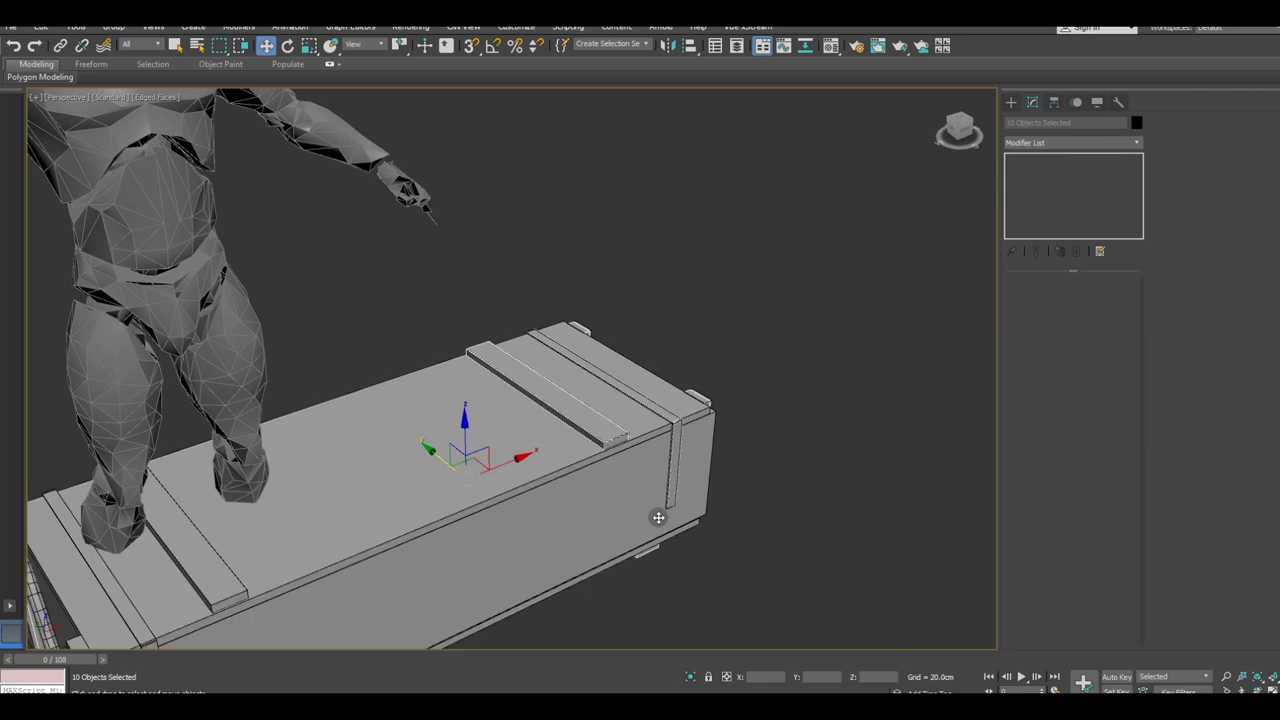
key("ctrl+d")
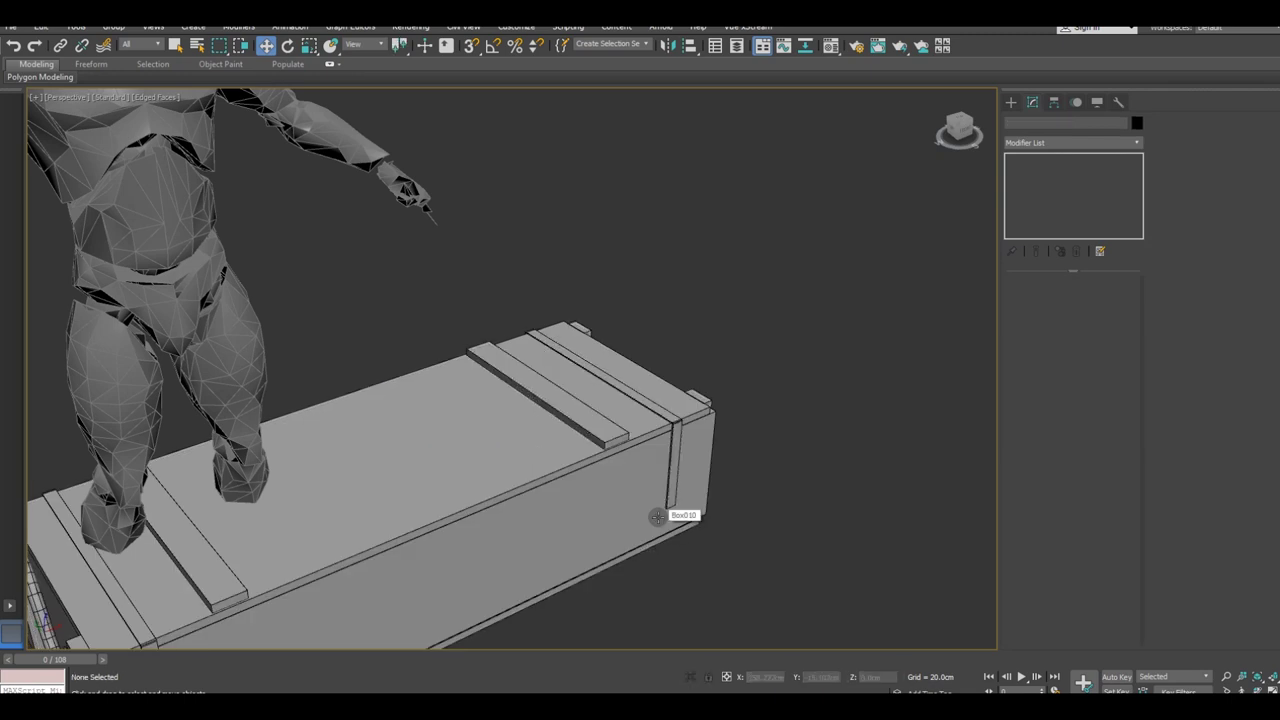
mouse_move(613, 518)
middle_mouse_down("alt")
mouse_move(780, 383)
mouse_move(540, 360)
middle_mouse_up("alt")
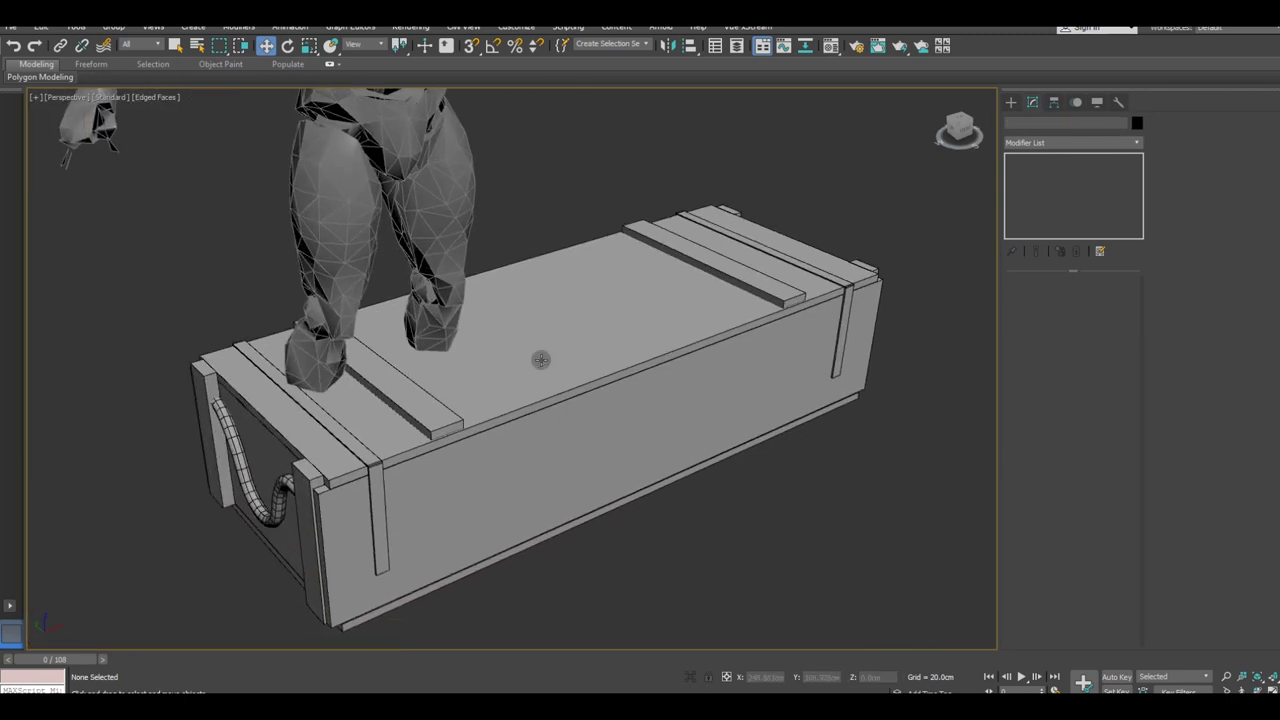
left_click(541, 361)
mouse_move(646, 416)
middle_mouse_down("alt")
mouse_move(654, 369)
mouse_move(661, 400)
middle_mouse_up("alt")
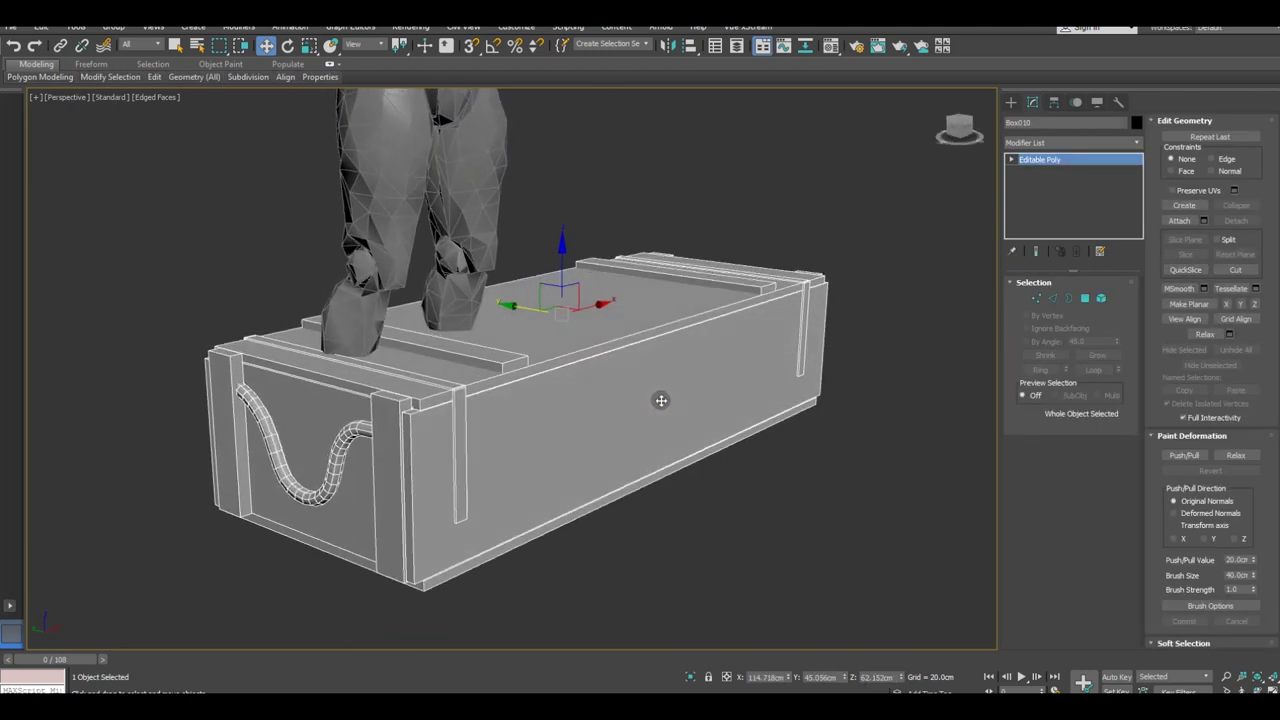
Step: Select the first two crate end posts as whole elements
left_click(1100, 298)
left_click(390, 461)
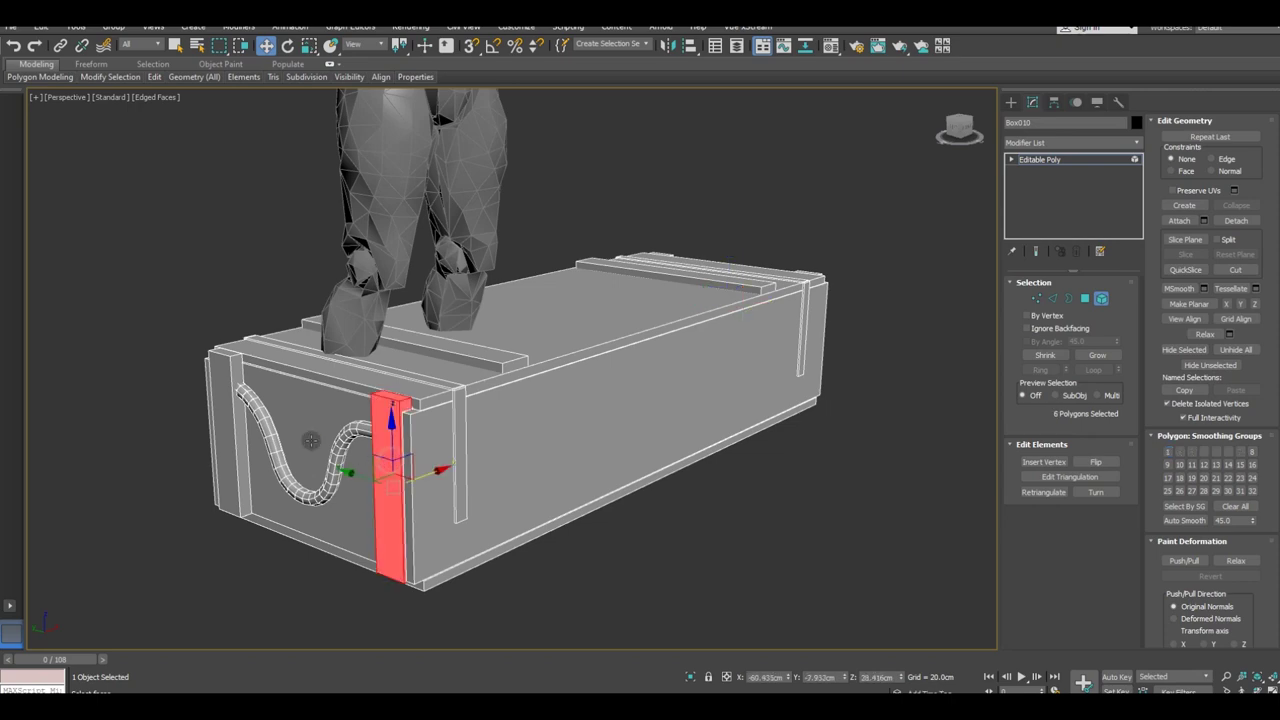
left_click(226, 397, "ctrl")
scroll(598, 457, "up", 1)
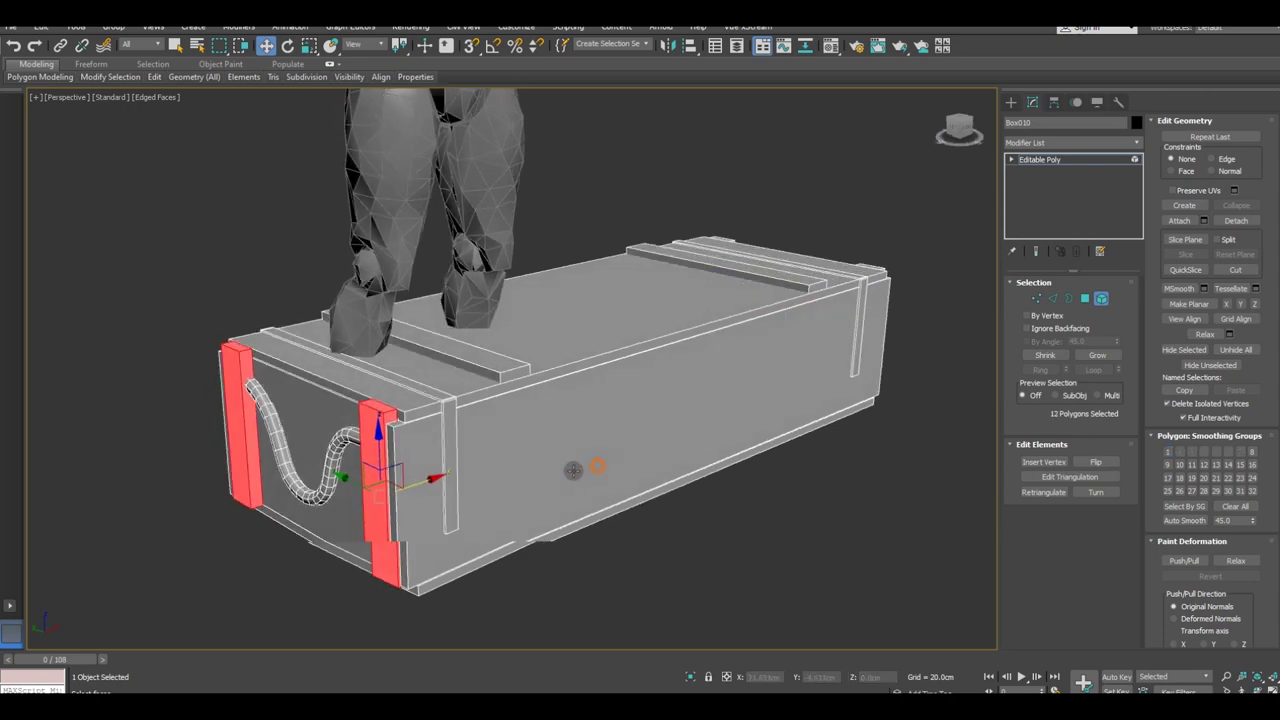
scroll(606, 494, "up", 3)
mouse_move(606, 494)
middle_mouse_down()
mouse_move(268, 330)
mouse_move(300, 360)
middle_mouse_up()
scroll(268, 330, "down", 4)
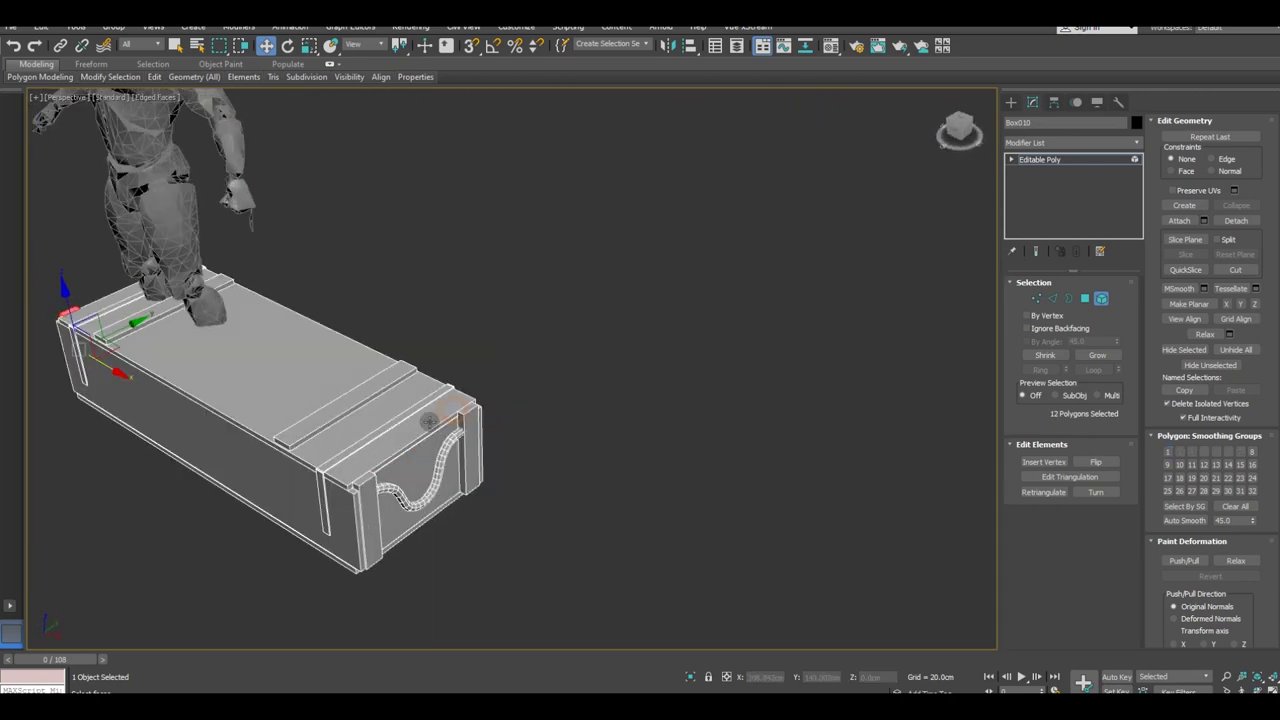
Step: Add the remaining two end posts and both top cross strips, making a 36-polygon selection
left_click(372, 496, "ctrl")
left_click(472, 424, "ctrl")
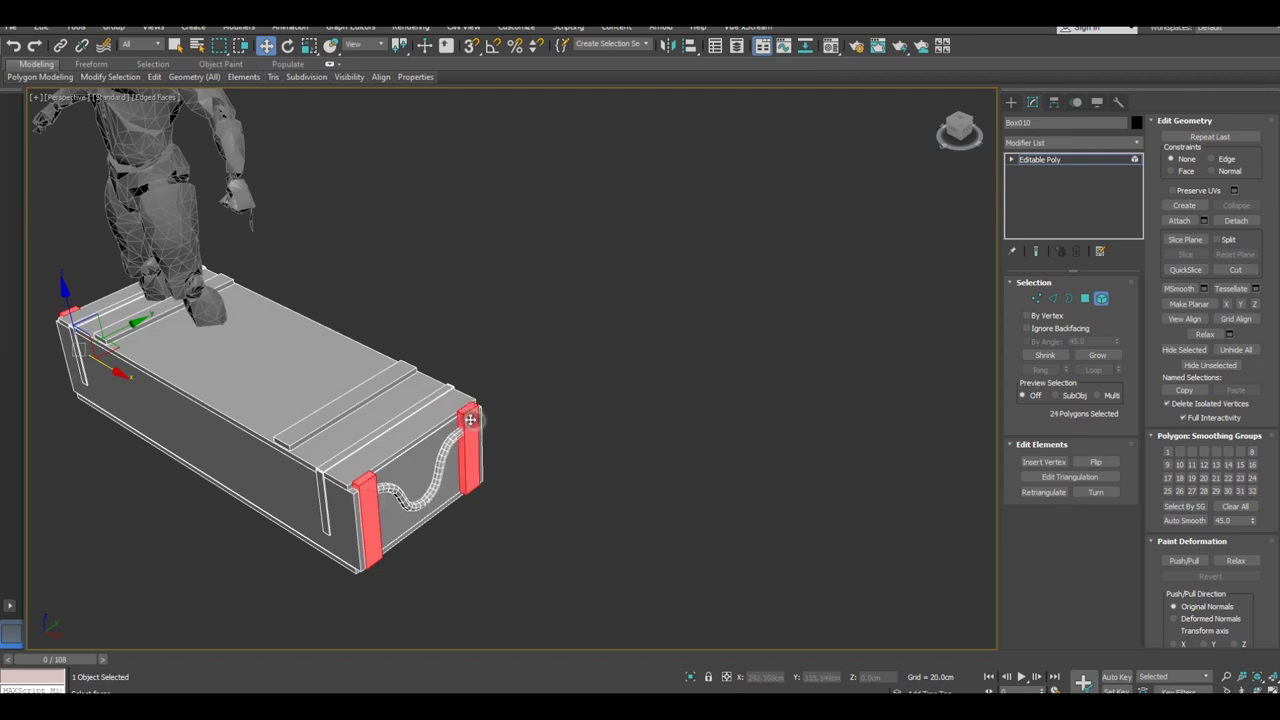
left_click(355, 403, "ctrl")
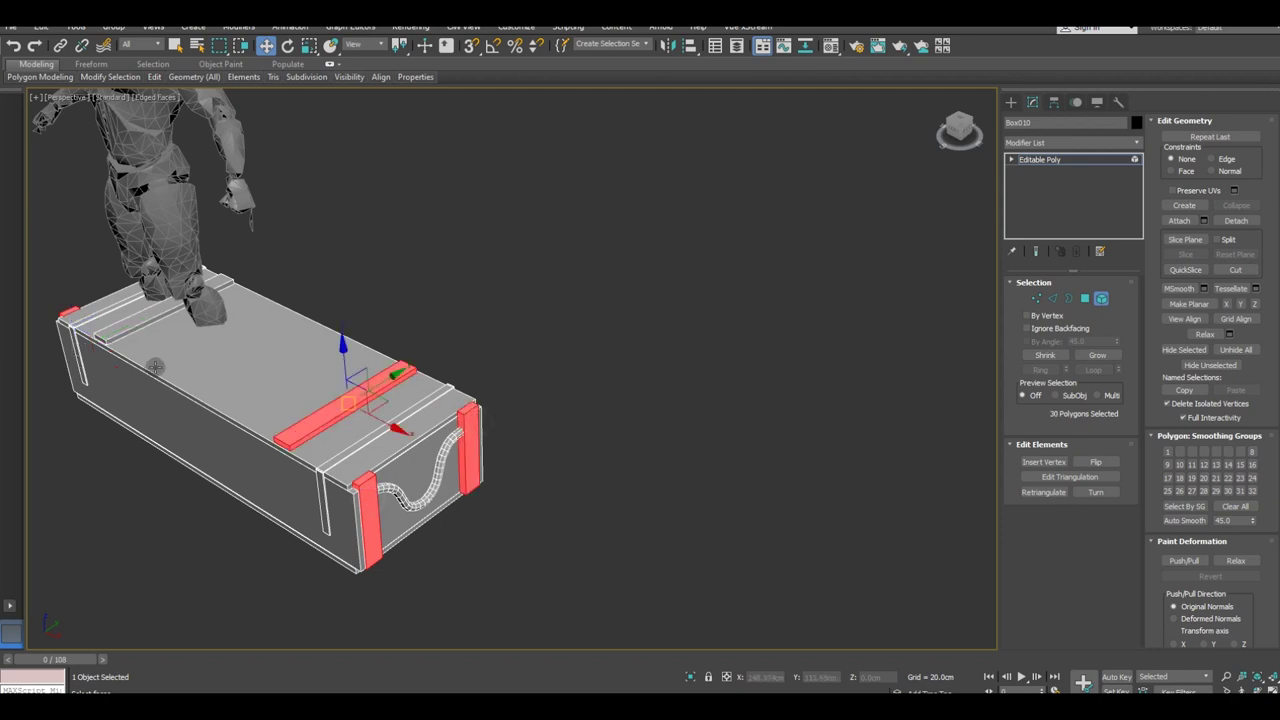
left_click(118, 334, "ctrl")
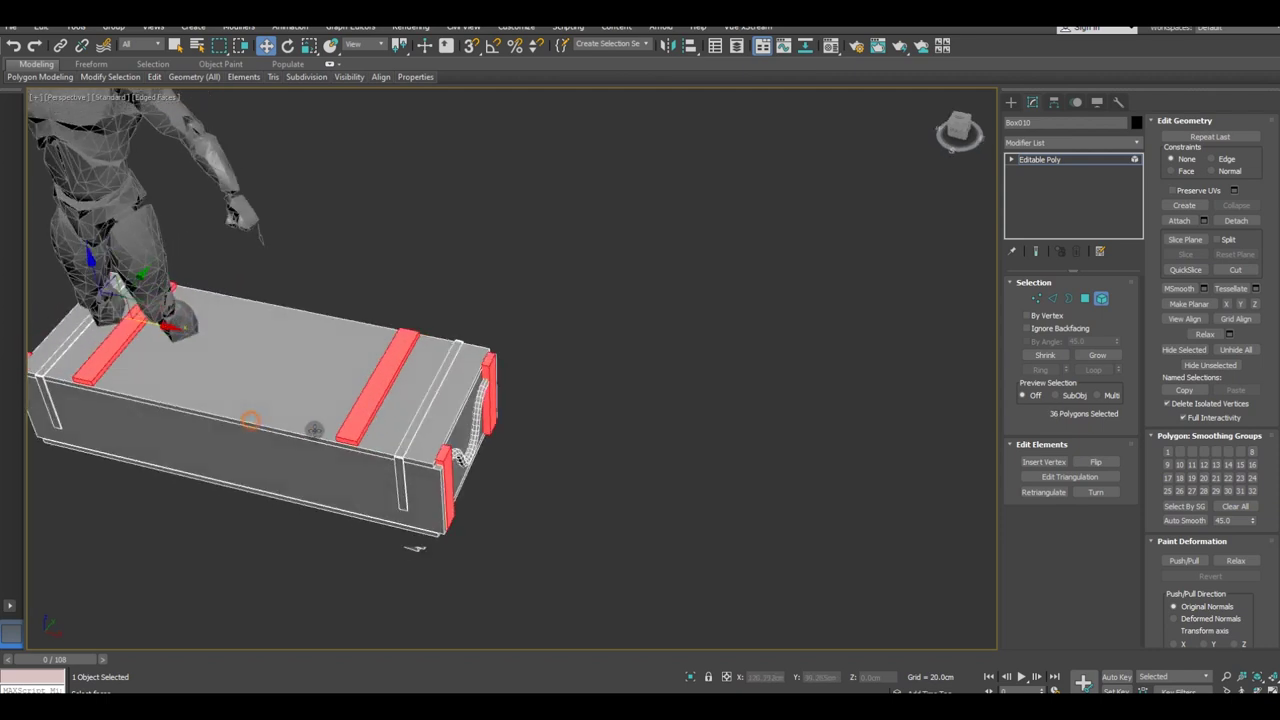
mouse_move(243, 423)
middle_mouse_down("alt")
mouse_move(438, 419)
mouse_move(519, 467)
mouse_move(625, 493)
mouse_move(666, 457)
mouse_move(560, 491)
middle_mouse_up("alt")
scroll(1188, 578, "down", 3)
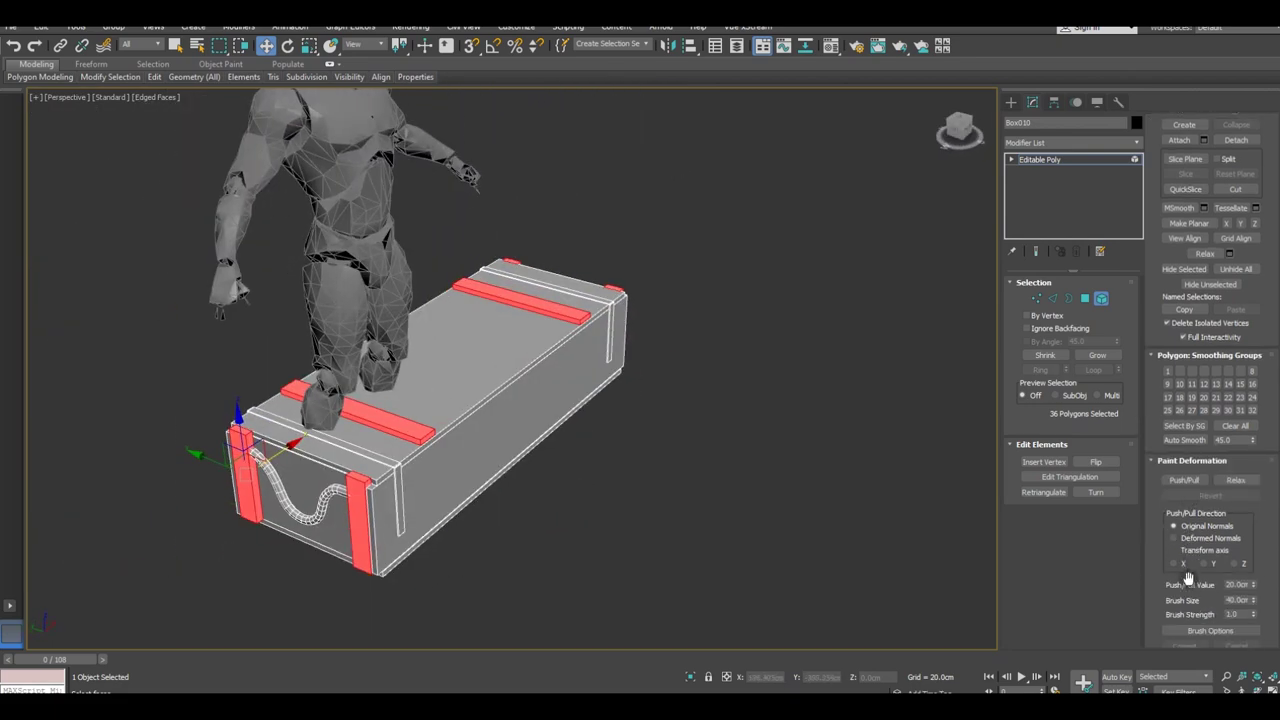
scroll(1195, 600, "down", 3)
scroll(1196, 585, "down", 2)
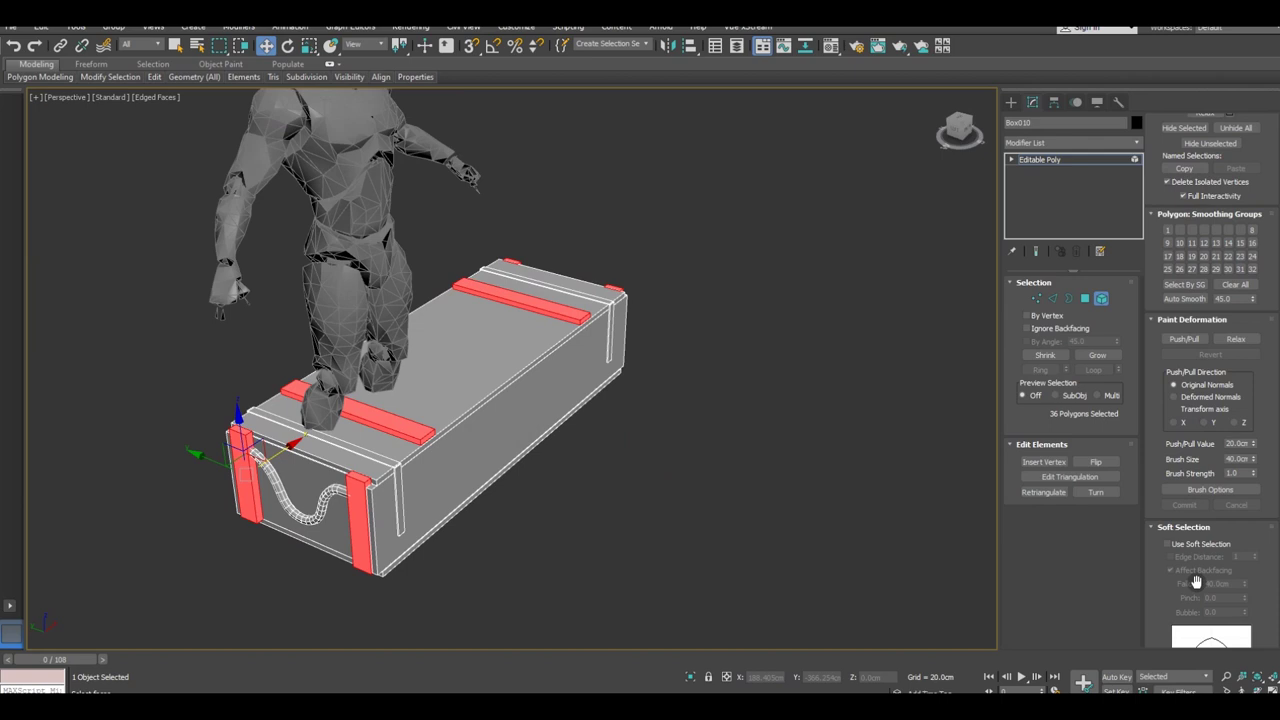
Step: Tint the selected end posts and top strips bright red with vertex colour
left_click(1190, 527)
left_click(1192, 541)
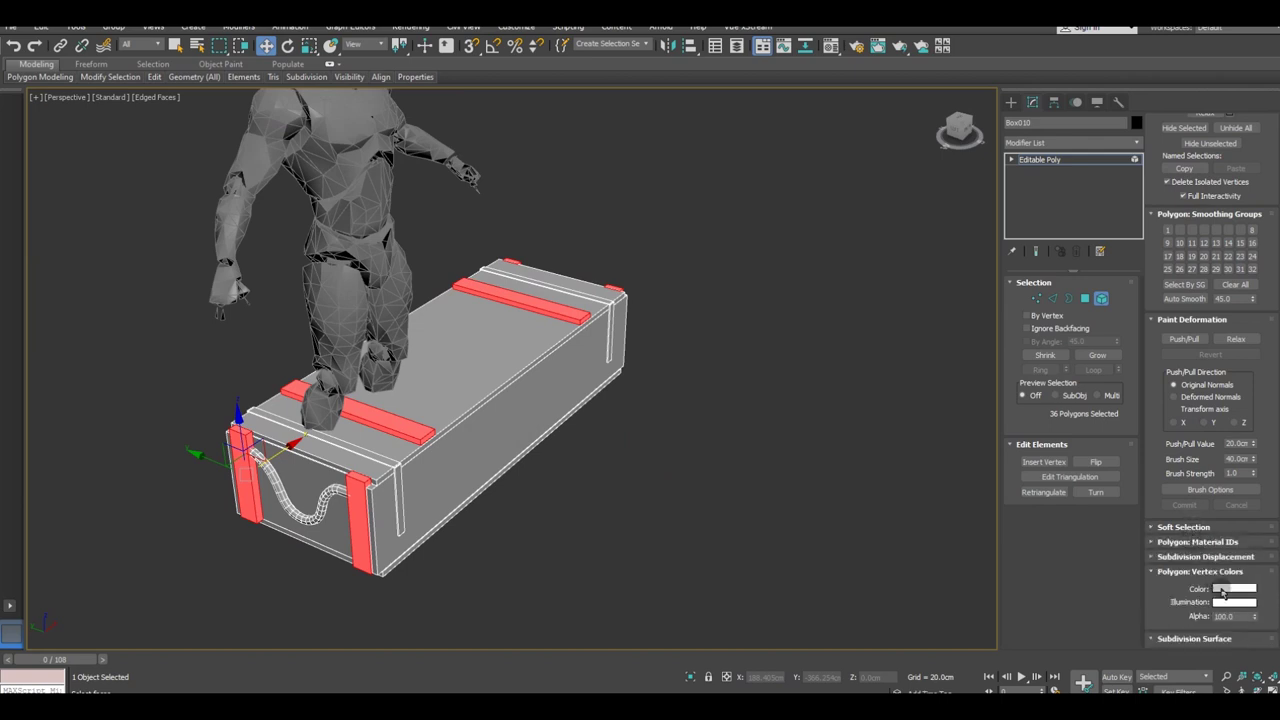
left_click(1222, 590)
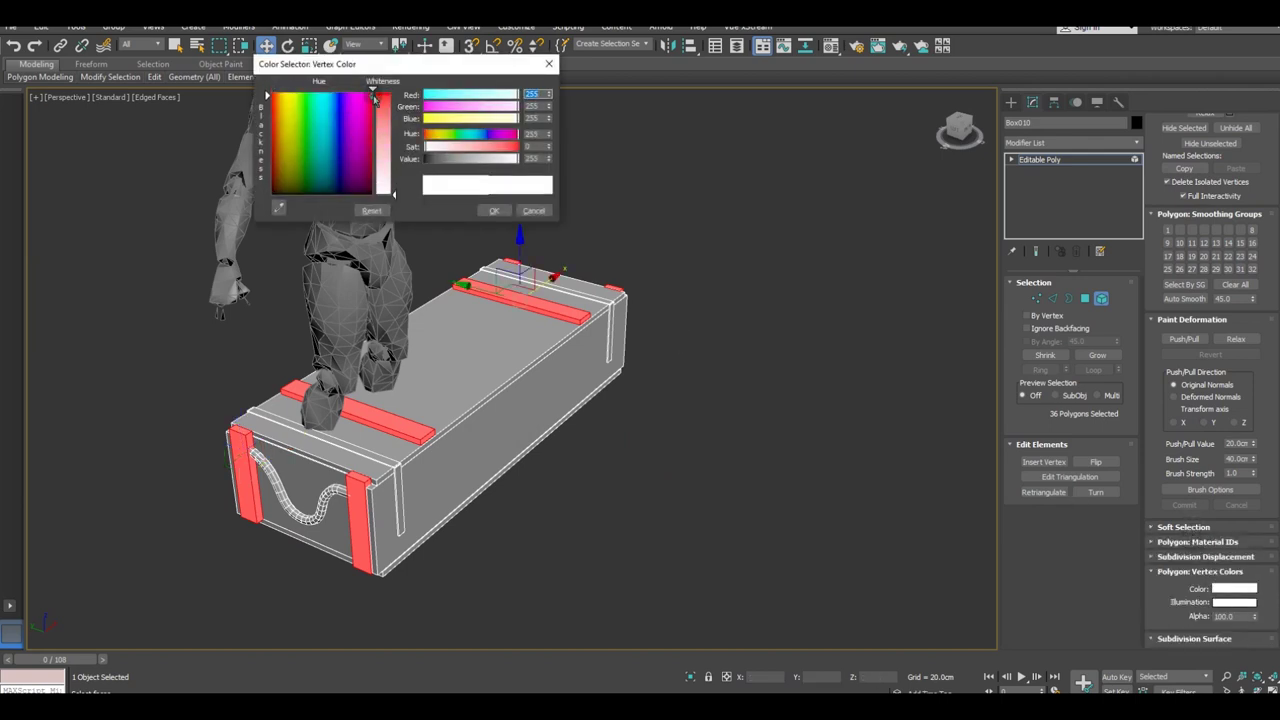
left_click_drag(354, 110, 372, 93)
left_click(494, 212)
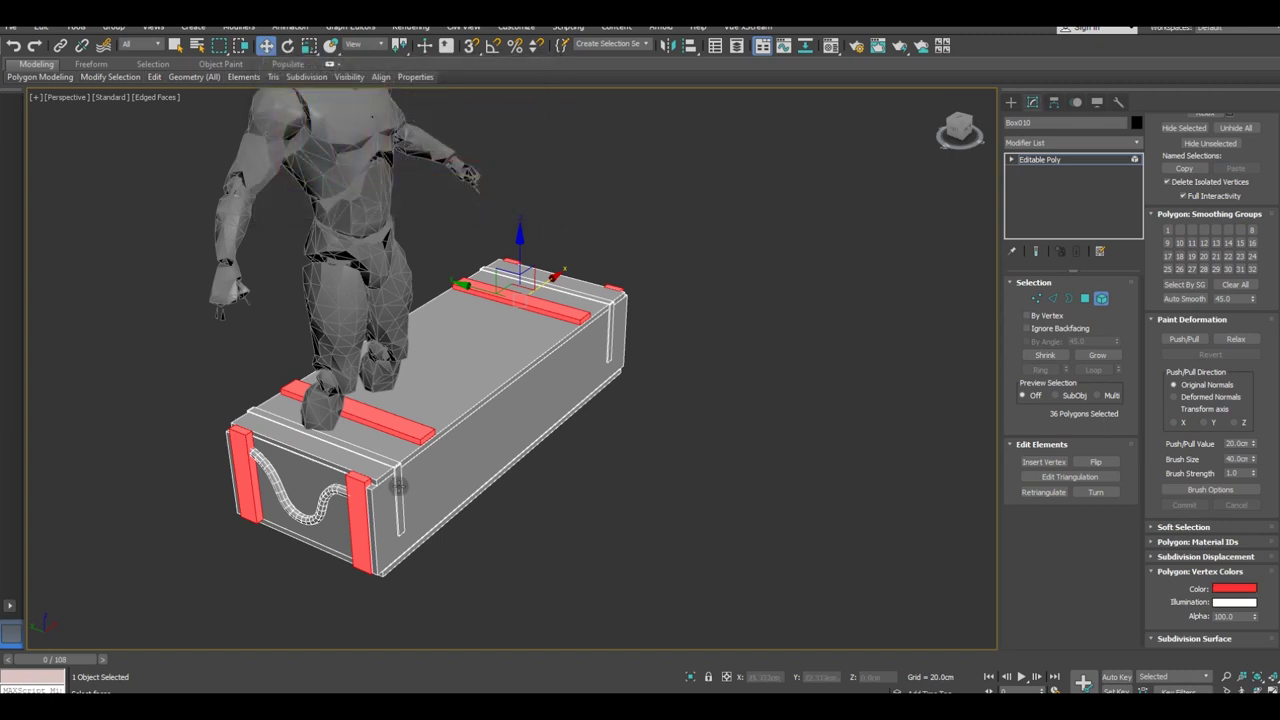
Step: Colour both wrap-around trim bands purple, then return to Editable Poly top level
left_click(373, 456)
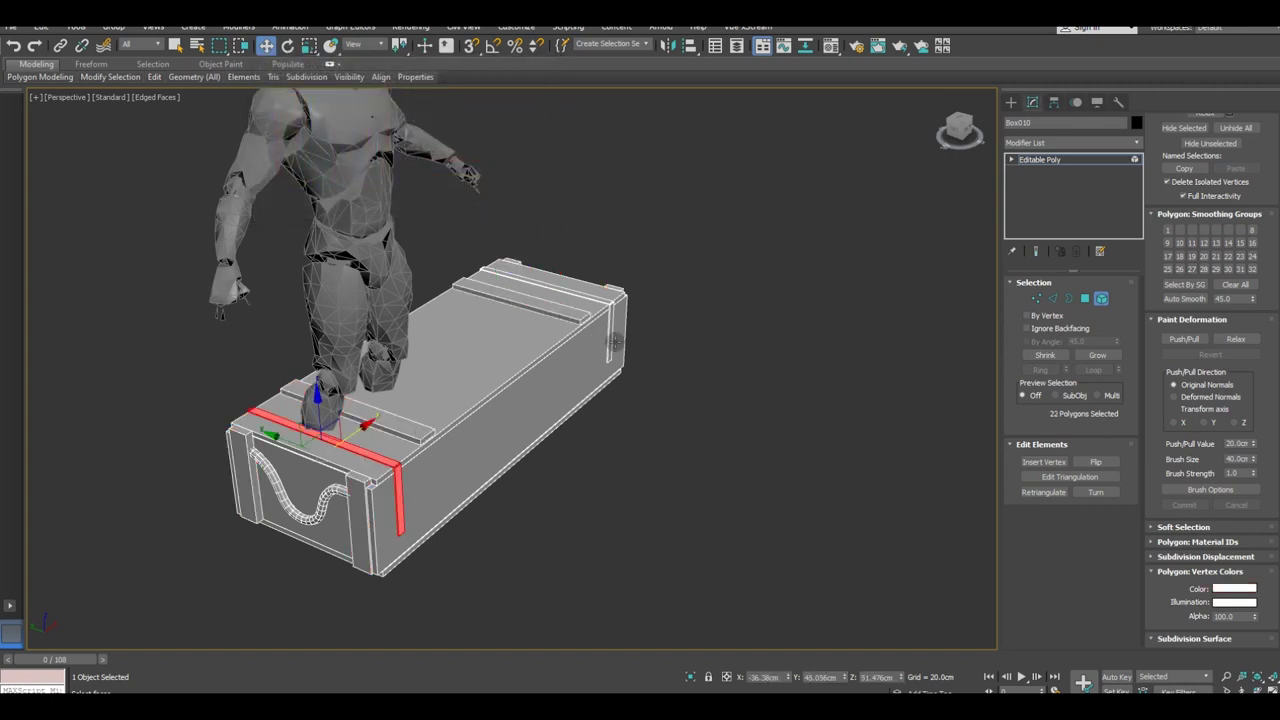
left_click(585, 295, "ctrl")
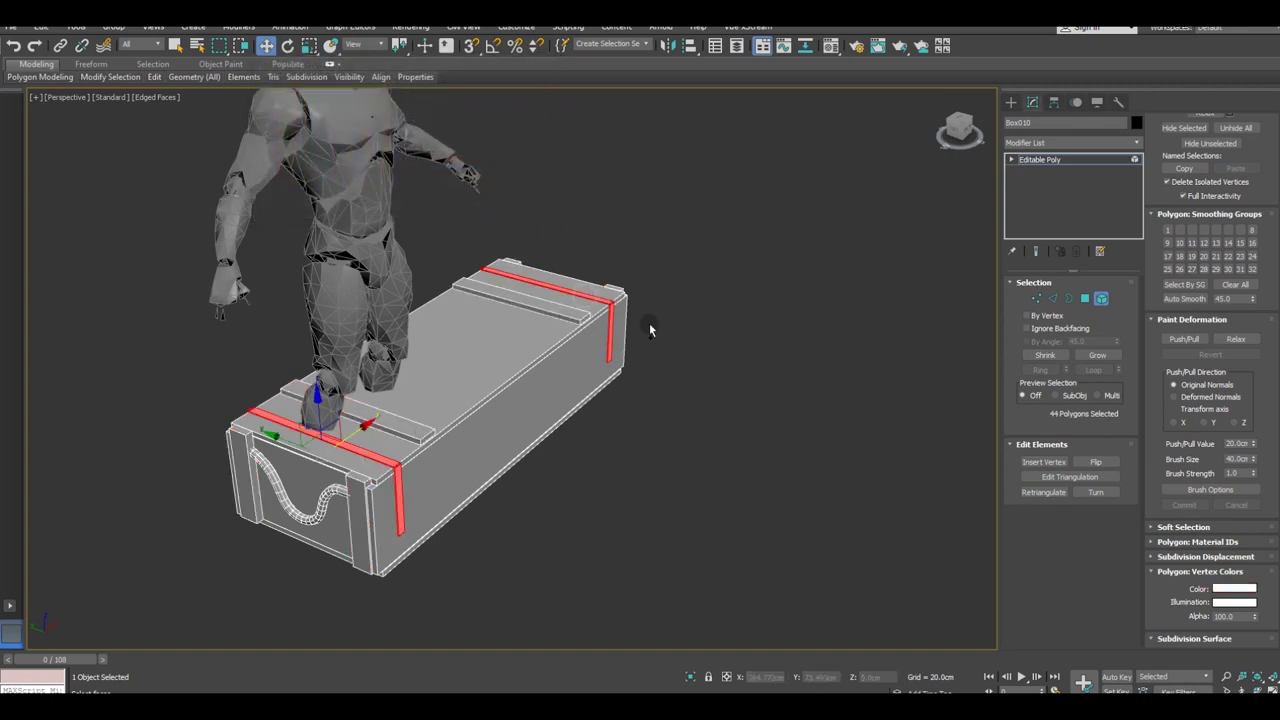
left_click(1230, 590)
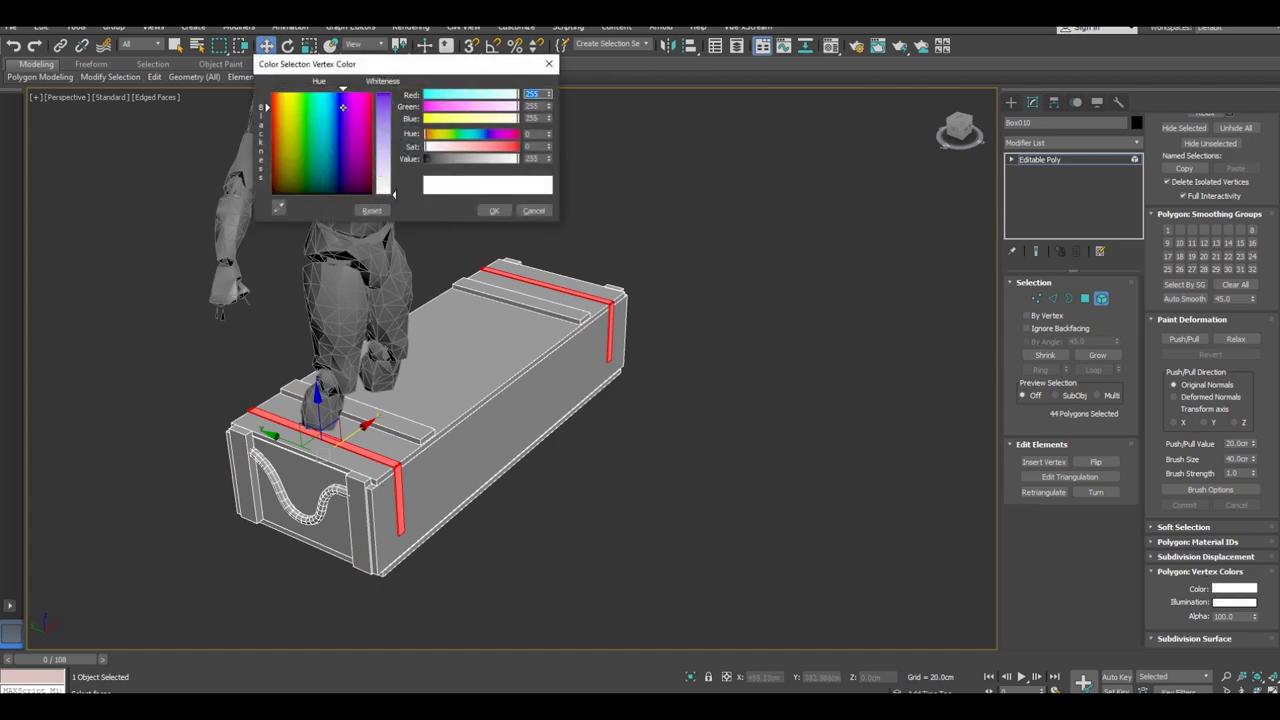
left_click_drag(390, 98, 389, 185)
left_click(494, 210)
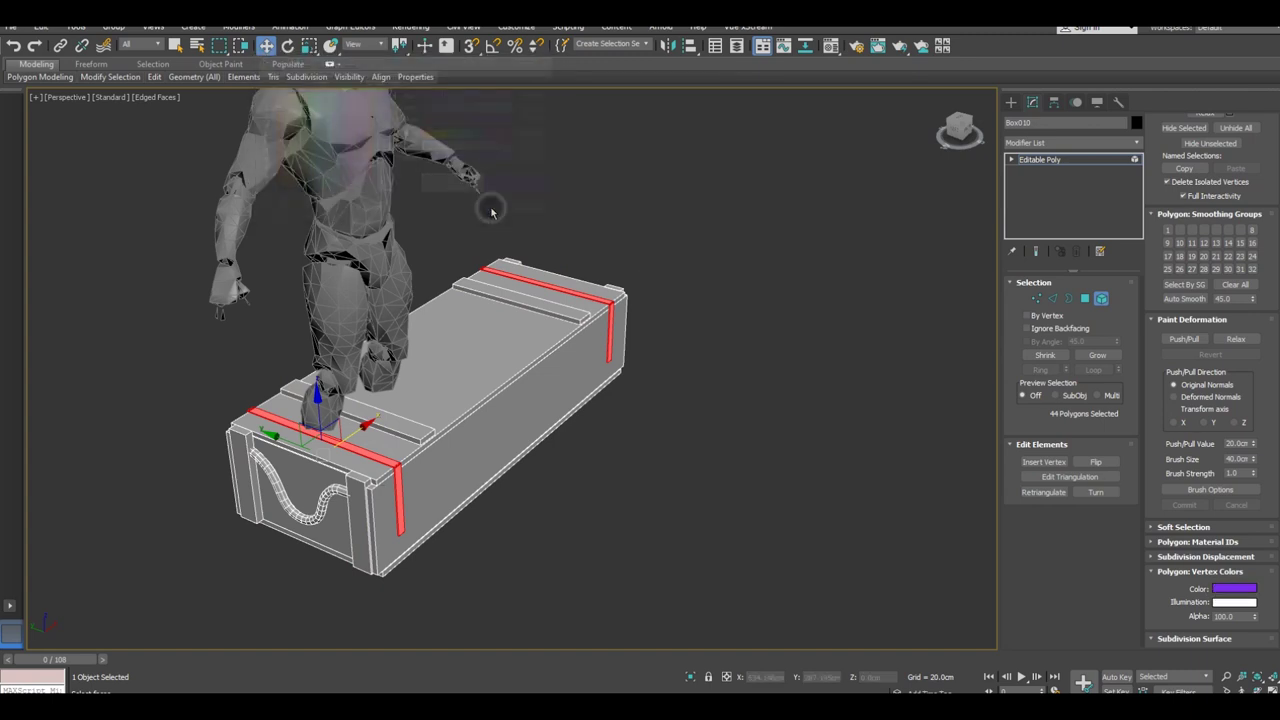
middle_click_drag(552, 346, 823, 283, "alt")
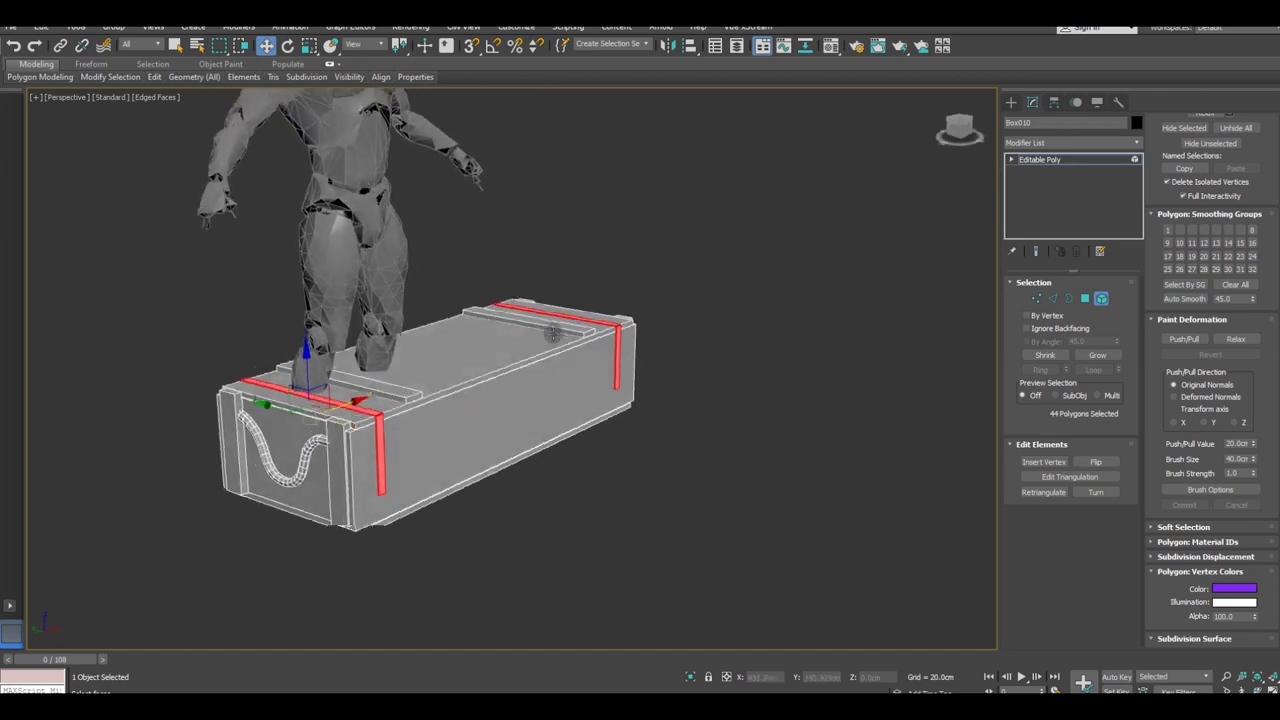
left_click(1040, 160)
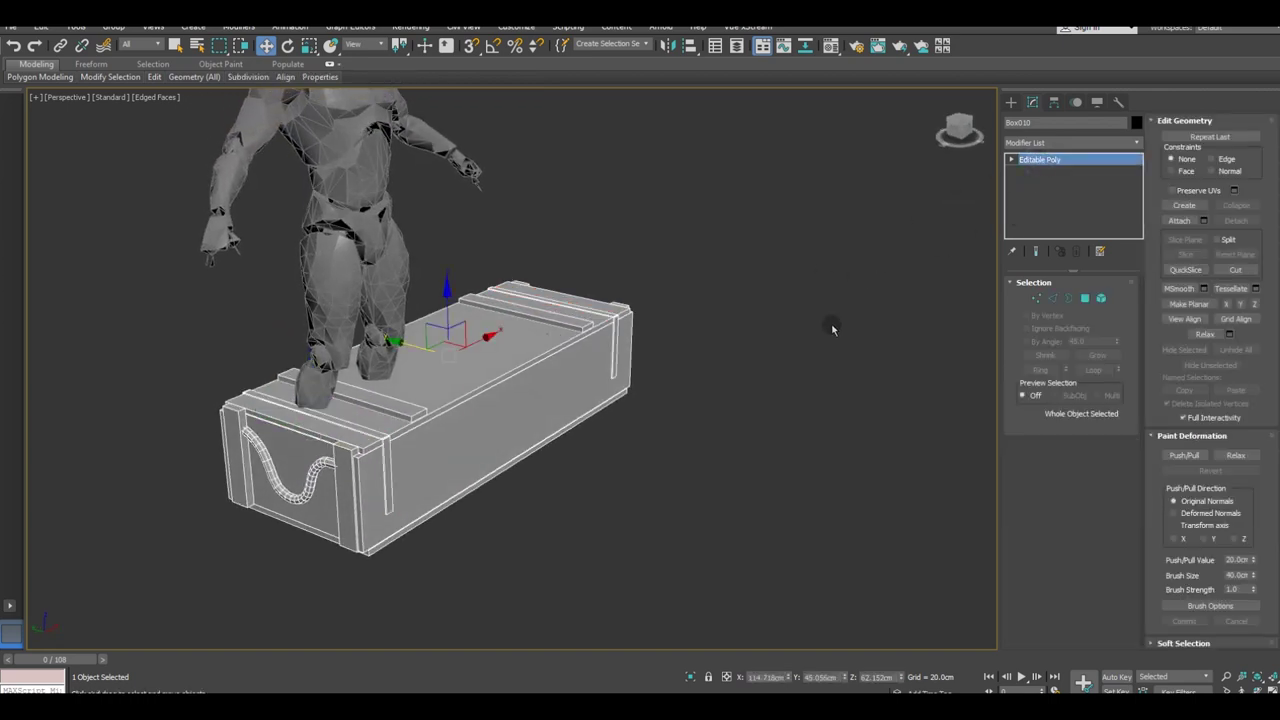